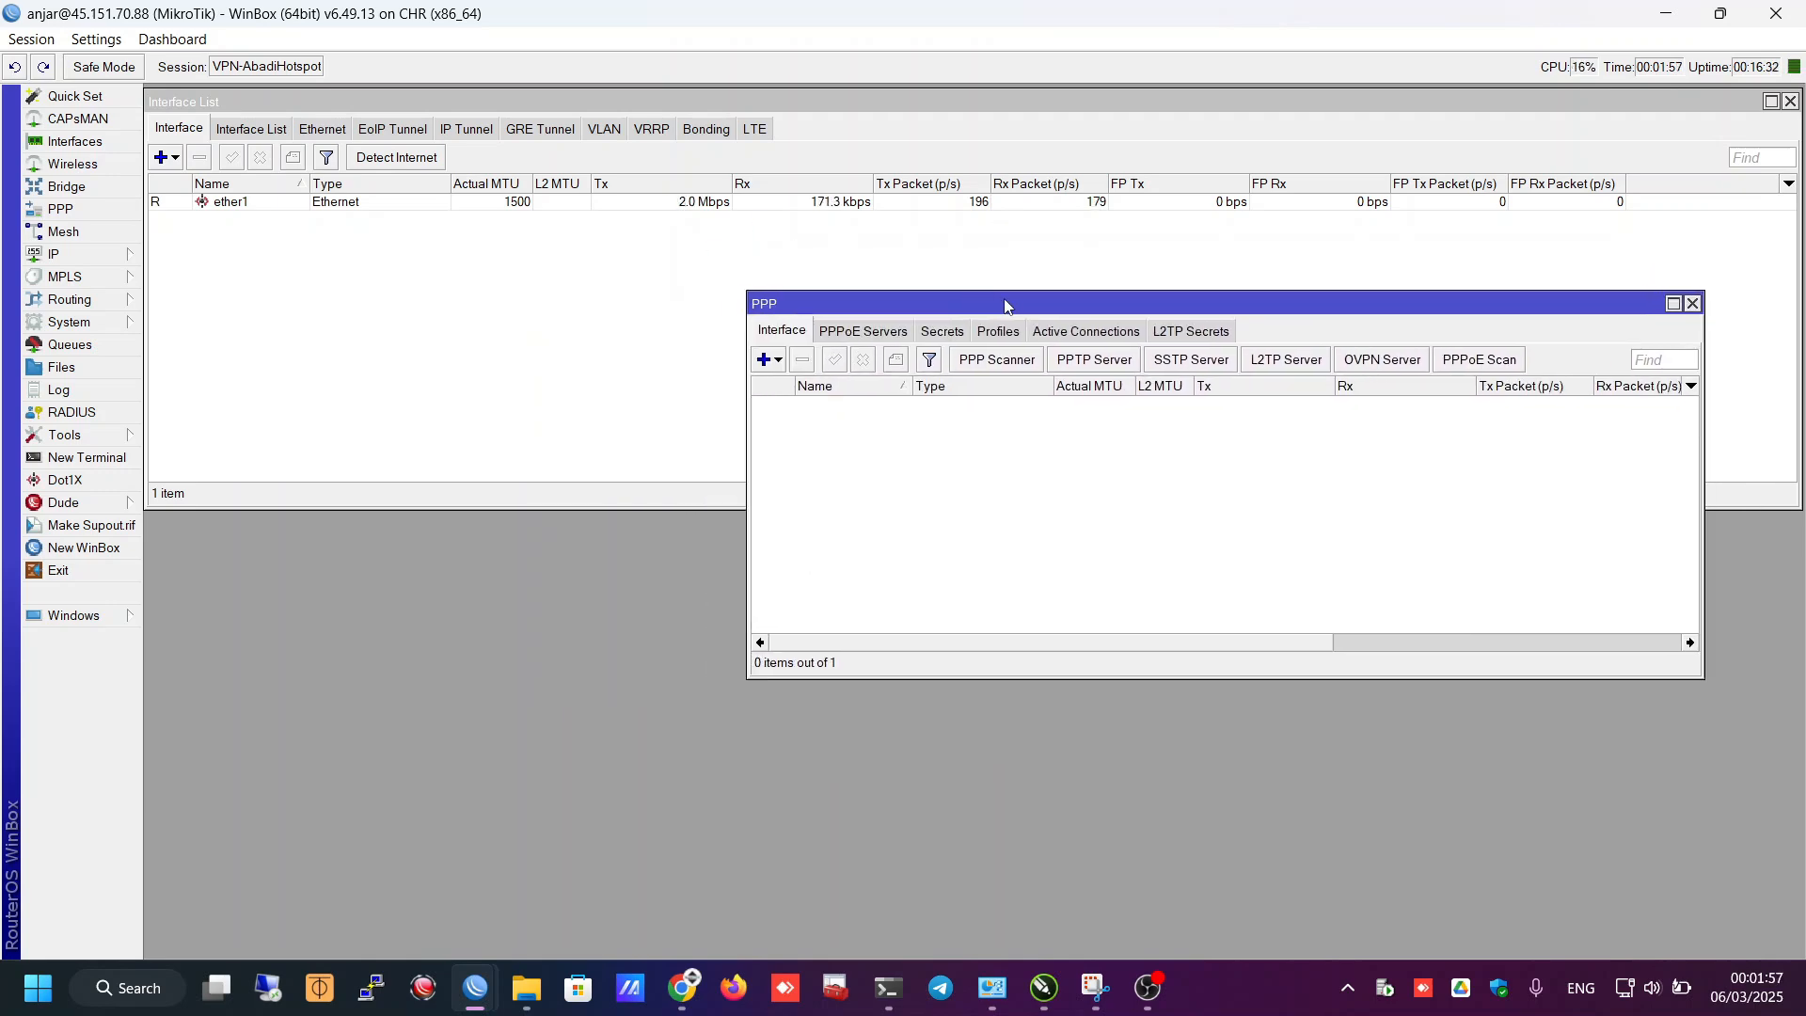
- Copy the 123.1.1.0/24 subnet line from the IP Interkoneksi label in the network diagram
click(1060, 1000)
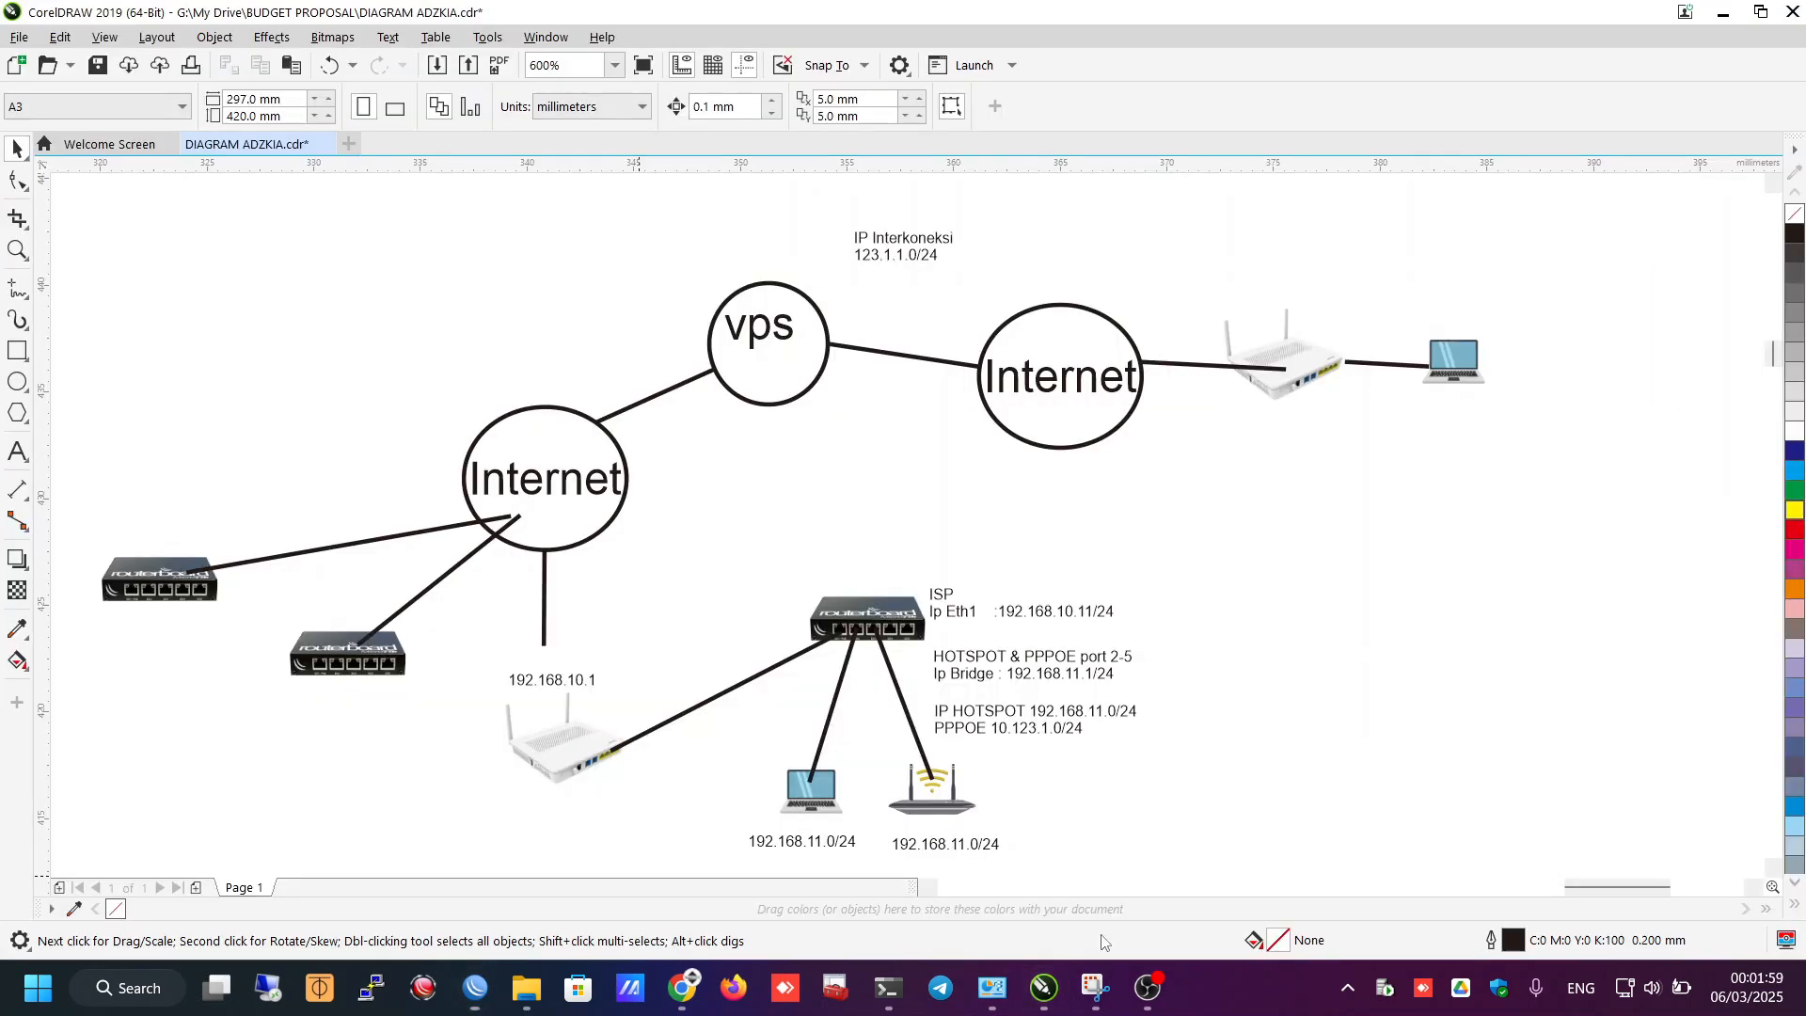
click(899, 246)
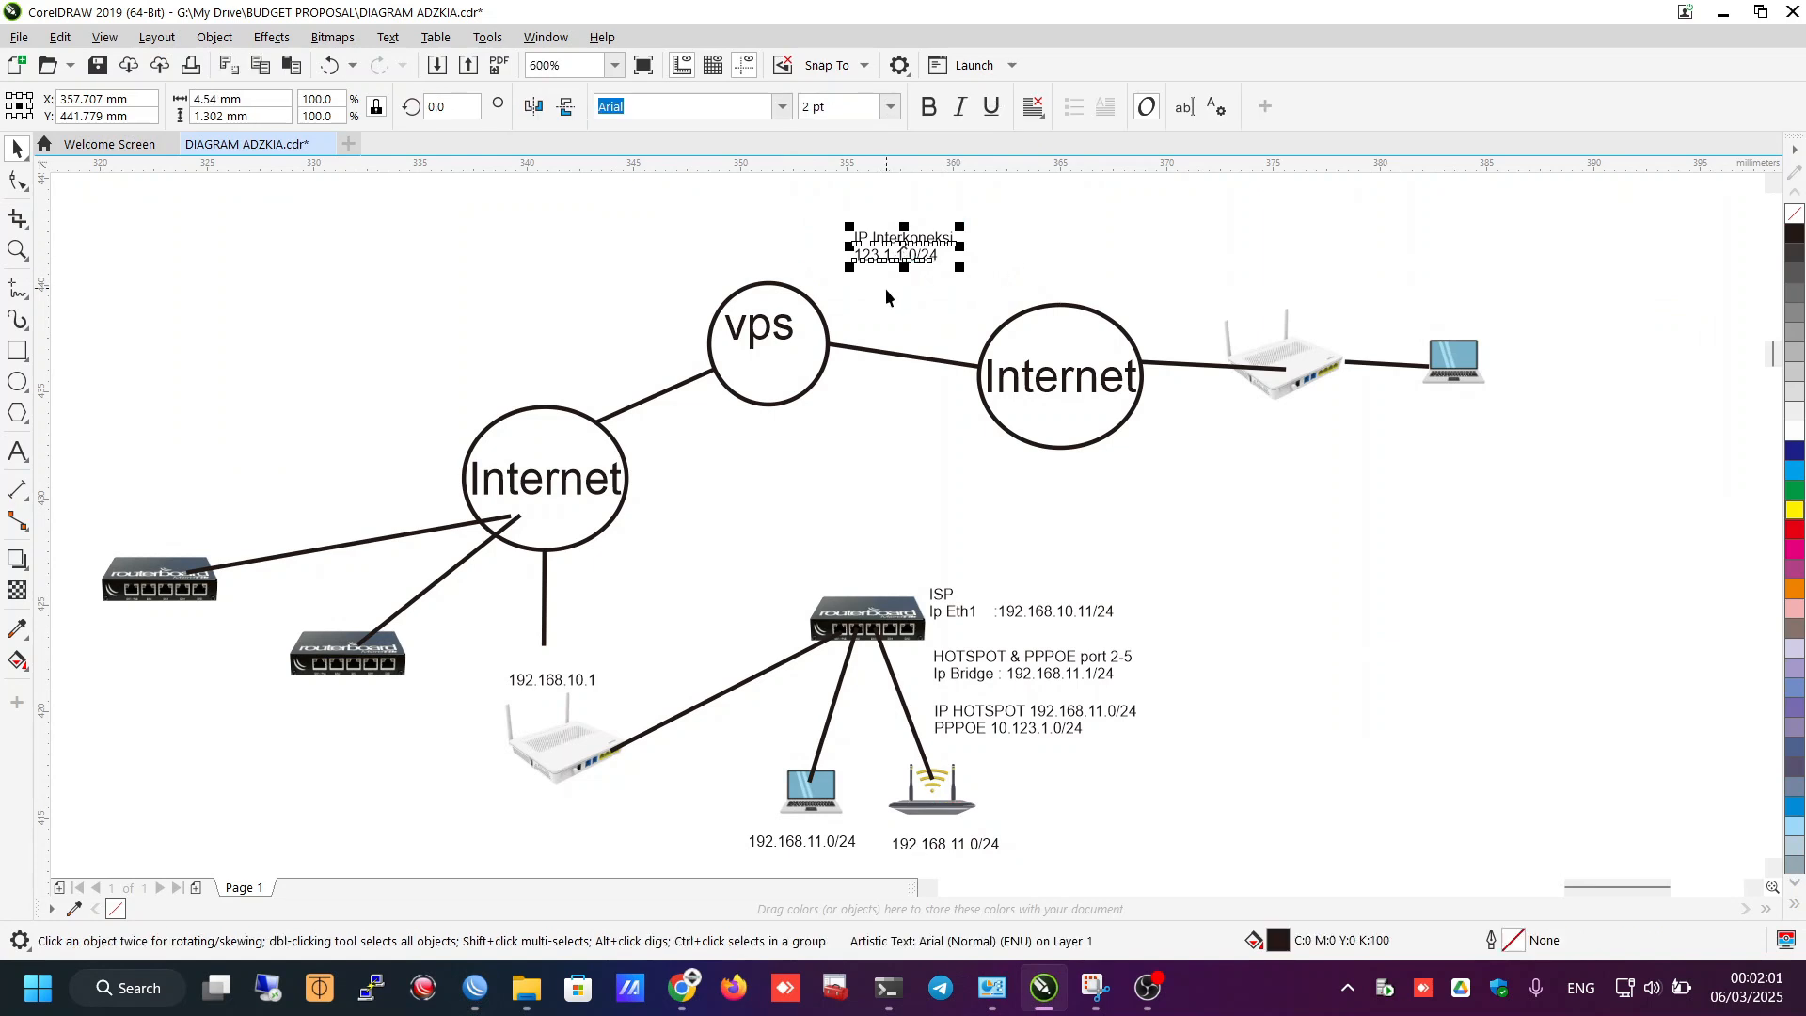
click(665, 197)
click(16, 452)
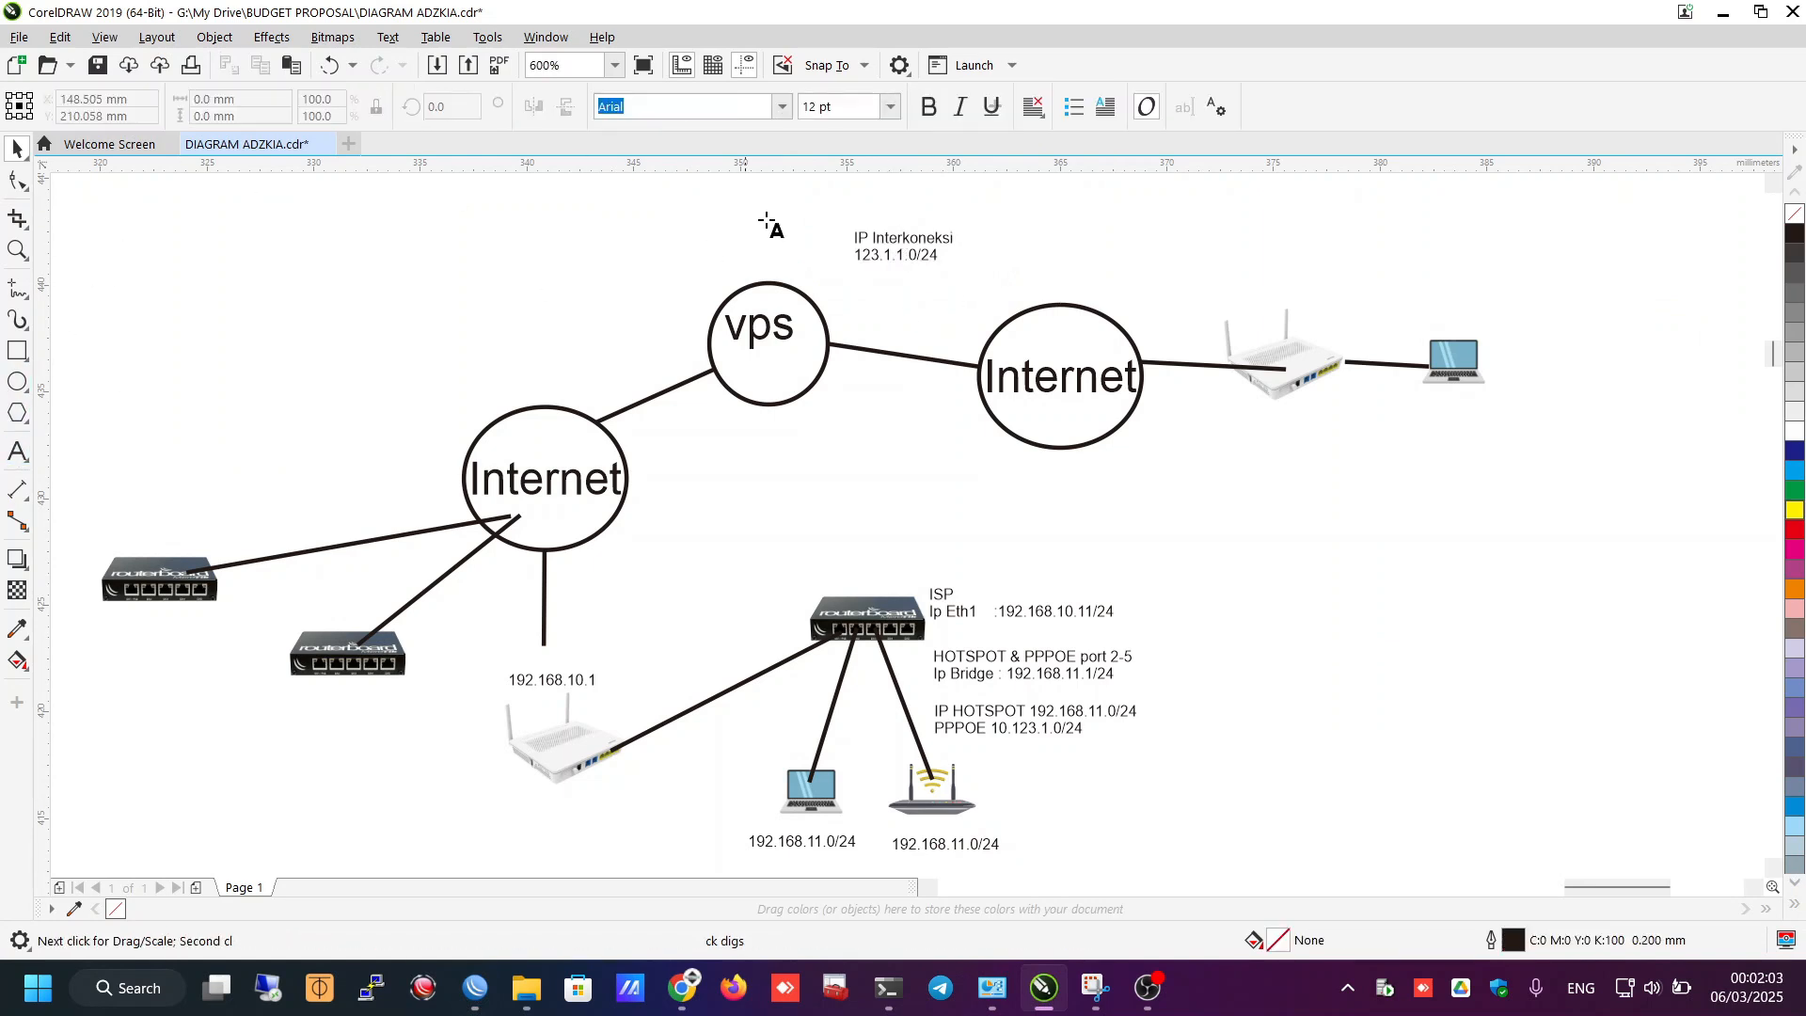
click(870, 254)
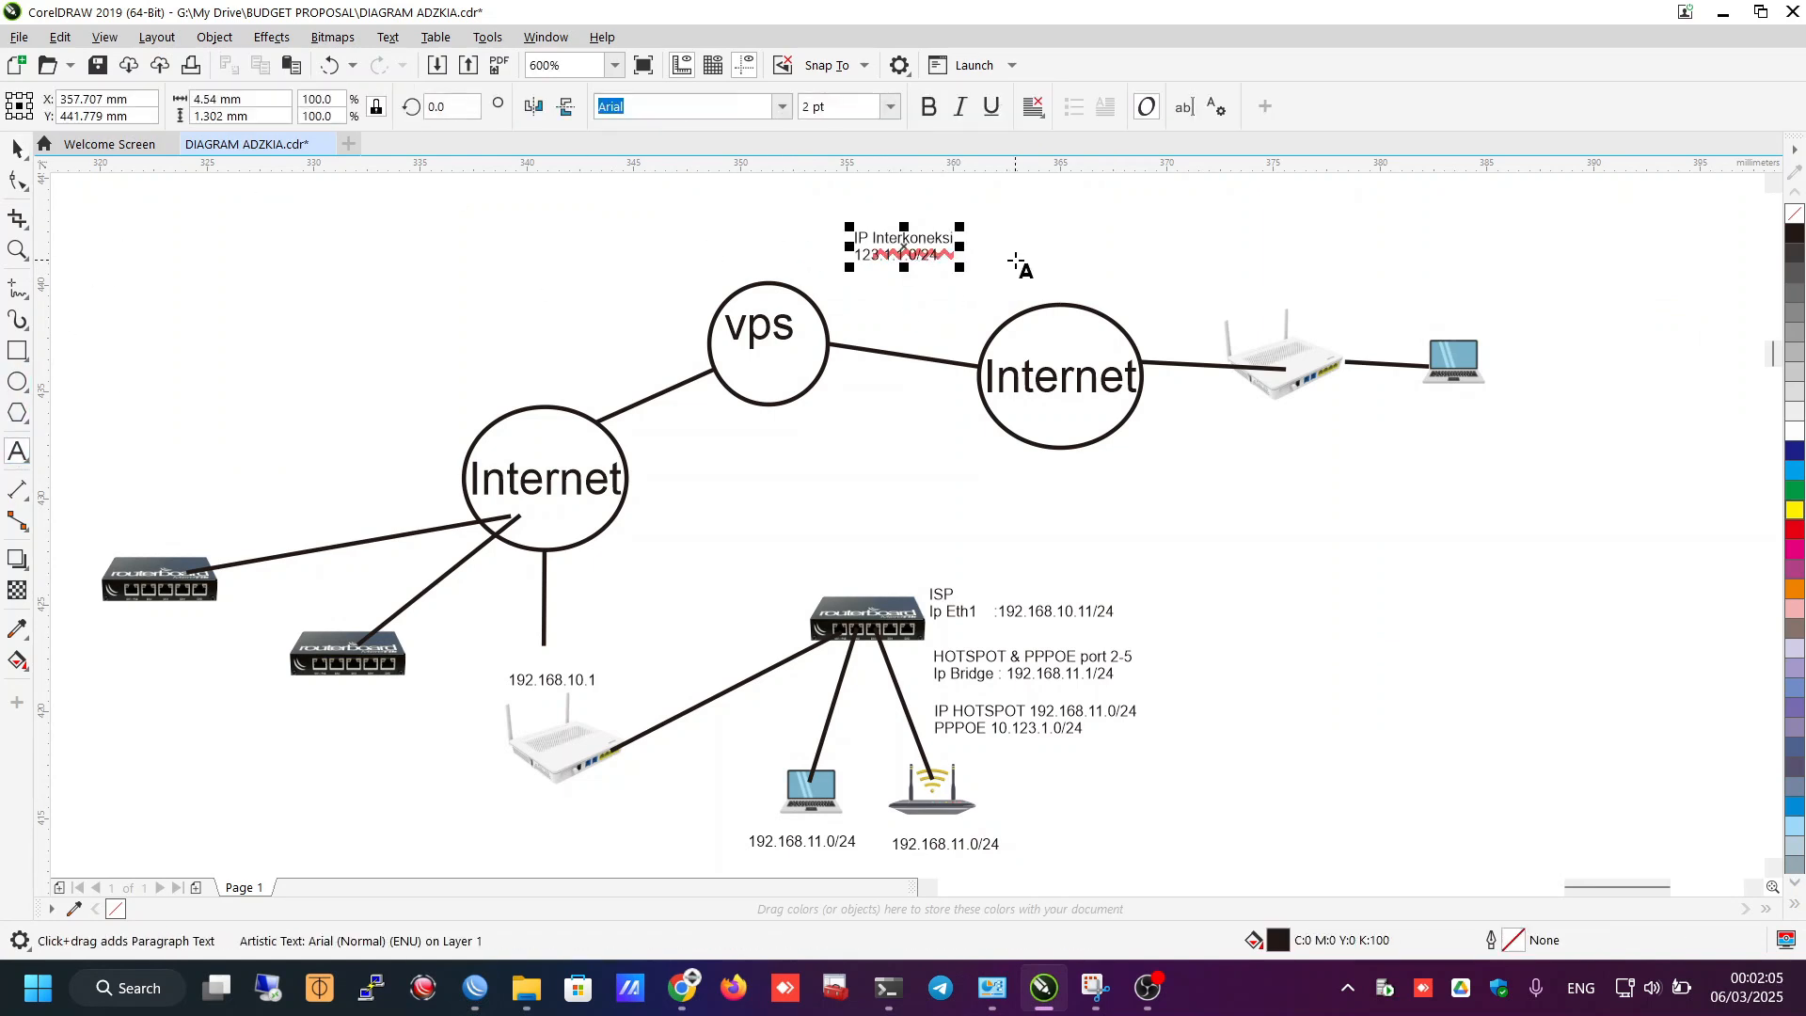
key(Home)
key(shift+End)
key(ctrl+c)
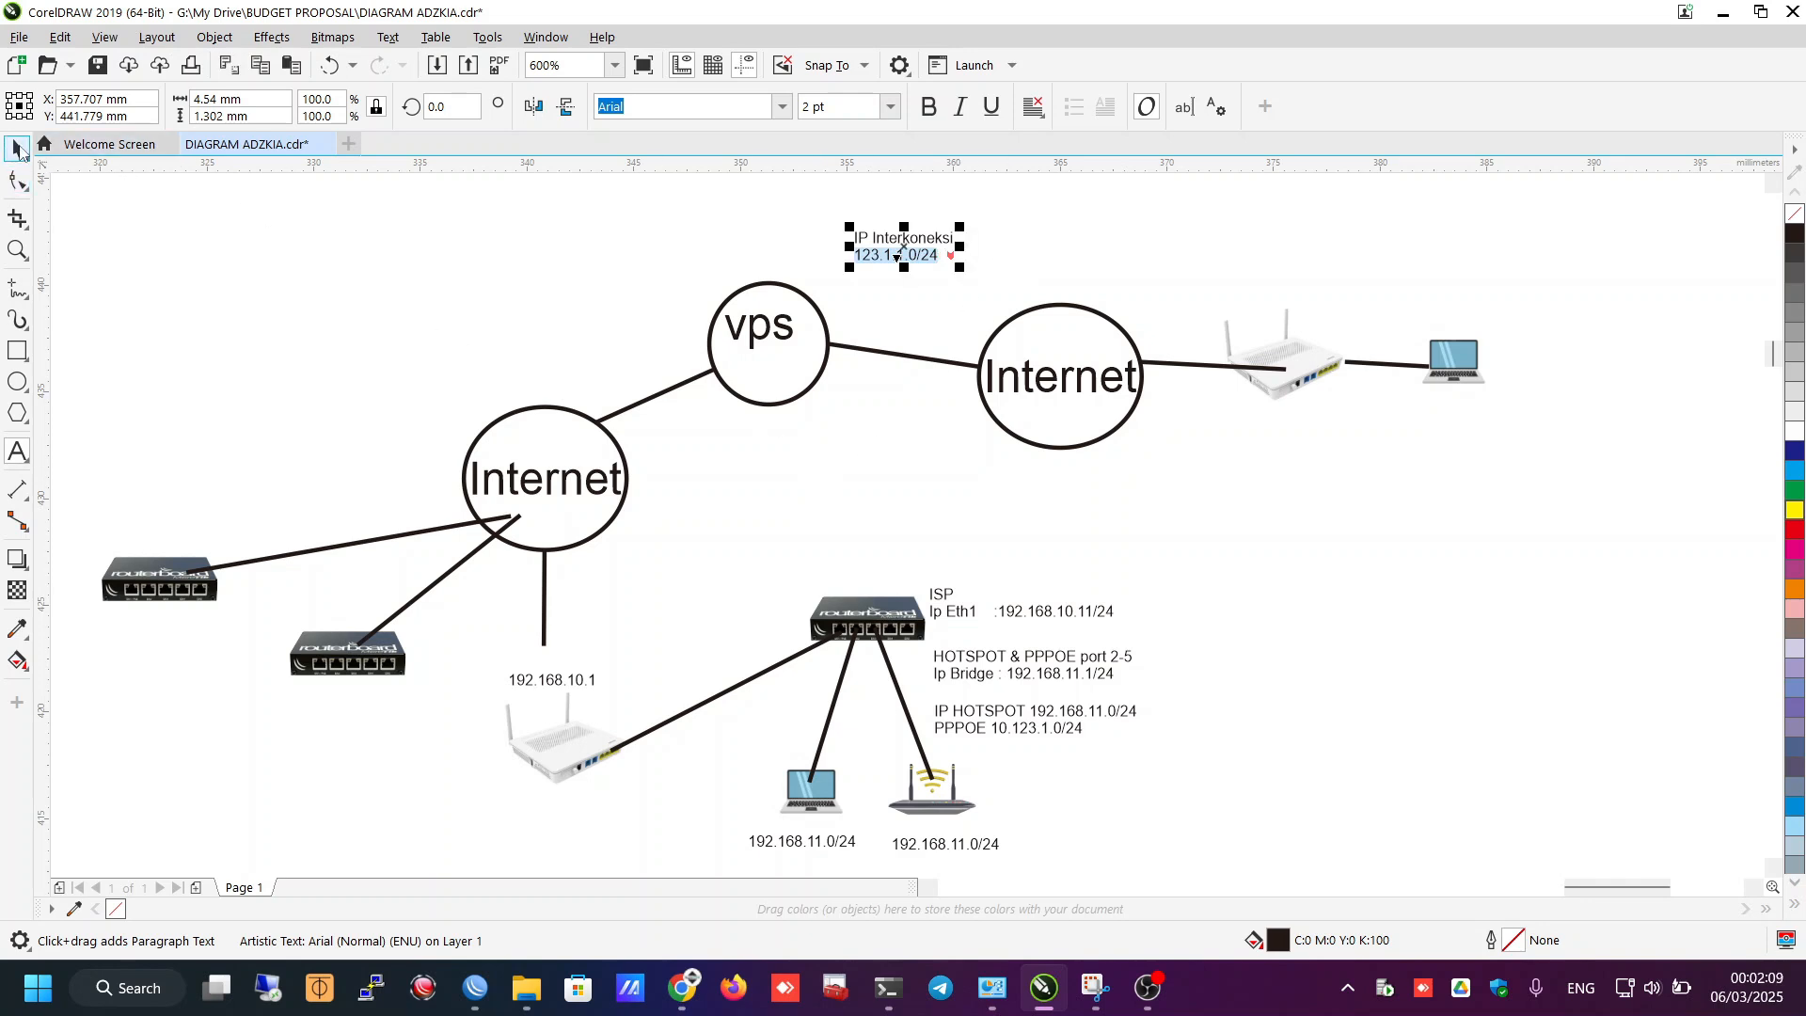
click(17, 149)
mouse_move(468, 997)
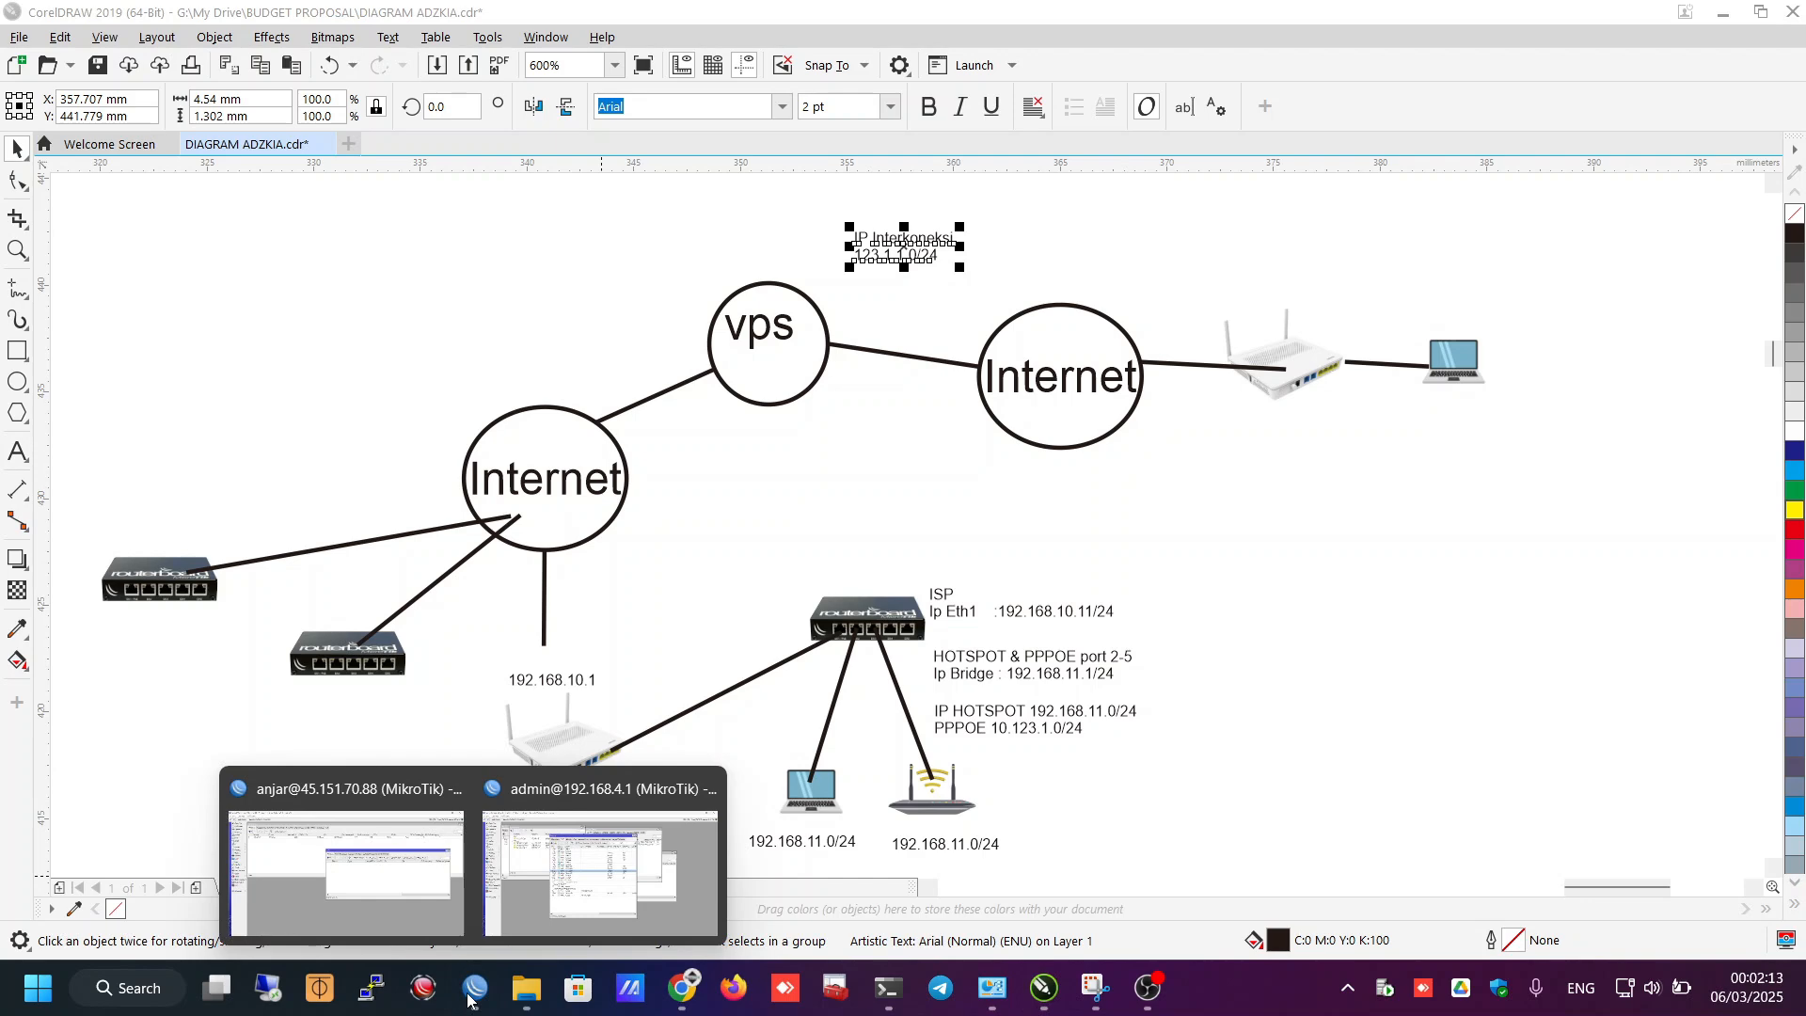
- Return to WinBox, move the PPP window lower, and open the IP address list
click(420, 898)
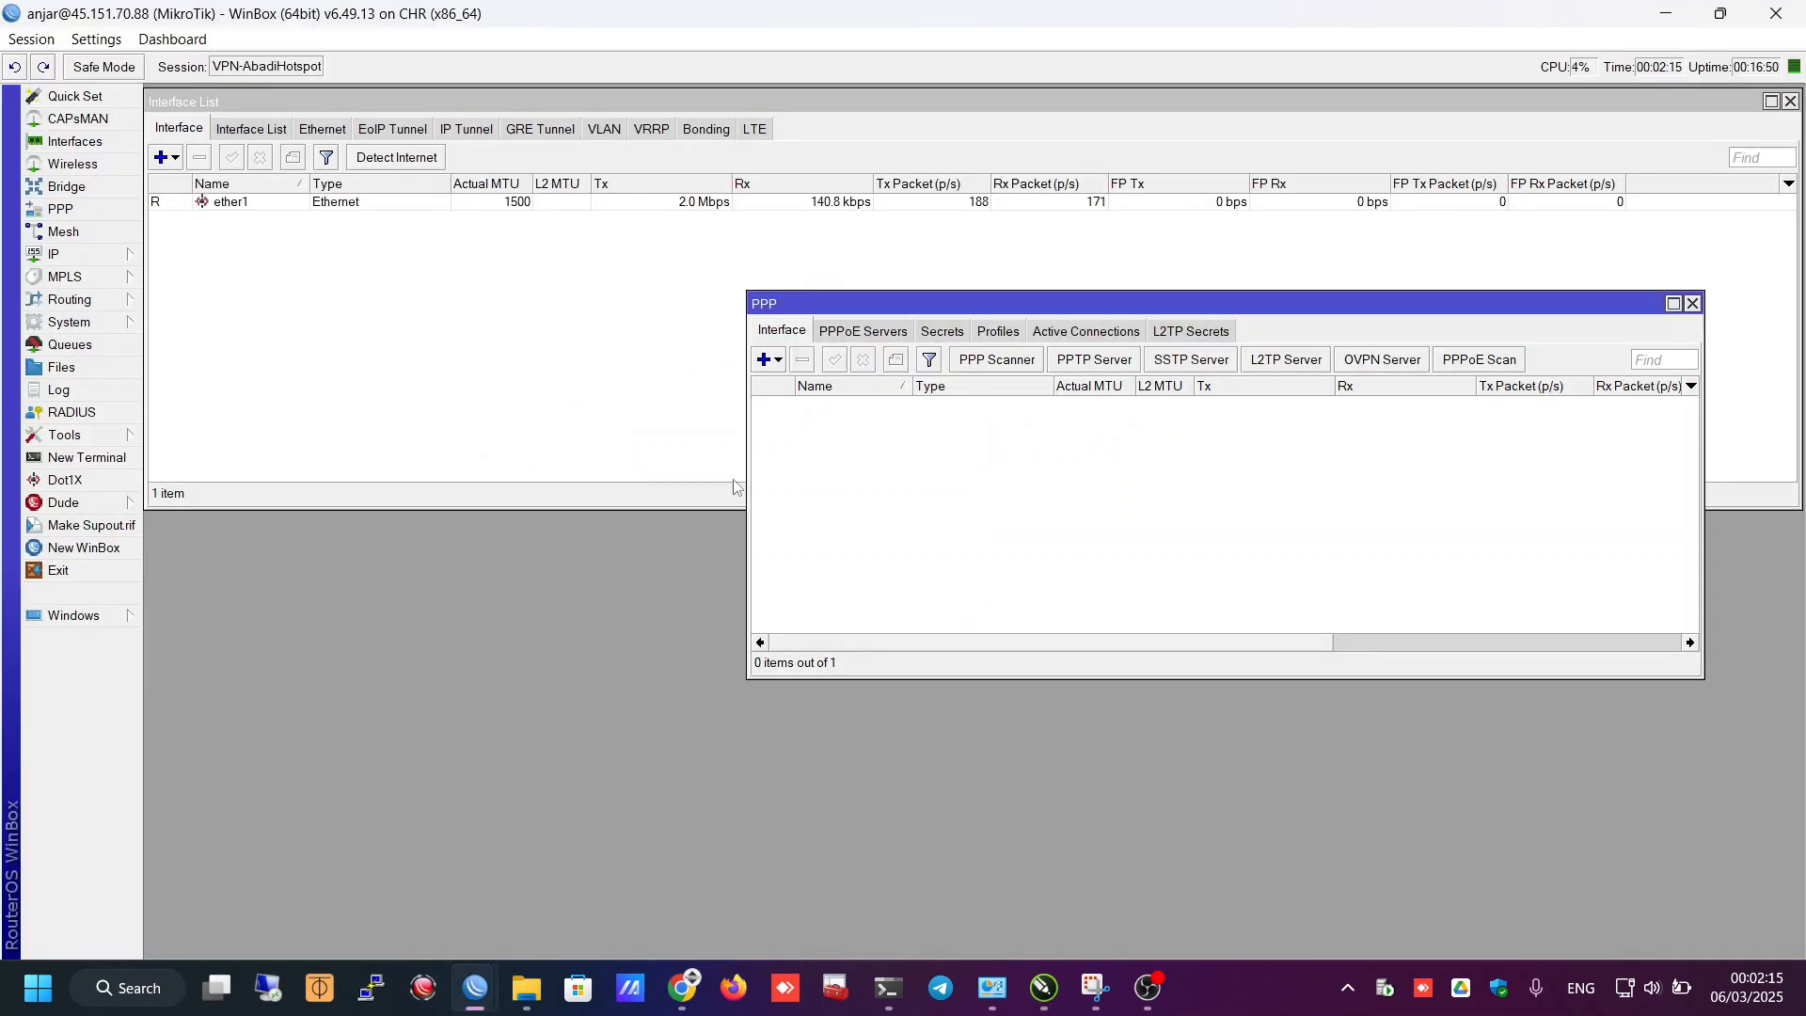
drag(921, 297, 1000, 518)
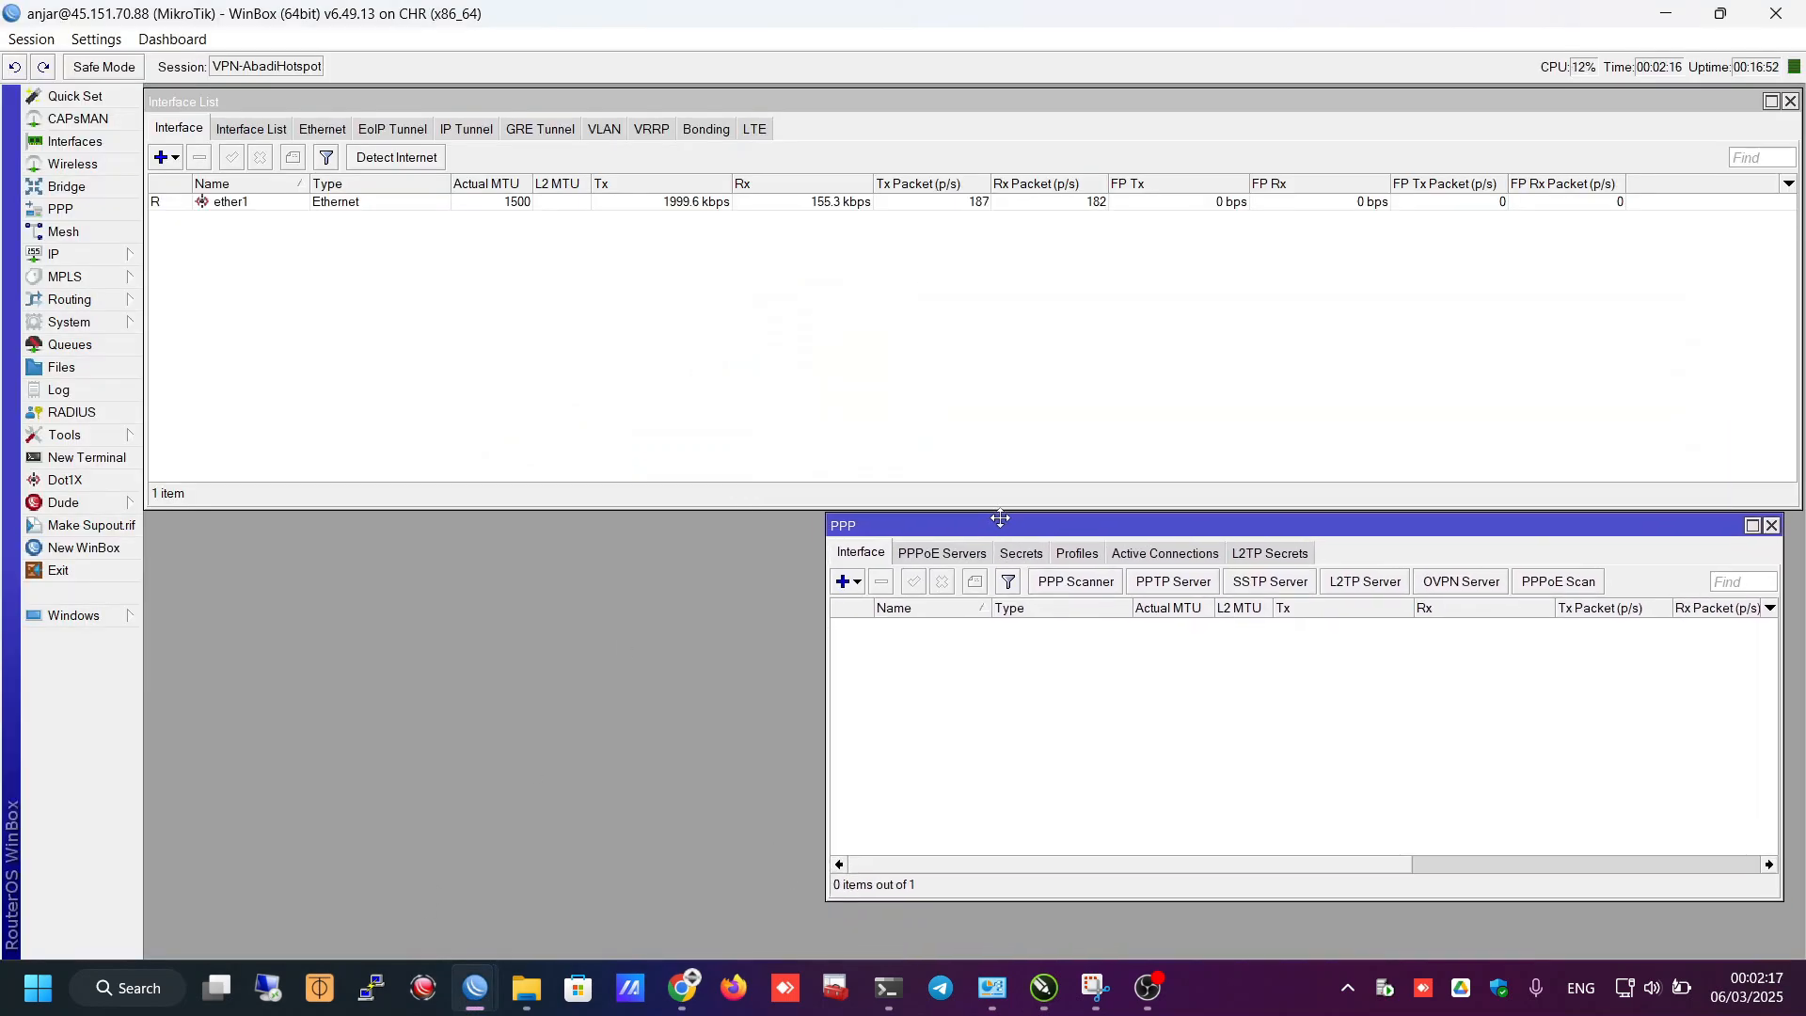
click(71, 254)
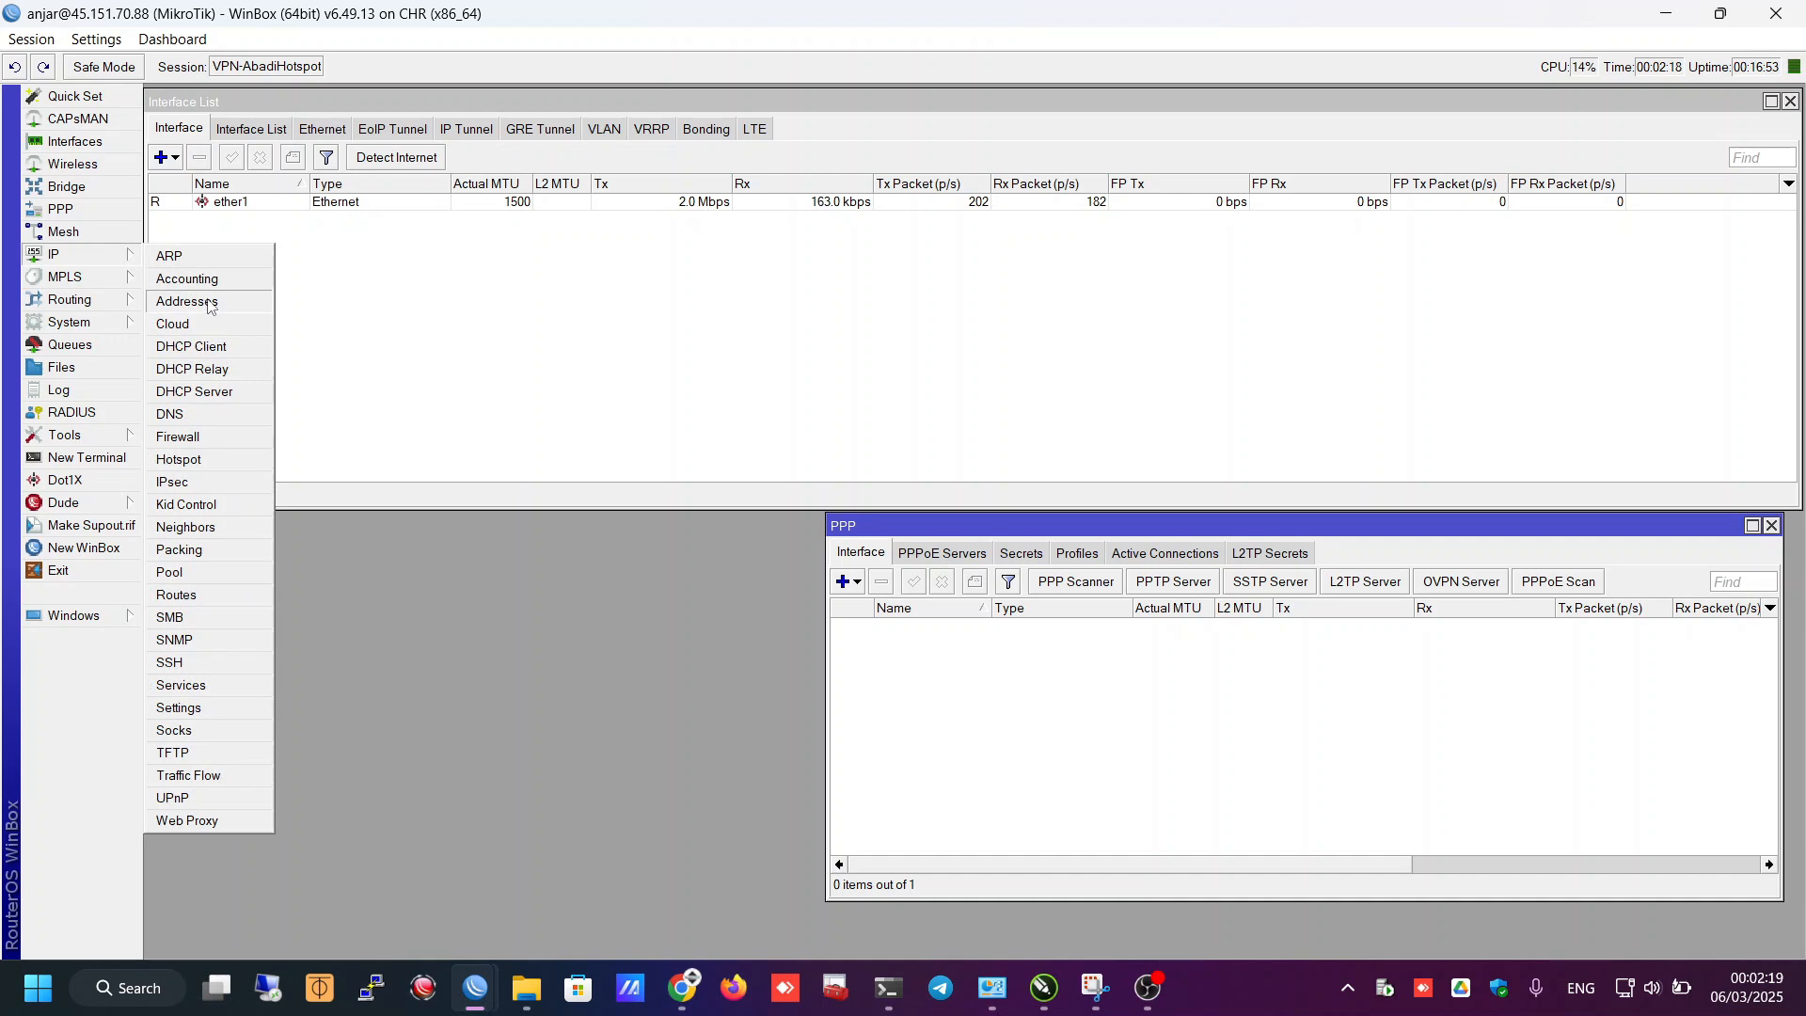
click(193, 302)
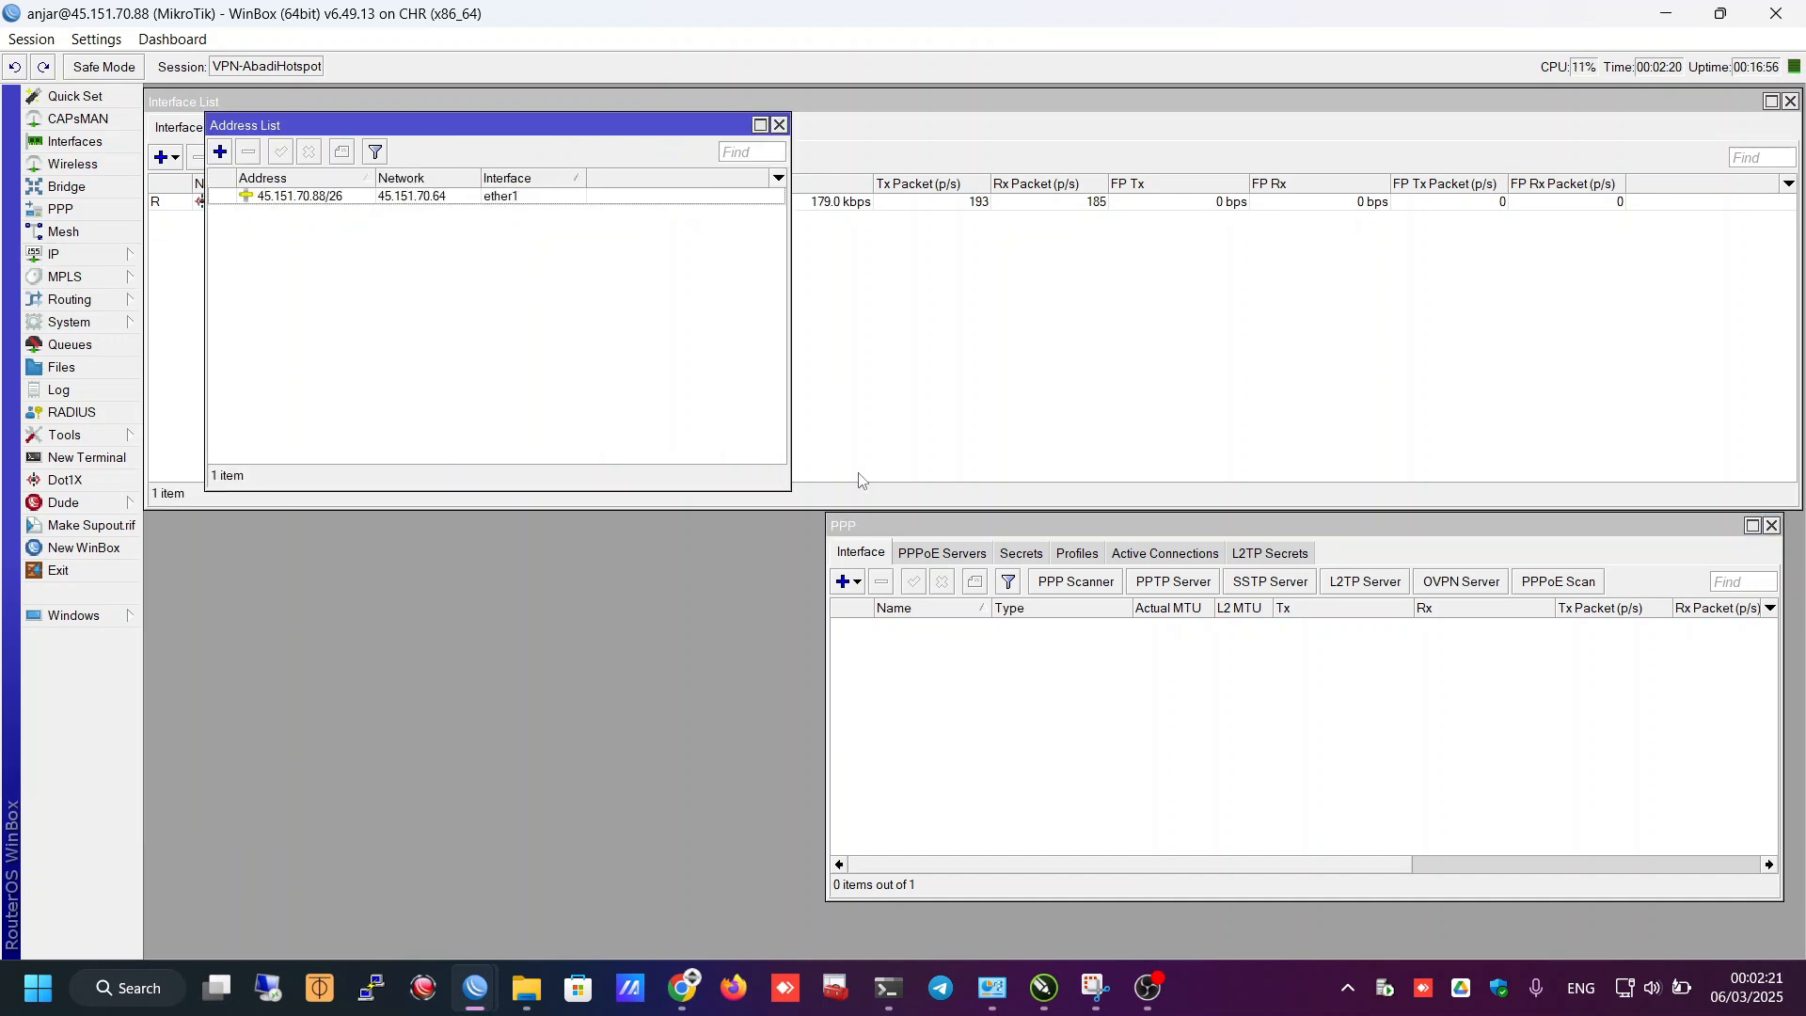
- Draft a 123.1.1.0/24 address on ether1, then cancel it without saving
click(220, 151)
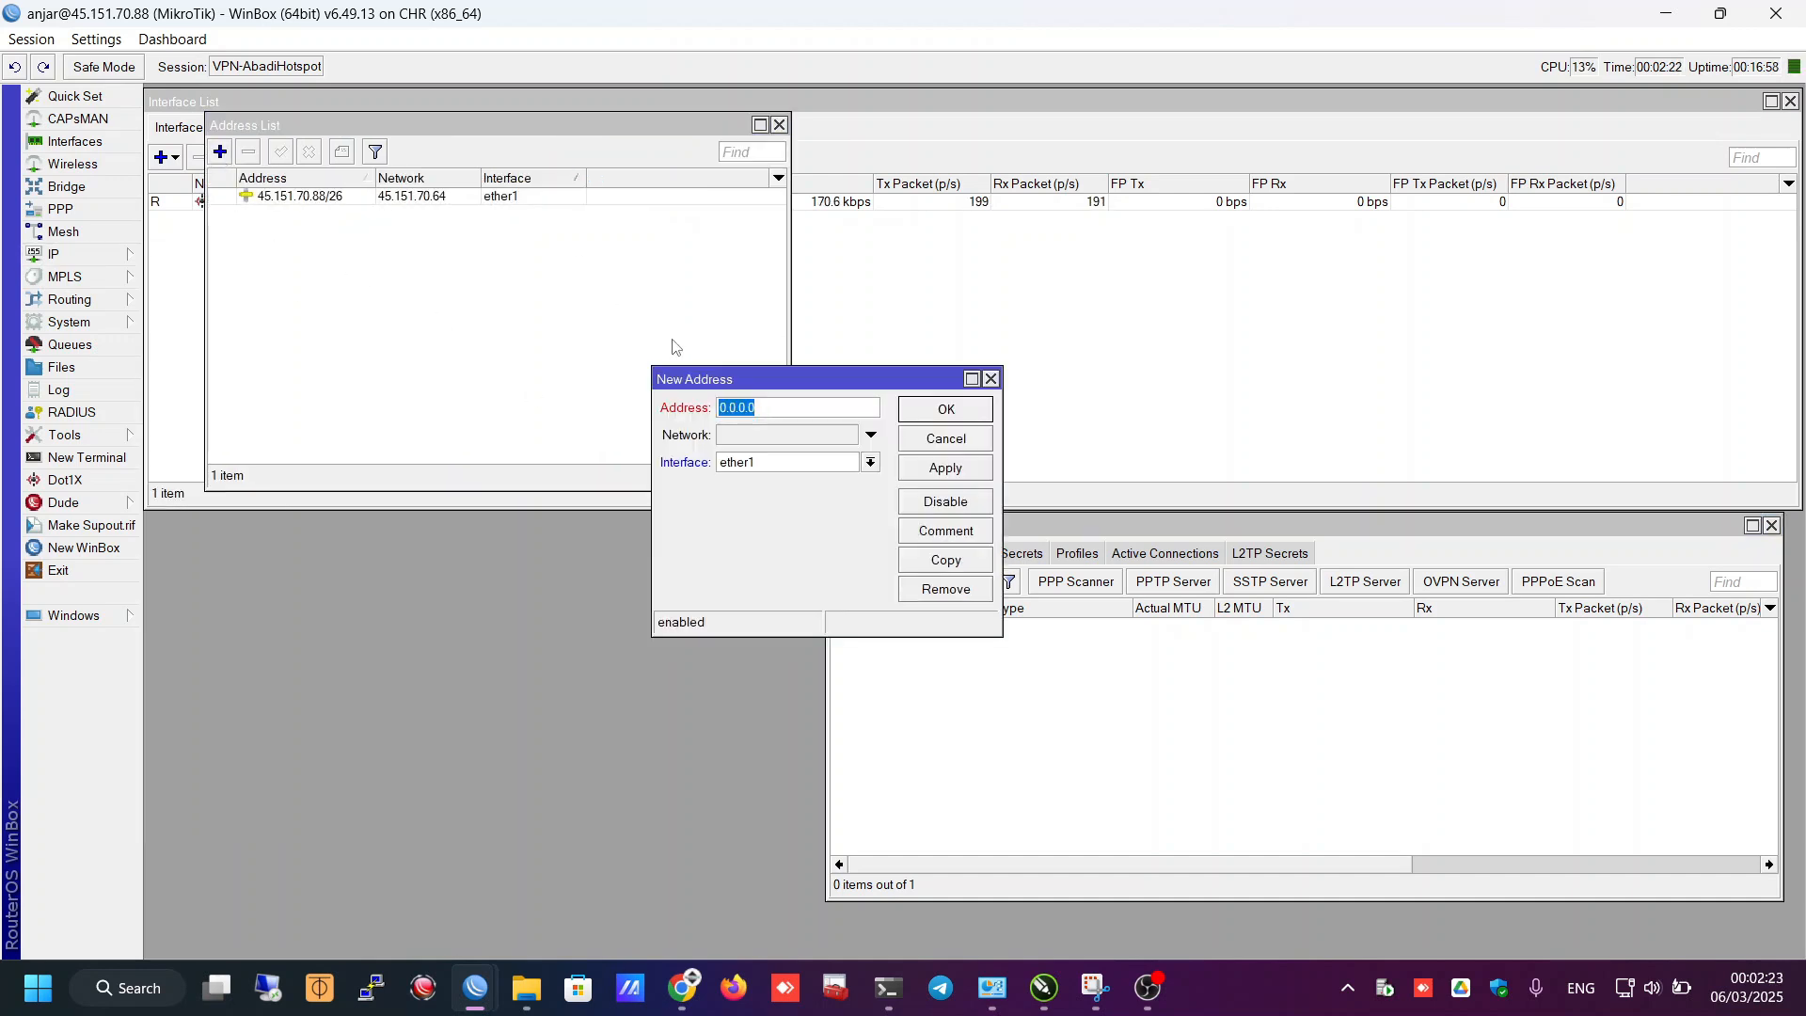
text(123.1.1.0)
text(/24)
click(804, 462)
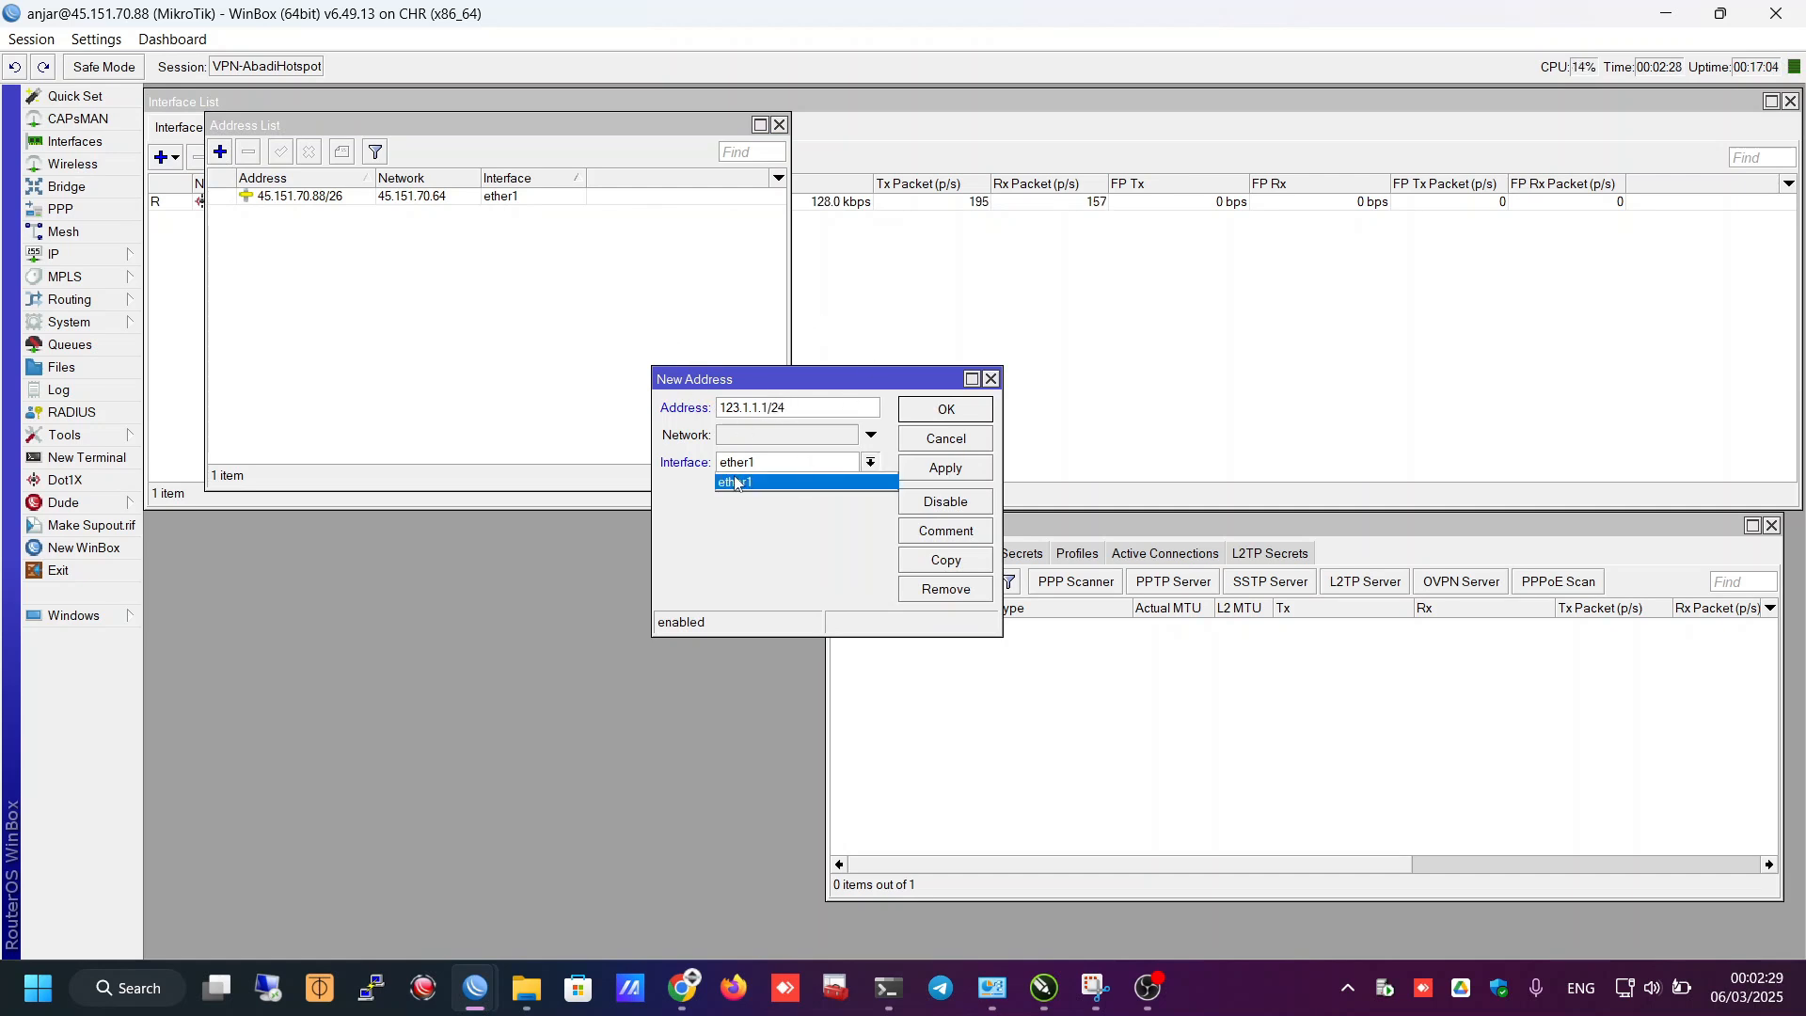
click(760, 542)
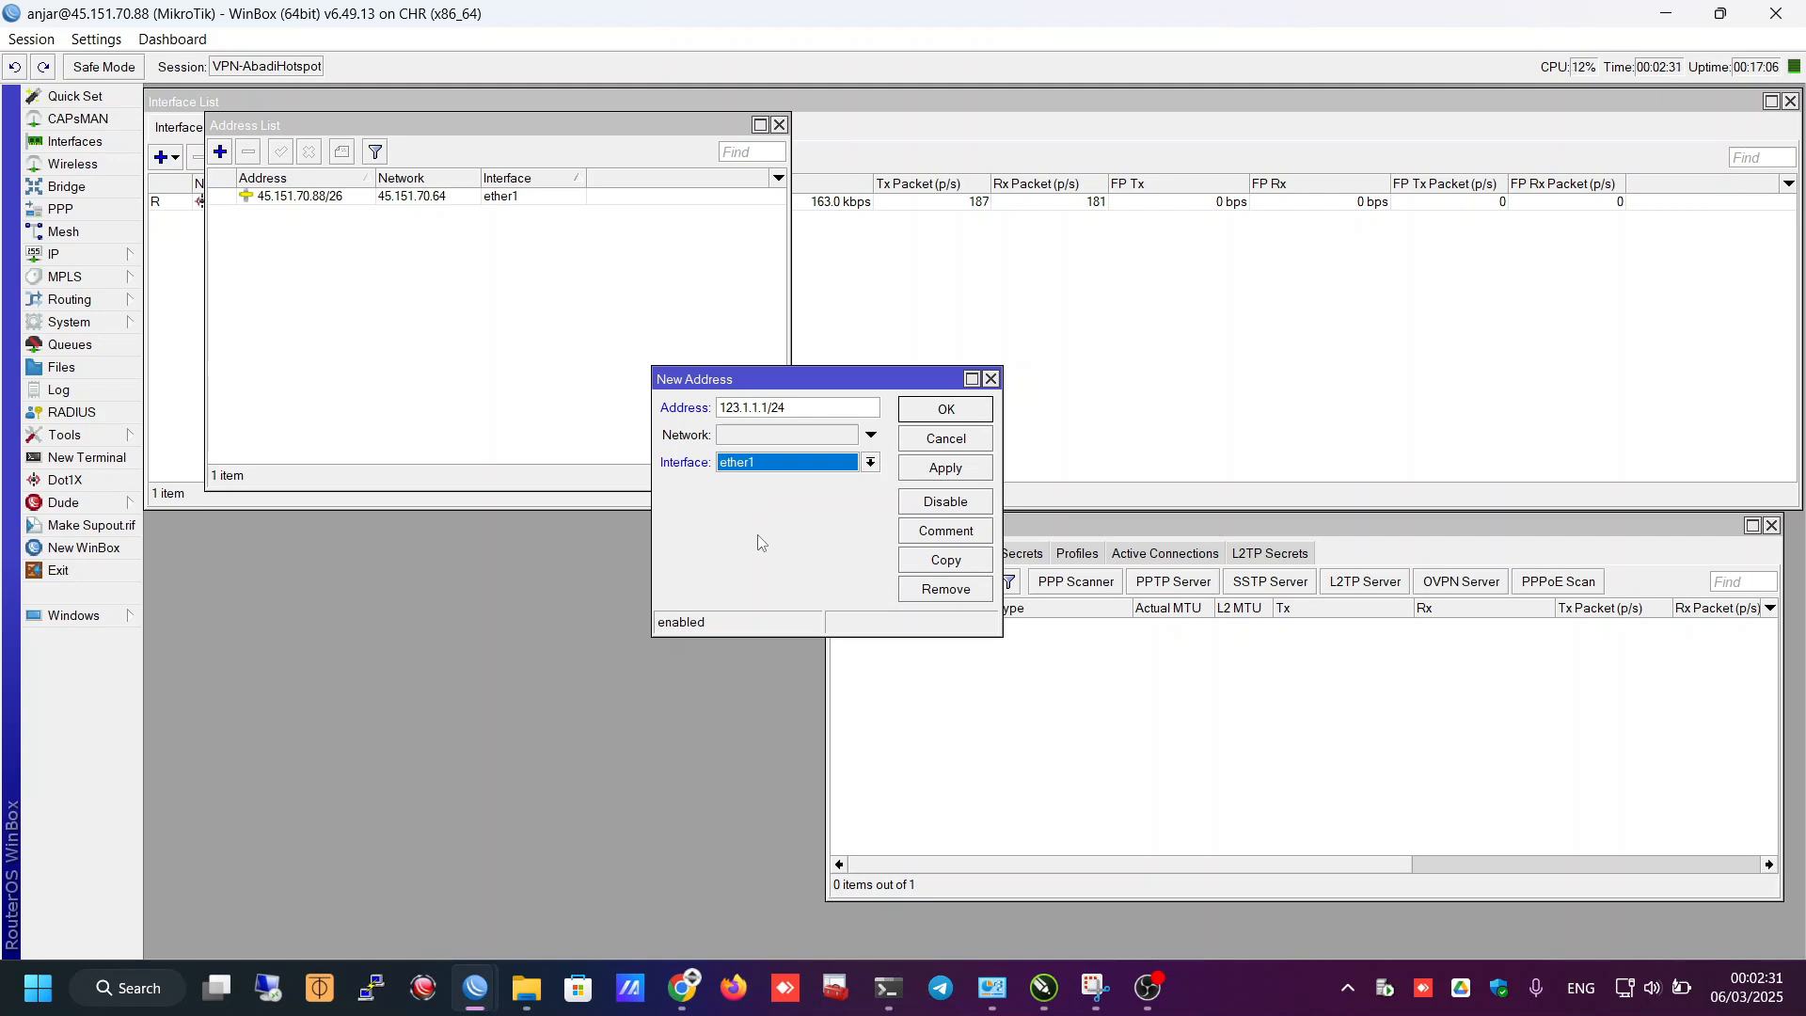
click(933, 442)
- Start a new IP pool and name it pool-vps
click(66, 254)
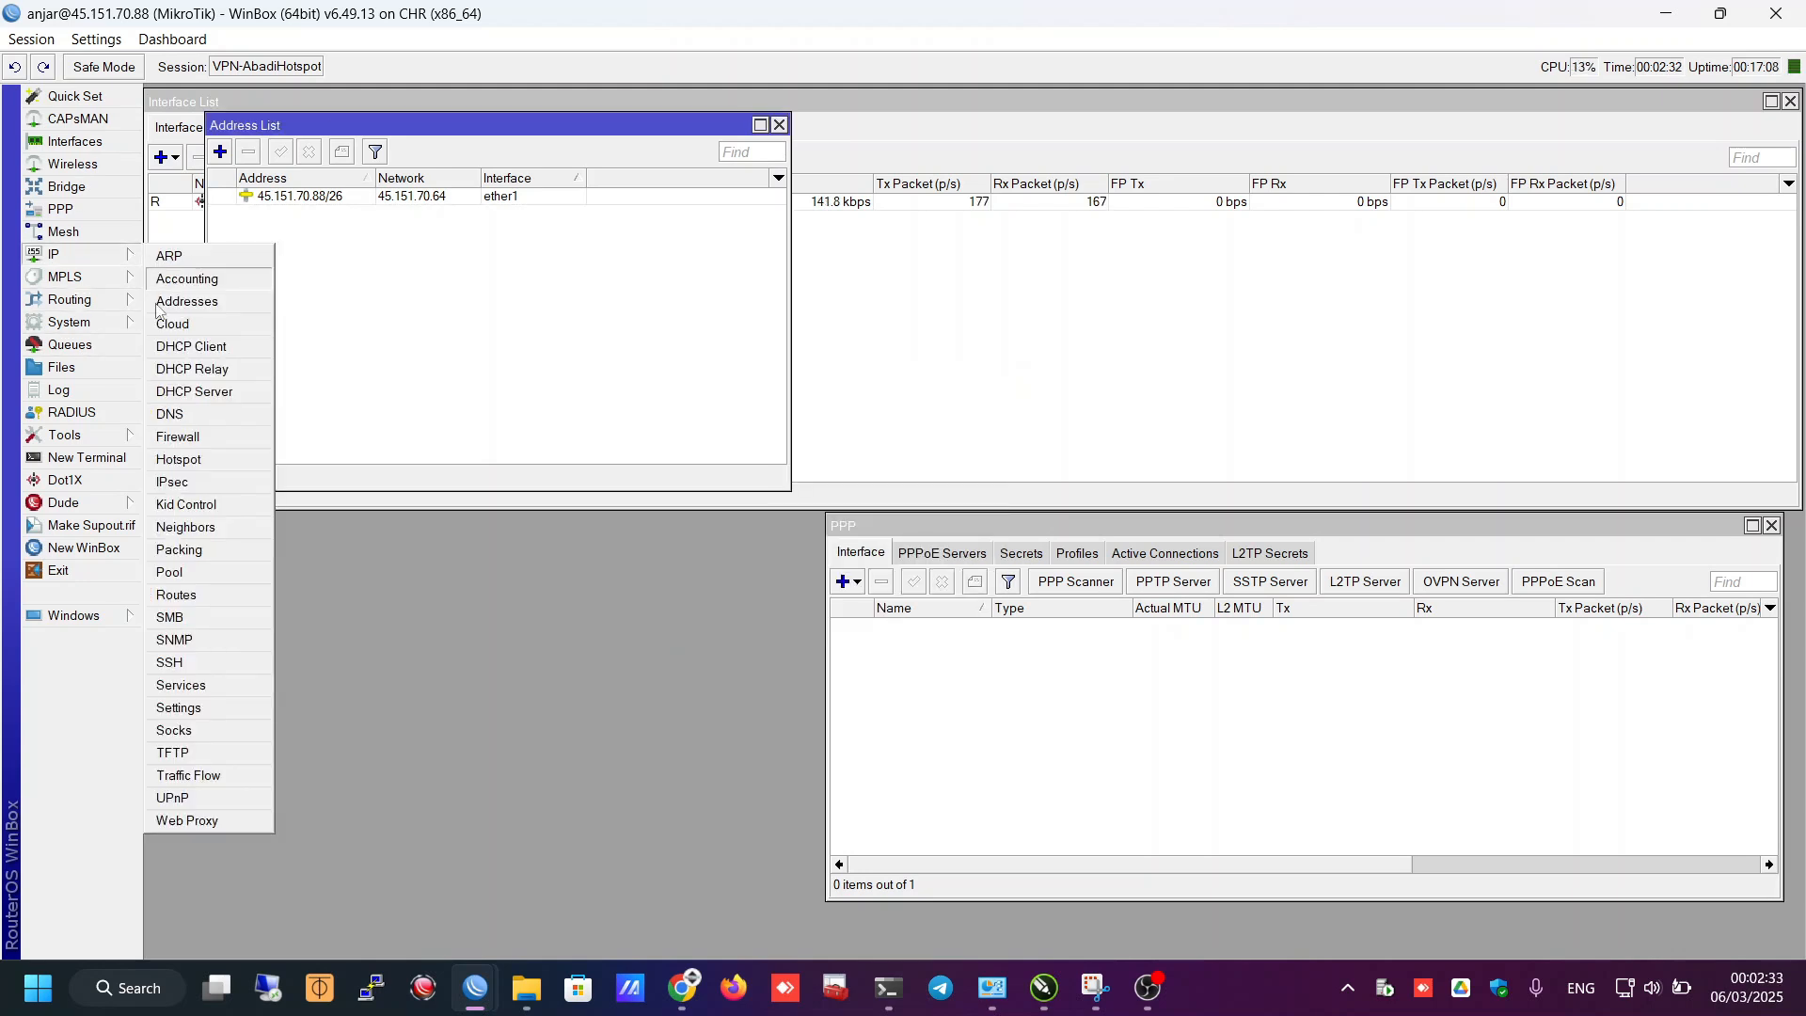
click(171, 572)
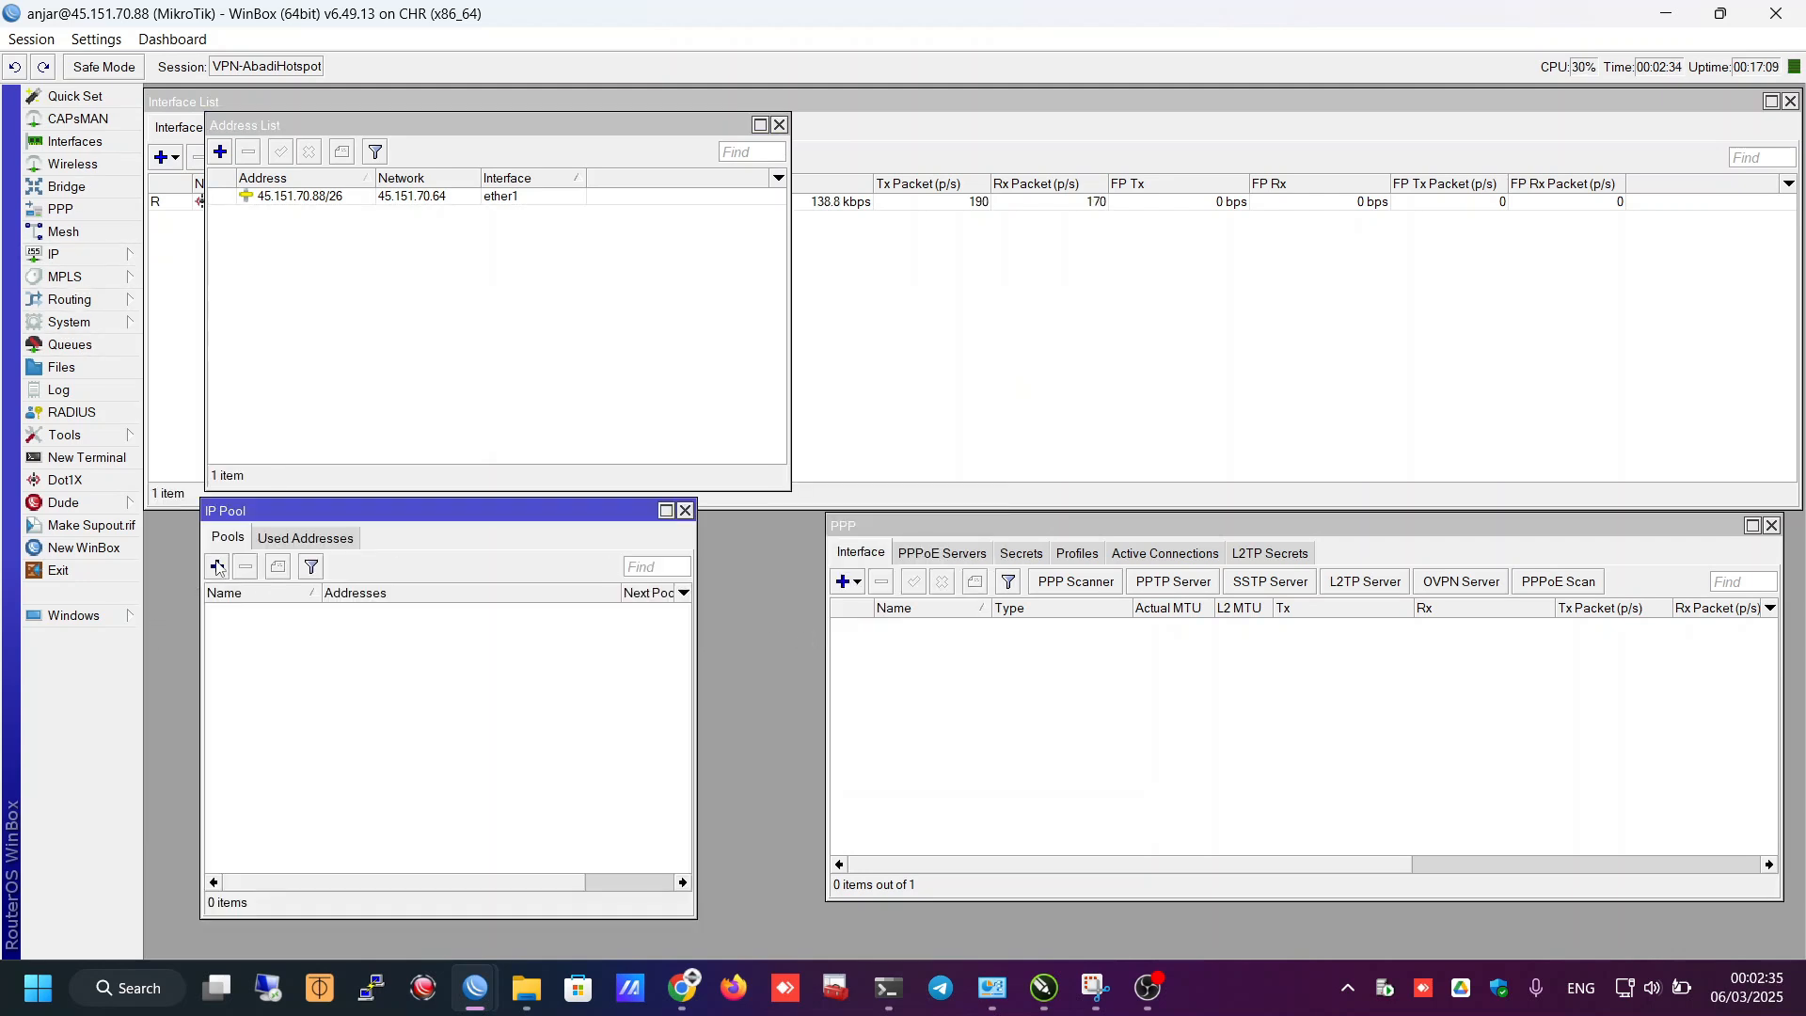
click(217, 566)
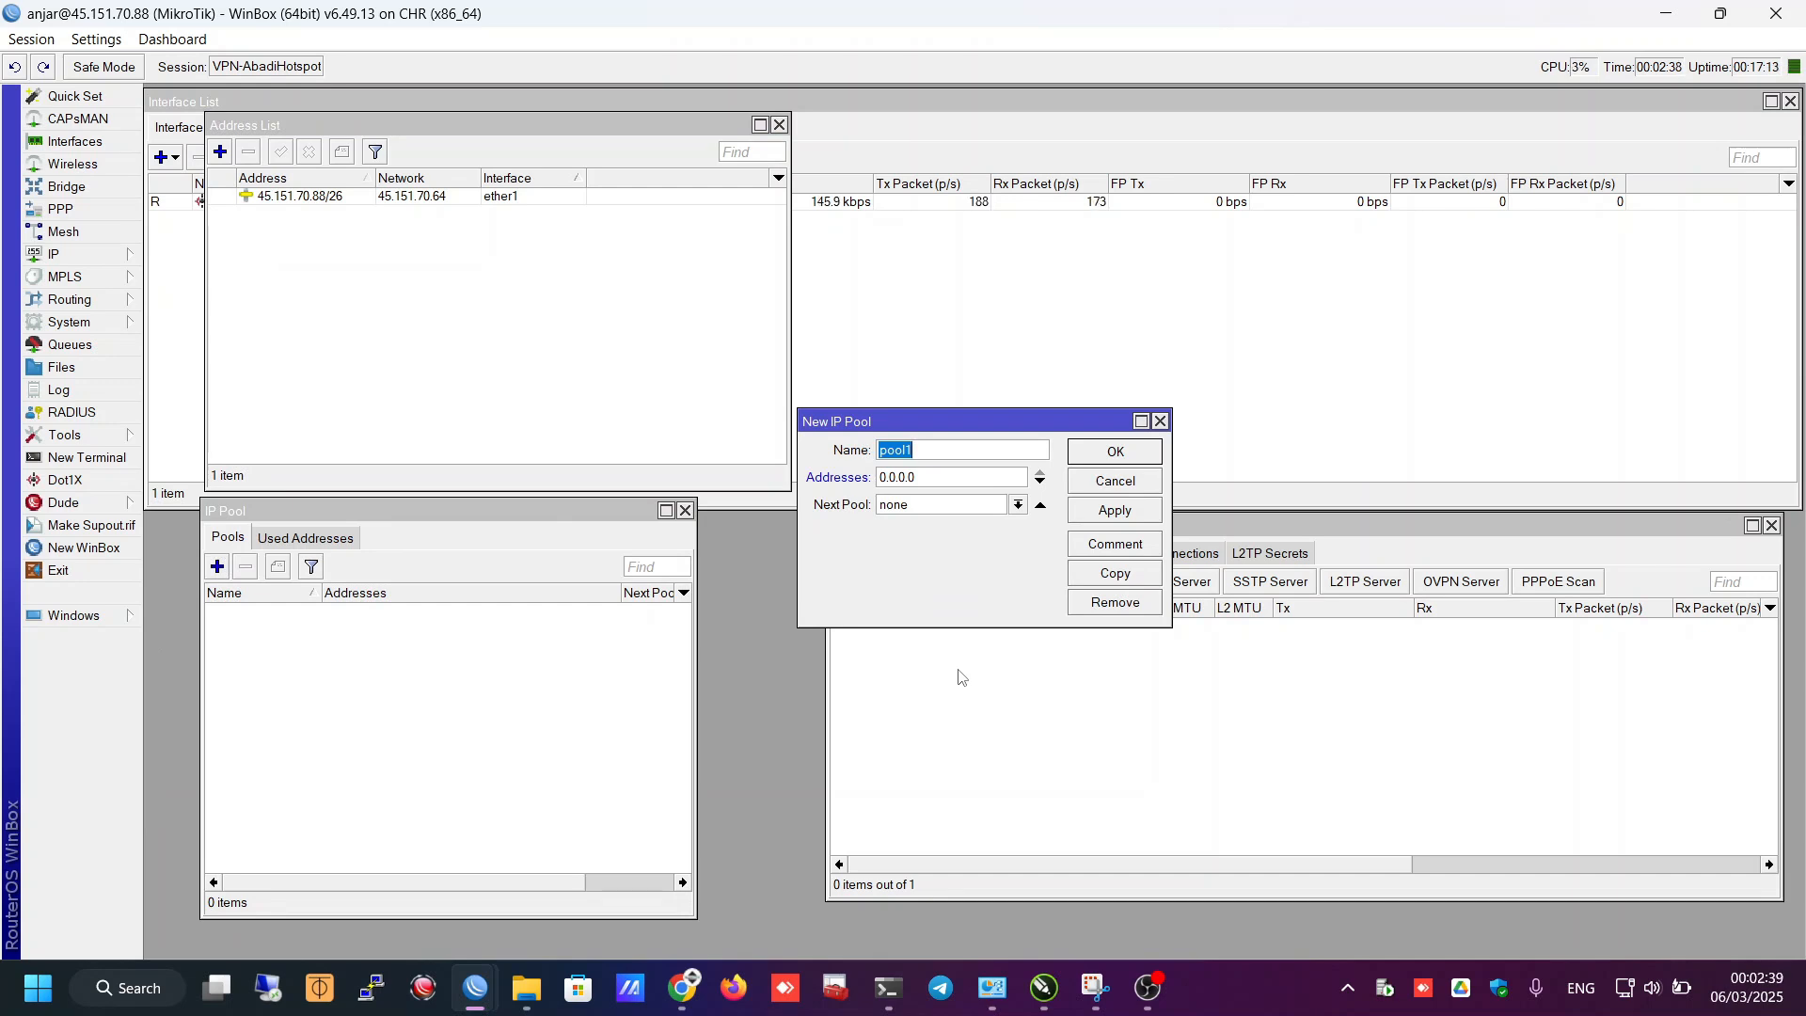
key(End)
text(-vps)
key(Tab)
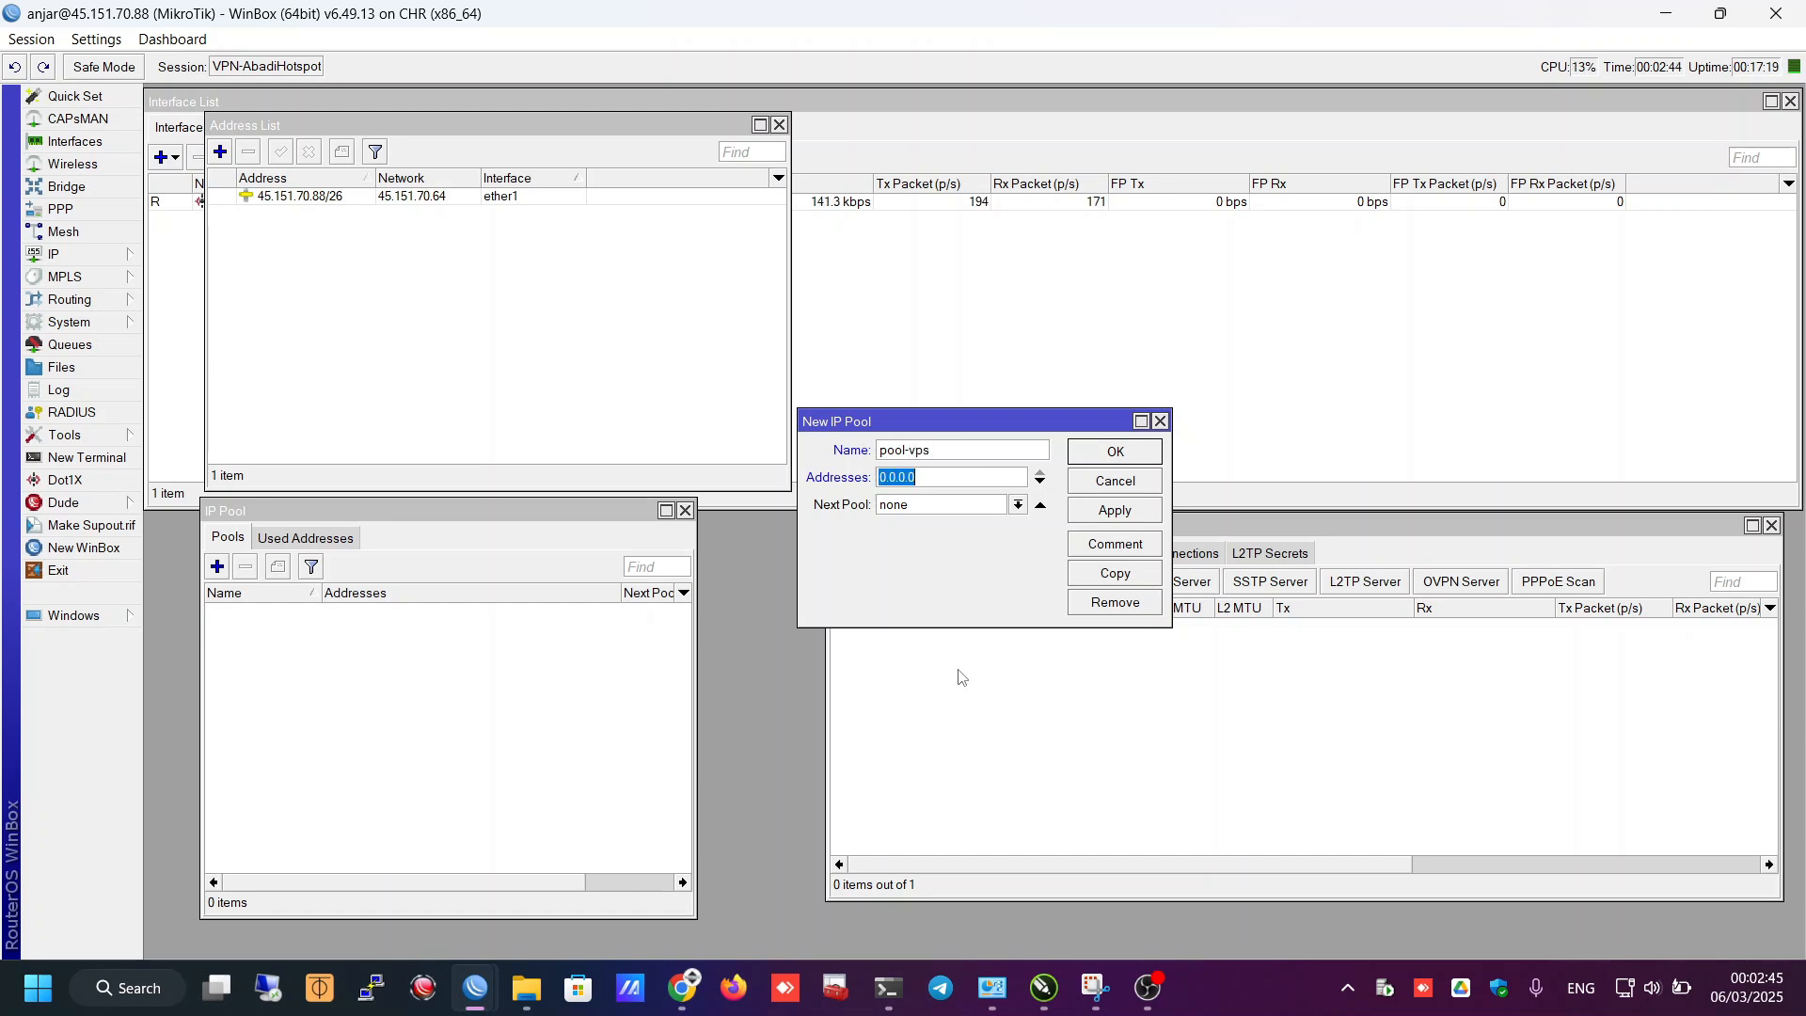
- Give the pool the range 123.1.1.2-123.1.1.254 and save it
text(123.1.1.0/24)
key(BackSpace)
key(BackSpace)
key(BackSpace)
key(BackSpace)
text(2-)
key(ctrl+v)
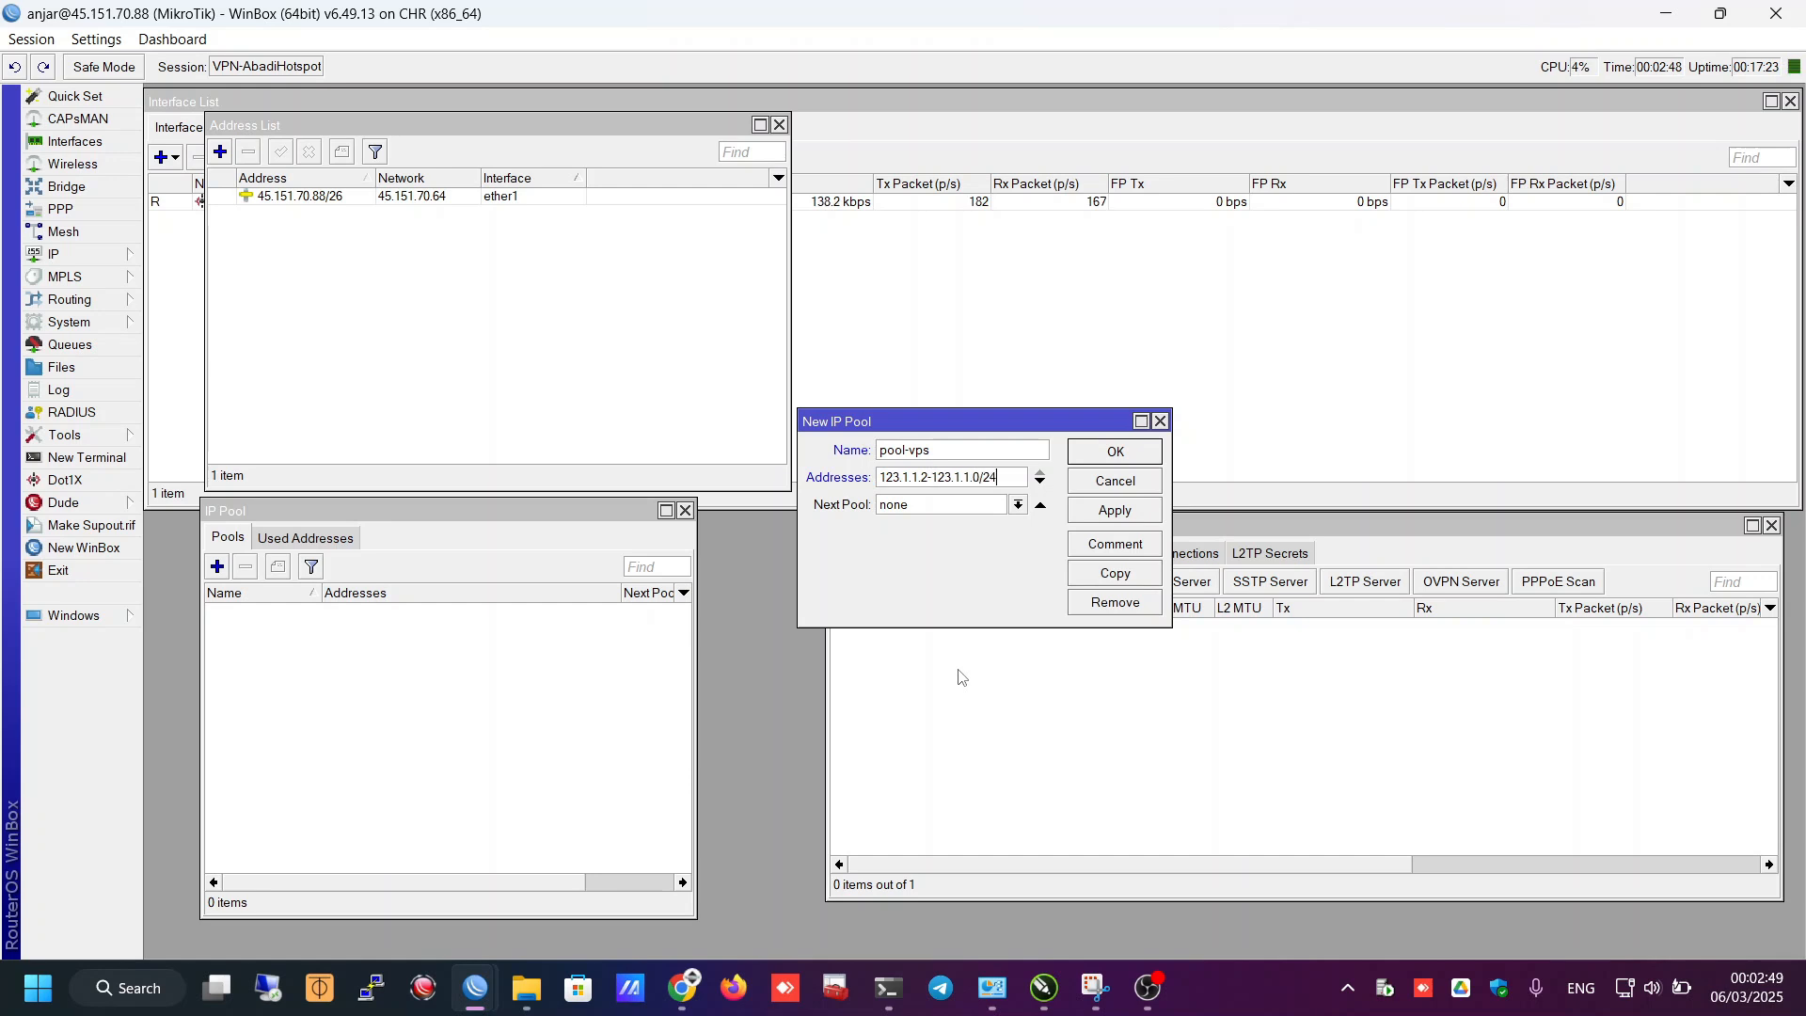
key(BackSpace)
text(254)
click(1091, 459)
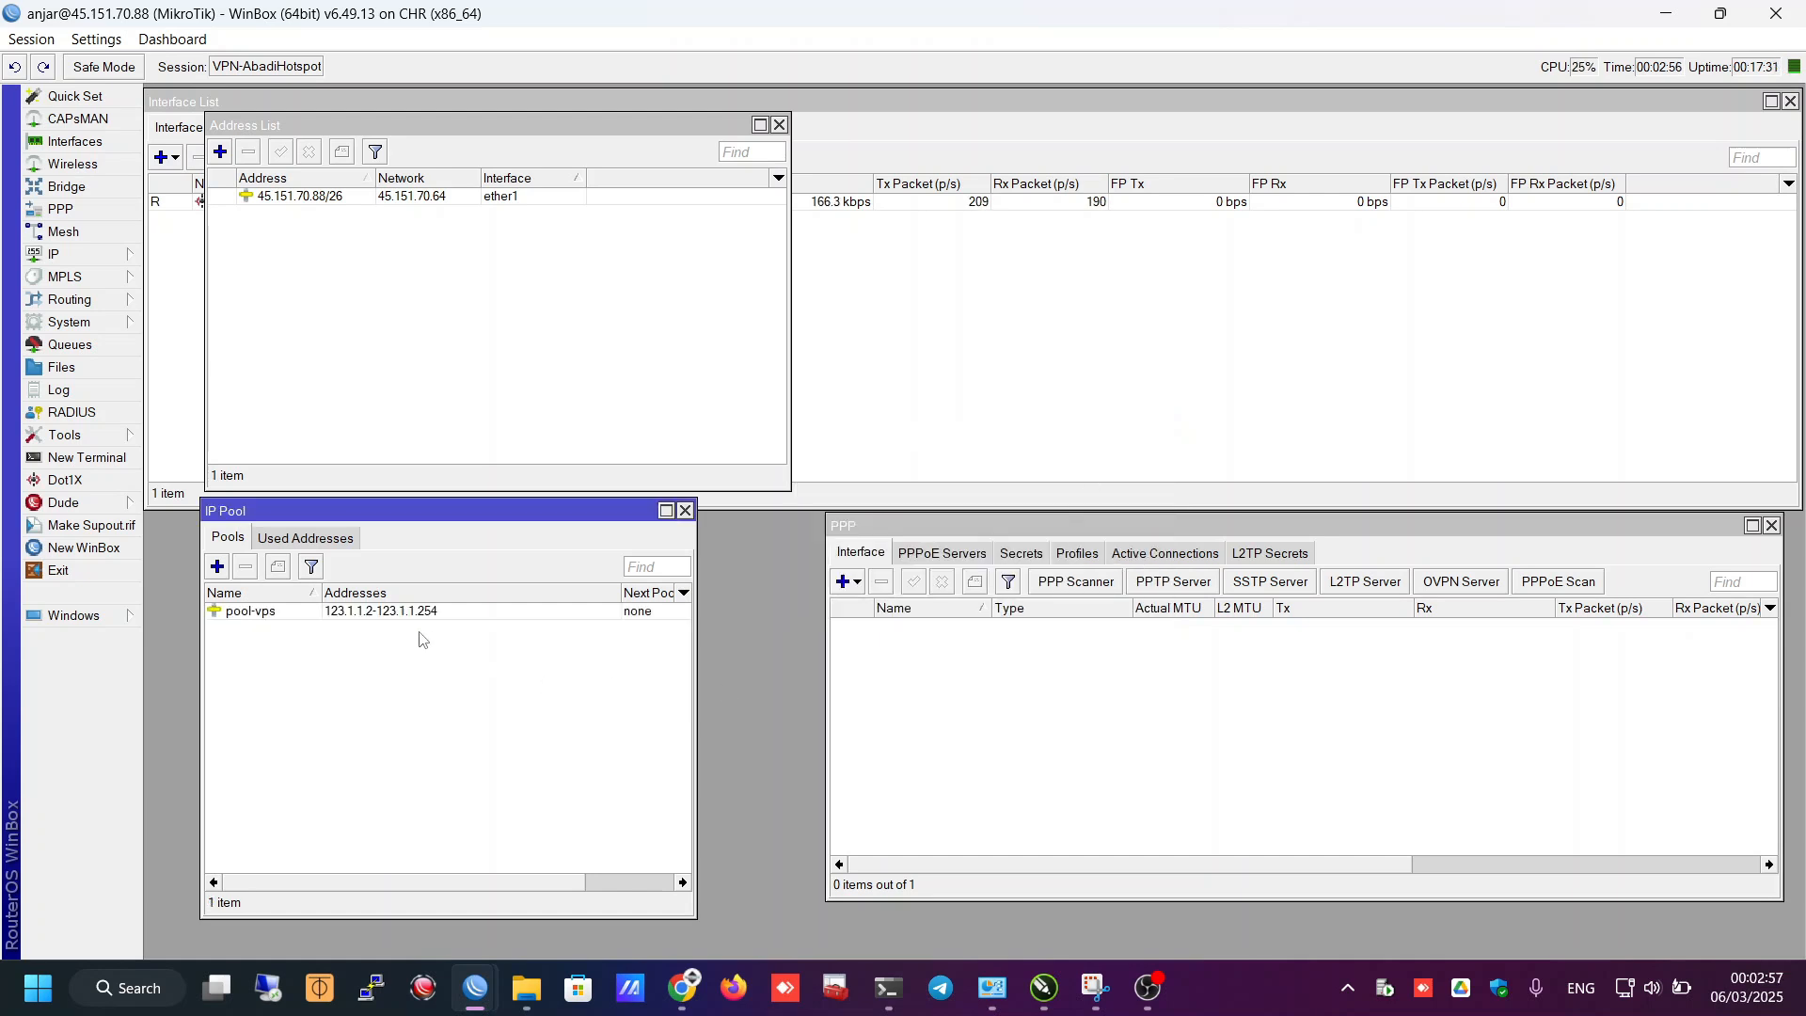
click(370, 613)
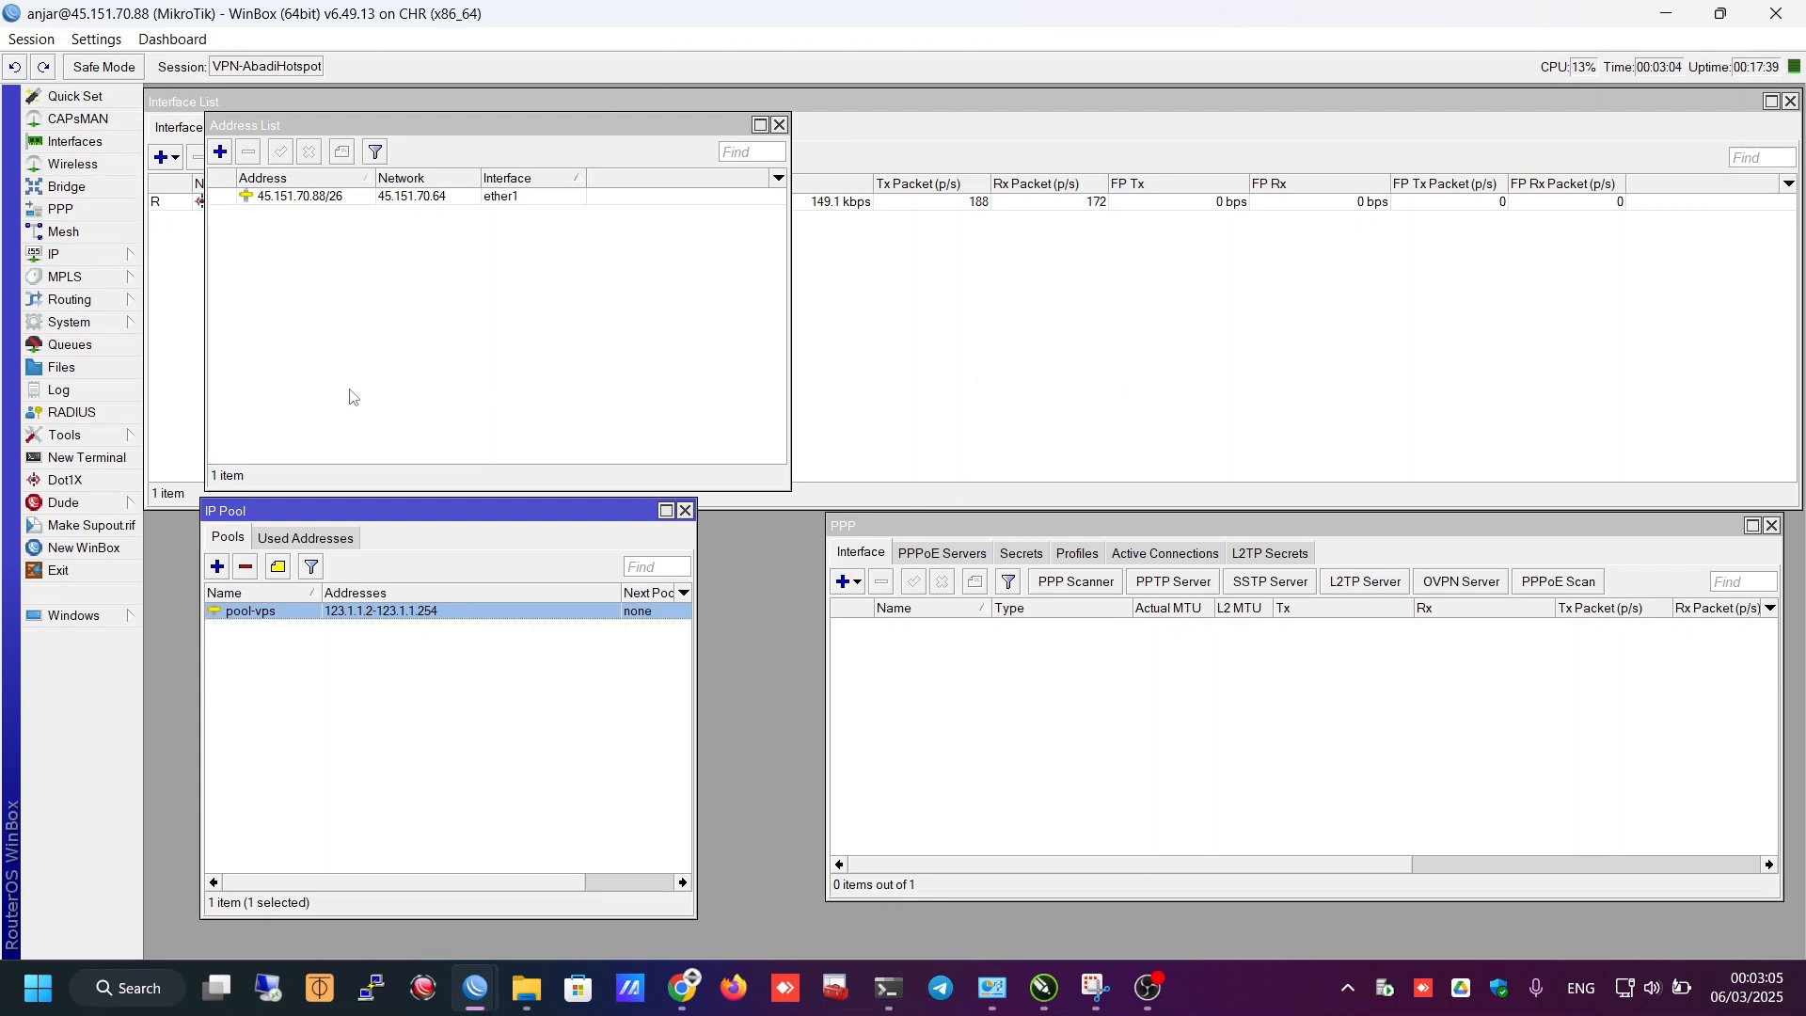
click(93, 209)
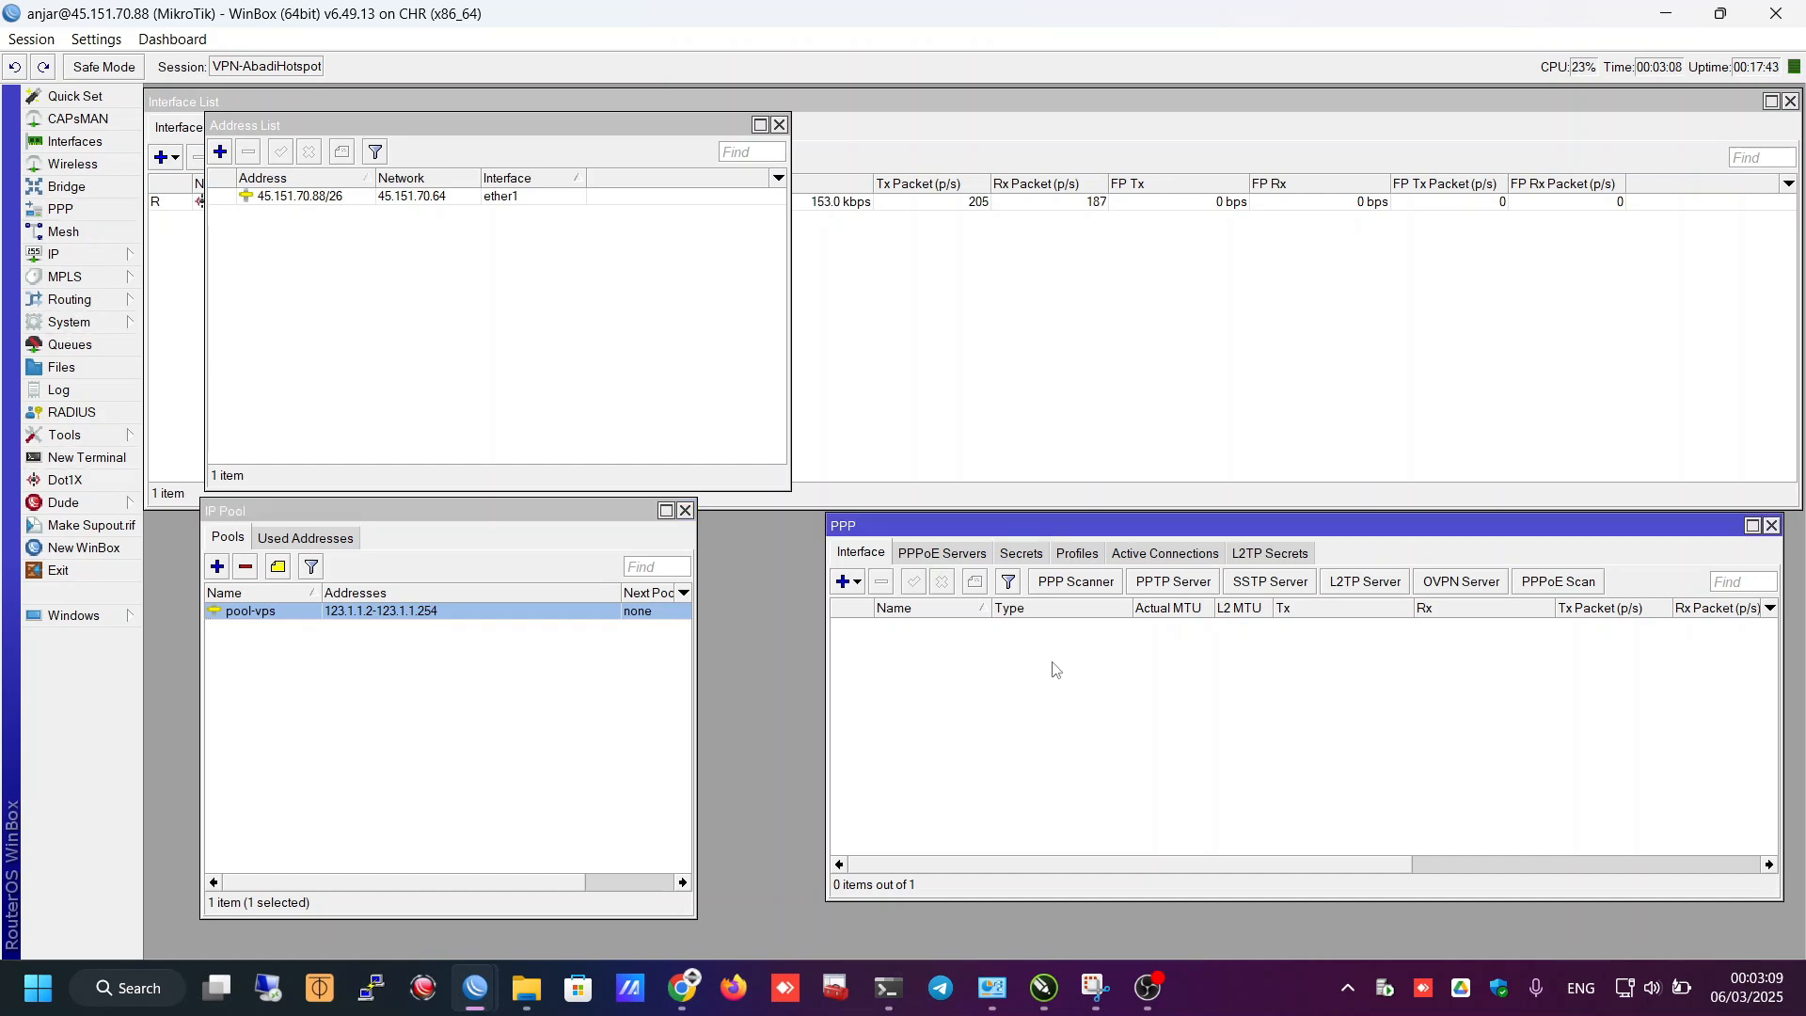
- Review the SSTP Server settings and close them unchanged
click(1270, 582)
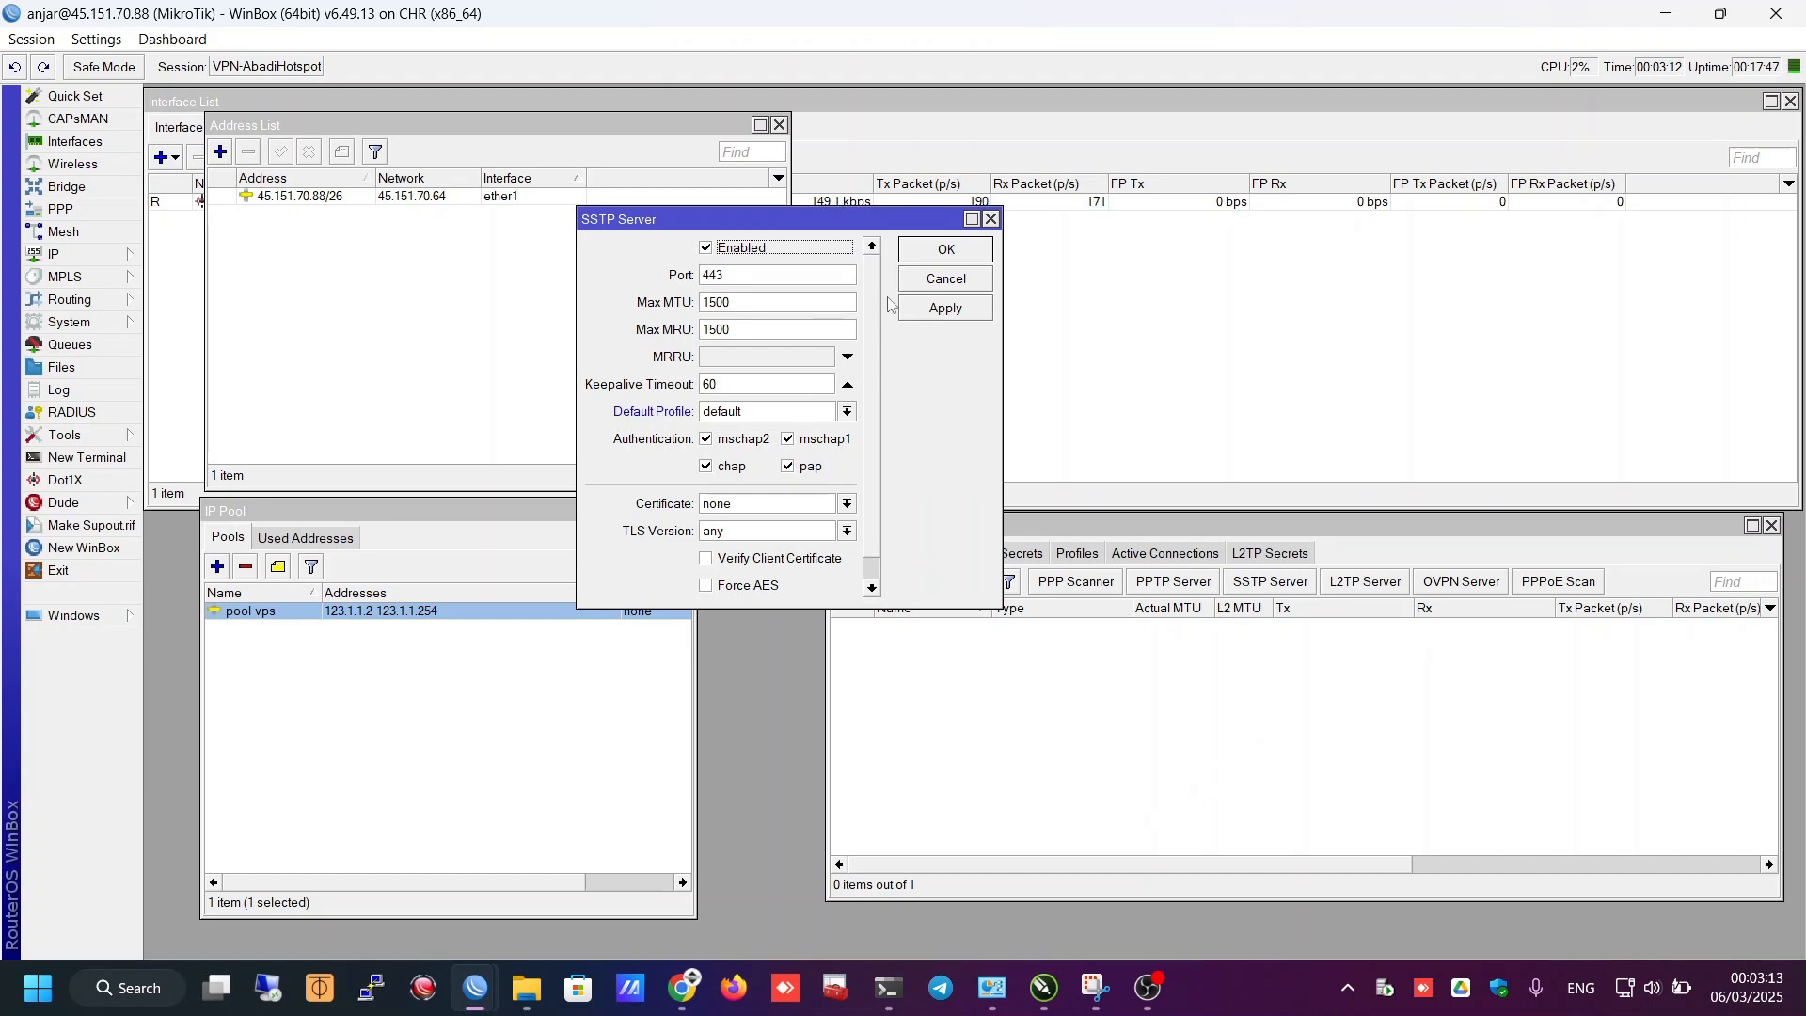
scroll(884, 360, down, 1)
scroll(884, 360, up, 1)
click(934, 279)
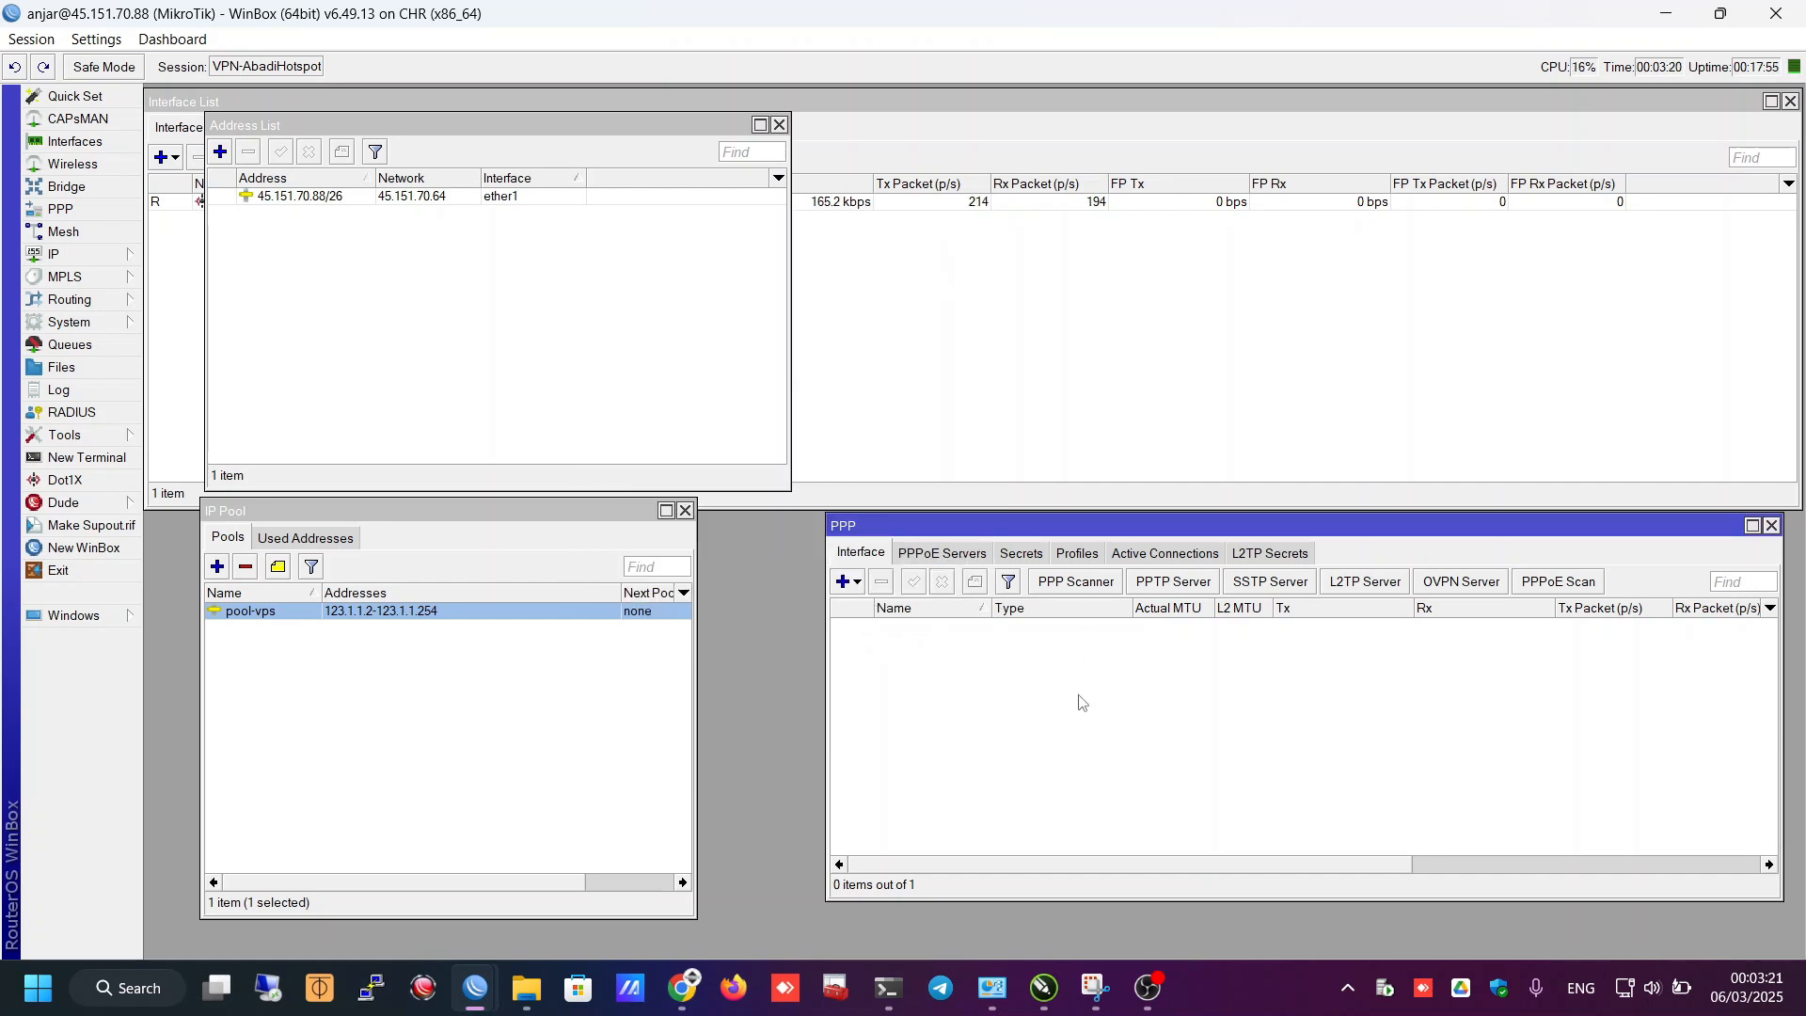
- Add PPP profile SERVER-VPS with local address 123.1.1.1, reviewing its other tabs before saving
click(1079, 555)
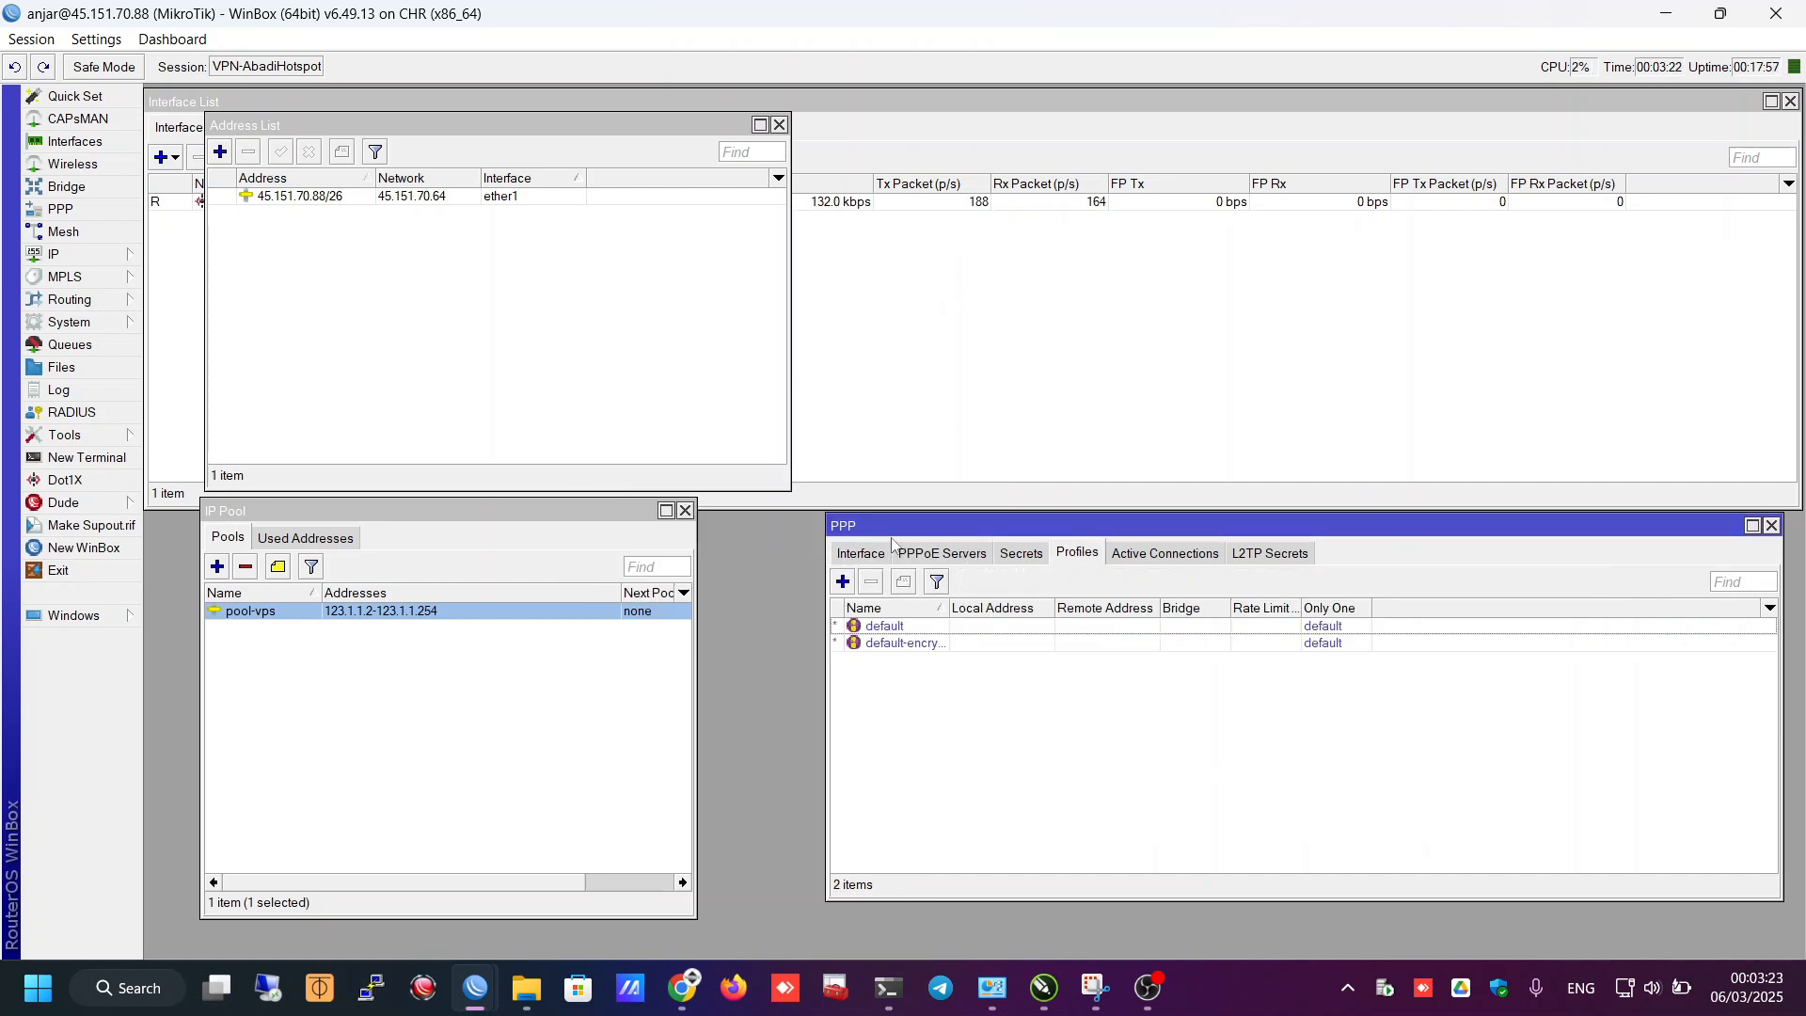
click(842, 582)
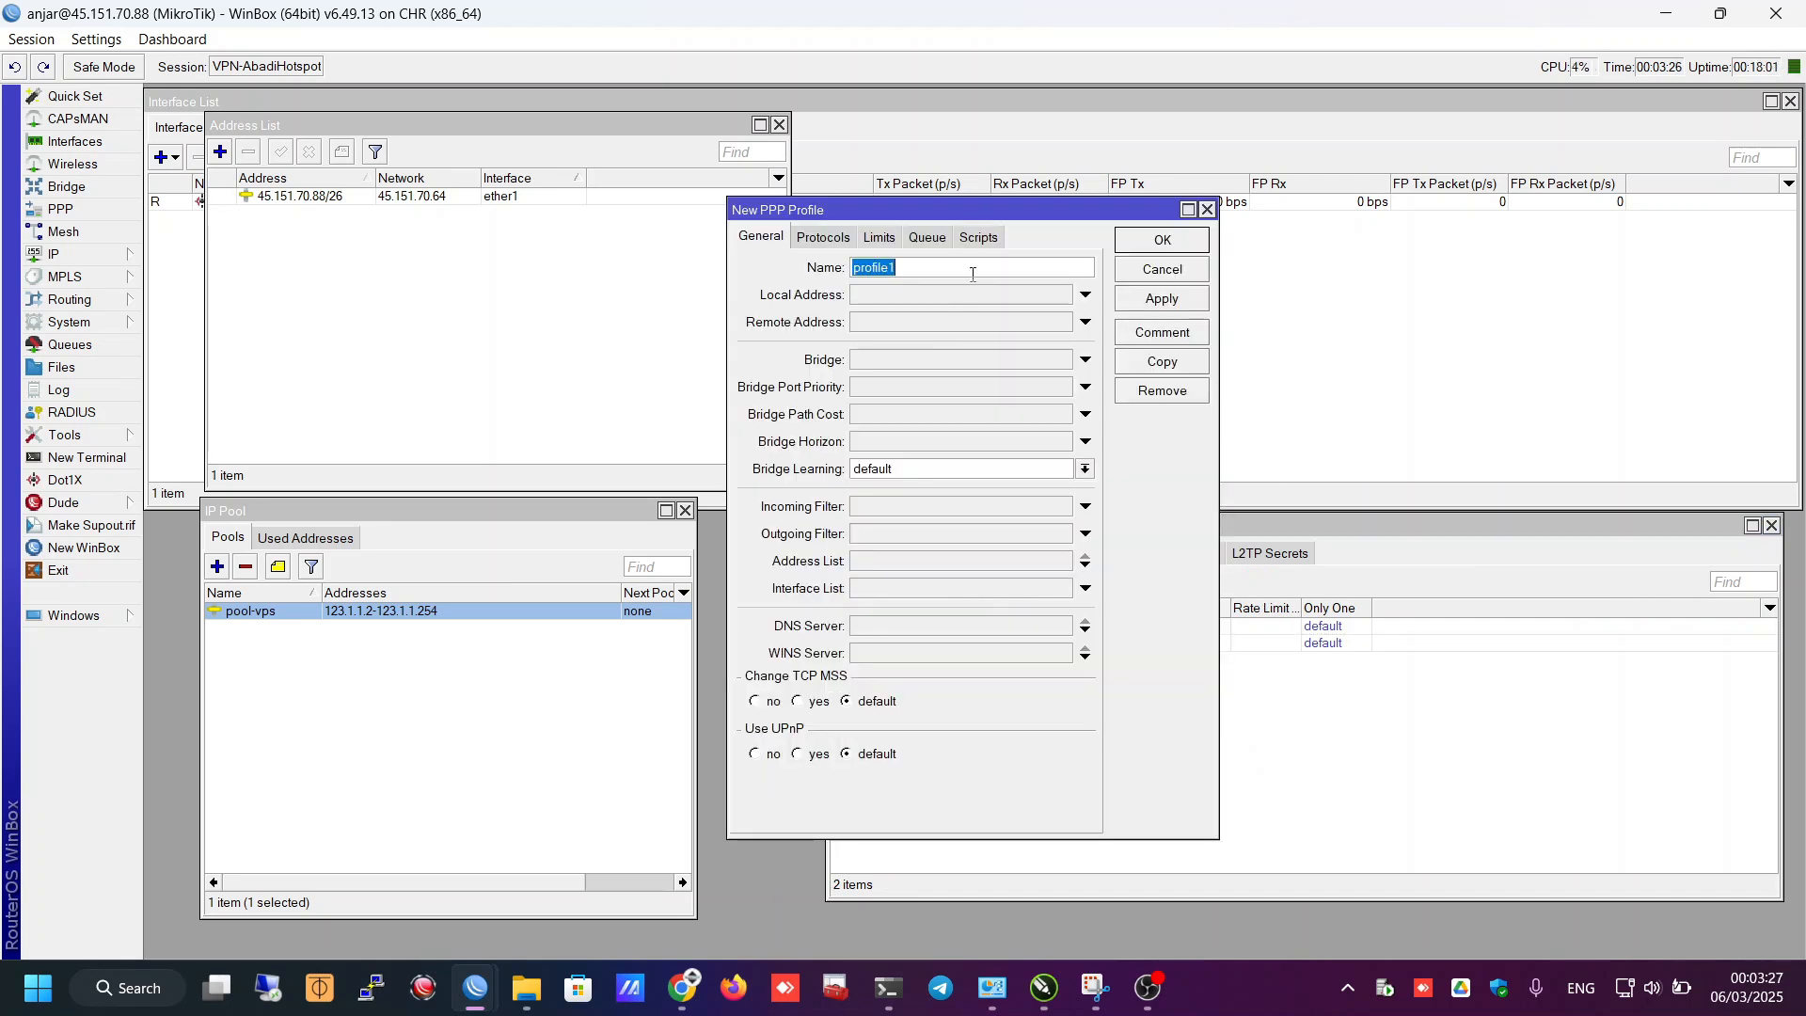
text(SEI )
text(ERVER-VPS)
key(Tab)
key(ctrl+v)
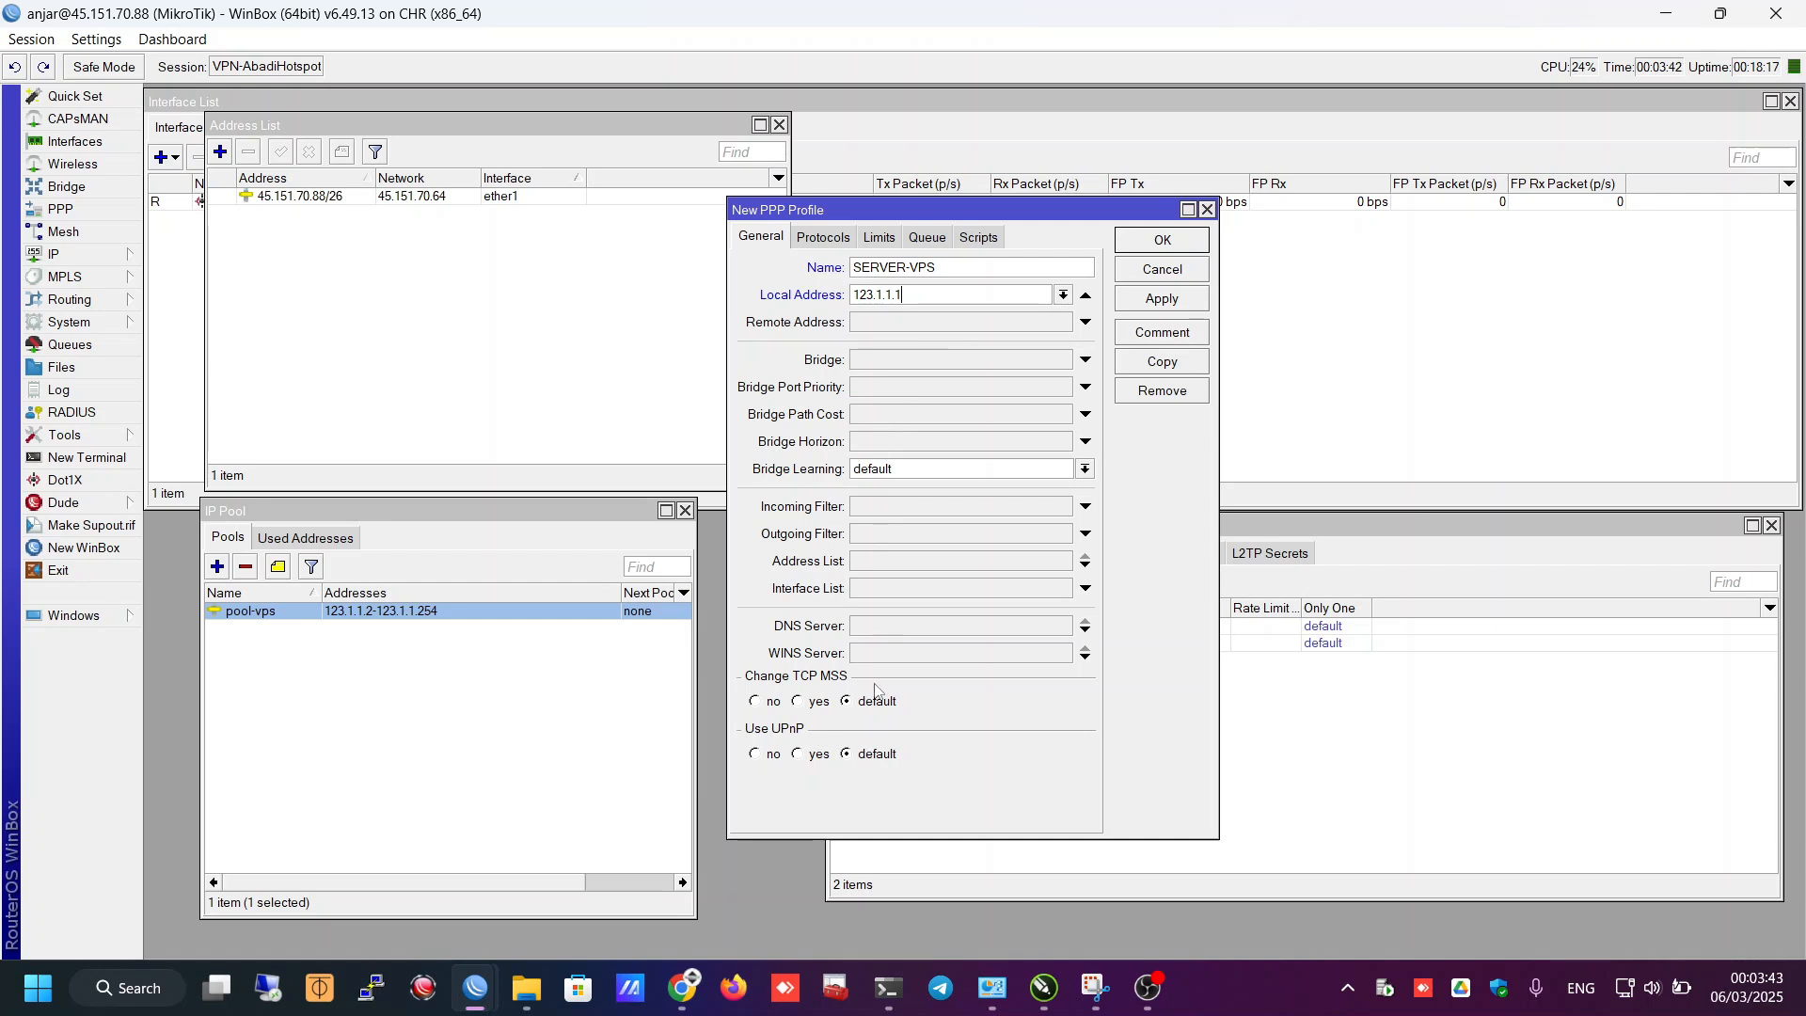
click(831, 241)
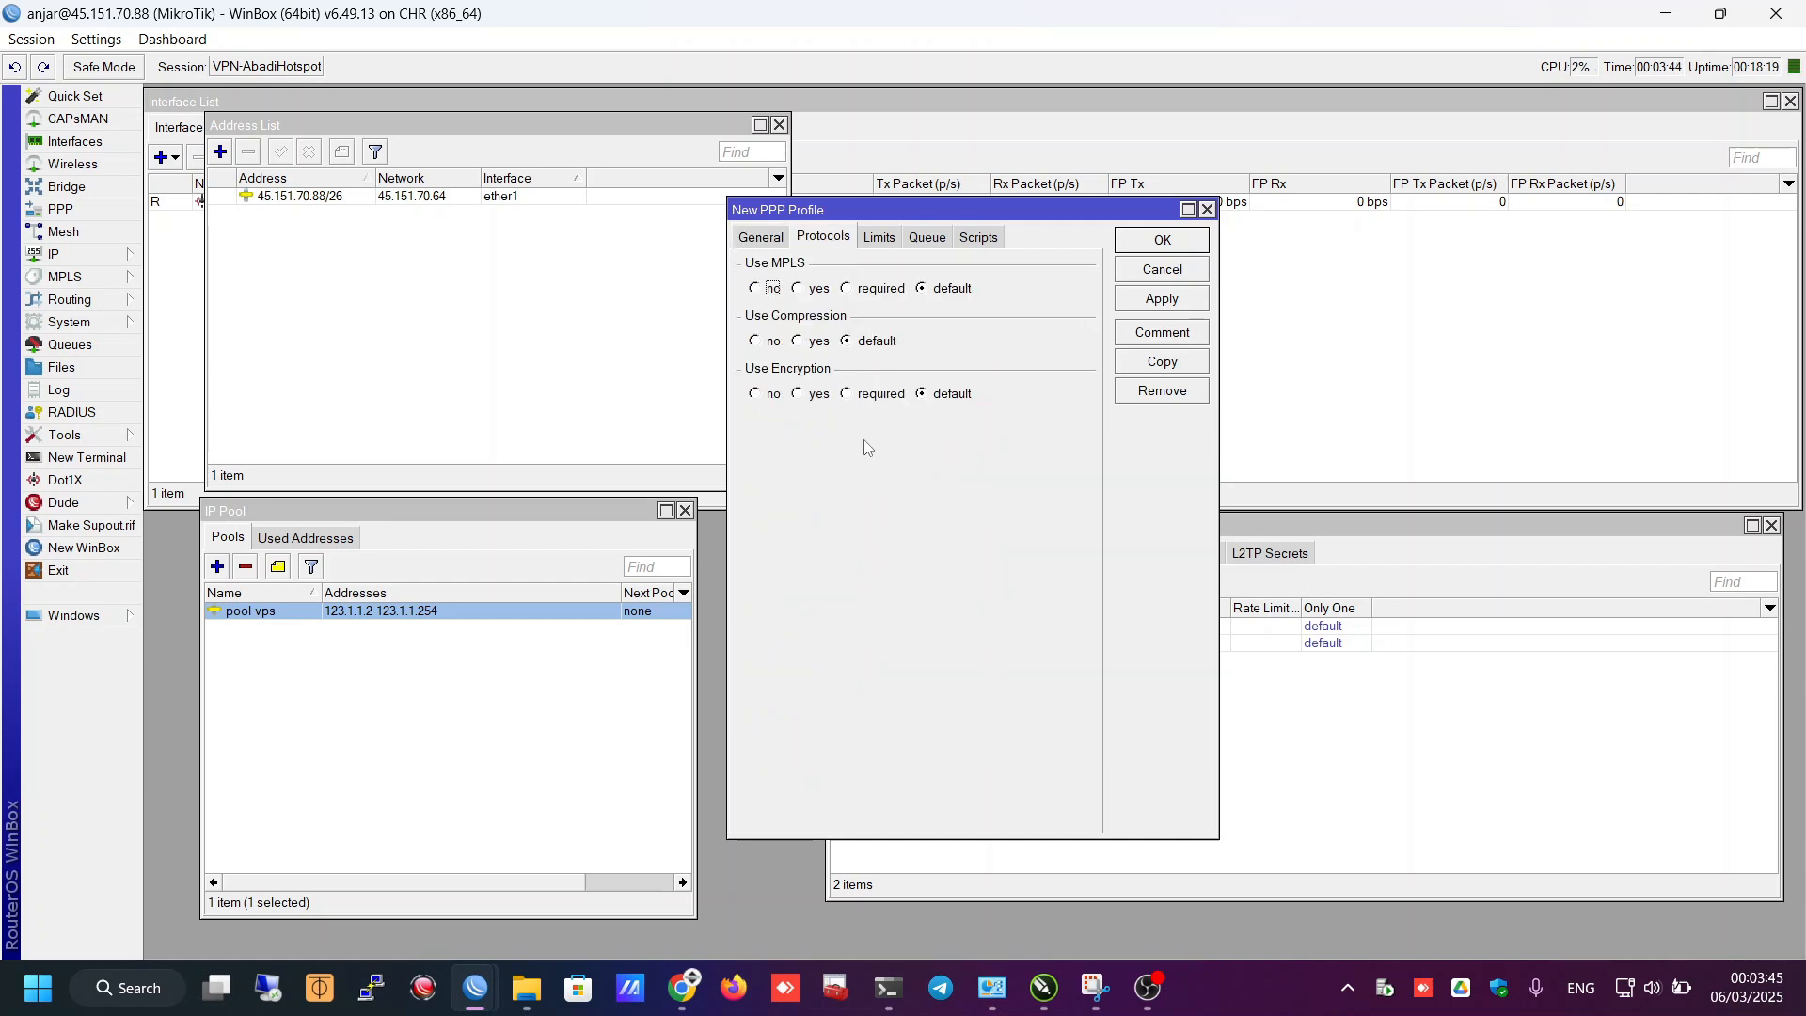
click(883, 239)
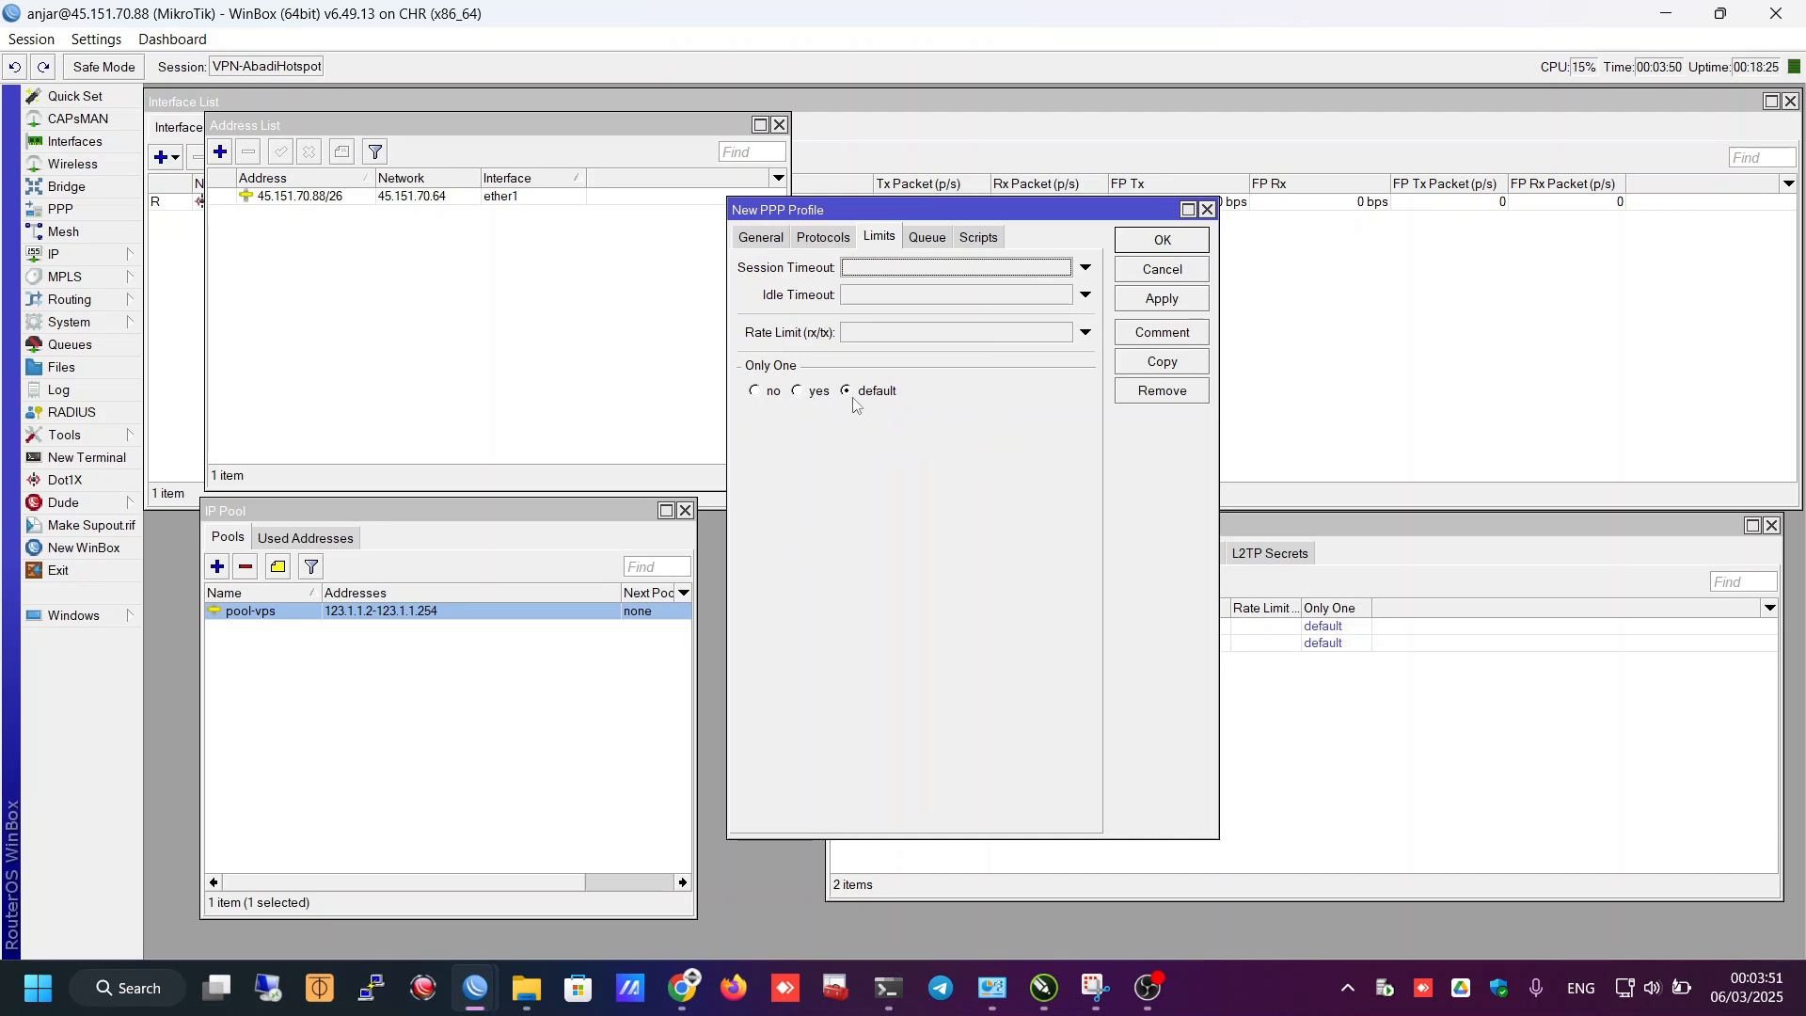
click(978, 237)
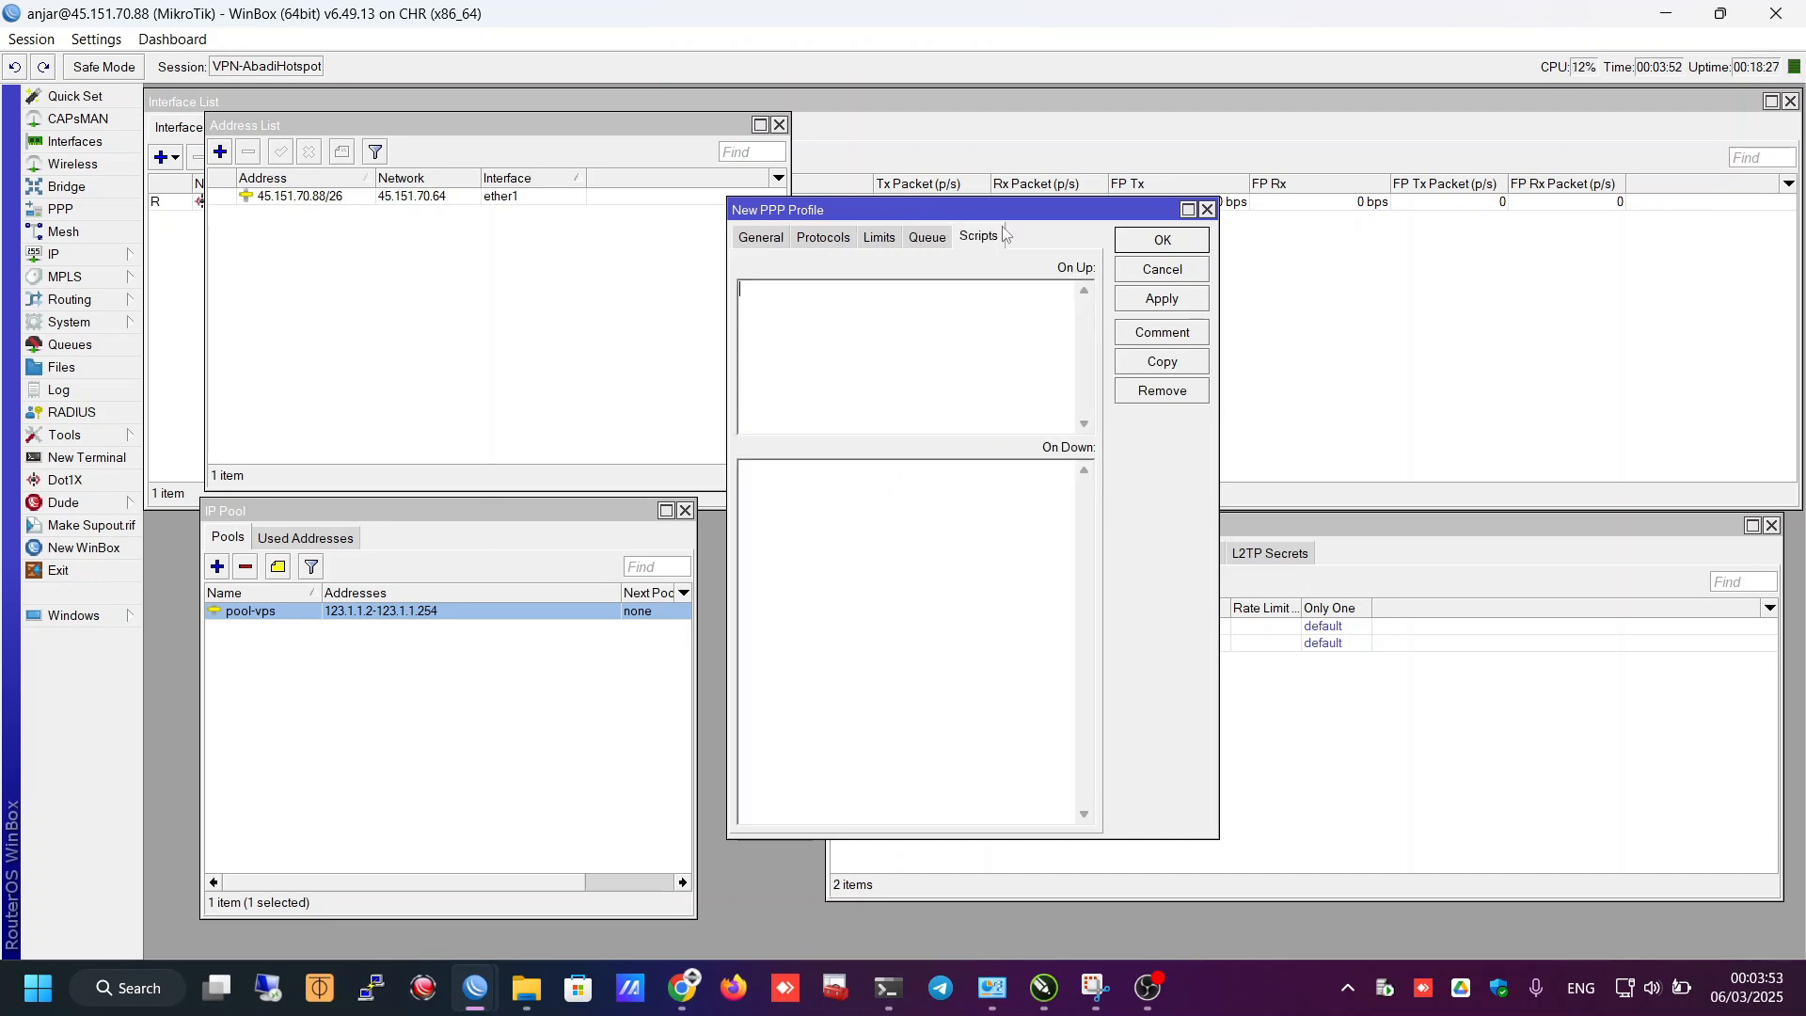
click(772, 239)
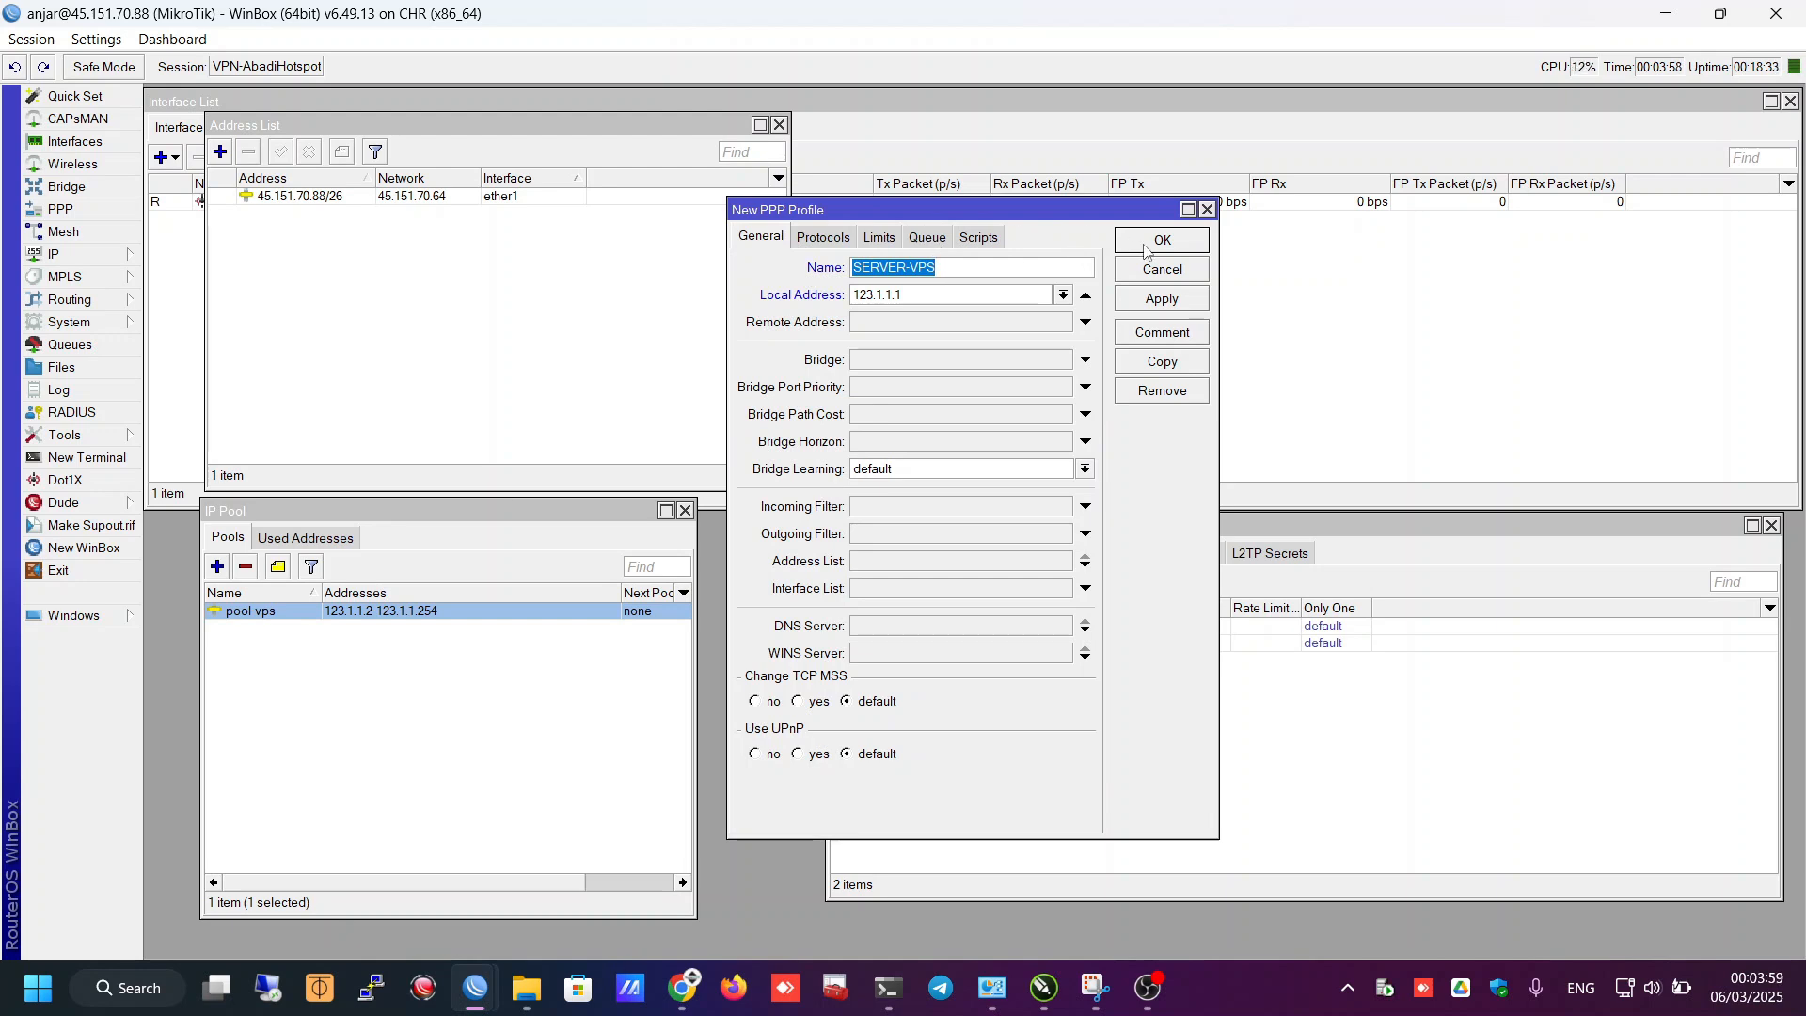
click(1145, 242)
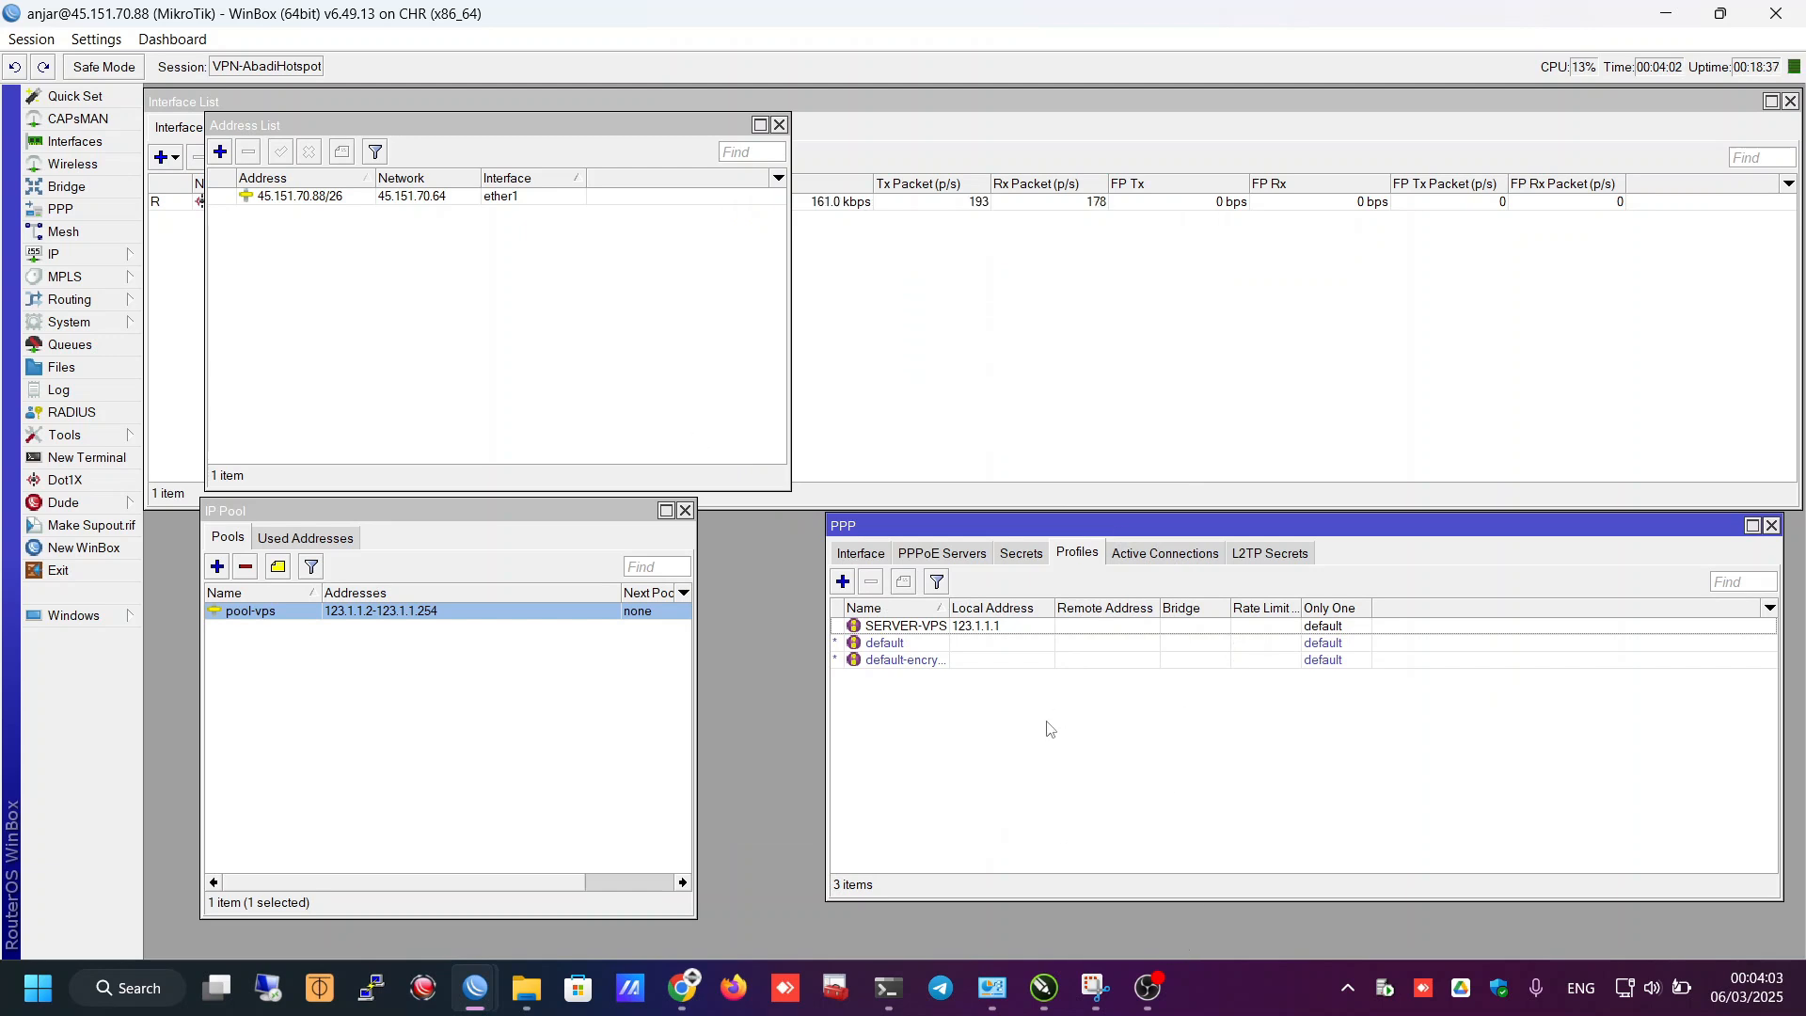
- Enable the SSTP server on port 443 with SERVER-VPS as its default profile
click(873, 555)
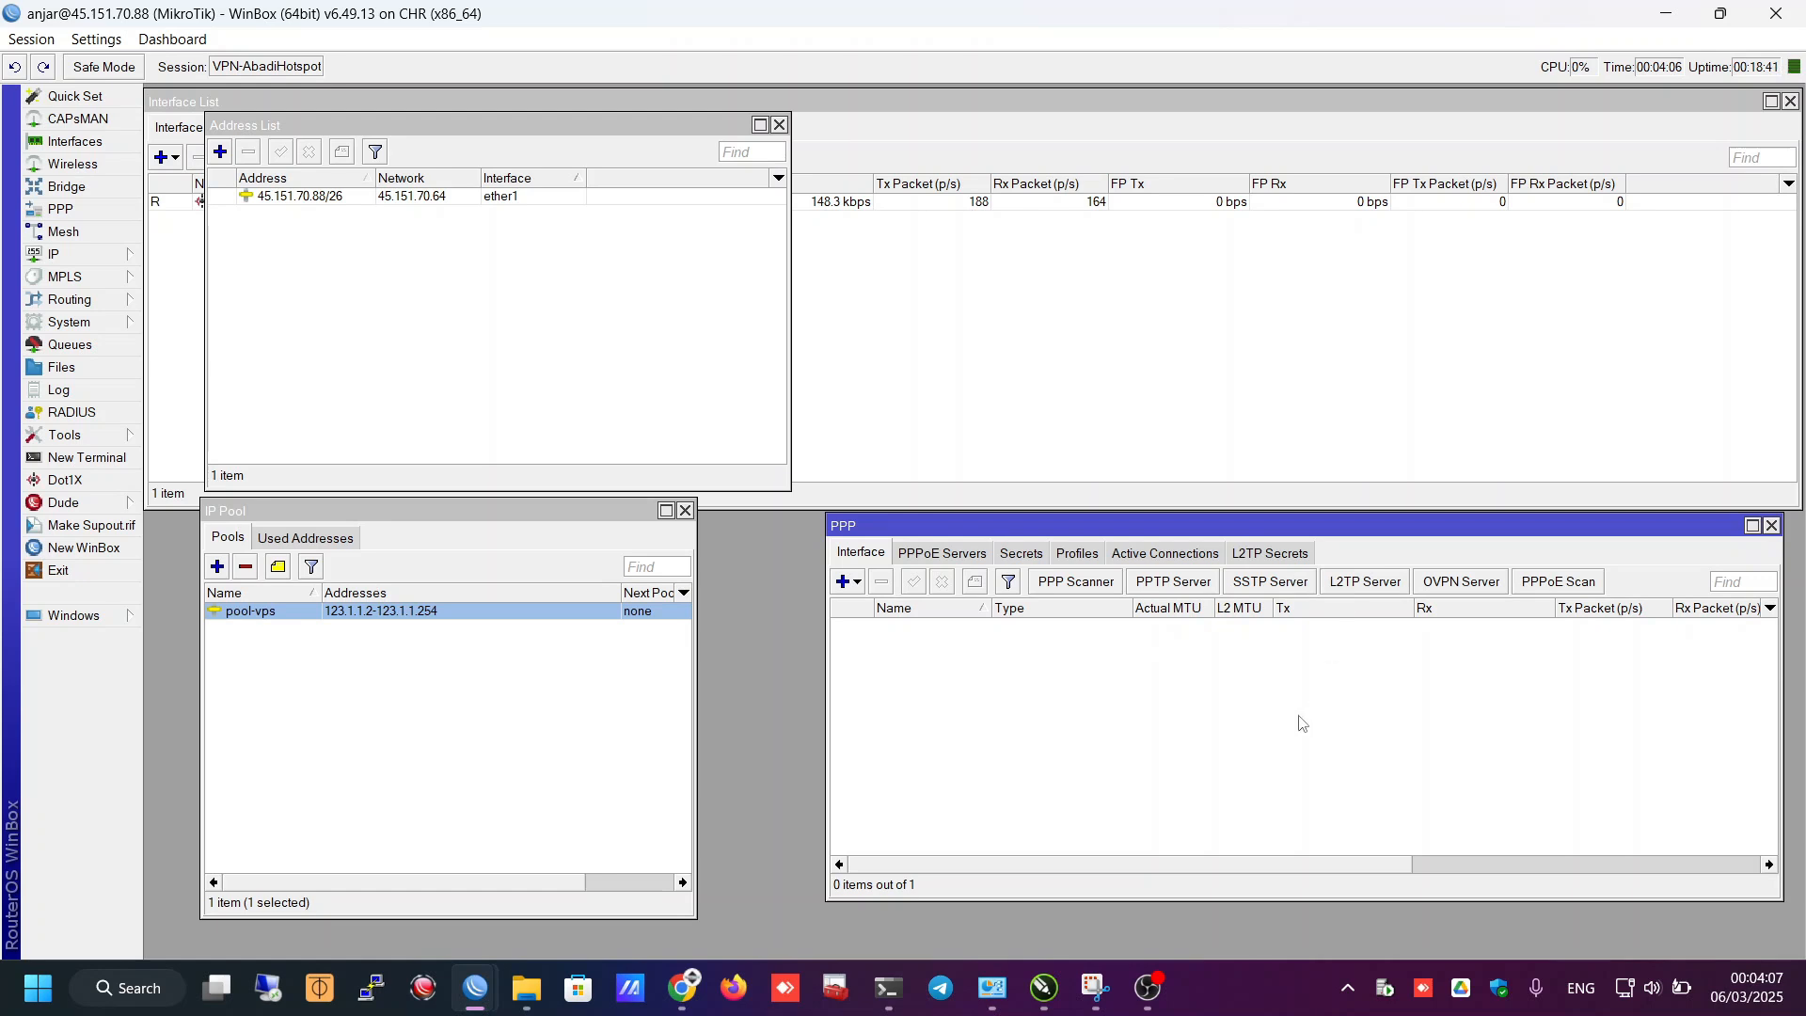
click(1268, 583)
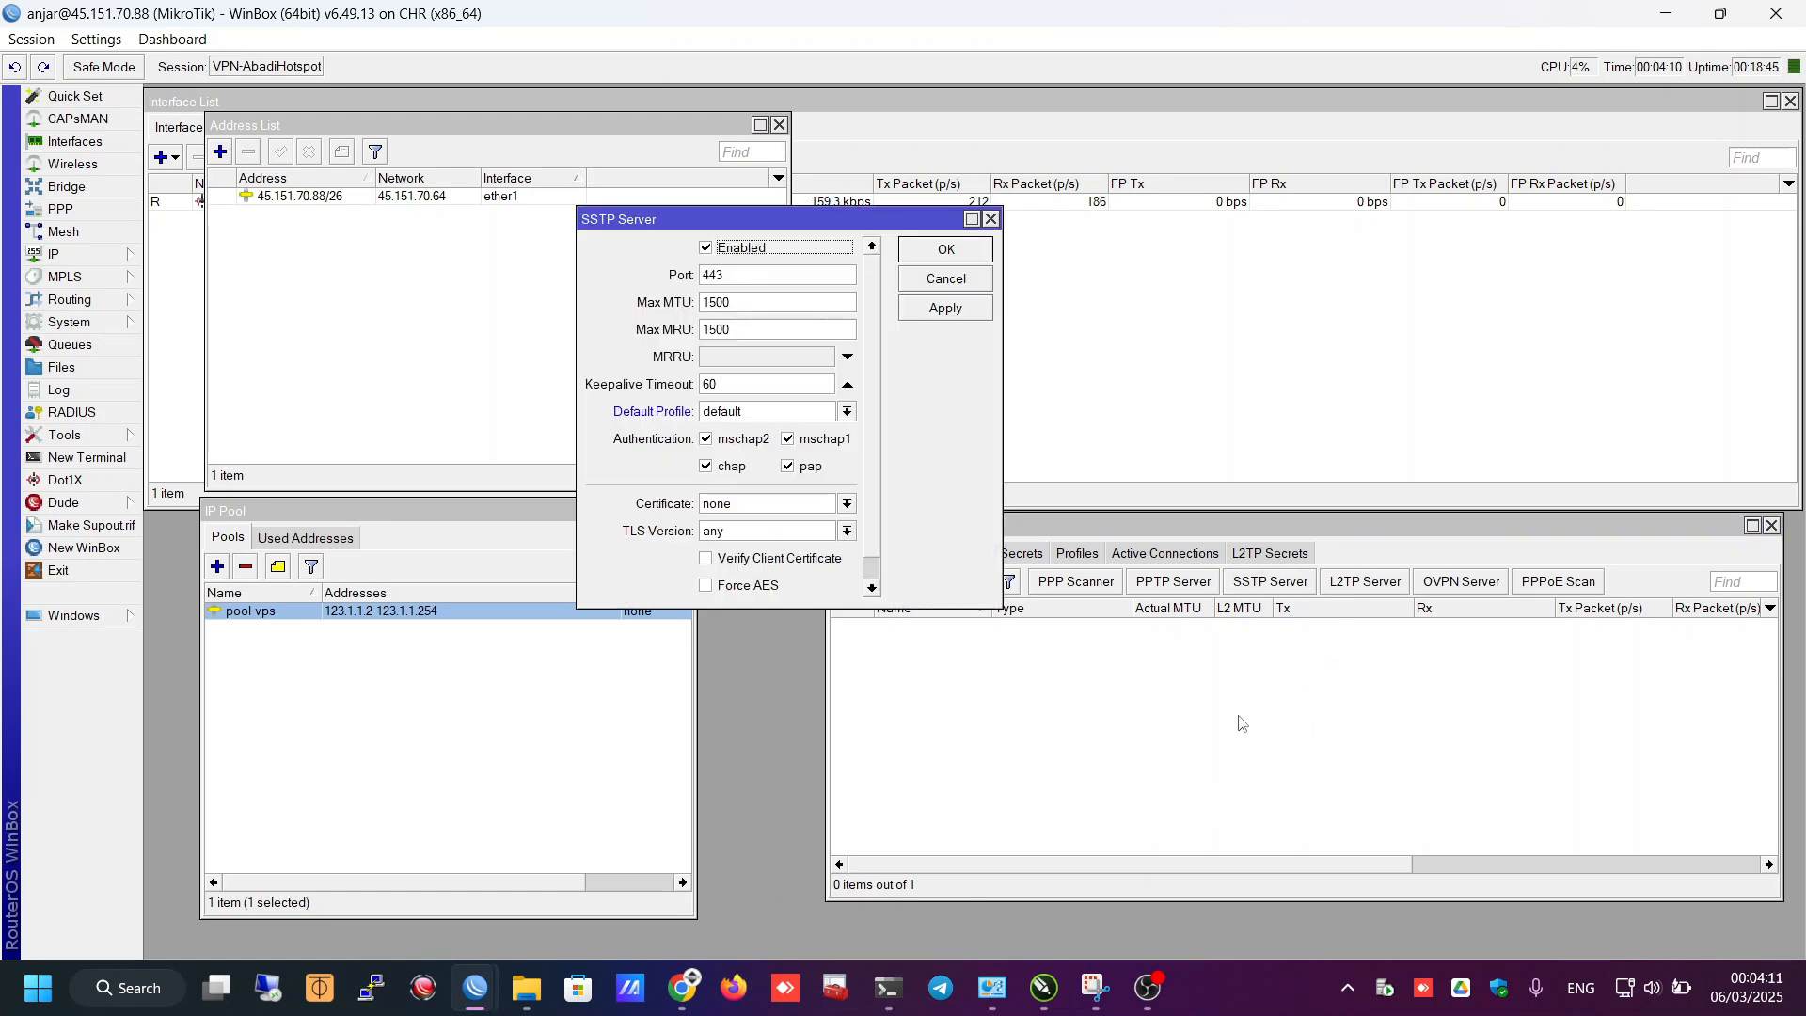
click(722, 256)
click(720, 254)
click(746, 414)
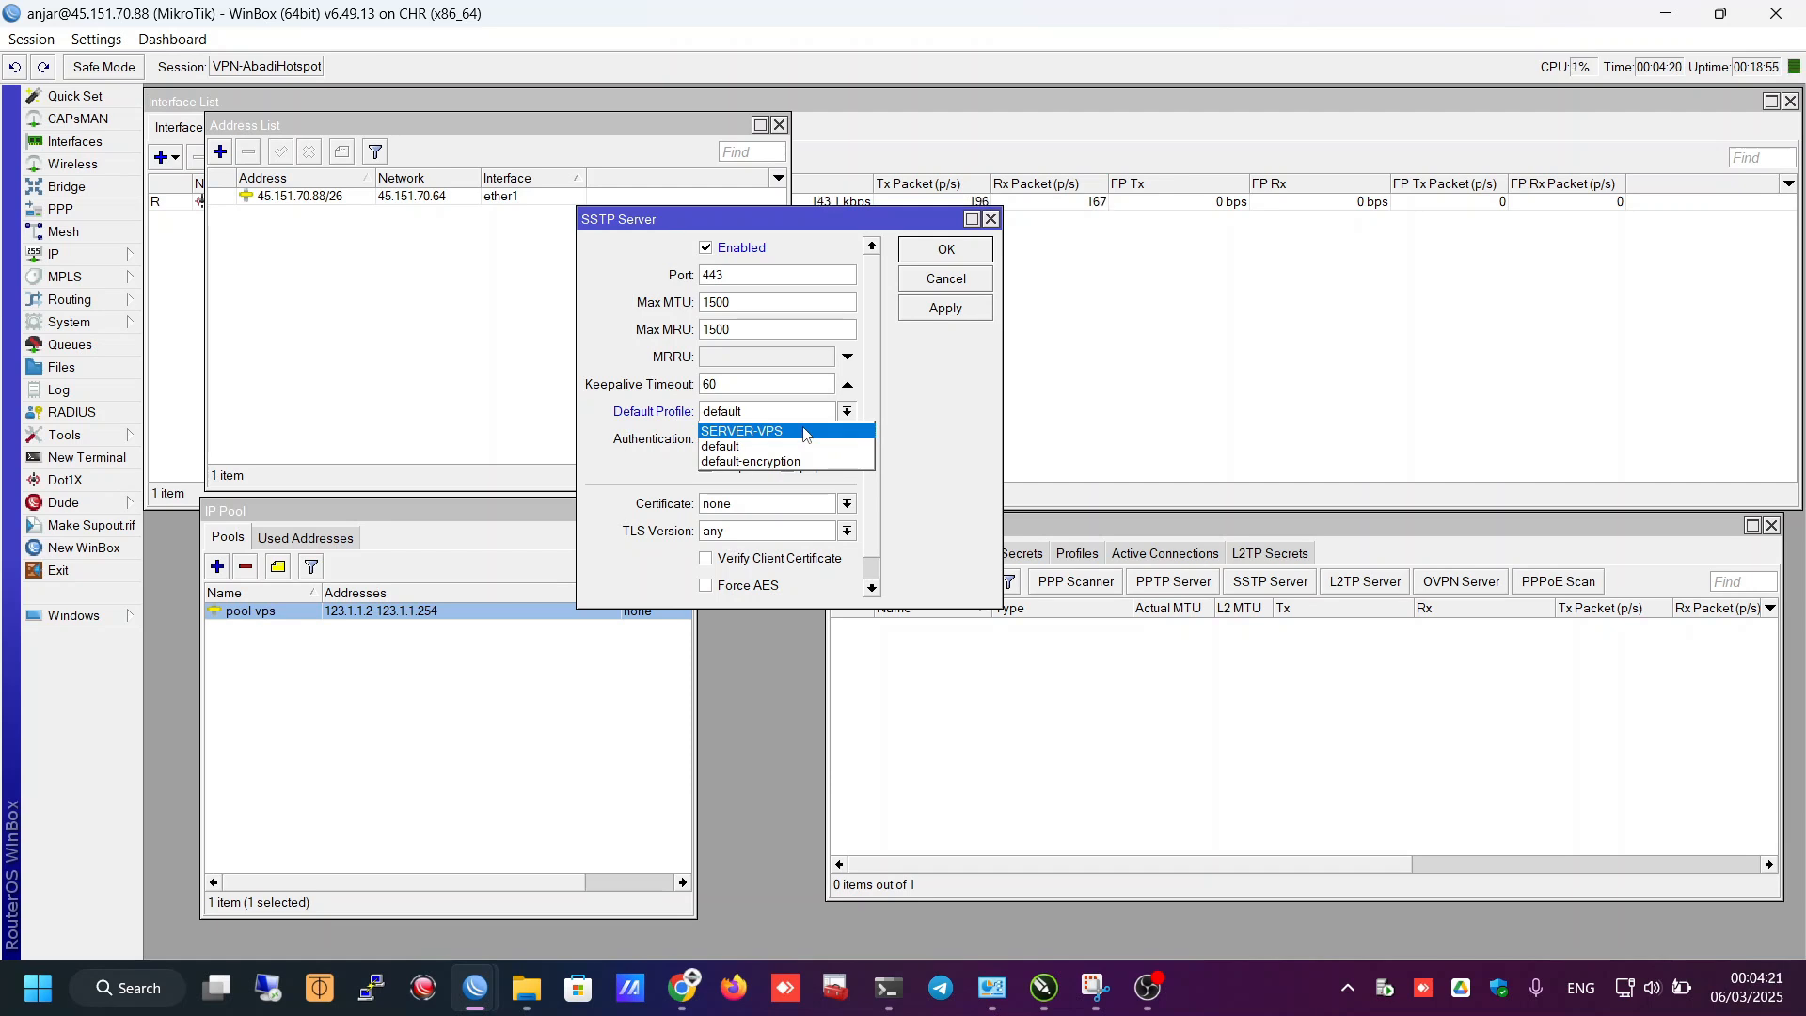
click(804, 432)
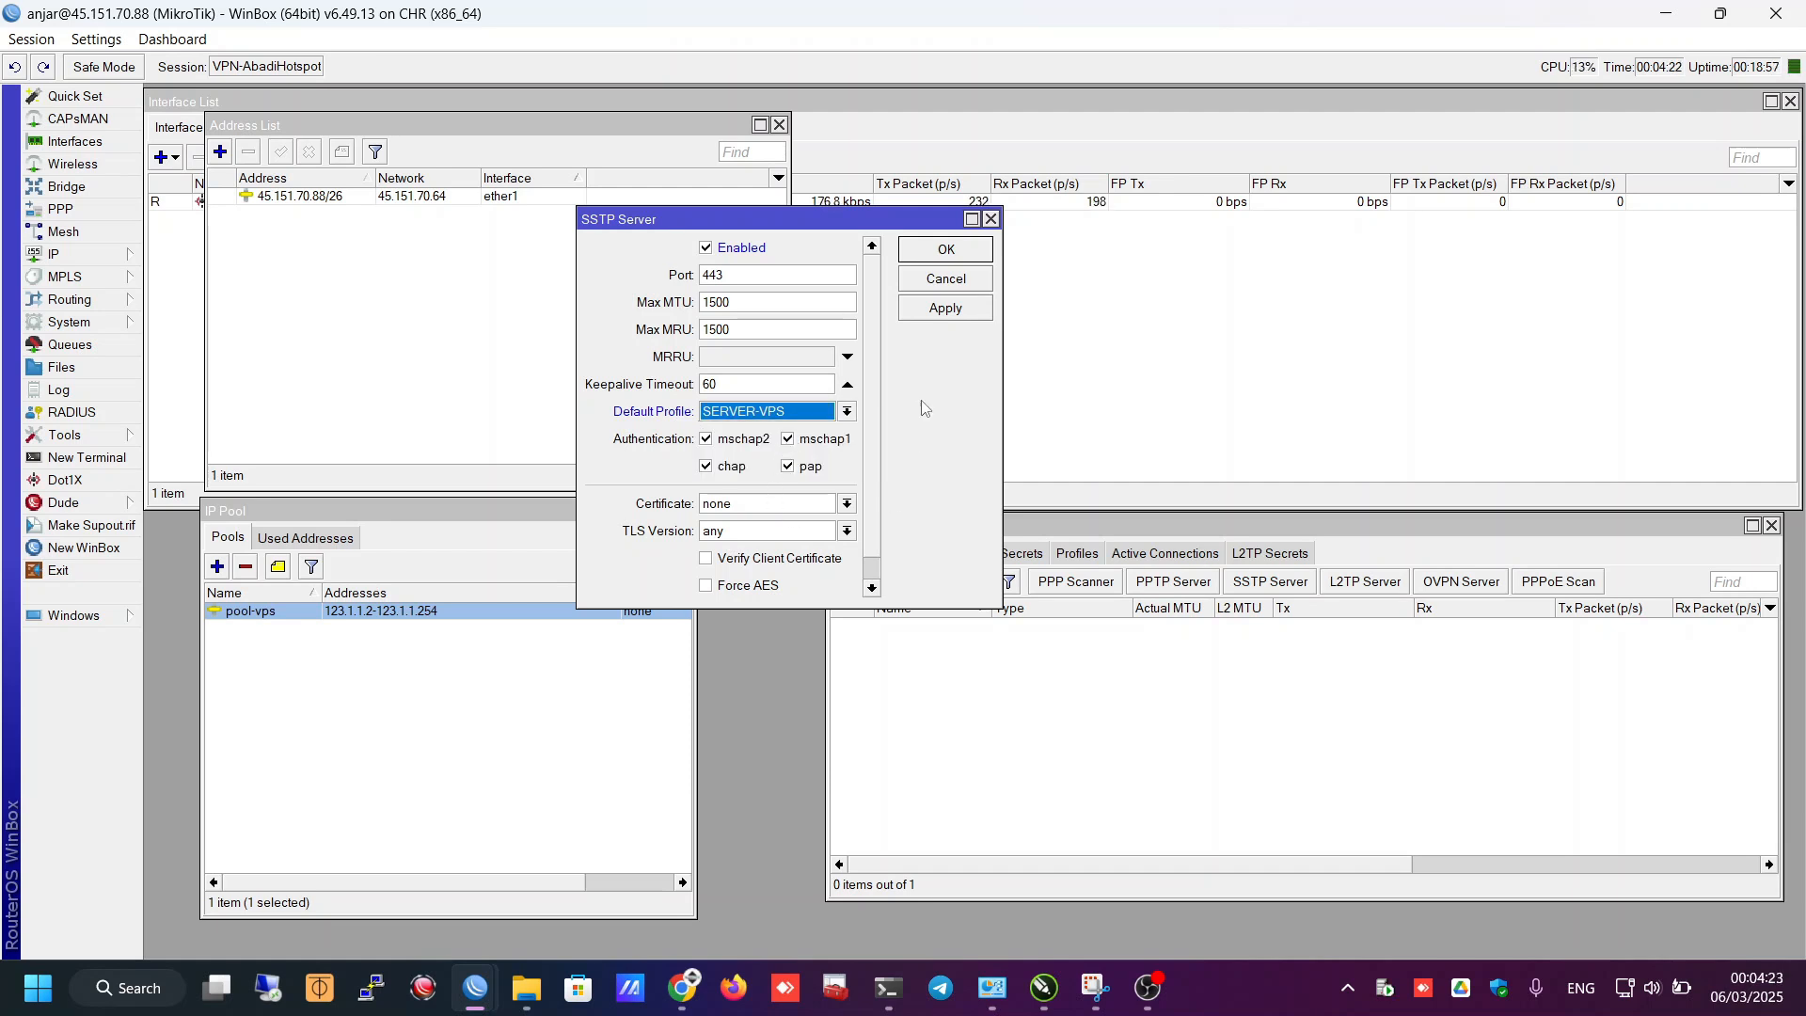
scroll(876, 474, down, 1)
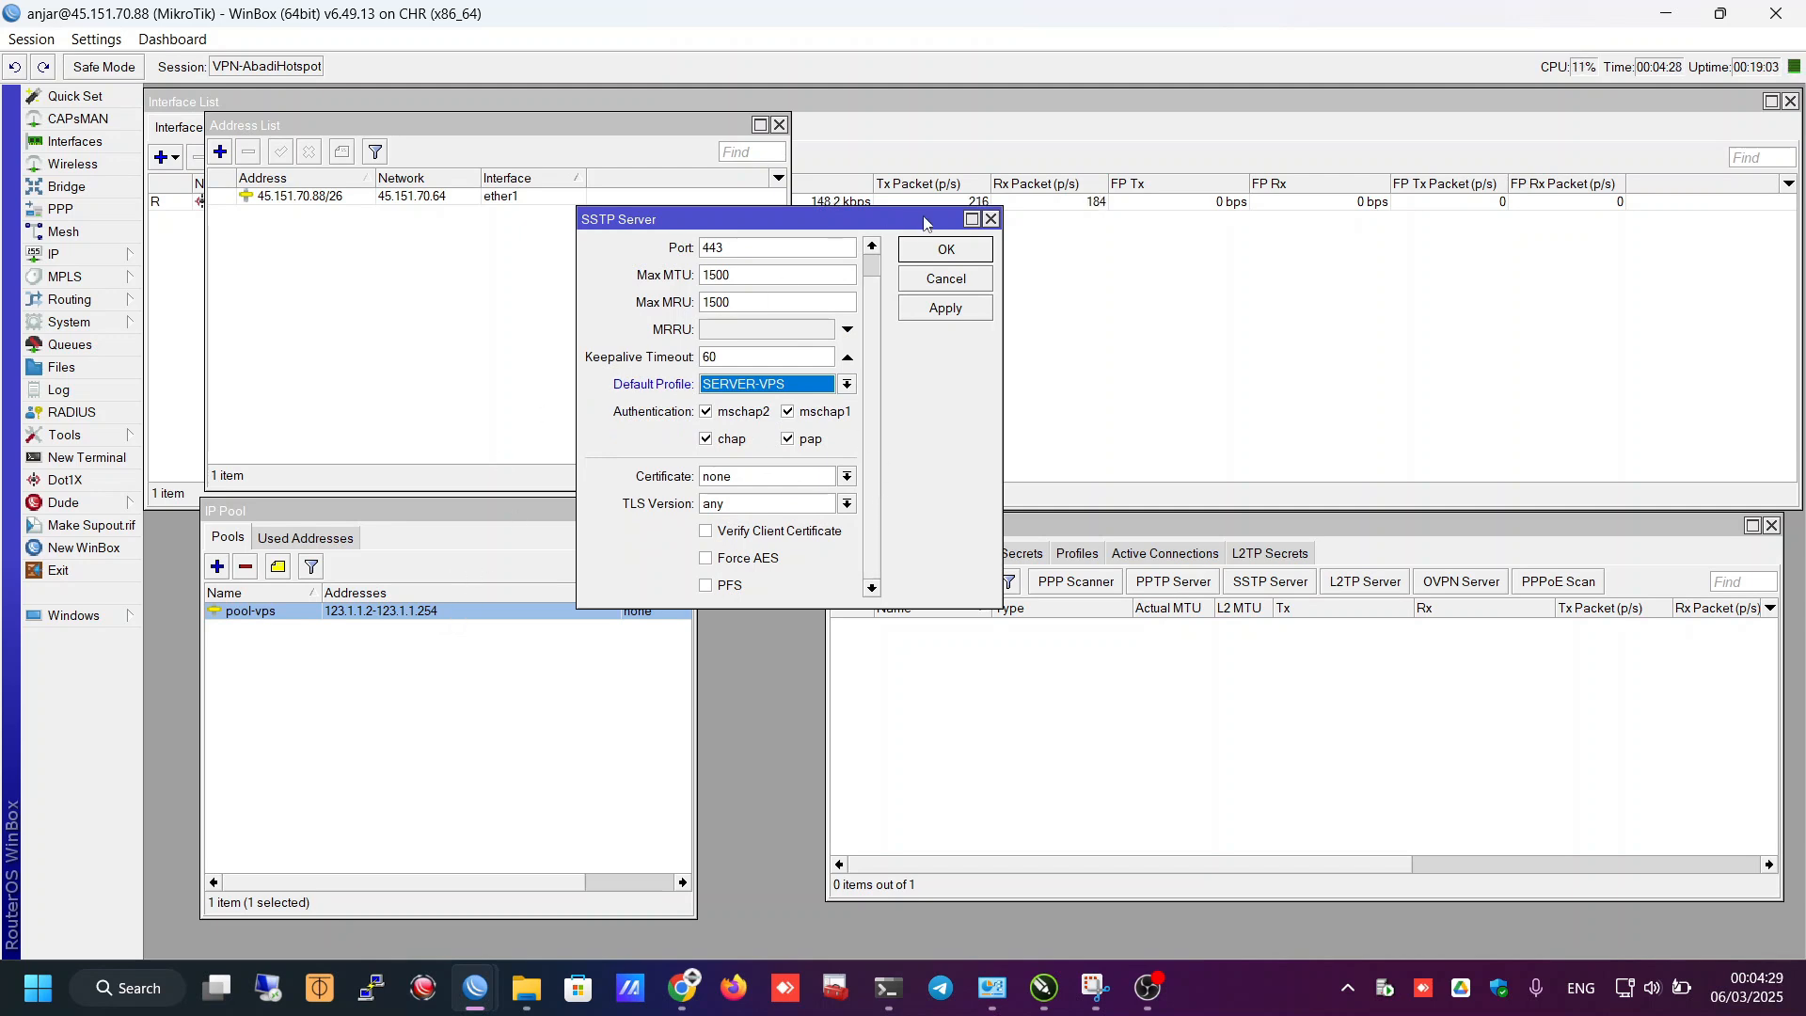
click(946, 248)
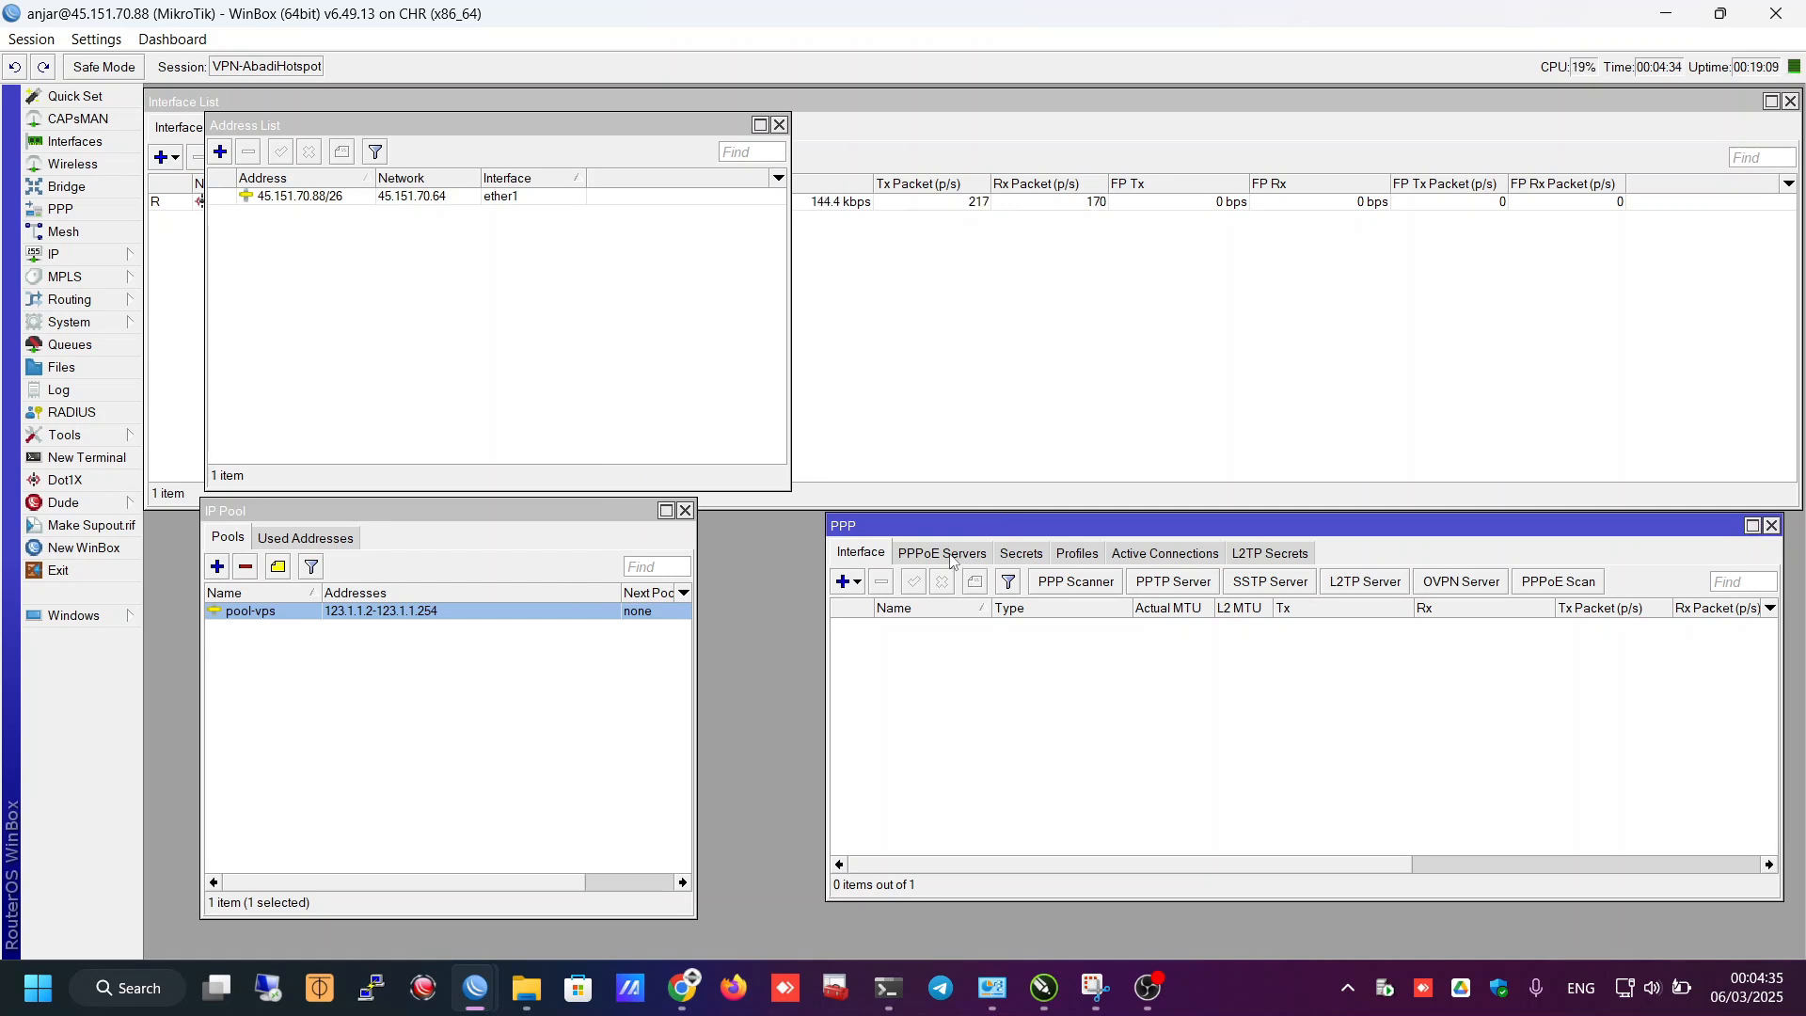
- Start a new PPP secret named test with its password, limited to the sstp service
click(1021, 554)
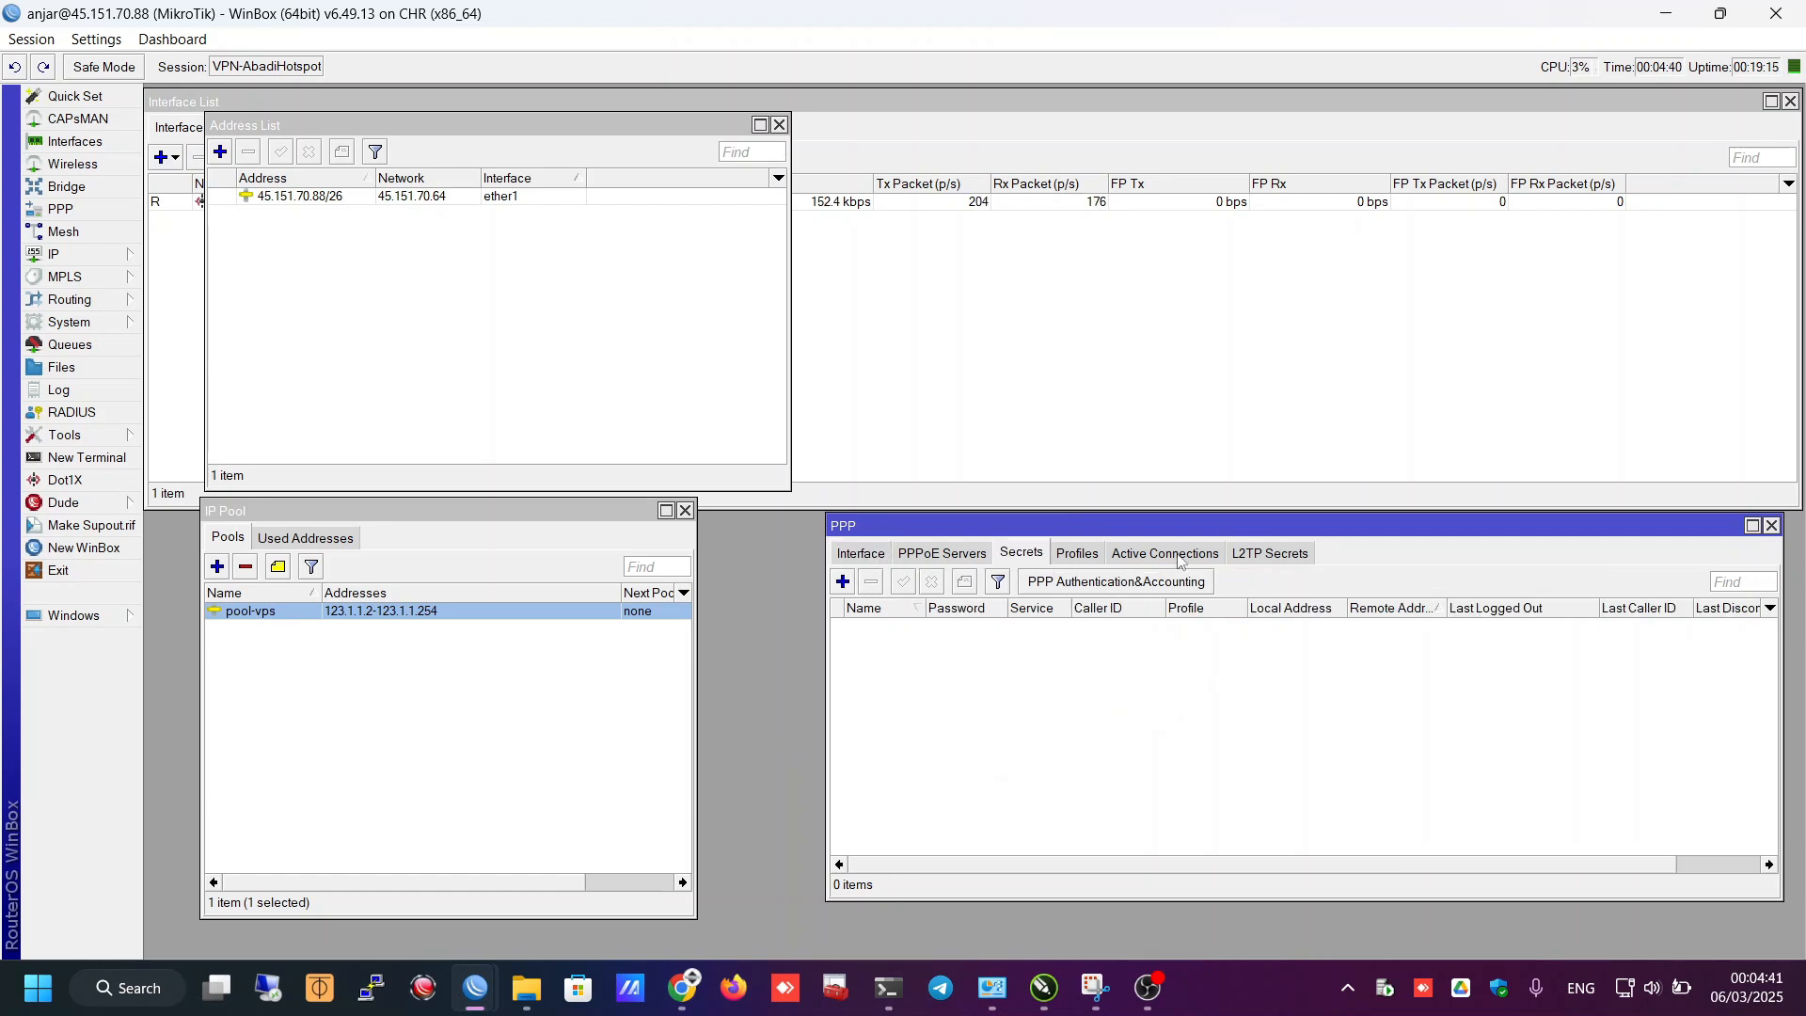
drag(1193, 524, 1193, 539)
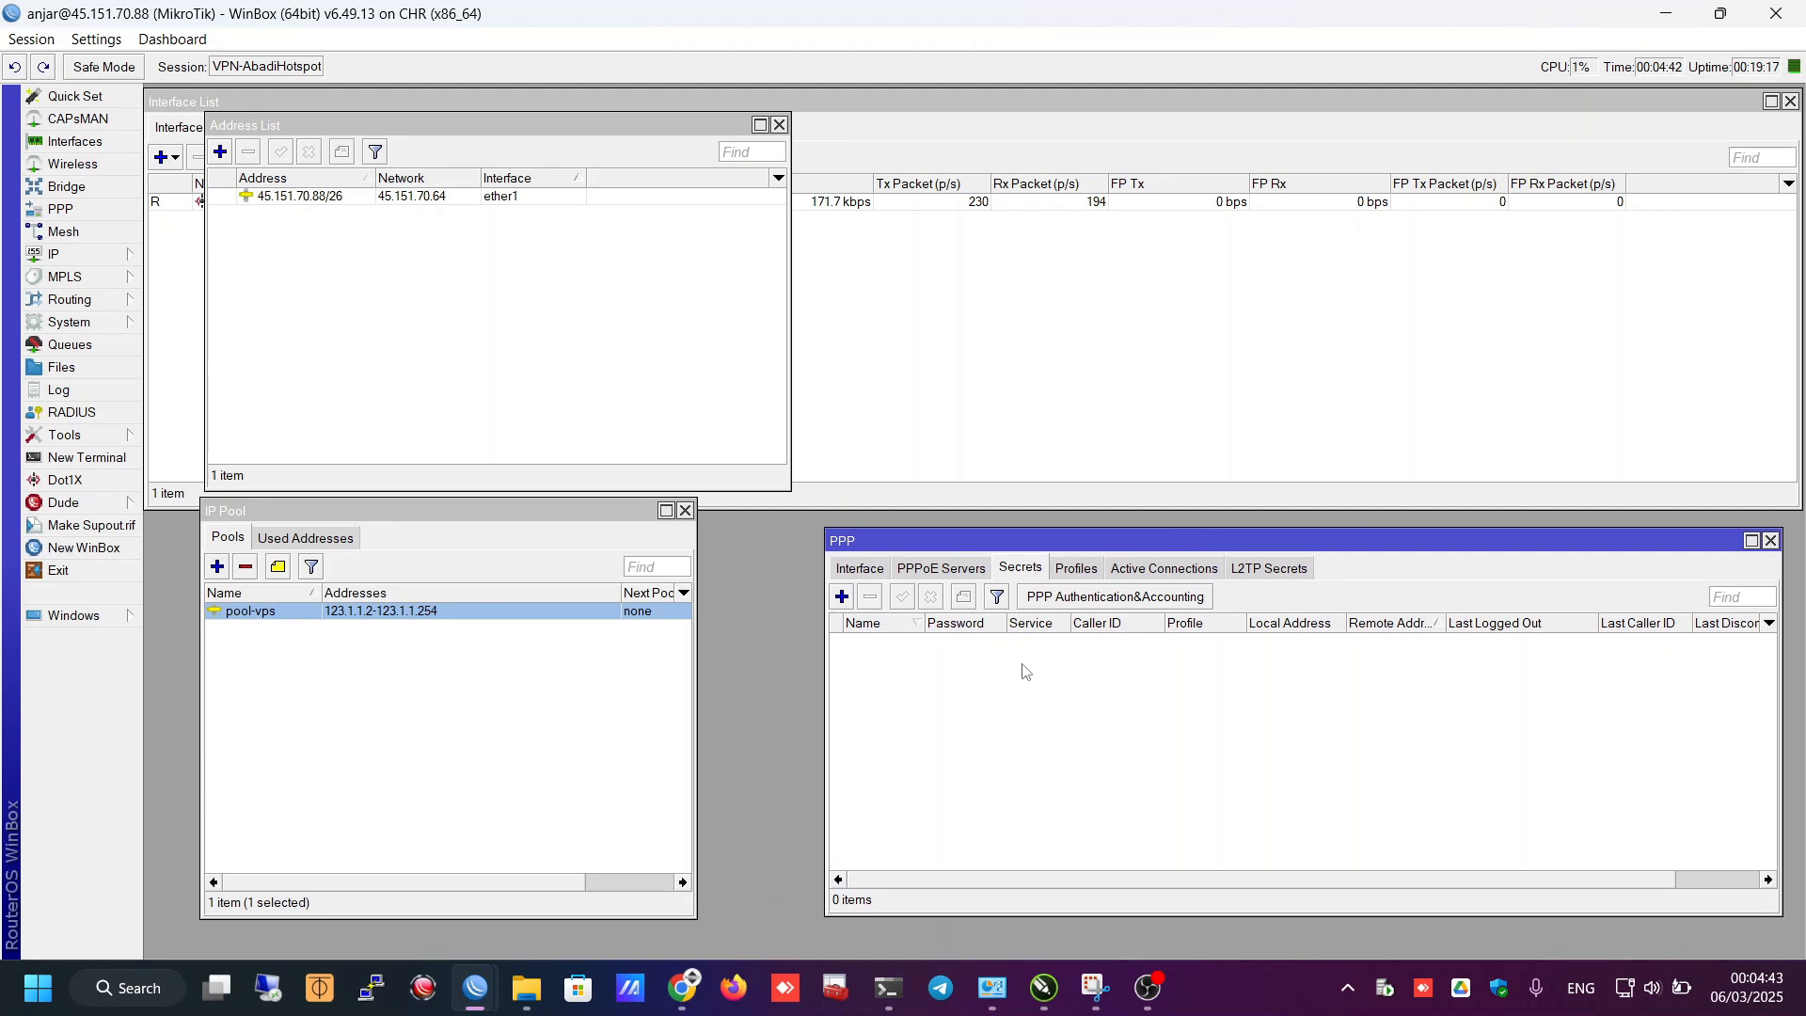
click(851, 597)
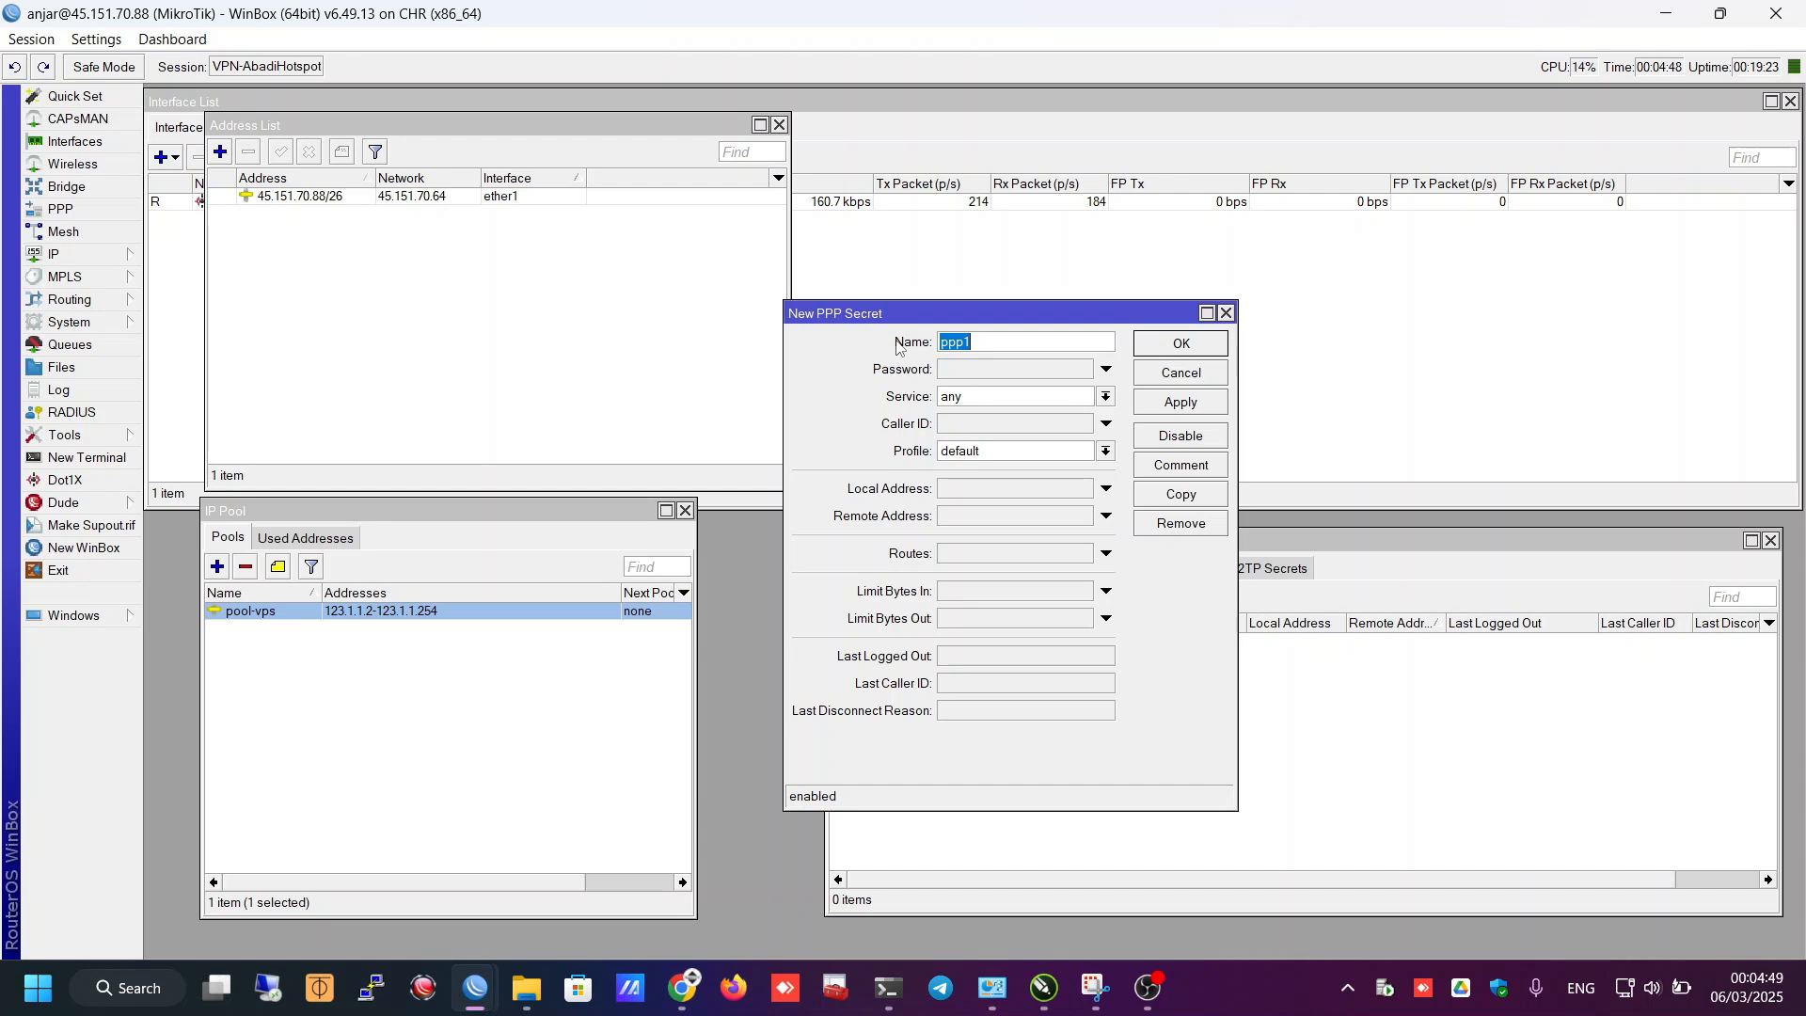
text(test)
key(Tab)
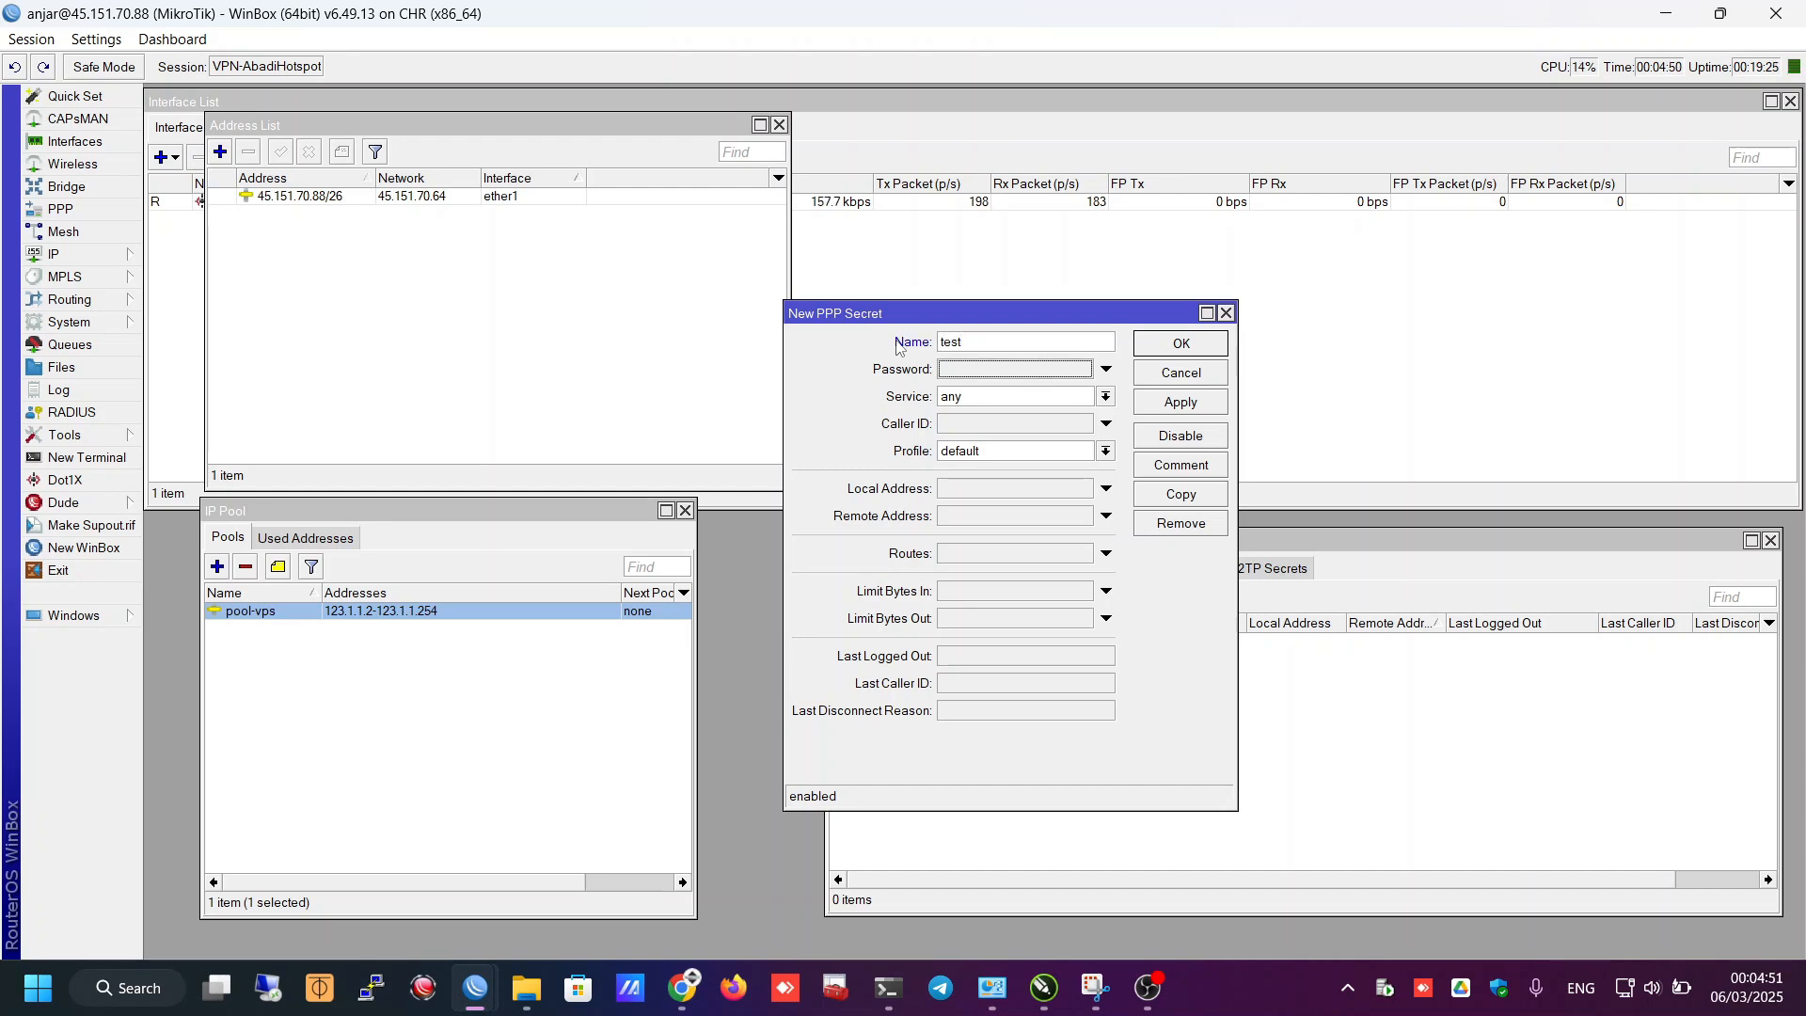
text(admin)
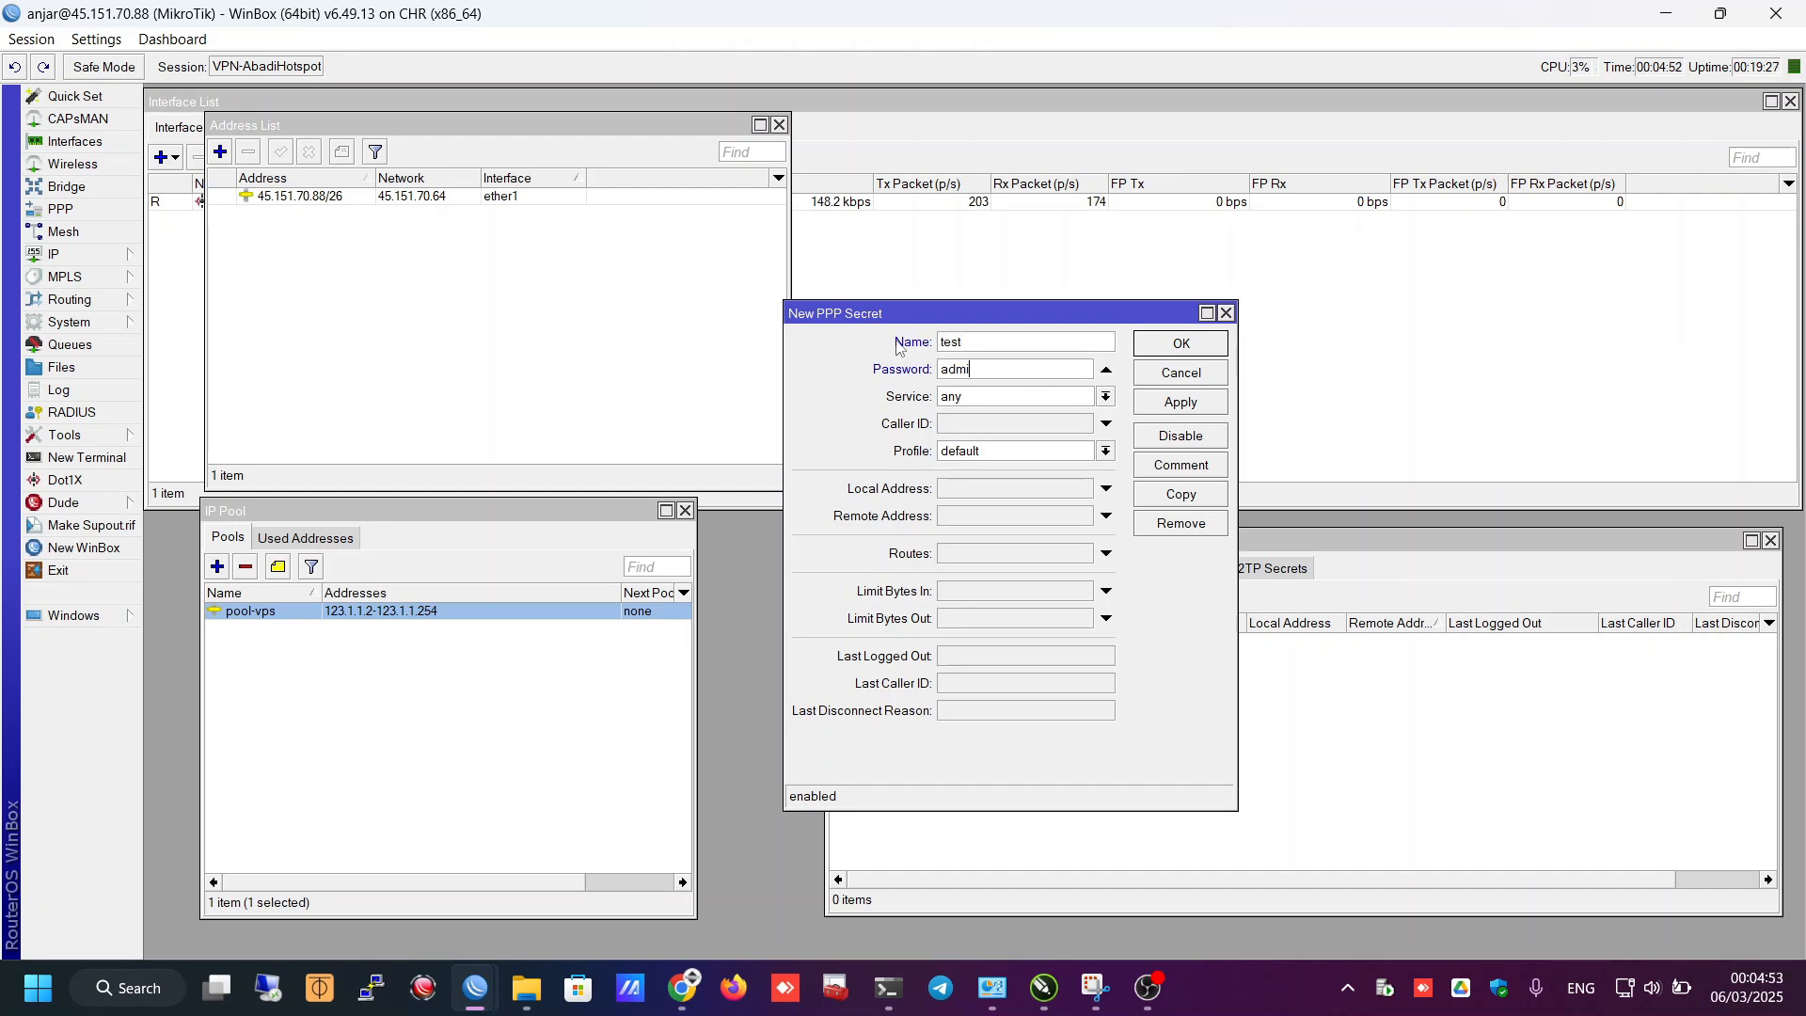
click(960, 400)
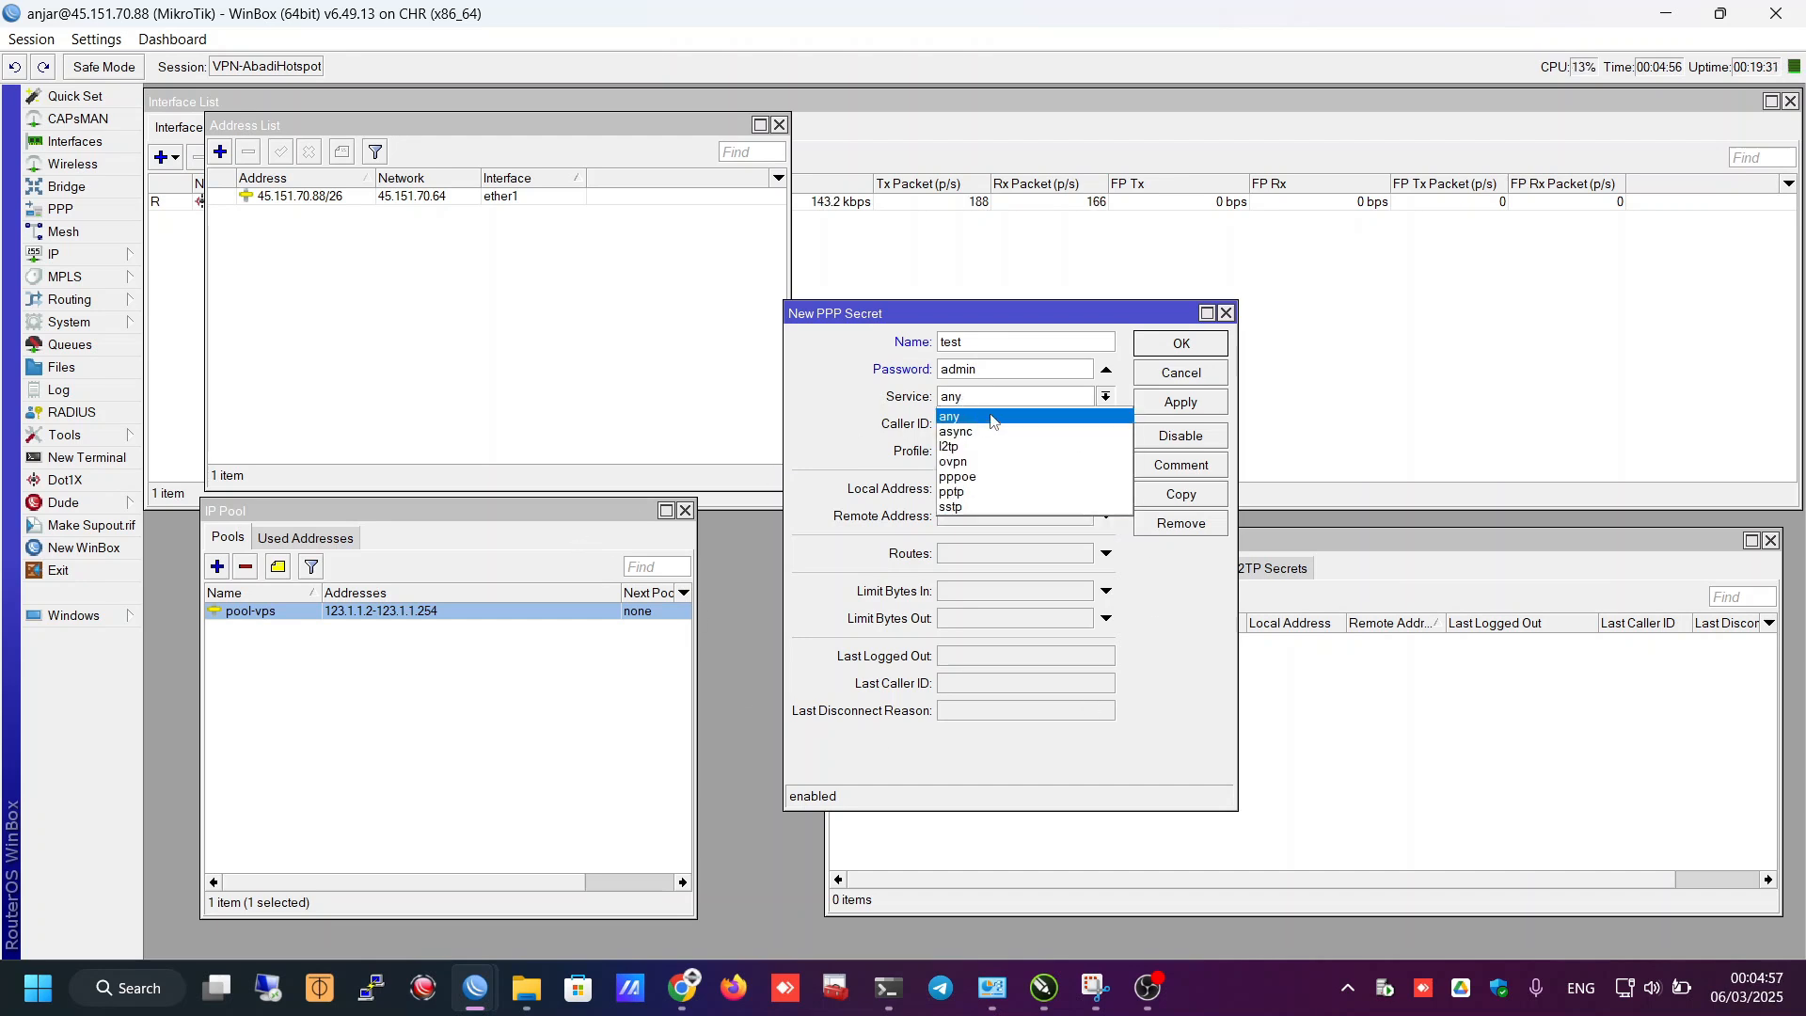
click(950, 508)
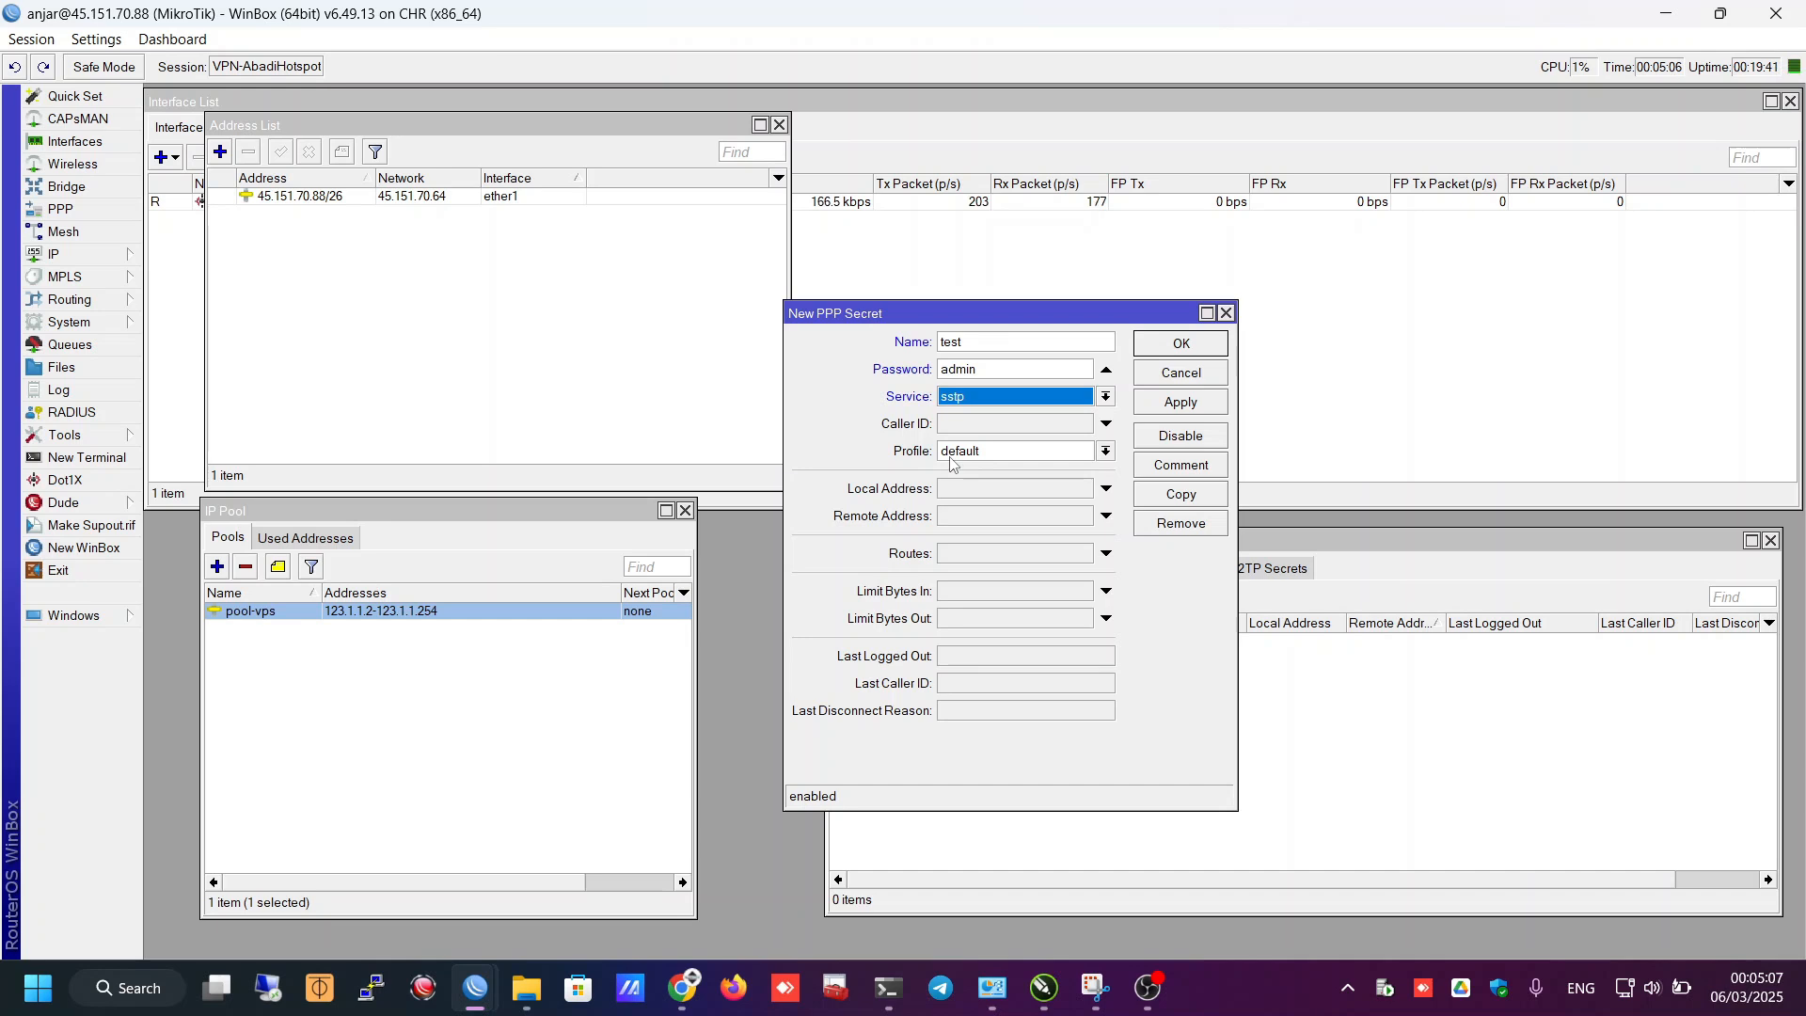
- Set the secret's profile to SERVER-VPS, keeping the service as sstp
click(950, 459)
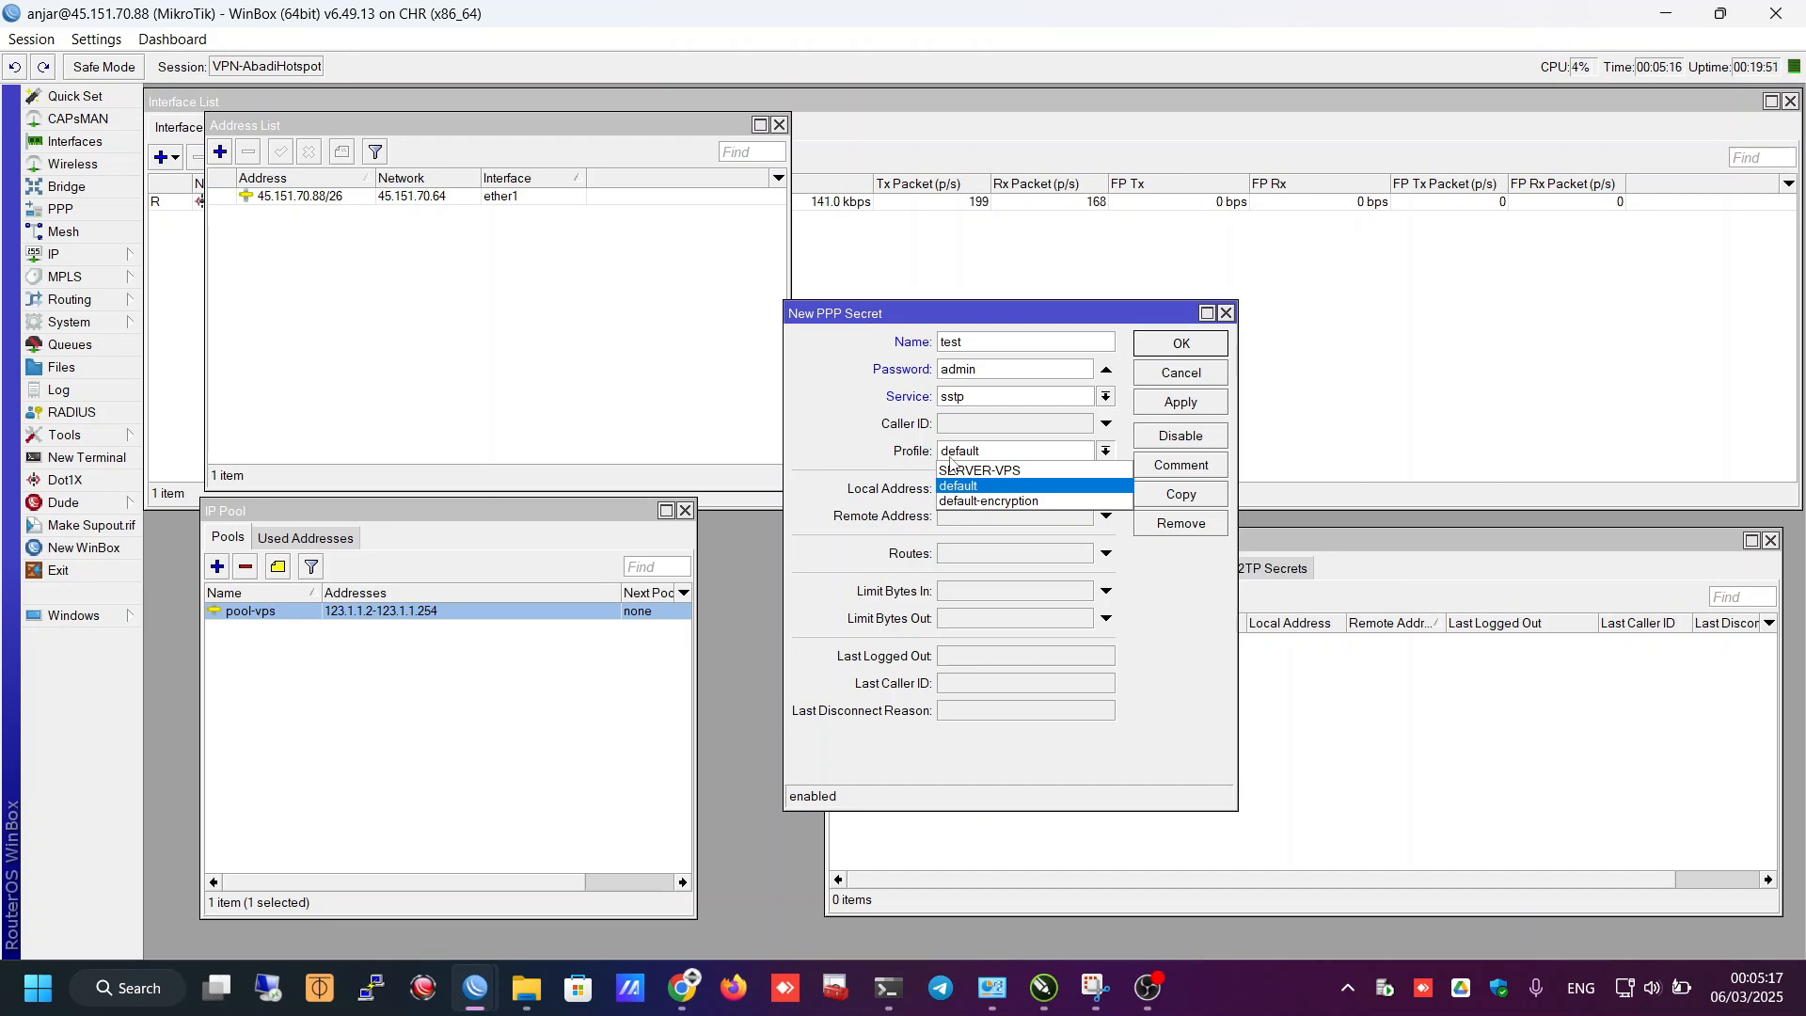
click(952, 399)
click(967, 406)
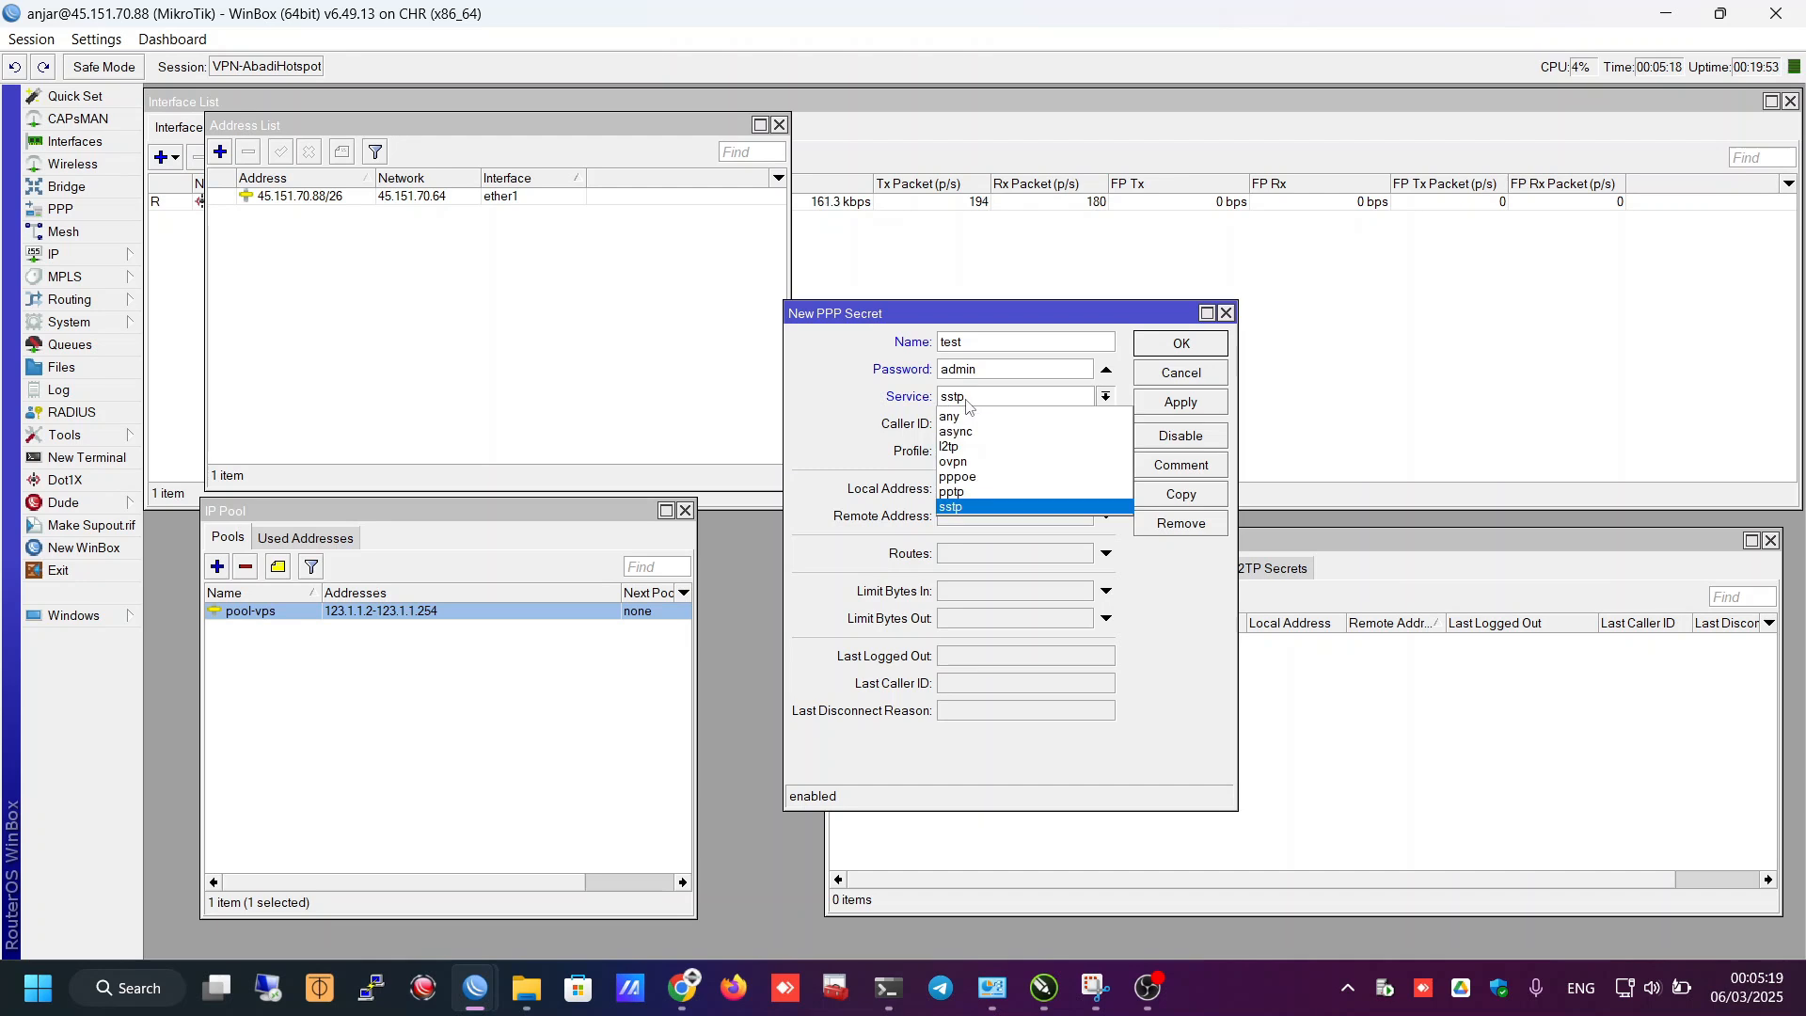
click(967, 402)
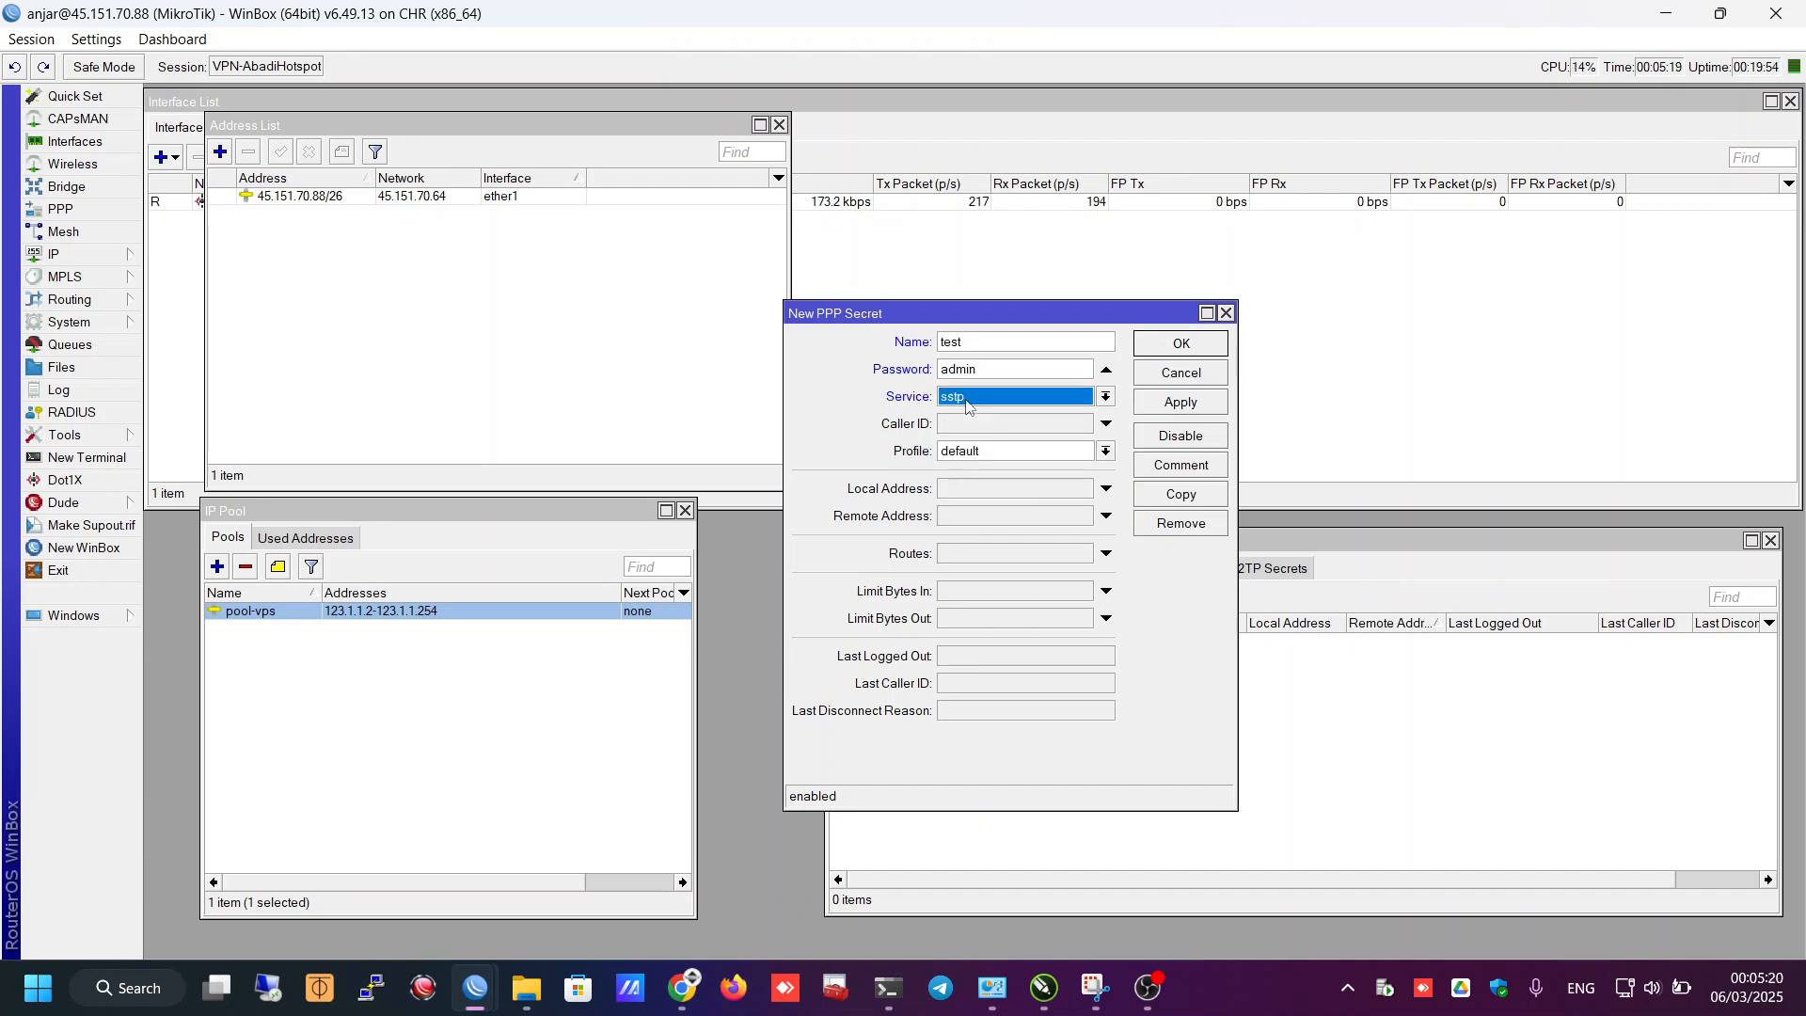
click(981, 457)
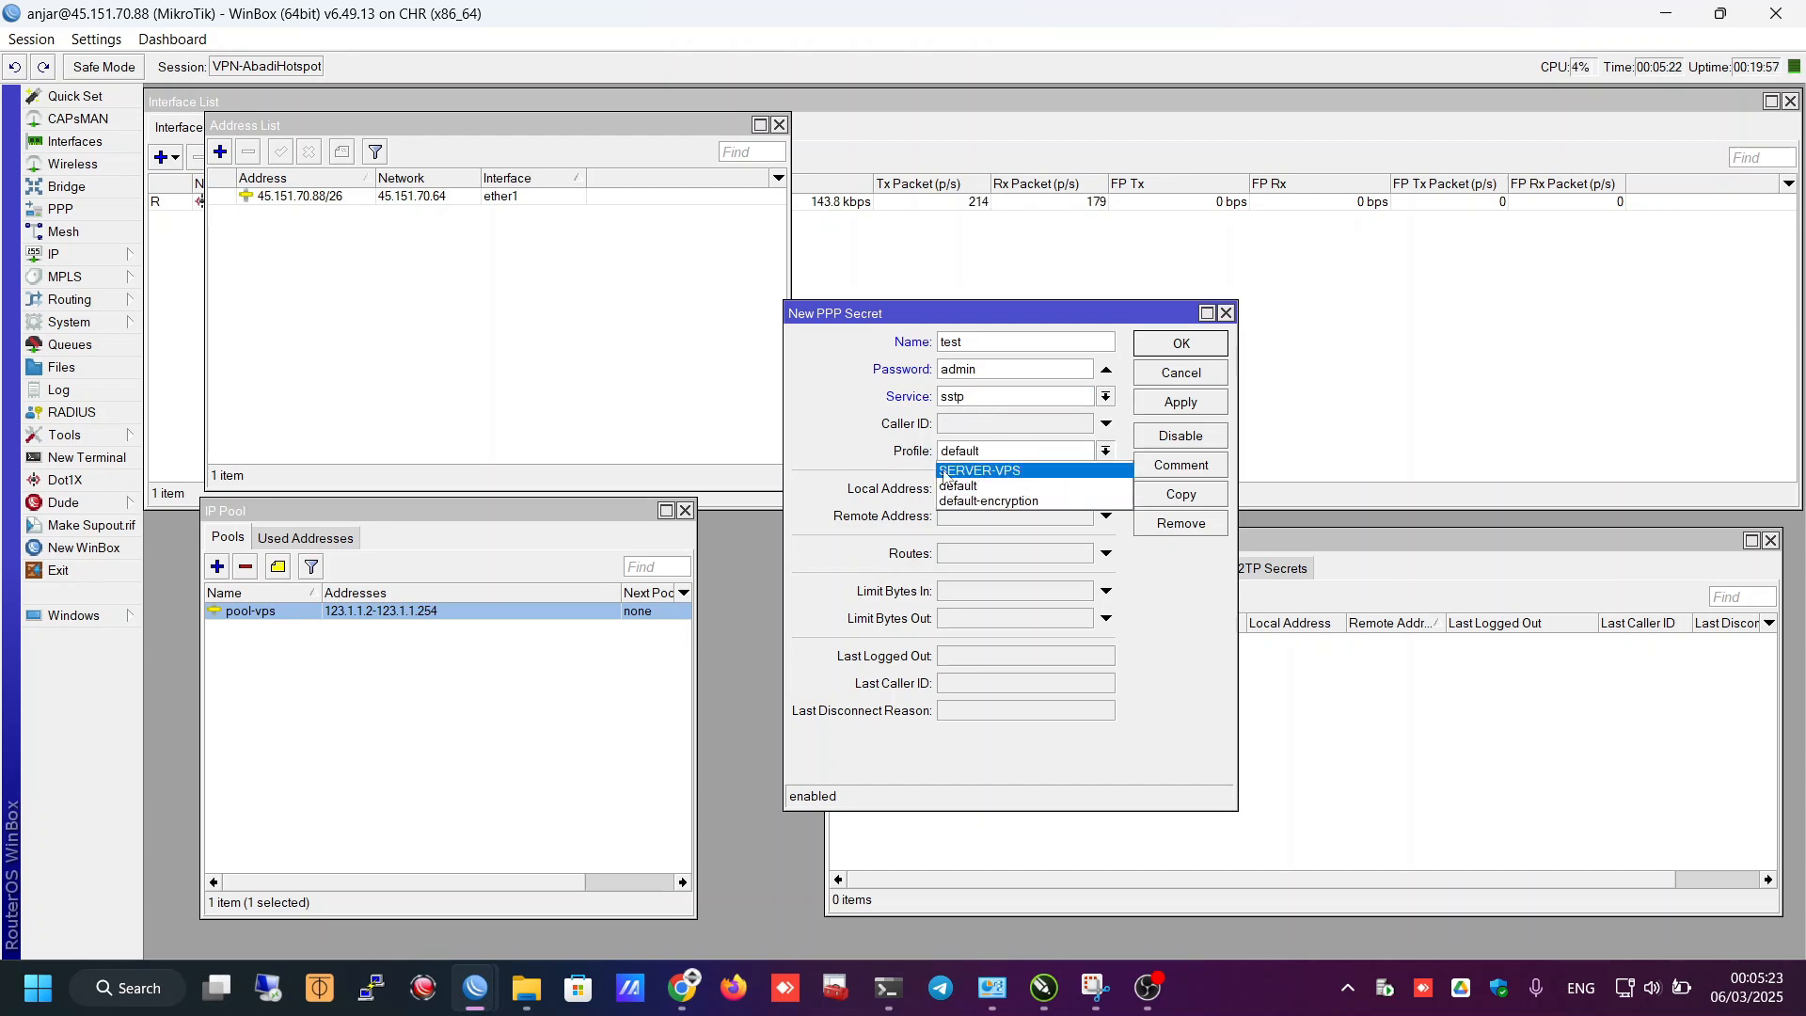
click(1012, 470)
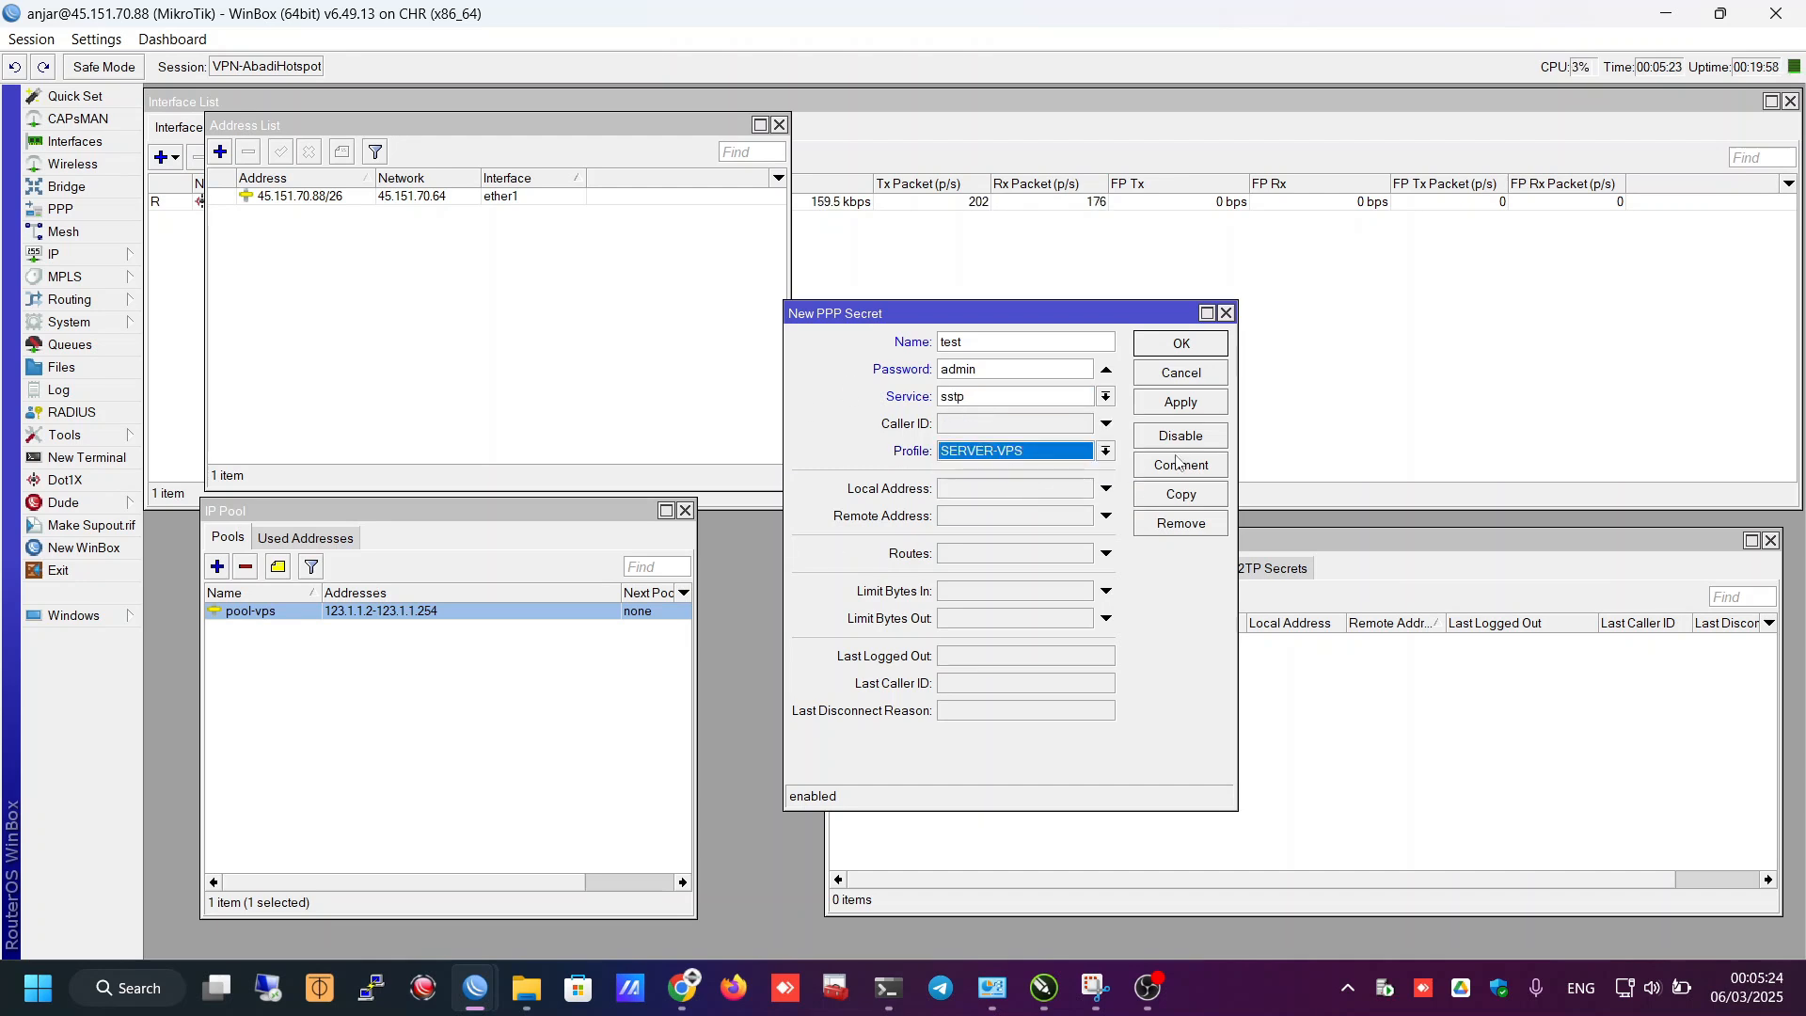
- Give the secret local address 123.1.1.1 and remote address 123.1.1.51, then save it
click(970, 491)
text(123.1.1.0/24)
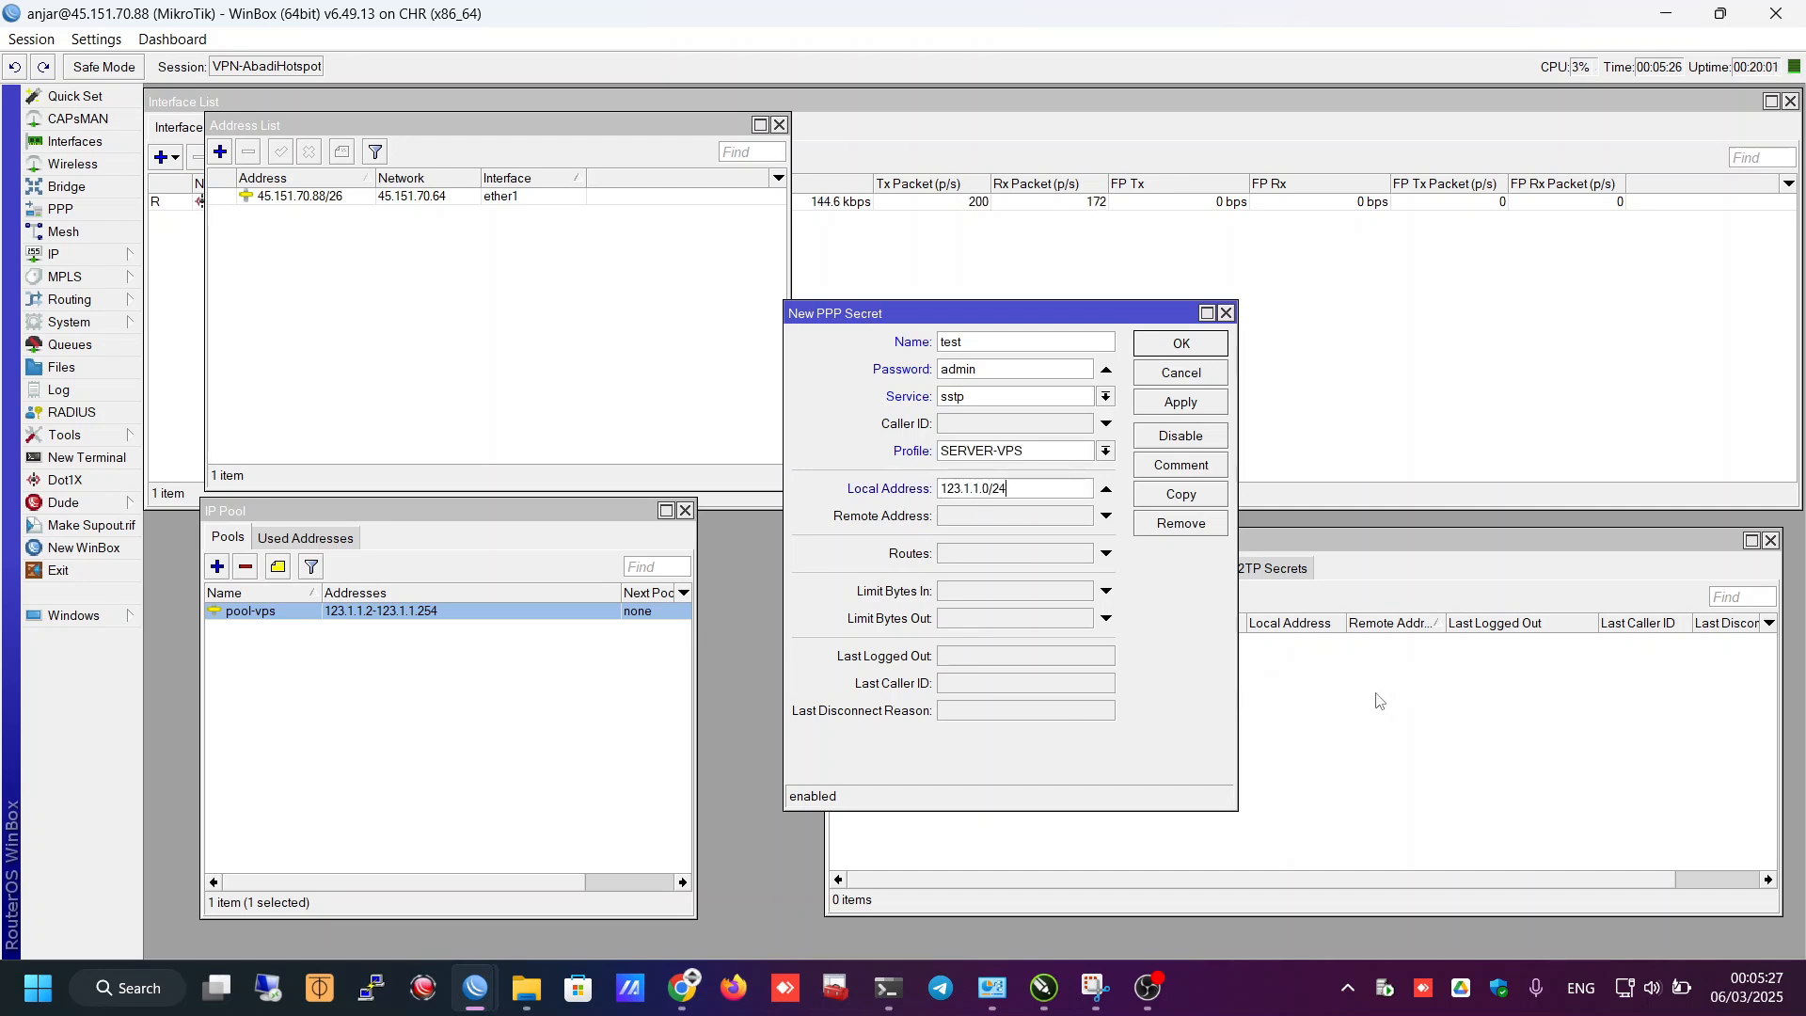
key(Tab)
text(123.1.1.0/24)
key(BackSpace)
key(BackSpace)
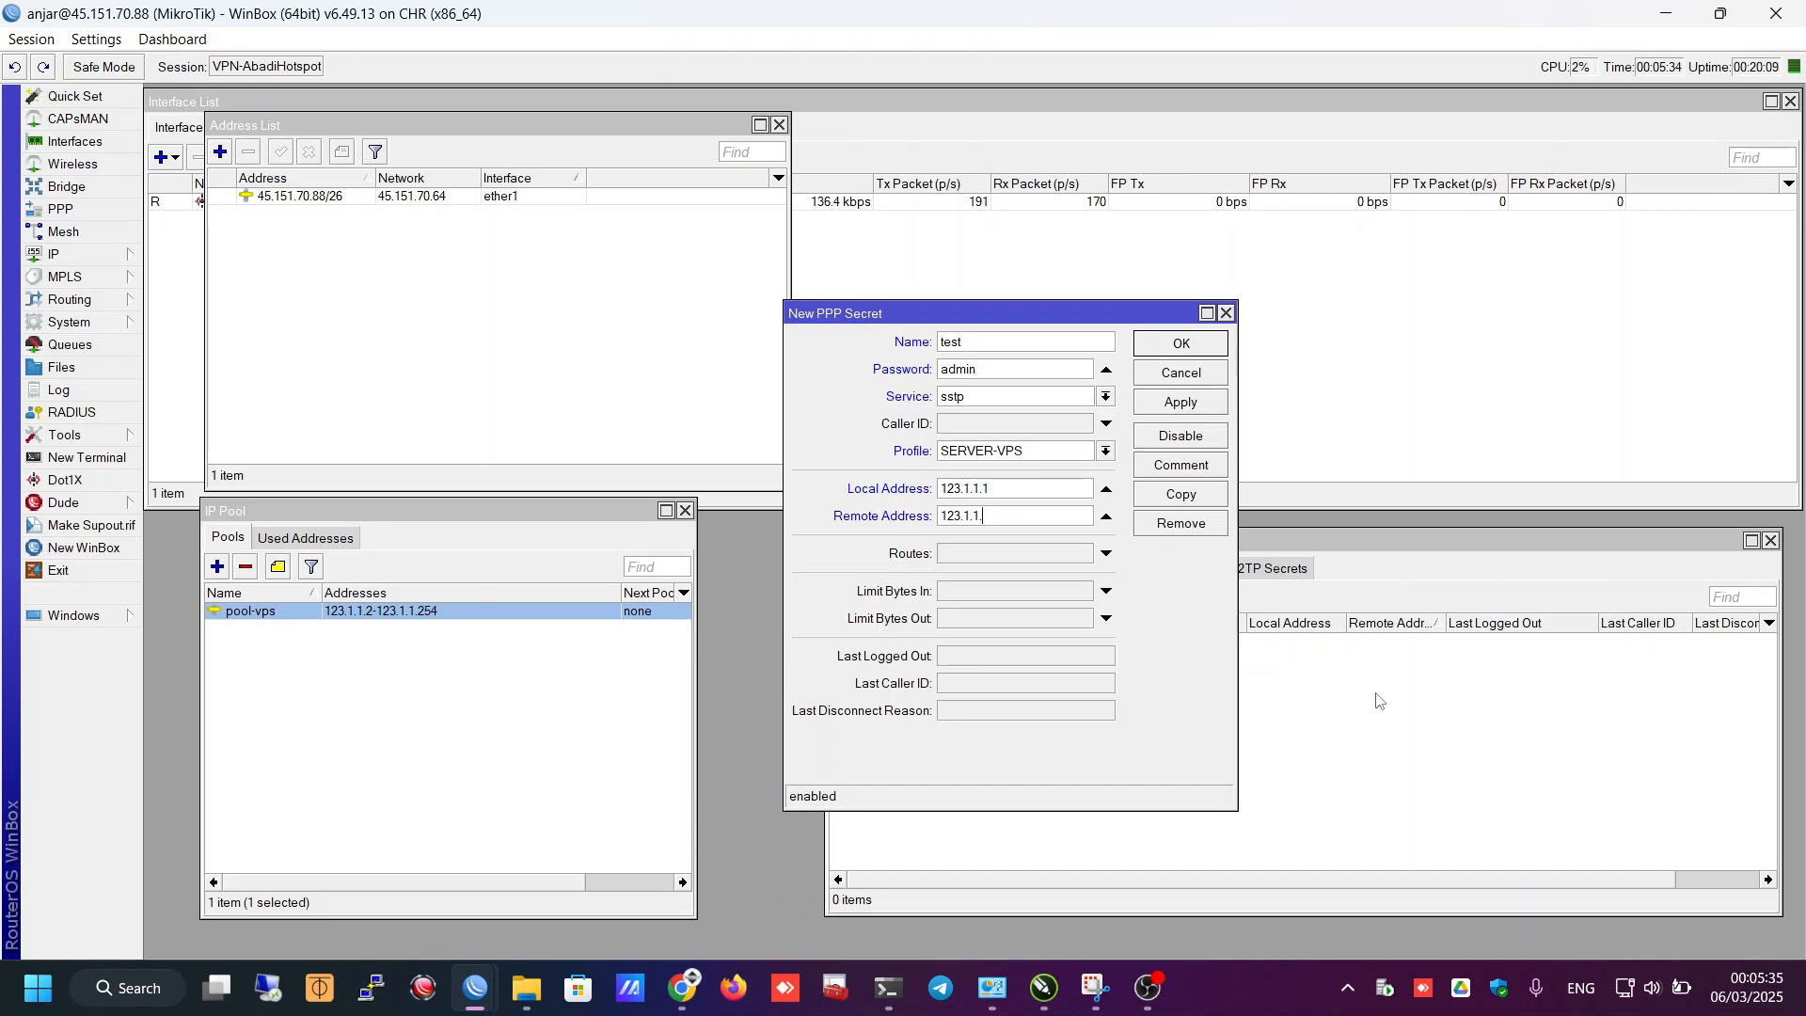
text(51)
click(1166, 405)
click(1169, 348)
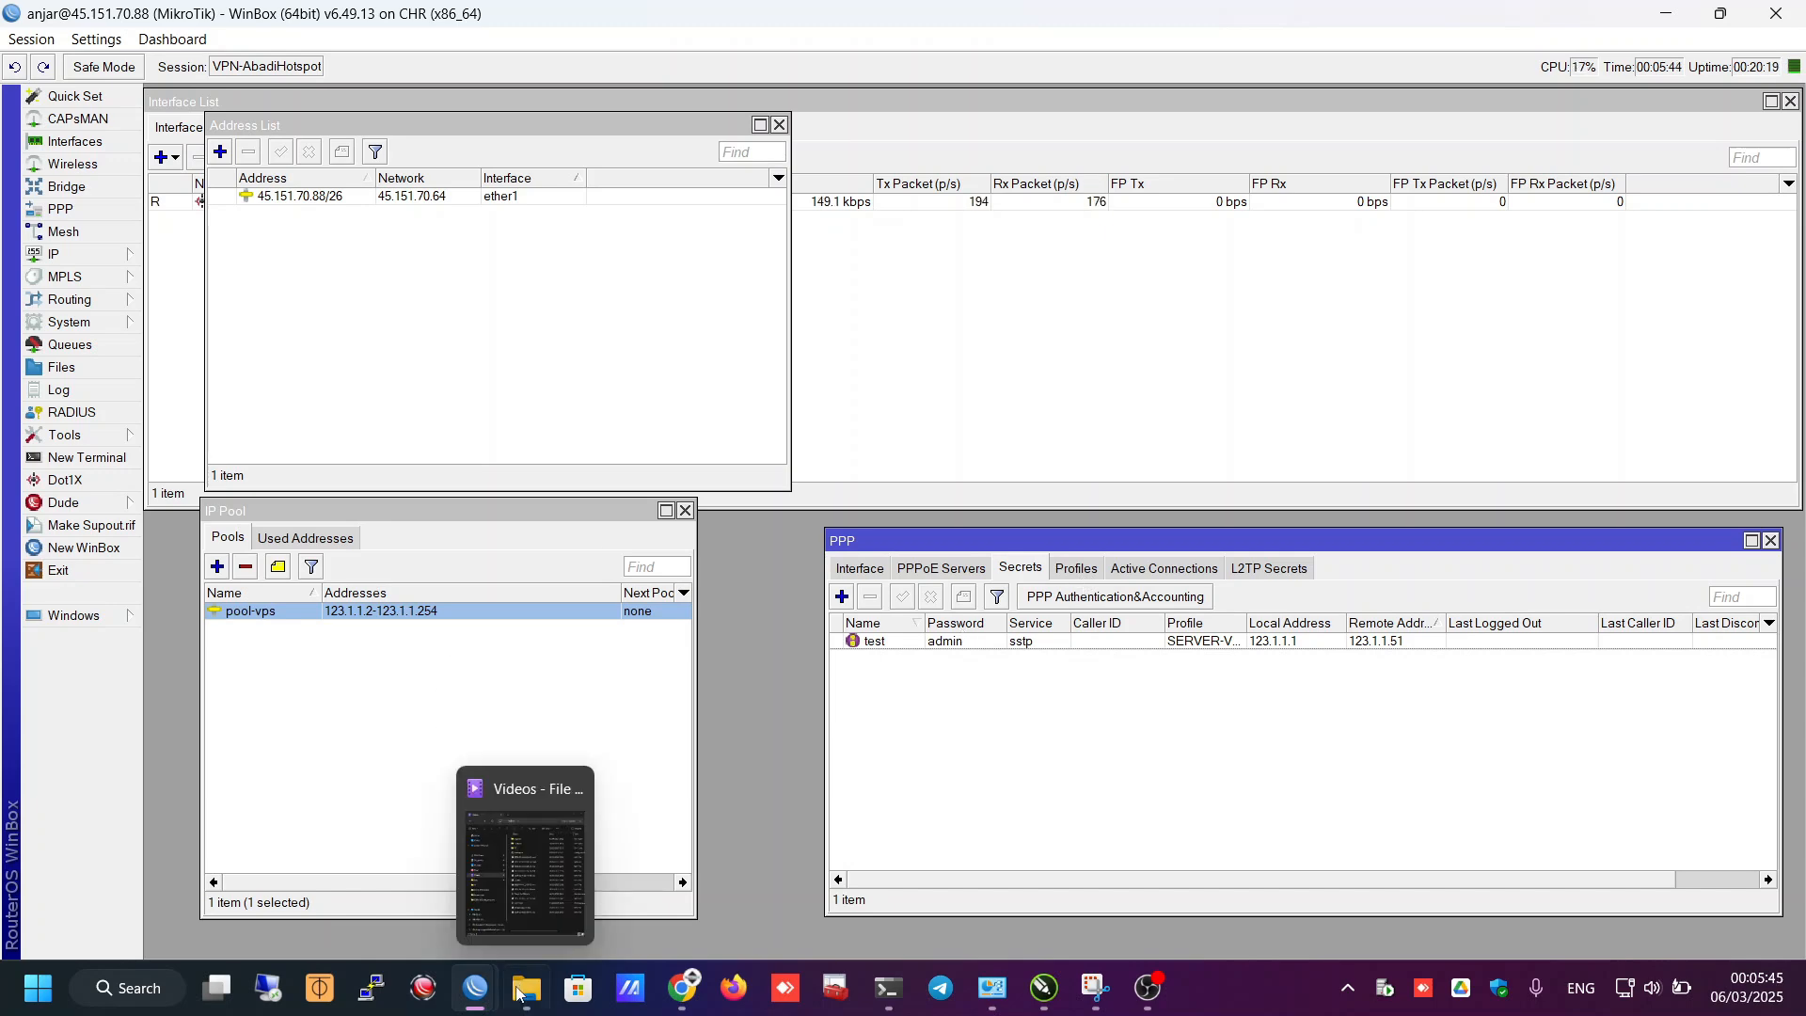
- Bring up the 192.168.4.1 router session, enlarge it, and list PPP interface types to add
mouse_move(475, 987)
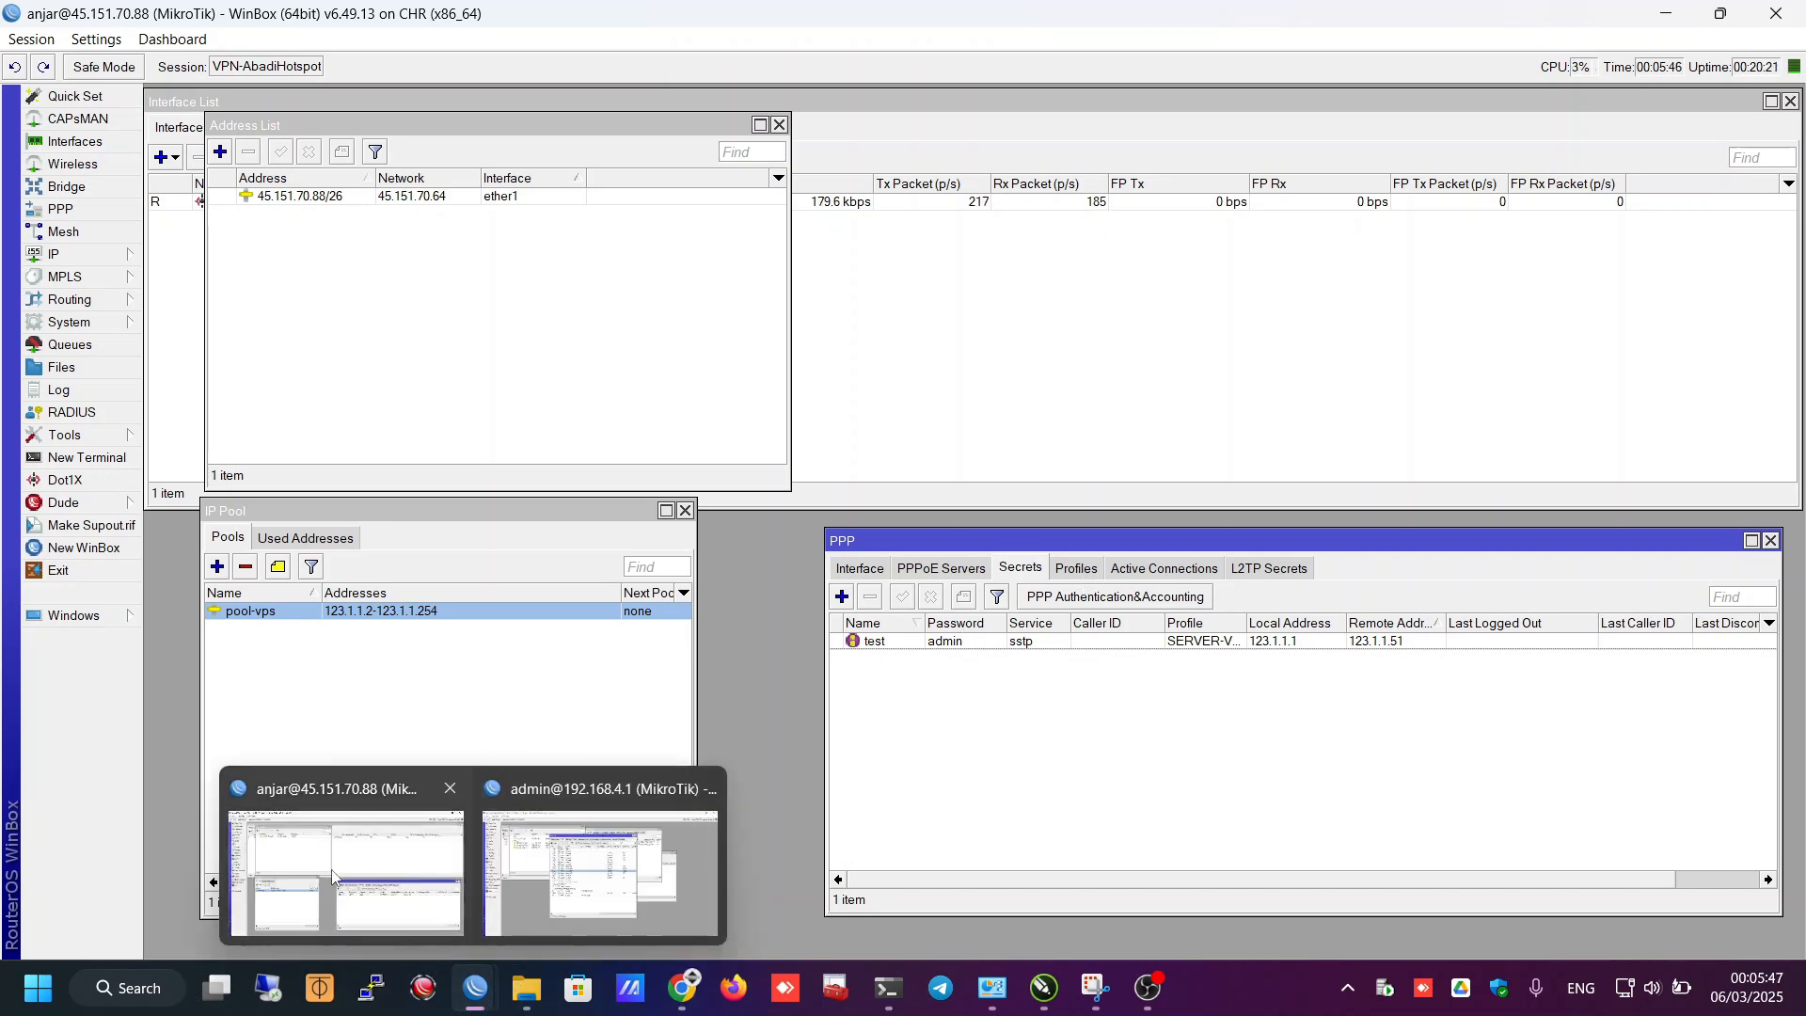
click(597, 828)
click(833, 593)
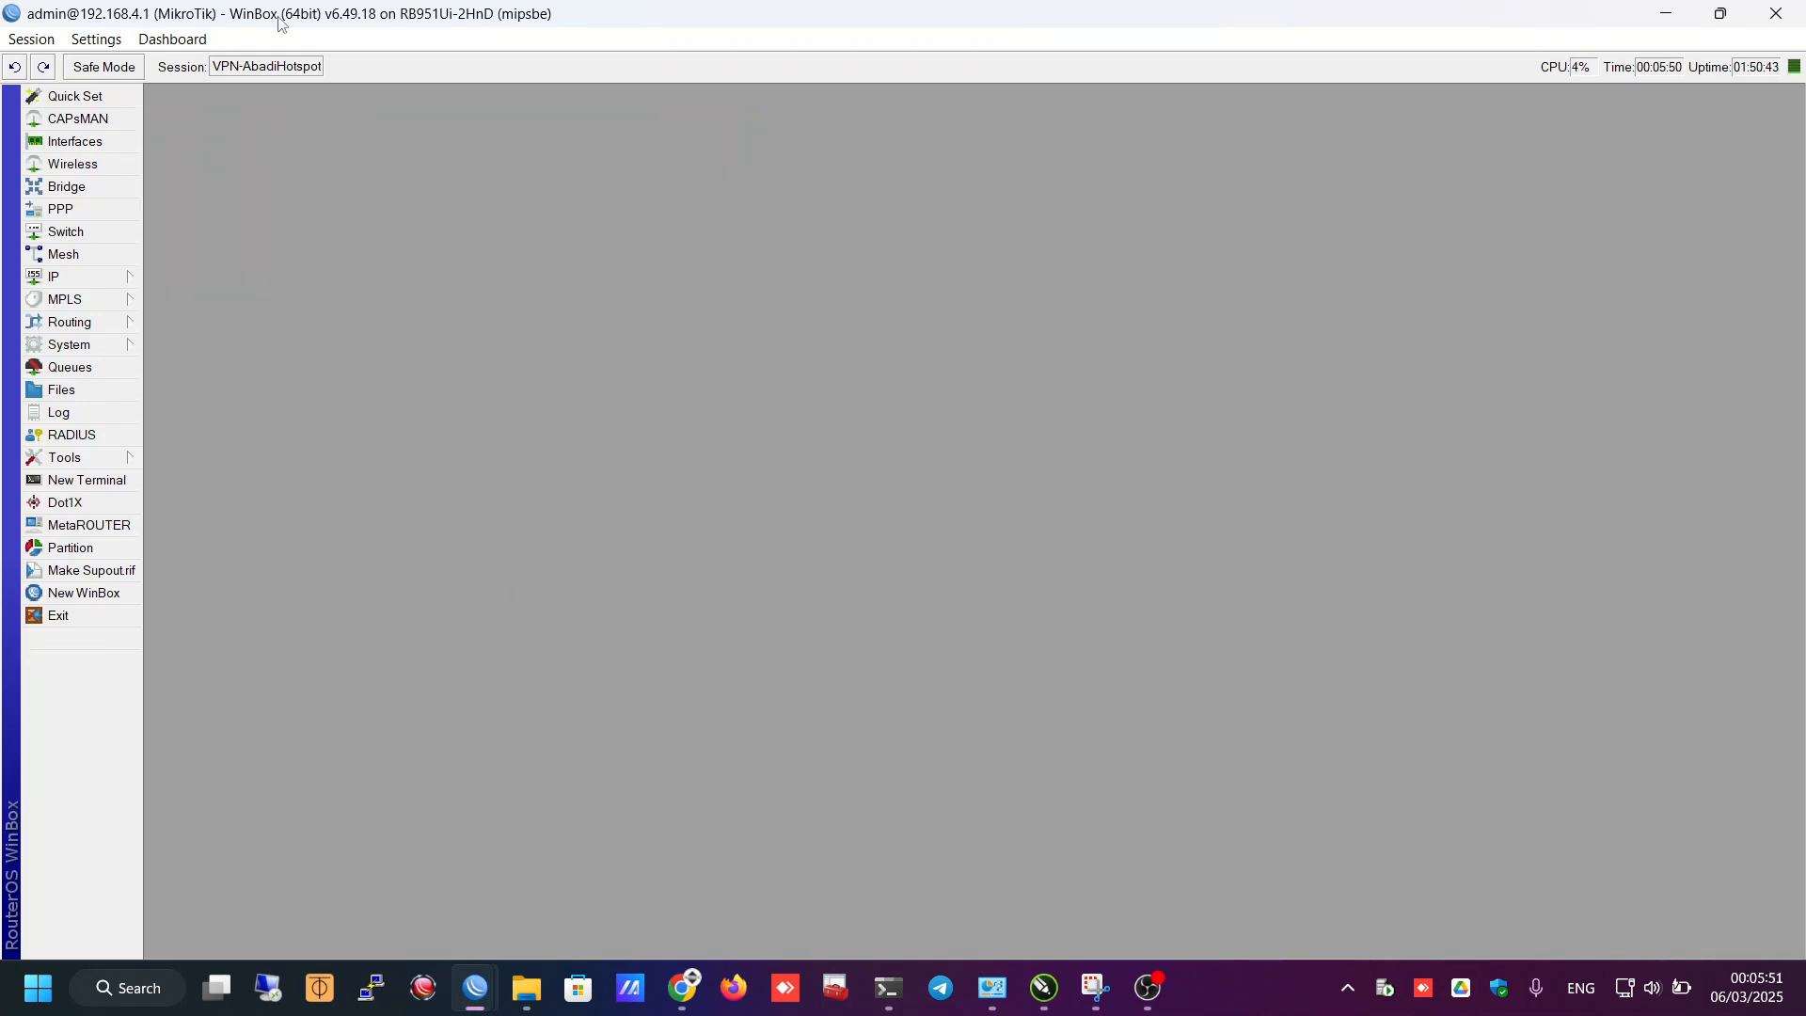
drag(281, 23, 1132, 82)
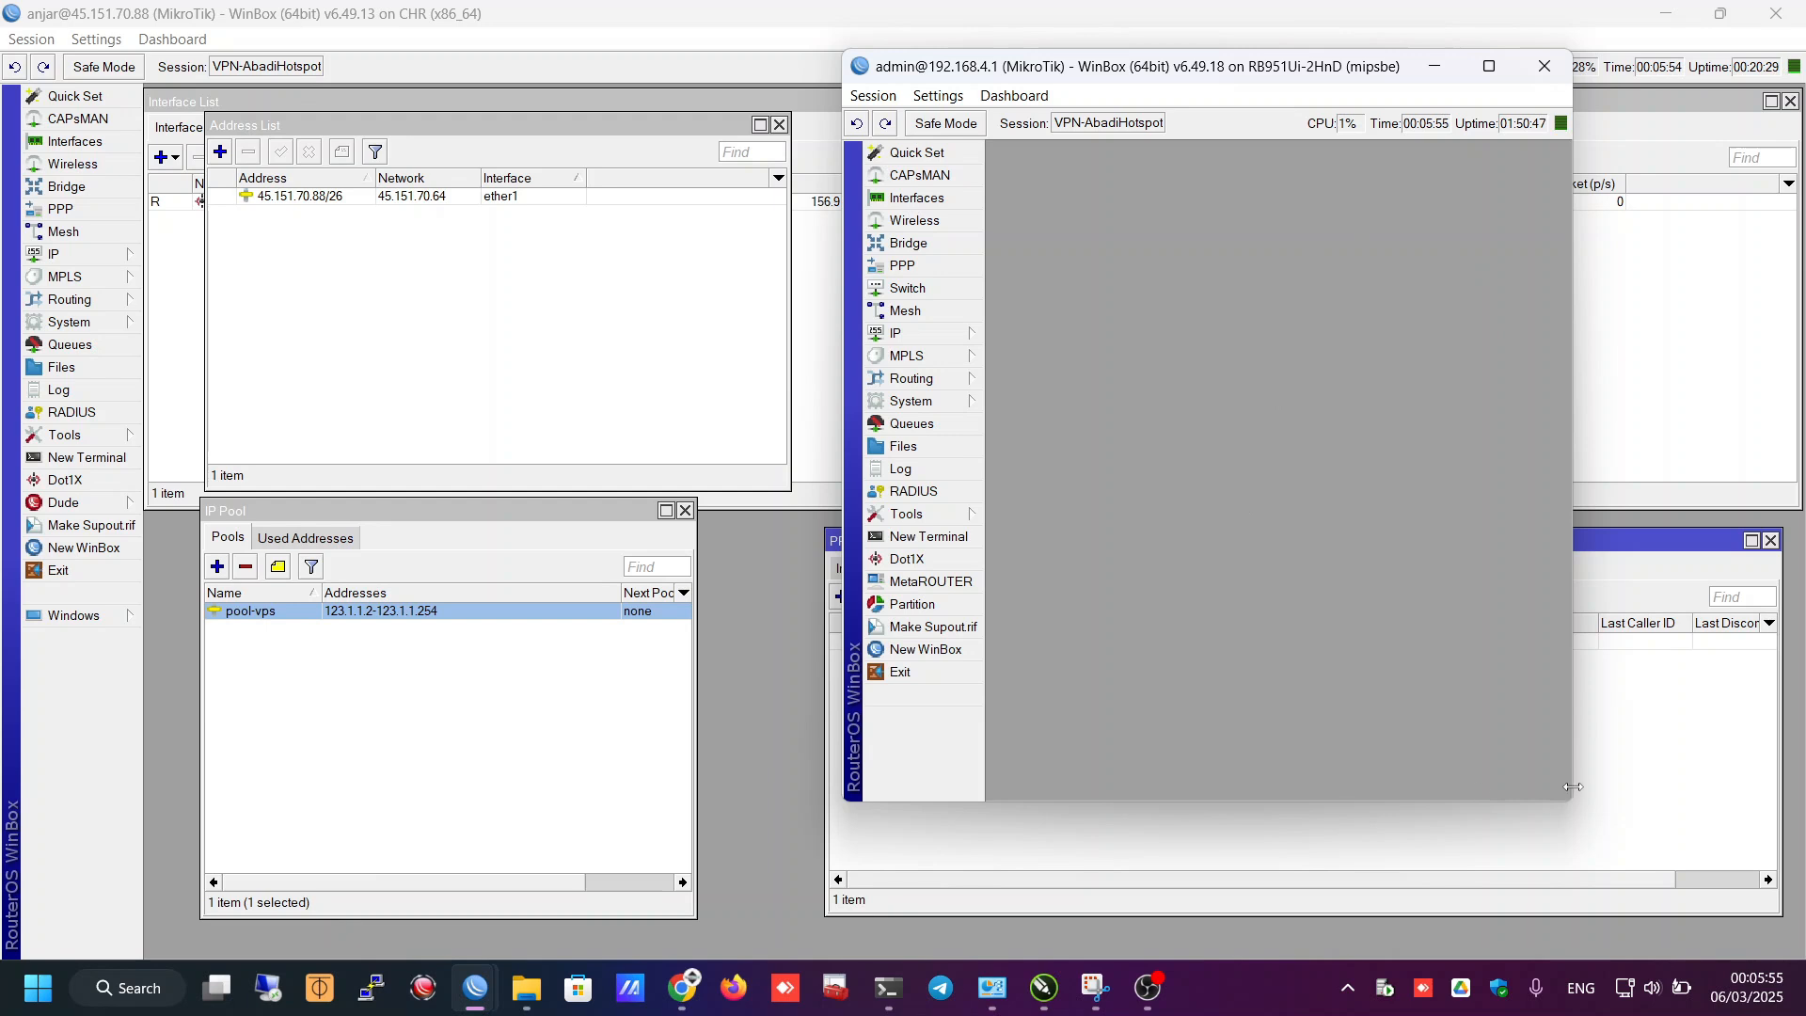
drag(1571, 801, 1760, 951)
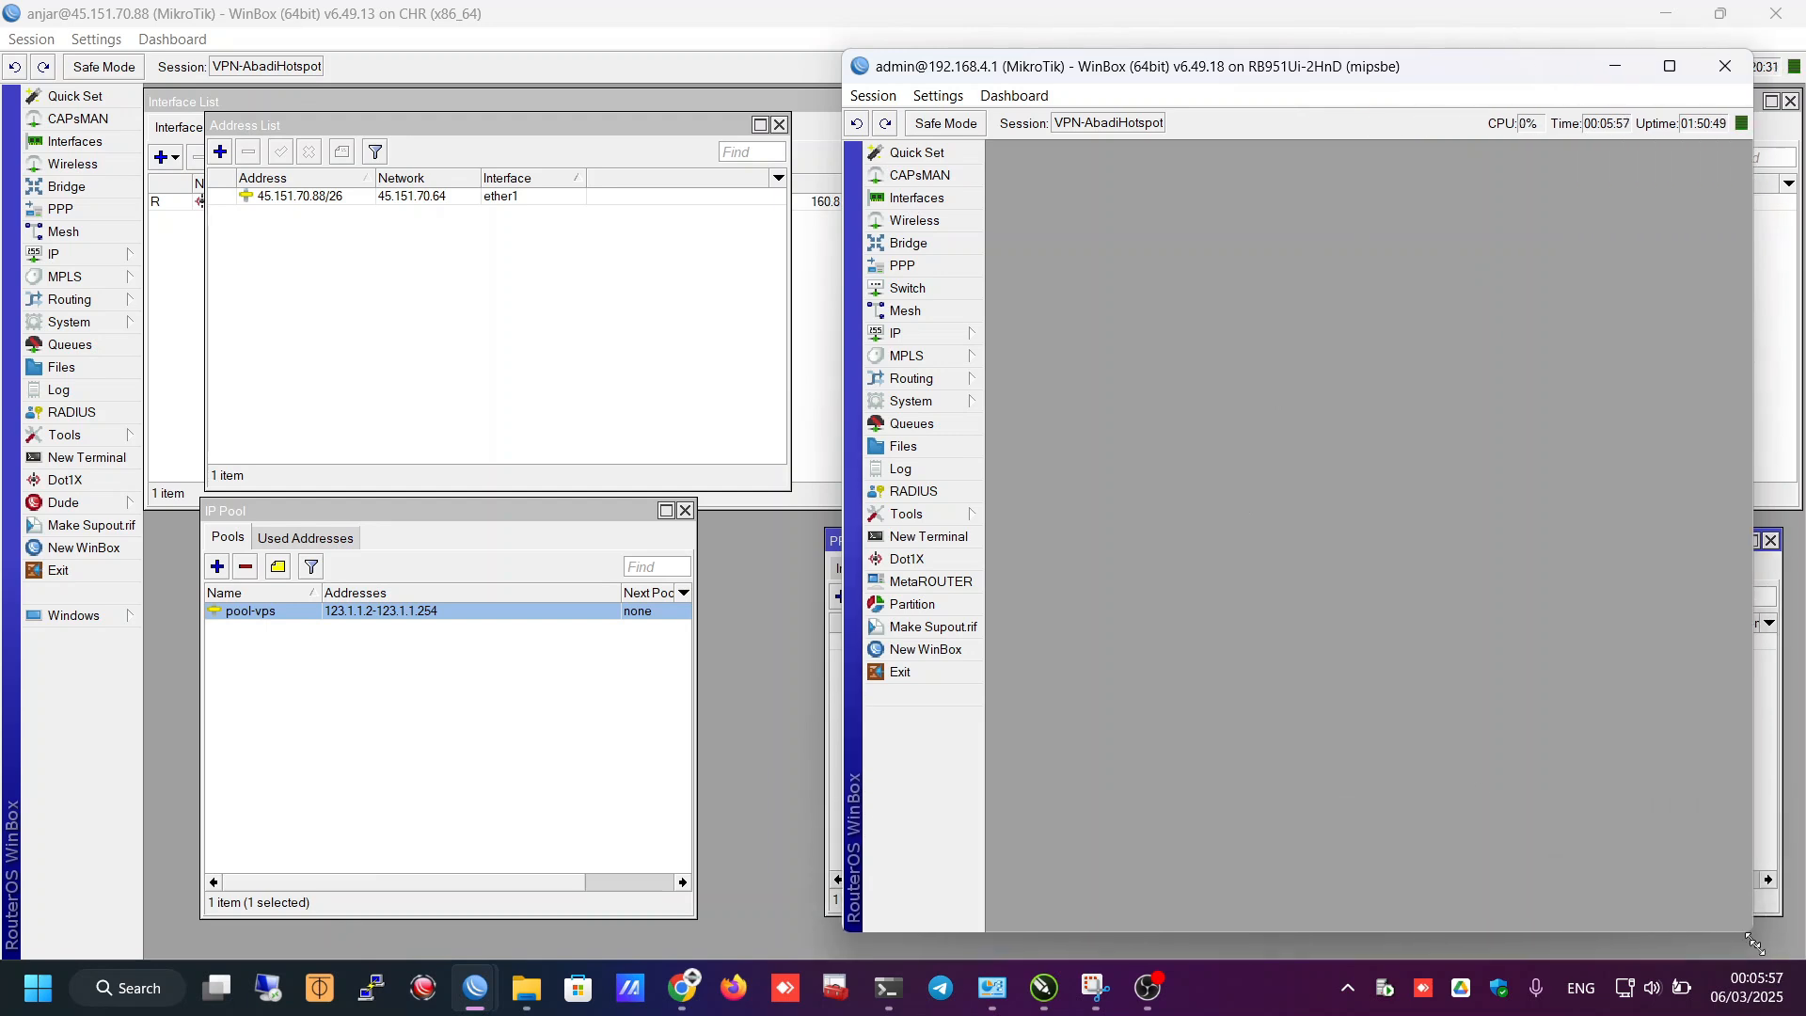
click(906, 268)
click(1019, 438)
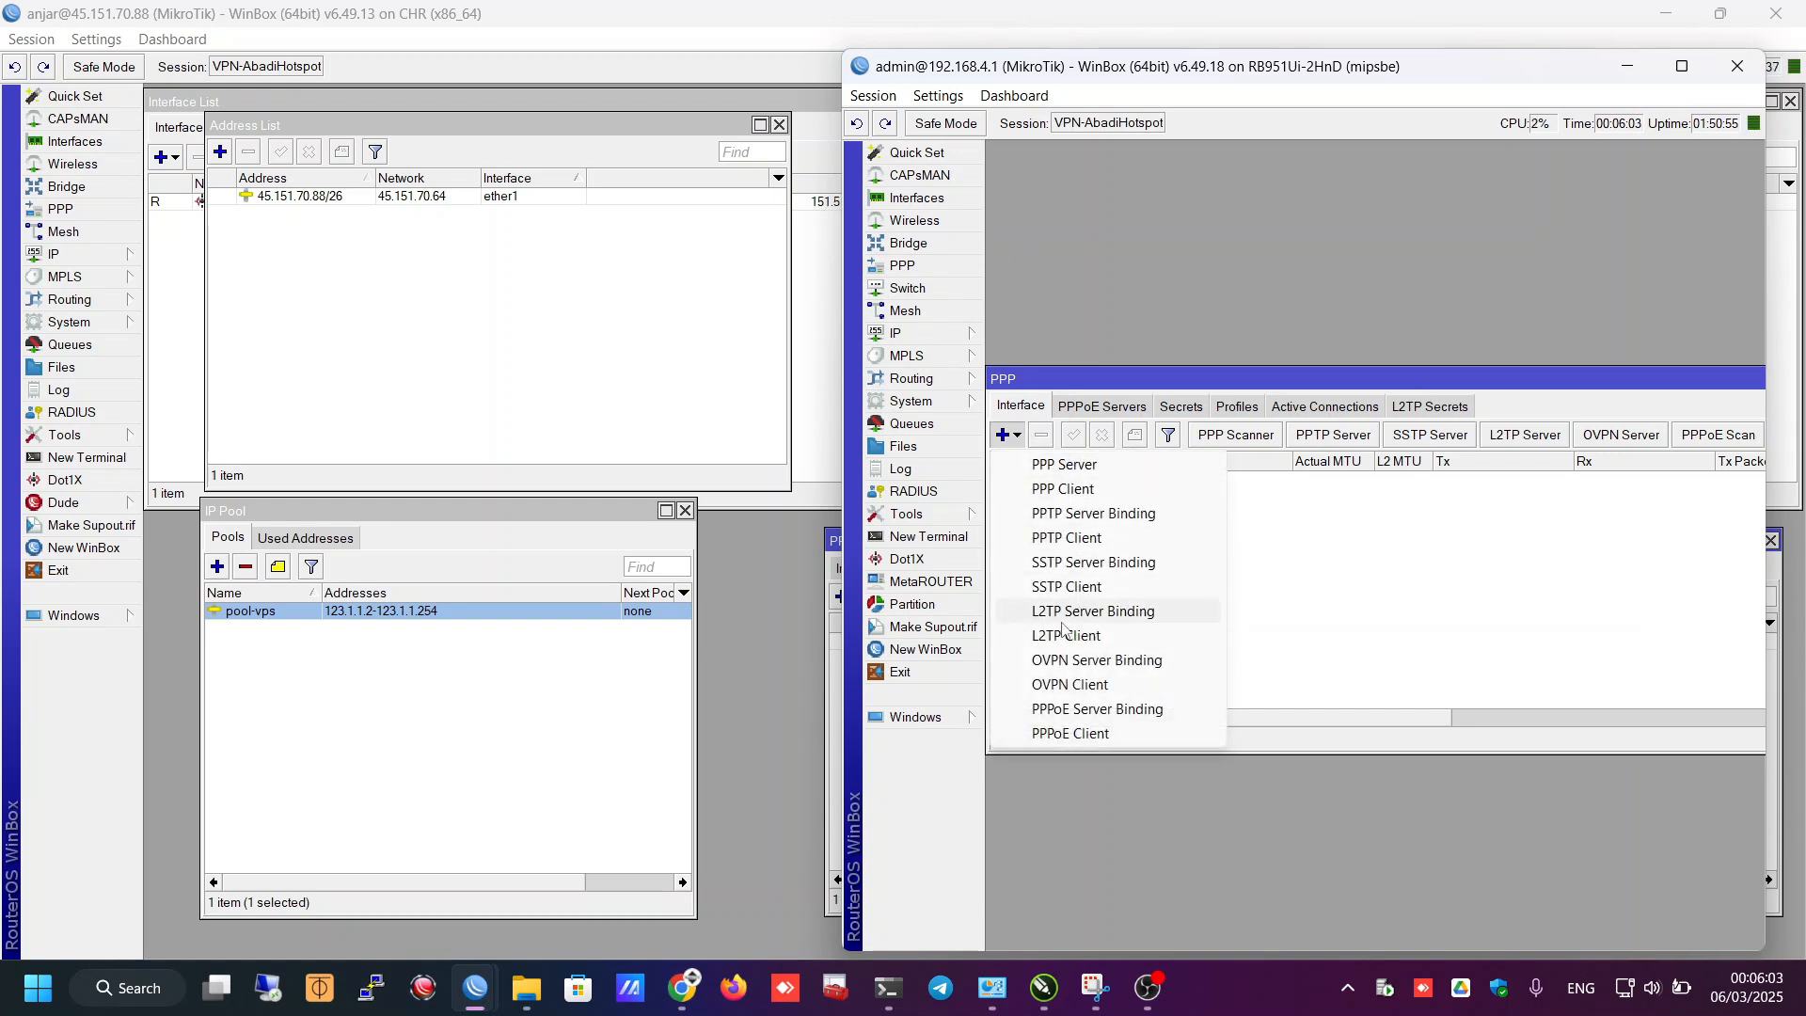
- Add a new SSTP client interface on the RB951Ui-2HnD, shifting the CHR's PPP window aside
click(1069, 586)
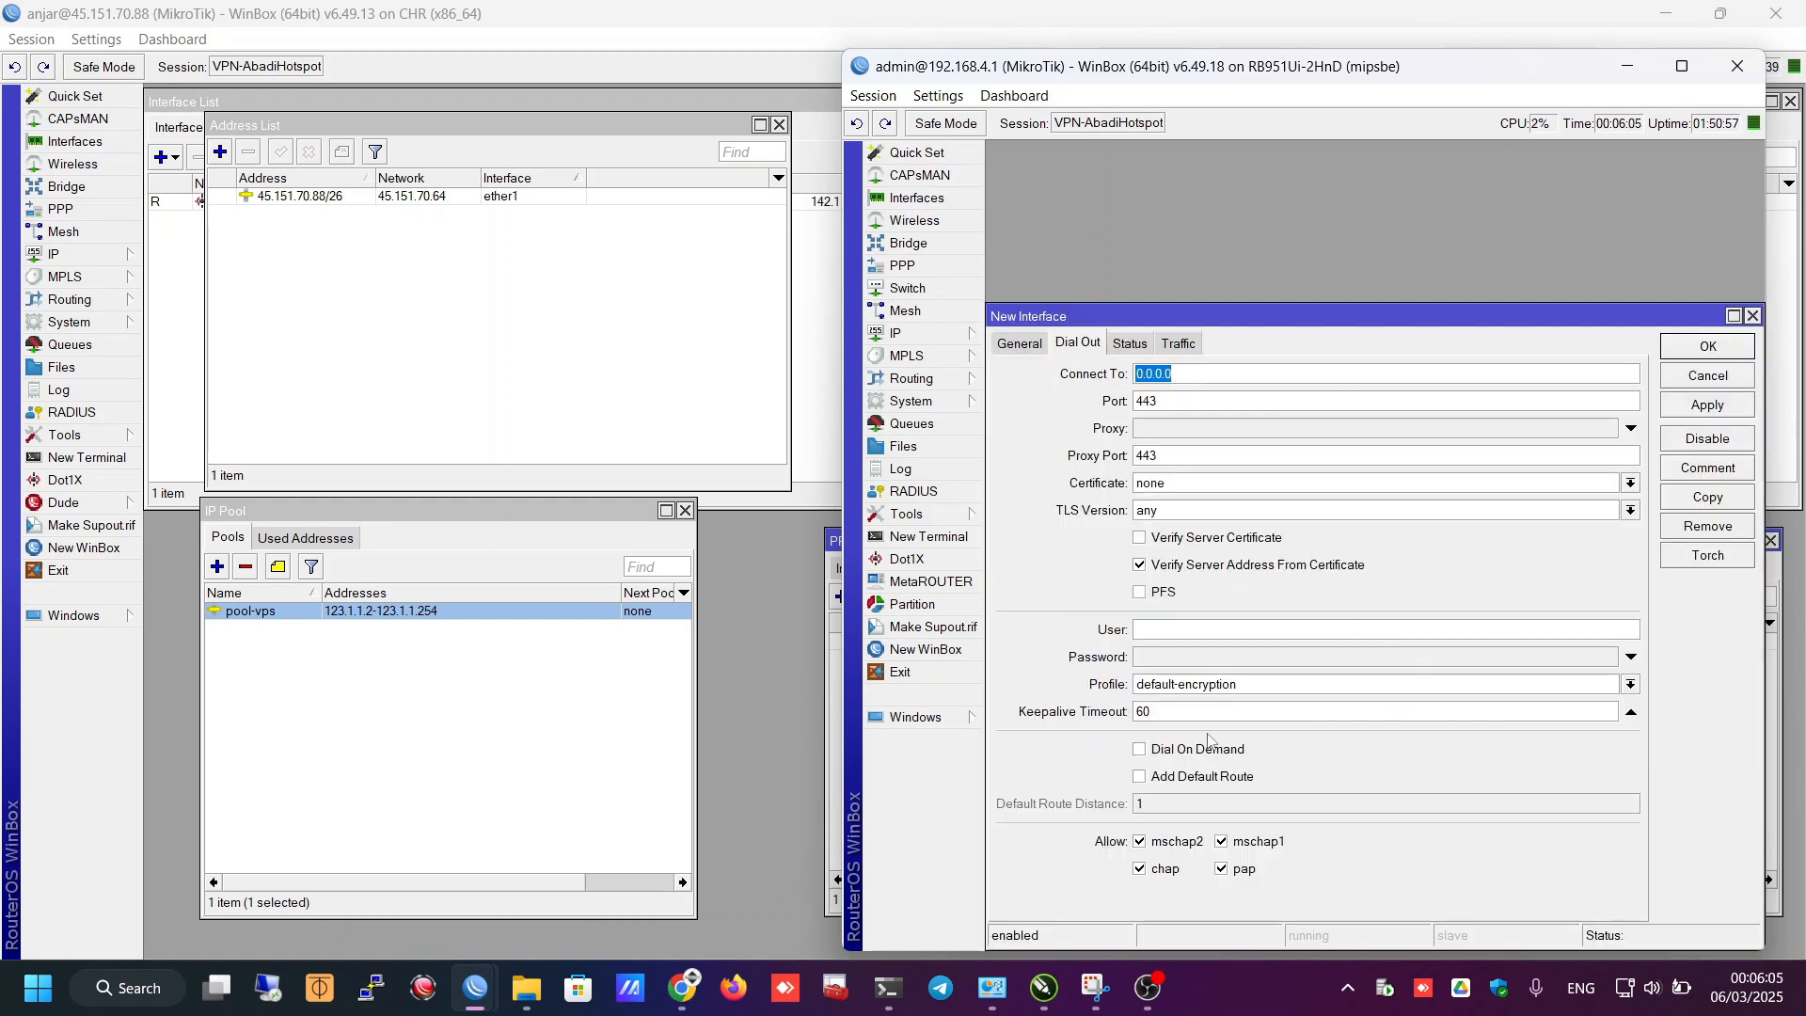
click(79, 213)
drag(920, 541, 279, 538)
key(alt+Tab)
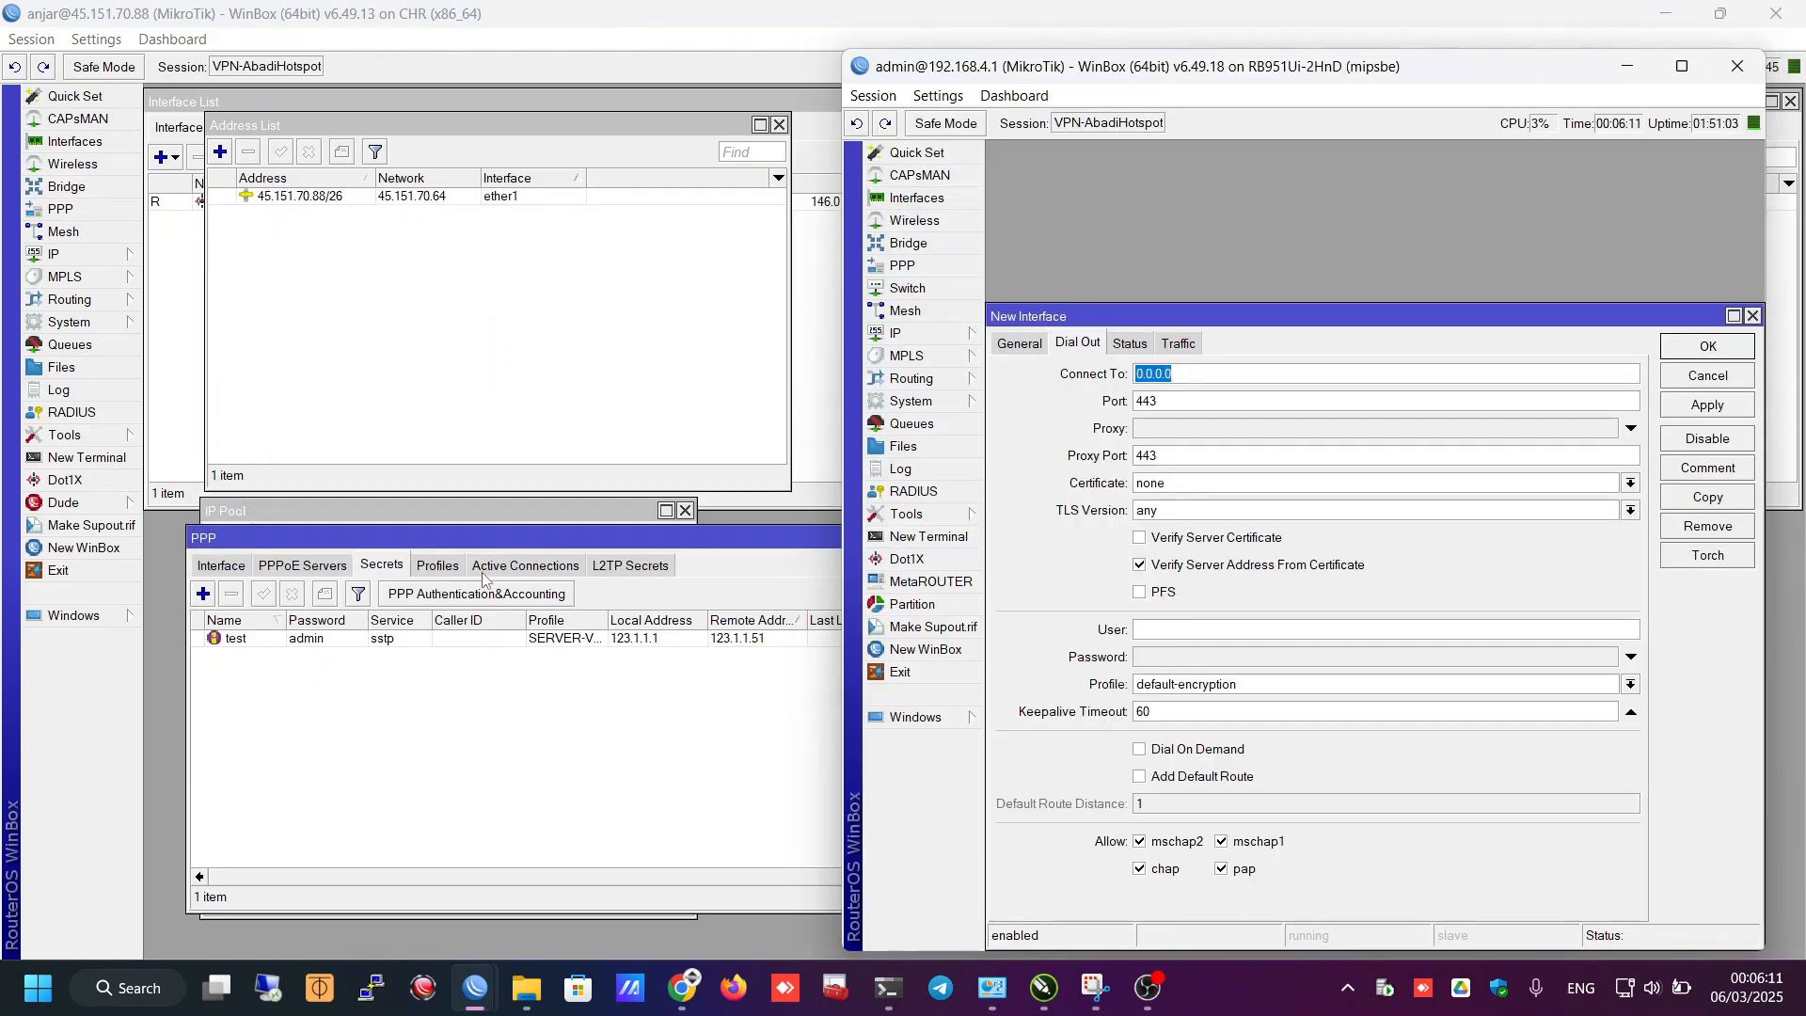
click(483, 567)
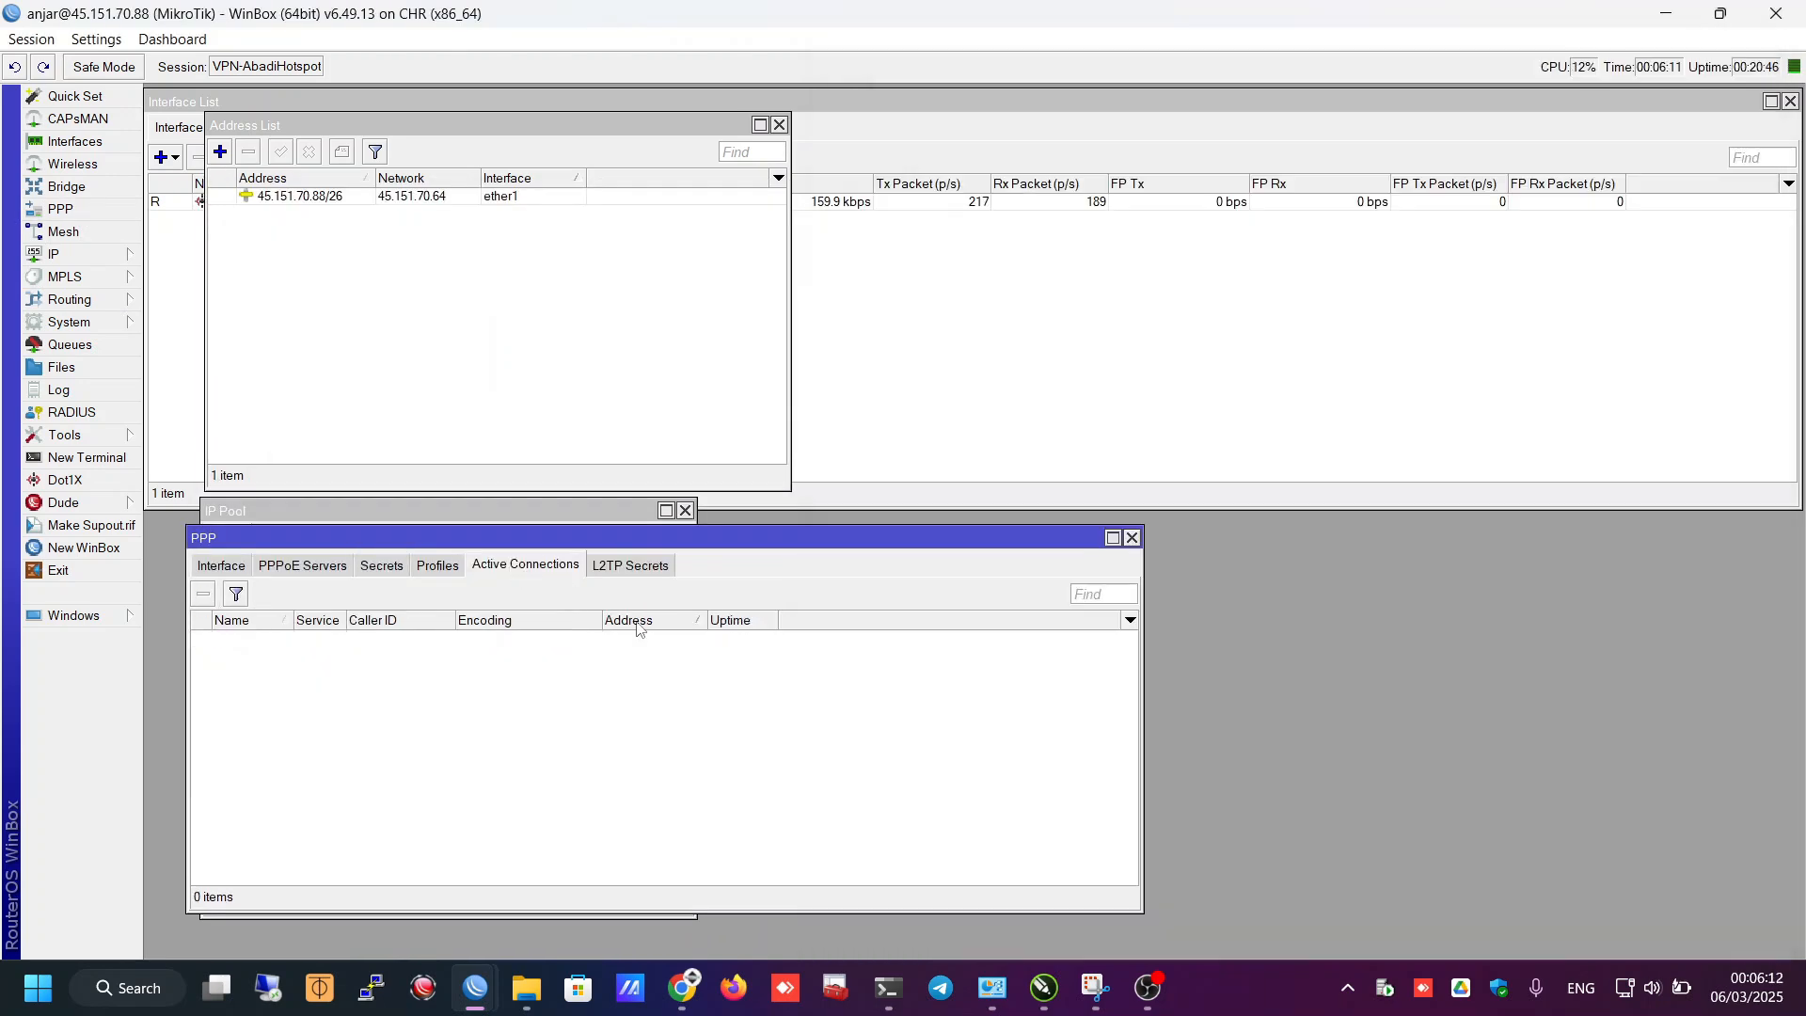
click(381, 566)
key(alt+Tab)
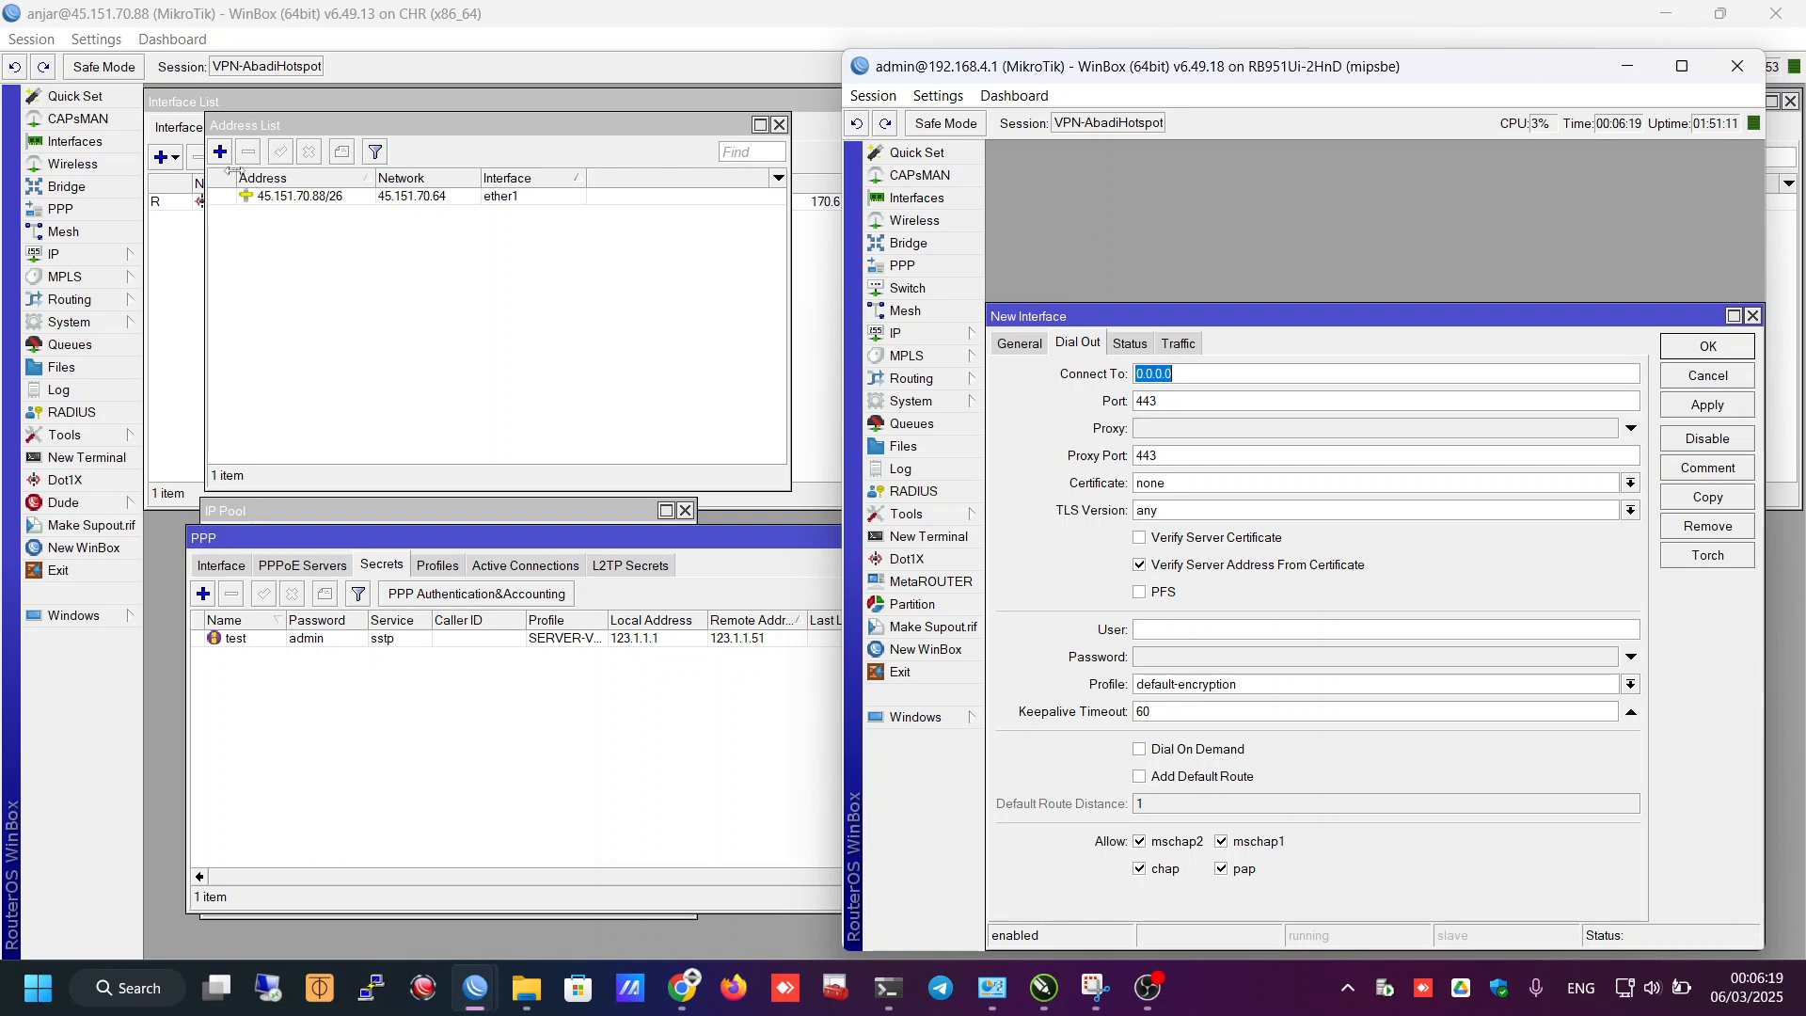
- Copy the VPS address 45.151.70.88 into Connect To and enable PFS, leaving certificate none
double_click(292, 197)
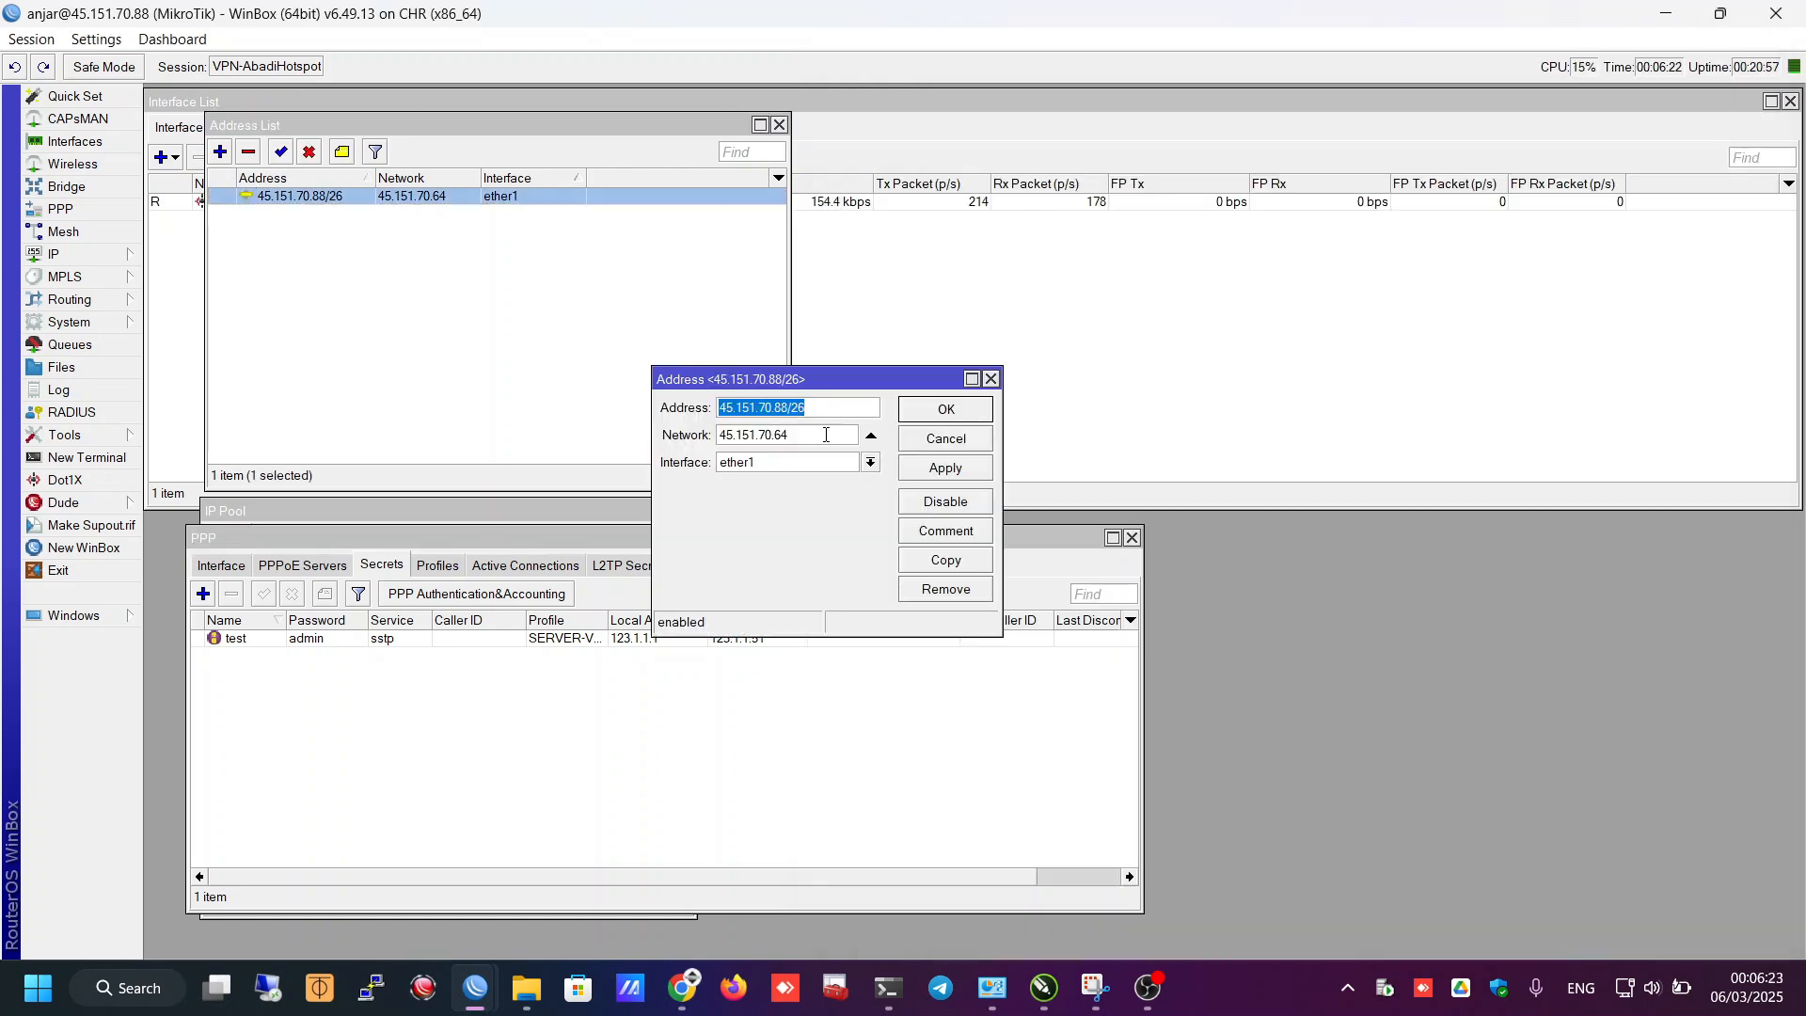
double_click(776, 407)
key(Escape)
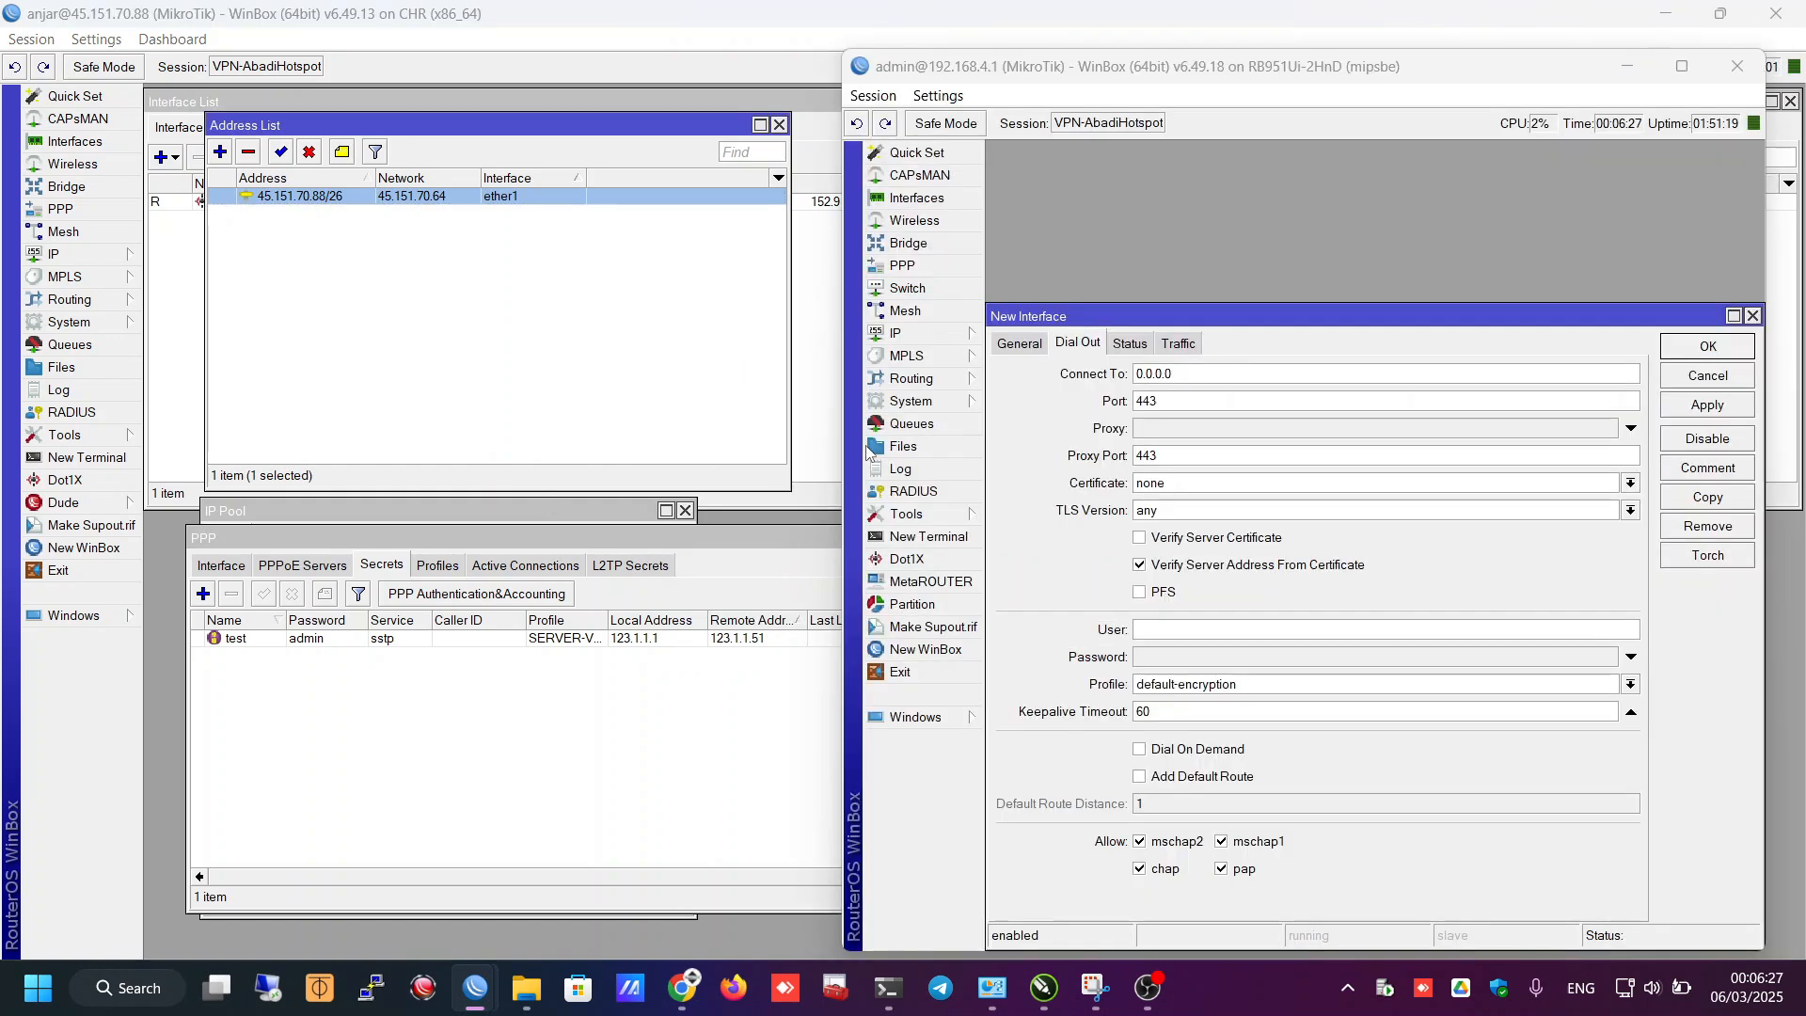
key(alt+Tab)
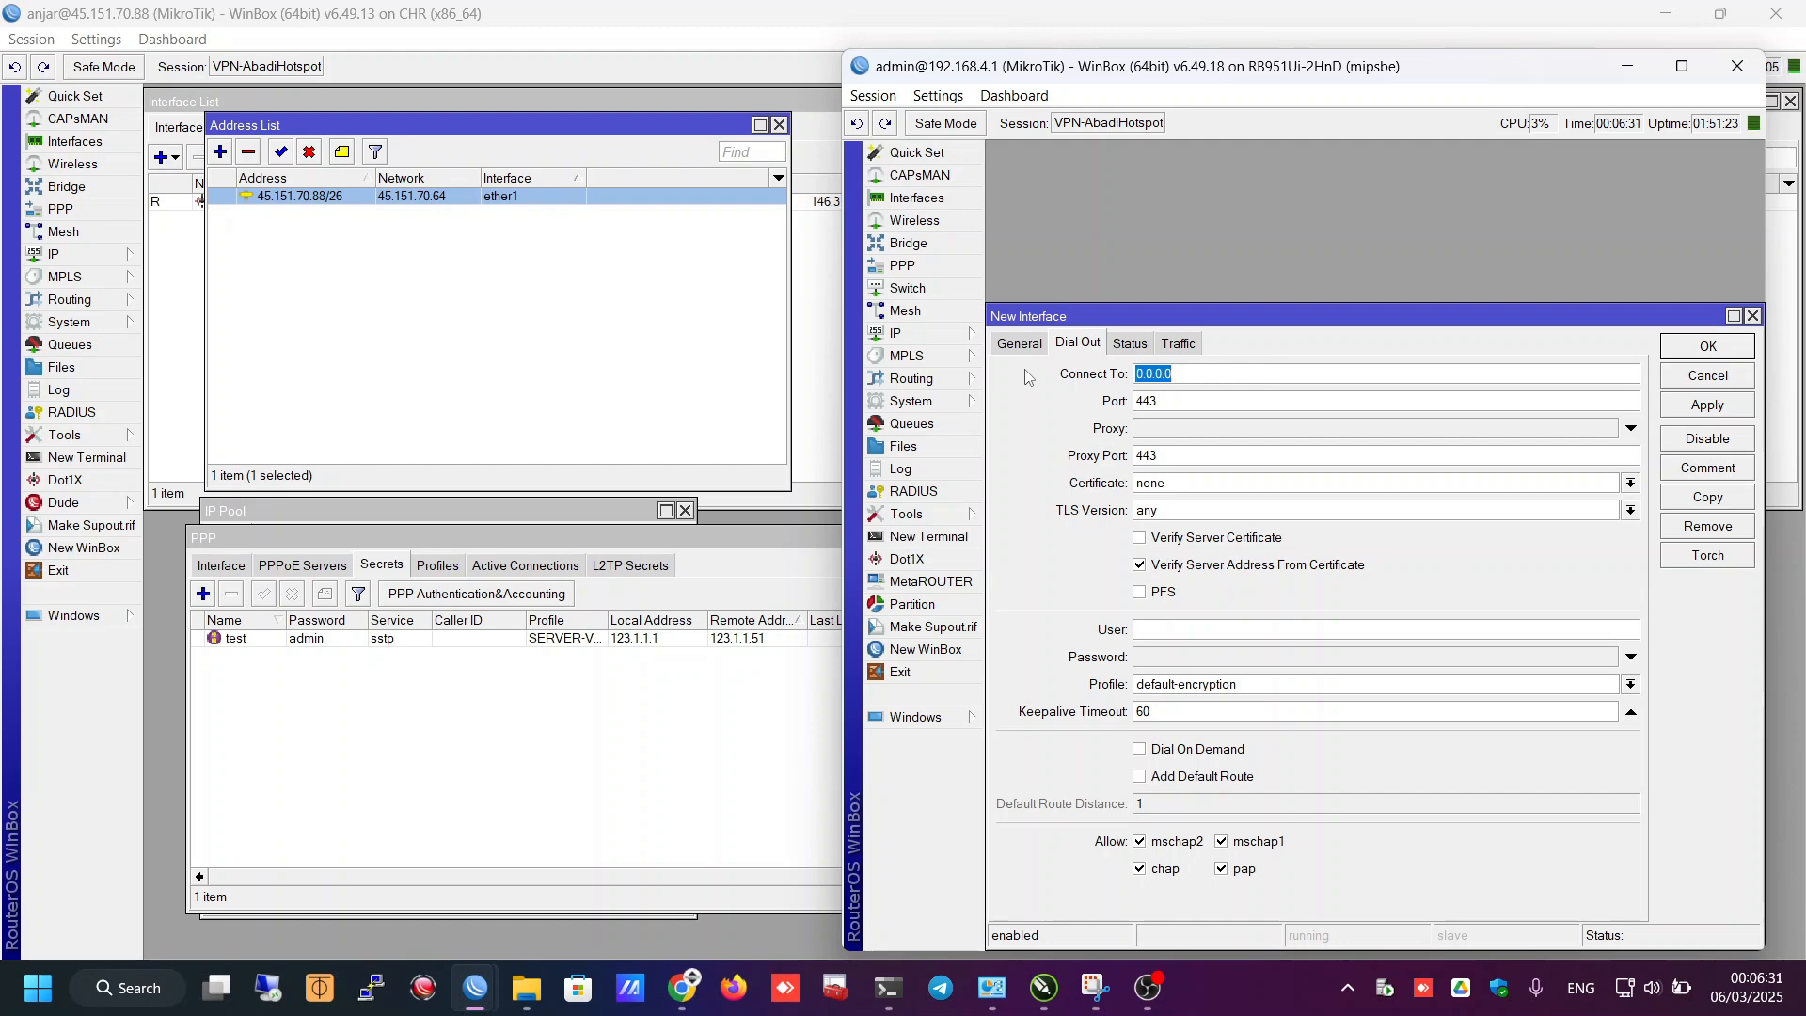
text(45.151.70.88/)
click(1164, 603)
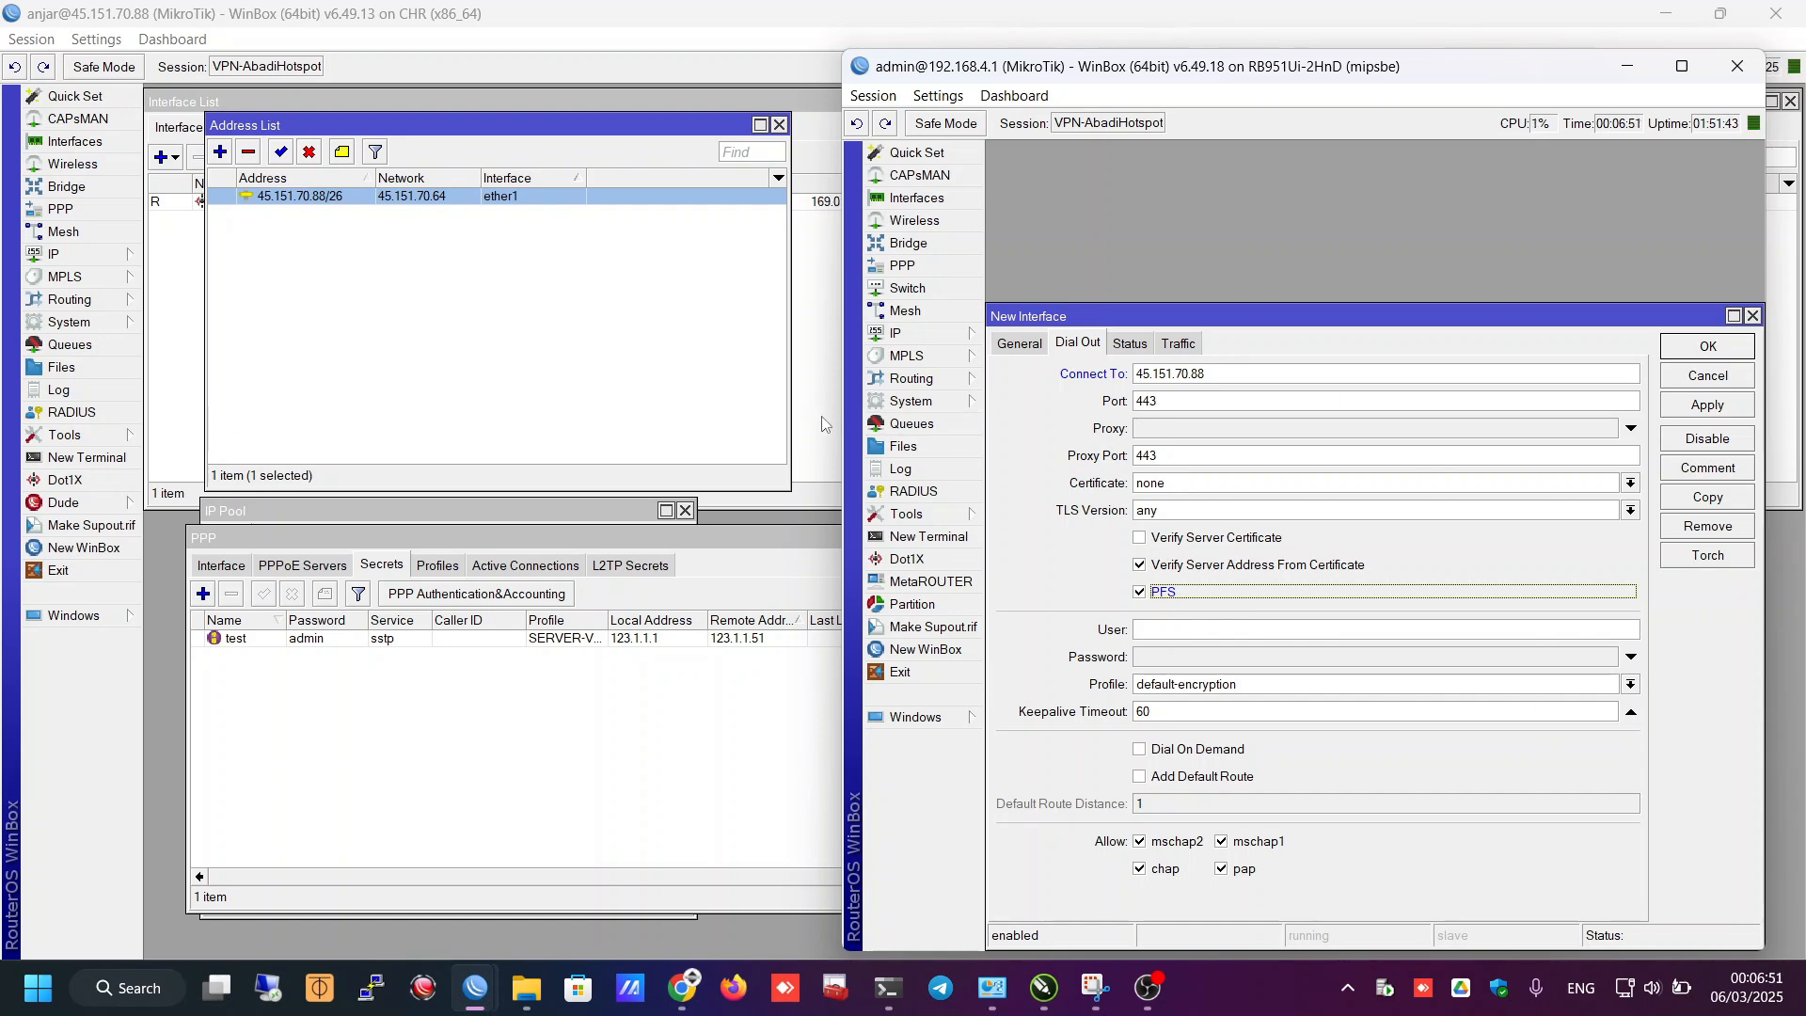
click(1173, 490)
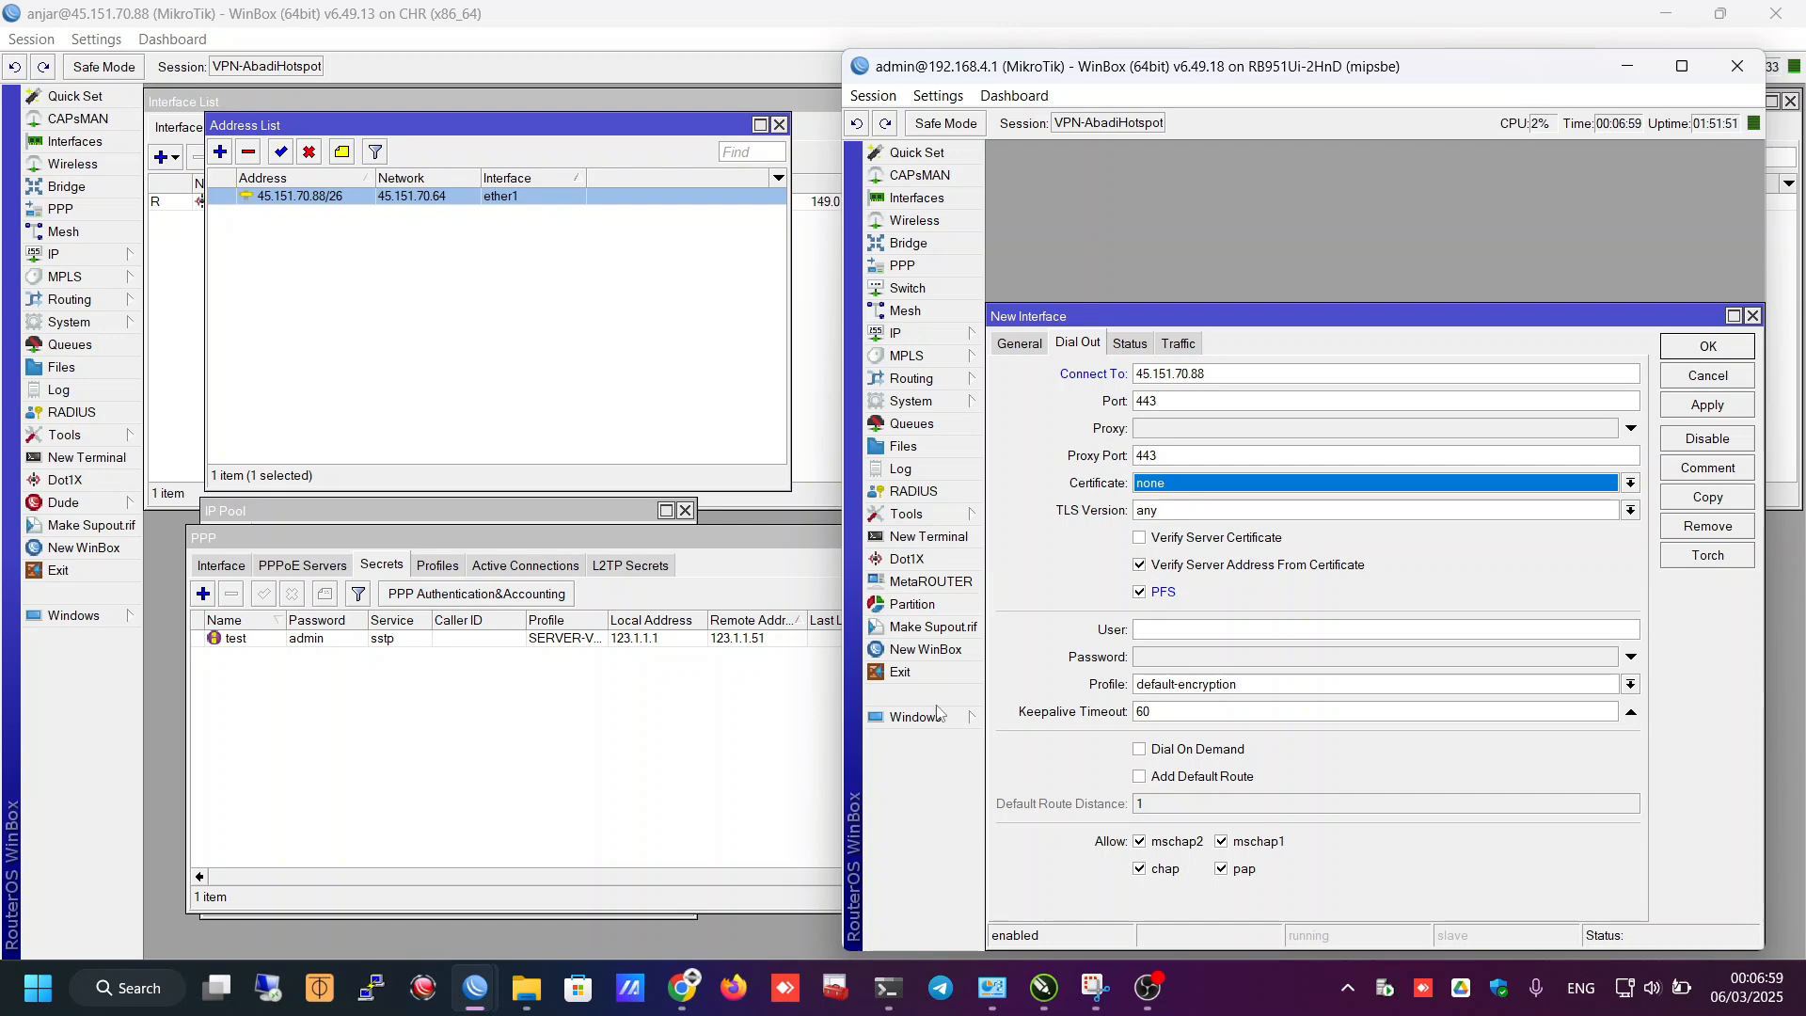
- Enter user test and its password, apply, and confirm sstp-out1 gets local address 123.1.1.51
click(1283, 624)
text(te)
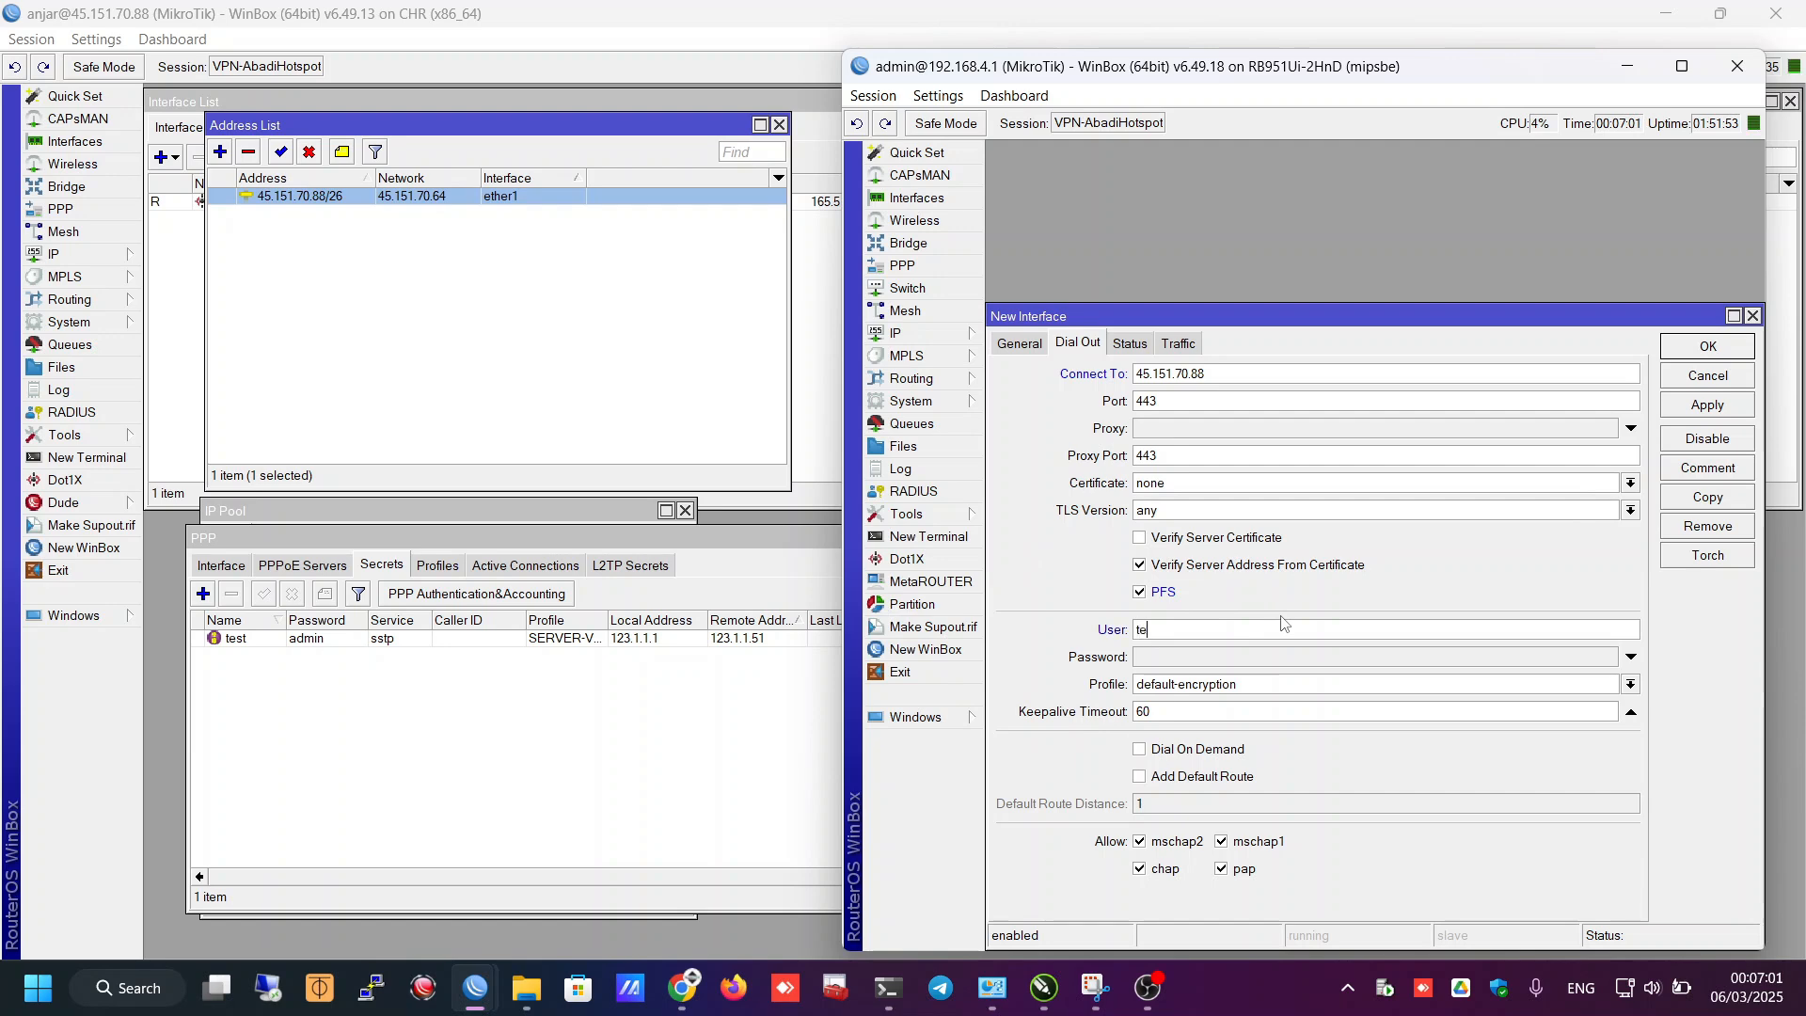
text(st)
key(Tab)
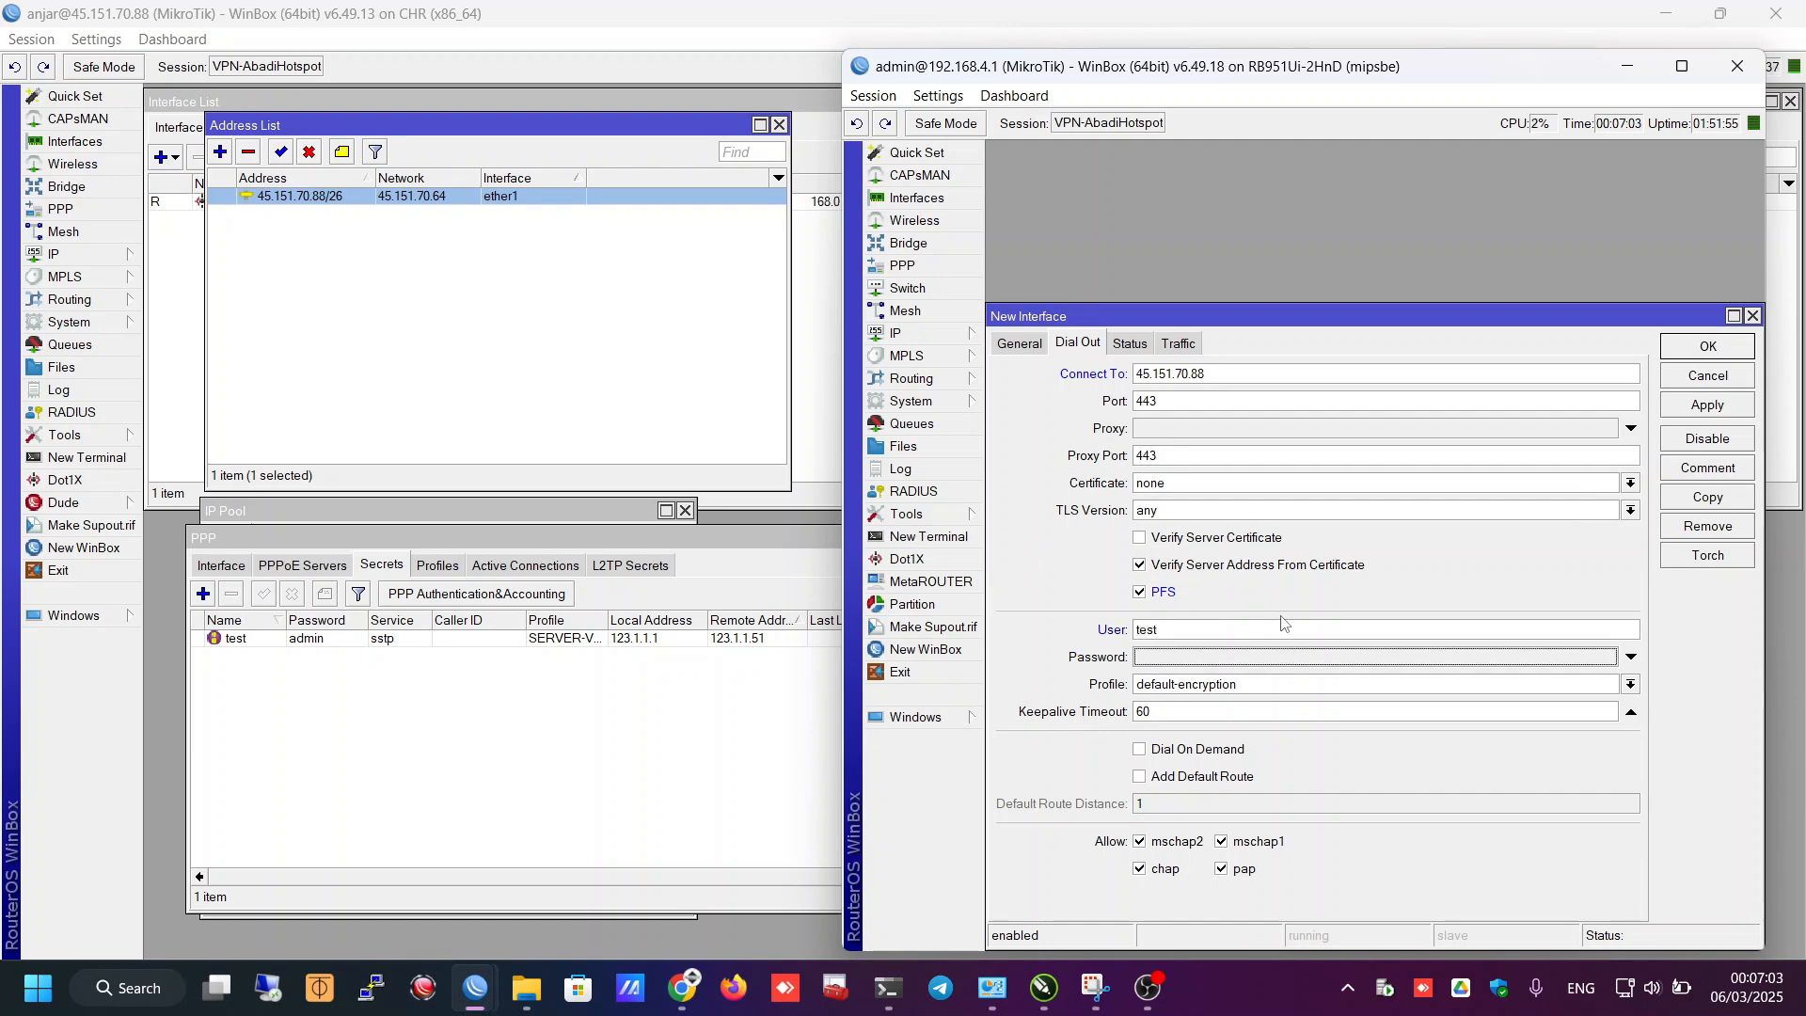
text(admin)
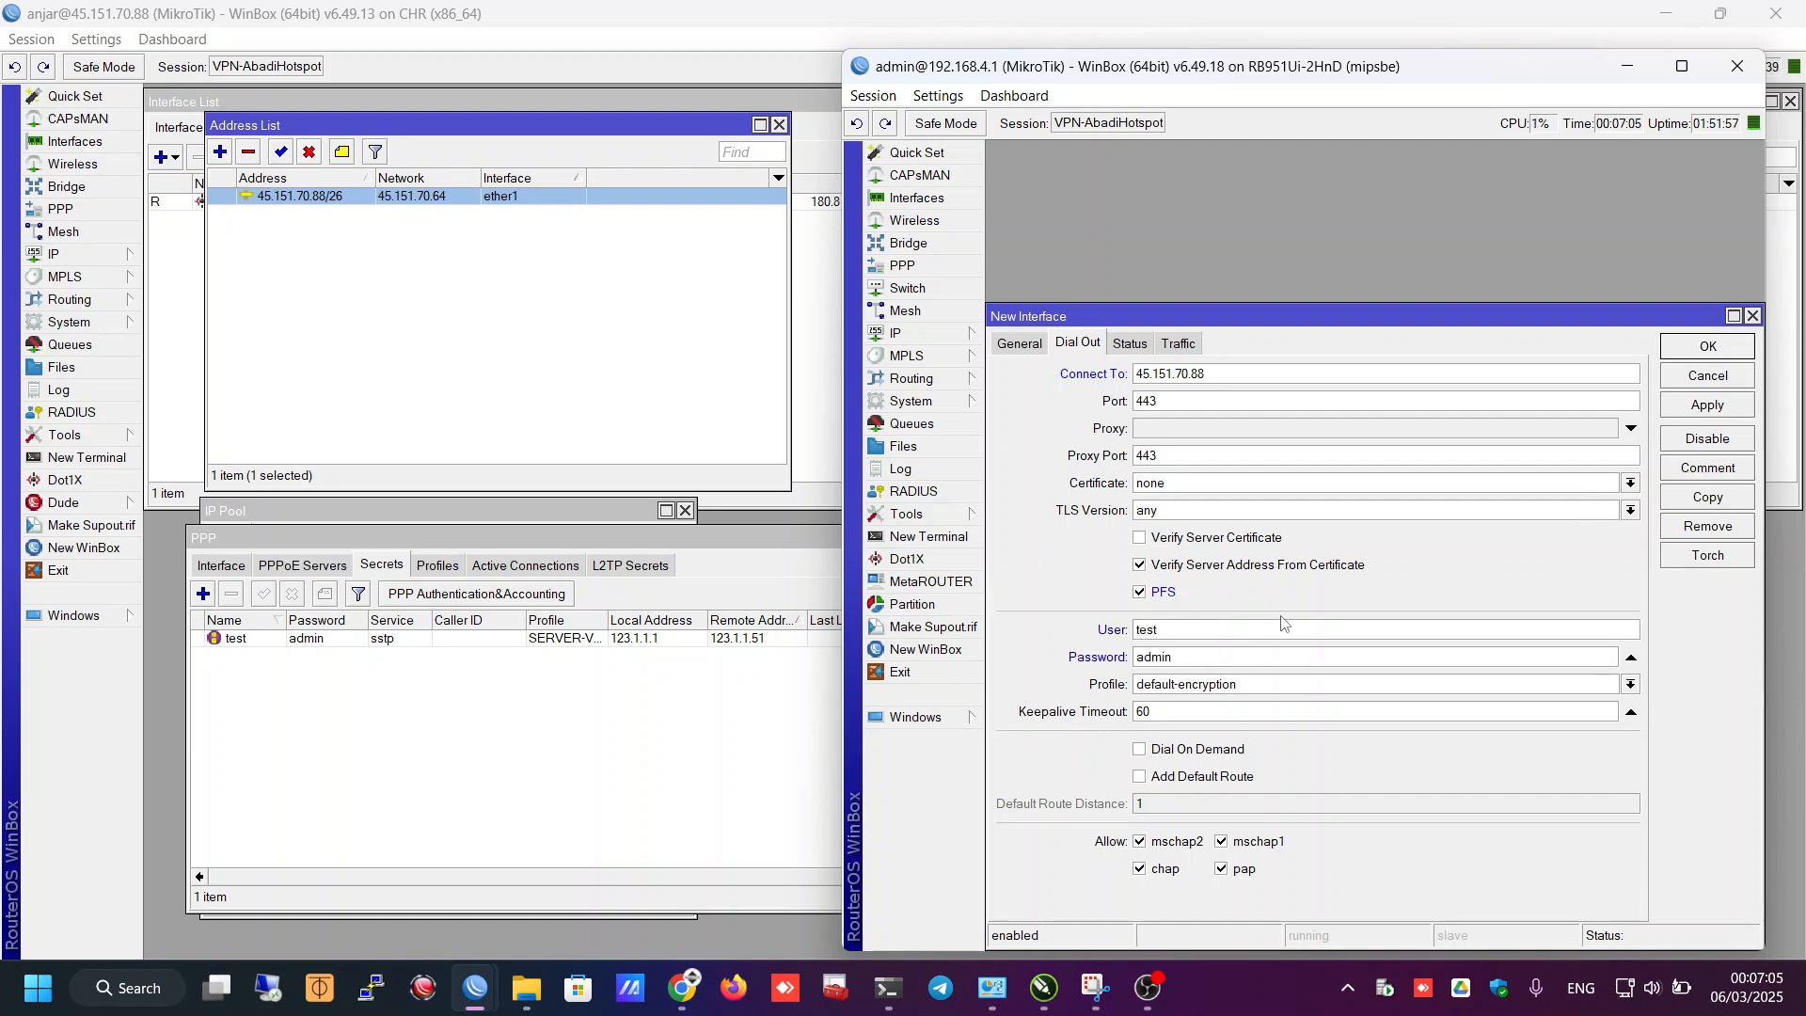
click(1704, 405)
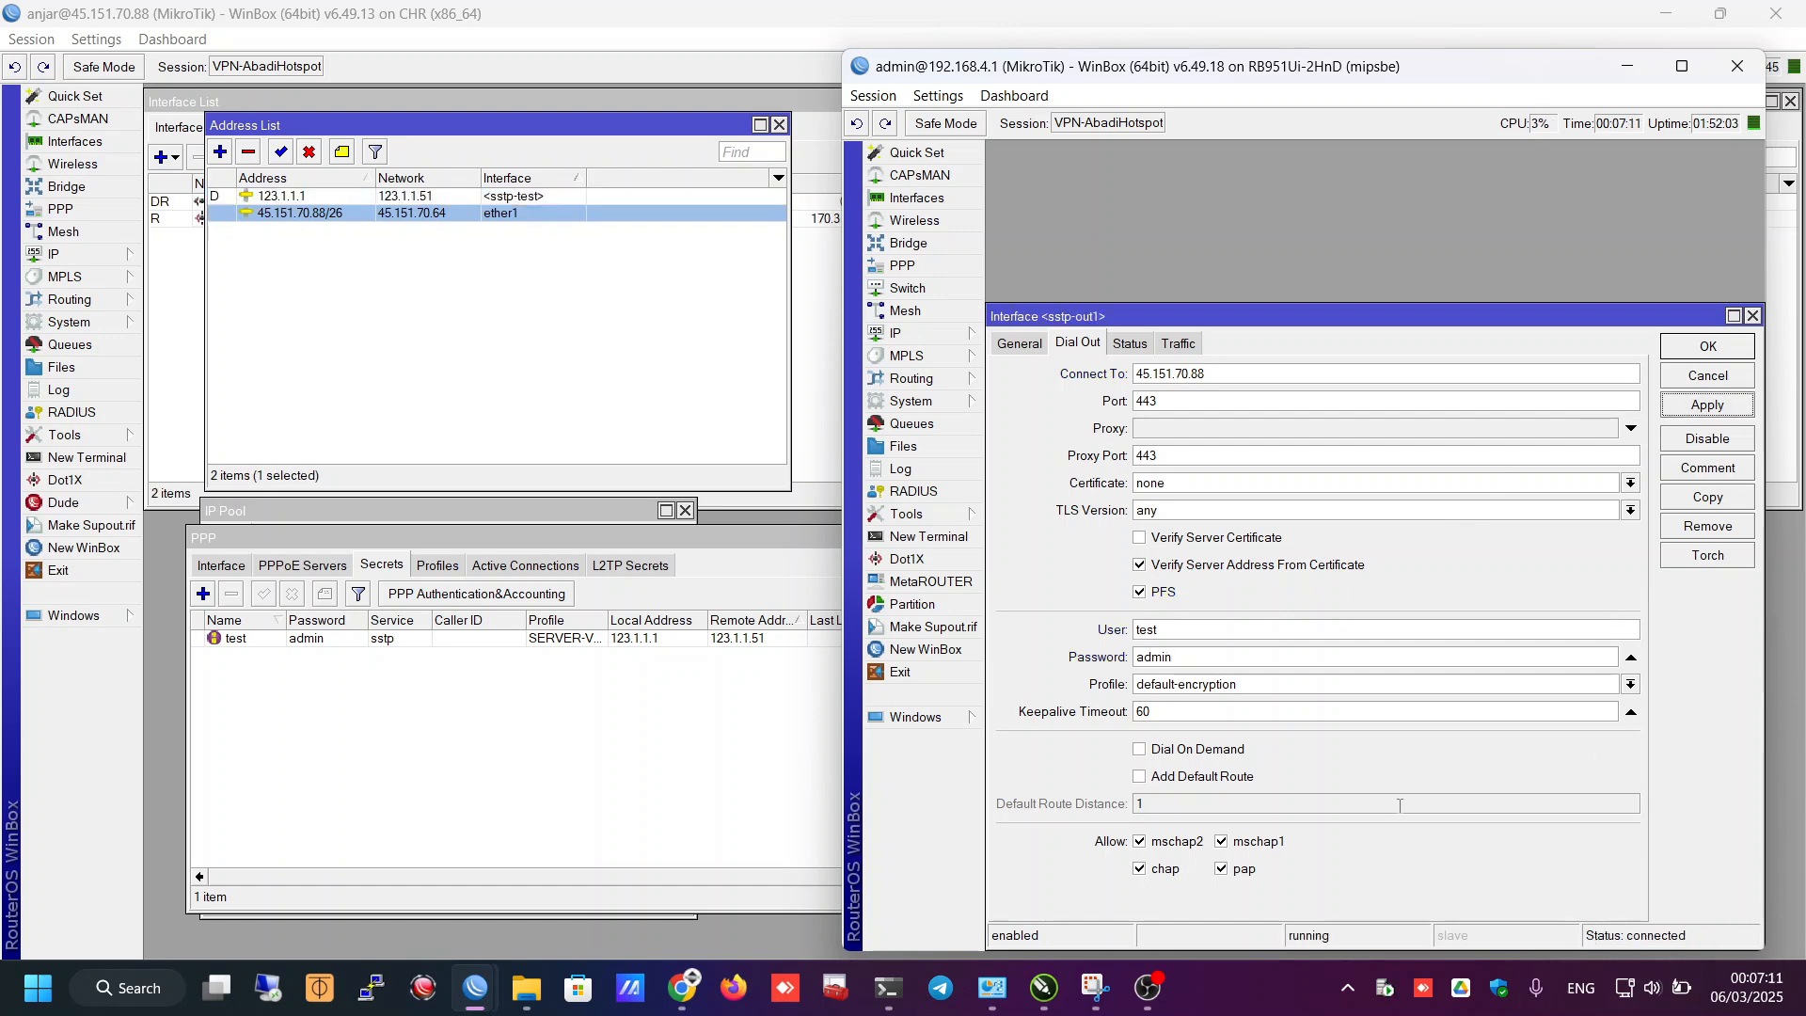
click(1131, 344)
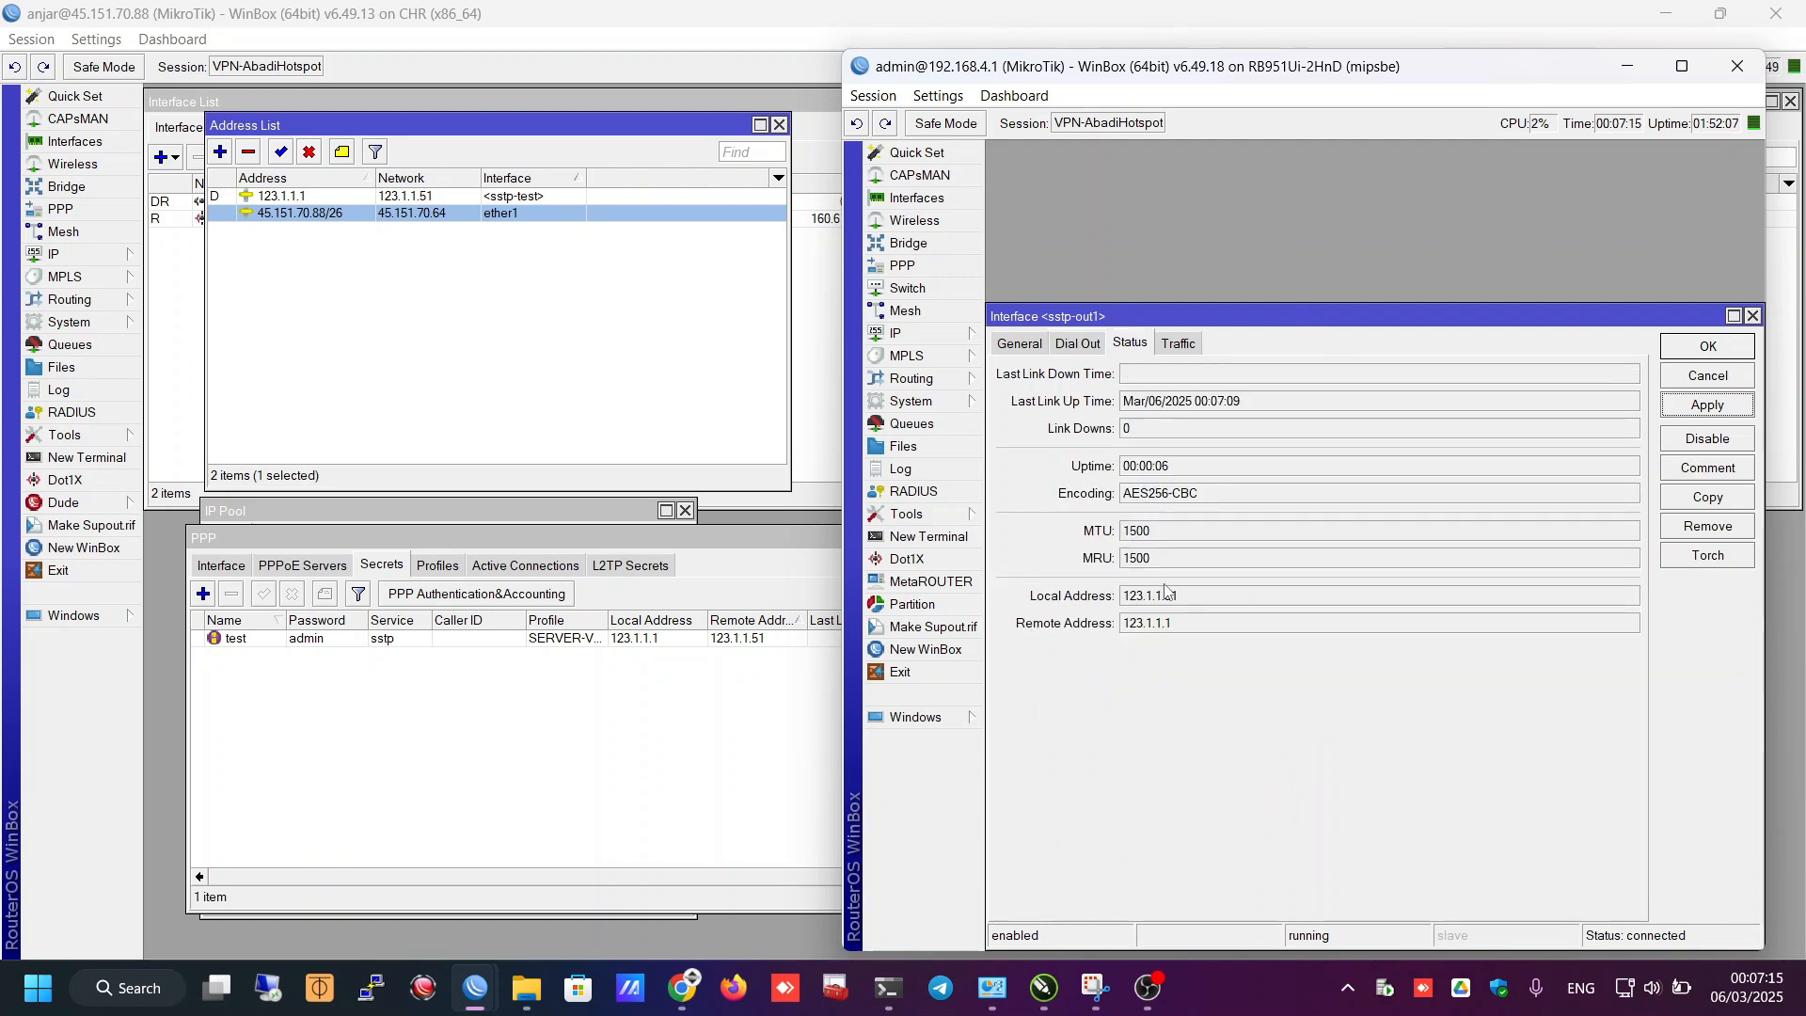
drag(1197, 602, 1124, 606)
click(1195, 605)
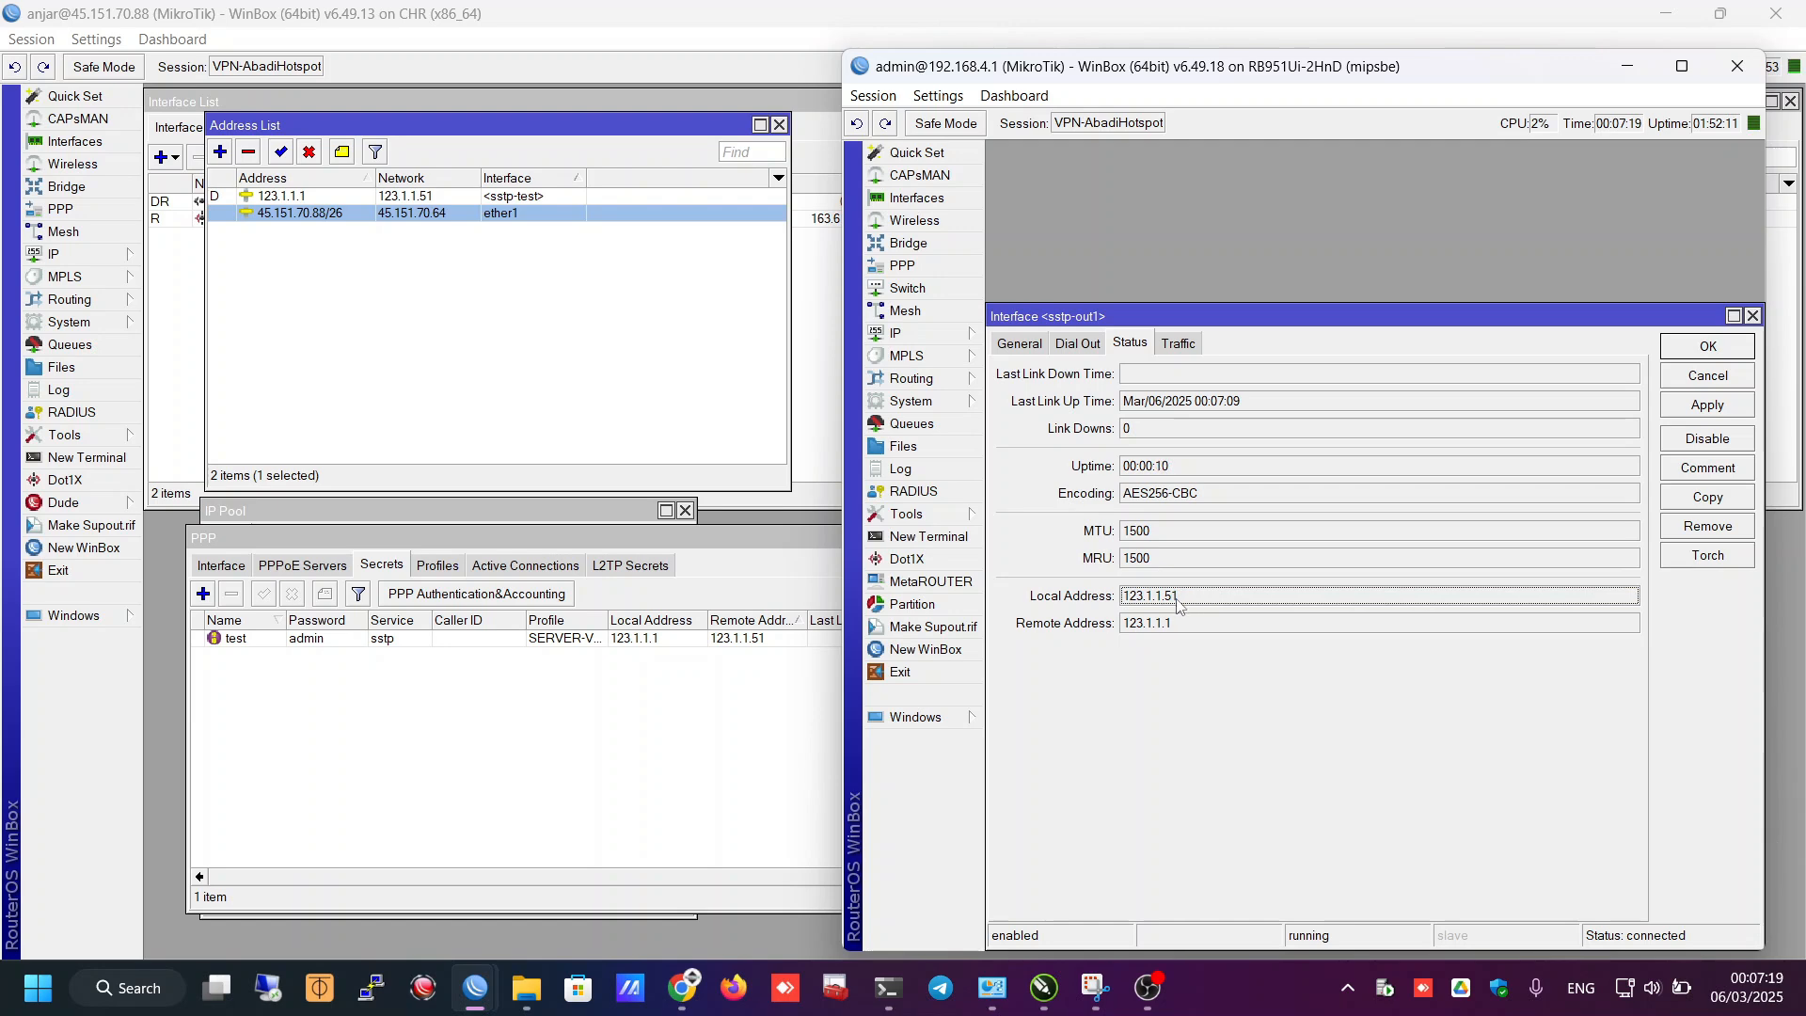
click(969, 339)
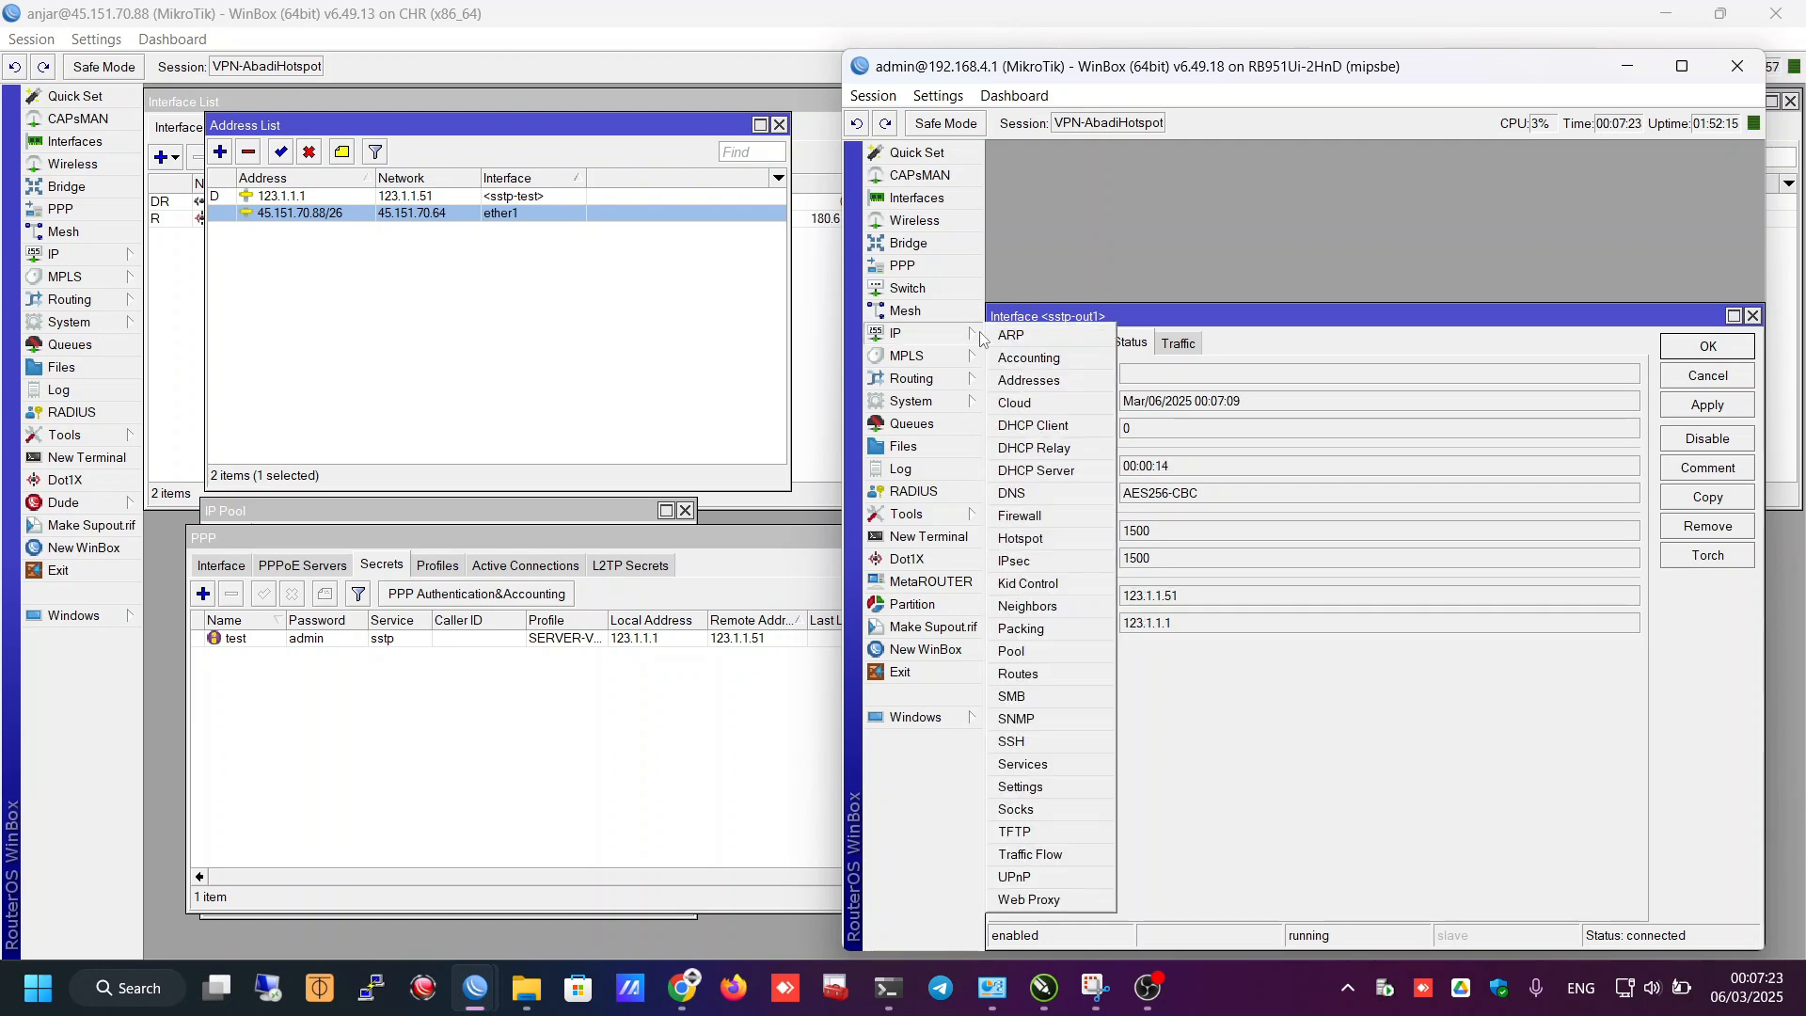
click(1025, 380)
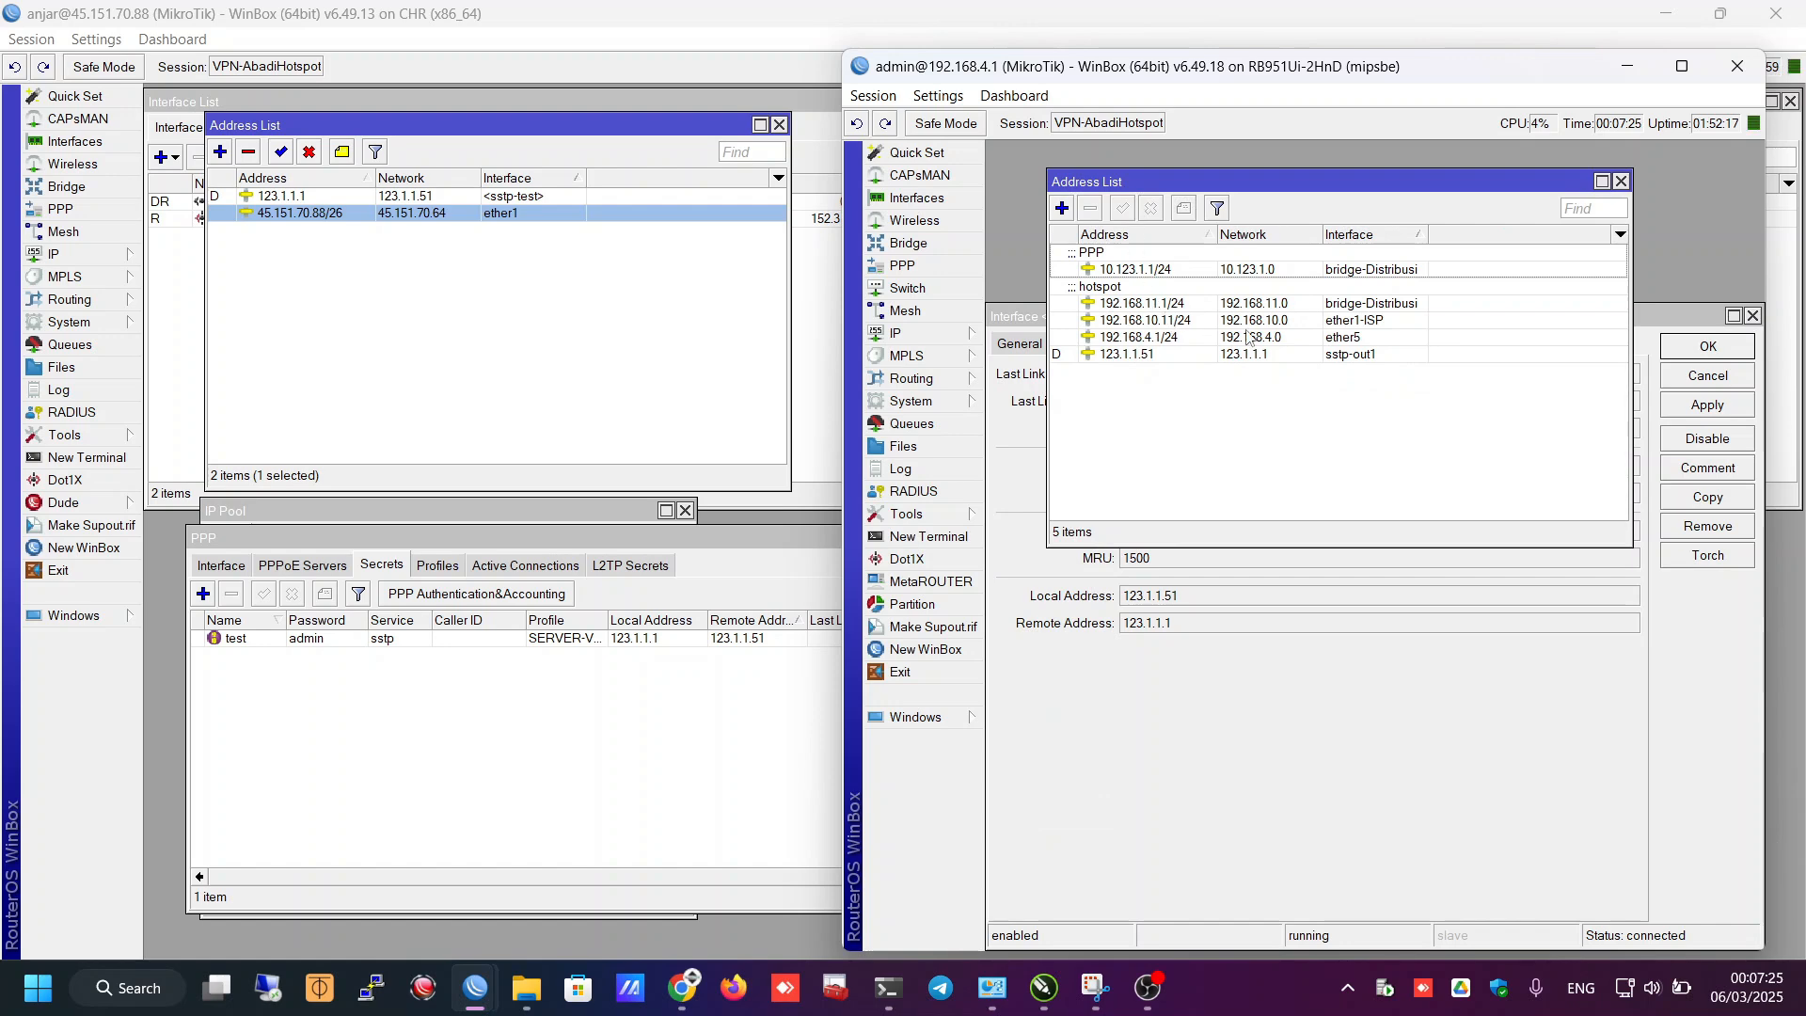
double_click(1314, 354)
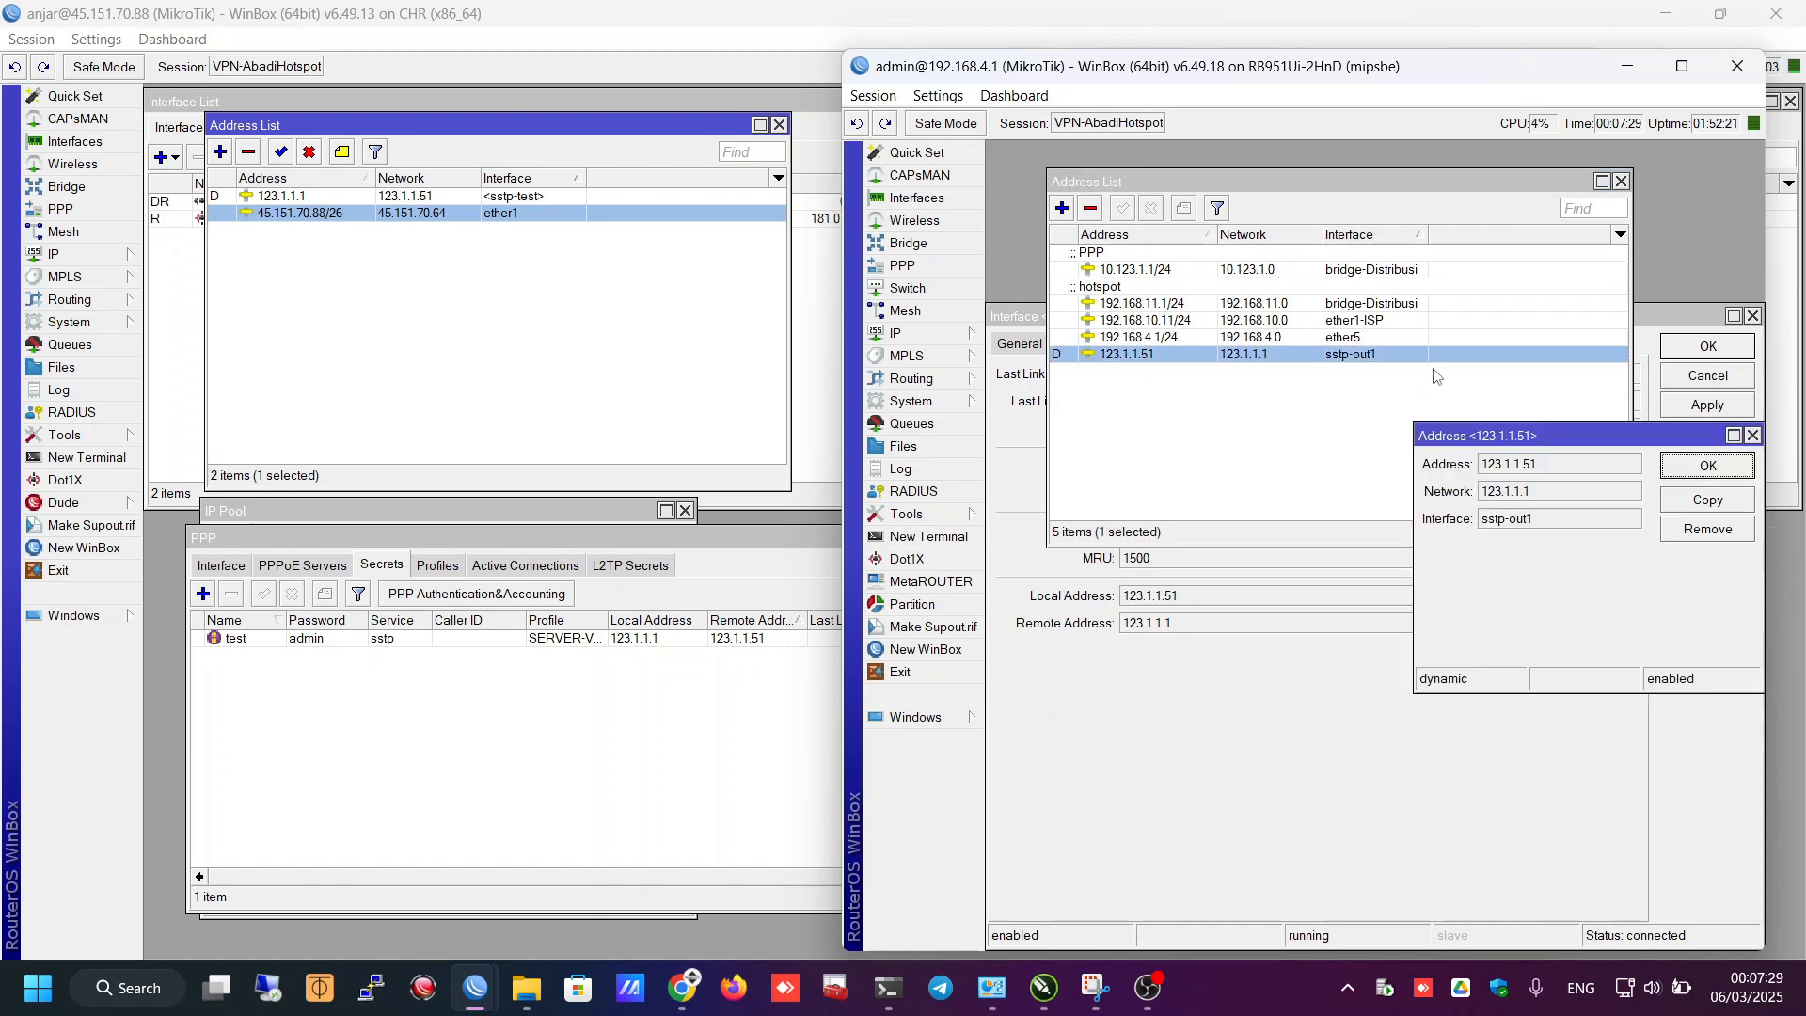
drag(1624, 420, 1169, 272)
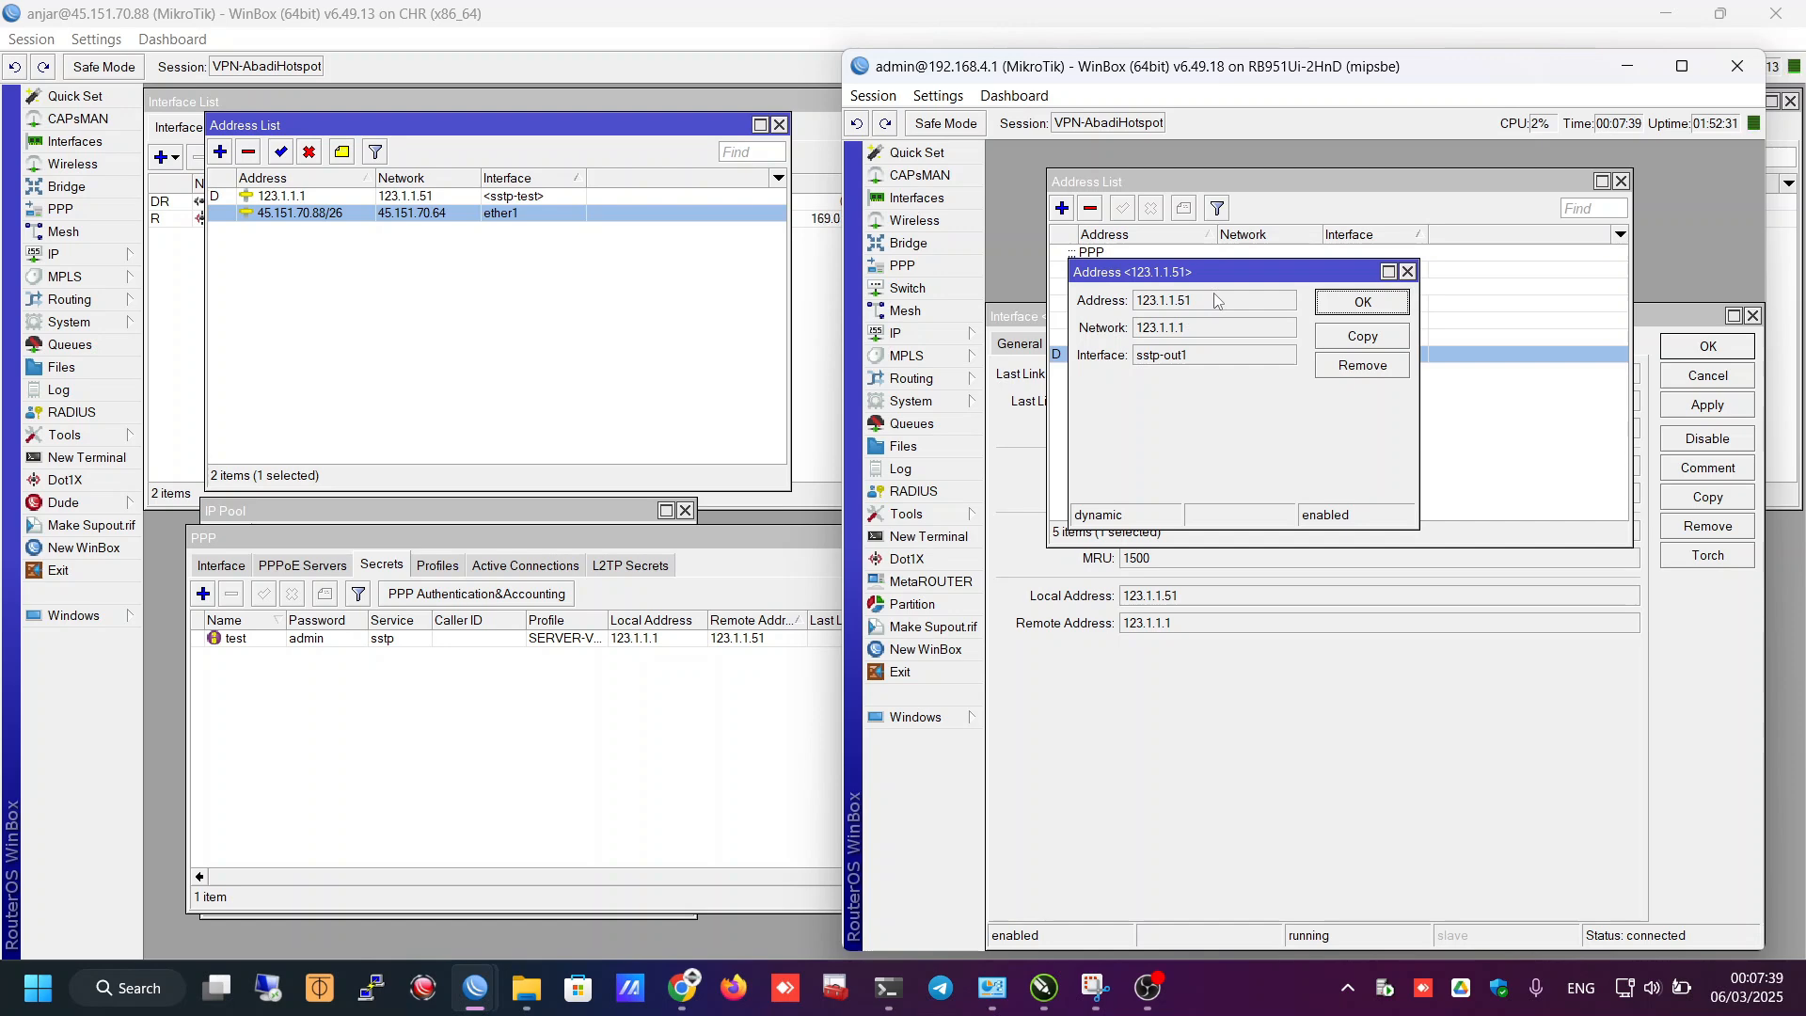
key(Escape)
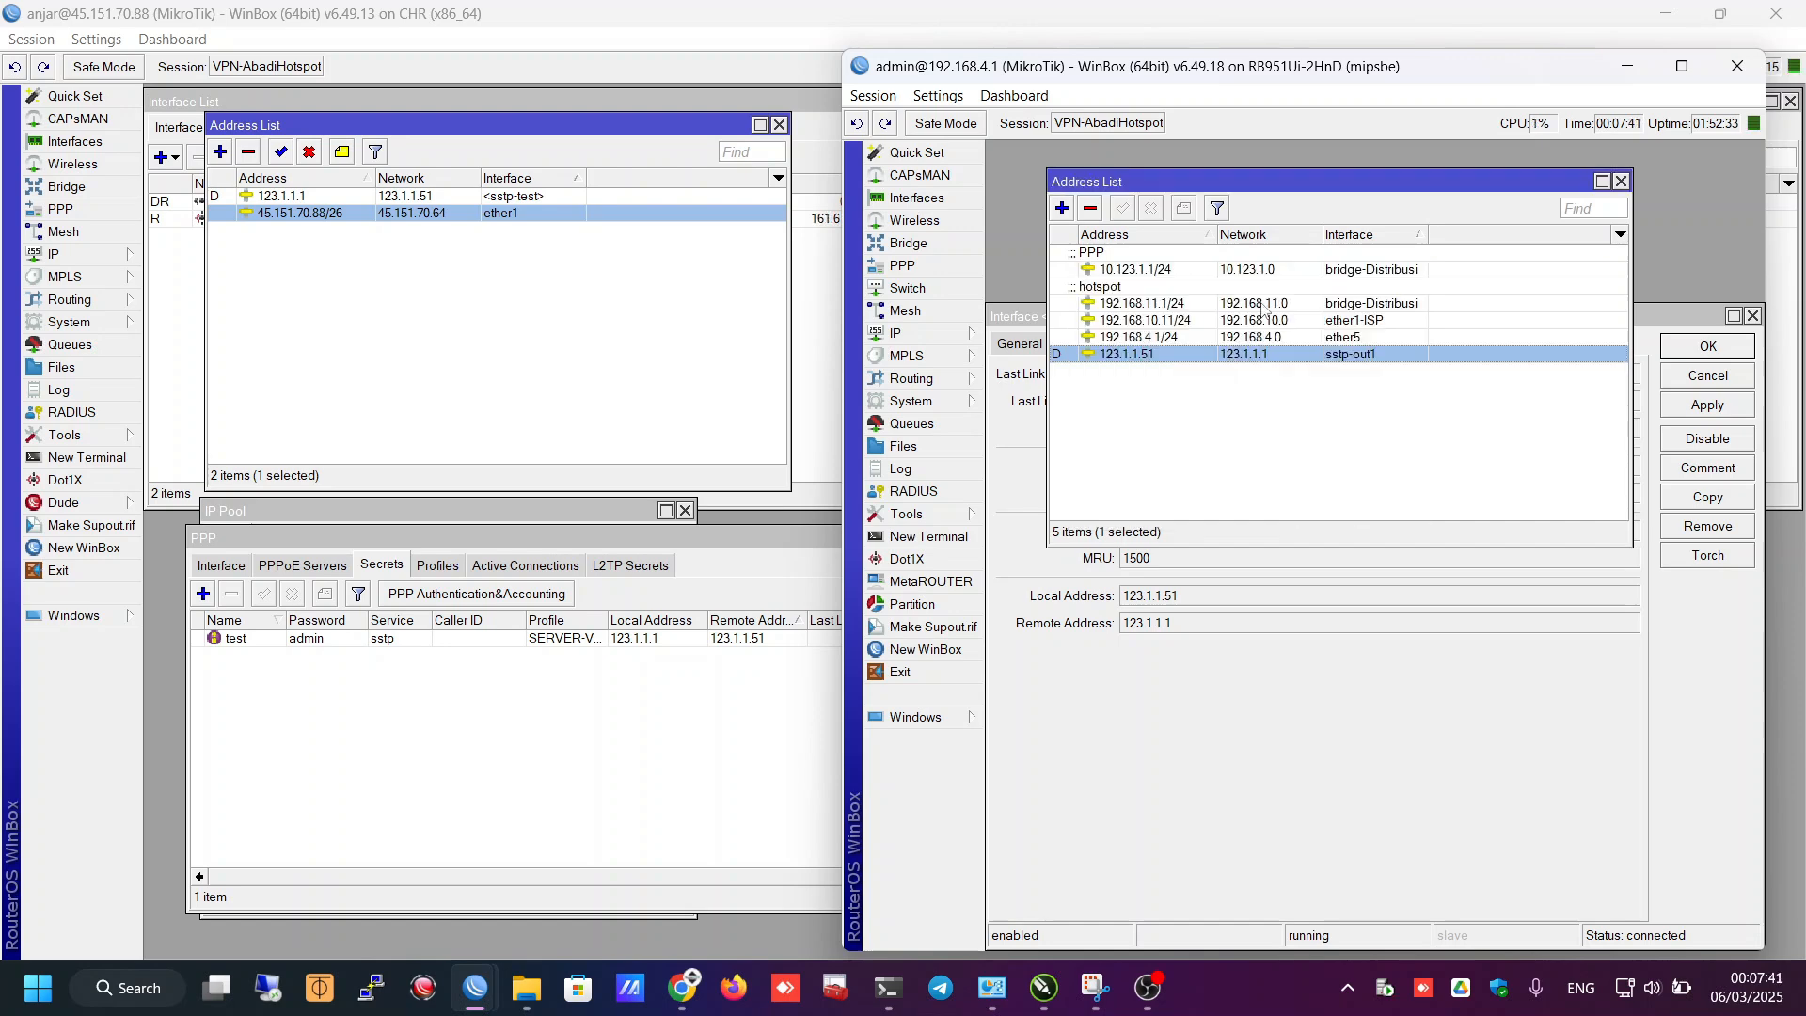
click(1621, 180)
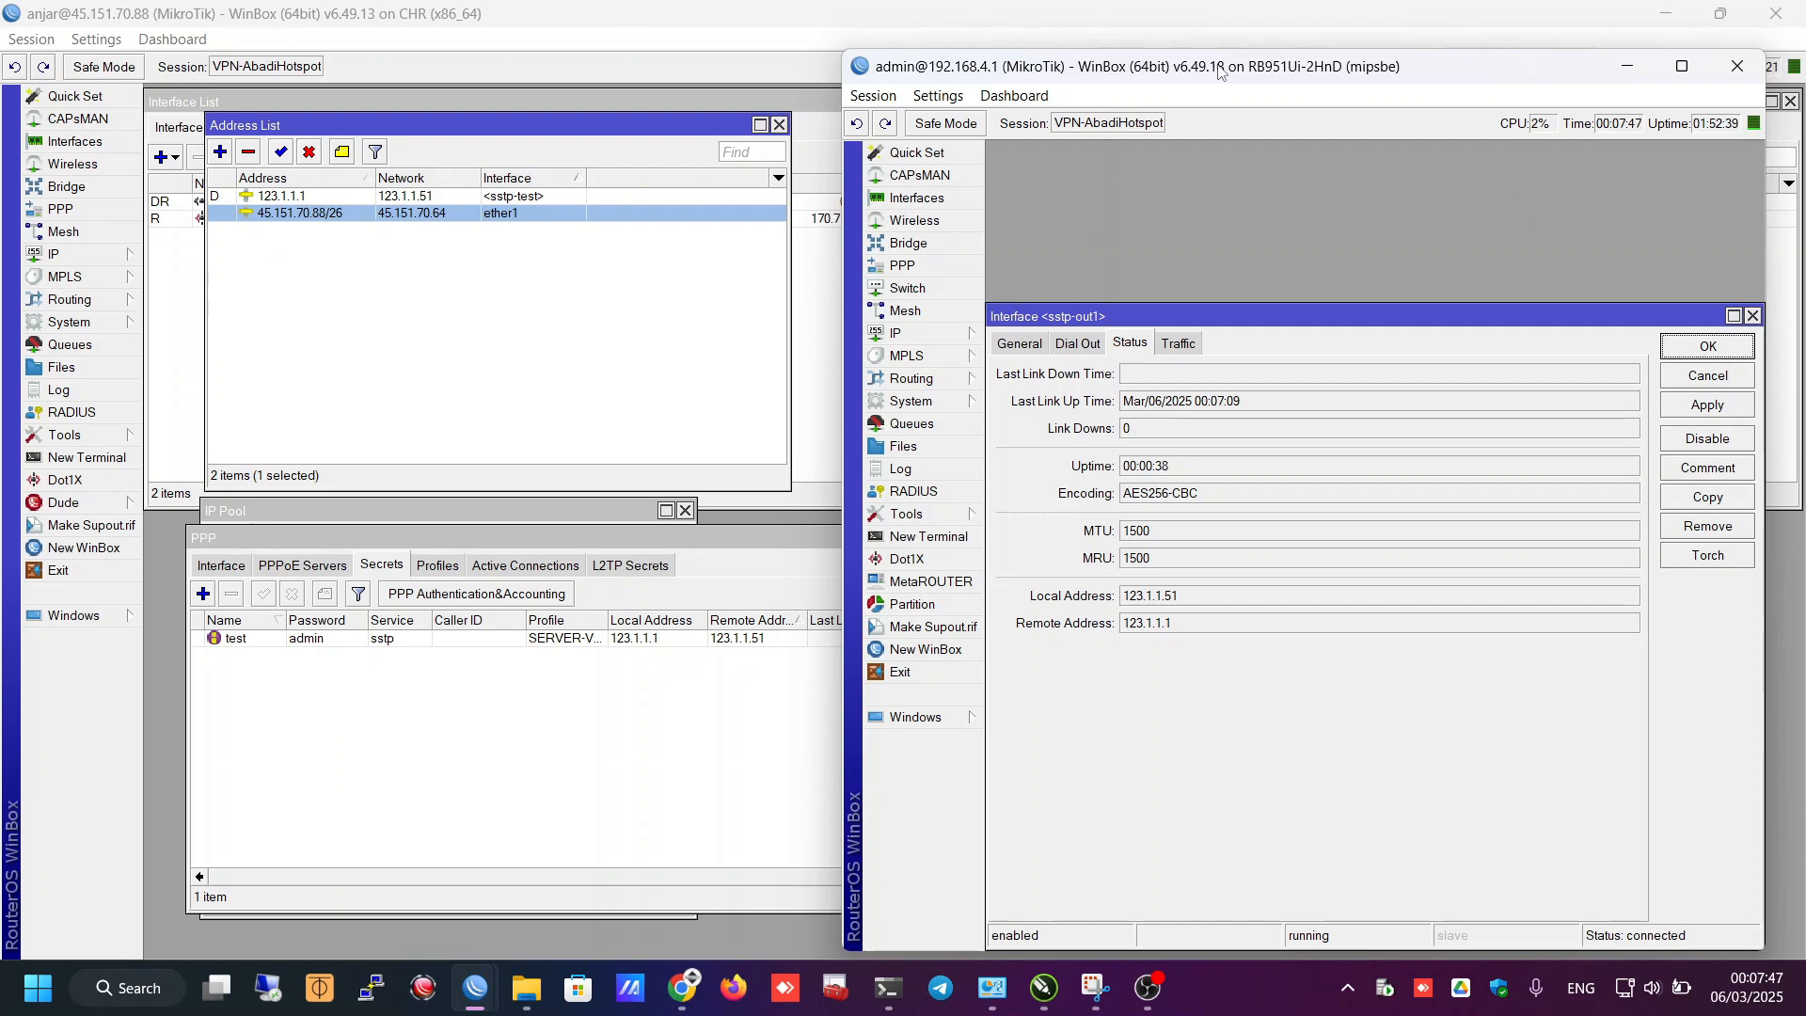
- From the client router's terminal, ping the server's tunnel address 123.1.1.1
drag(1218, 64, 1221, 45)
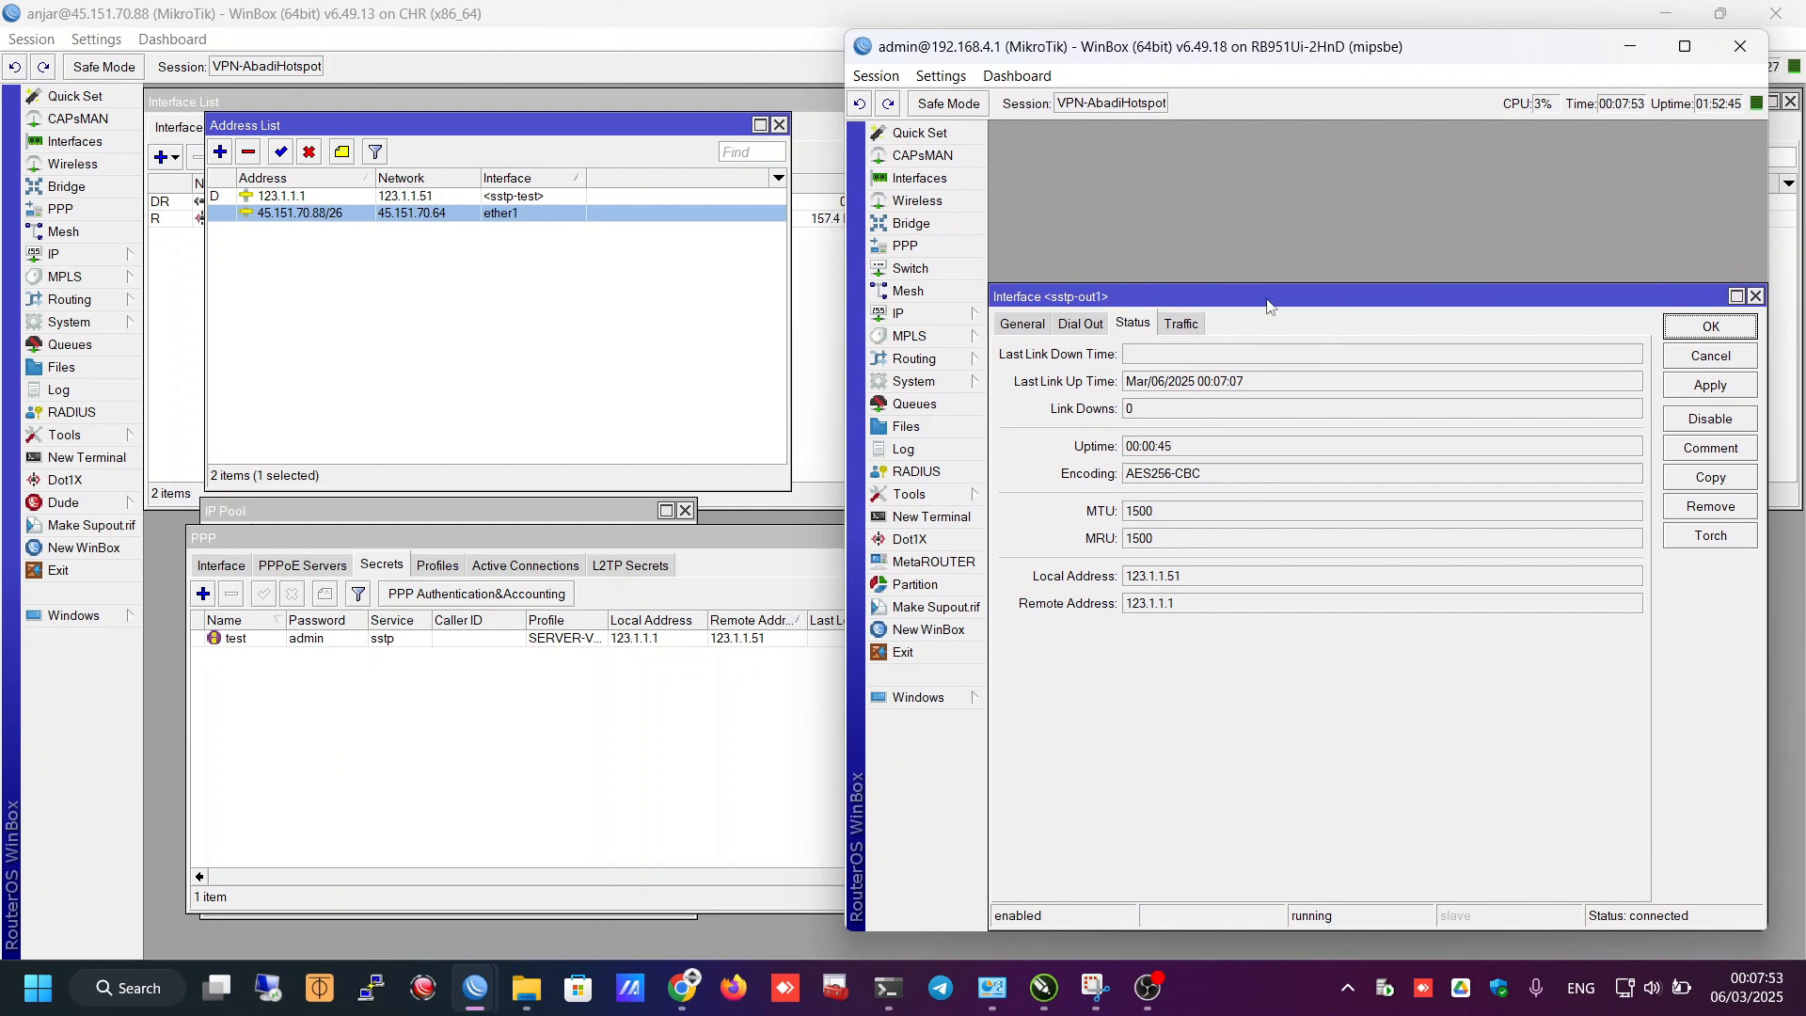
drag(1271, 299, 1282, 171)
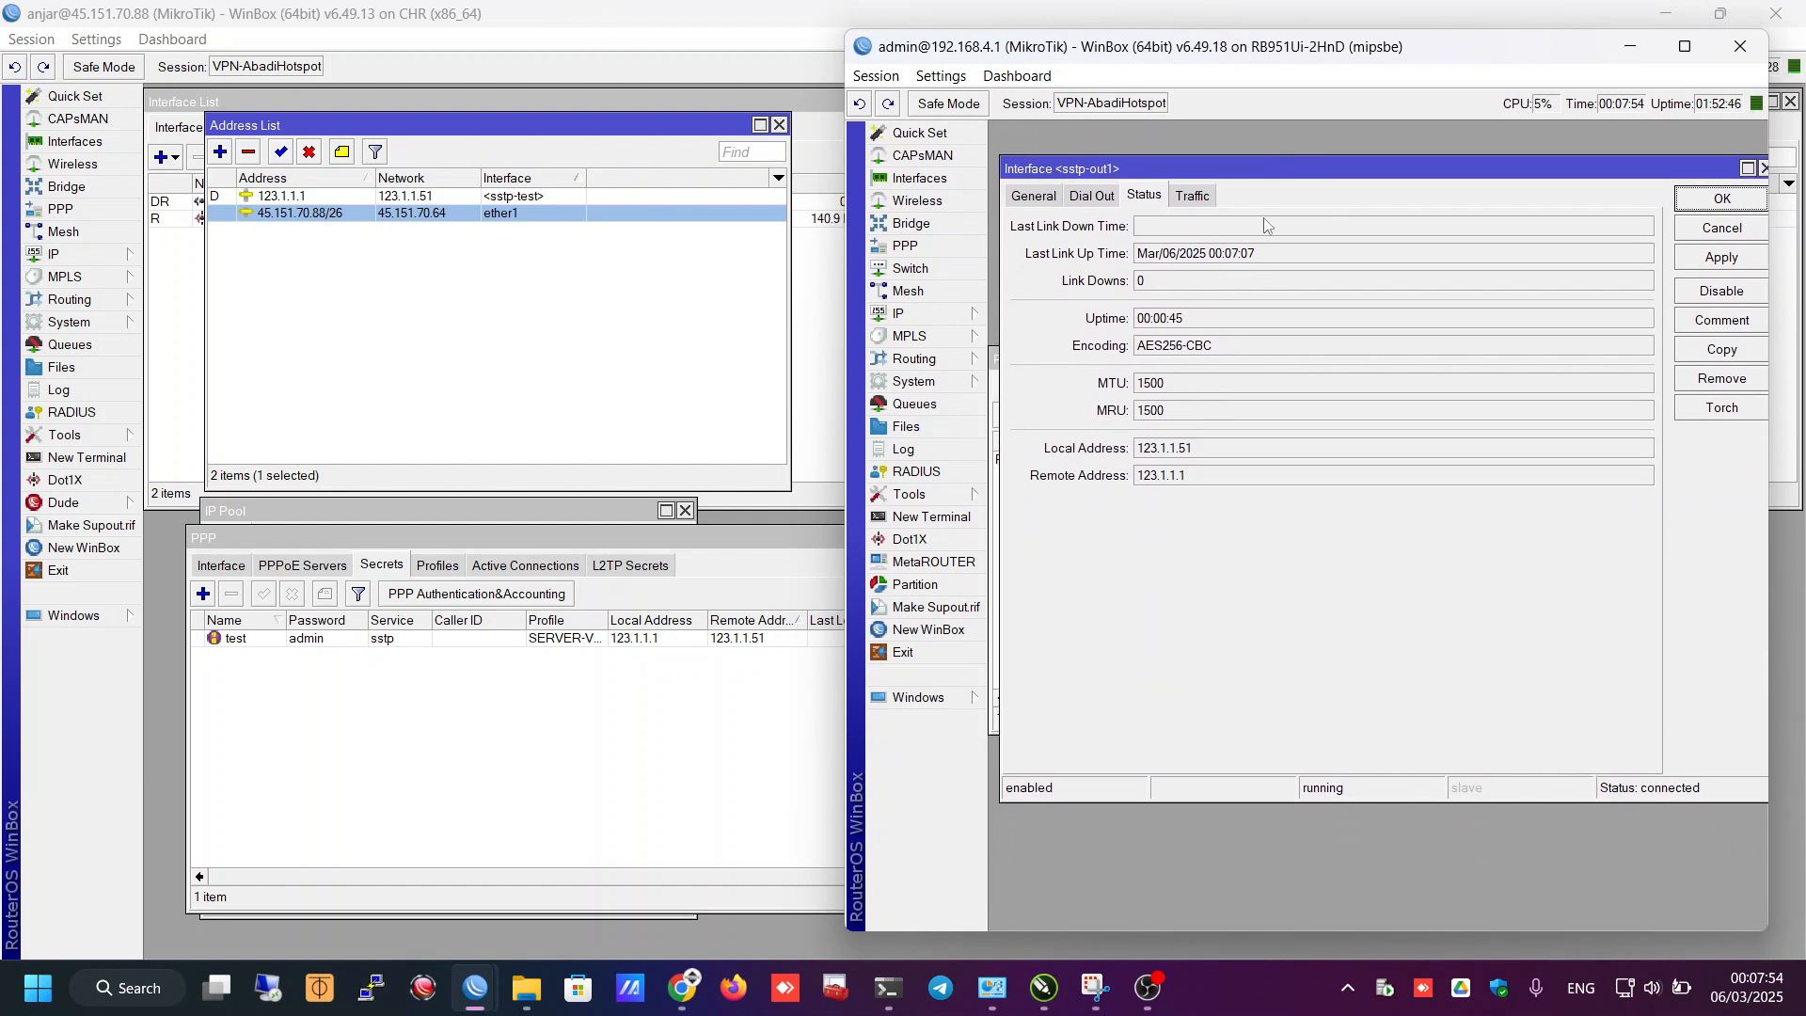
click(931, 517)
text(ping )
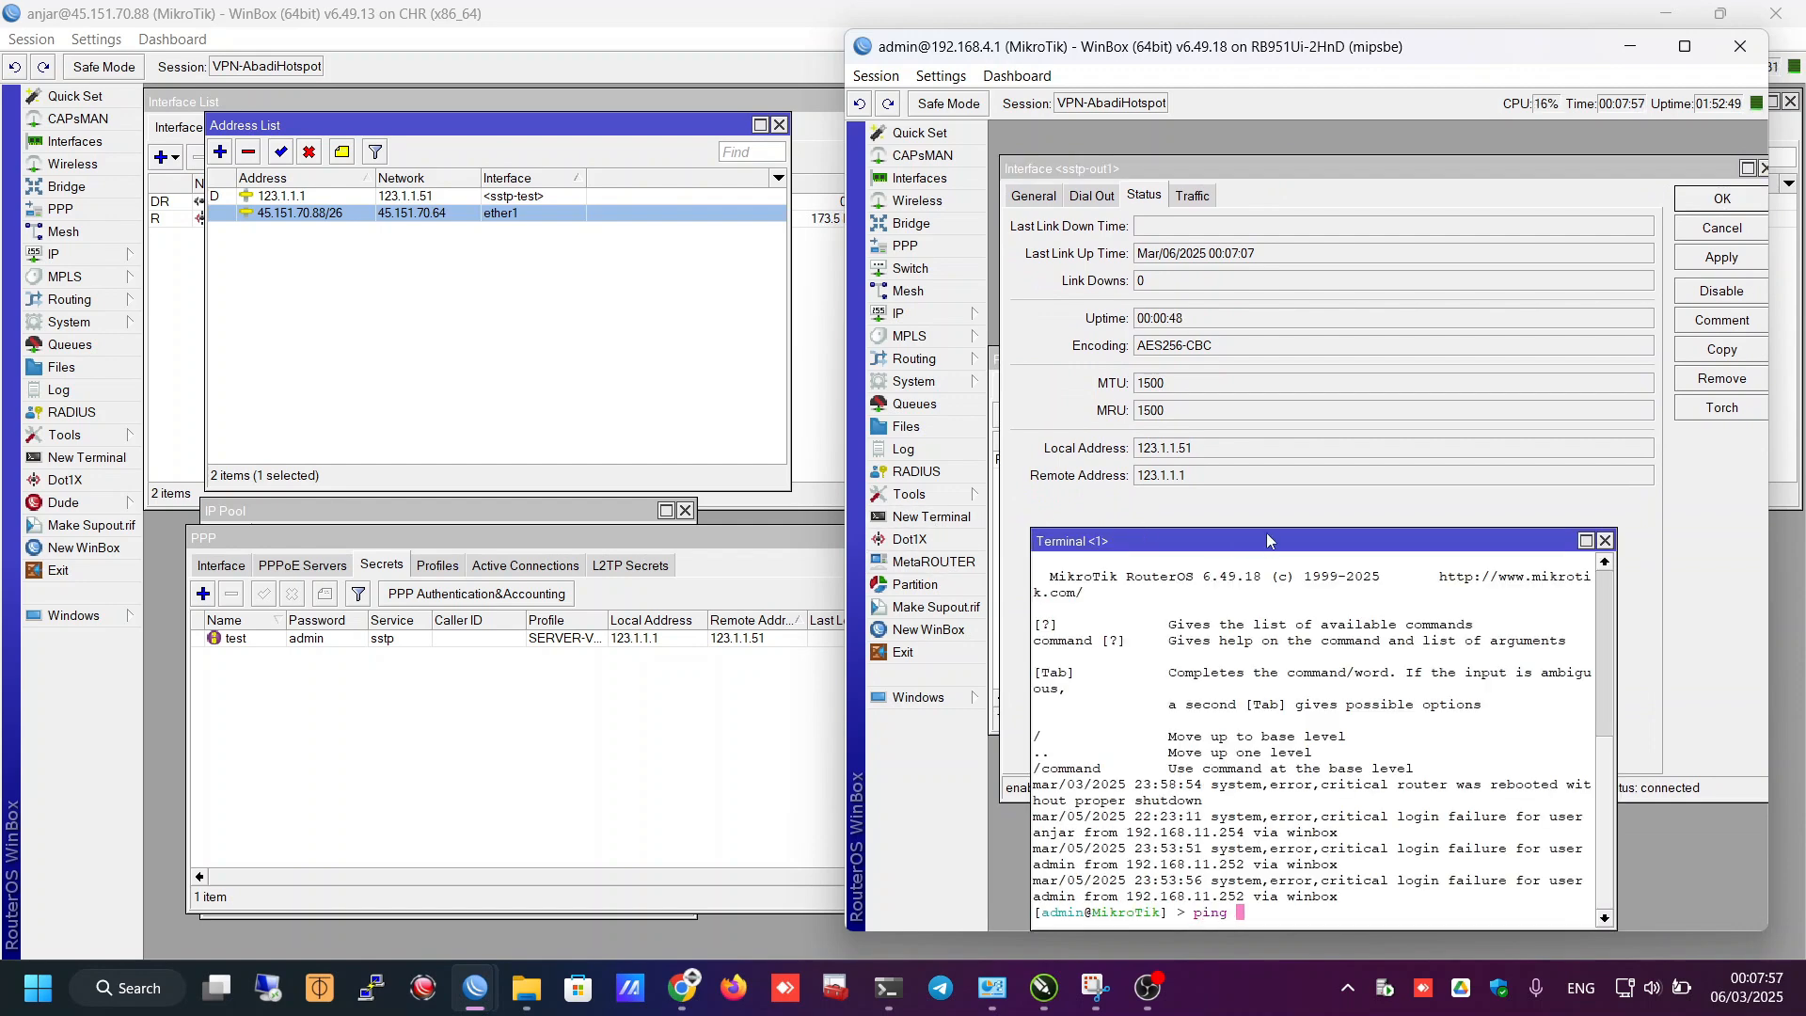
text(172)
key(BackSpace)
text(23.1.1.1)
key(Return)
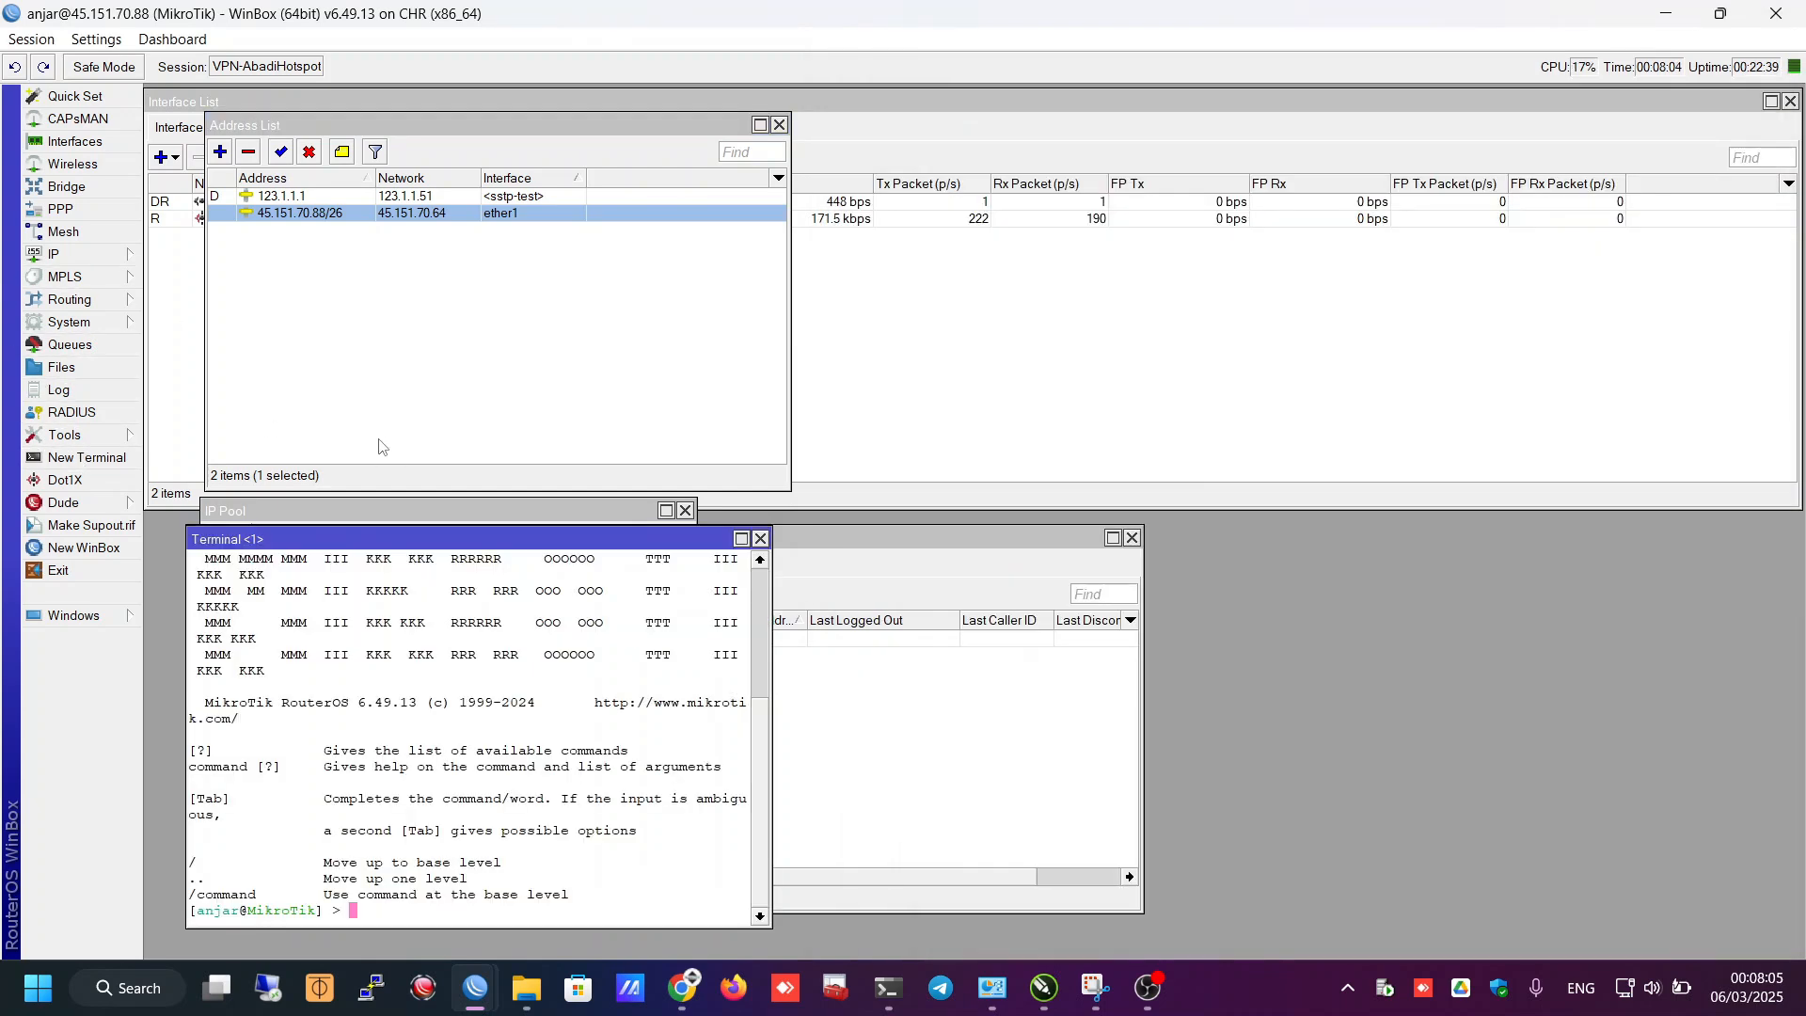
- From the CHR's terminal, ping the client's tunnel address 123.1.1.51
click(84, 457)
text(ping 123.1.1.51)
key(Return)
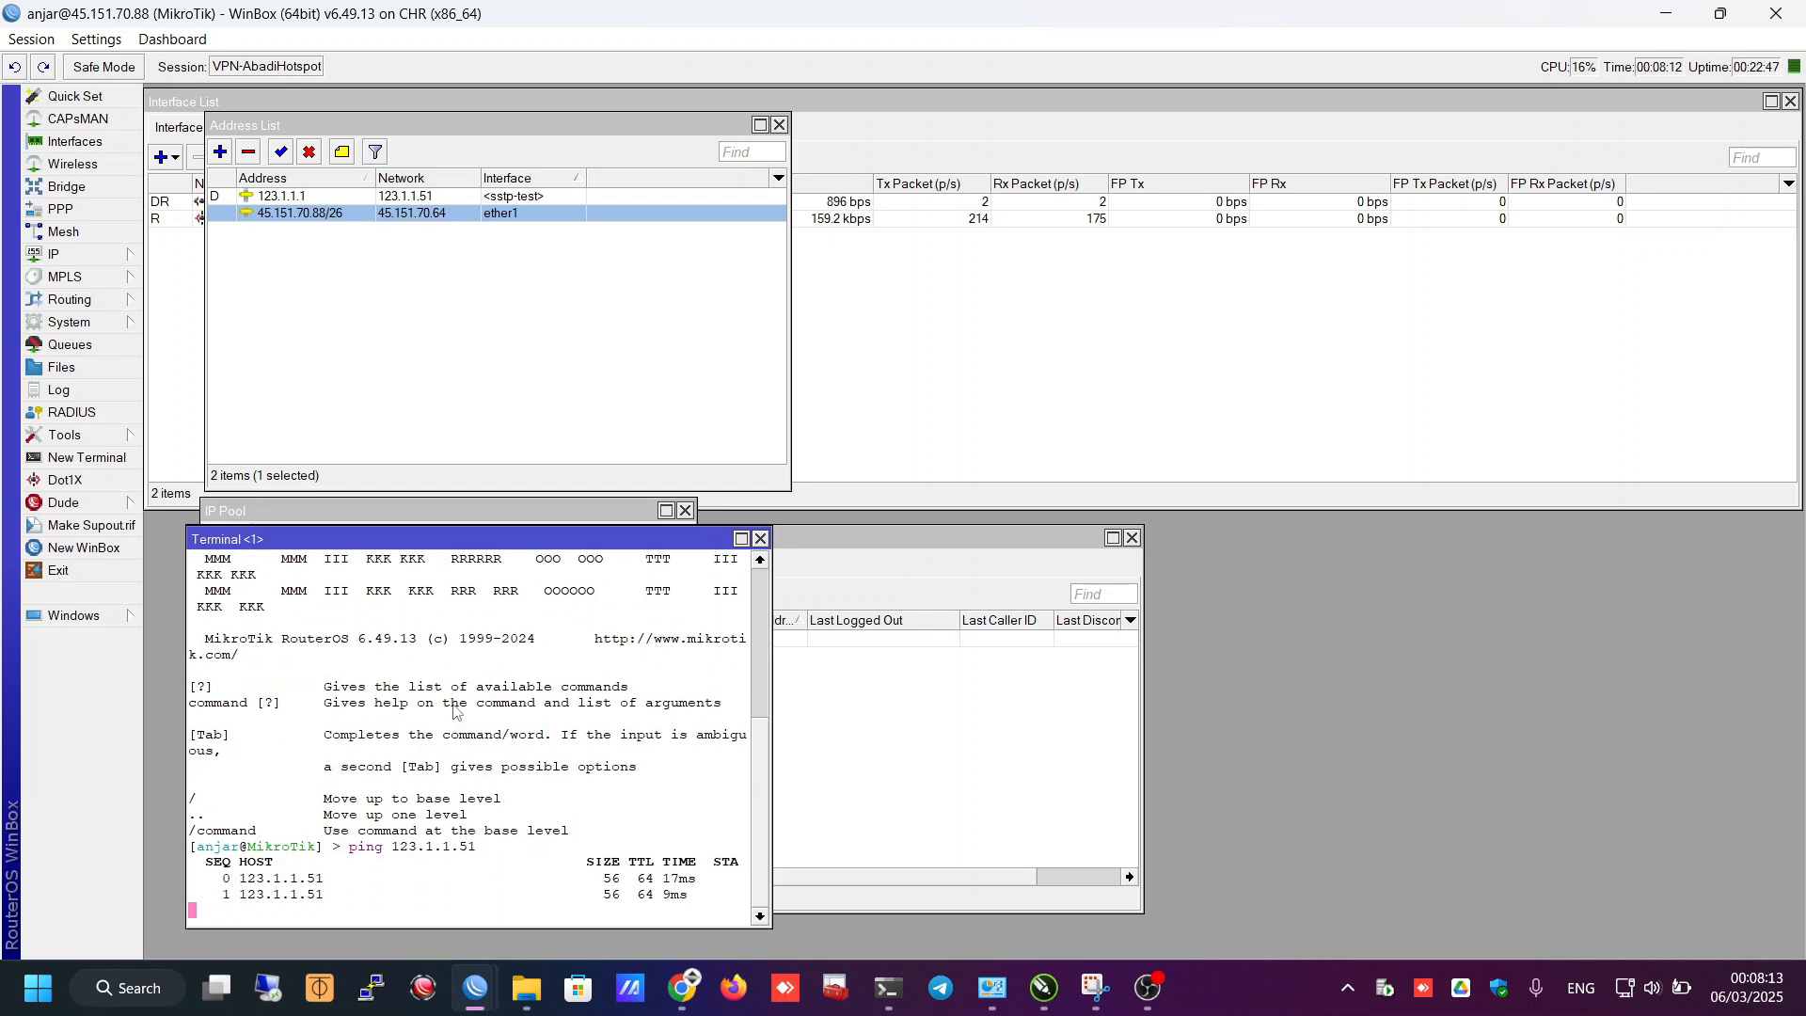
key(alt+Tab)
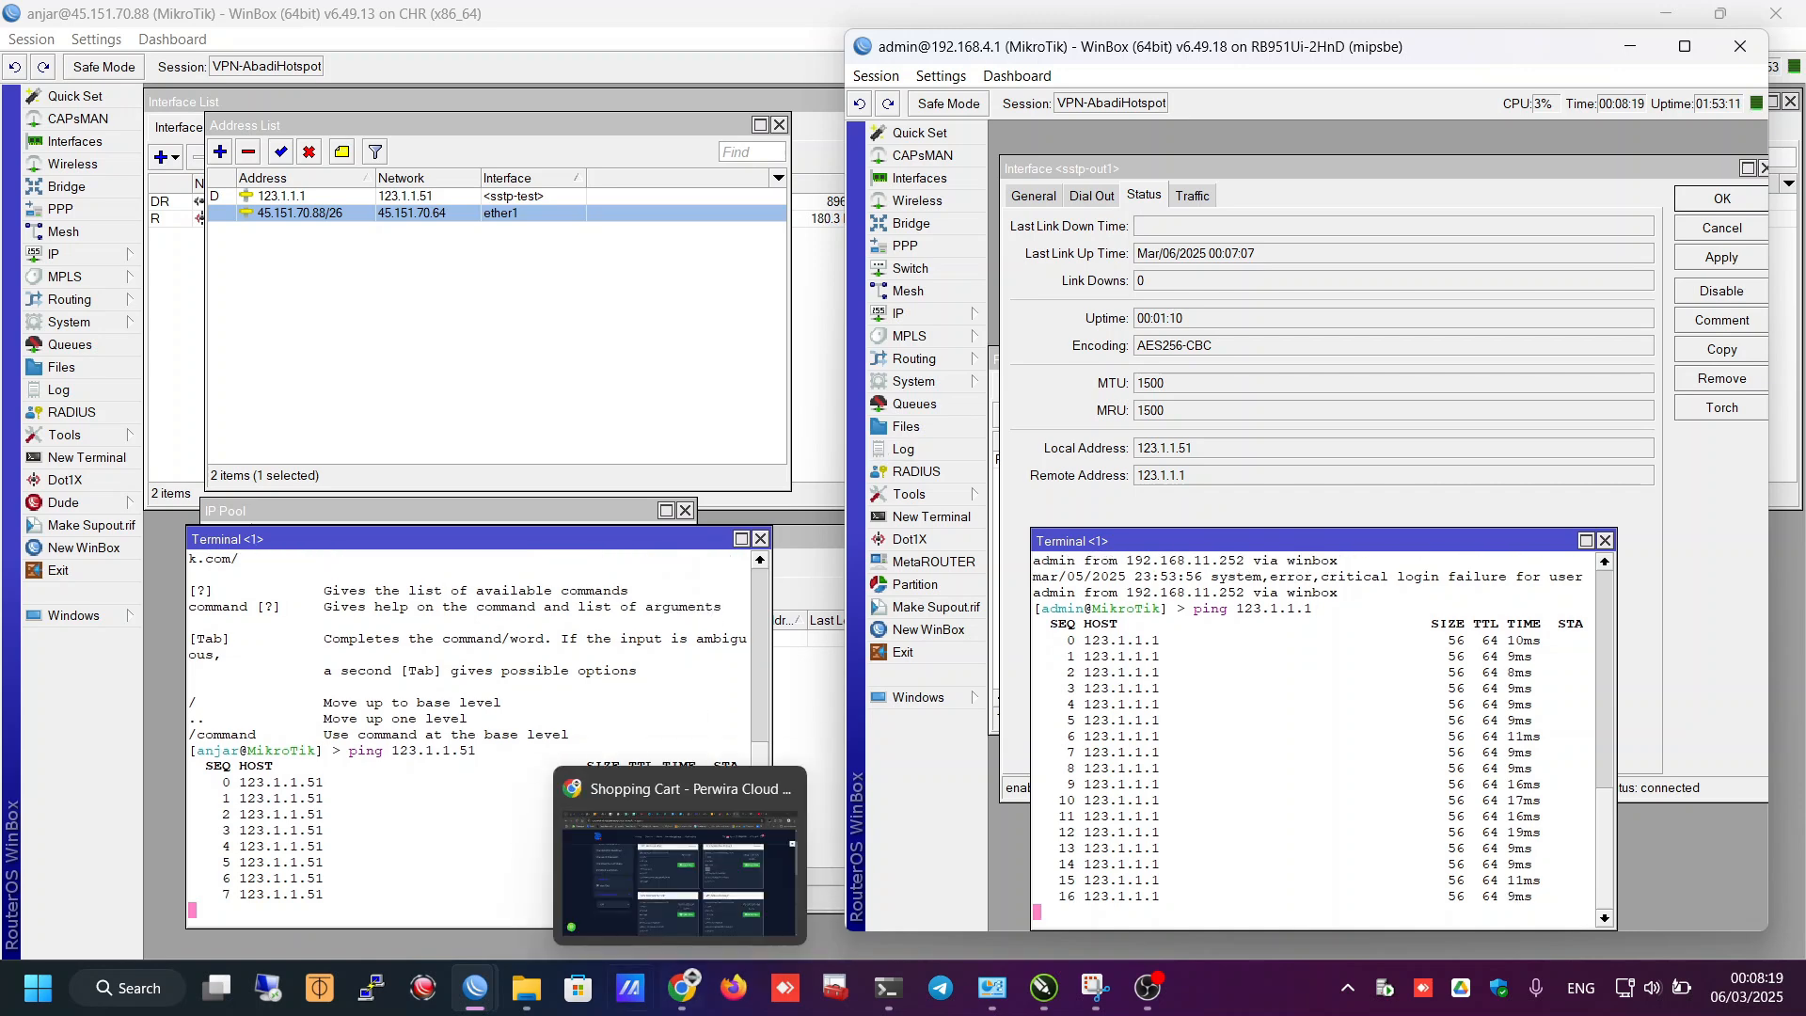
click(1042, 988)
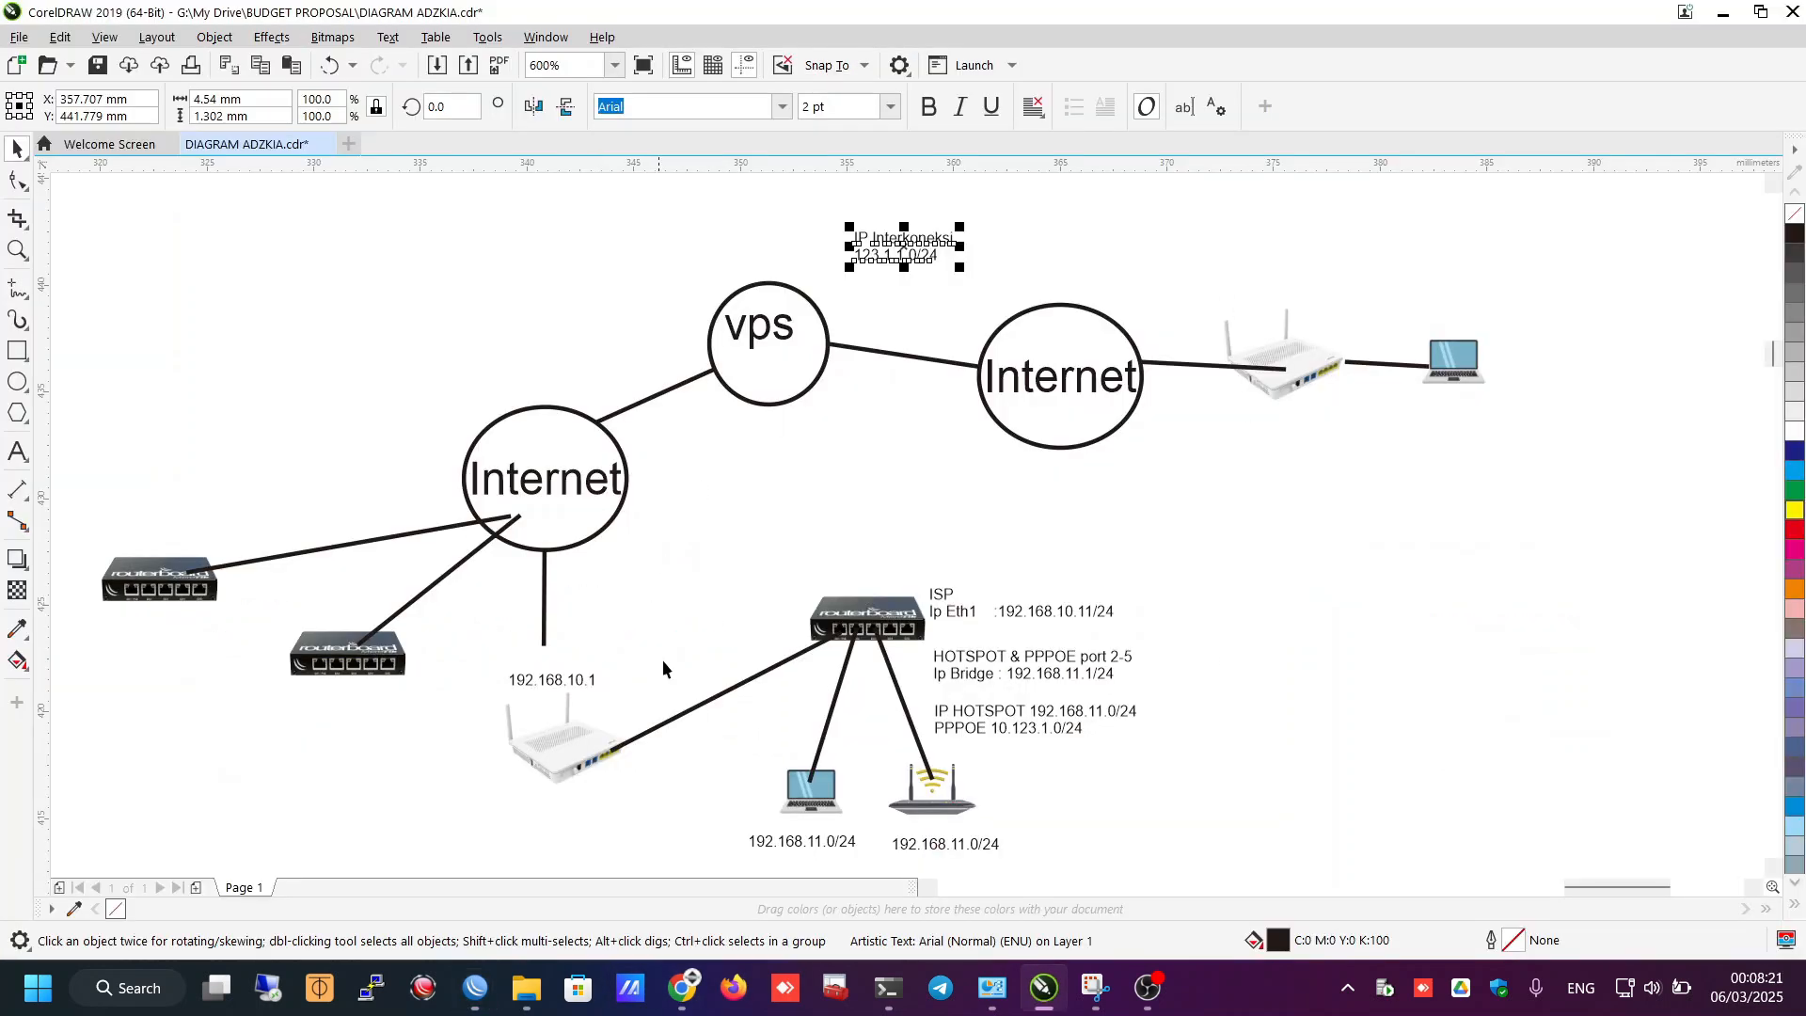
click(883, 613)
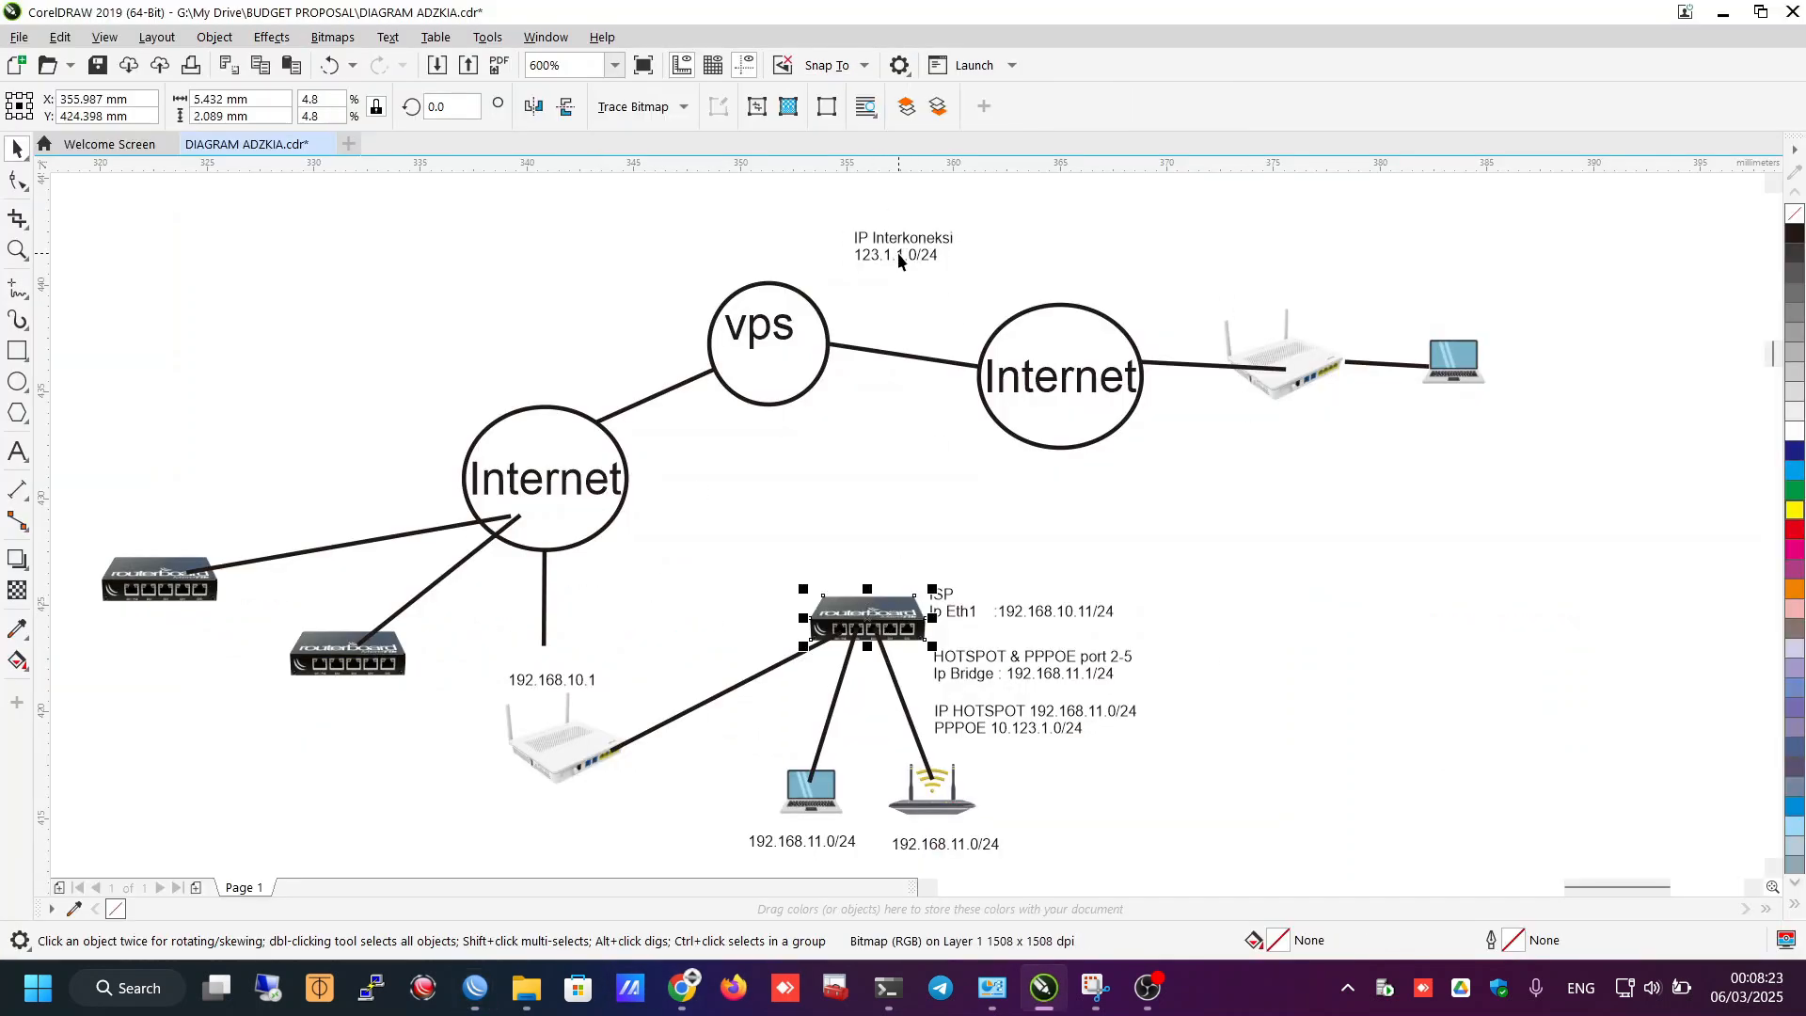
click(867, 616)
click(900, 246)
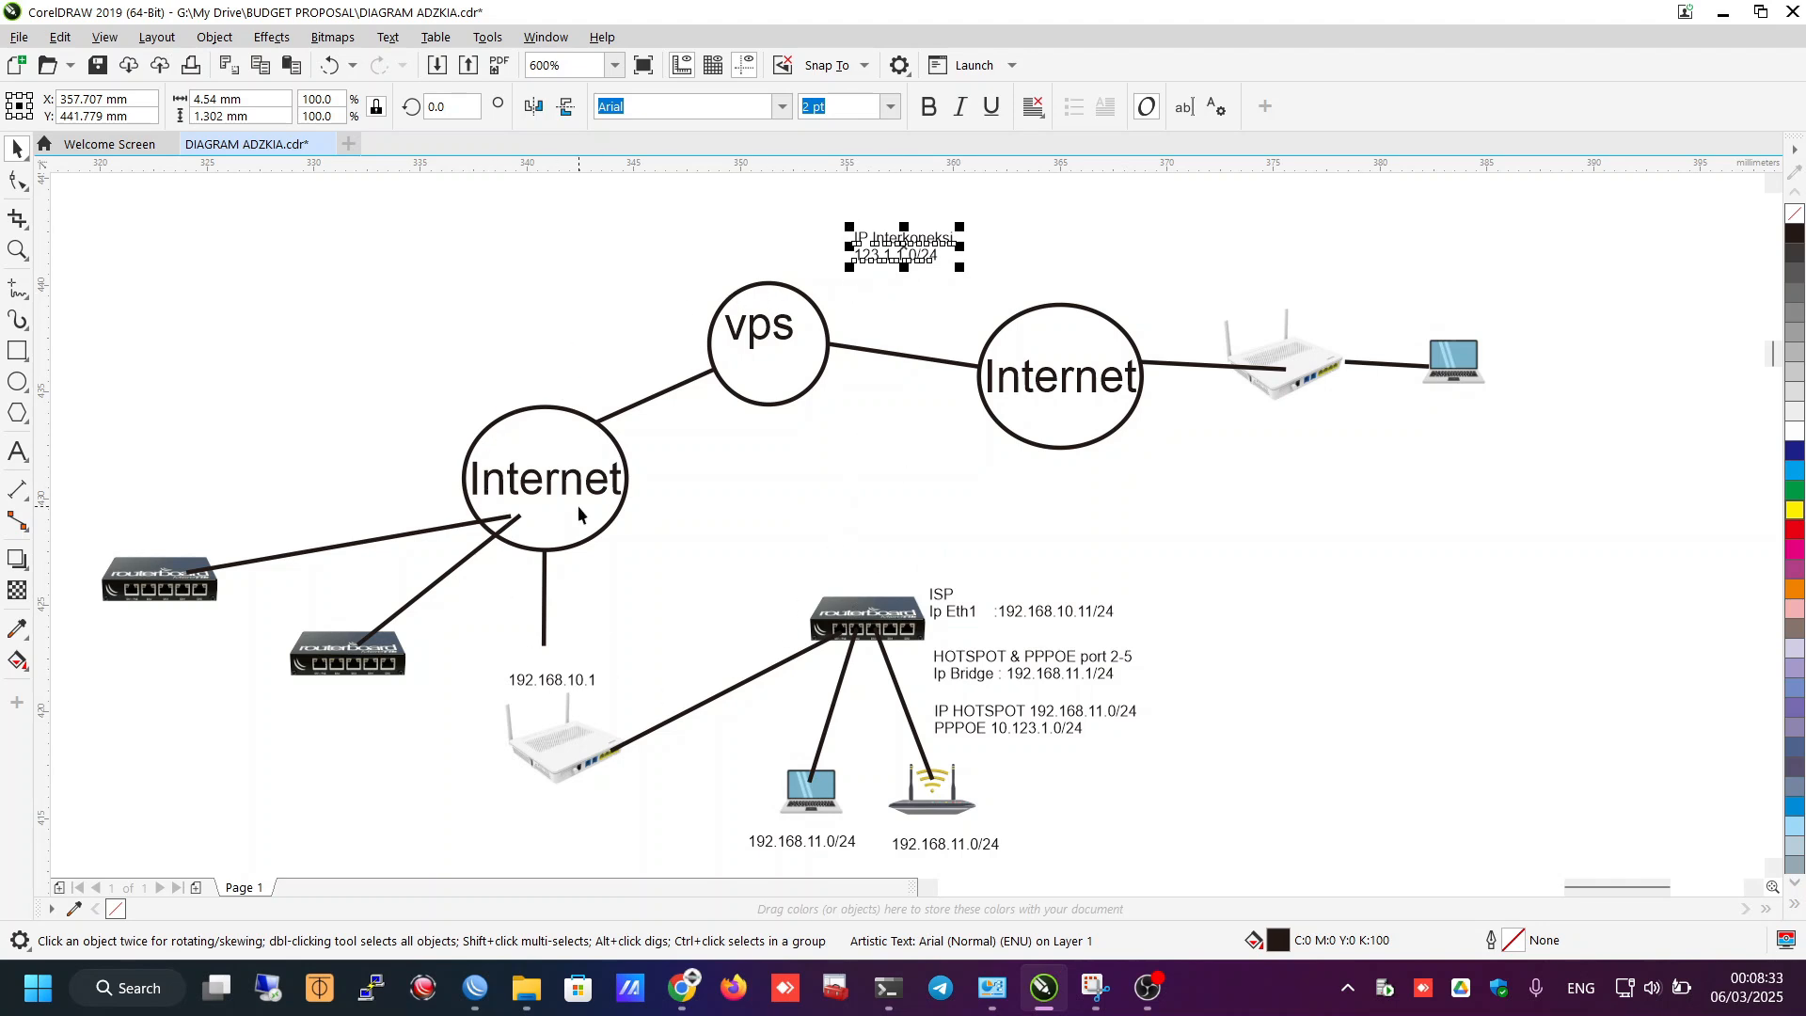
click(1472, 423)
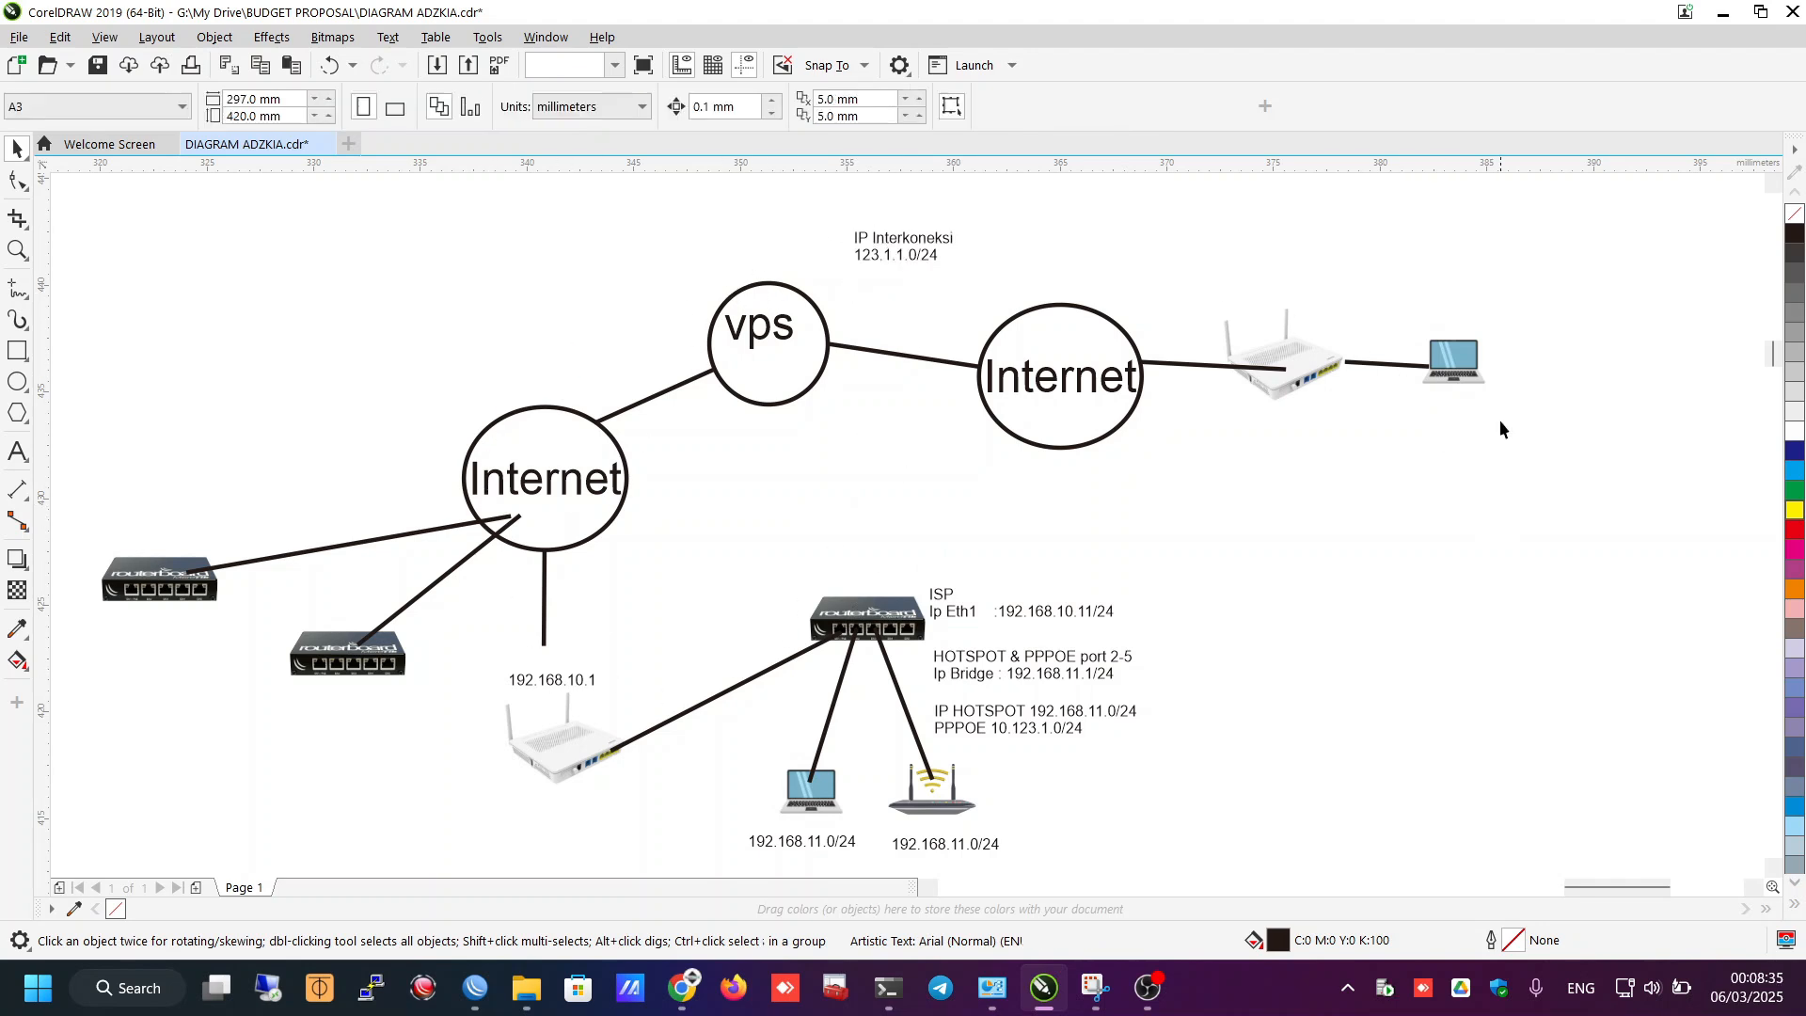
click(1465, 368)
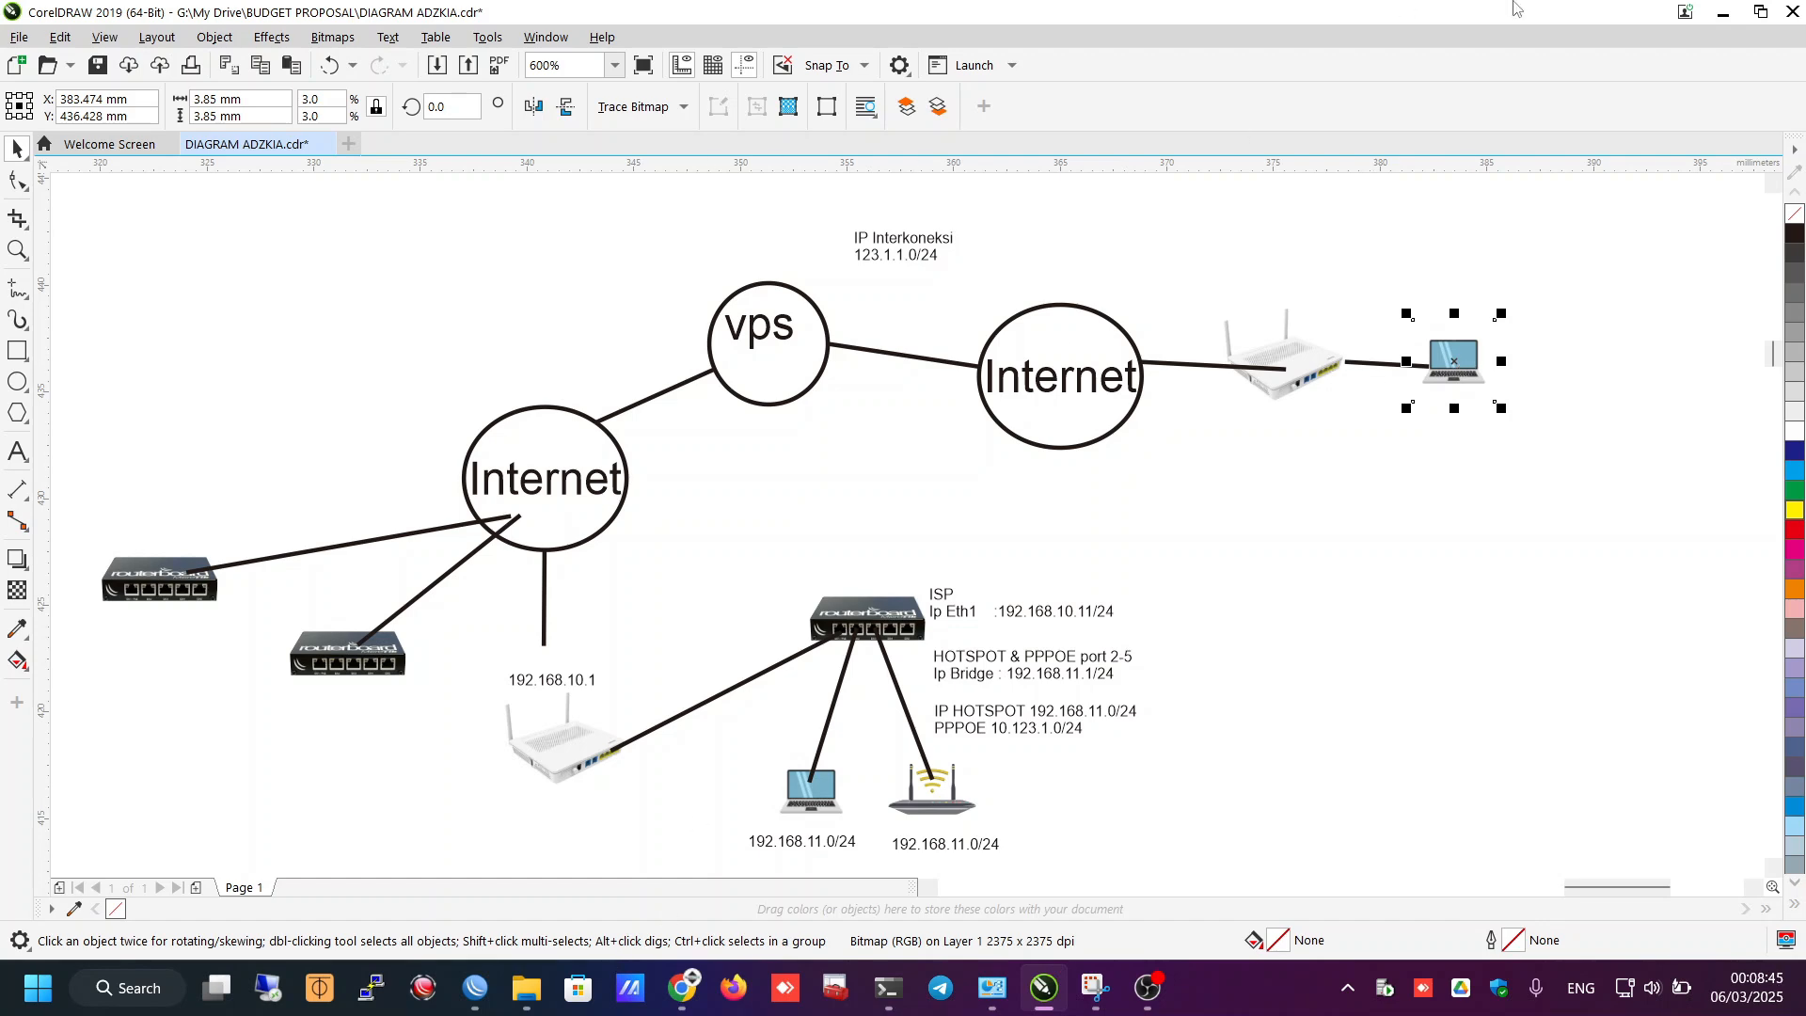
click(1723, 13)
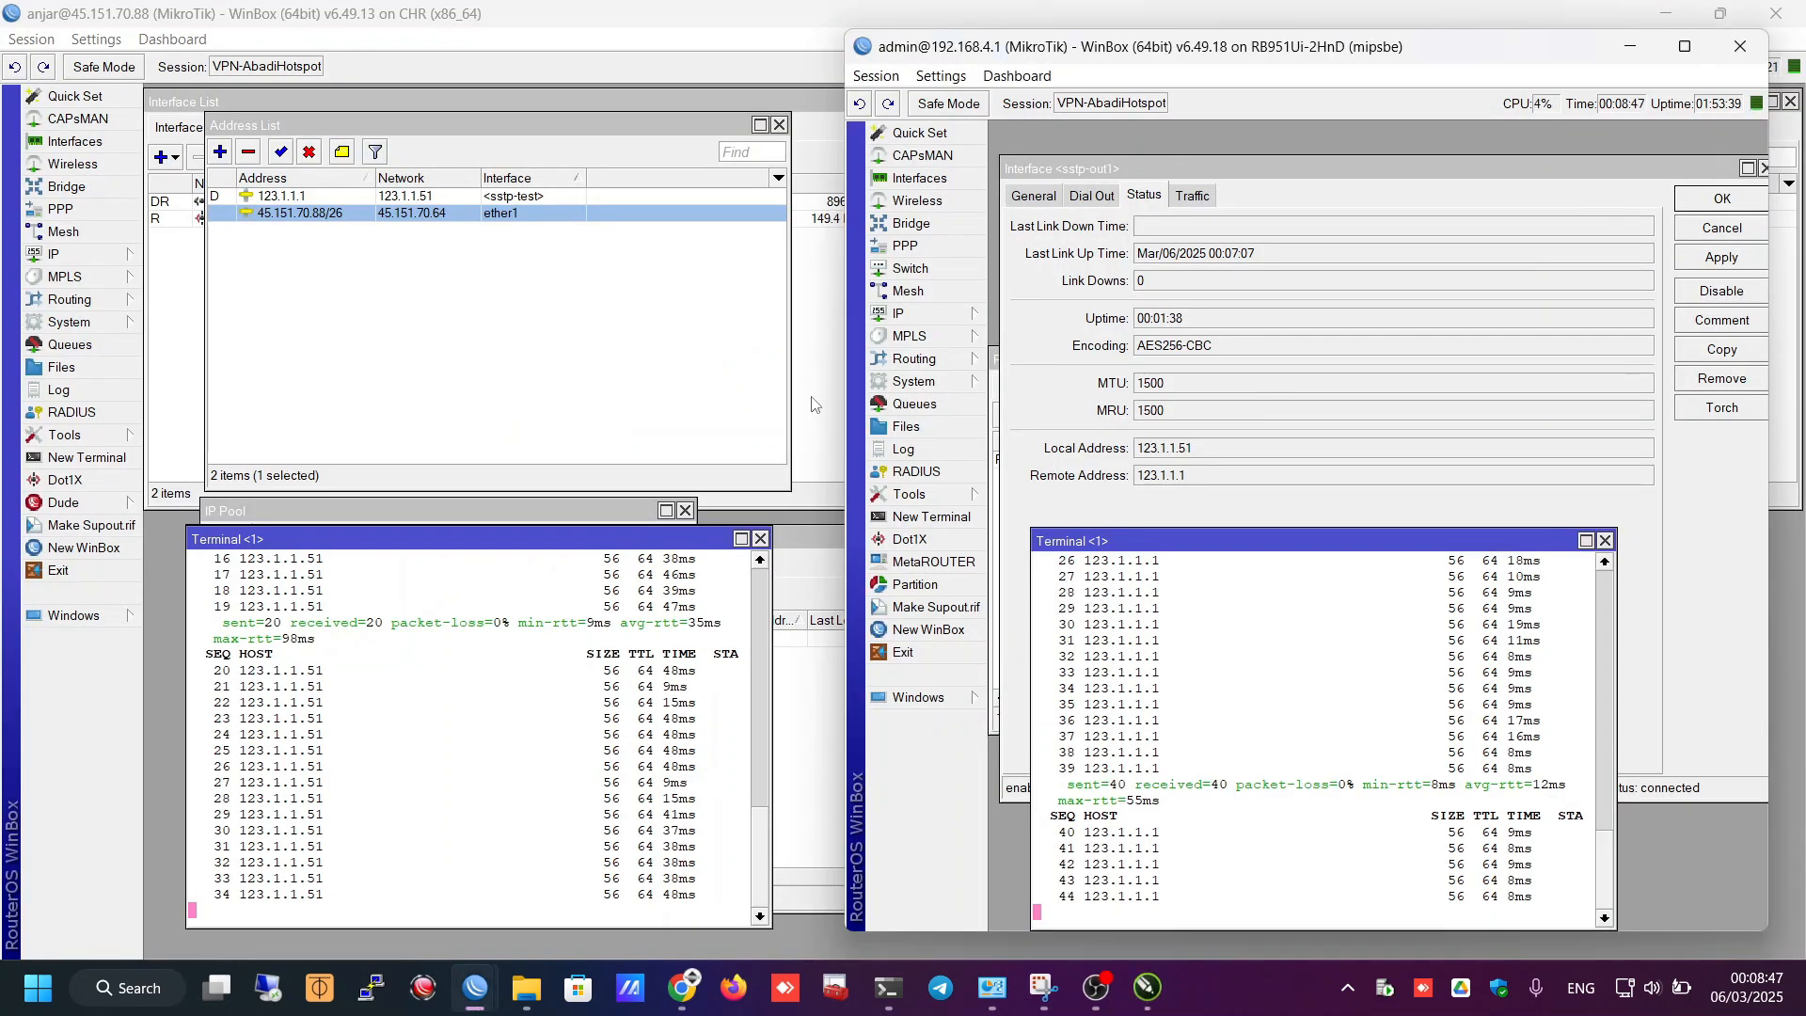
- Open the SERVER-VPS profile from the PPP Profiles list, then make a copy and discard it
click(360, 19)
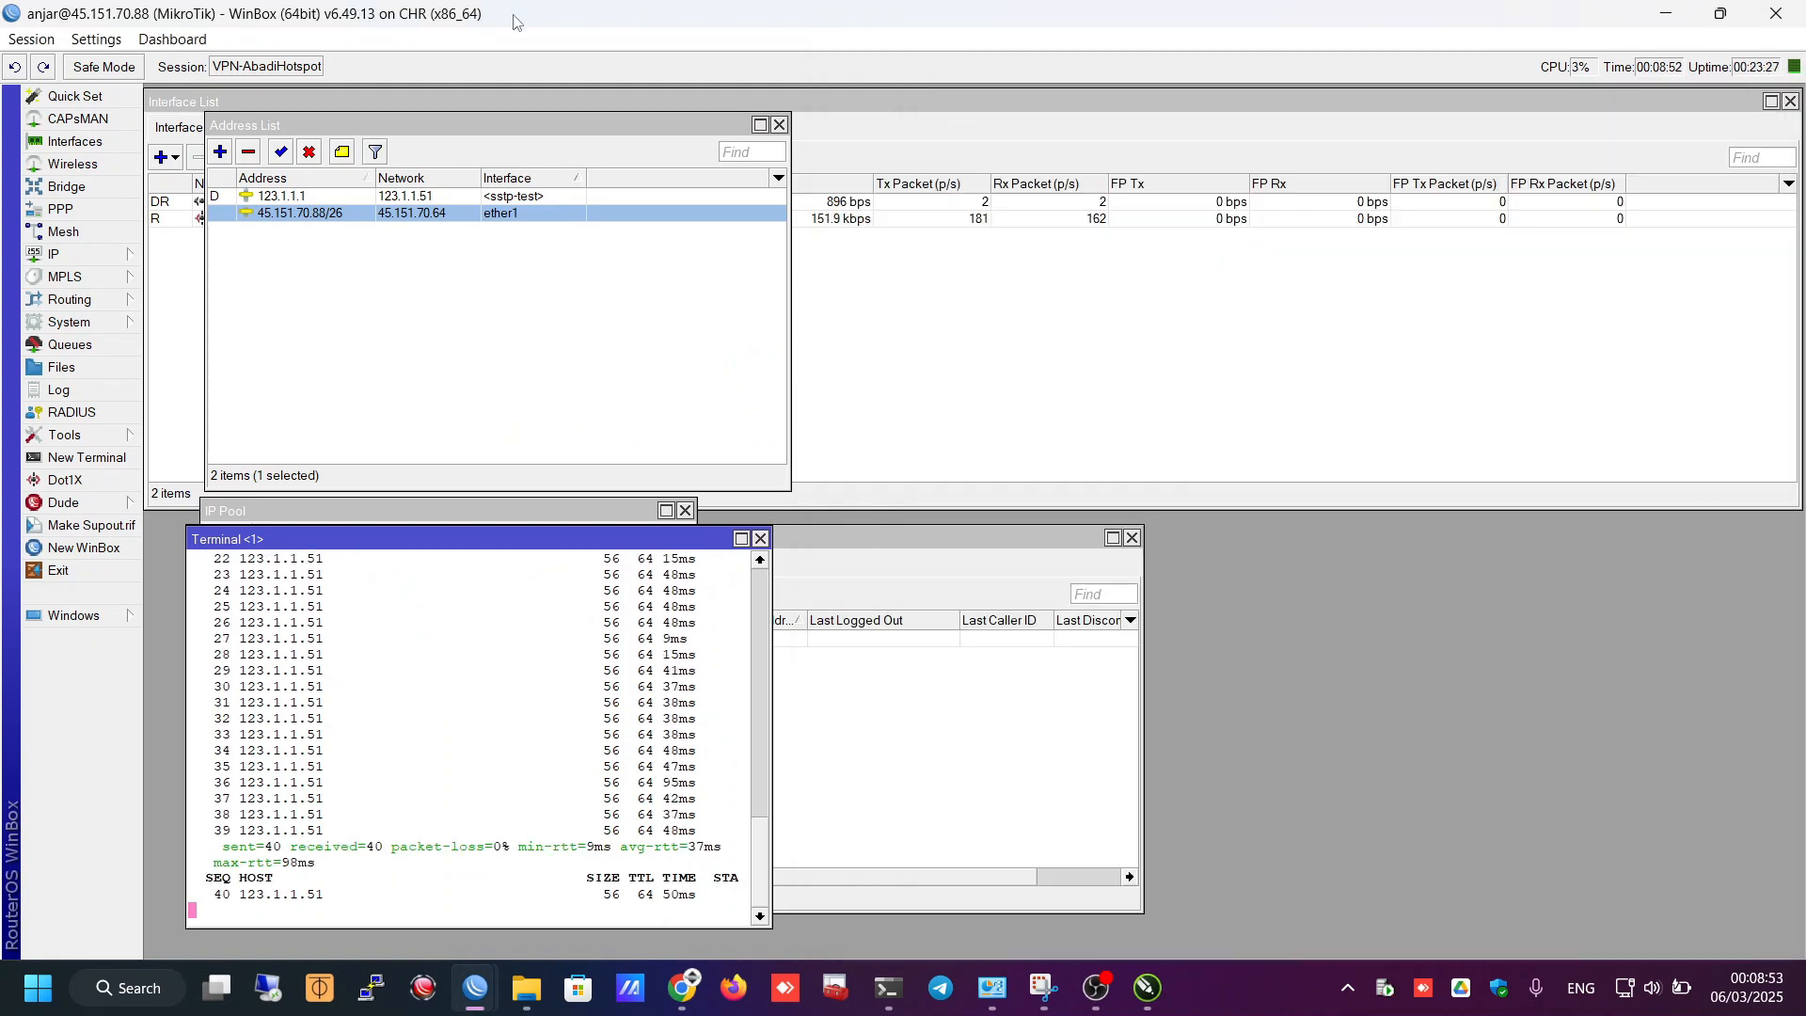
drag(381, 130, 1161, 158)
click(72, 210)
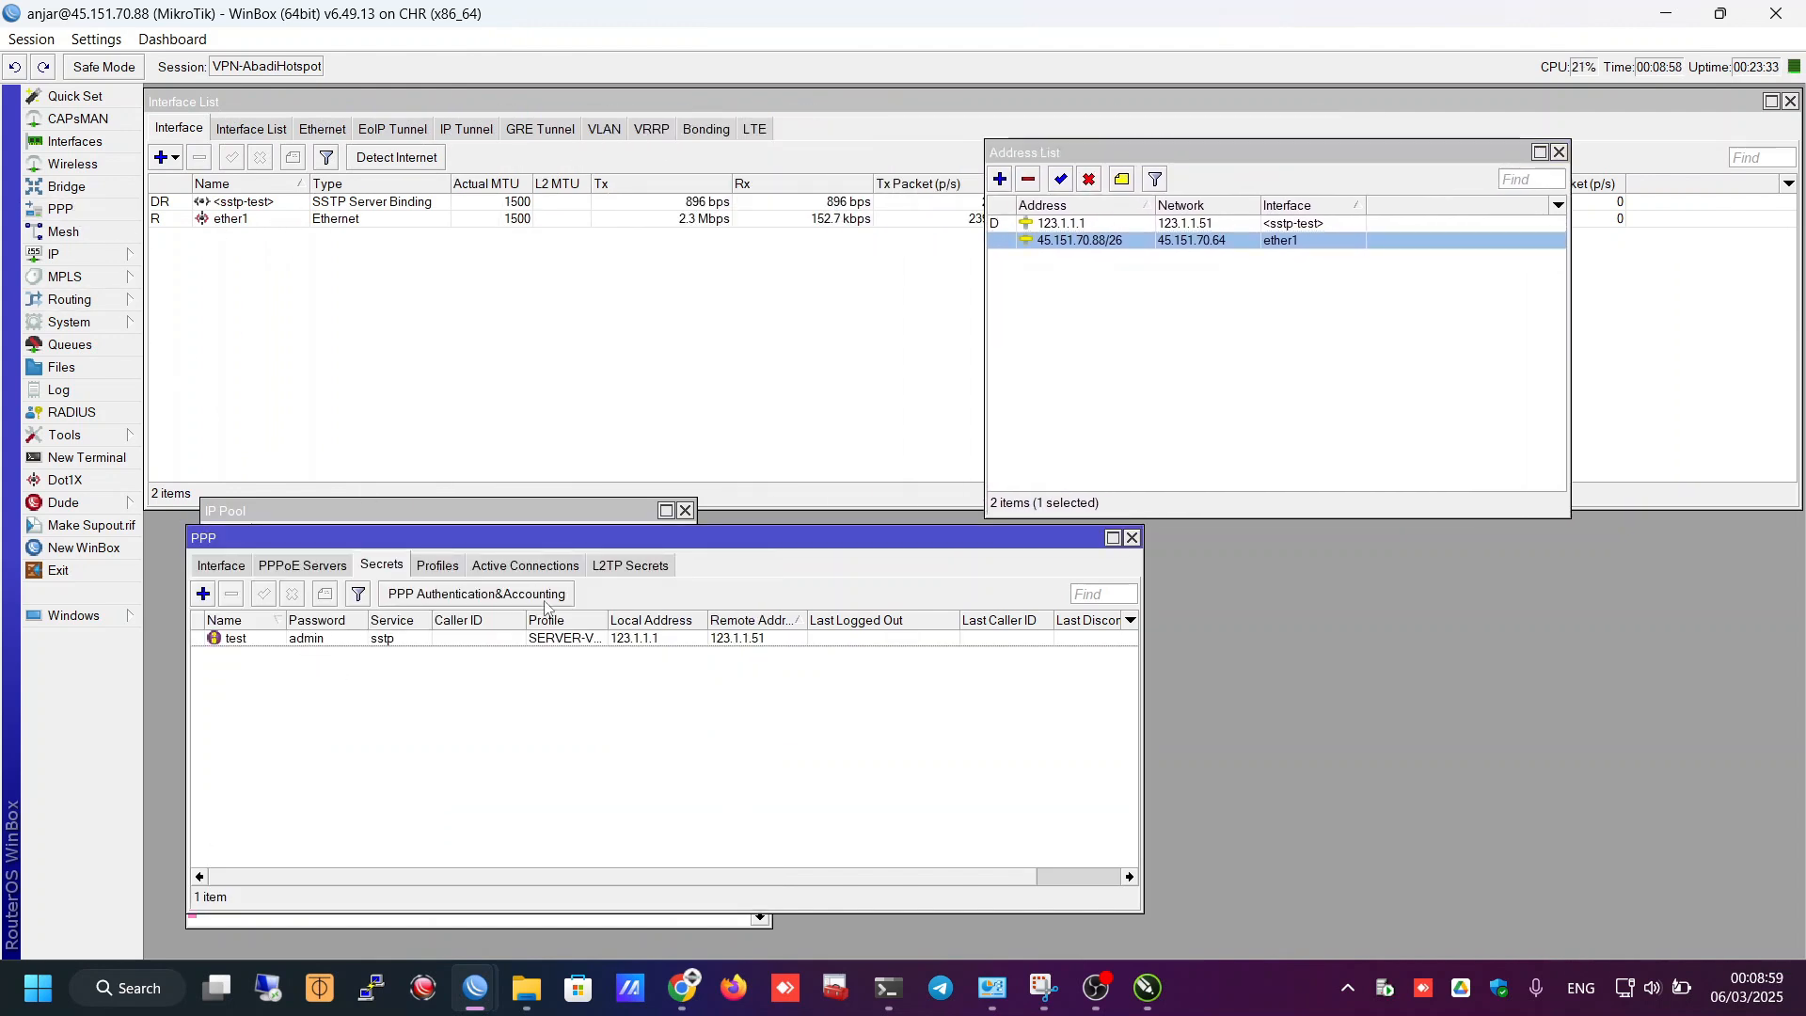
click(439, 565)
double_click(306, 640)
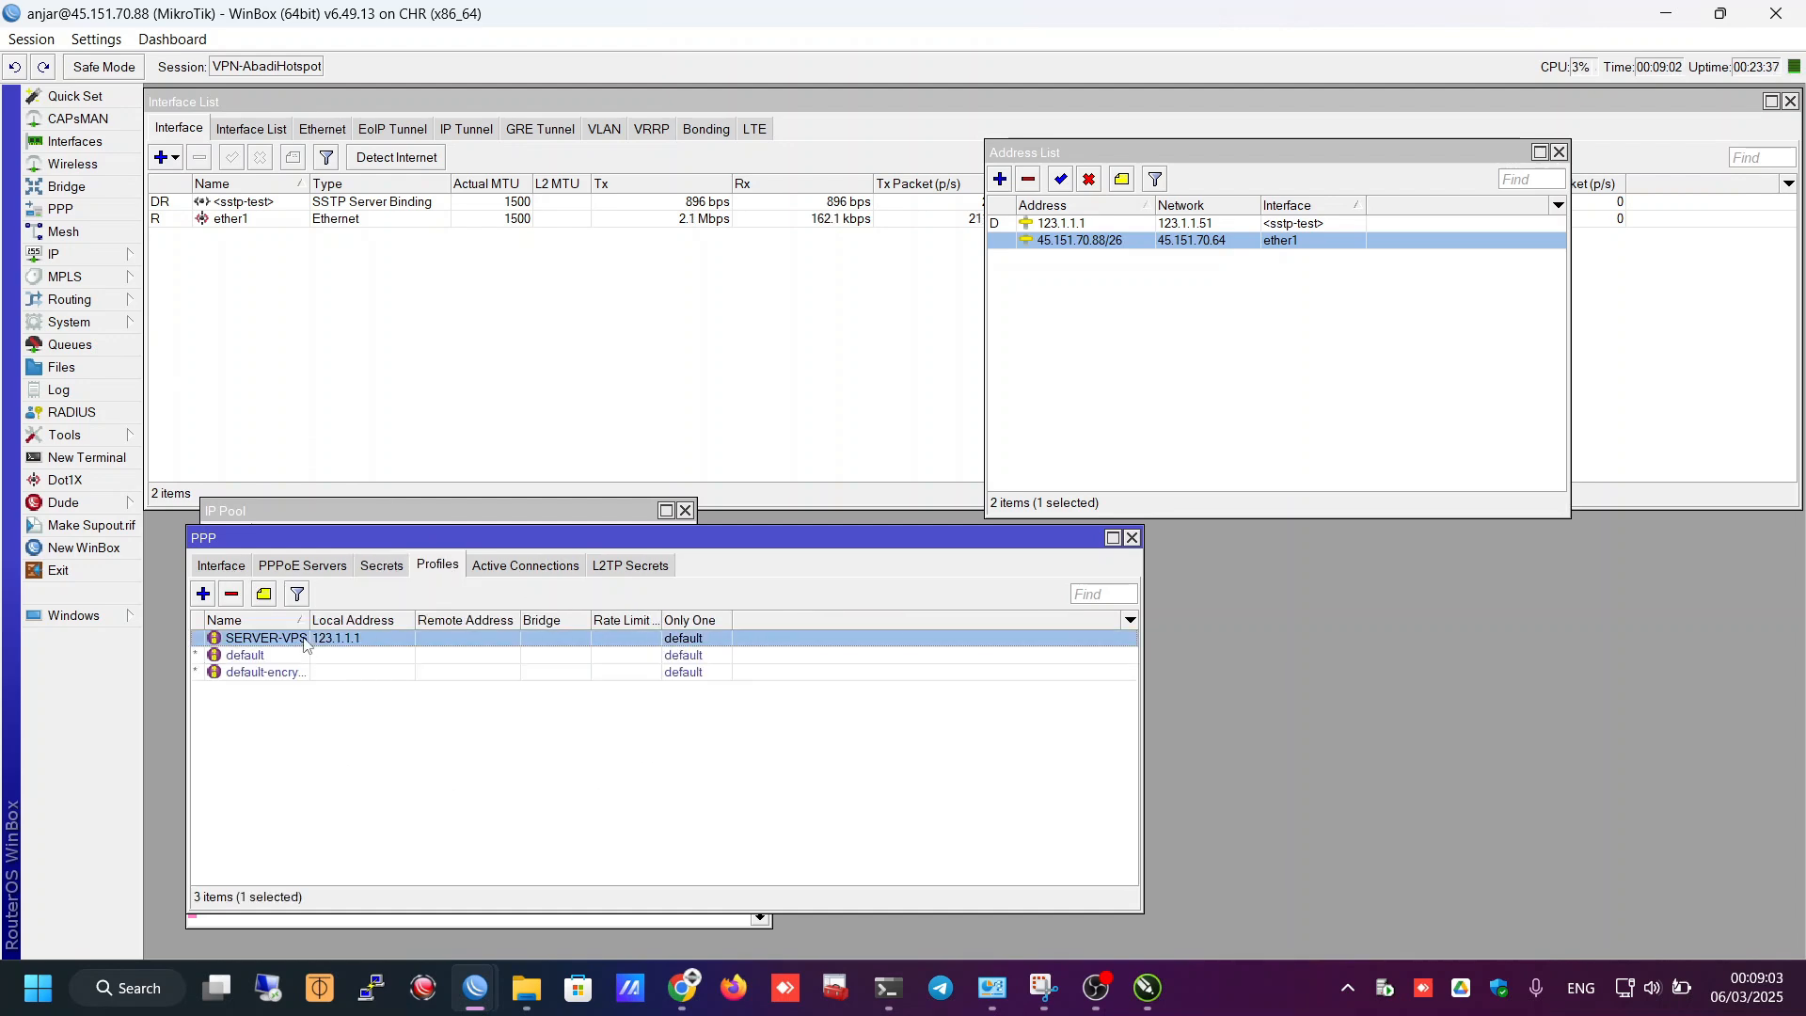
click(1164, 365)
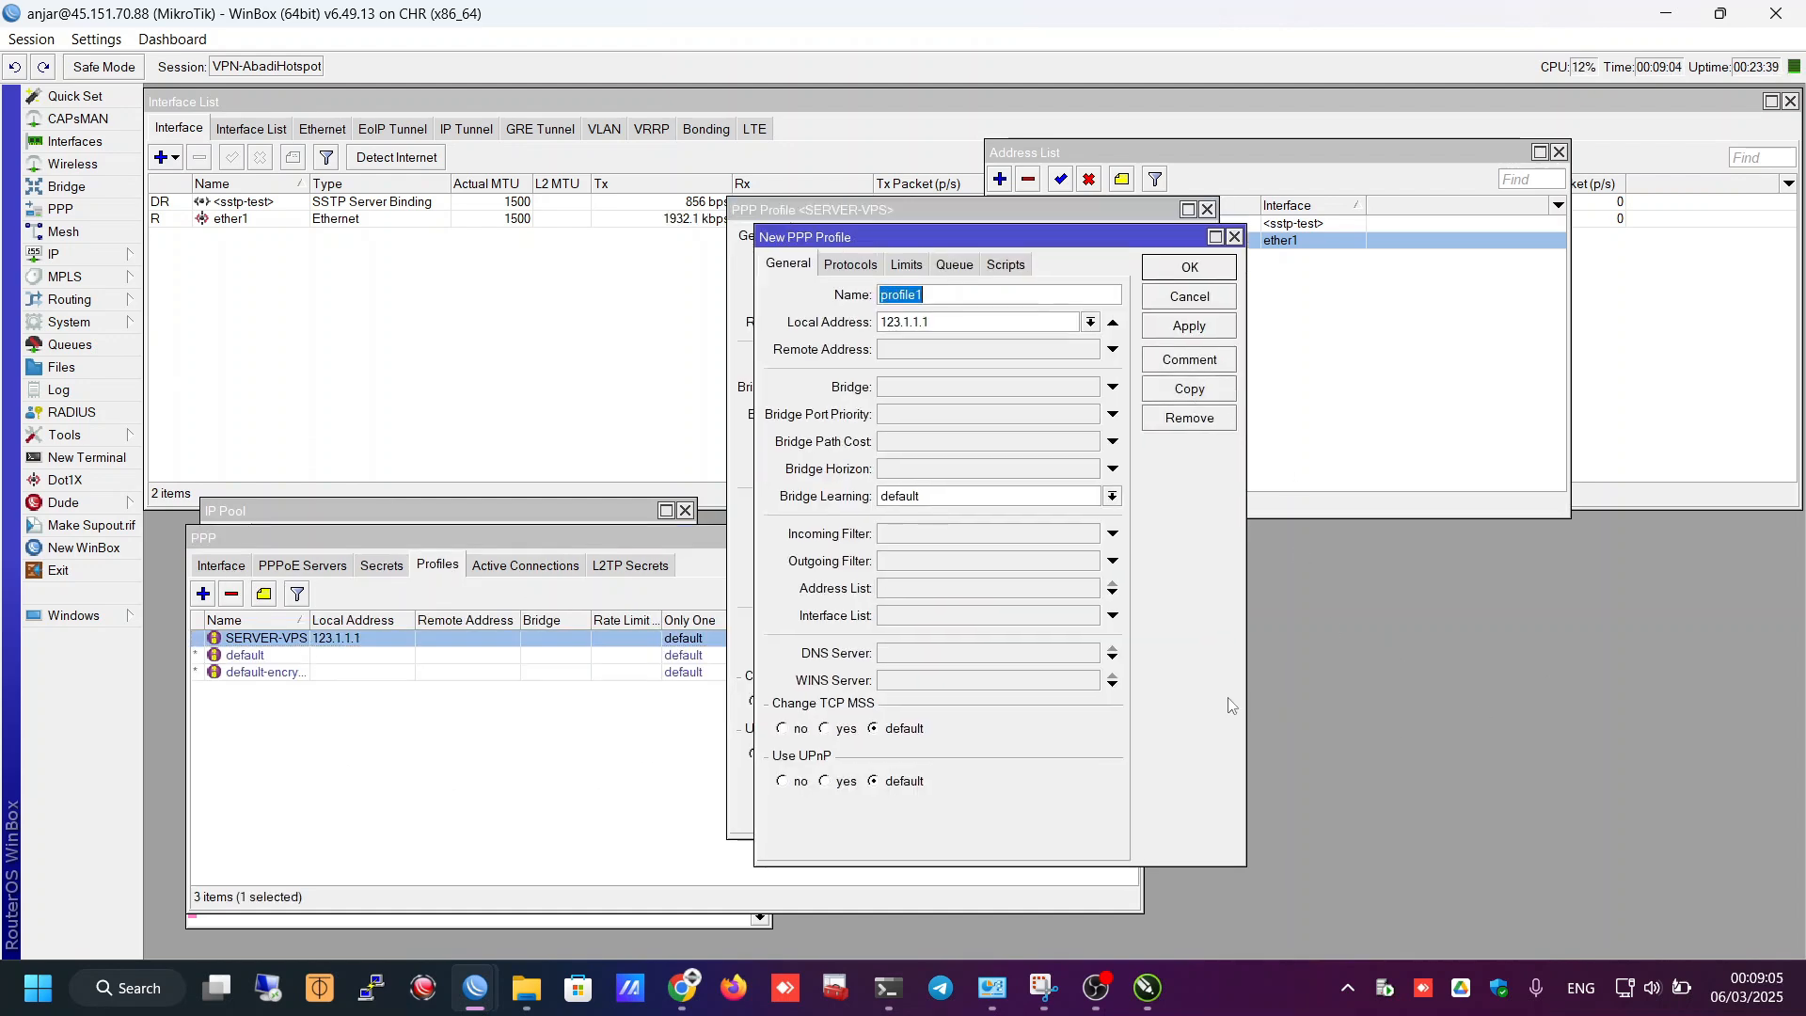
drag(933, 238, 1178, 214)
click(1357, 278)
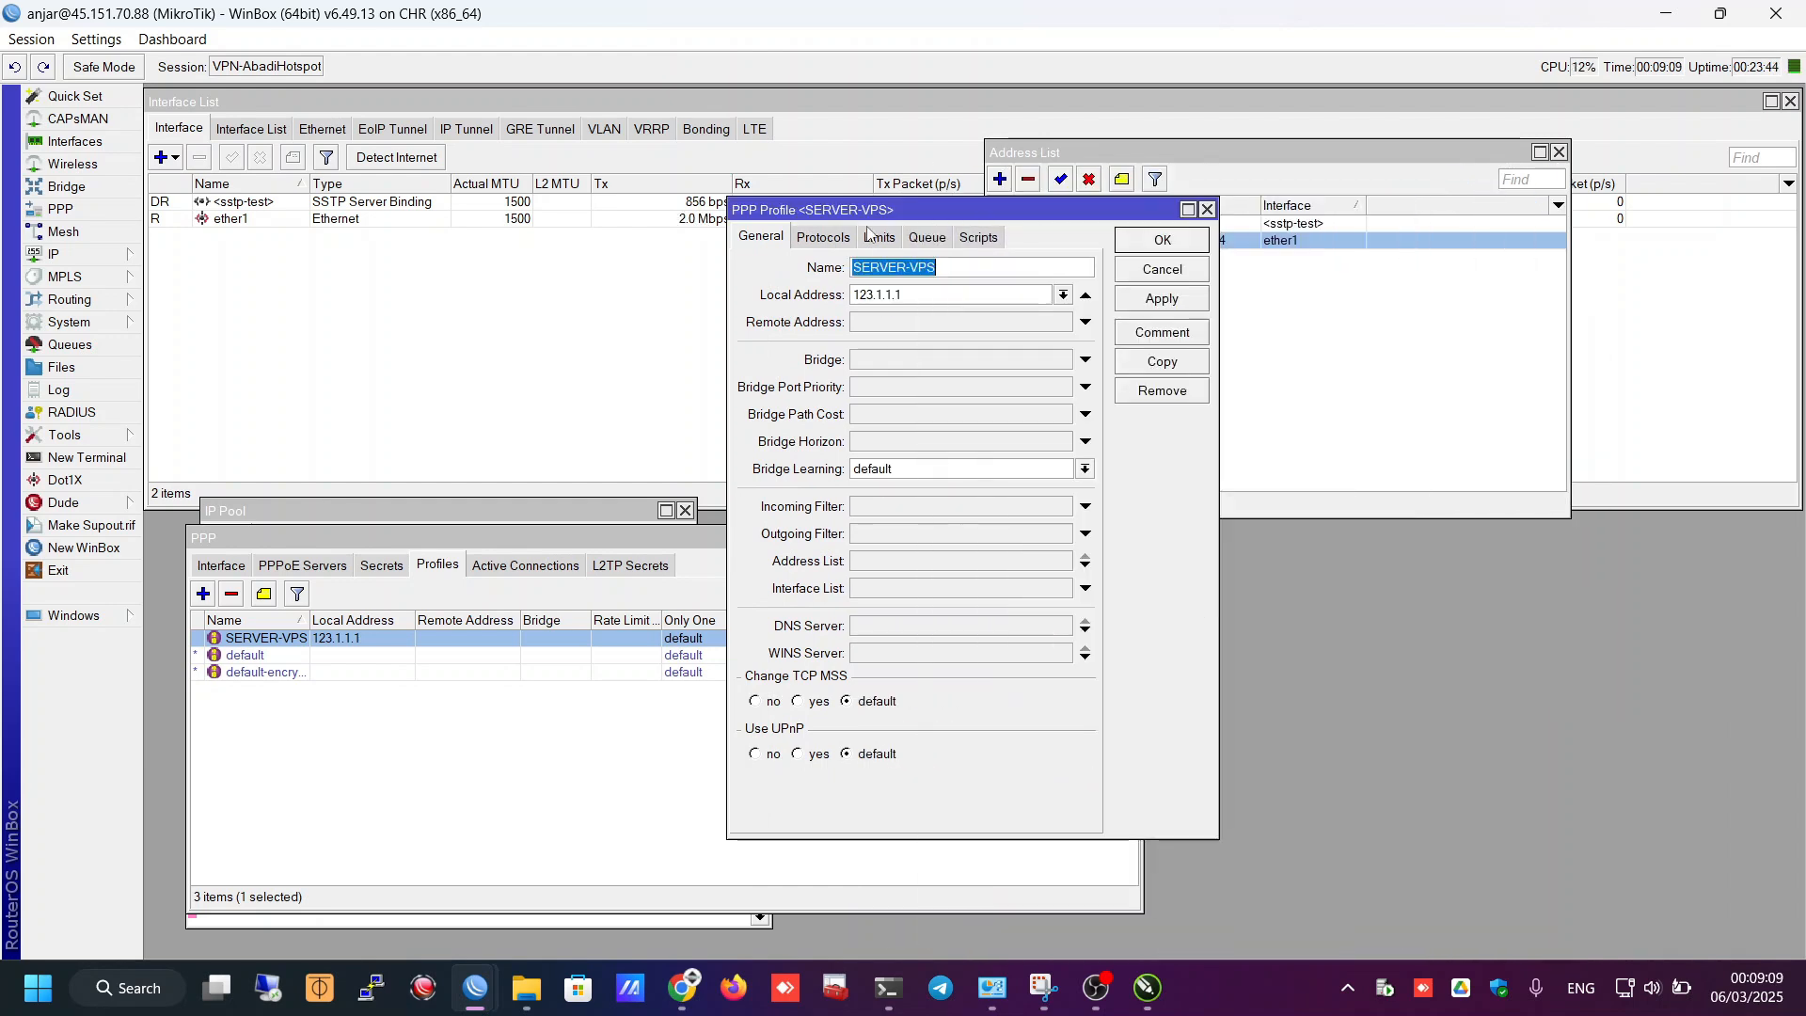
- Review the profile's Protocols, Limits, Queue and Scripts tabs, cancel, and return to PPP interfaces
click(824, 237)
click(879, 237)
click(927, 237)
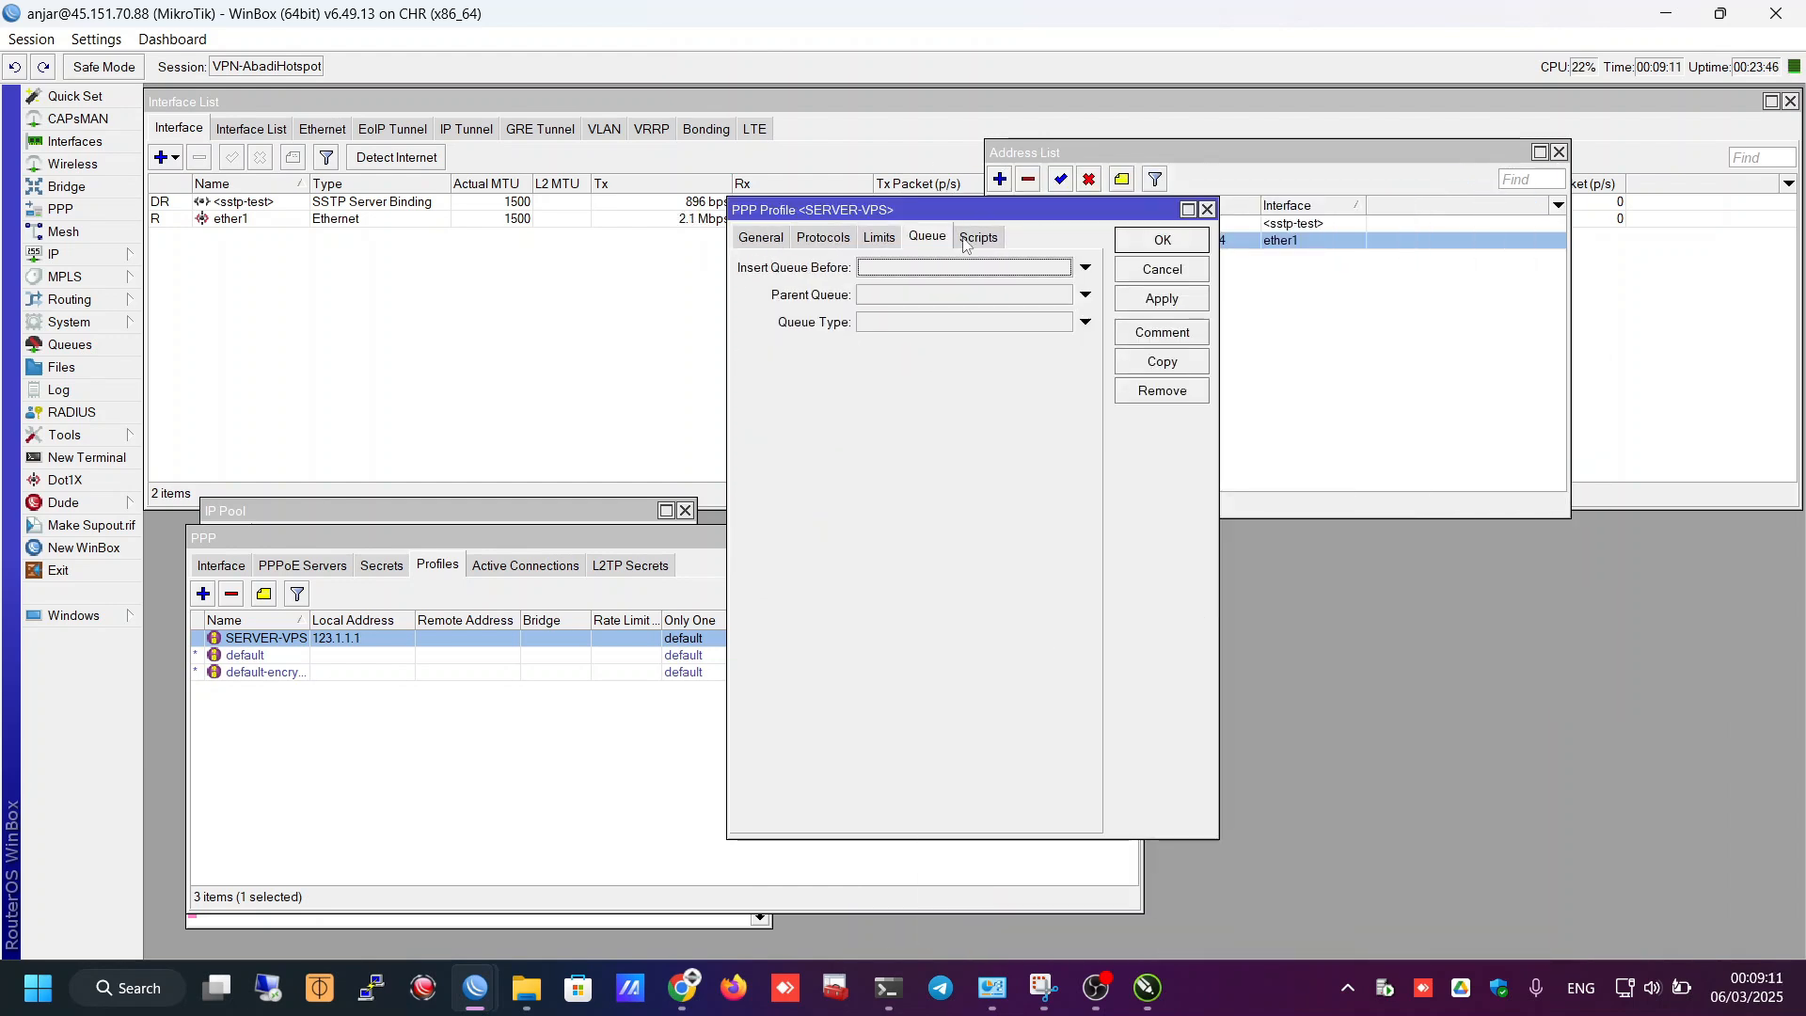
click(978, 237)
click(1169, 272)
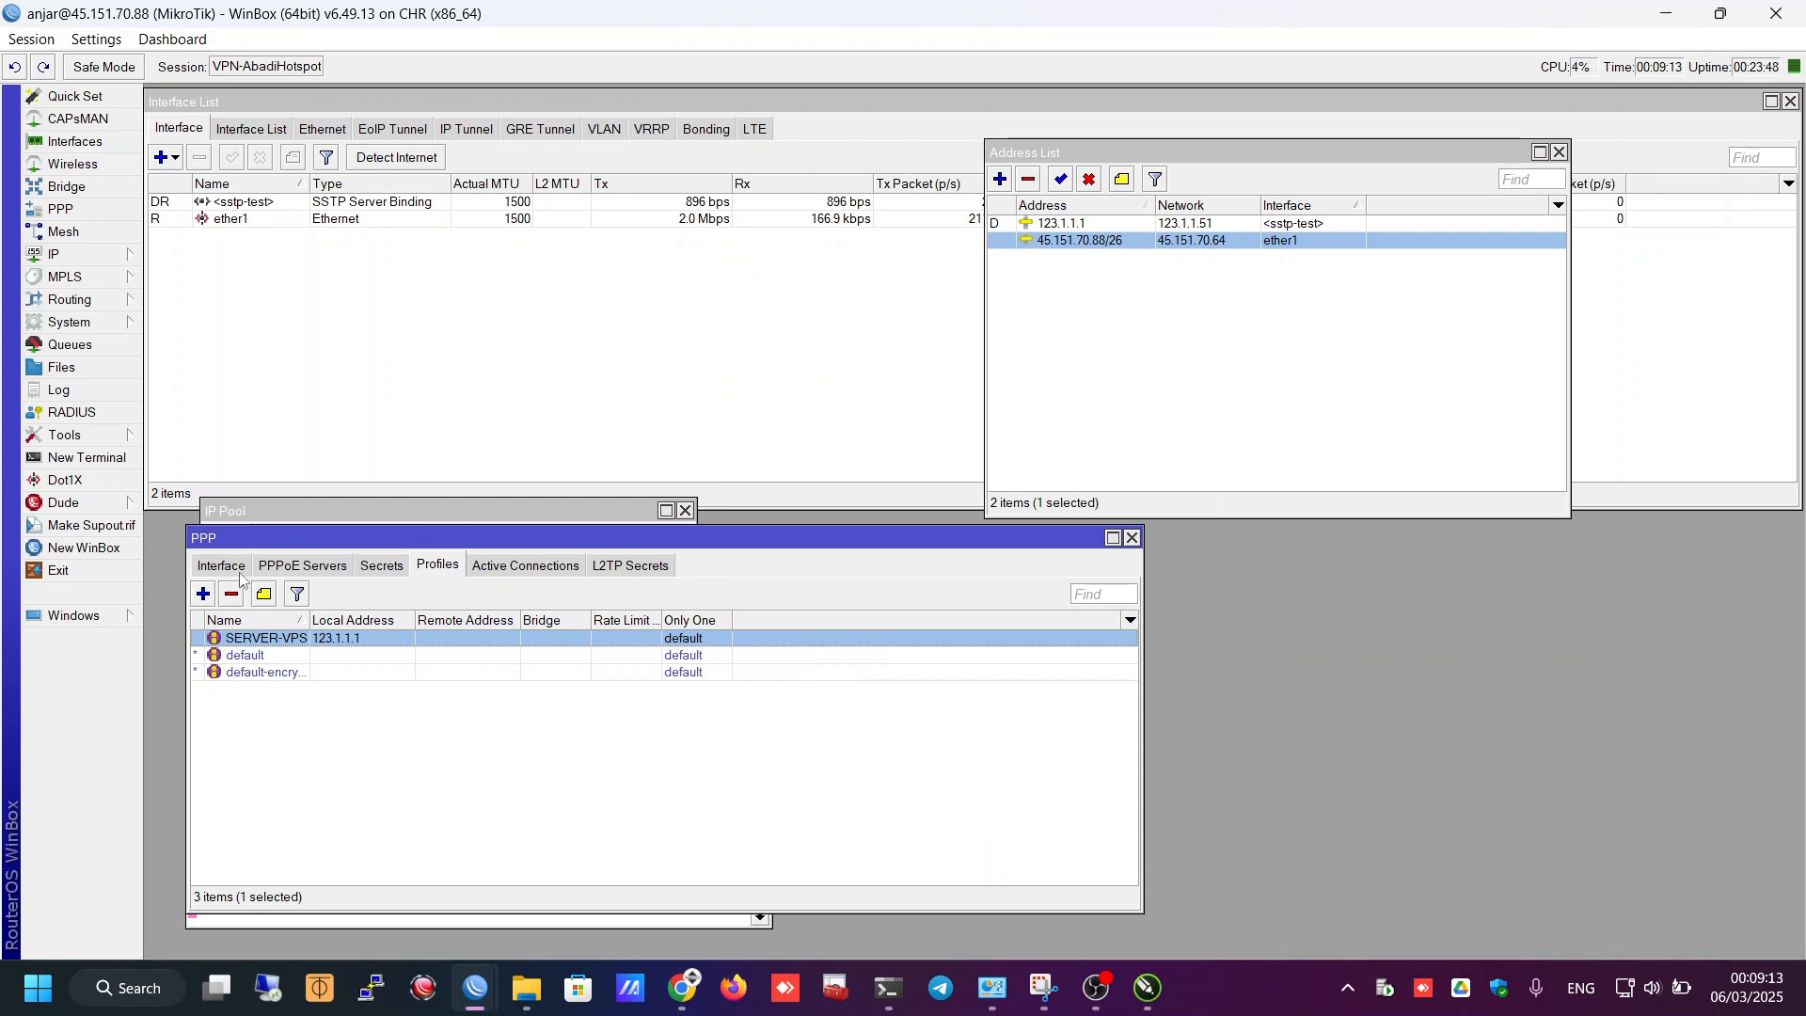
click(239, 569)
- Enable the L2TP server with default profile SERVER-VPS, IPsec required and the existing secret kept
click(725, 594)
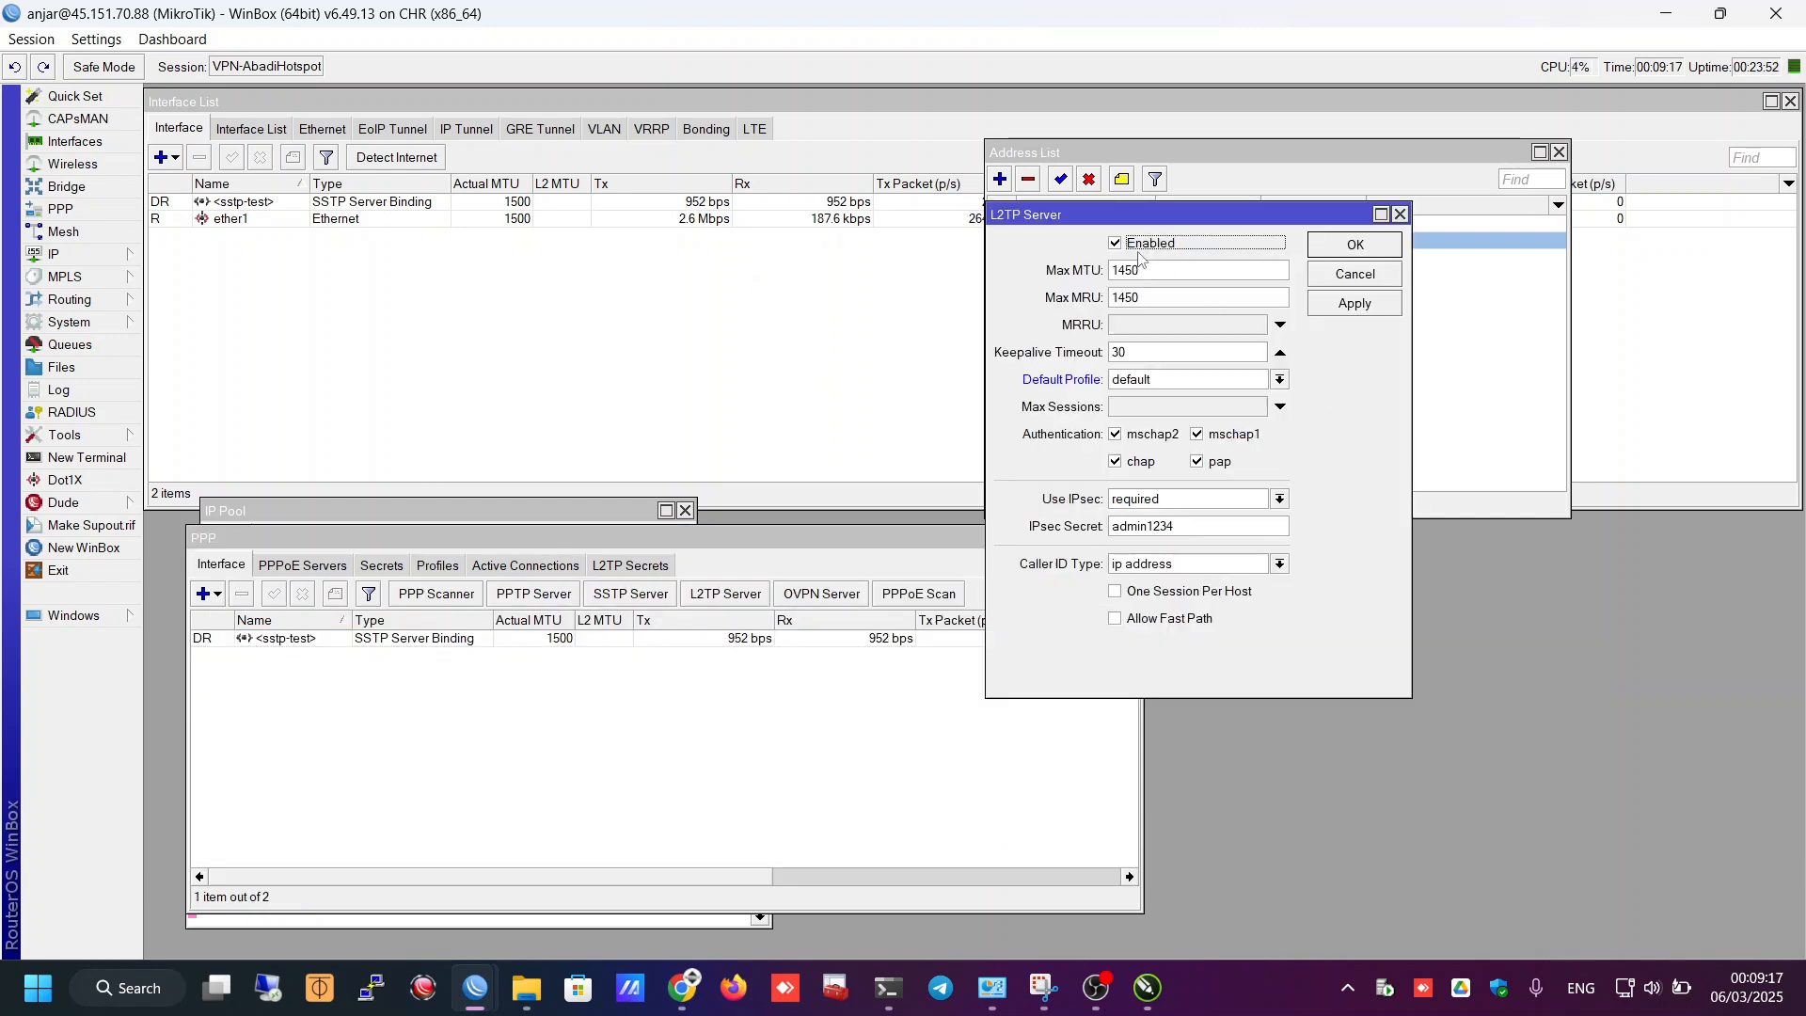
click(1139, 244)
click(1135, 381)
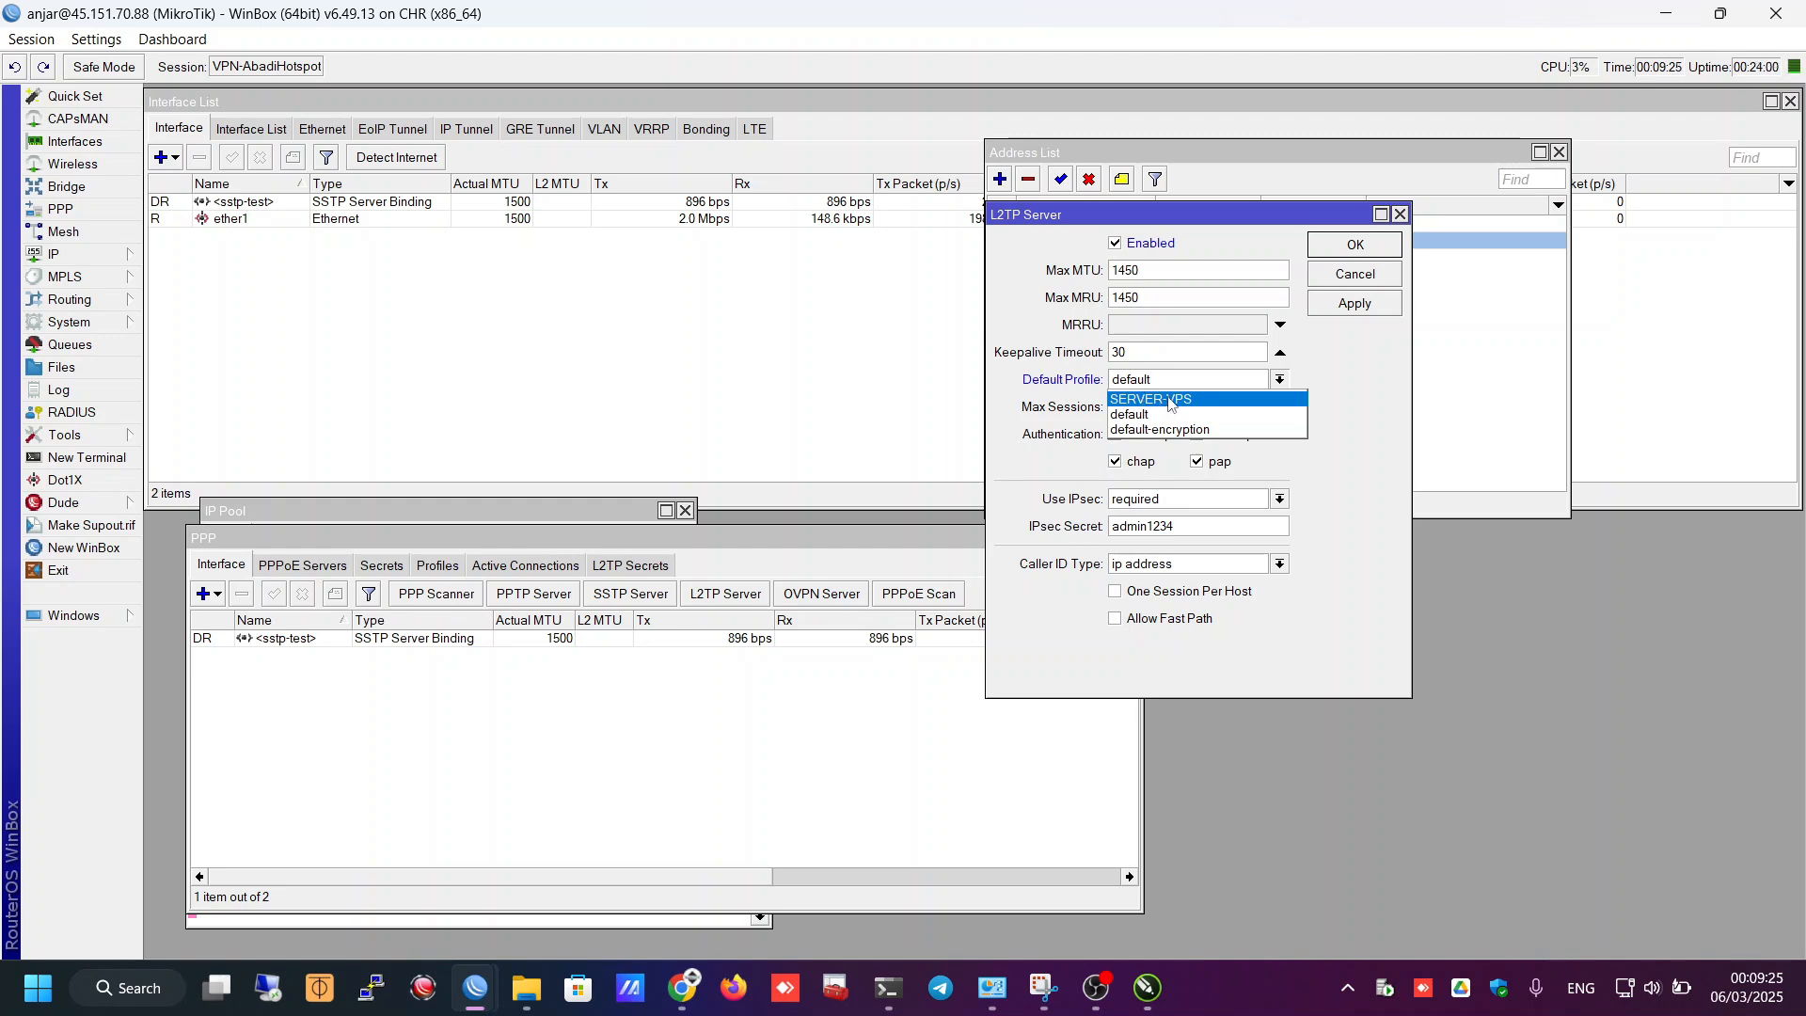
click(1251, 399)
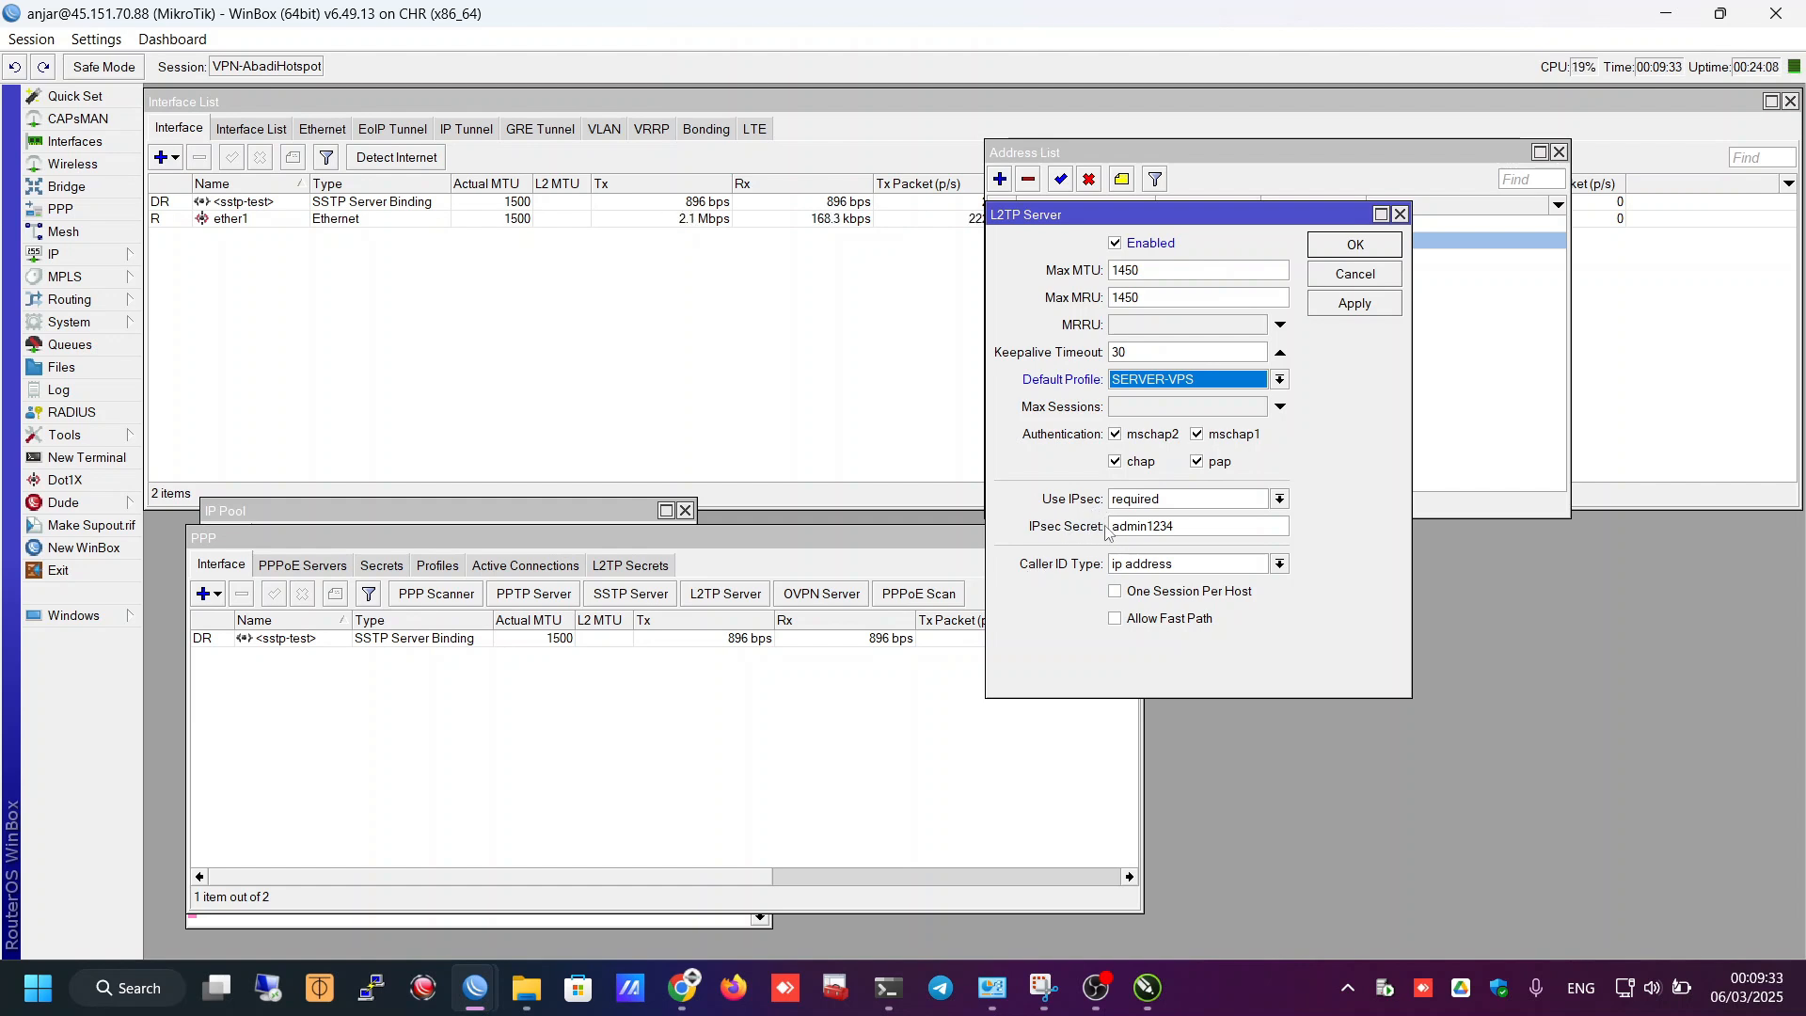
double_click(1168, 526)
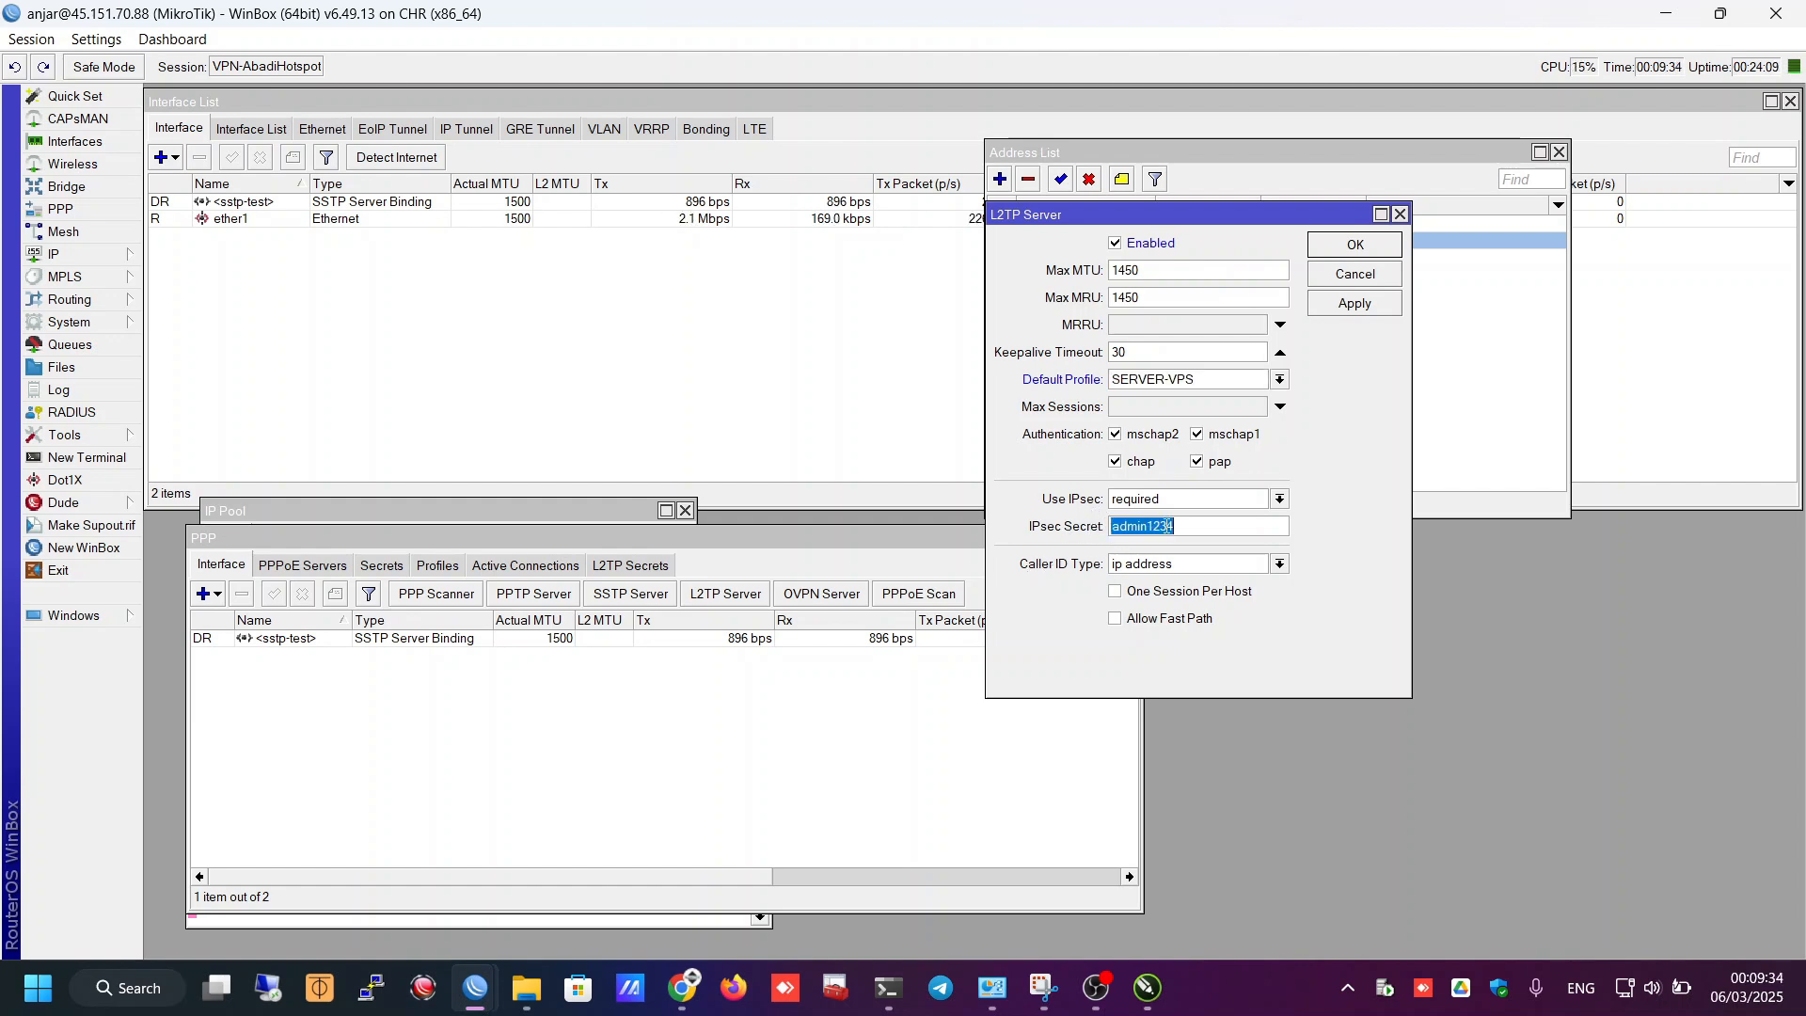
click(1221, 523)
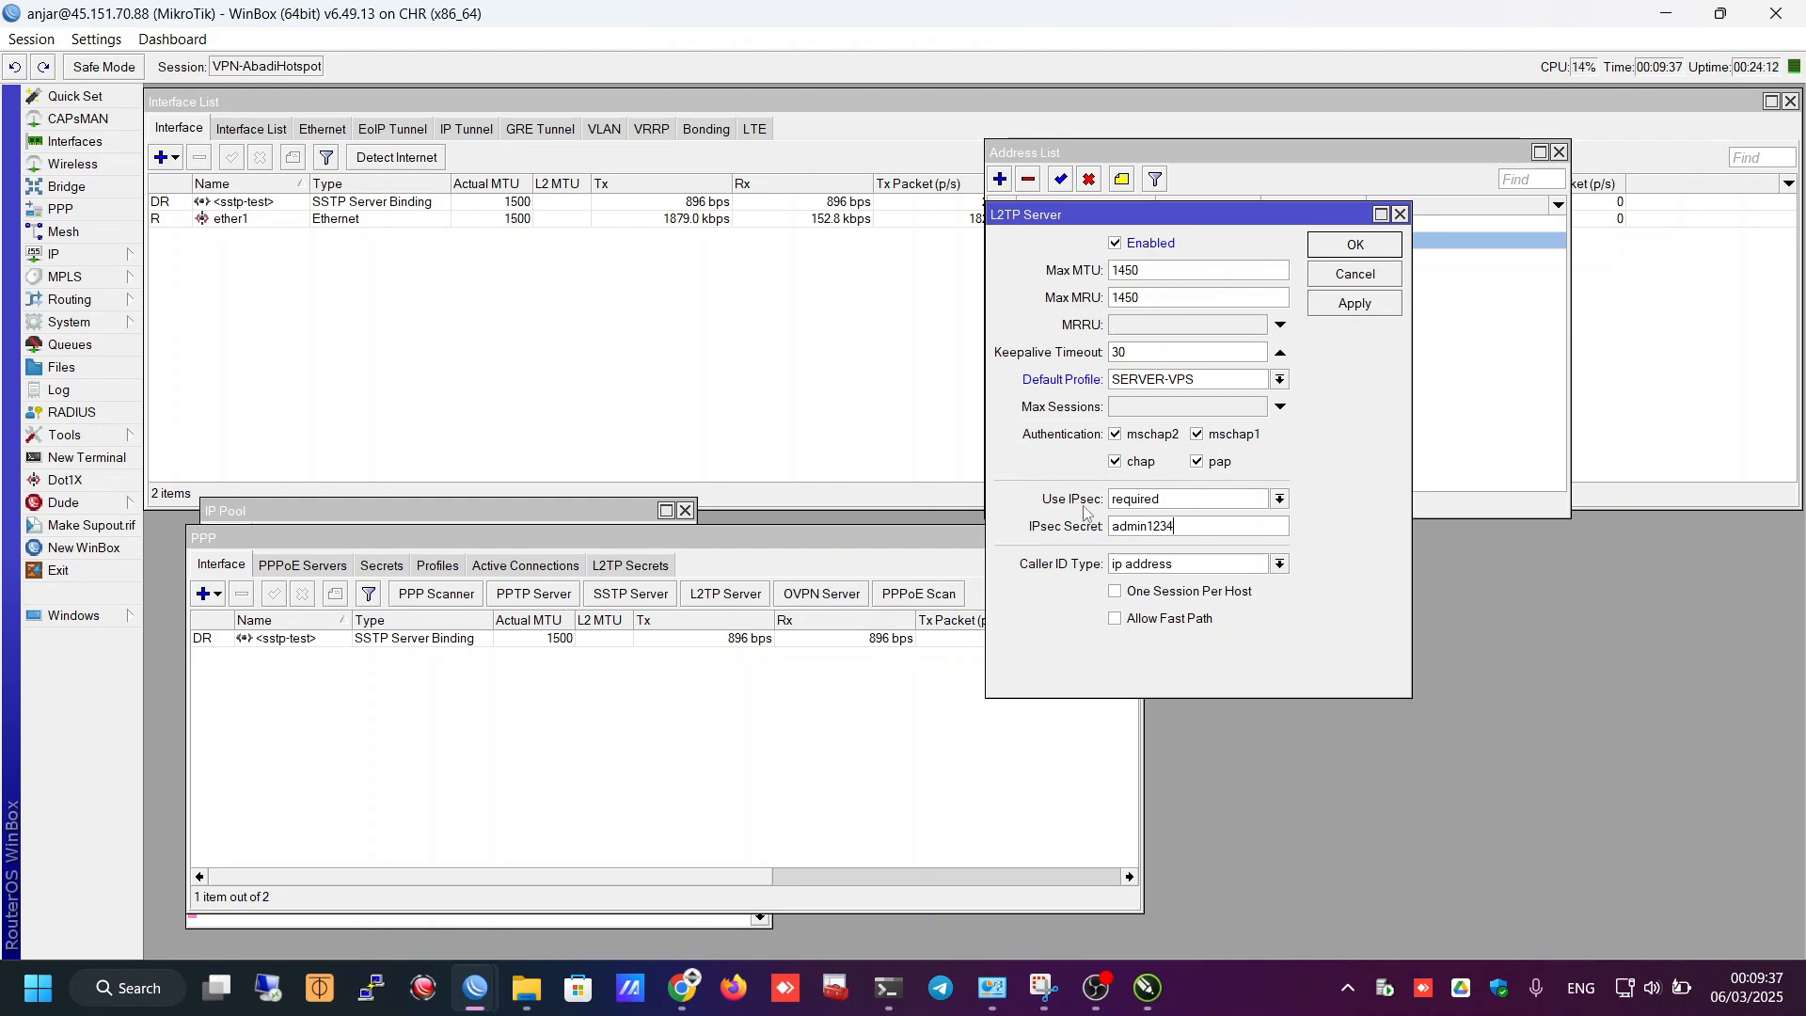
click(1141, 505)
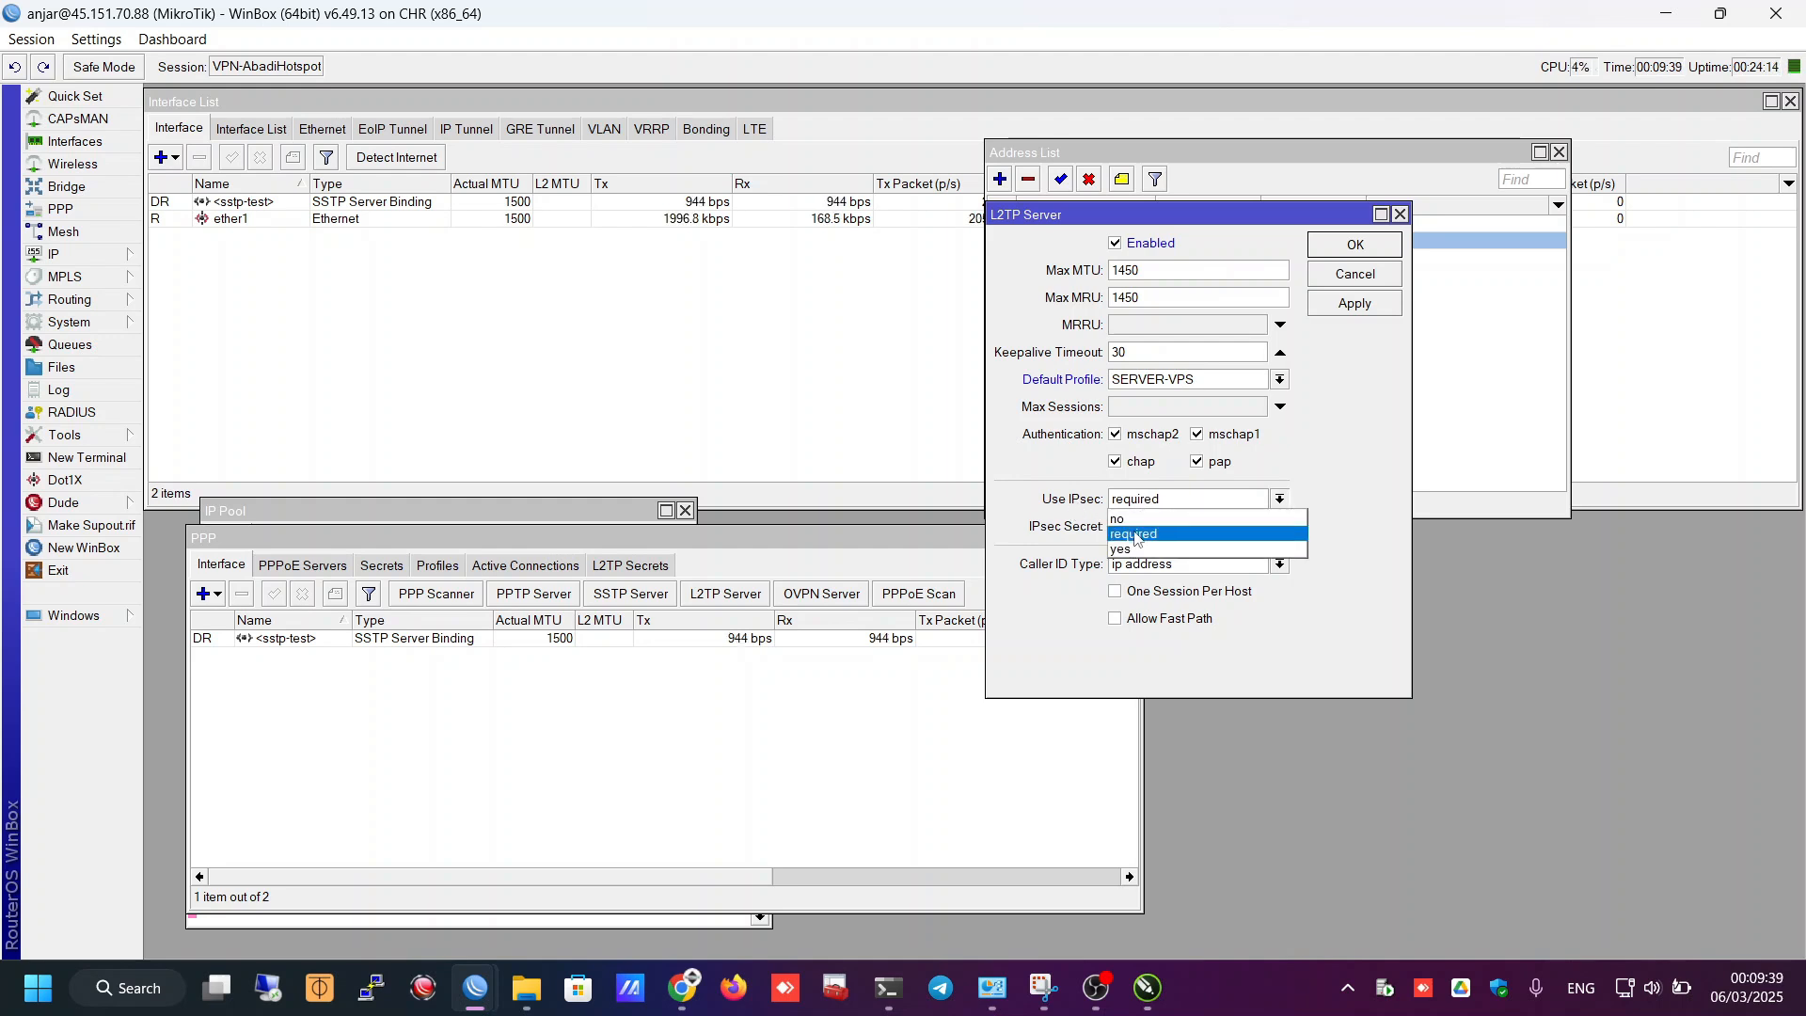
click(1138, 534)
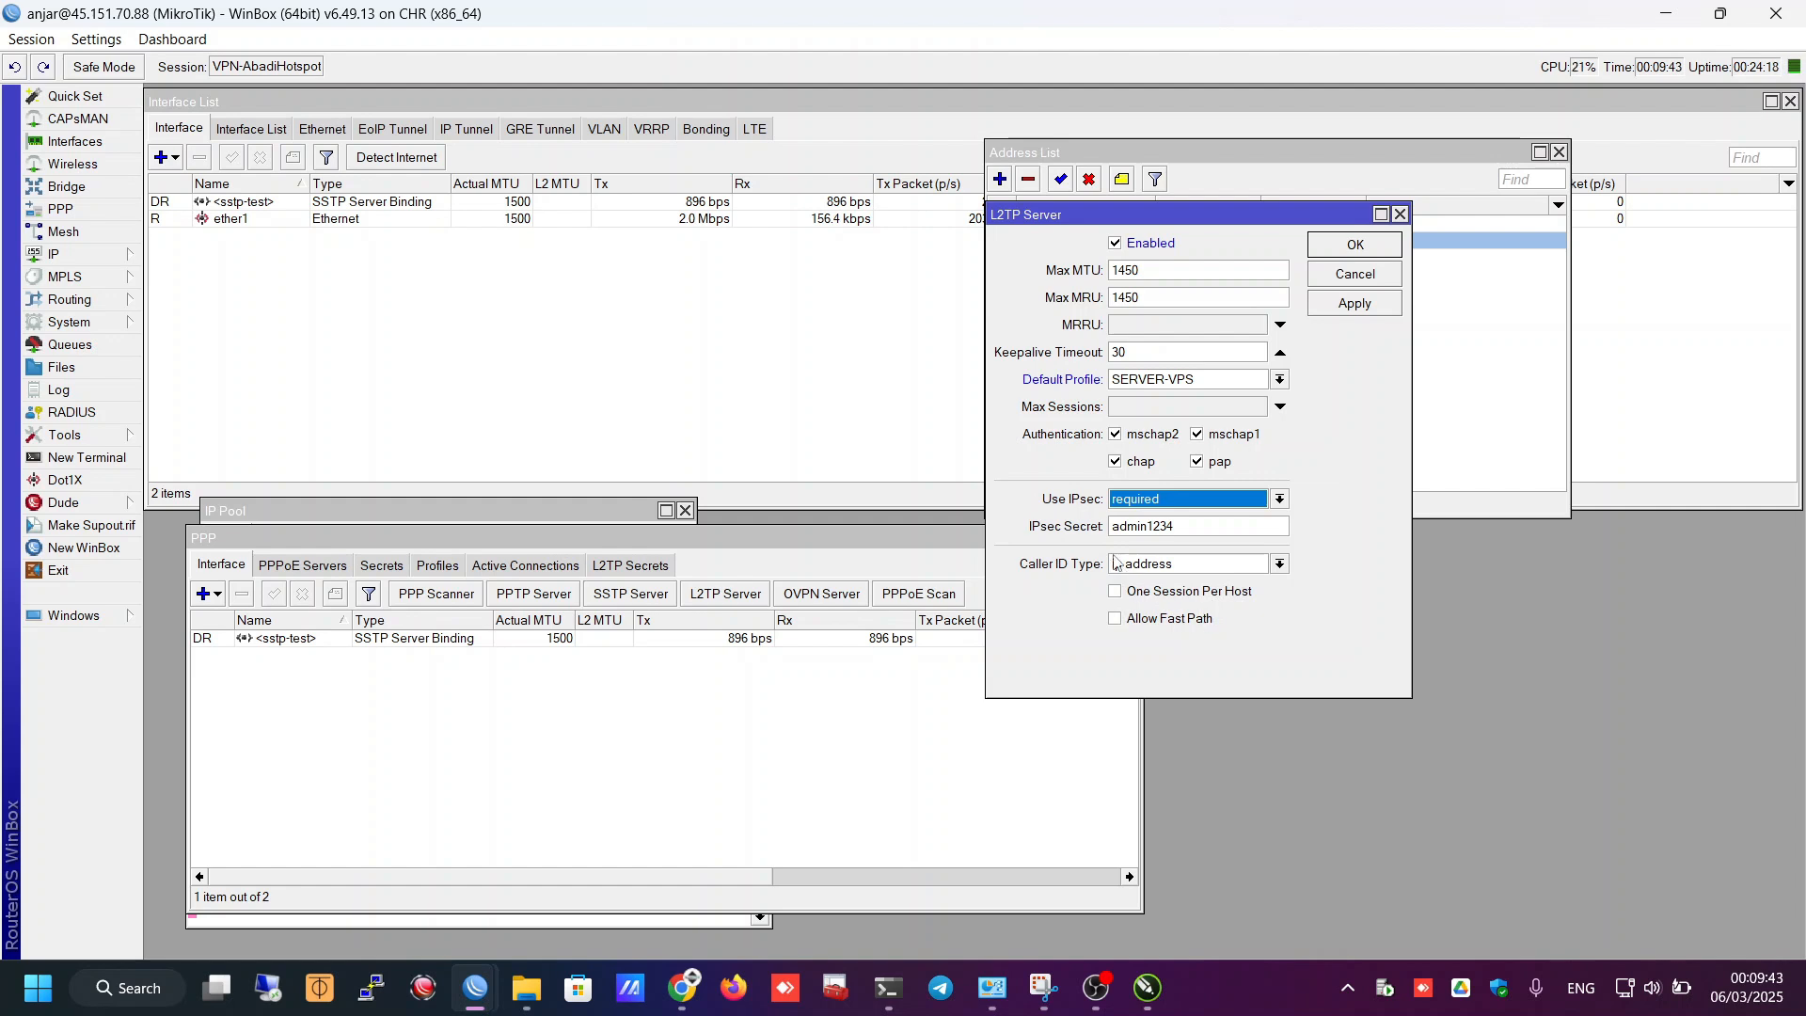
click(1343, 309)
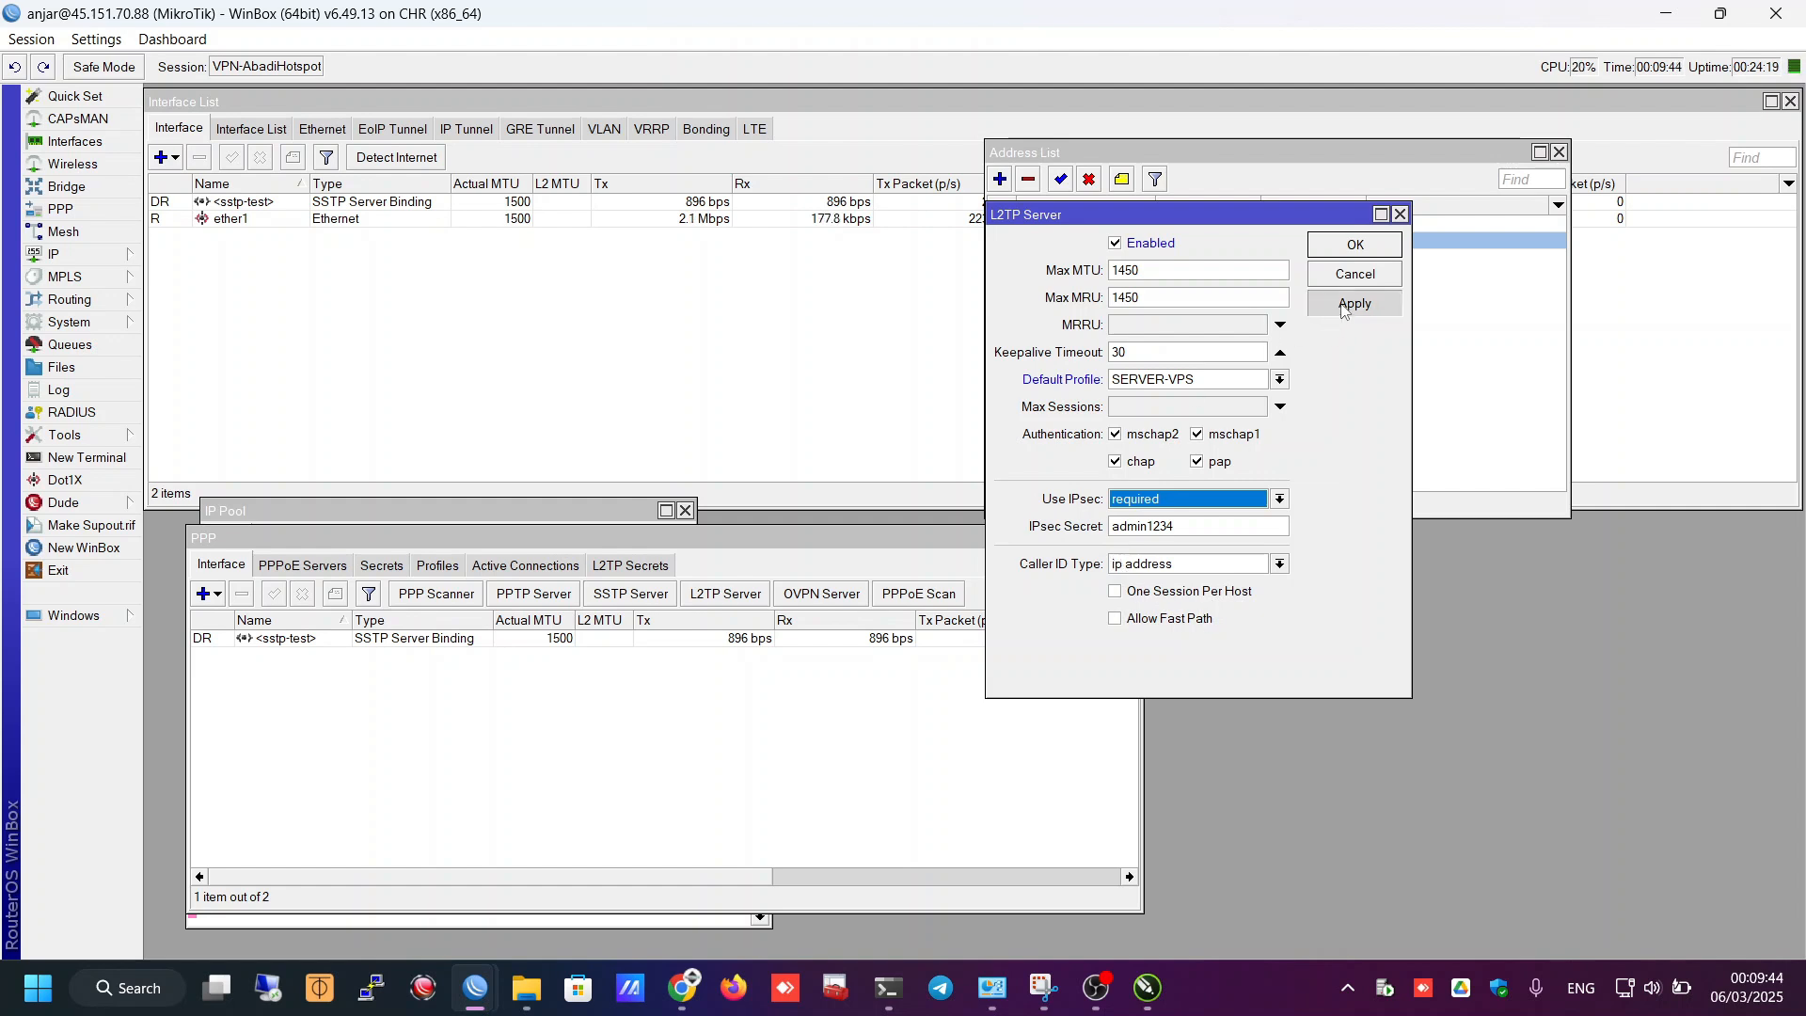
click(1347, 250)
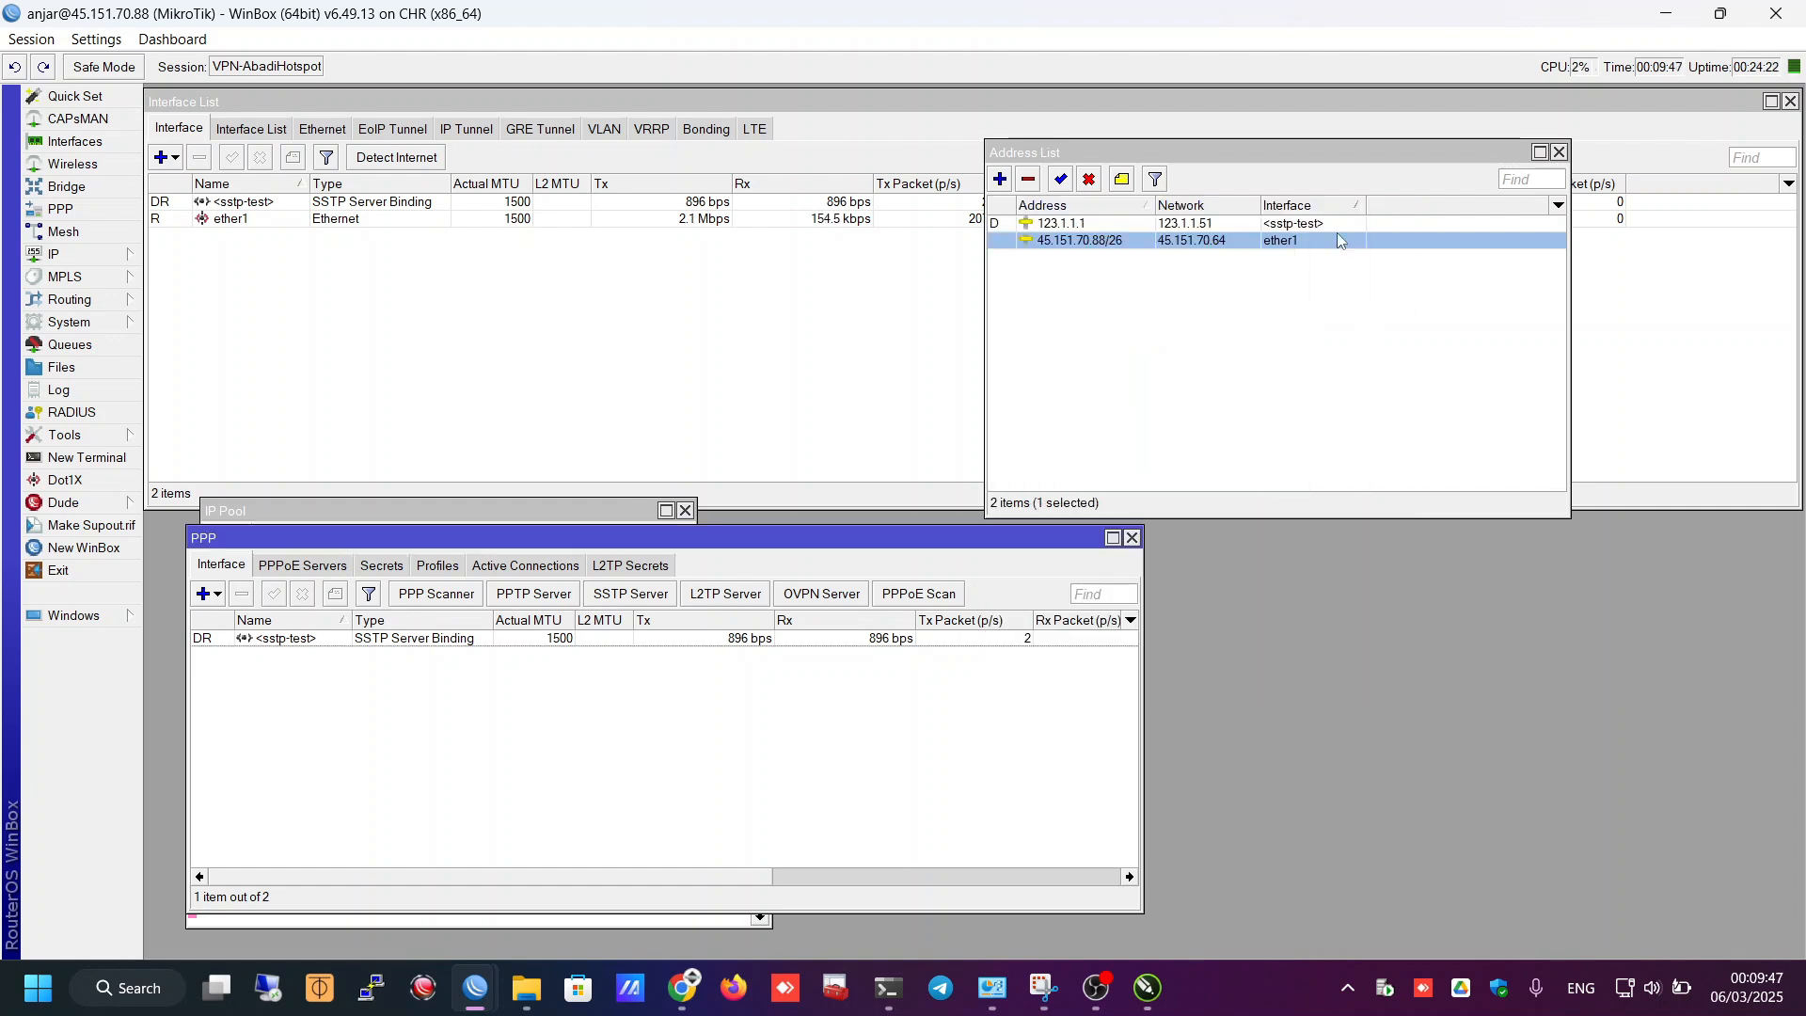
- Add a new PPP secret named laptop with its password and service restricted to l2tp
click(381, 566)
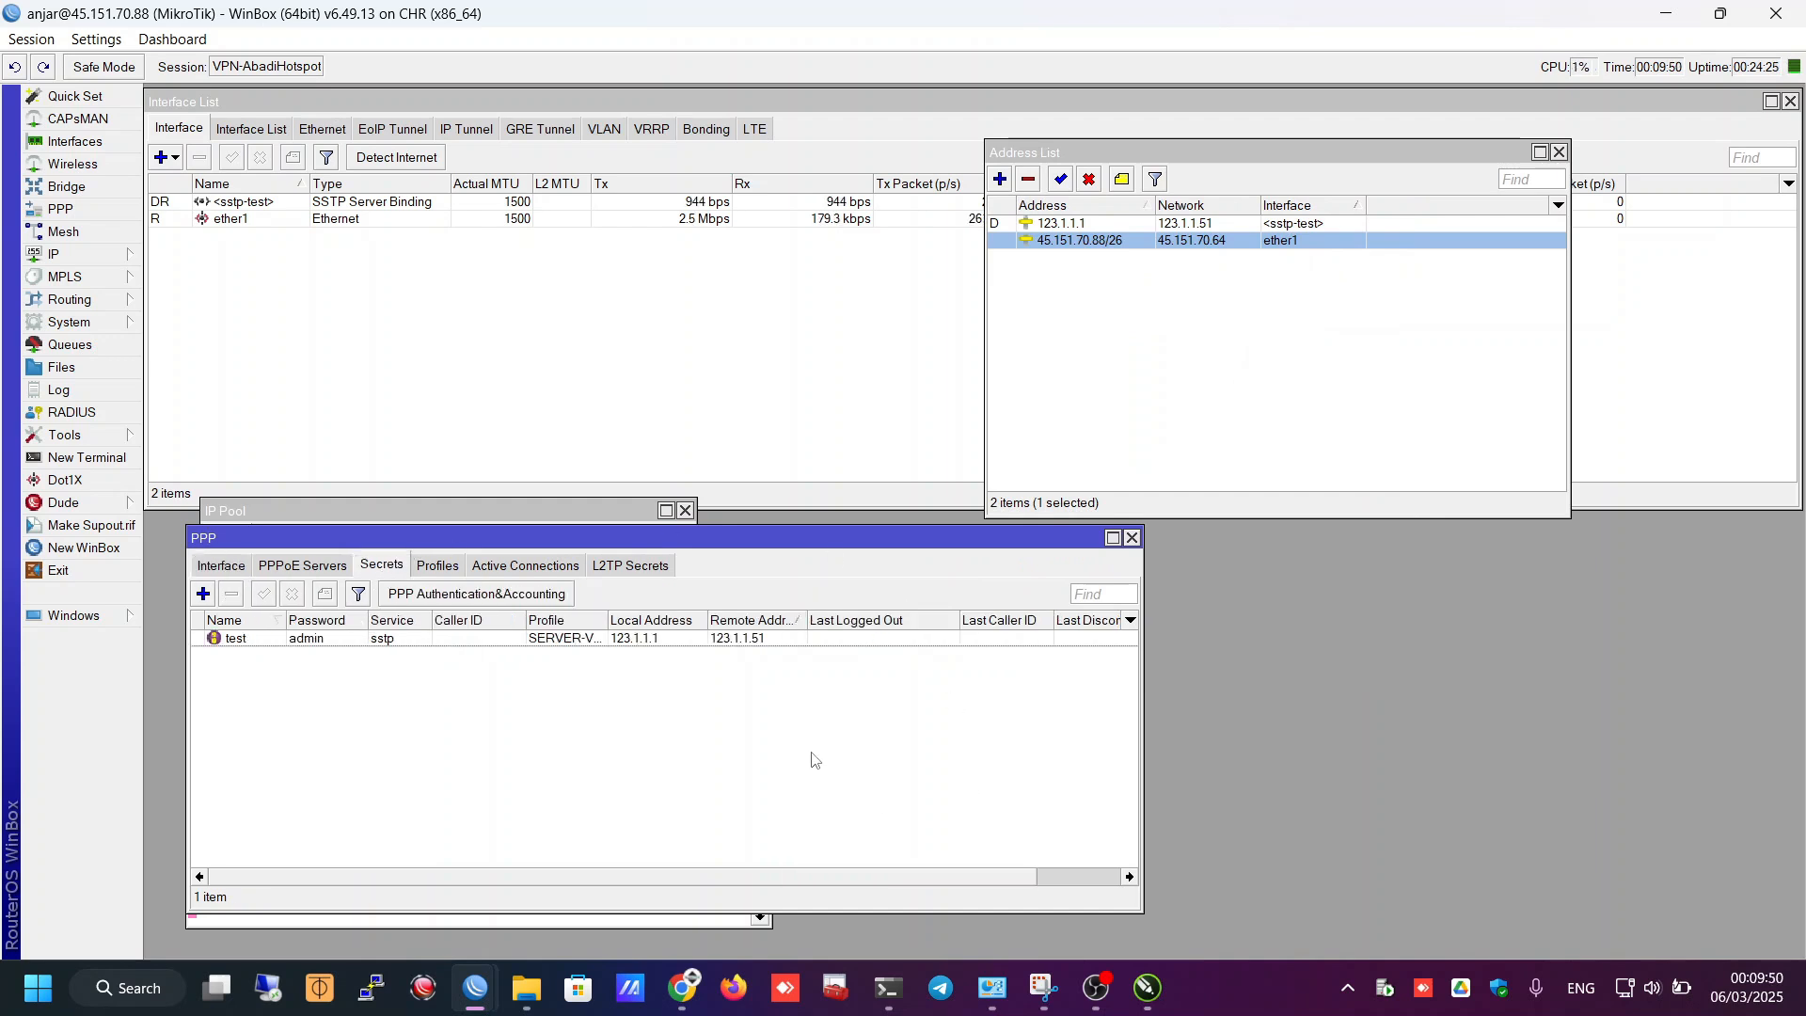
click(204, 595)
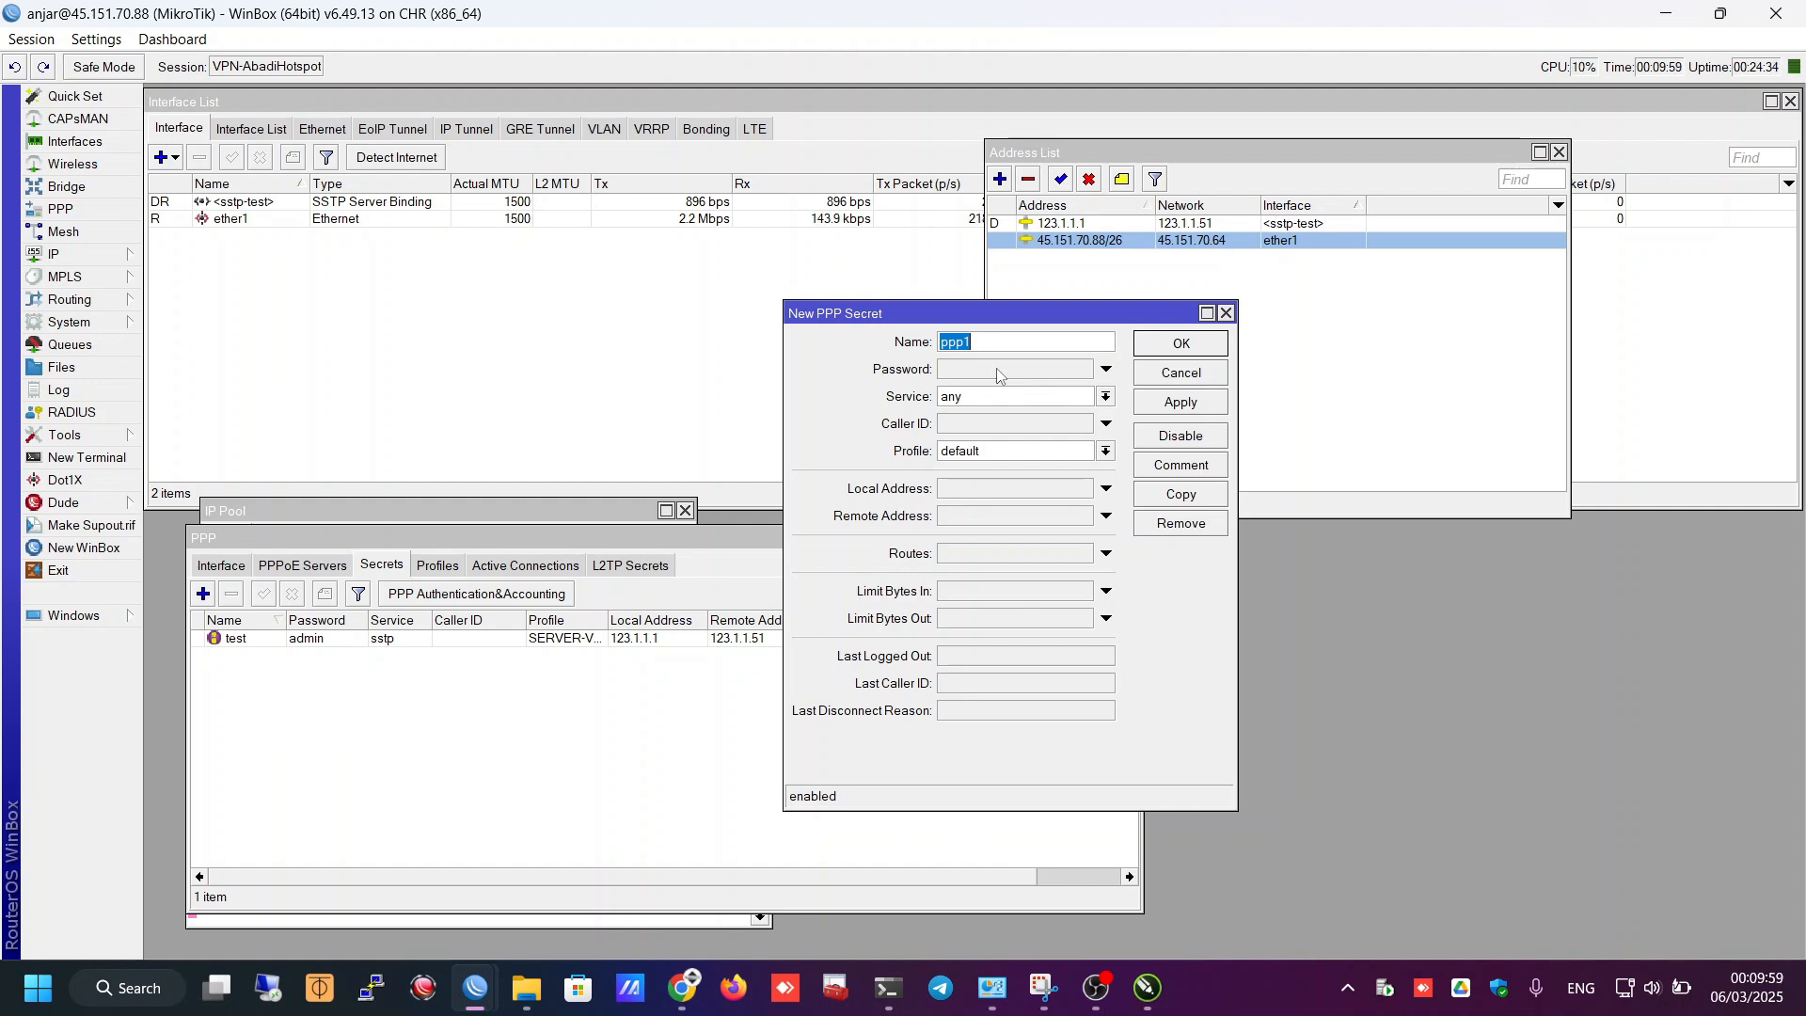
text(laptop)
key(Tab)
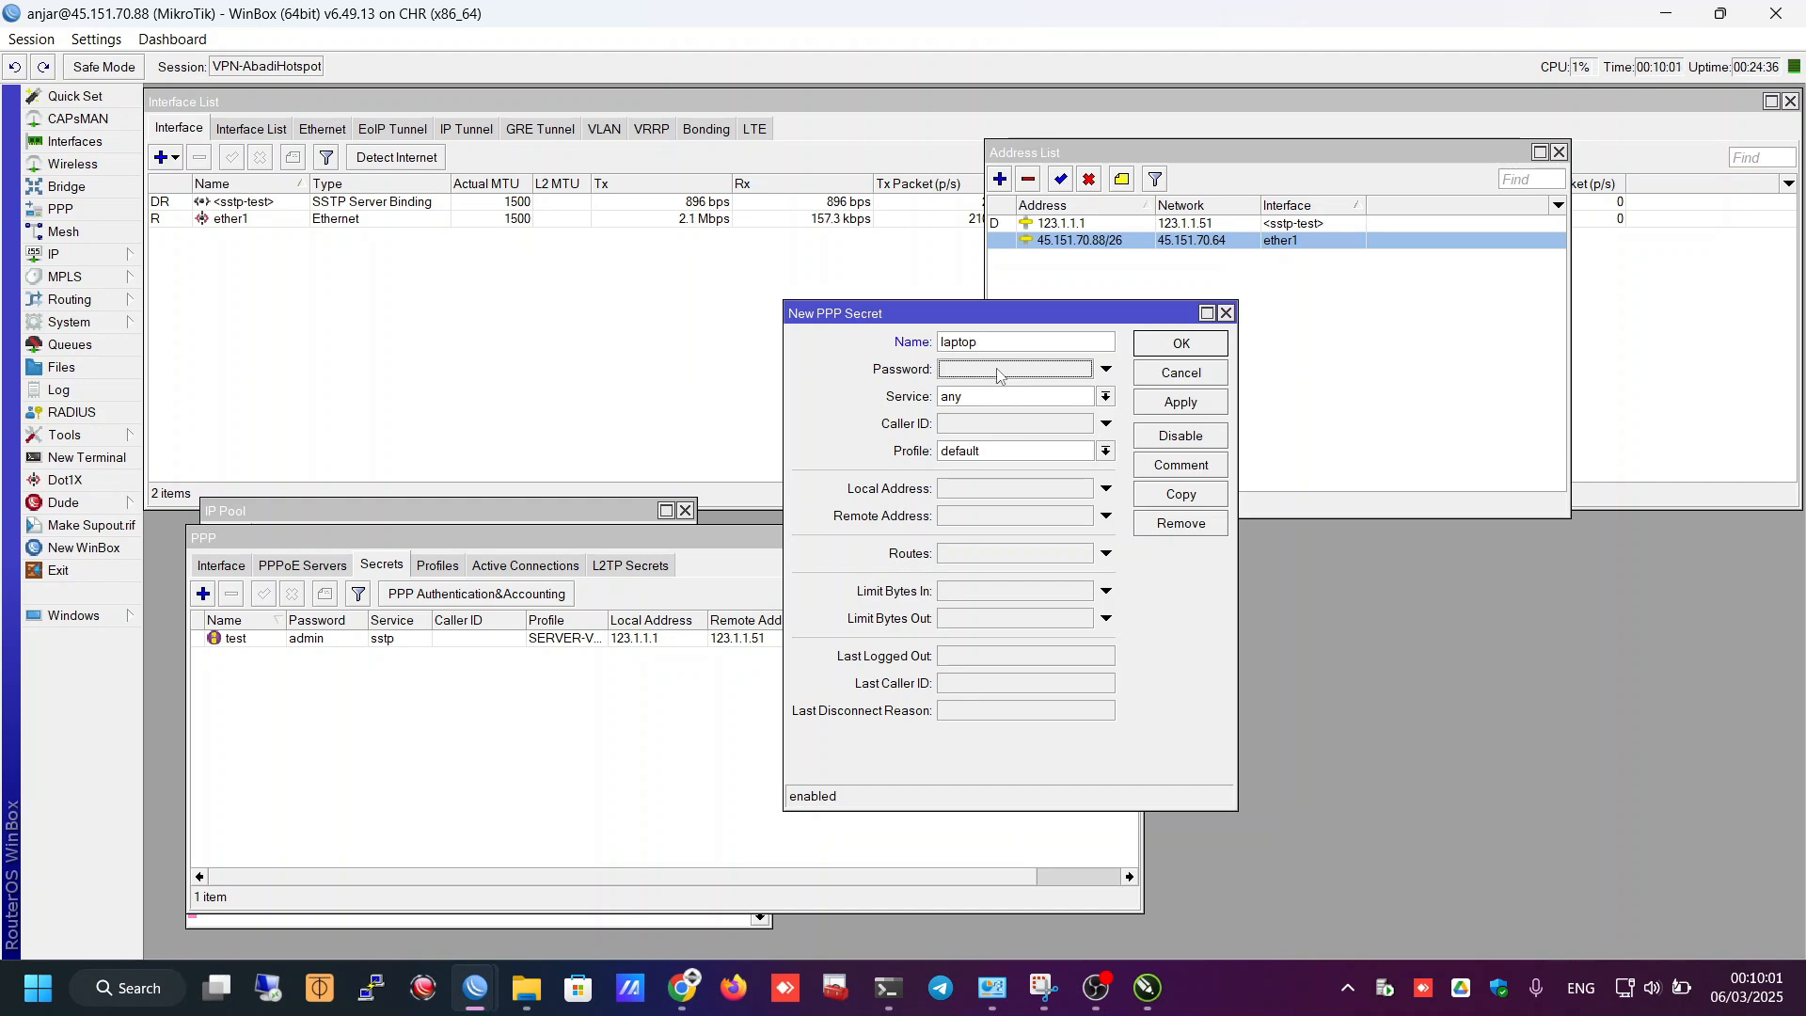
text(admin)
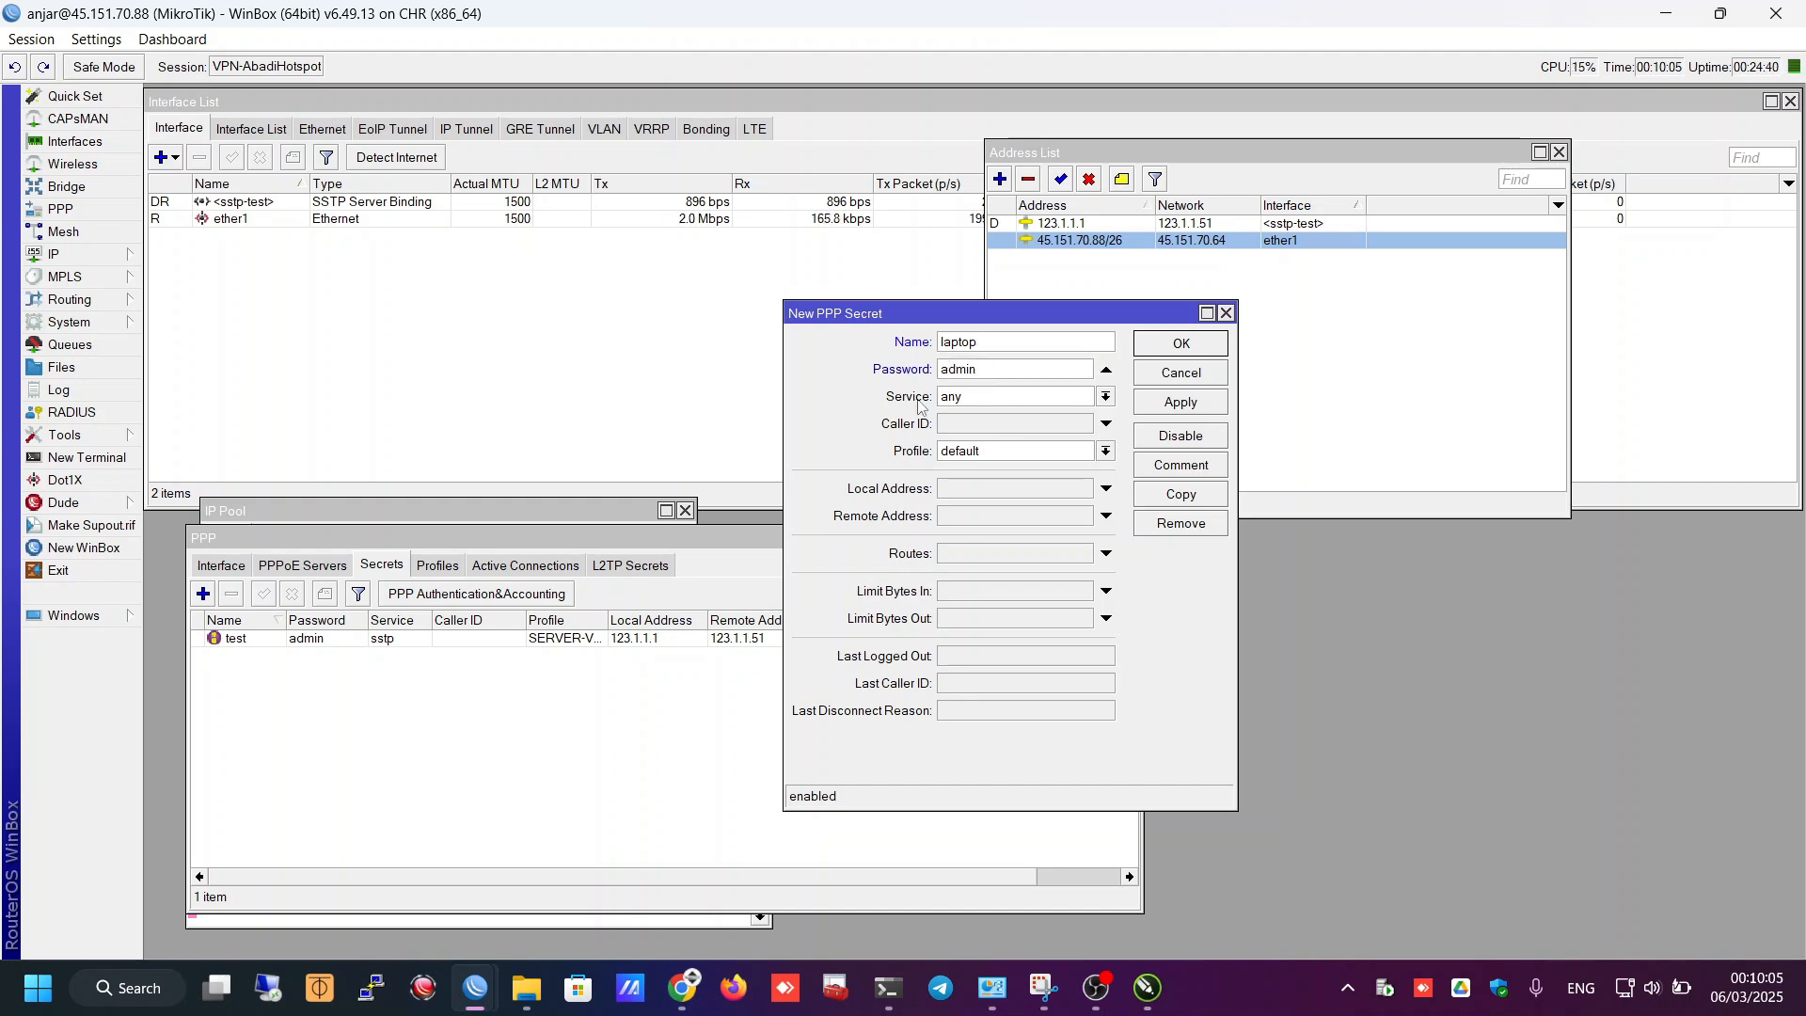
click(973, 398)
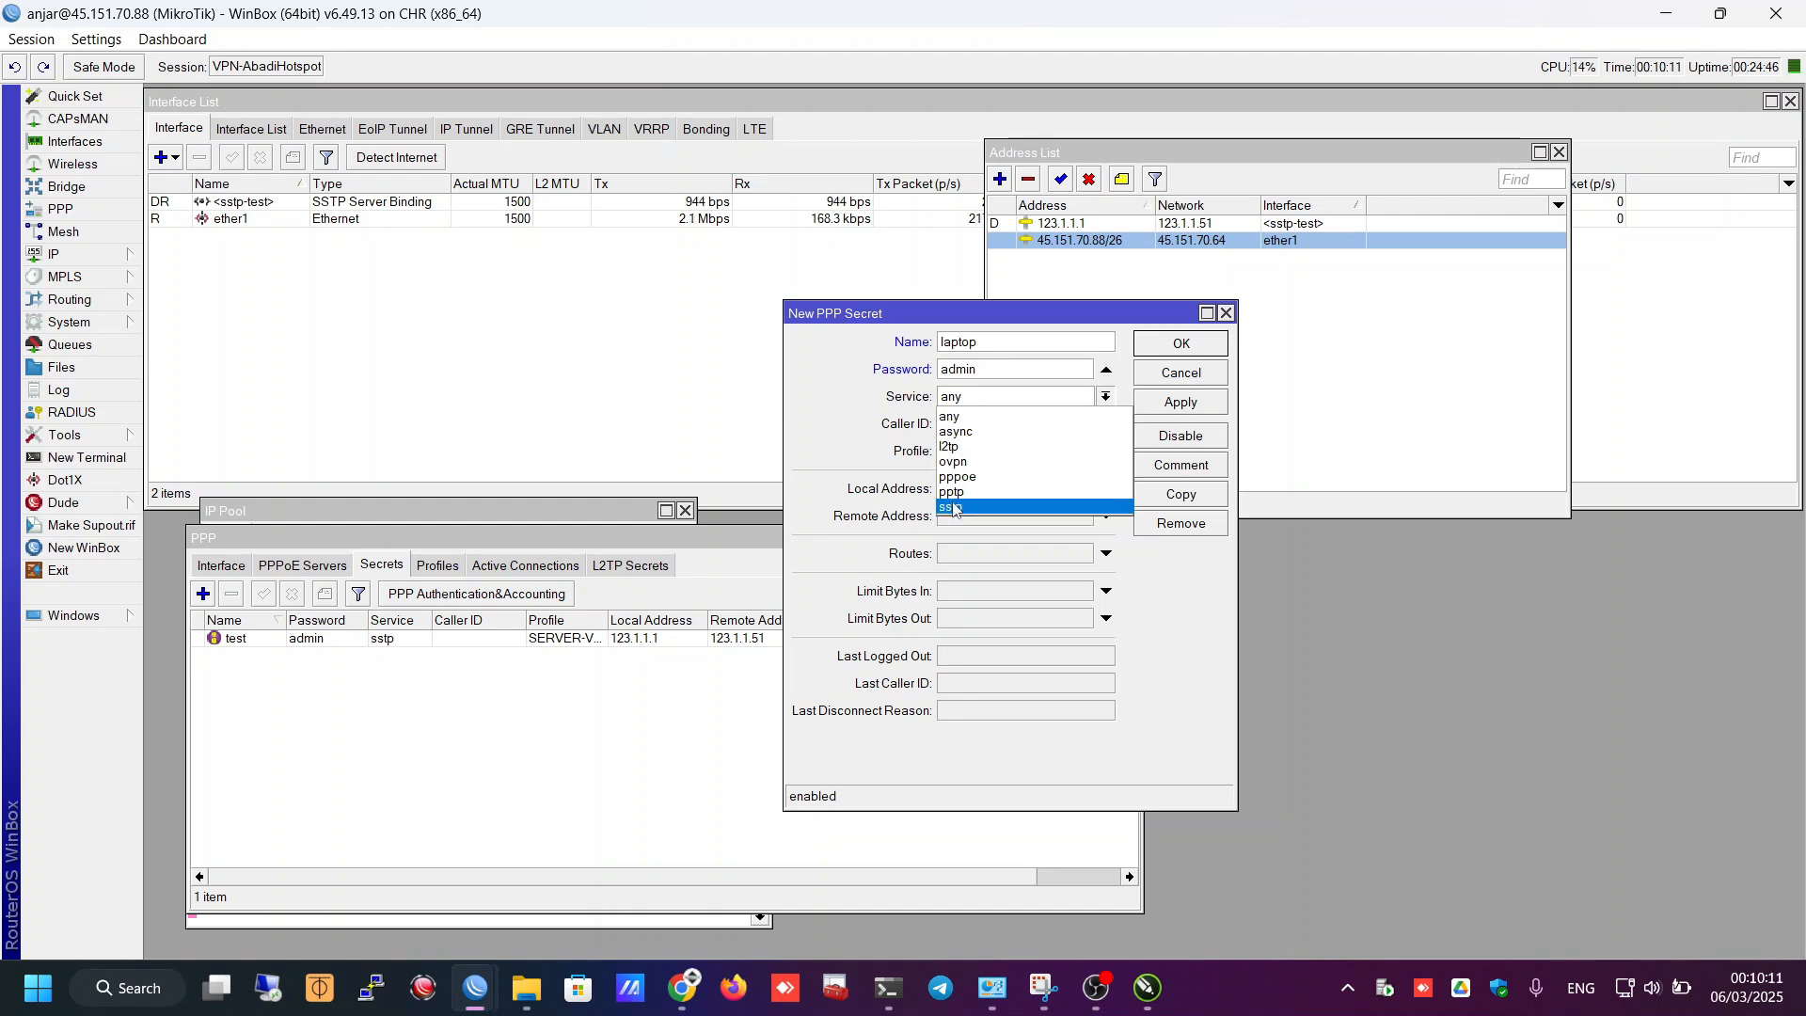
click(961, 447)
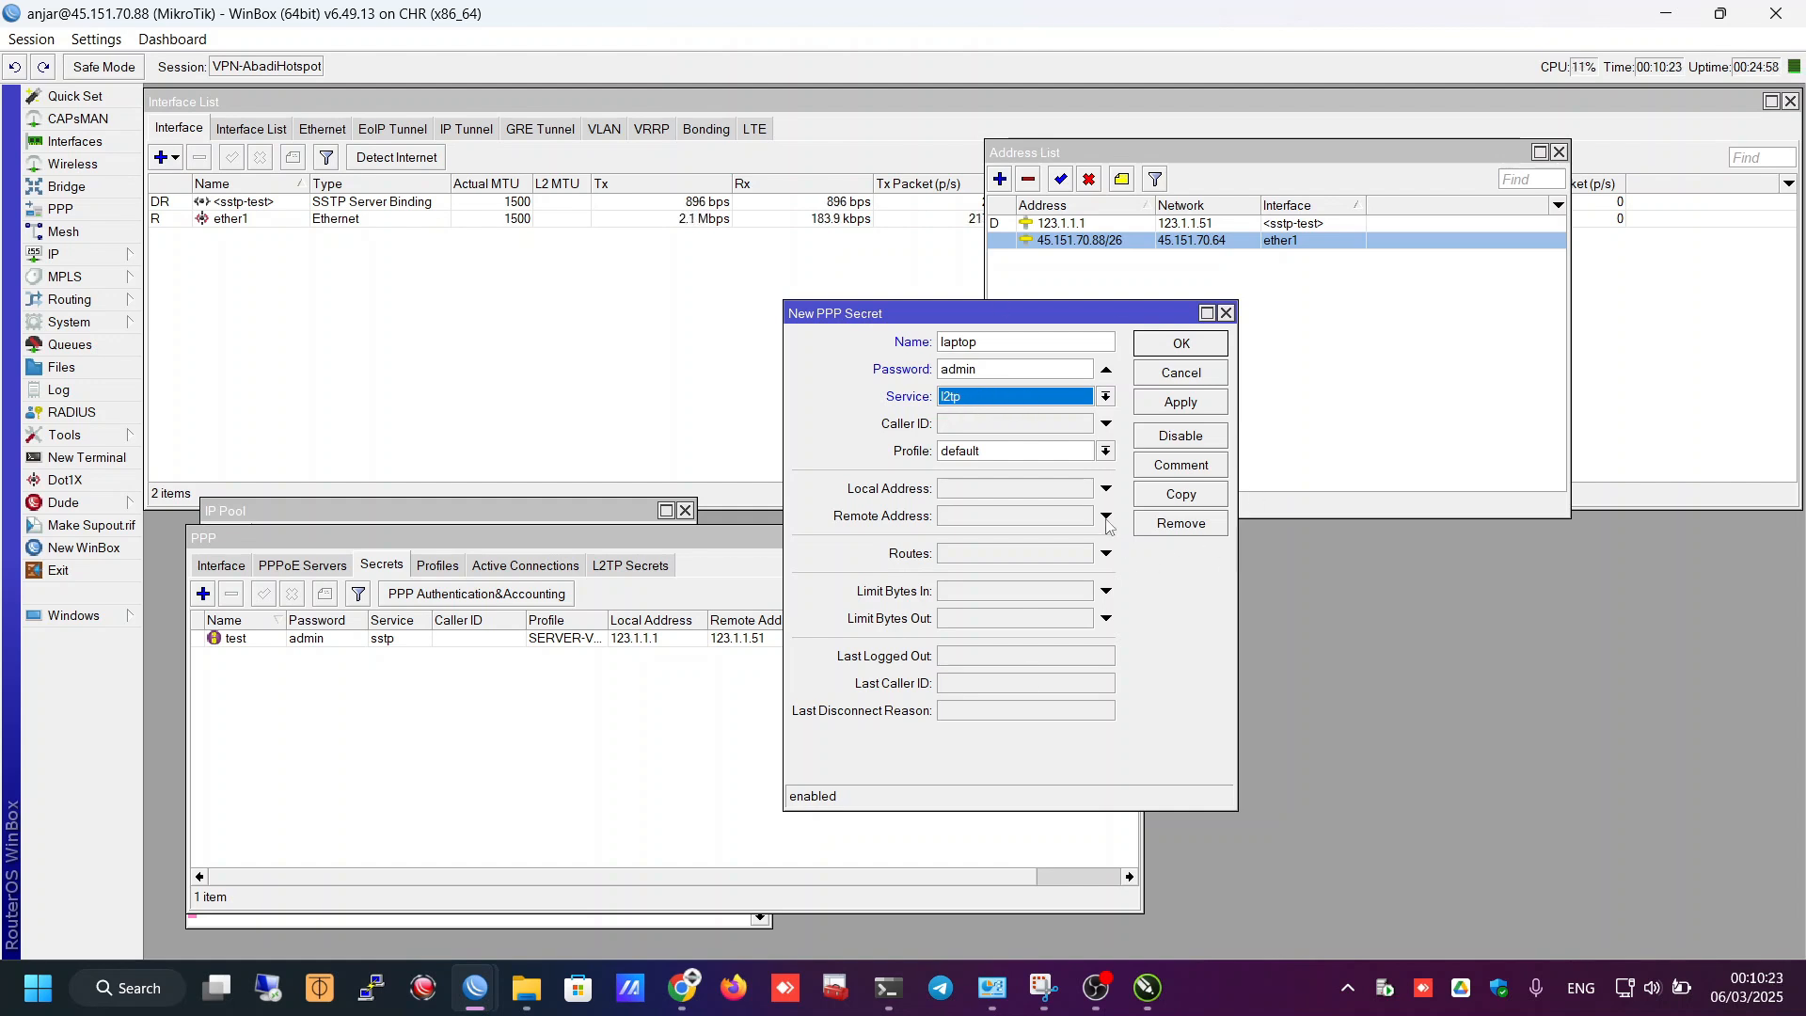
- Give the laptop secret local address 123.1.1.1 and remote address 123.1.1.50, then save it
click(975, 489)
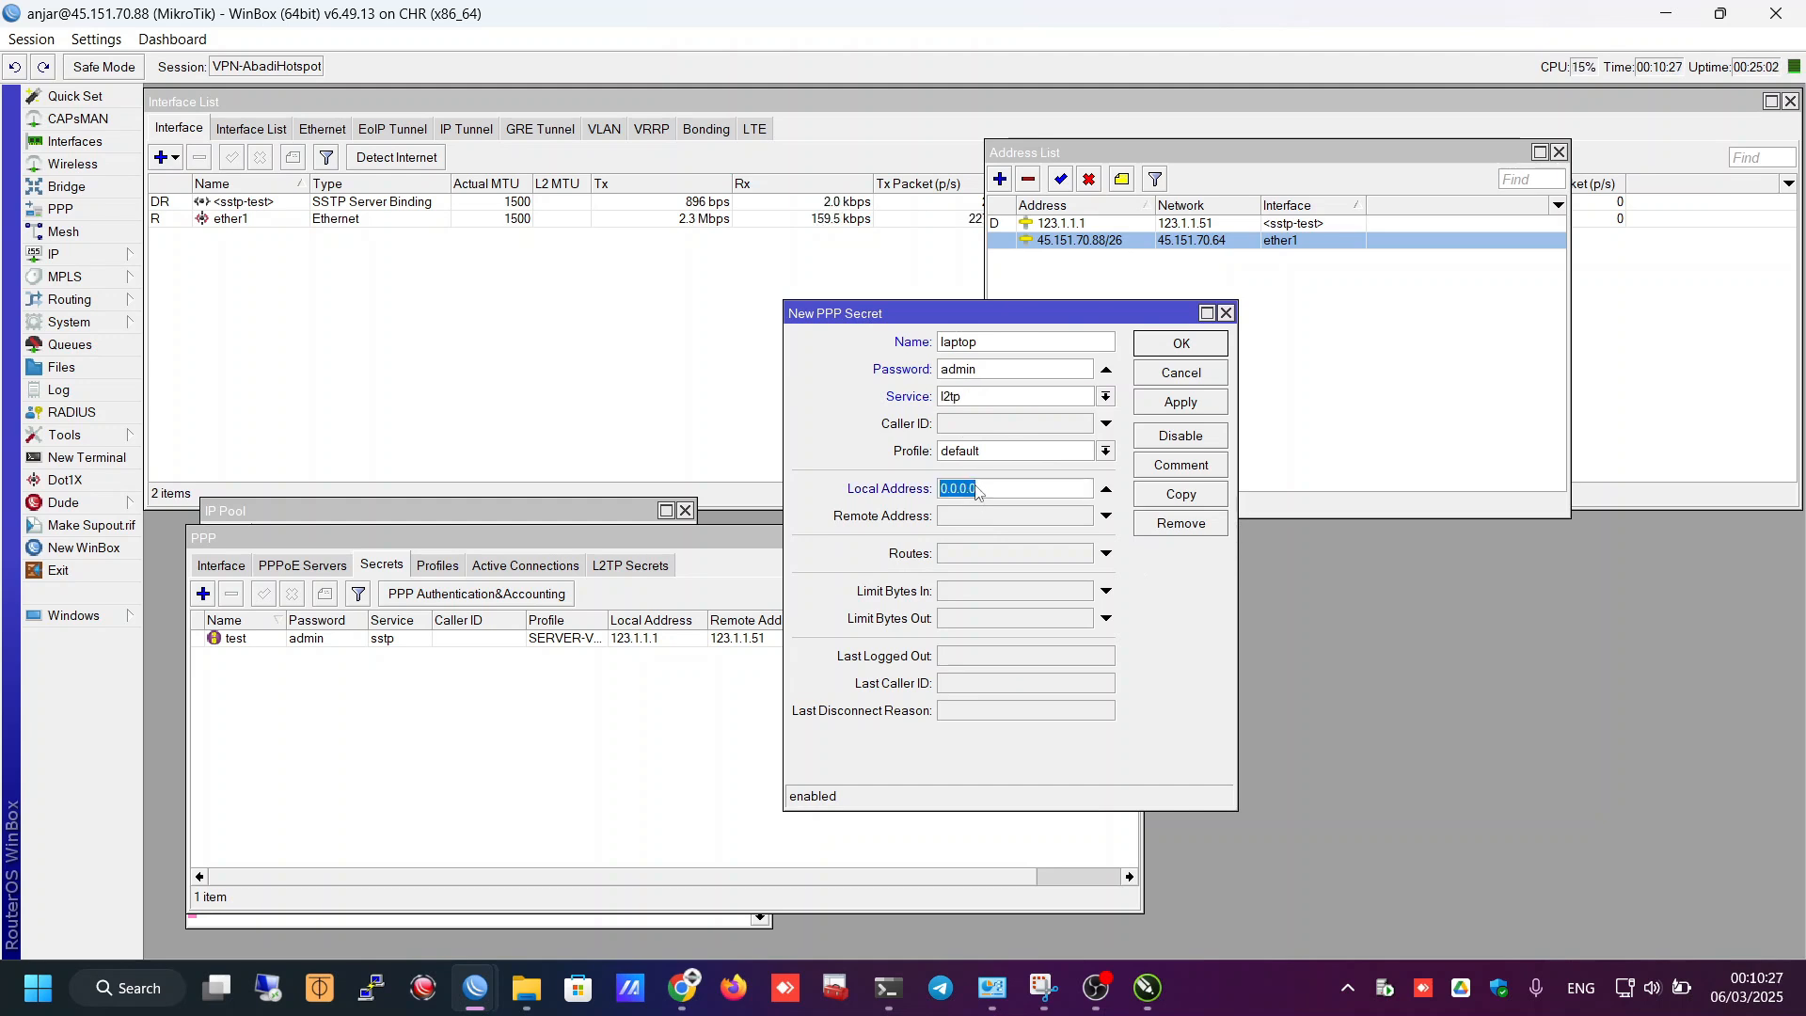
text(123.1.1.1)
click(978, 520)
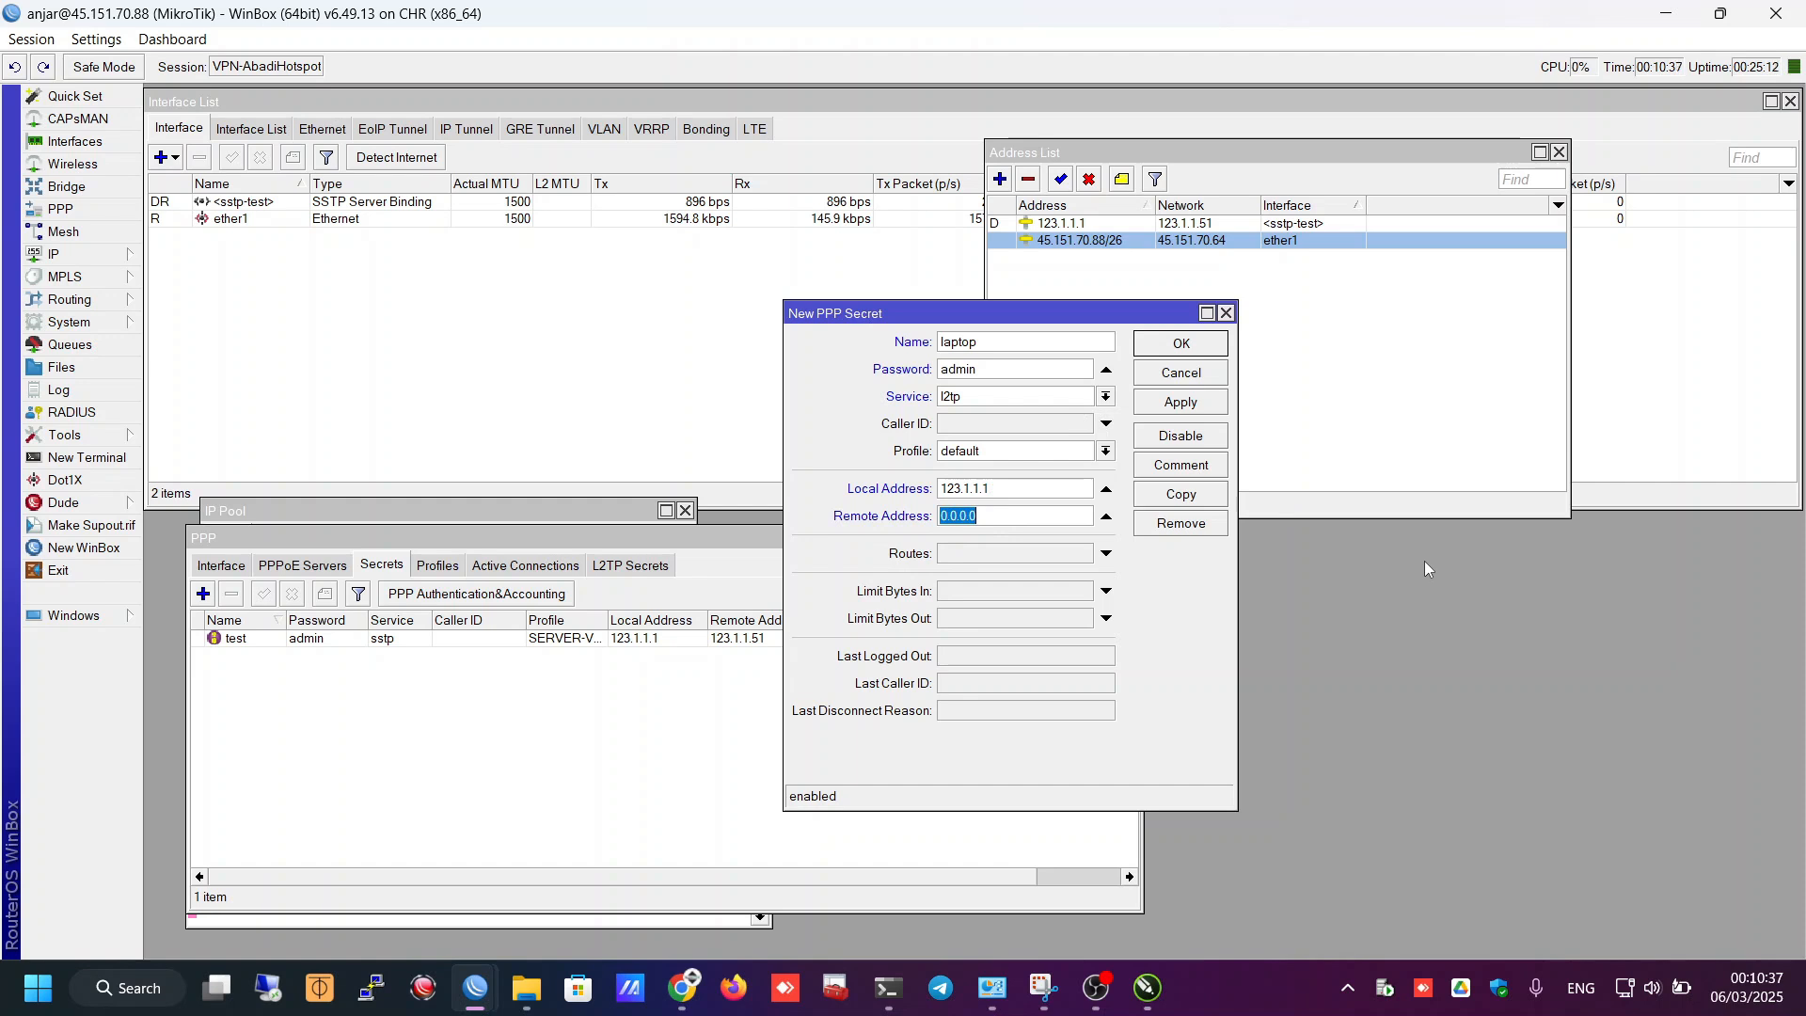
text(123.1.1.50)
drag(1011, 489, 929, 490)
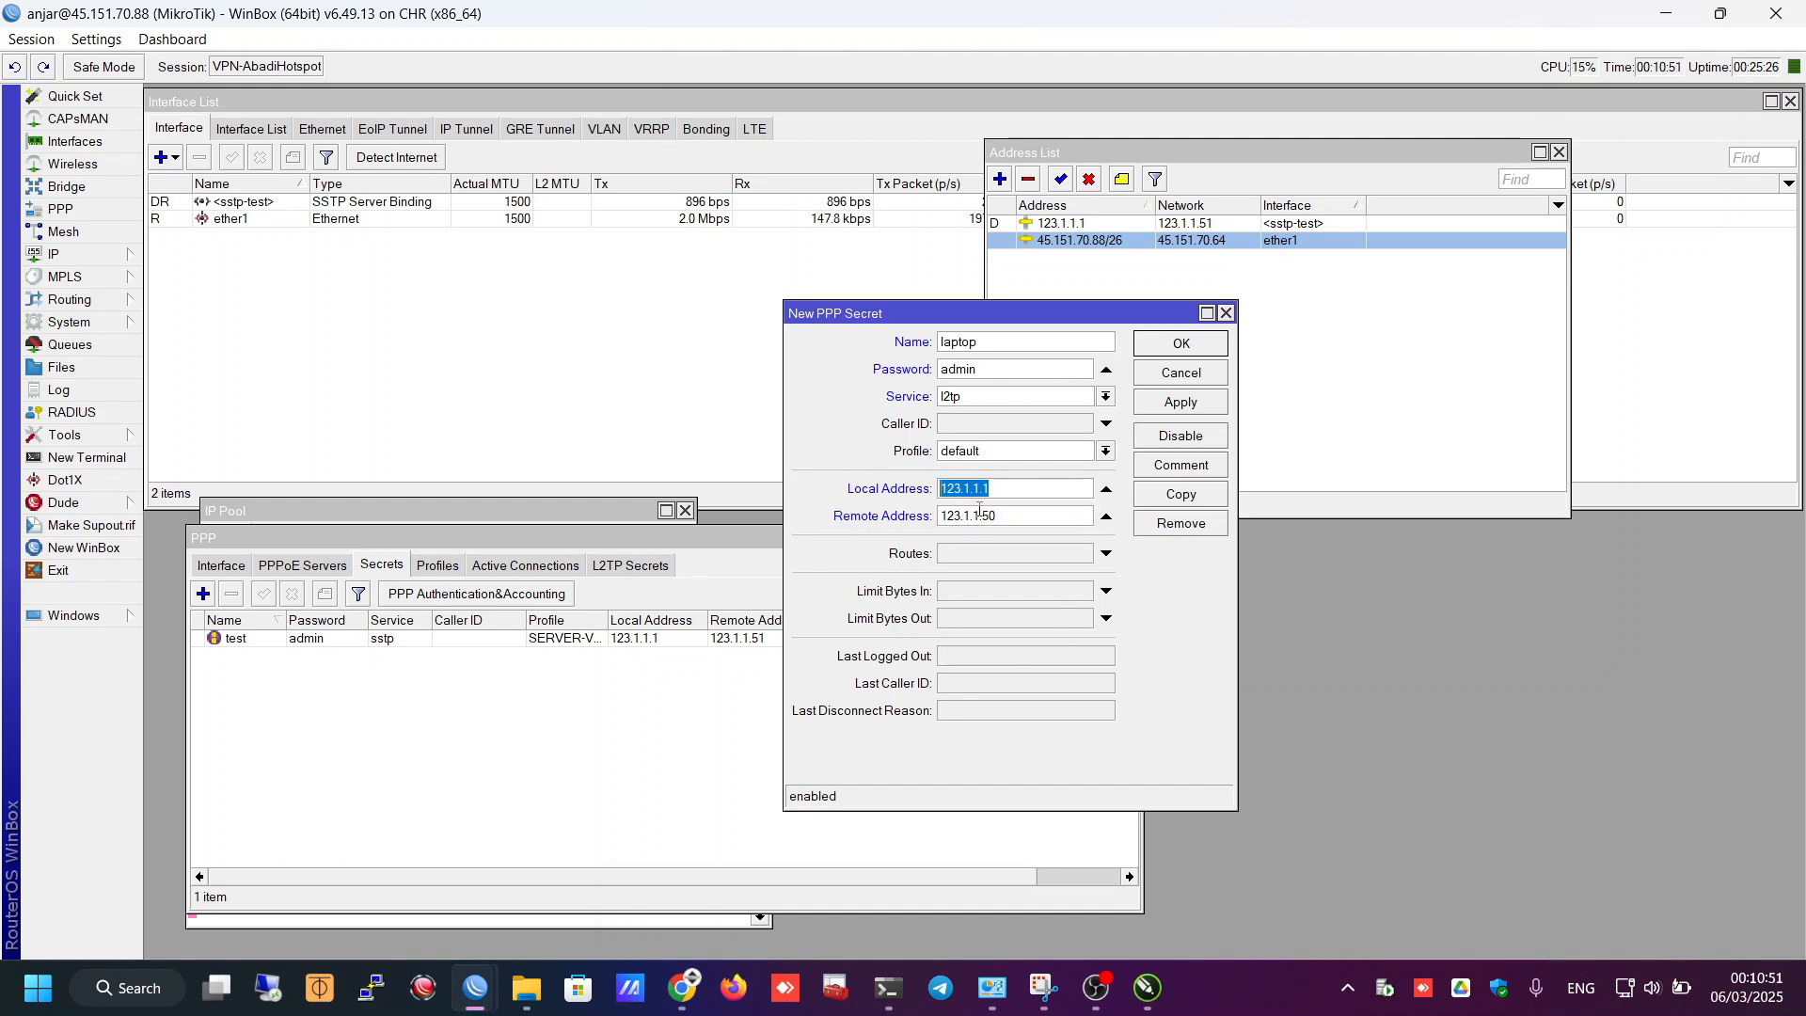
key(Tab)
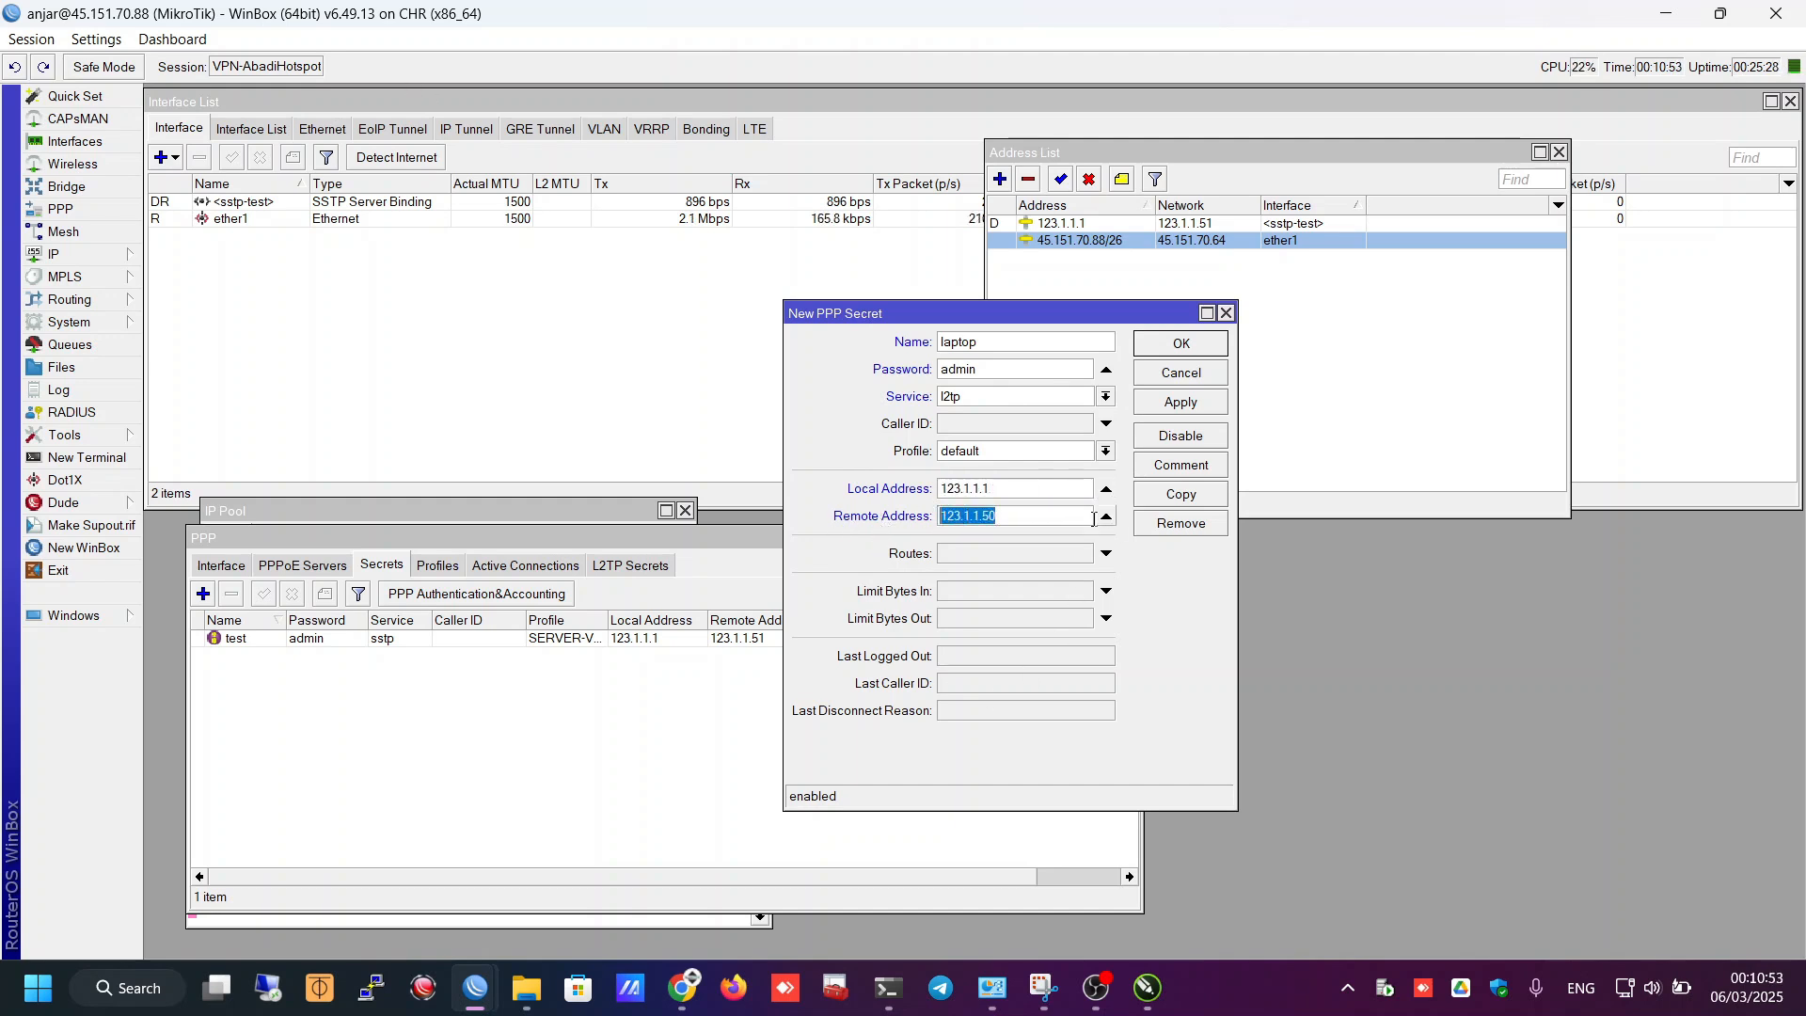
click(1011, 519)
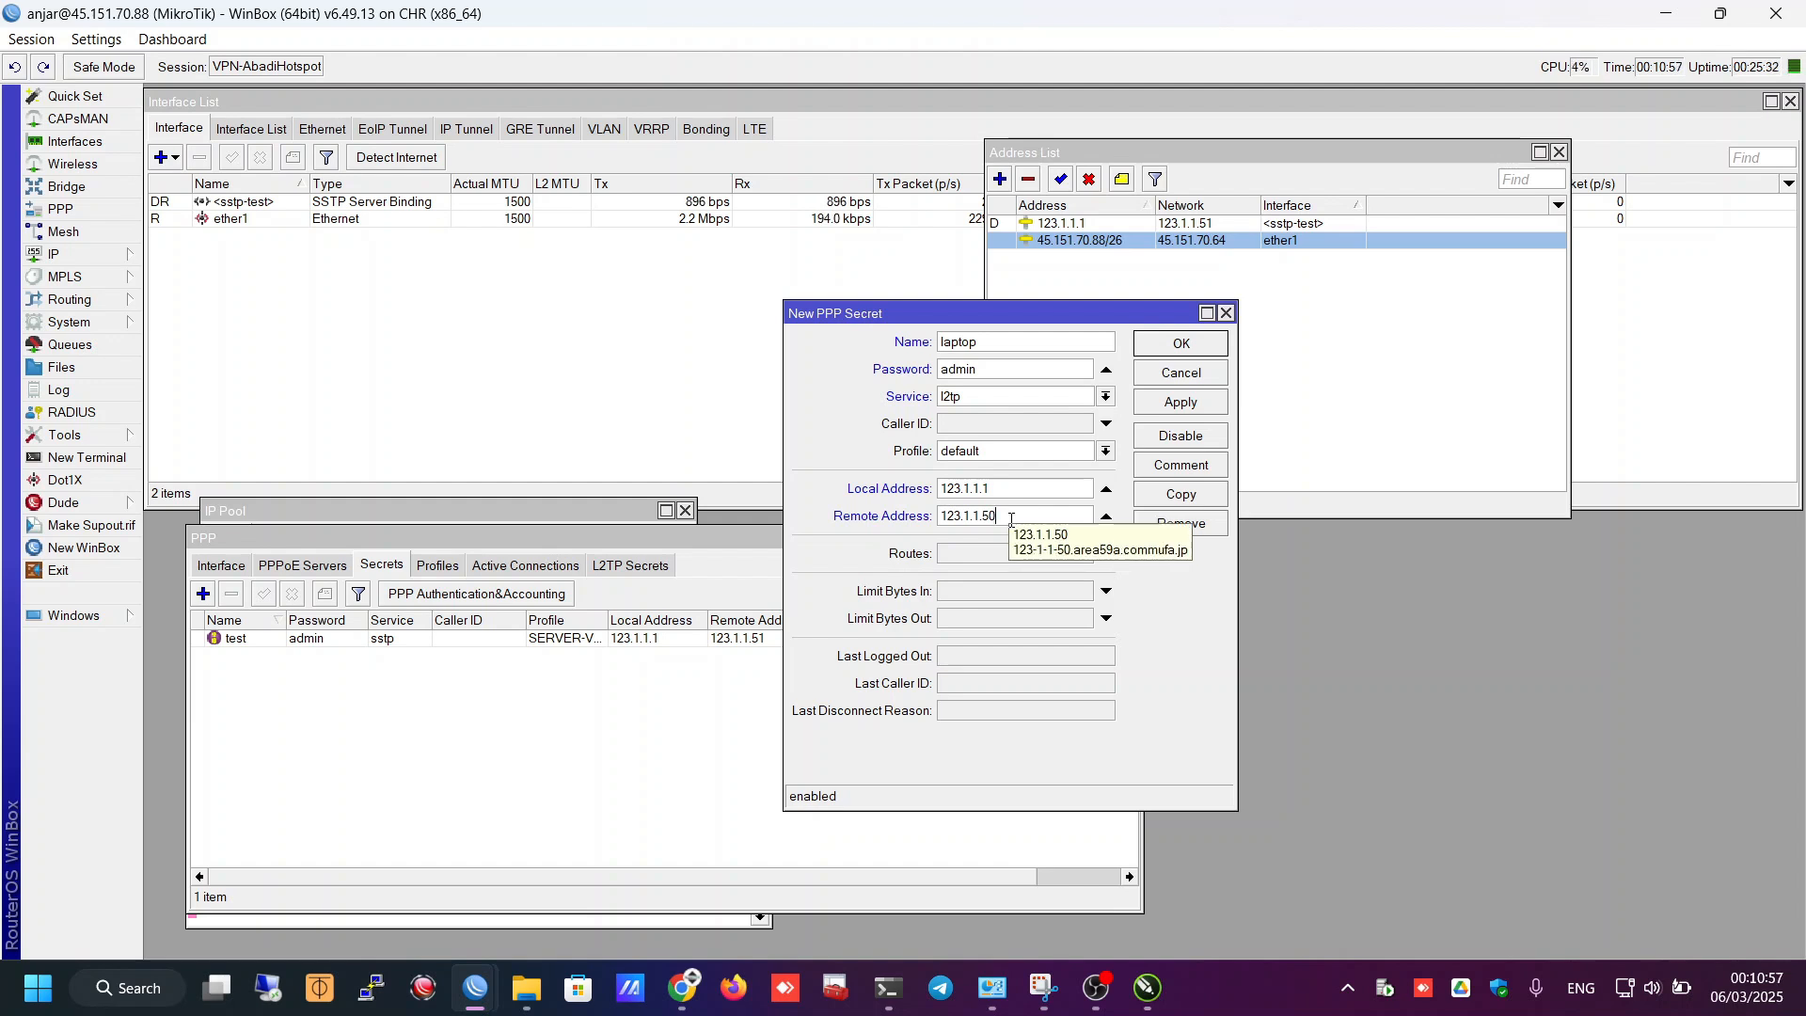
click(1180, 403)
click(1177, 346)
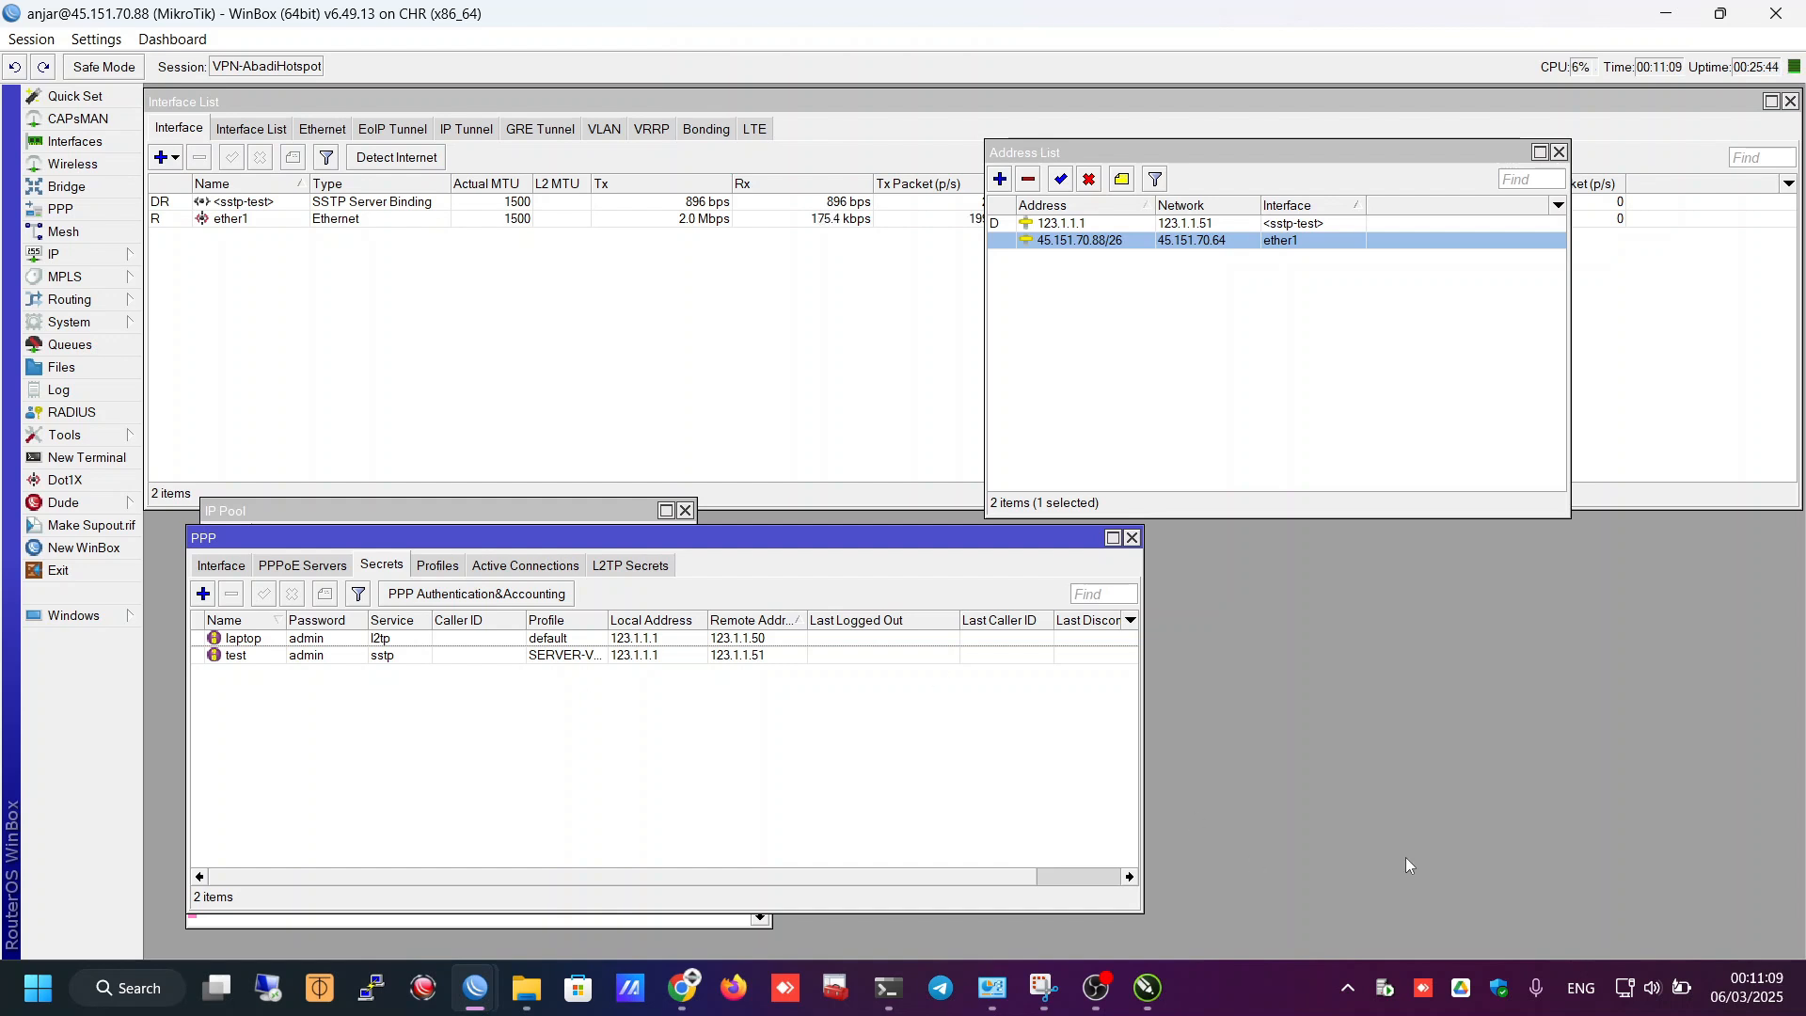
- Reach the VPN page in Windows Settings from the quick settings VPN tile and restore the window
click(1646, 1004)
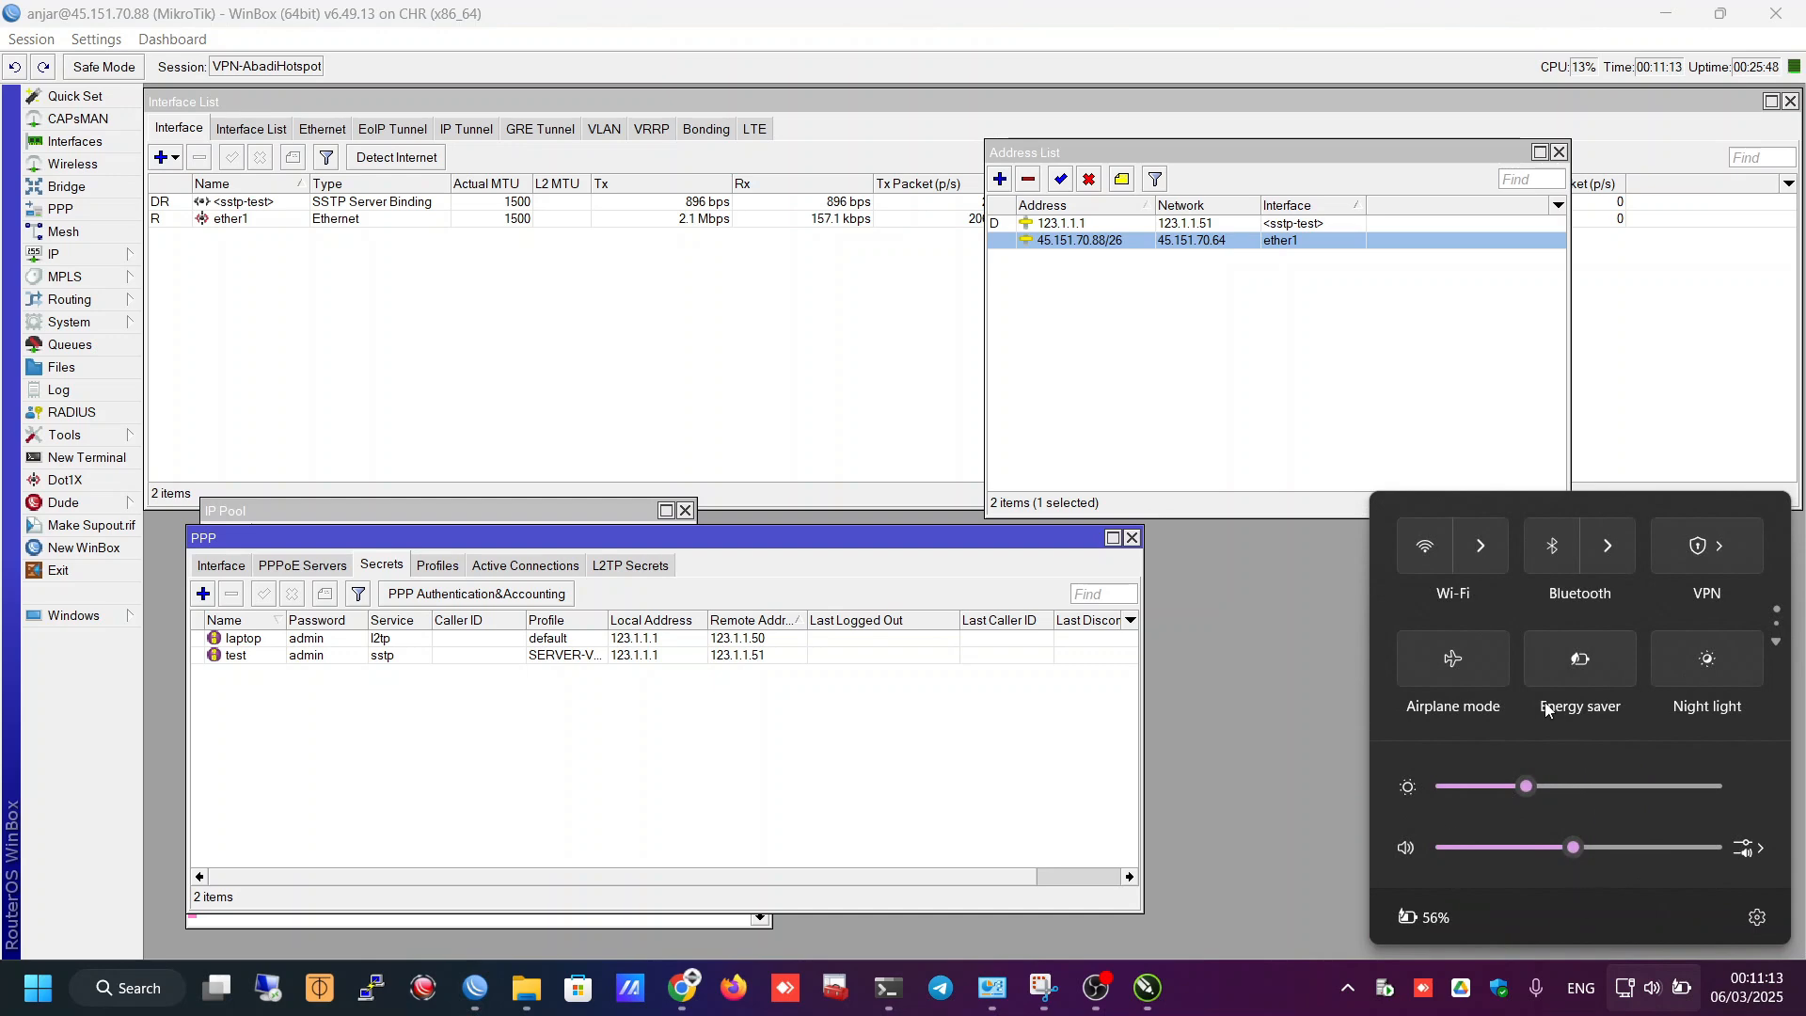
click(1674, 560)
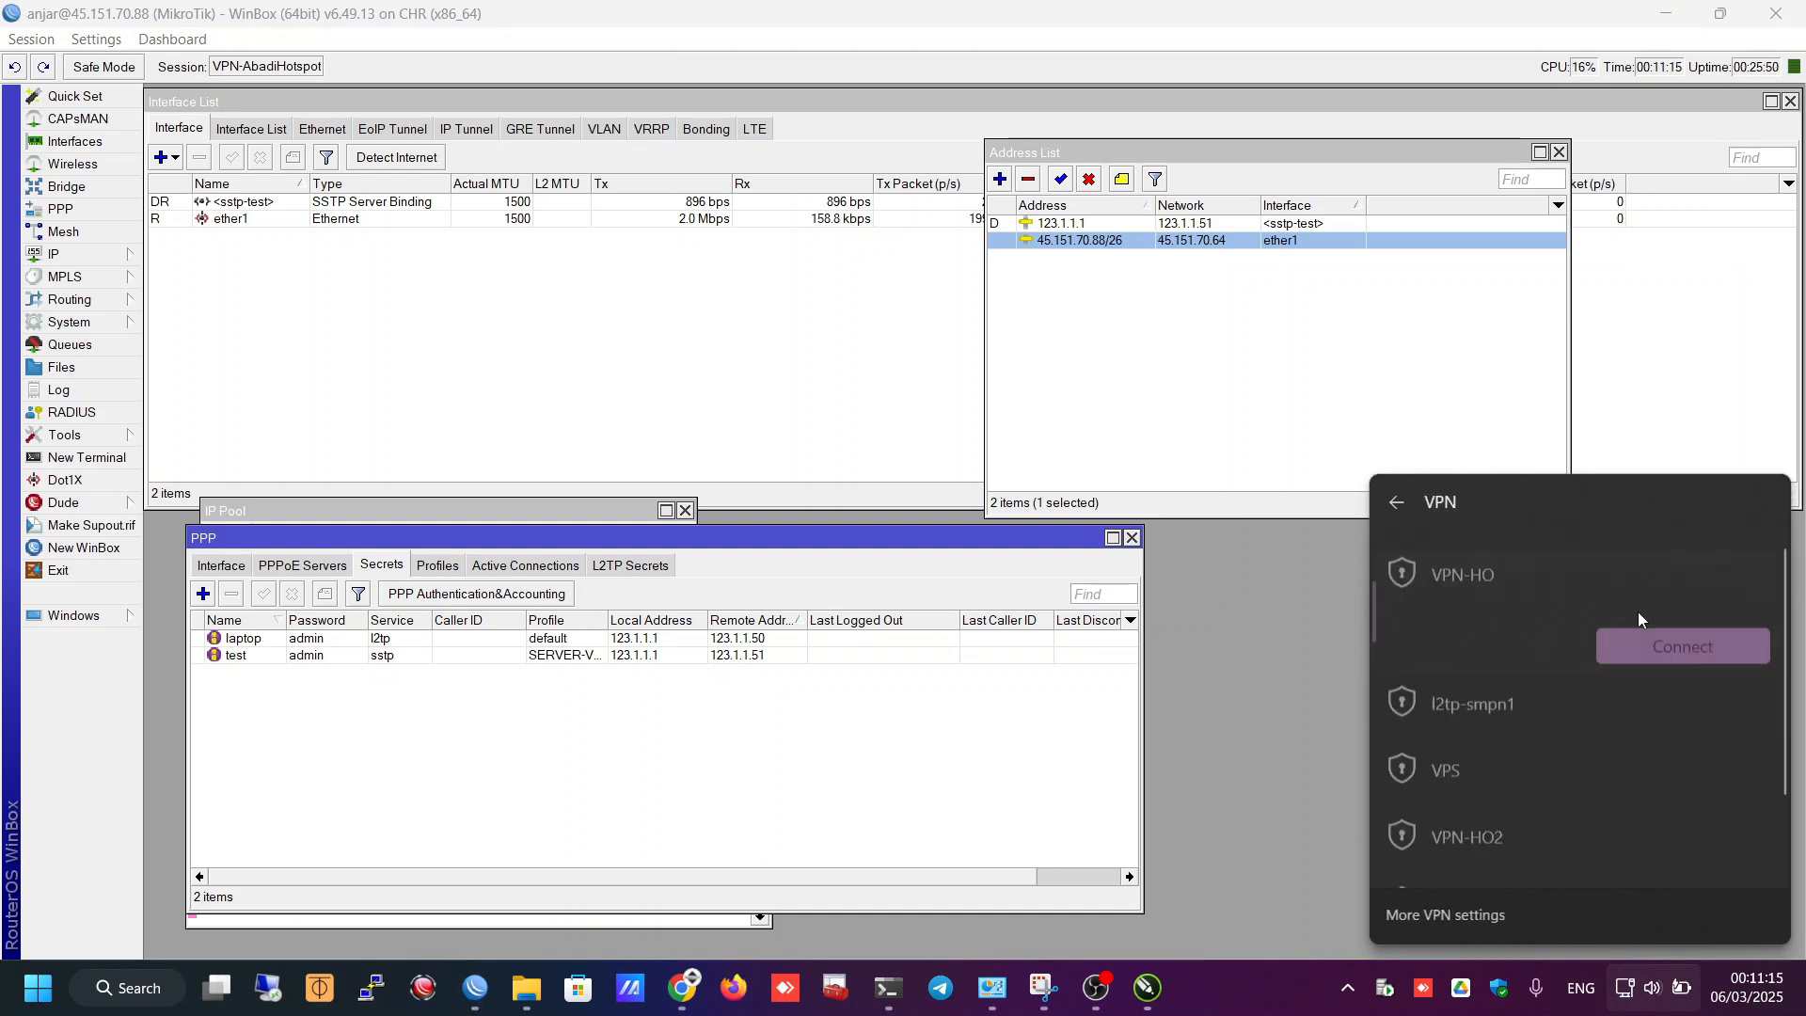
scroll(1493, 787, down, 2)
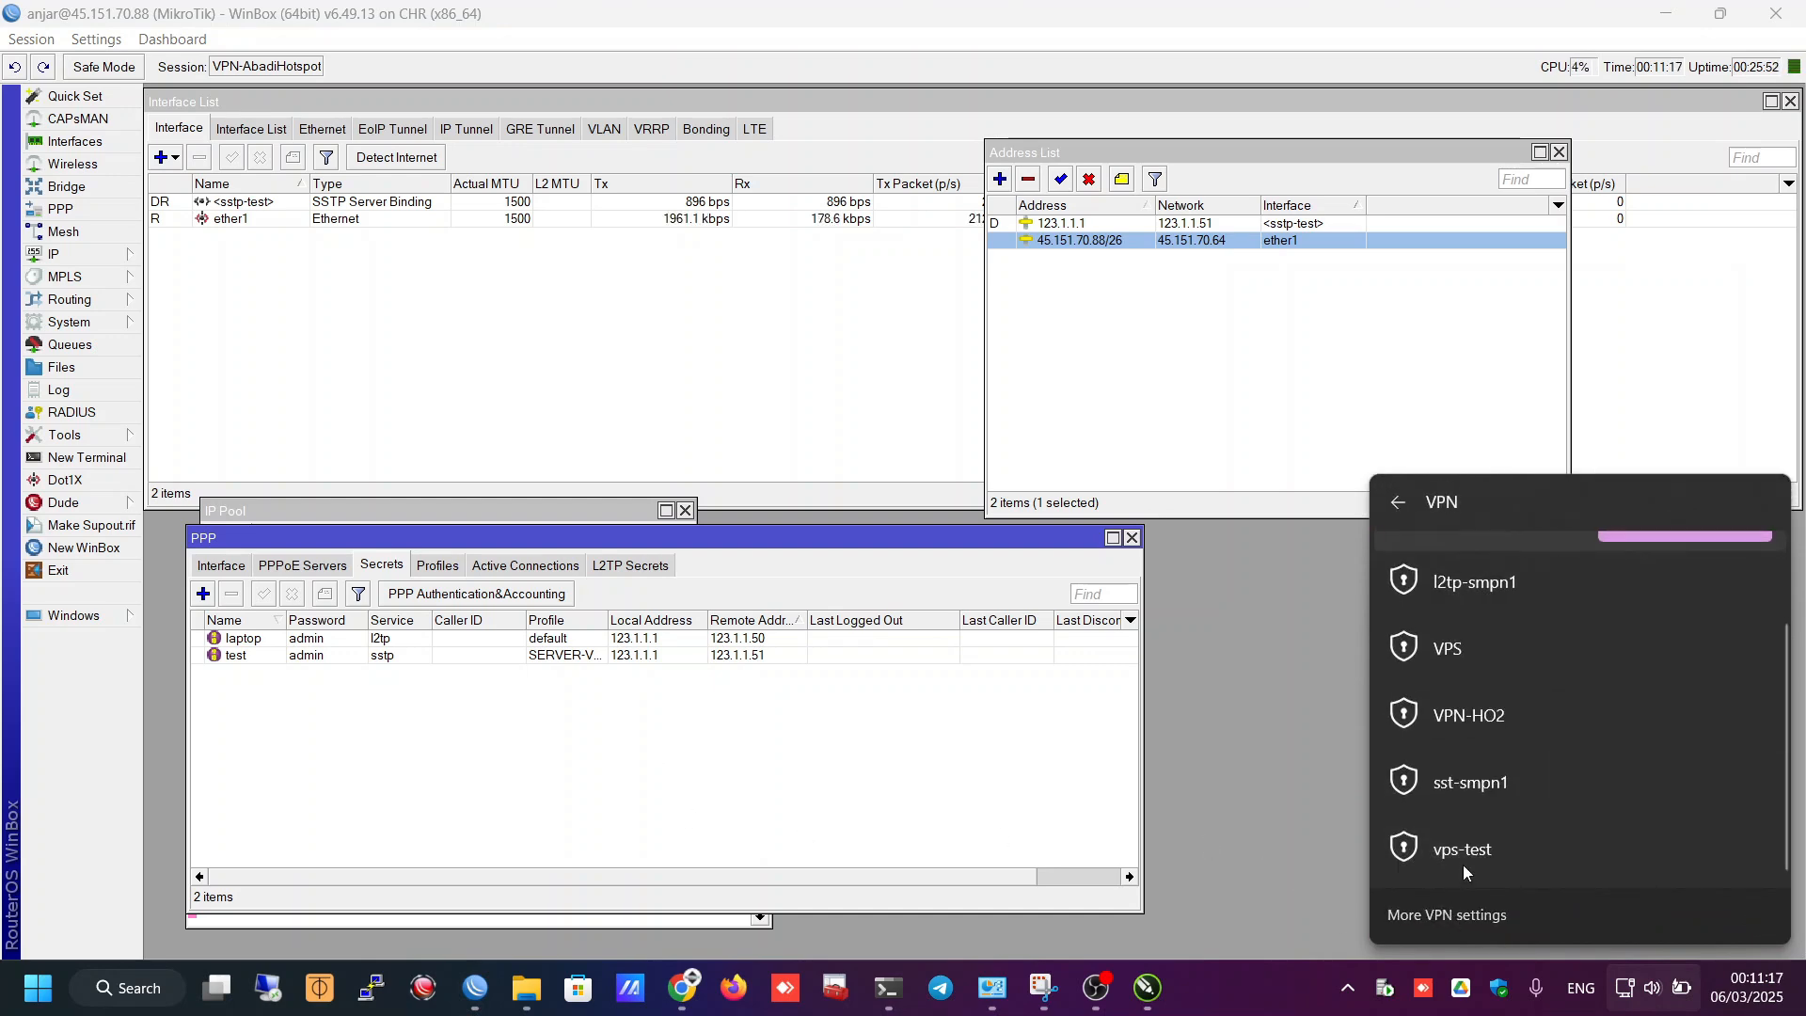
click(1446, 914)
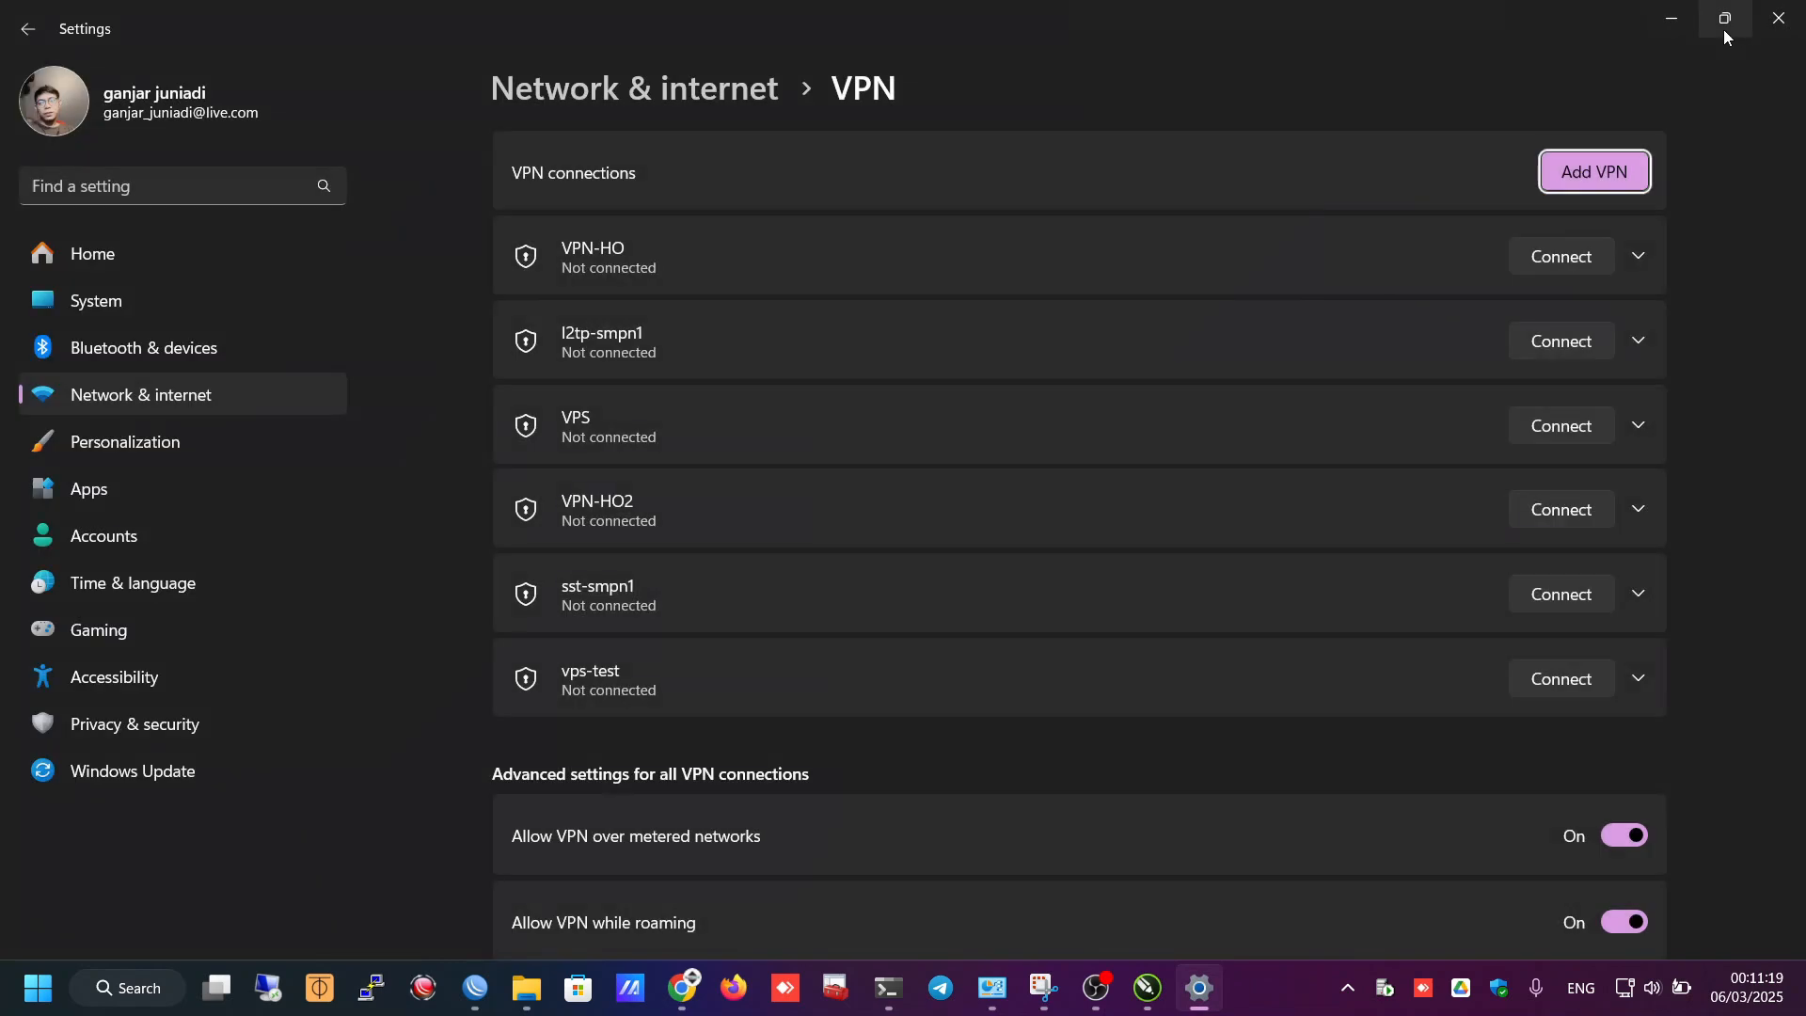
click(1724, 30)
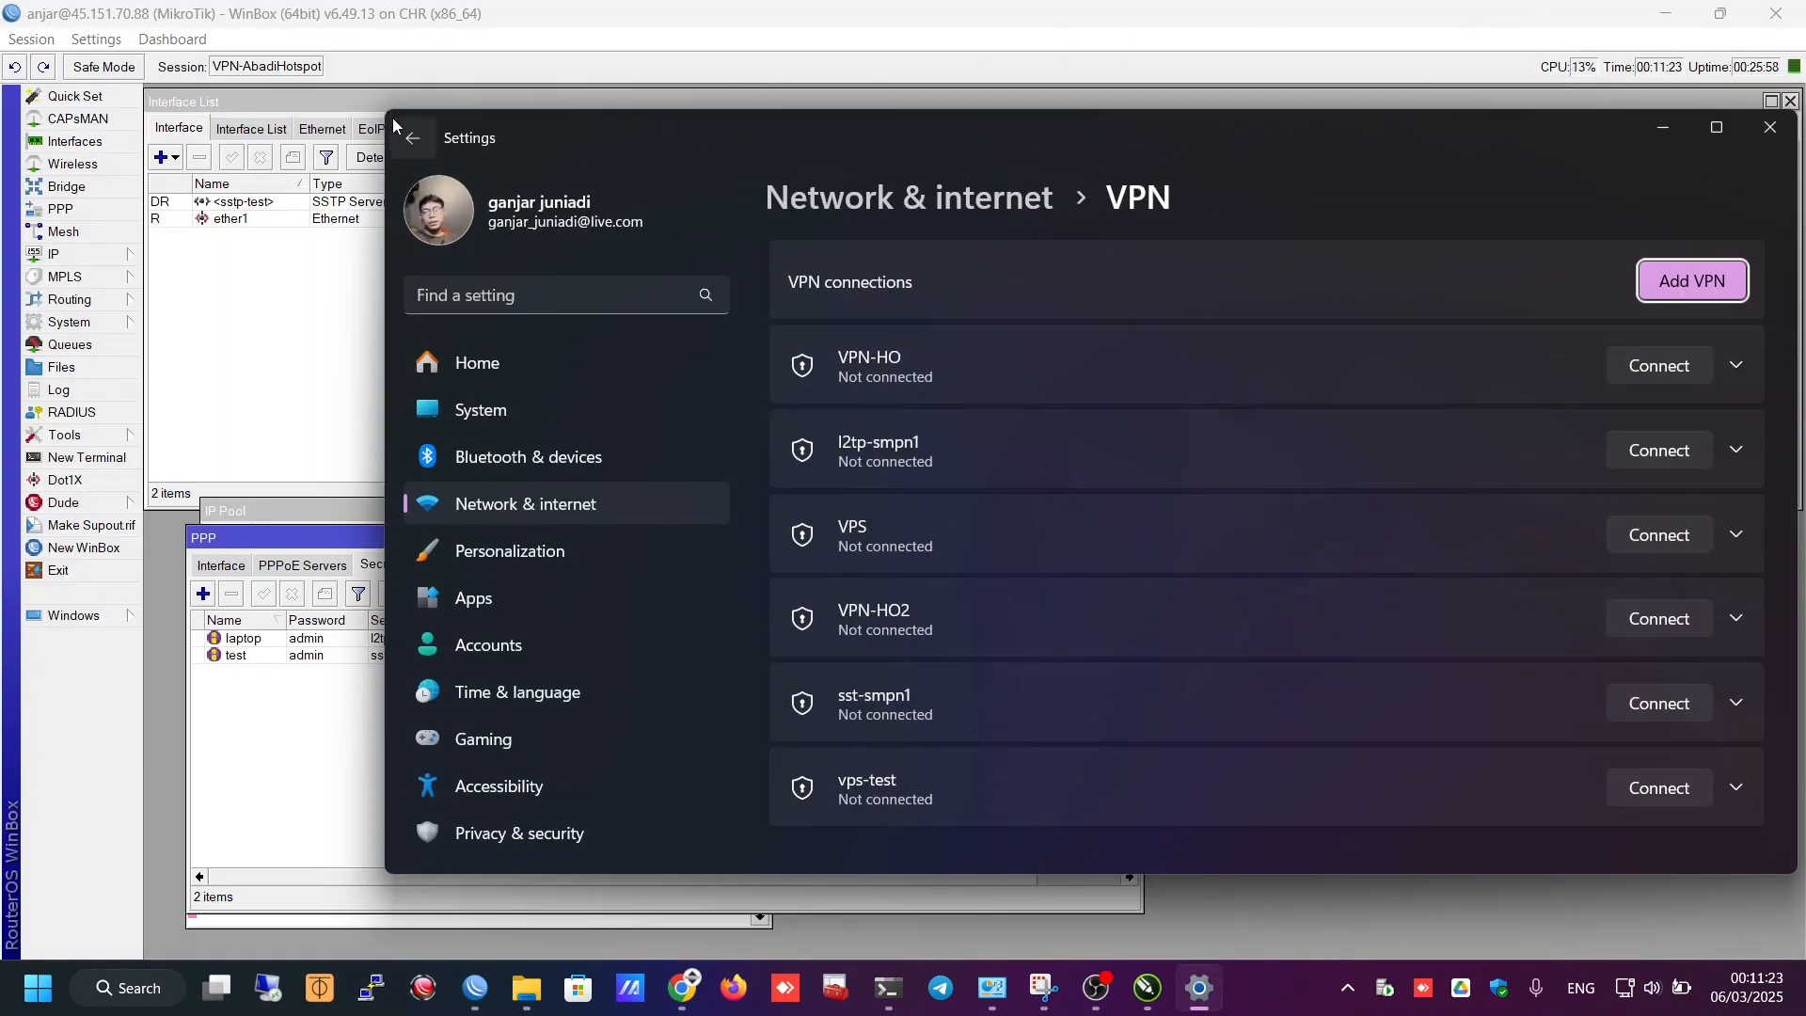
scroll(1087, 631, down, 4)
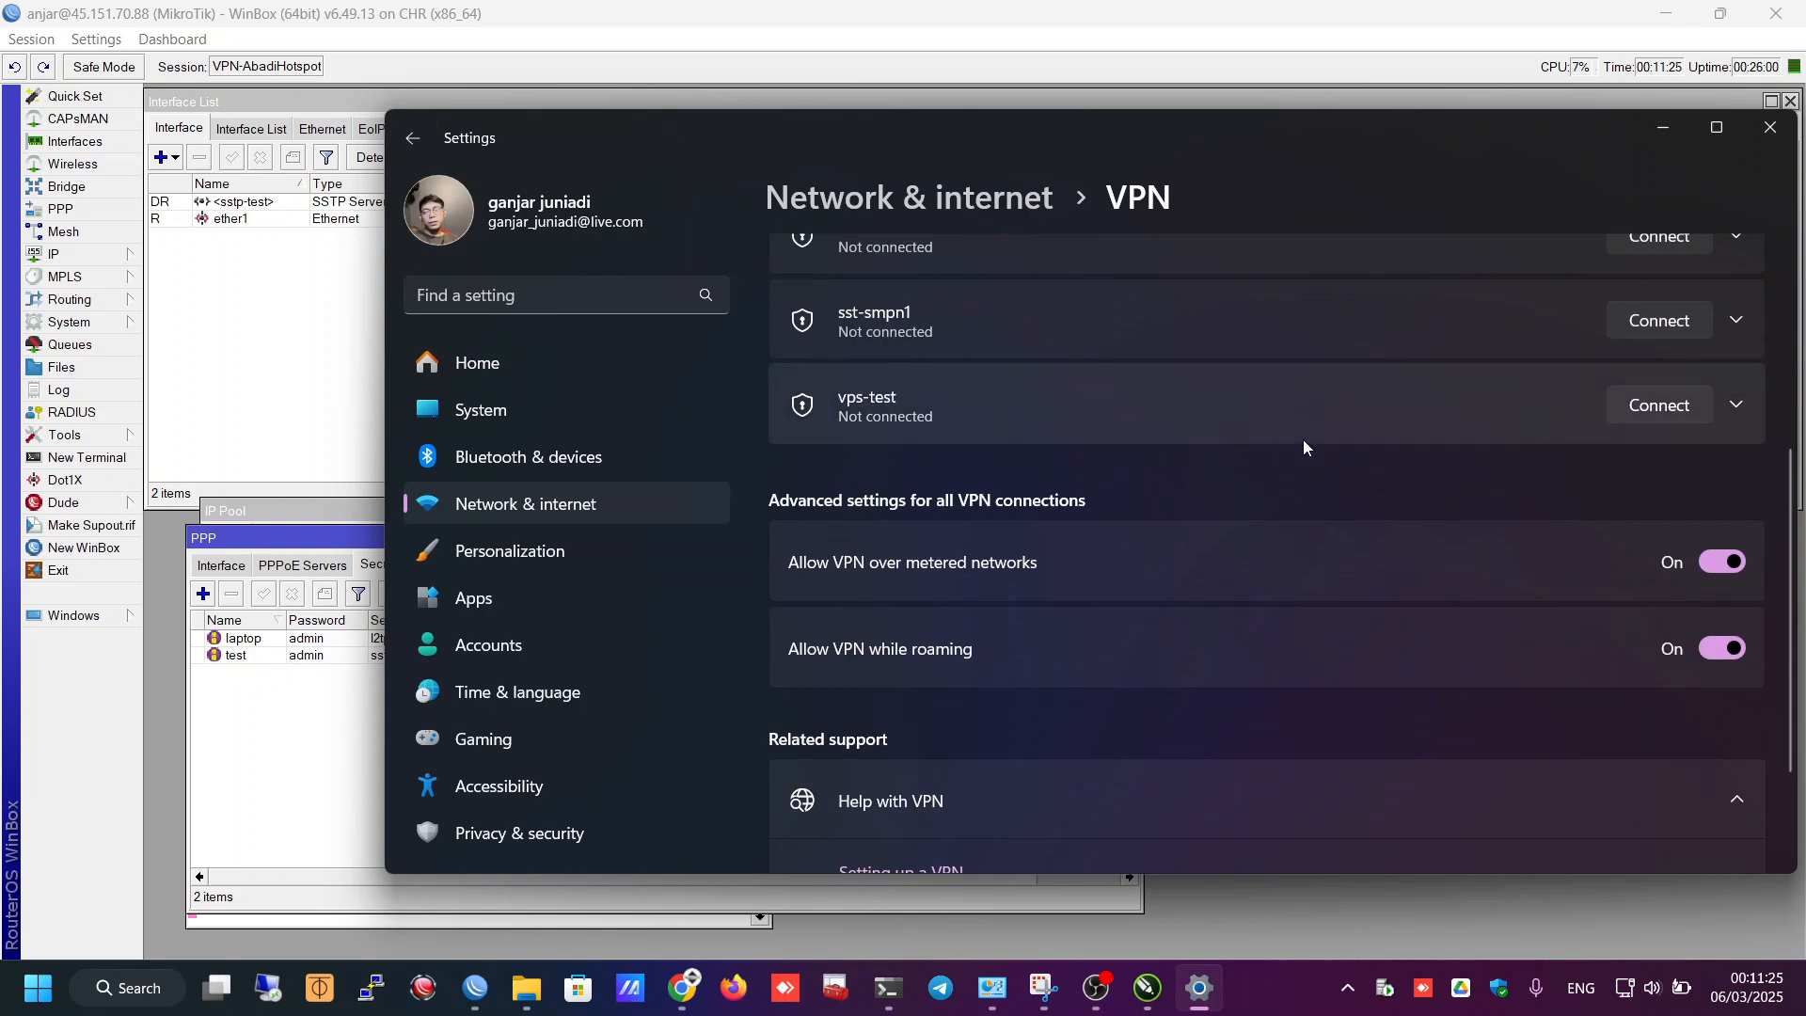
scroll(1244, 448, up, 5)
- Start a Windows (built-in) VPN named VPN-CHR with server address 45.151.70.88
click(1717, 282)
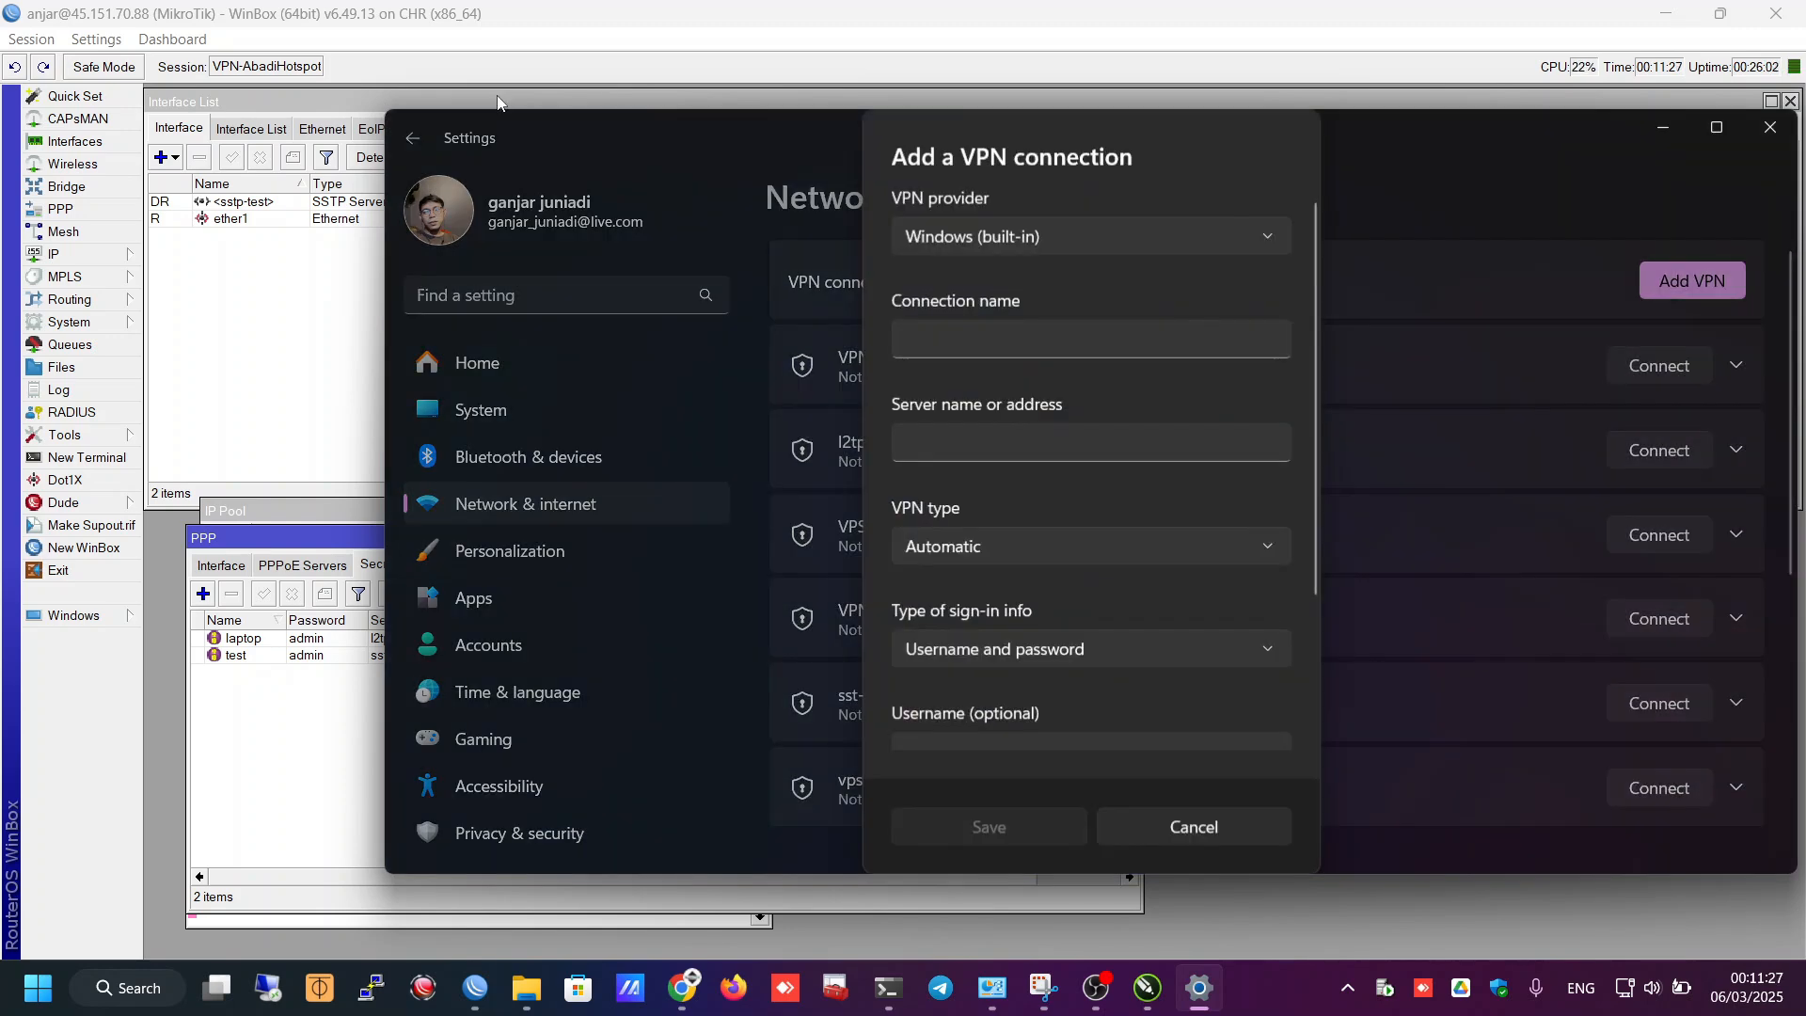
click(972, 251)
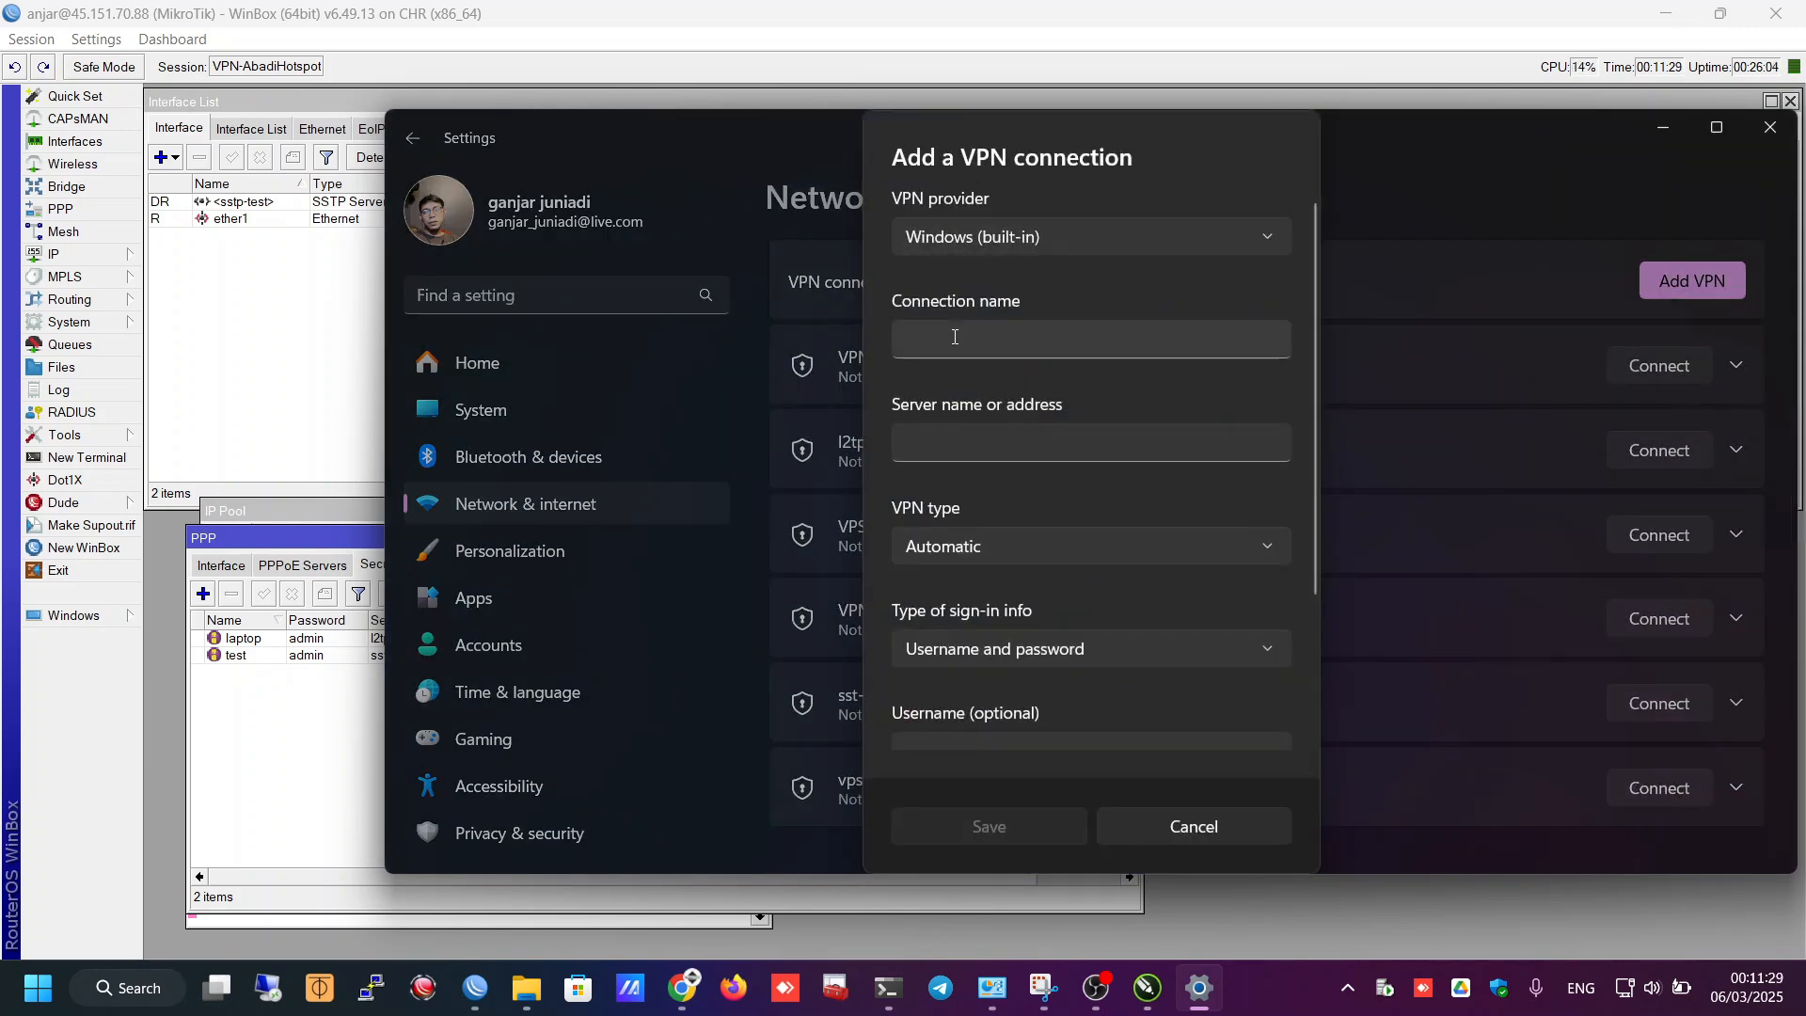
key(Tab)
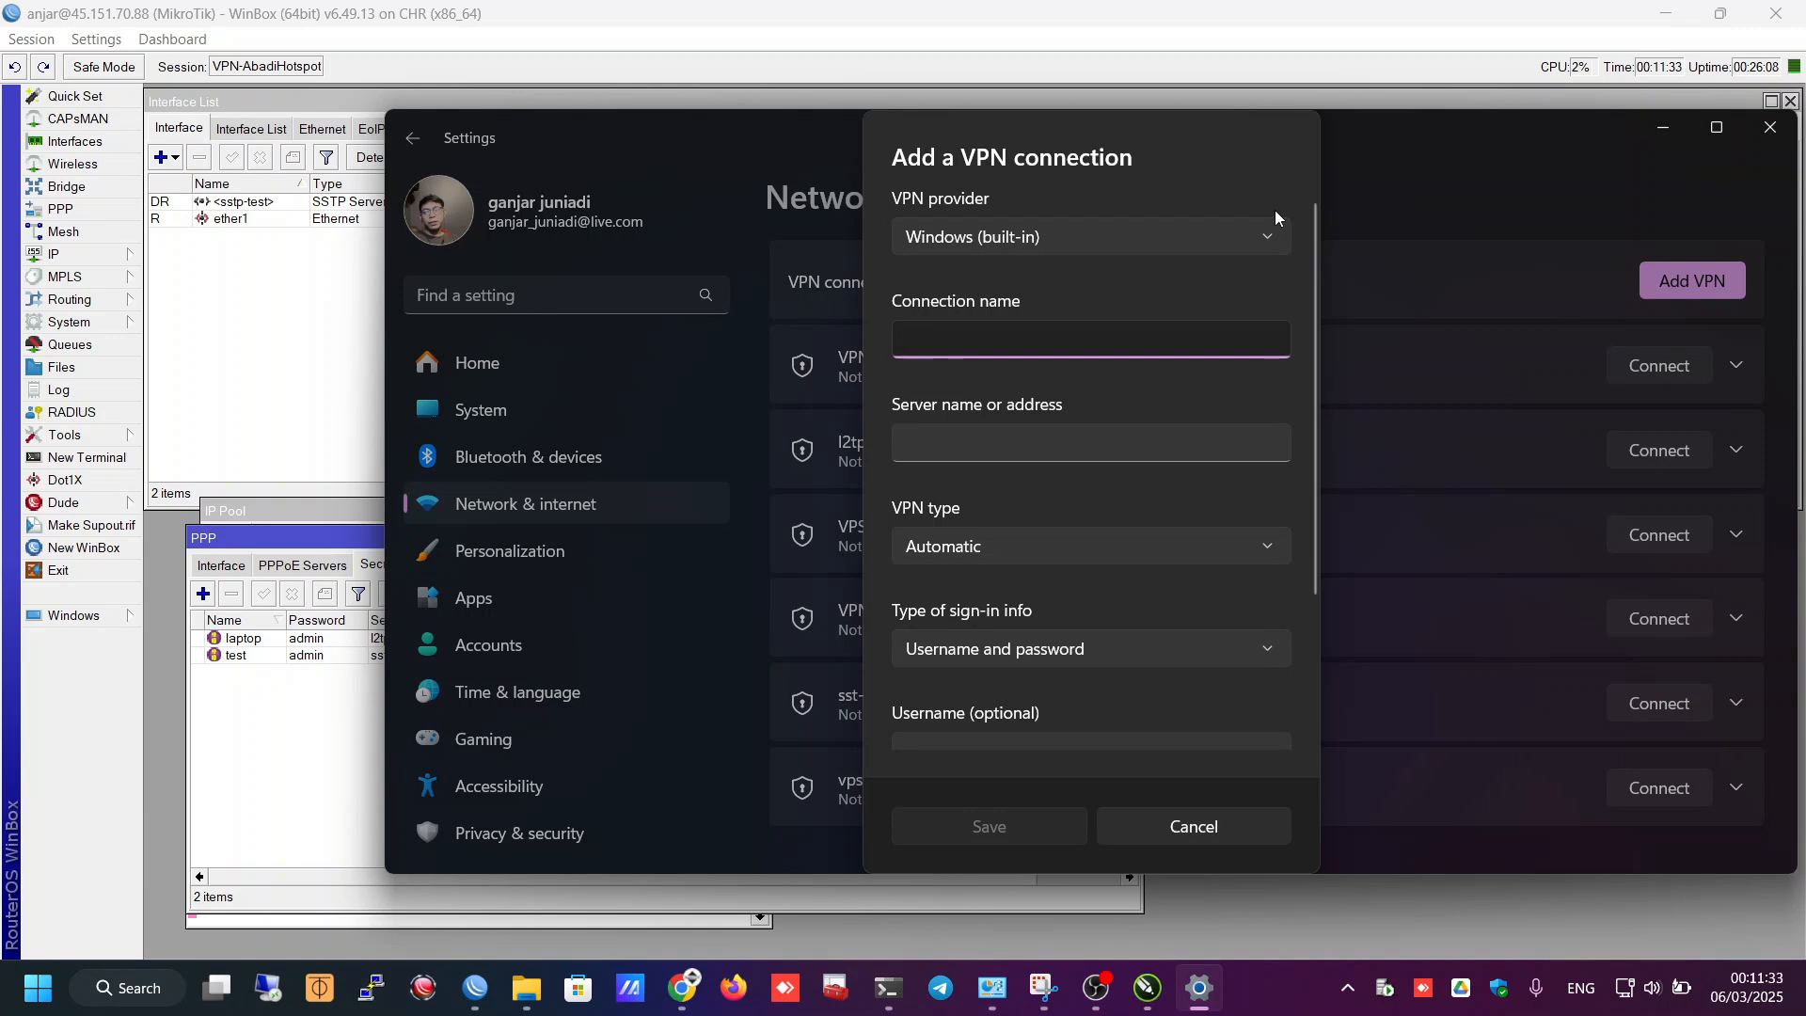
text(VPN-CHR)
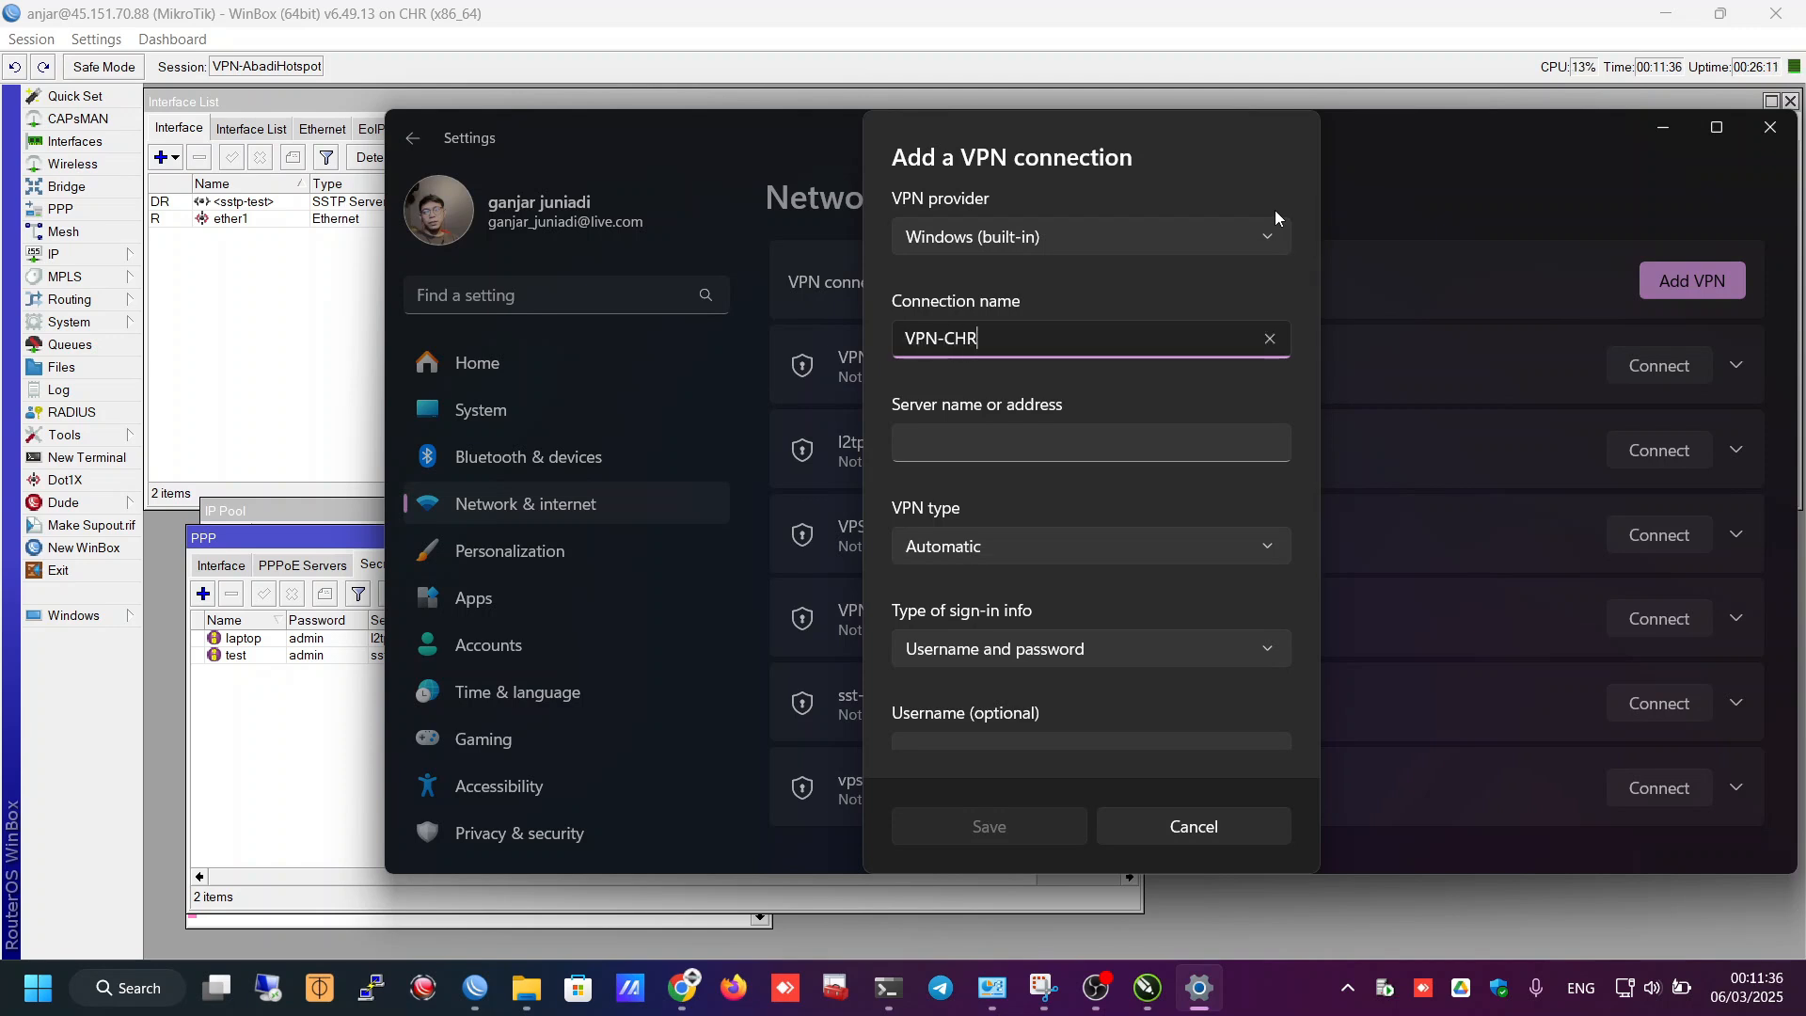
key(Tab)
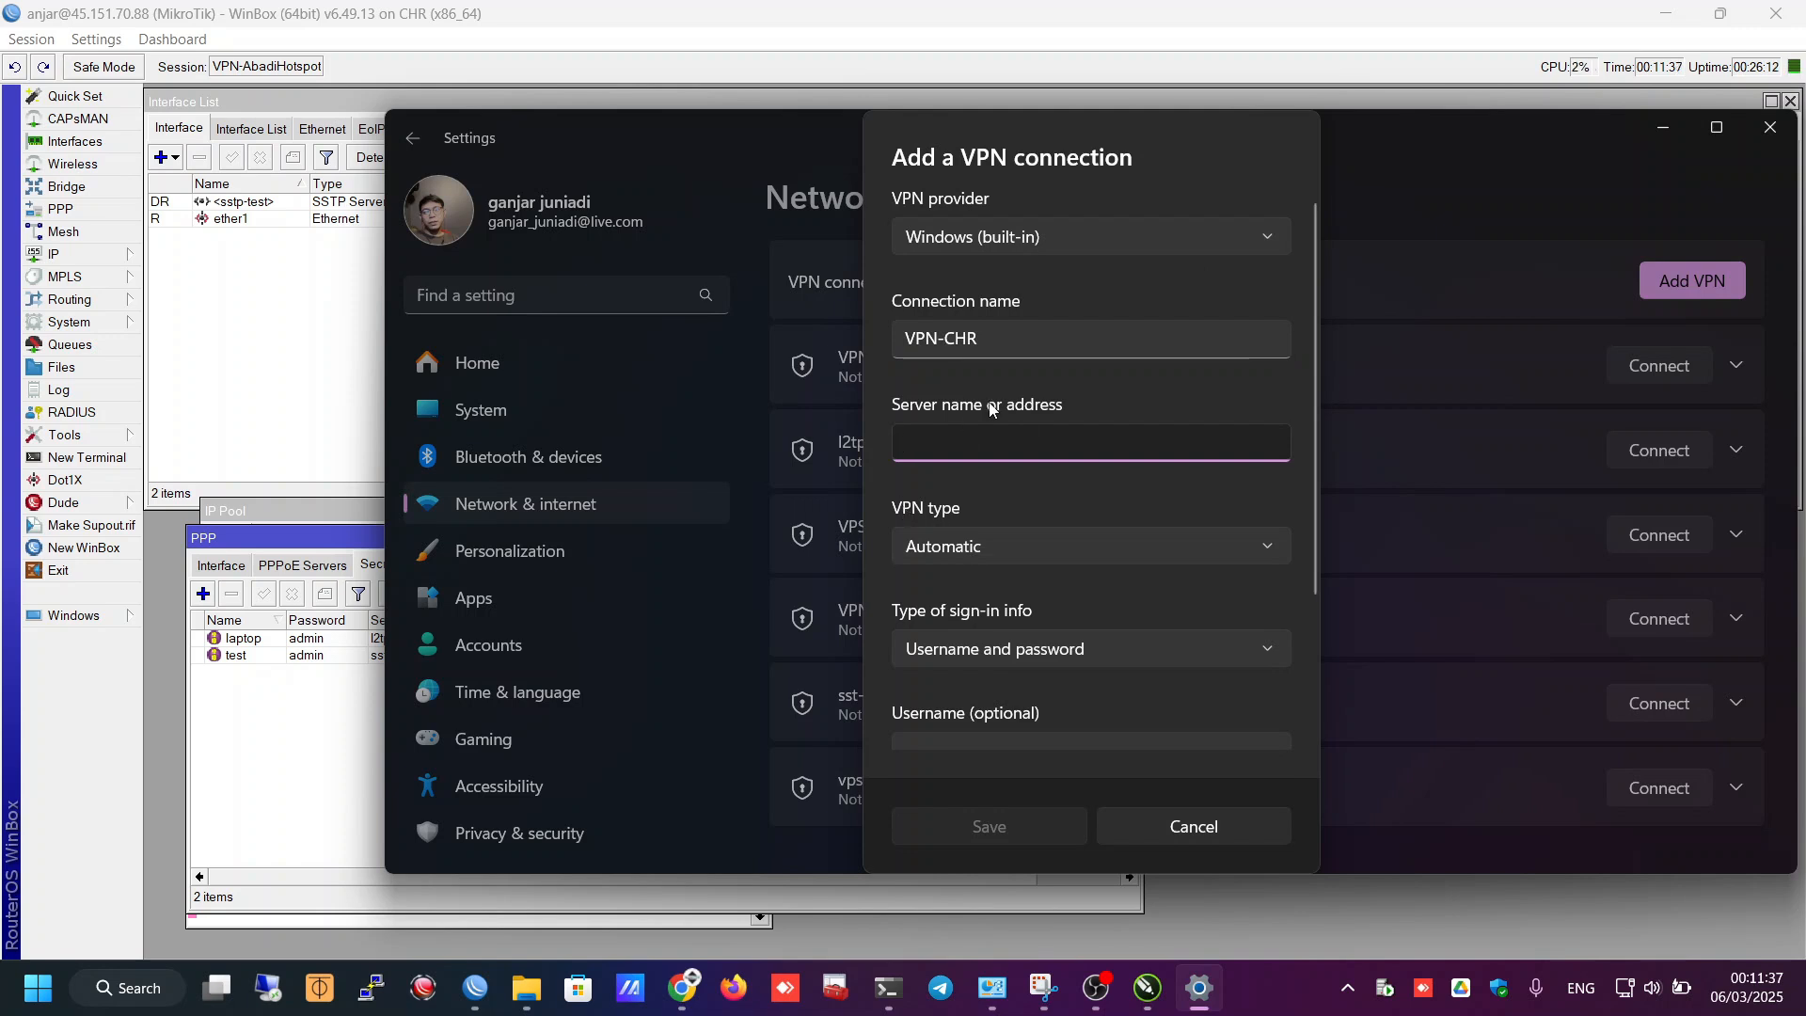
text(45.151.70.88/)
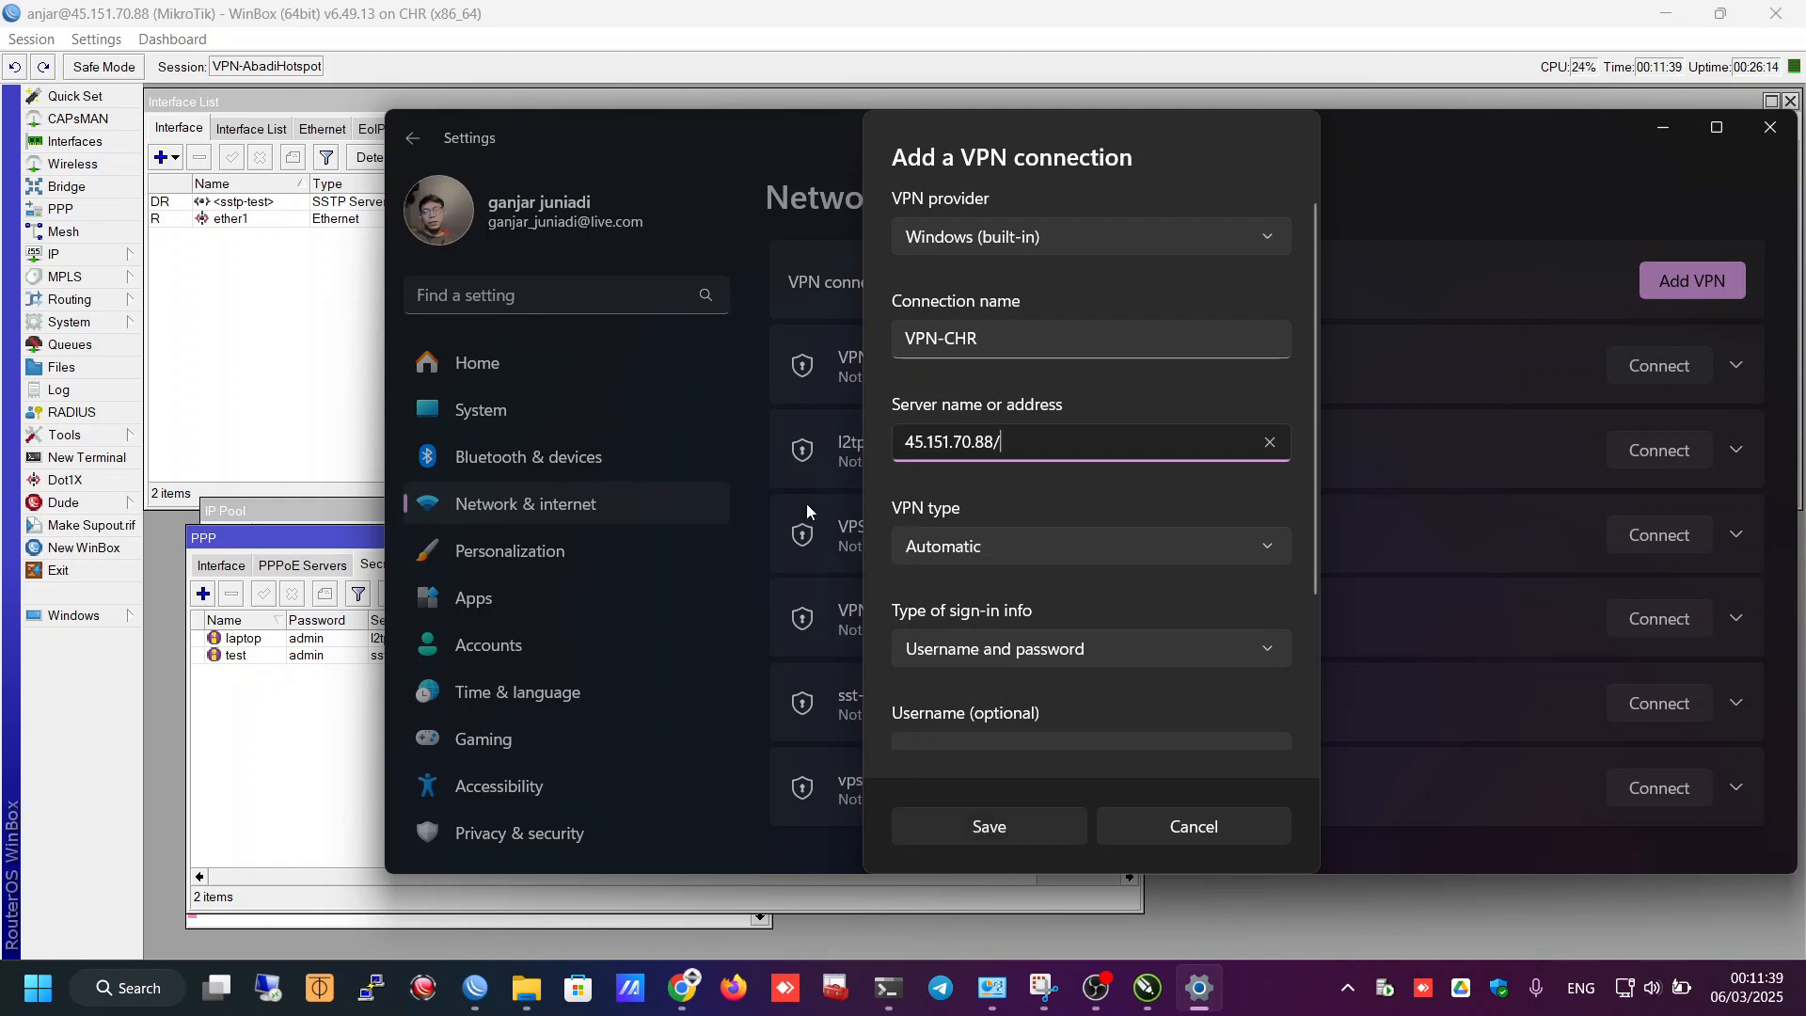
key(BackSpace)
scroll(1012, 543, down, 2)
- Choose L2TP/IPsec with pre-shared key, pasting the IPsec secret copied from the CHR's L2TP server
click(971, 381)
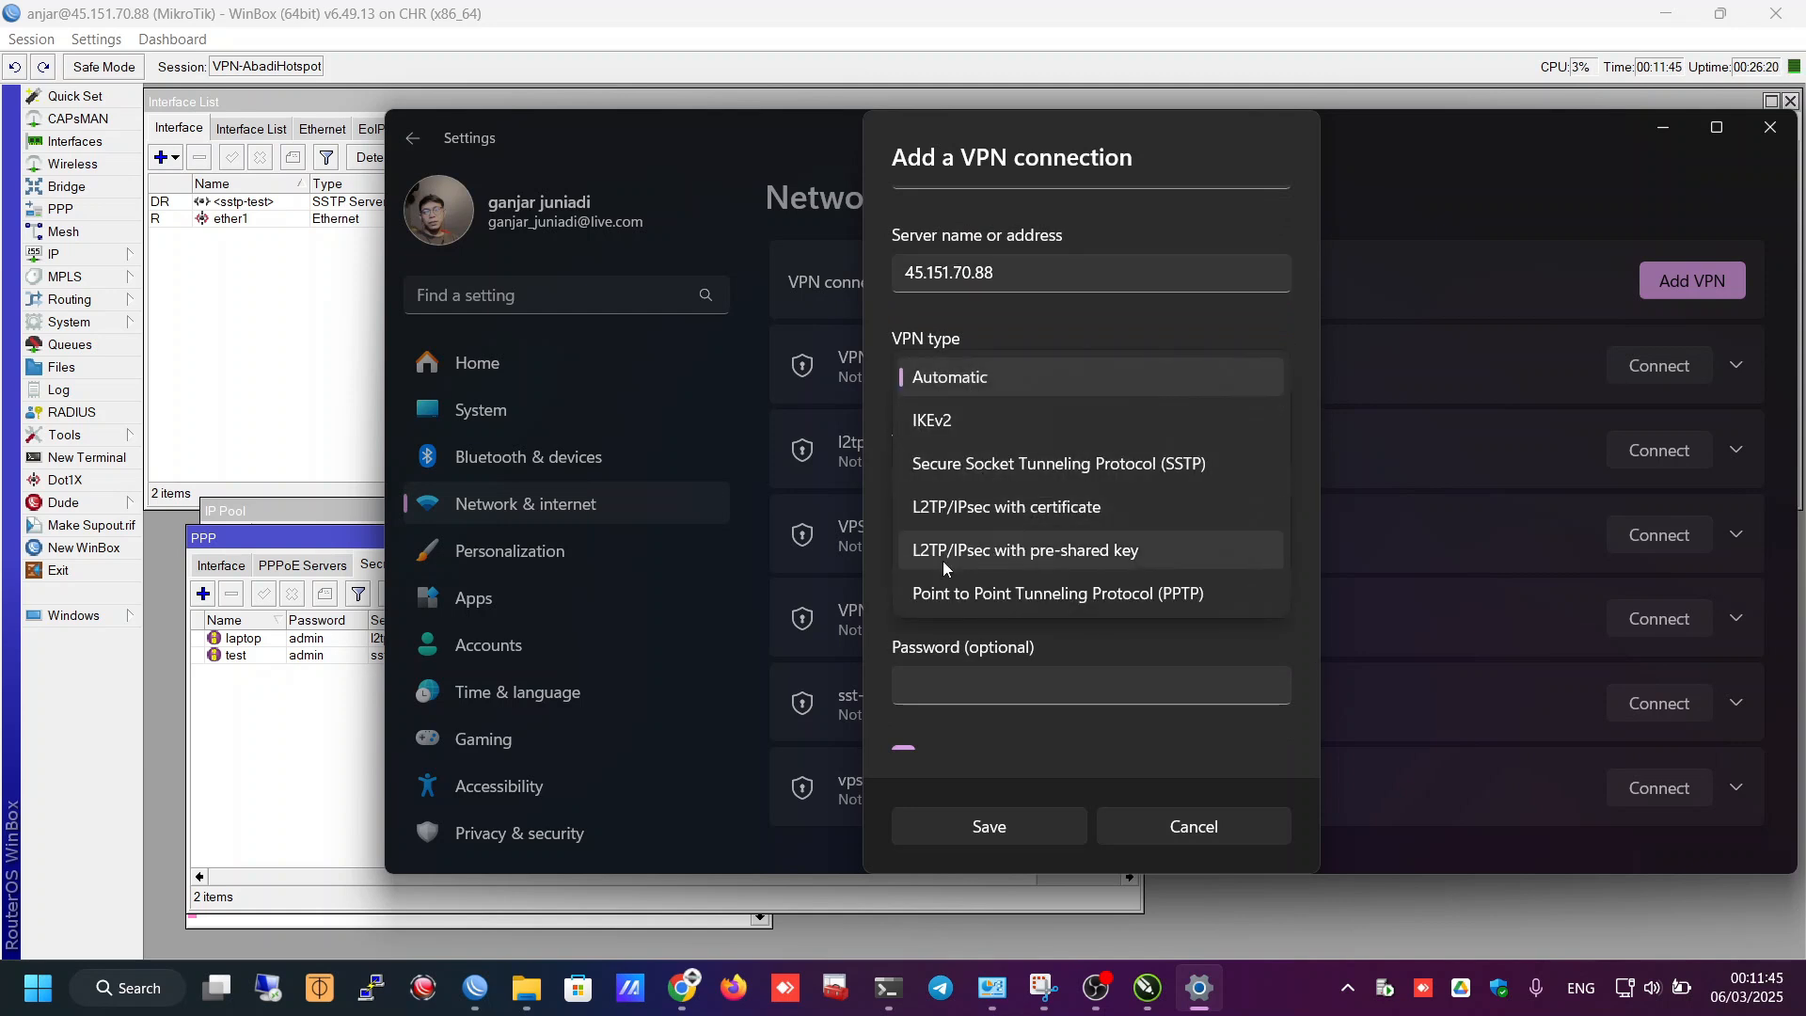
click(1046, 553)
click(983, 478)
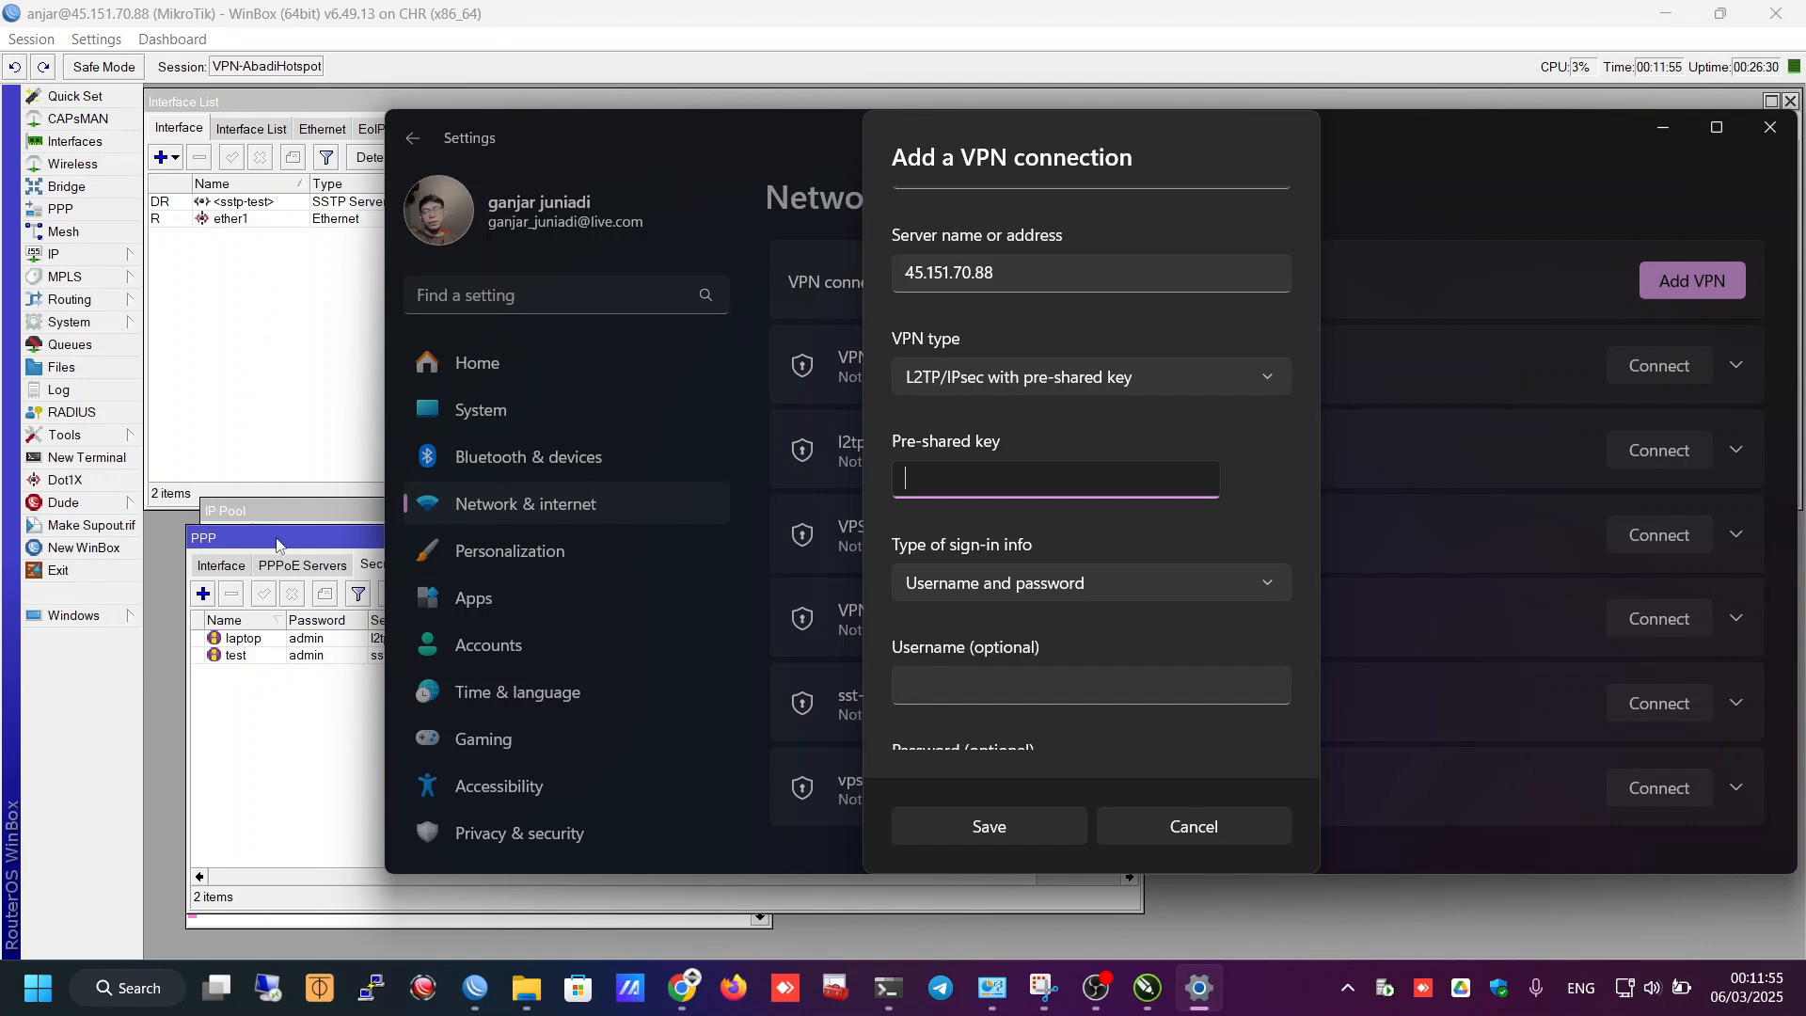
click(221, 565)
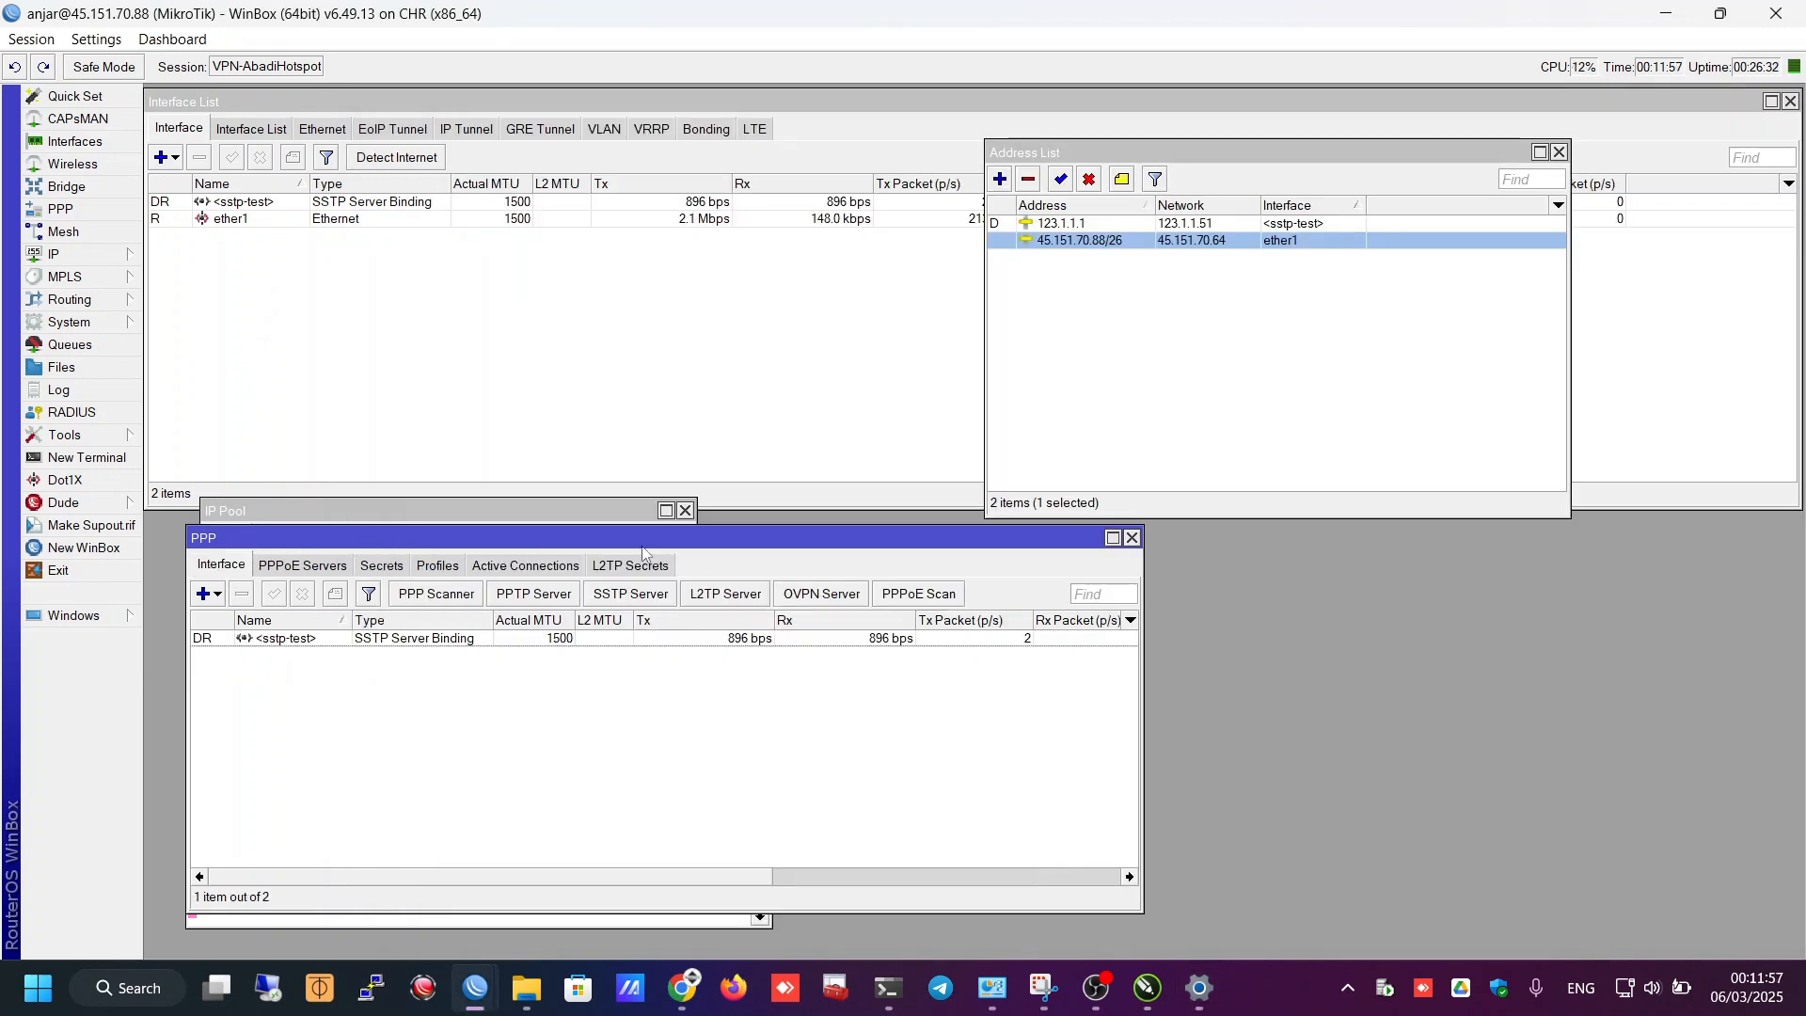
click(721, 595)
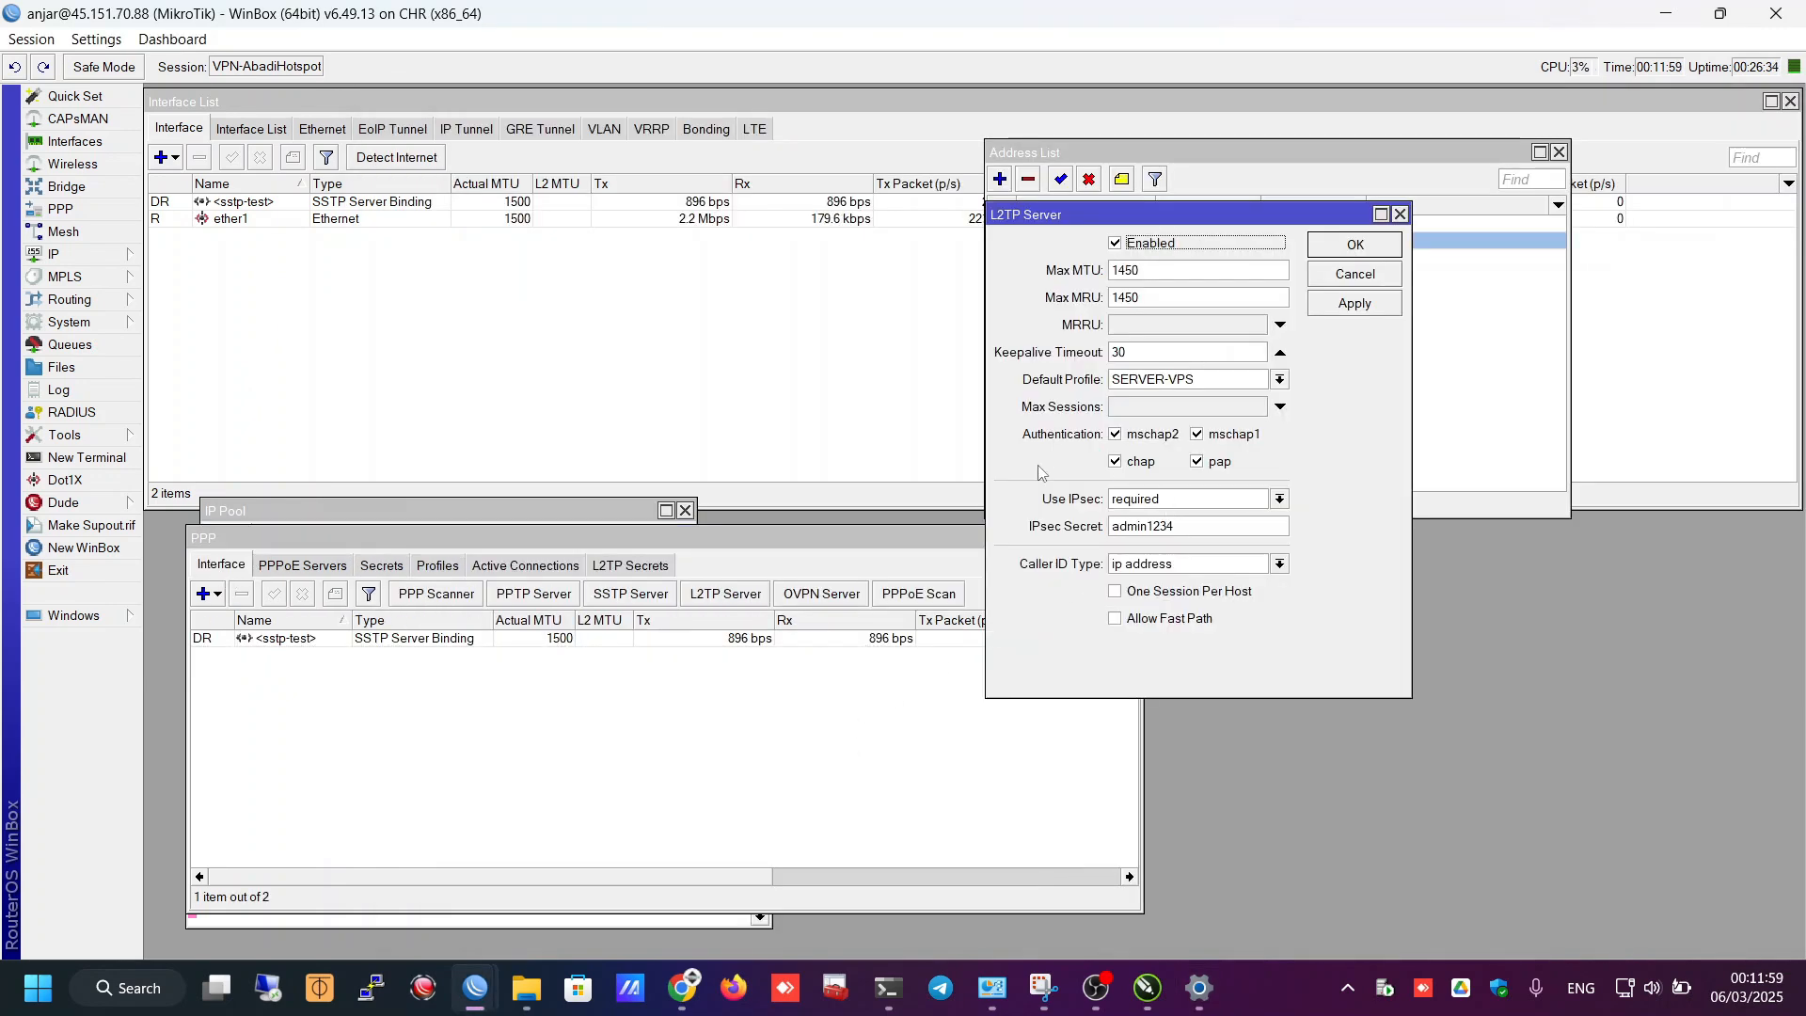
drag(1175, 526, 1113, 526)
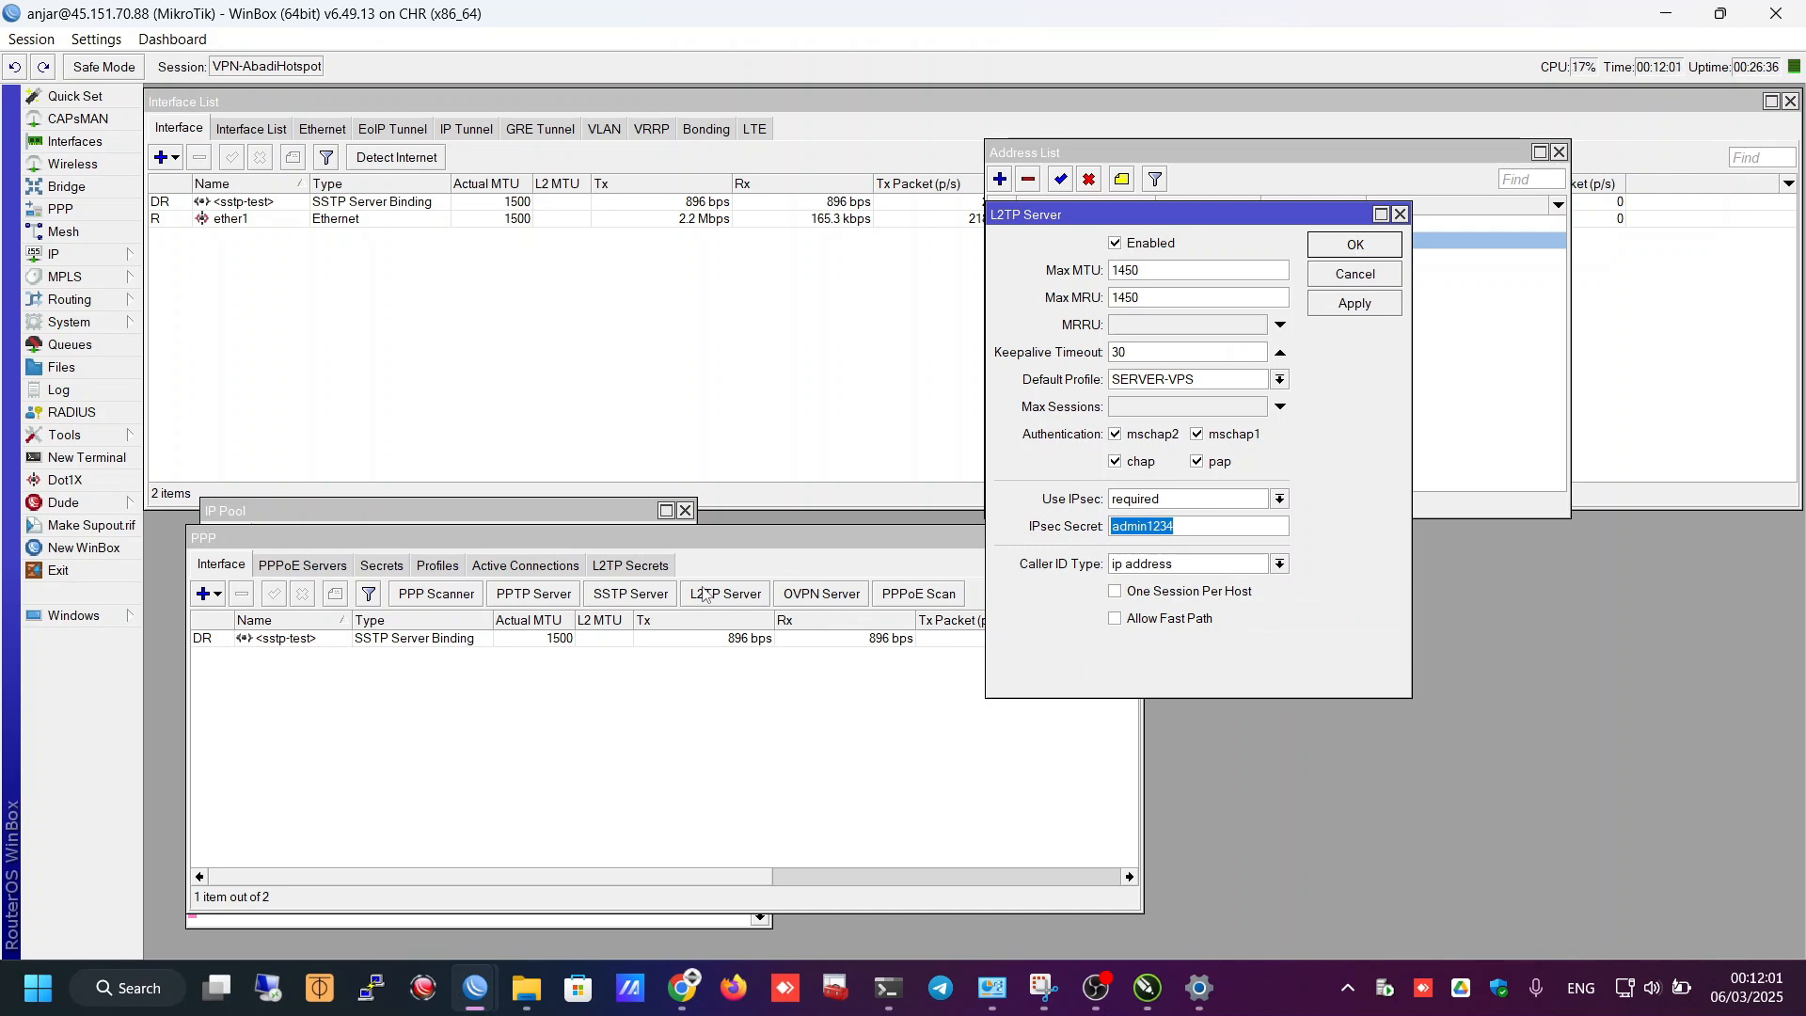
key(alt+Tab)
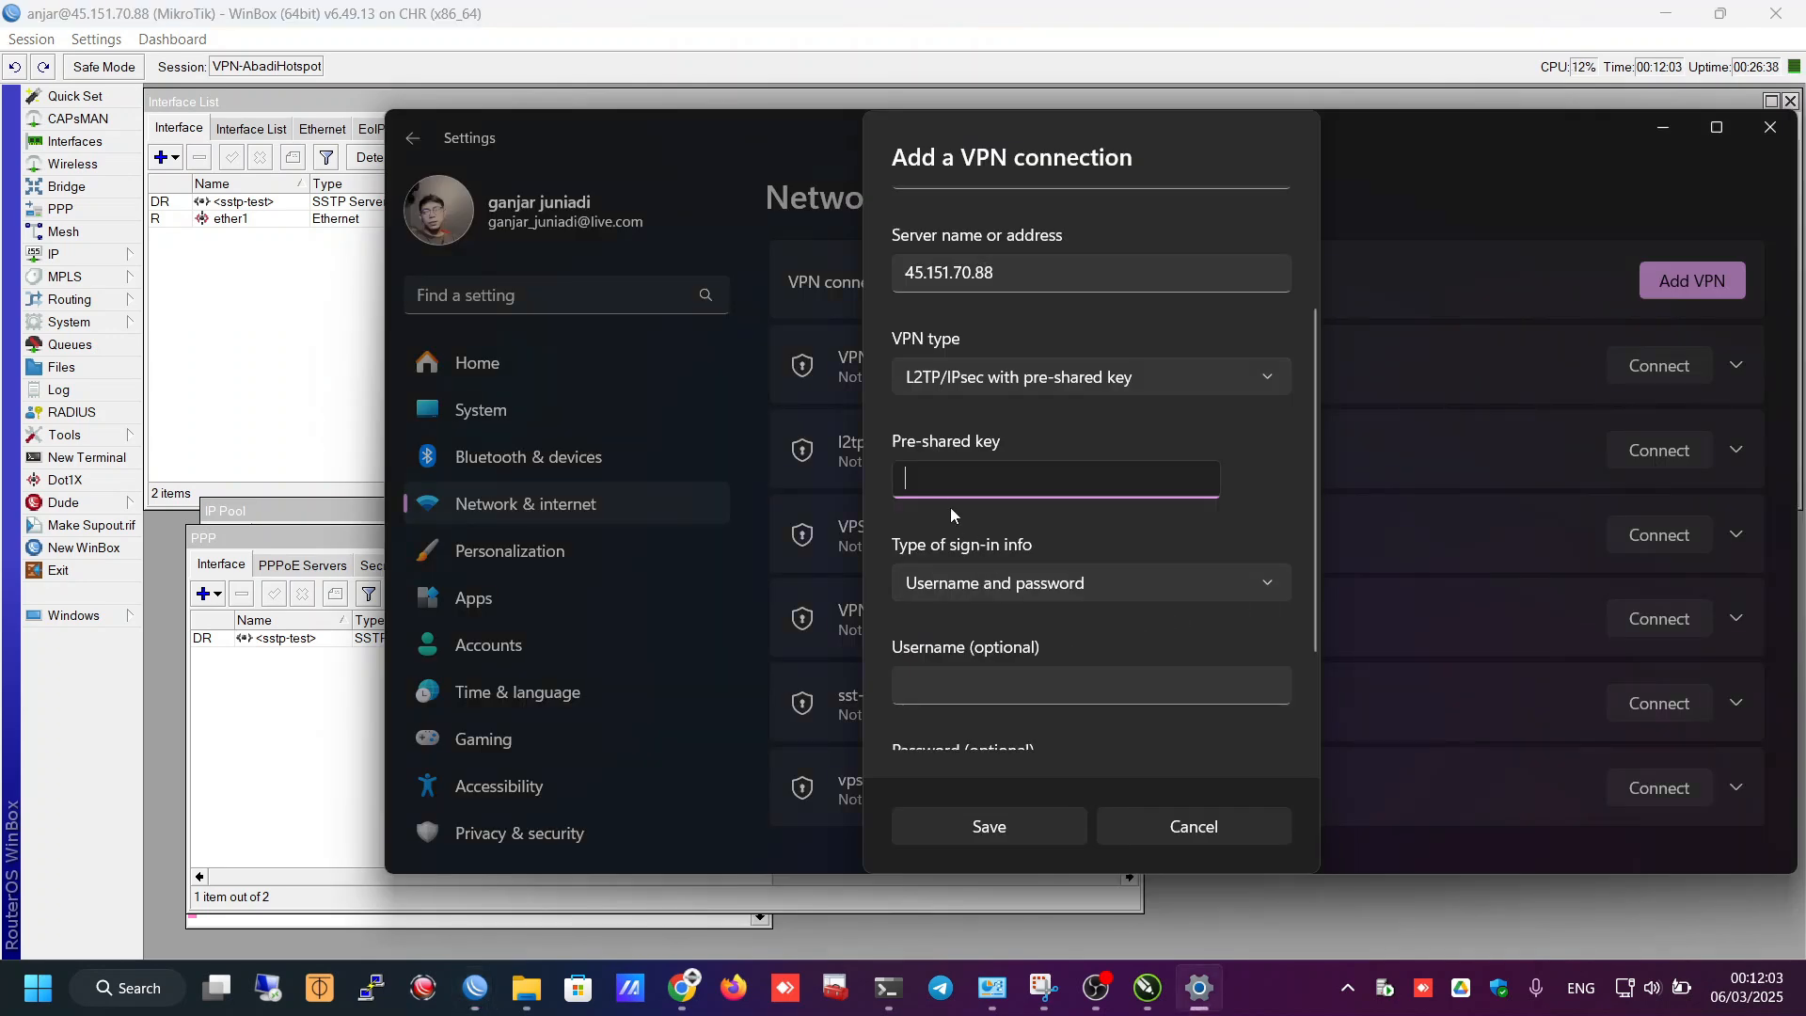
key(ctrl+v)
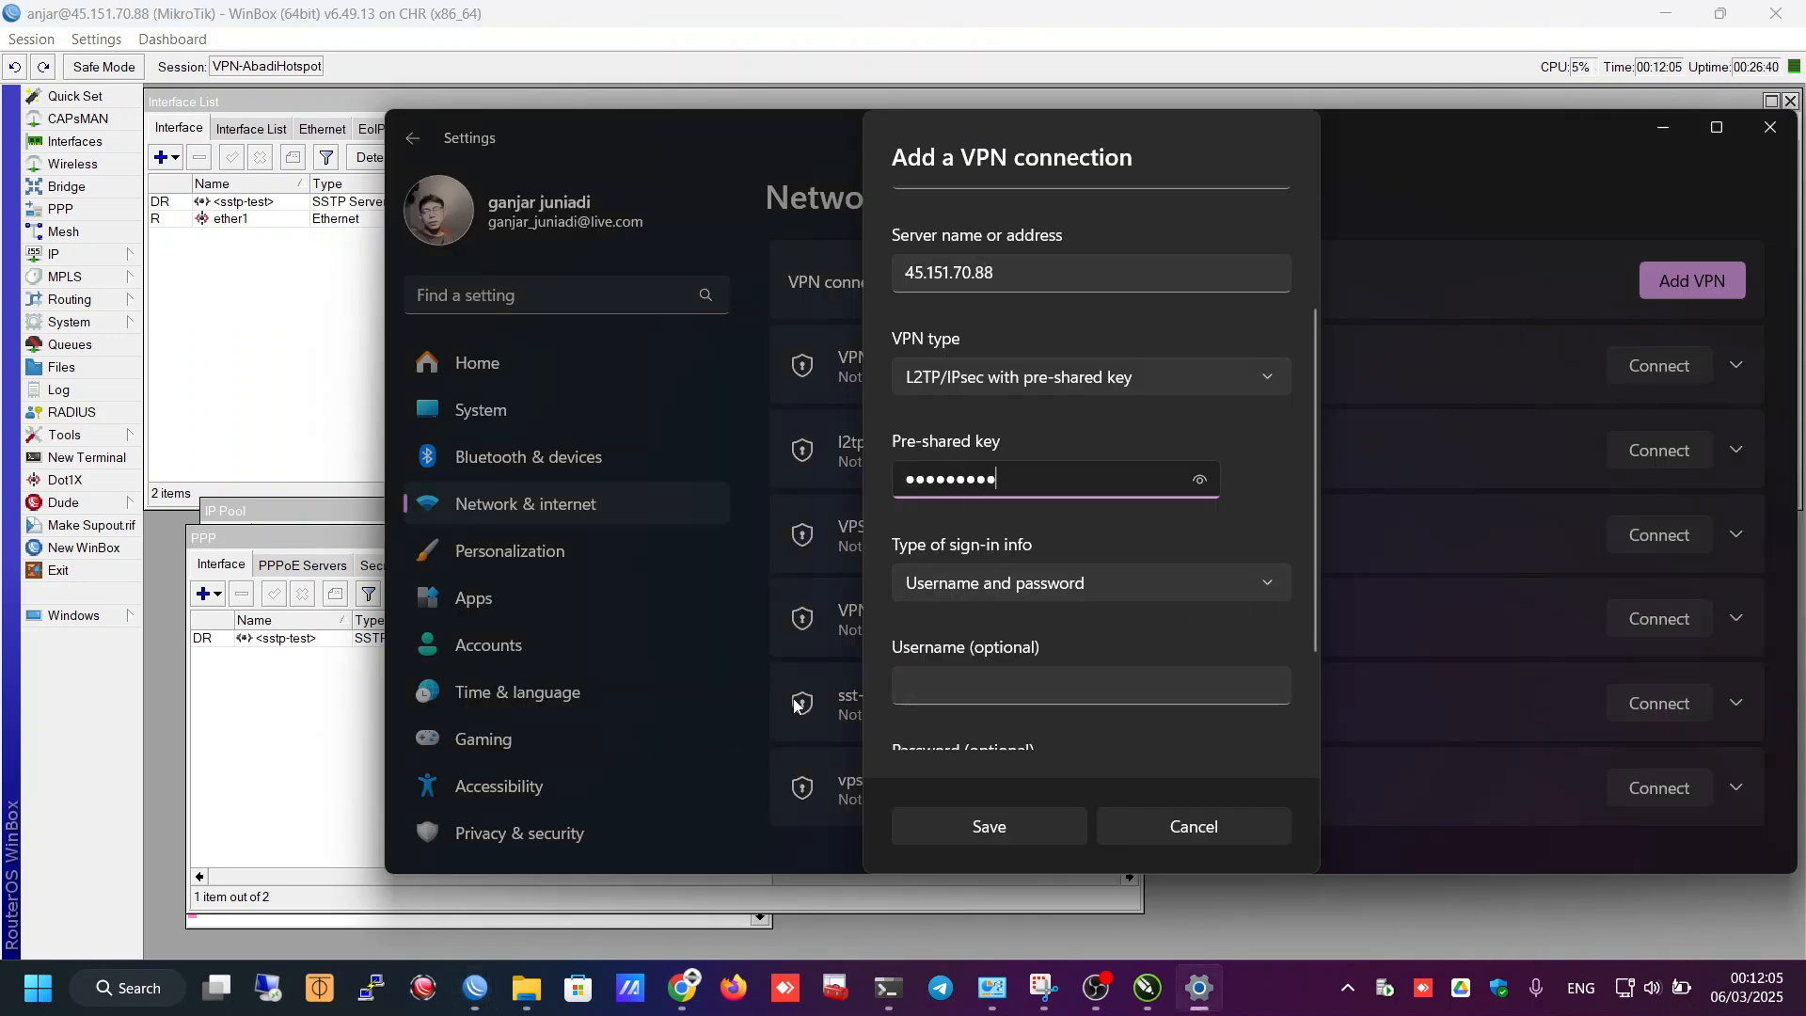
- Look up the laptop user's credentials in the CHR's PPP secrets list
click(967, 683)
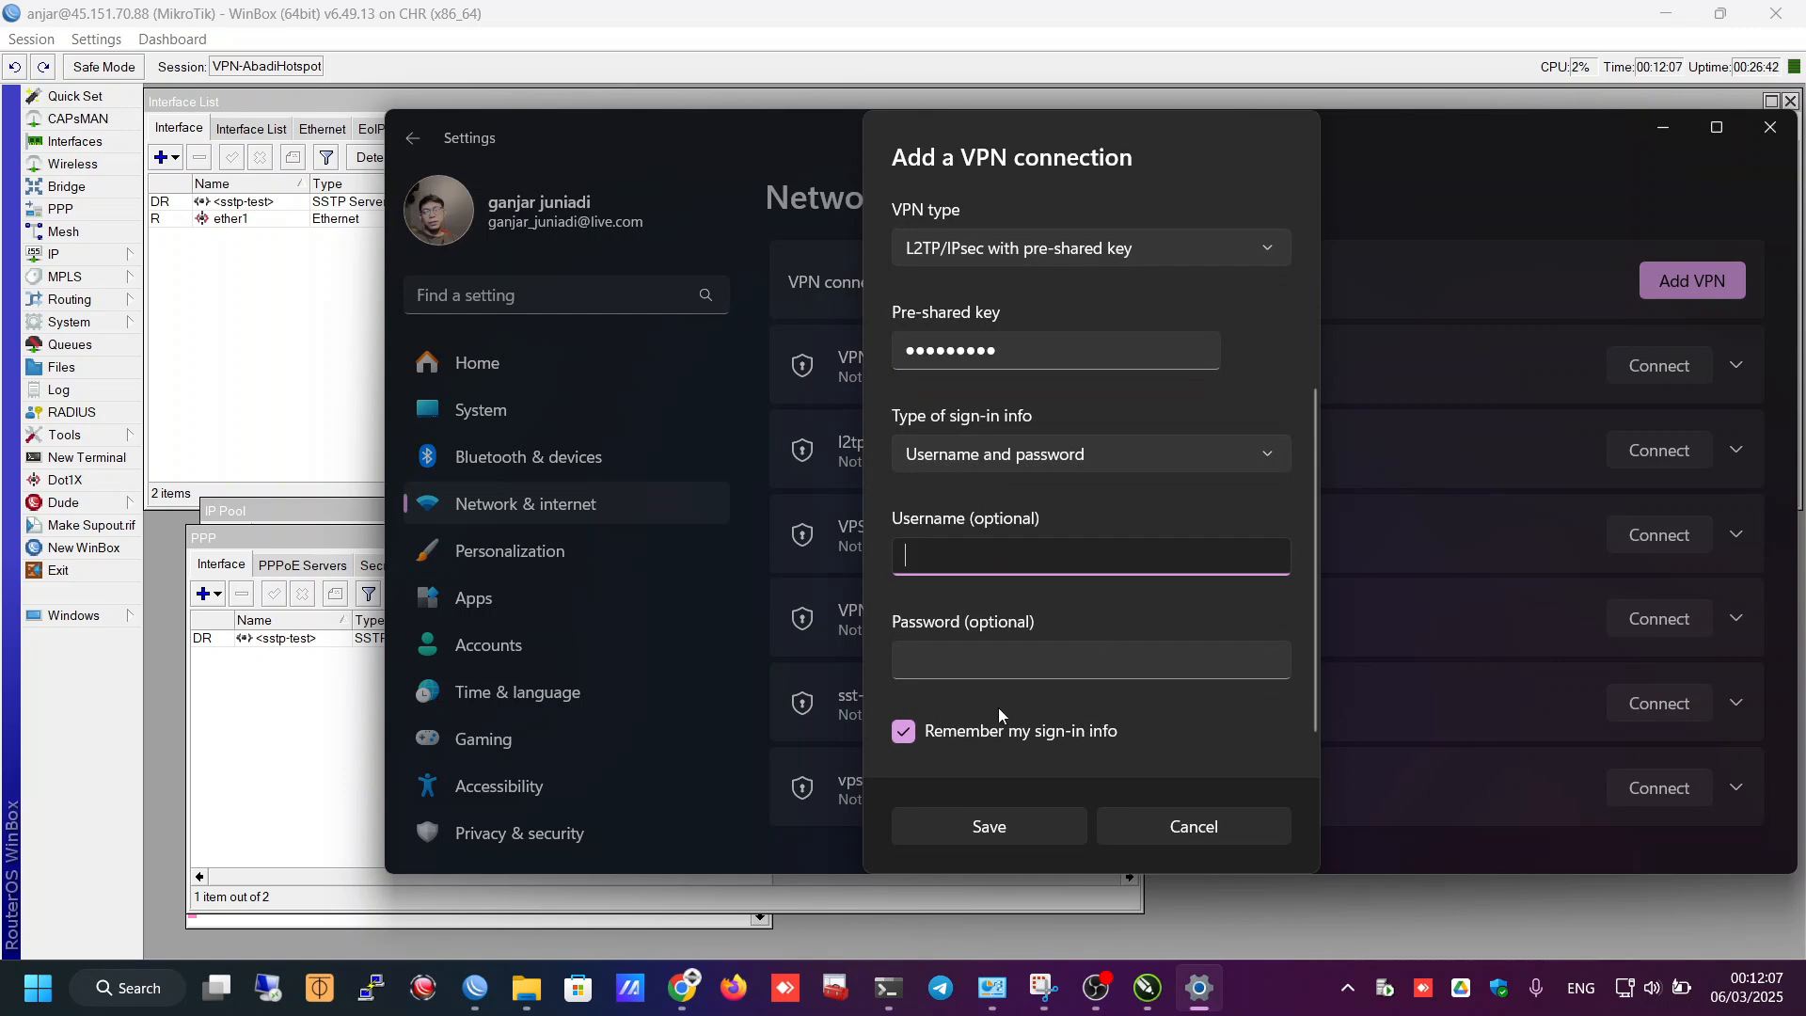
key(alt+Tab)
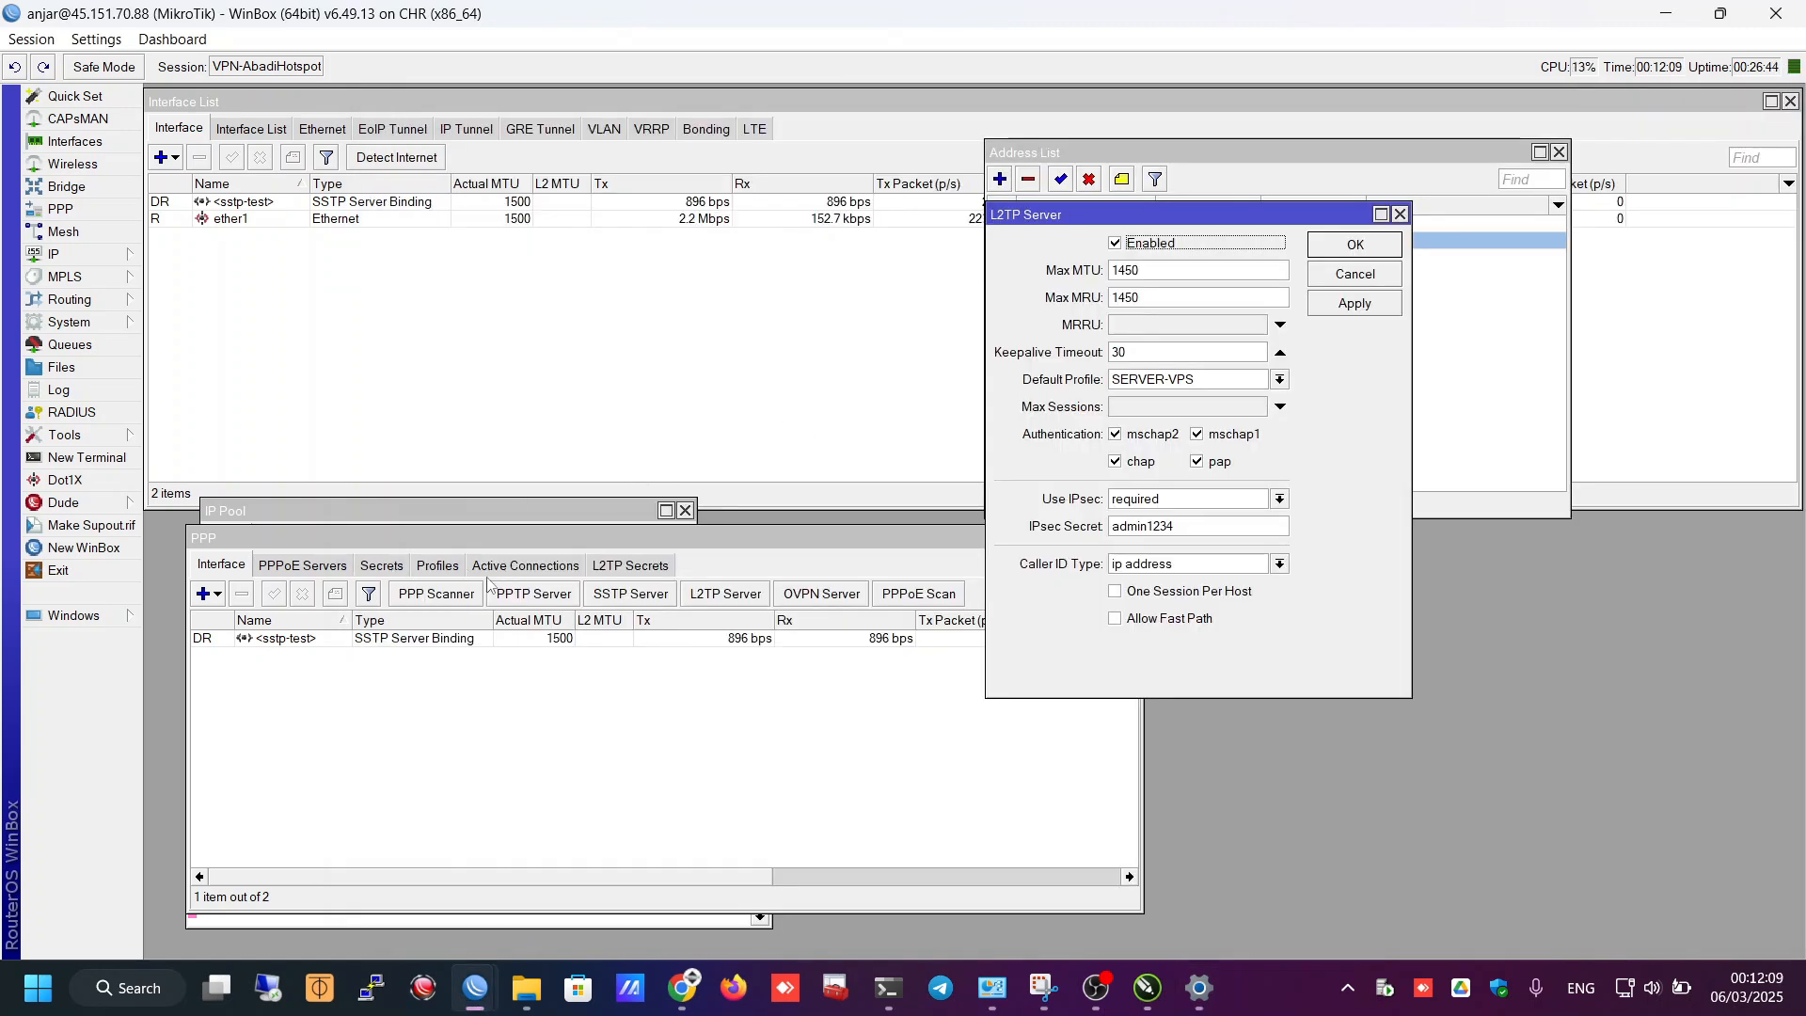
key(Escape)
click(380, 565)
double_click(246, 639)
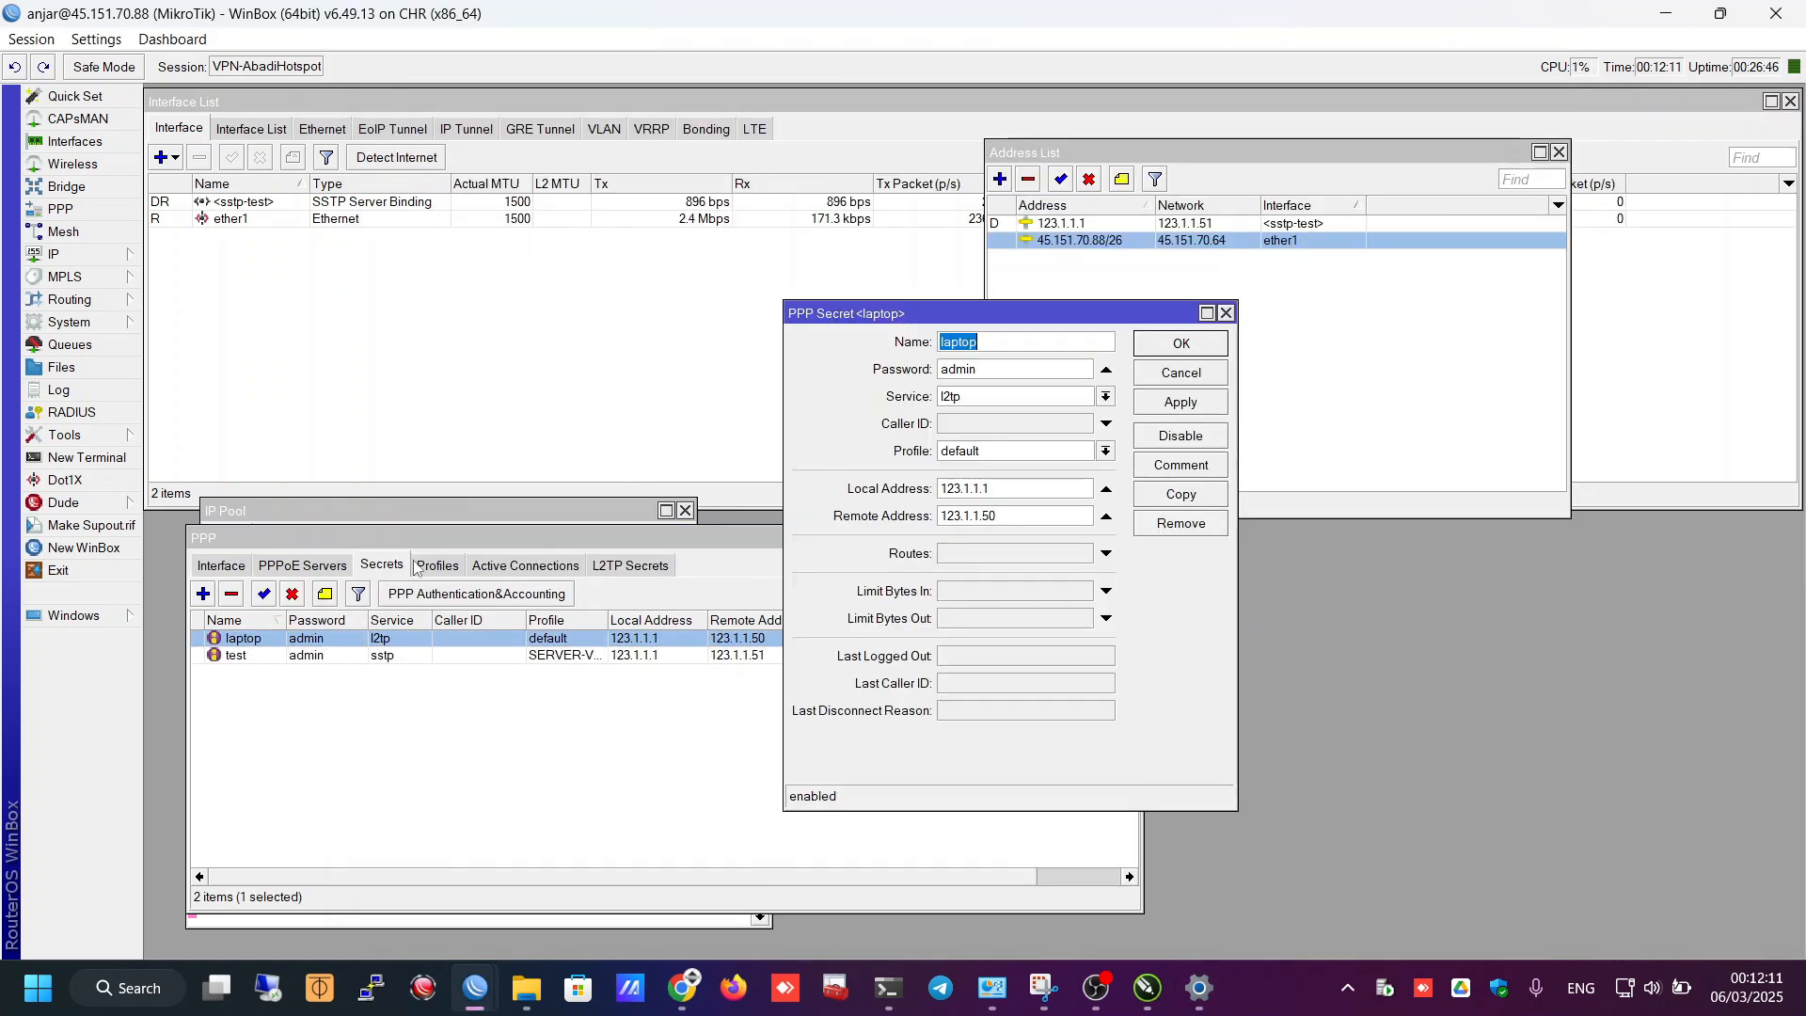
key(alt+Tab)
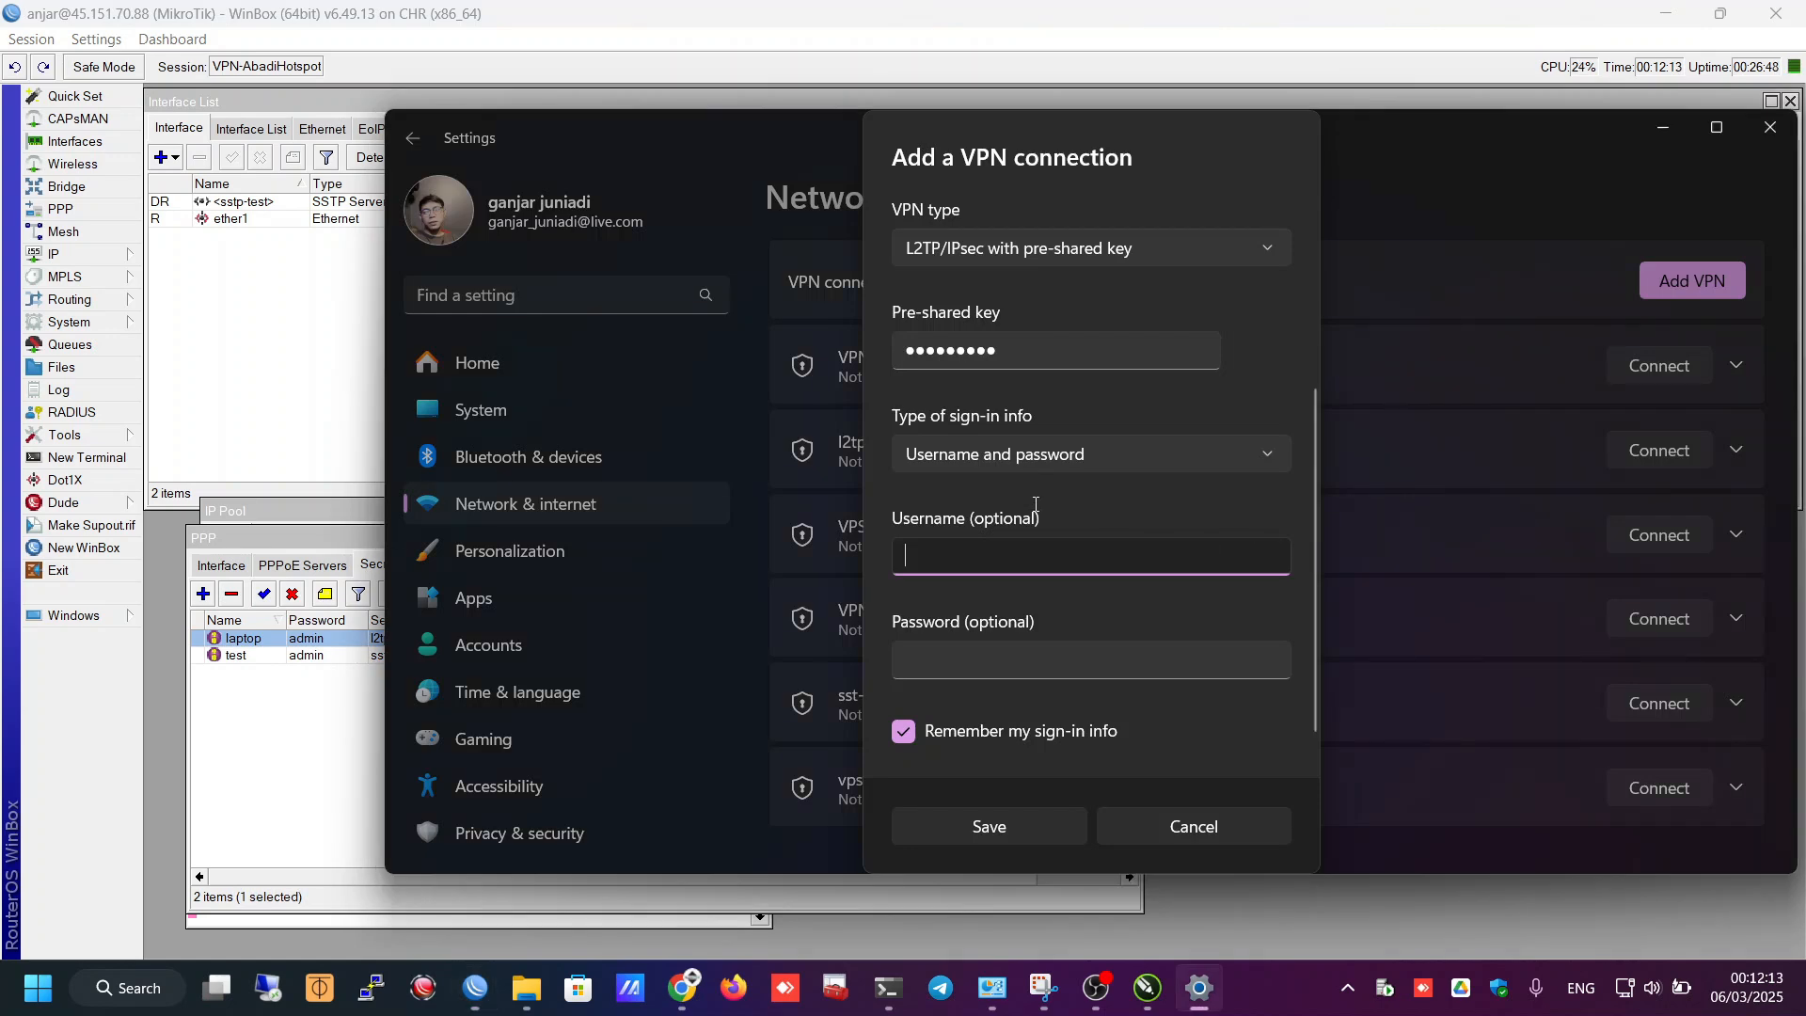
key(alt+Tab)
key(alt+Tab)
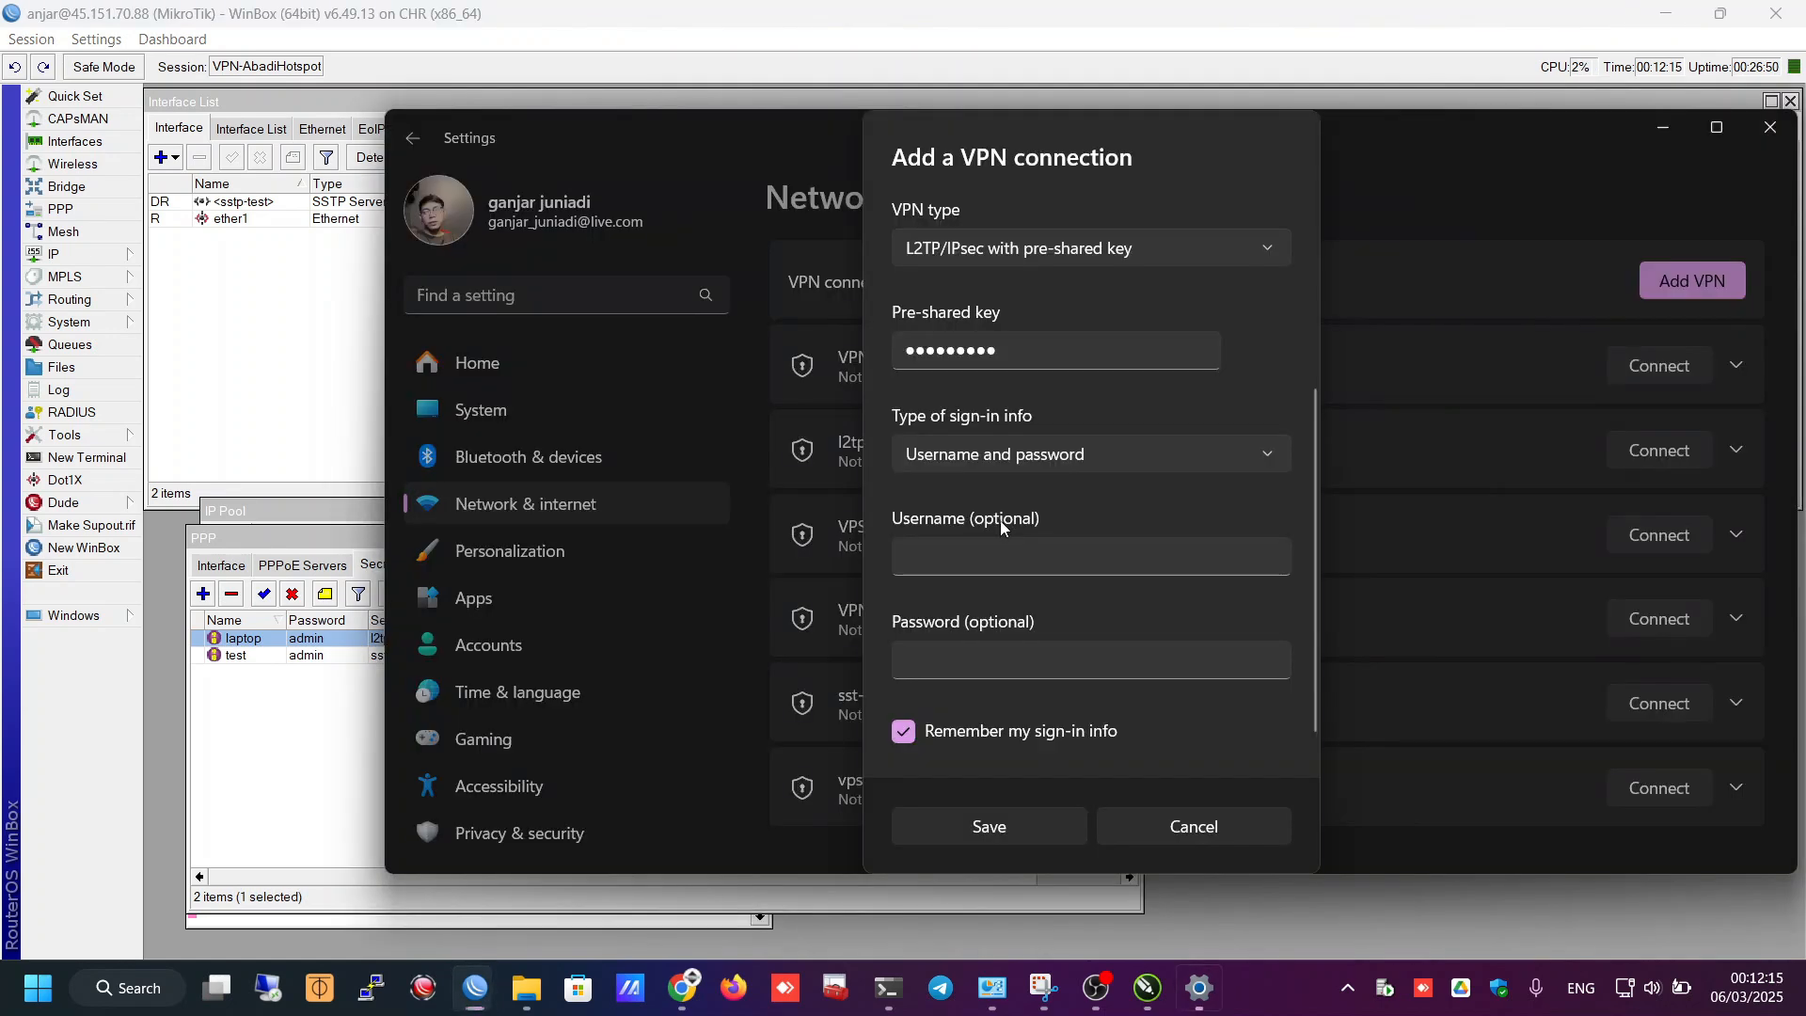
- Enter username laptop and its password, then save the VPN-CHR connection
click(1000, 559)
text(laptop)
key(Tab)
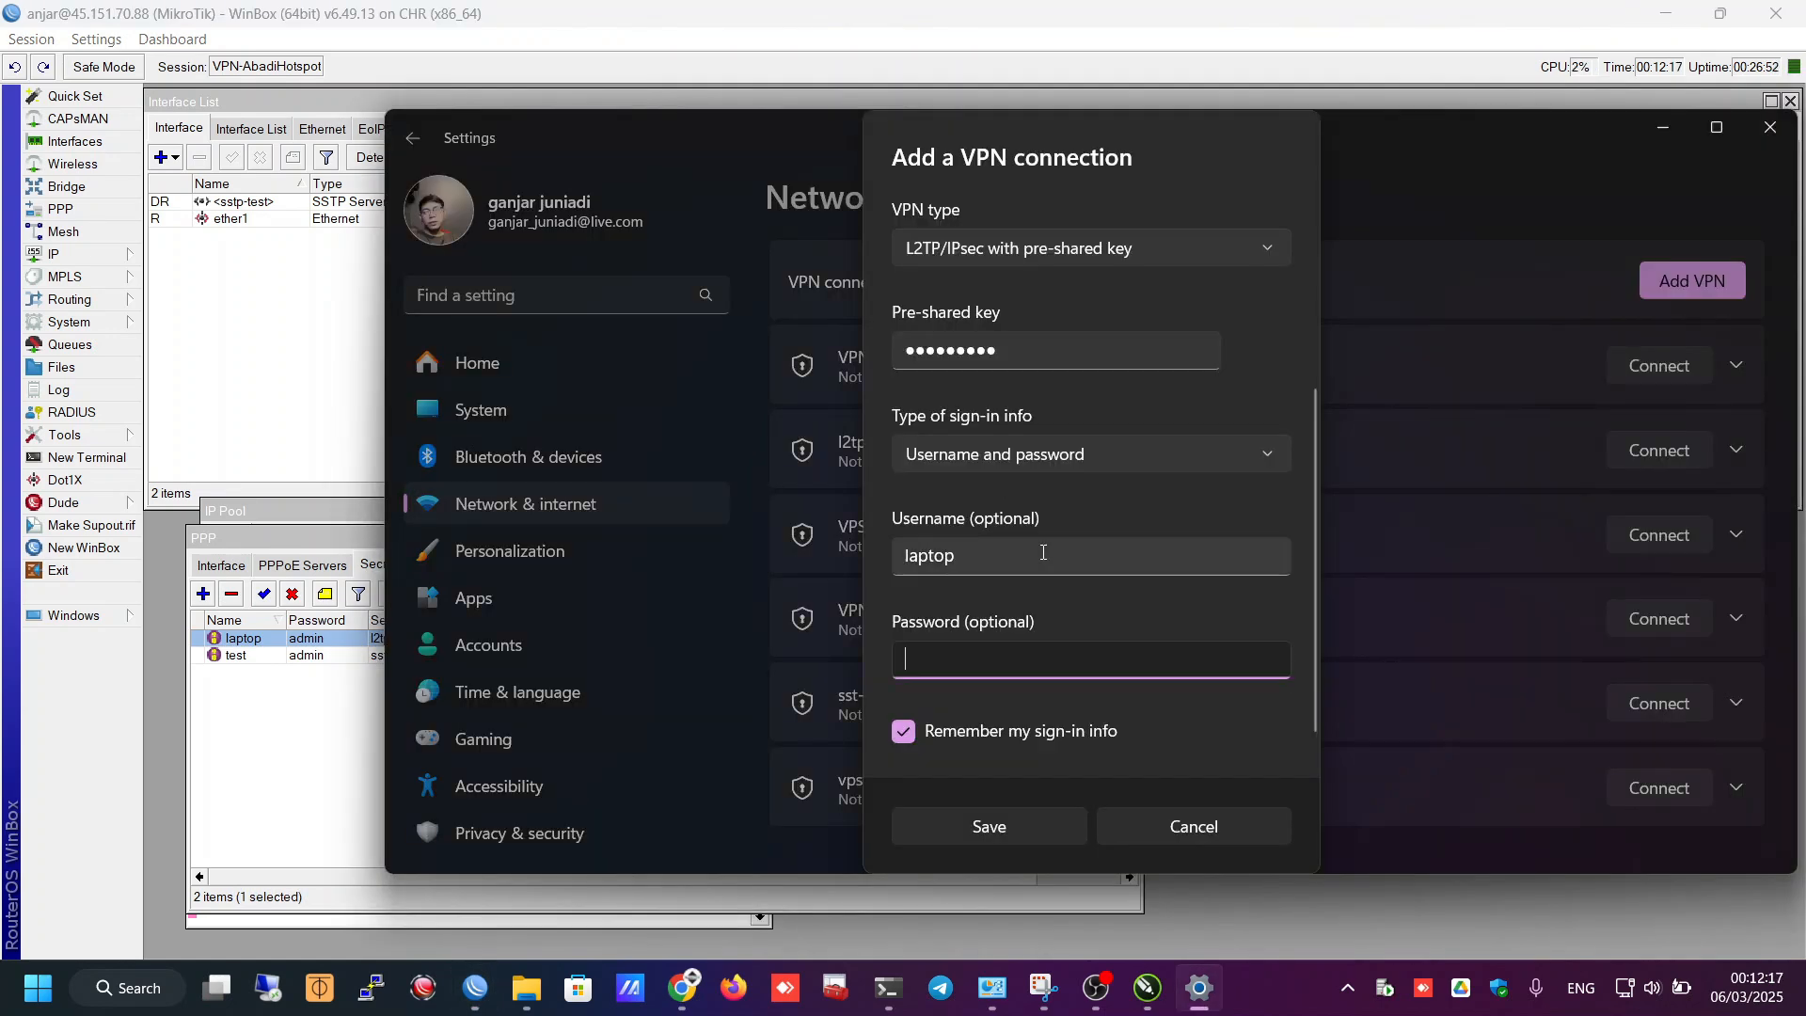
text(admin)
click(995, 833)
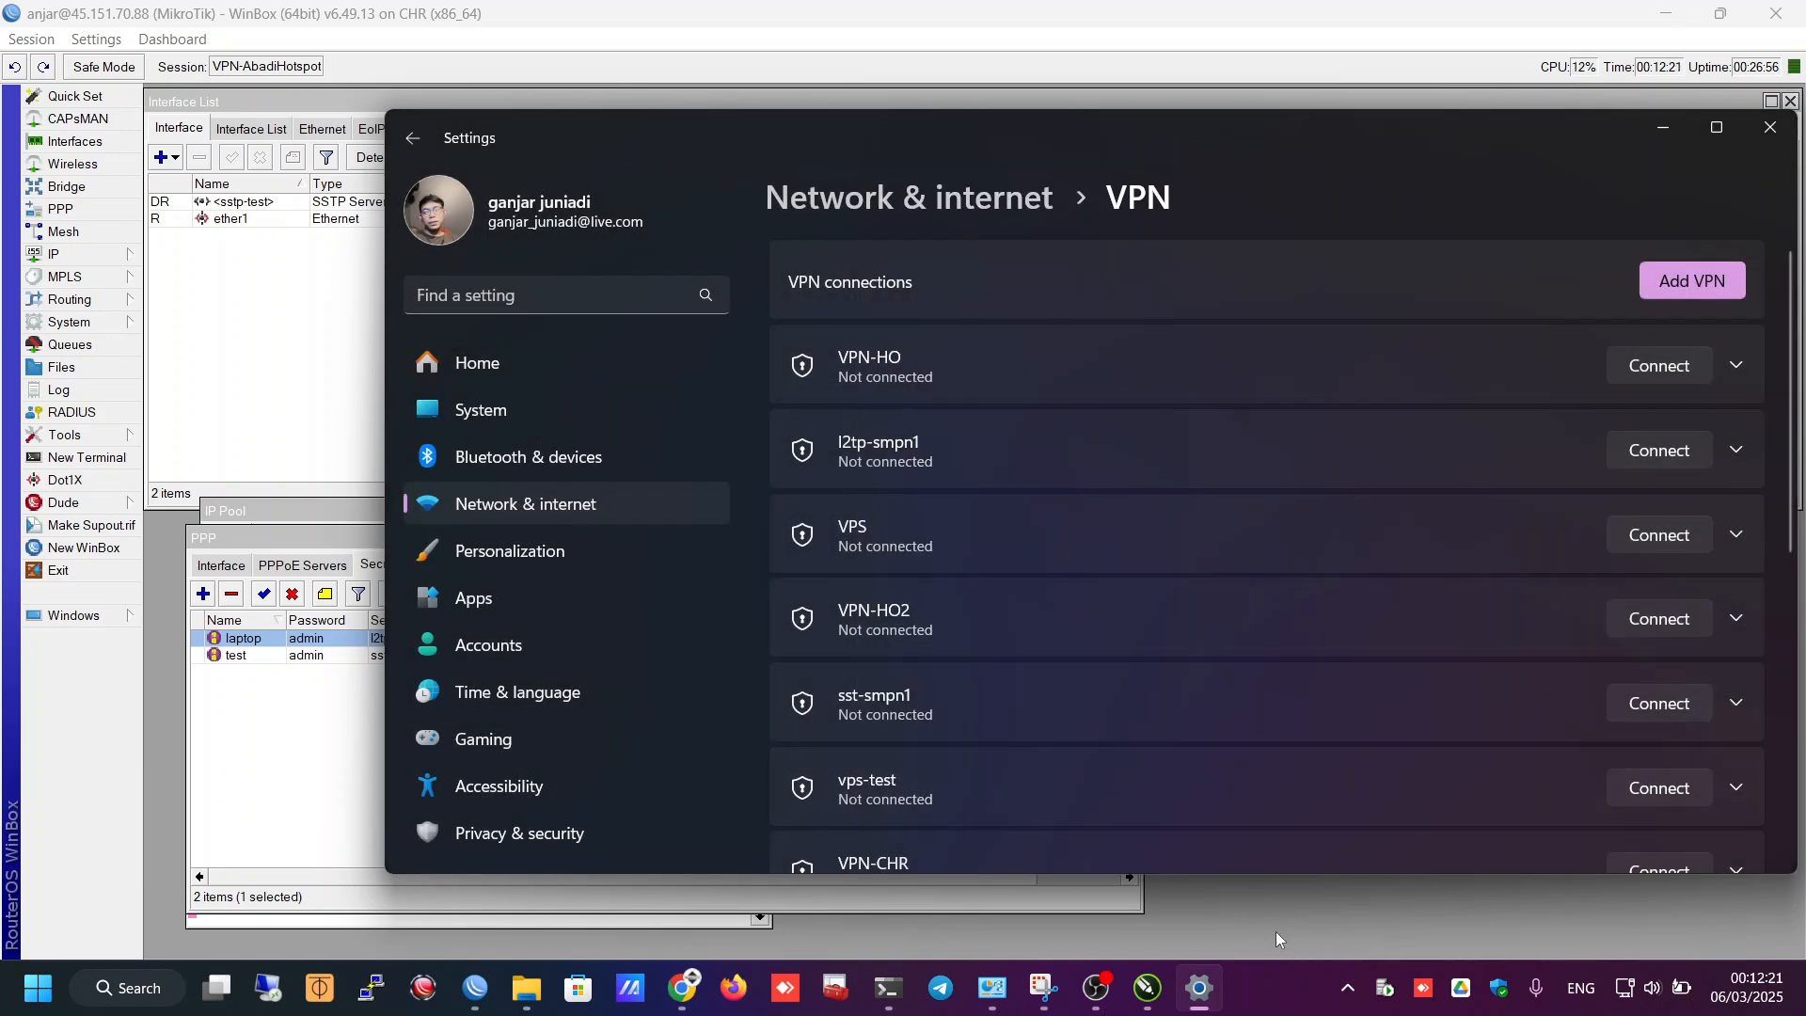
scroll(1002, 758, down, 5)
scroll(1003, 758, up, 2)
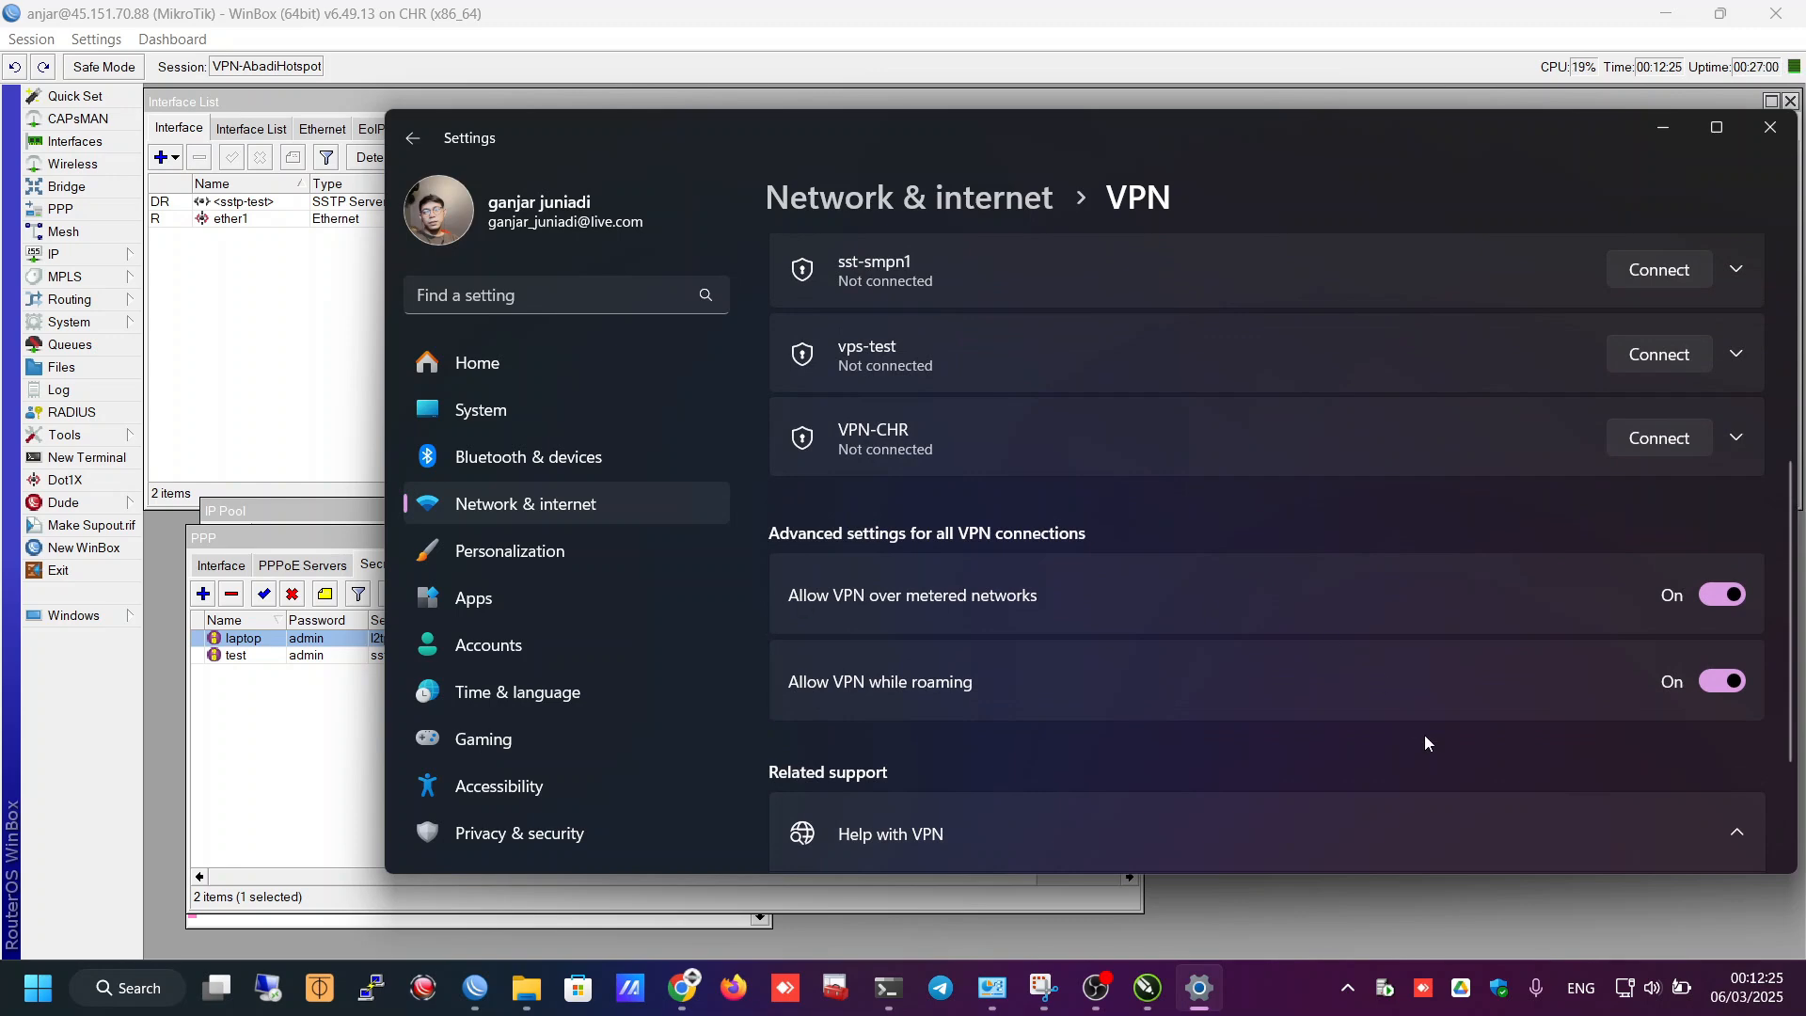
- Disable the Ethernet 2 adapter in Network Connections
click(1007, 987)
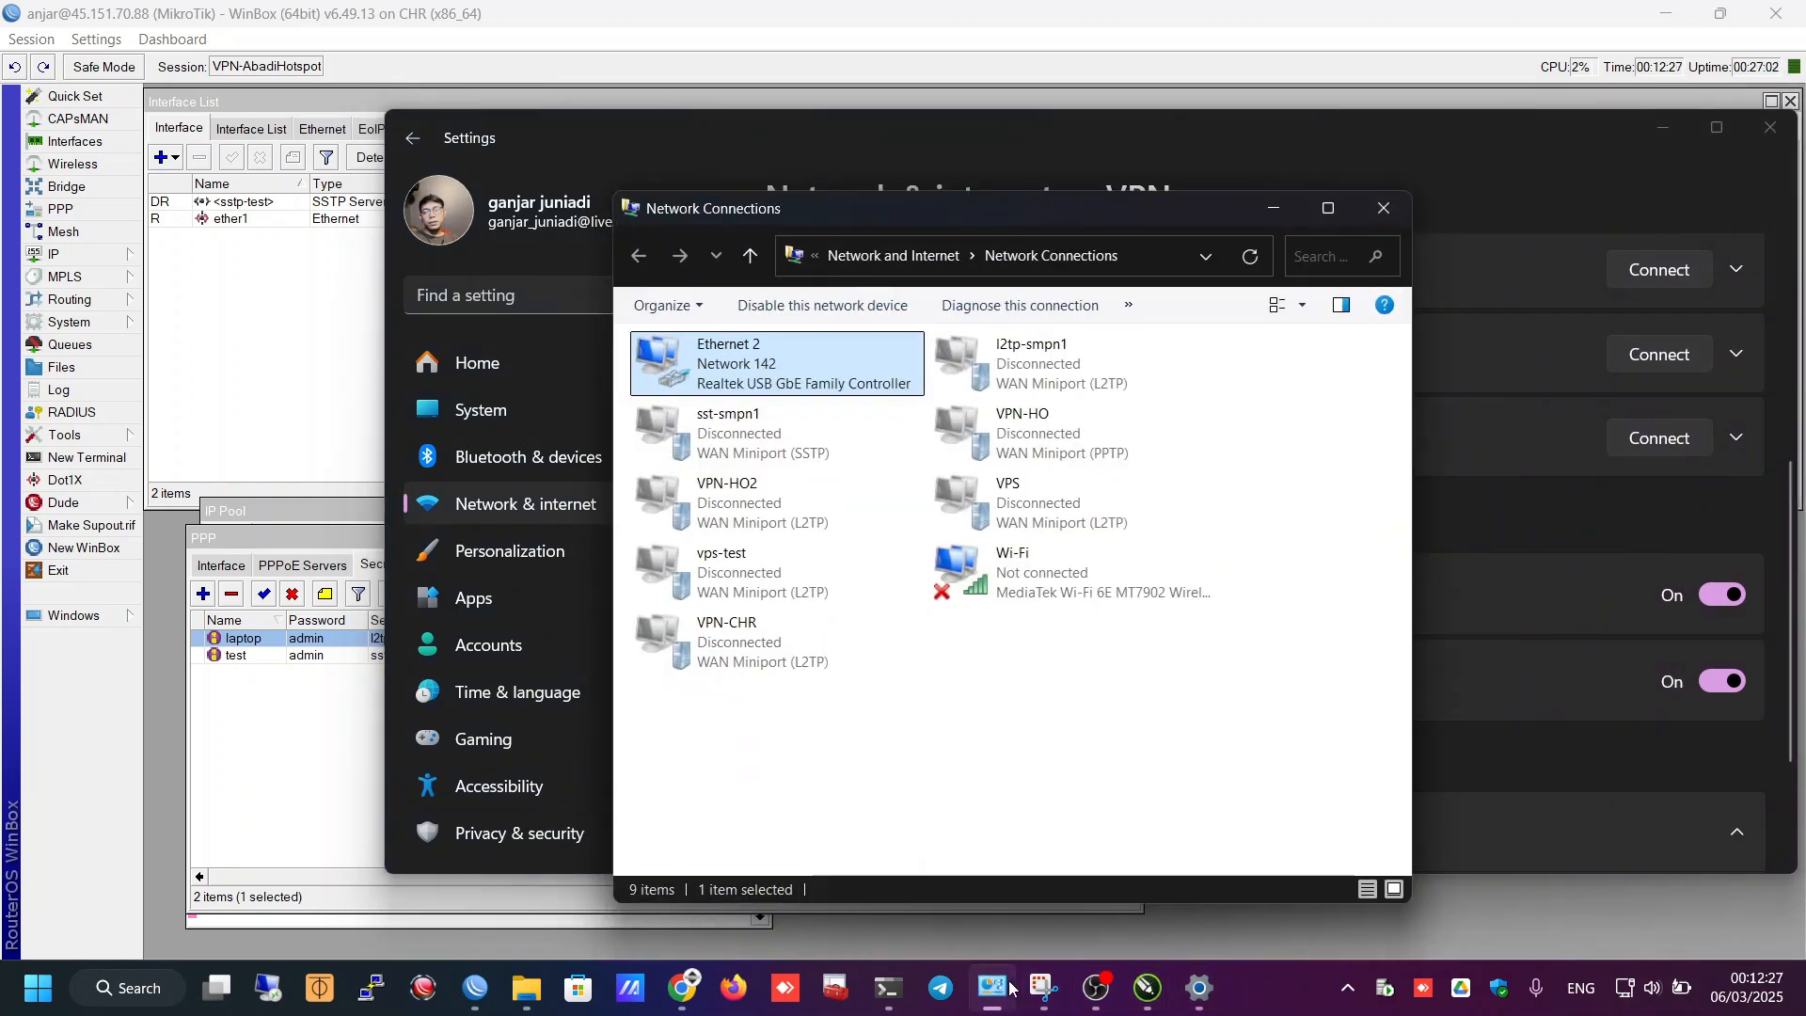
right_click(718, 374)
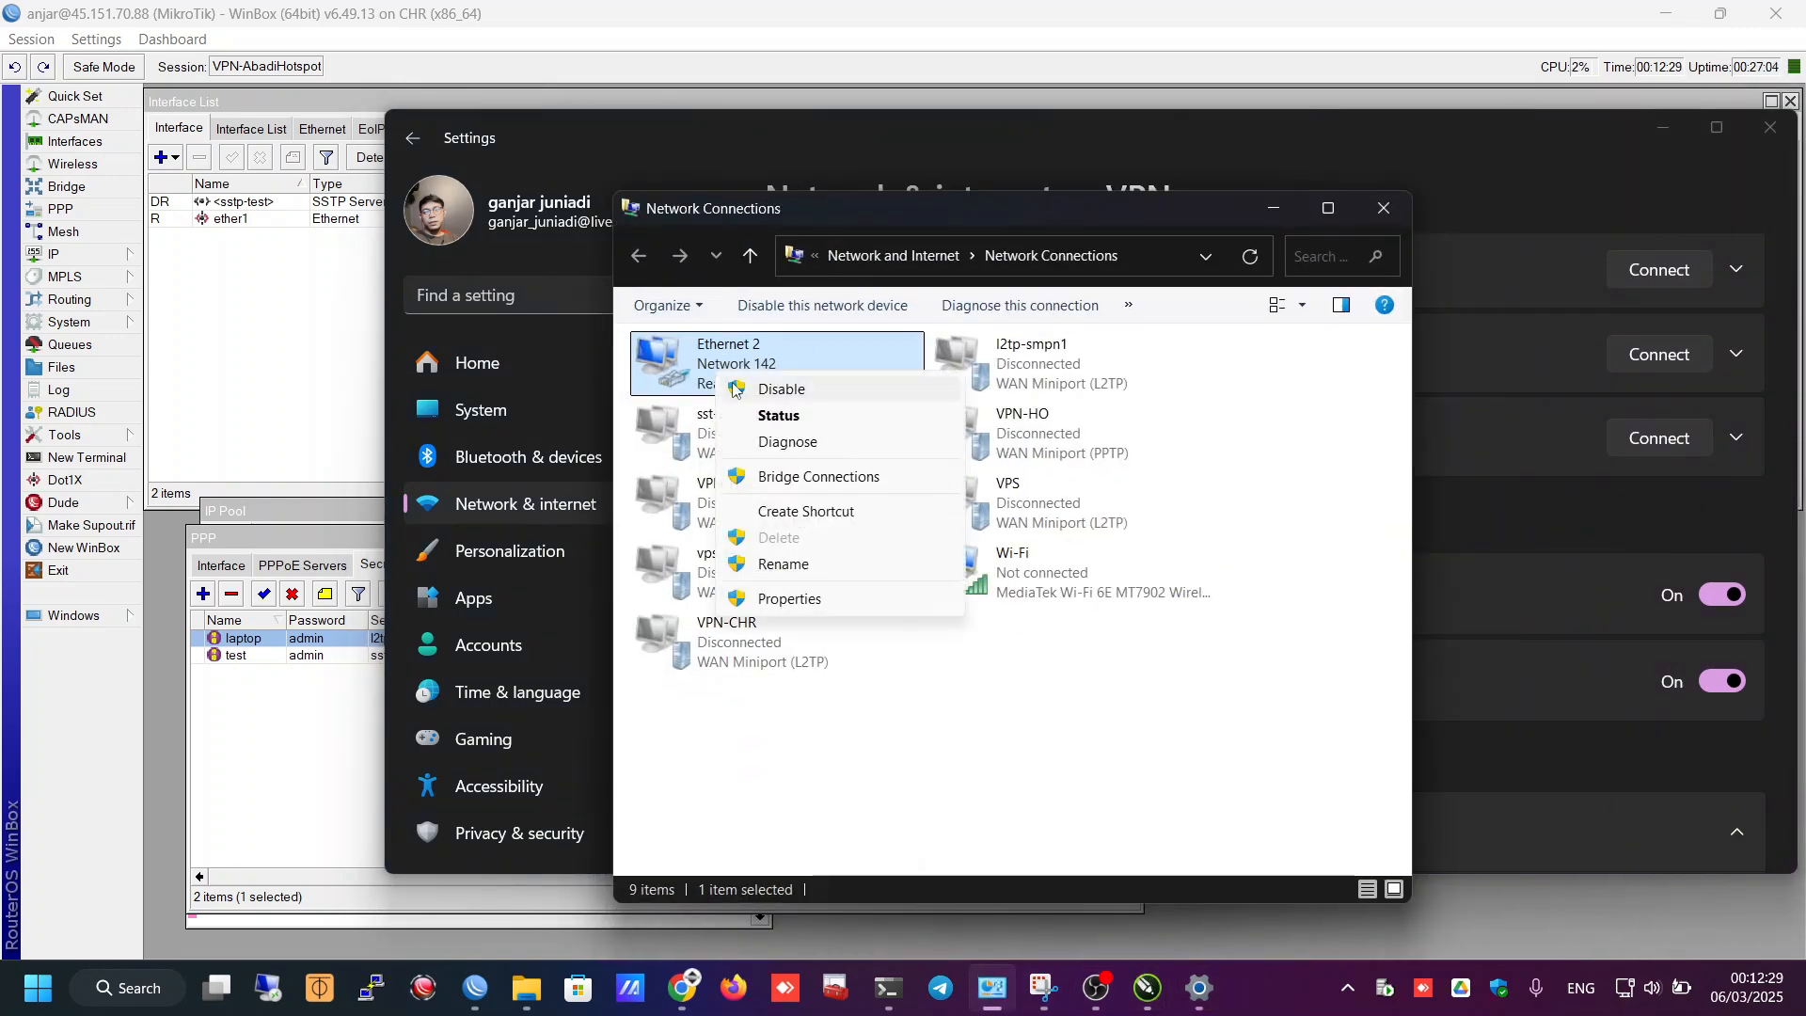
click(735, 389)
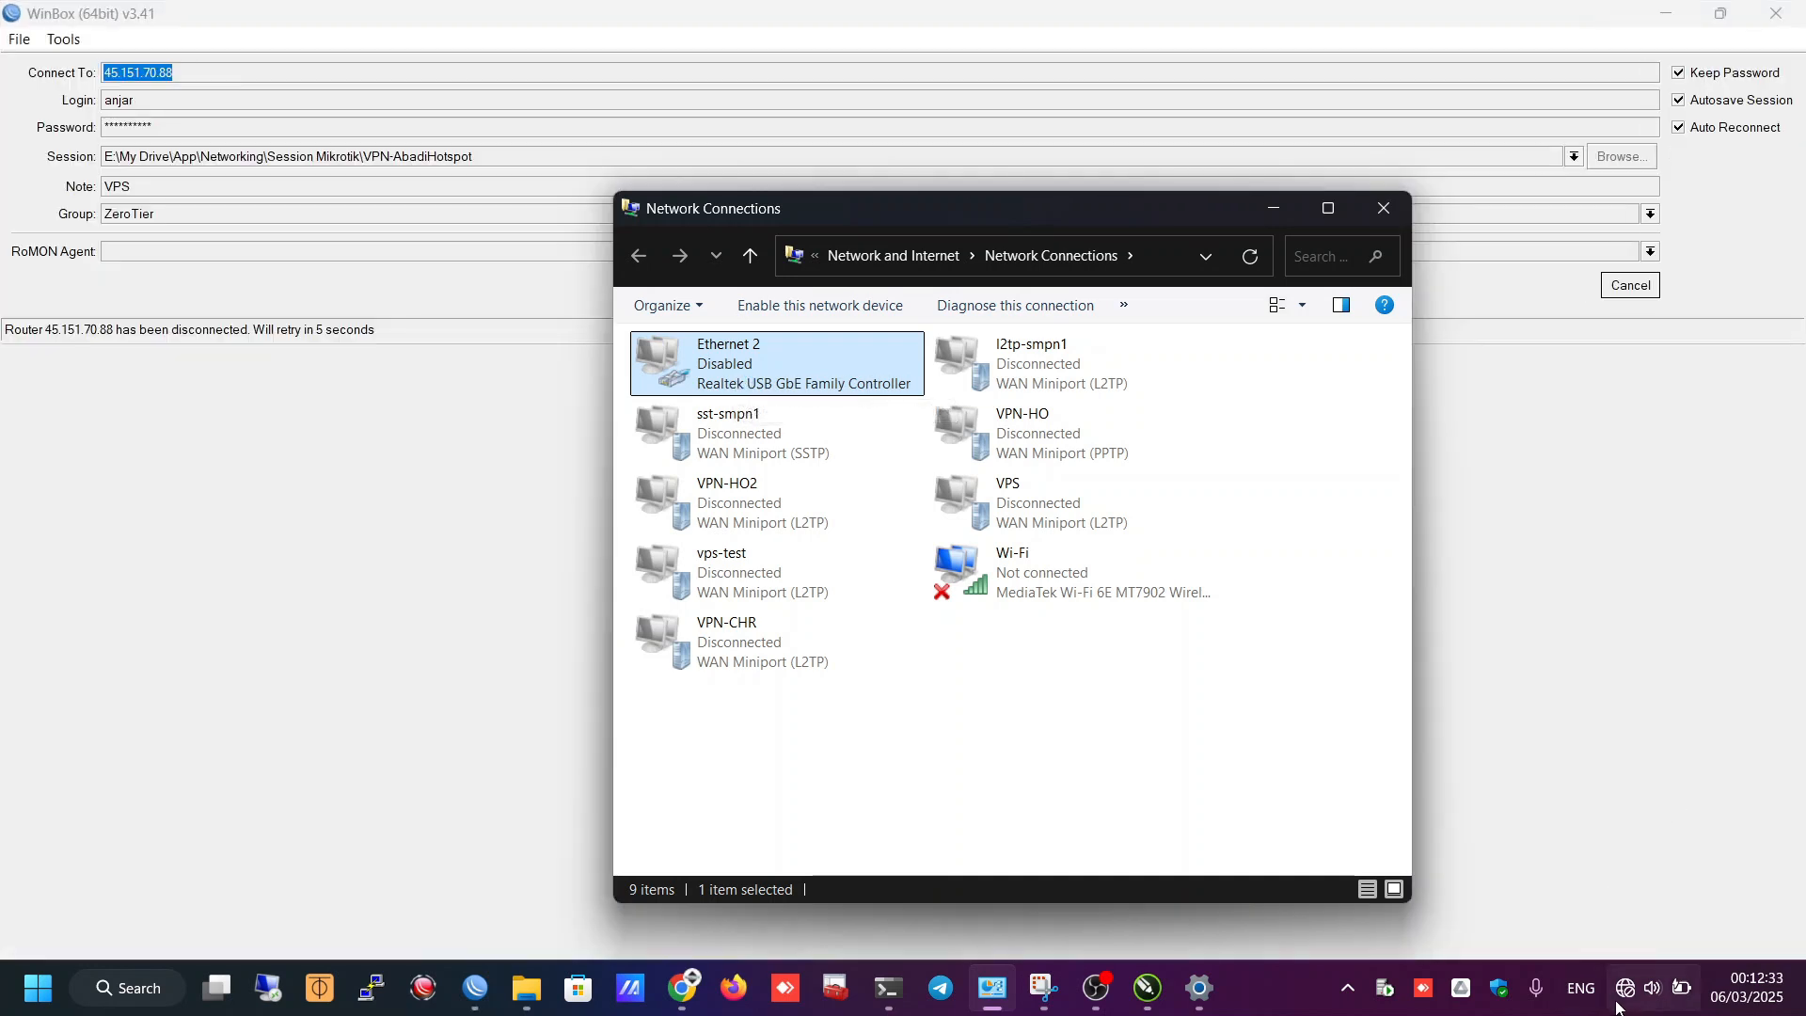
- Turn Wi-Fi on and connect to the HUAWEI-5G-9g3M network
click(1624, 986)
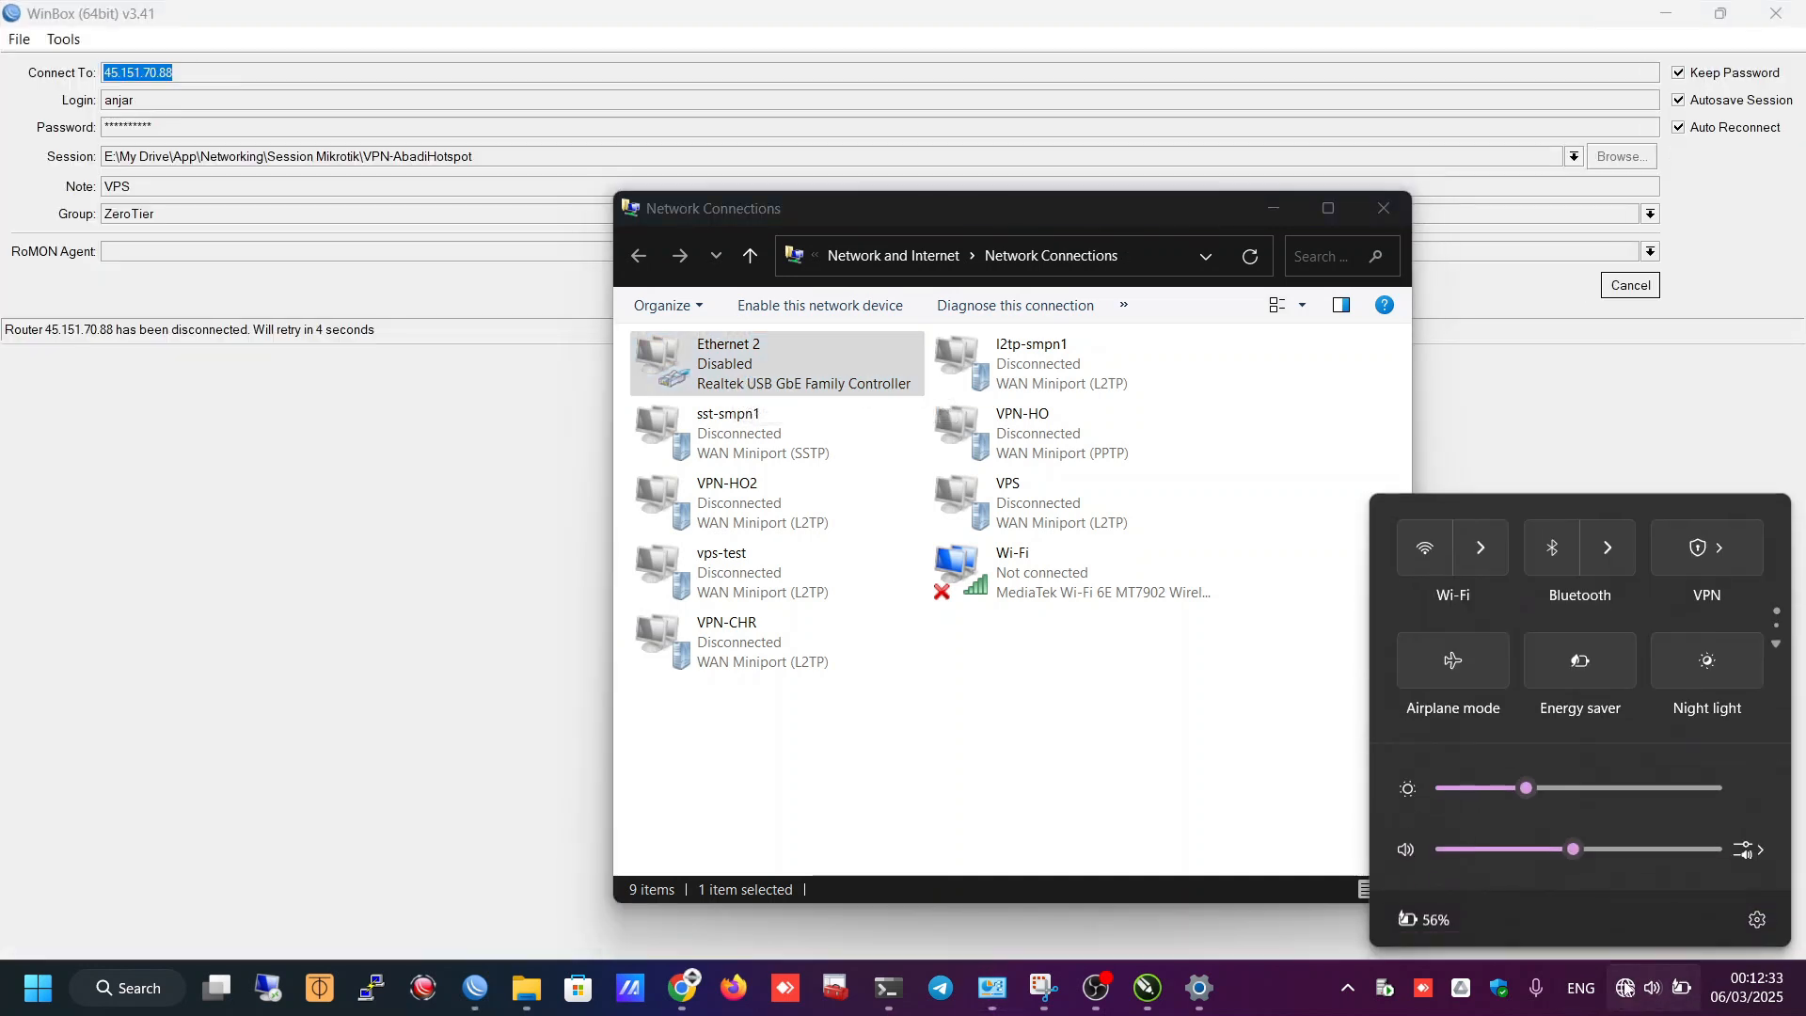
click(1425, 547)
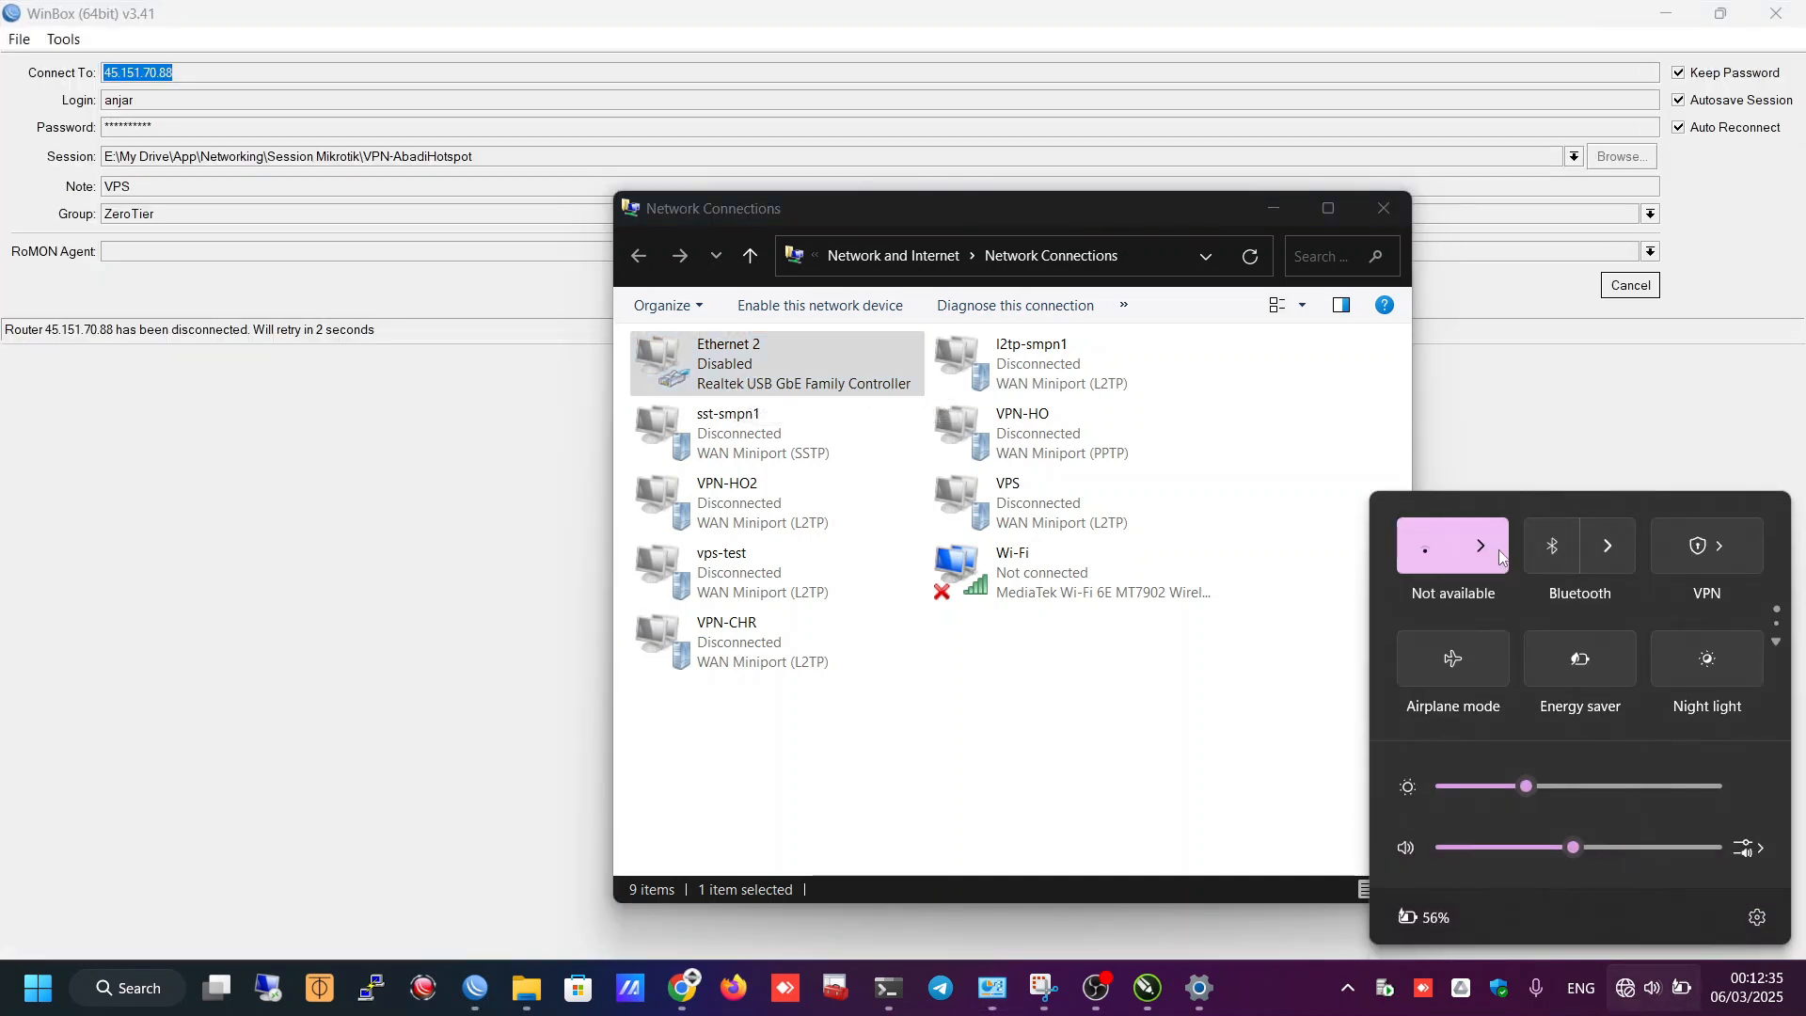
click(1486, 553)
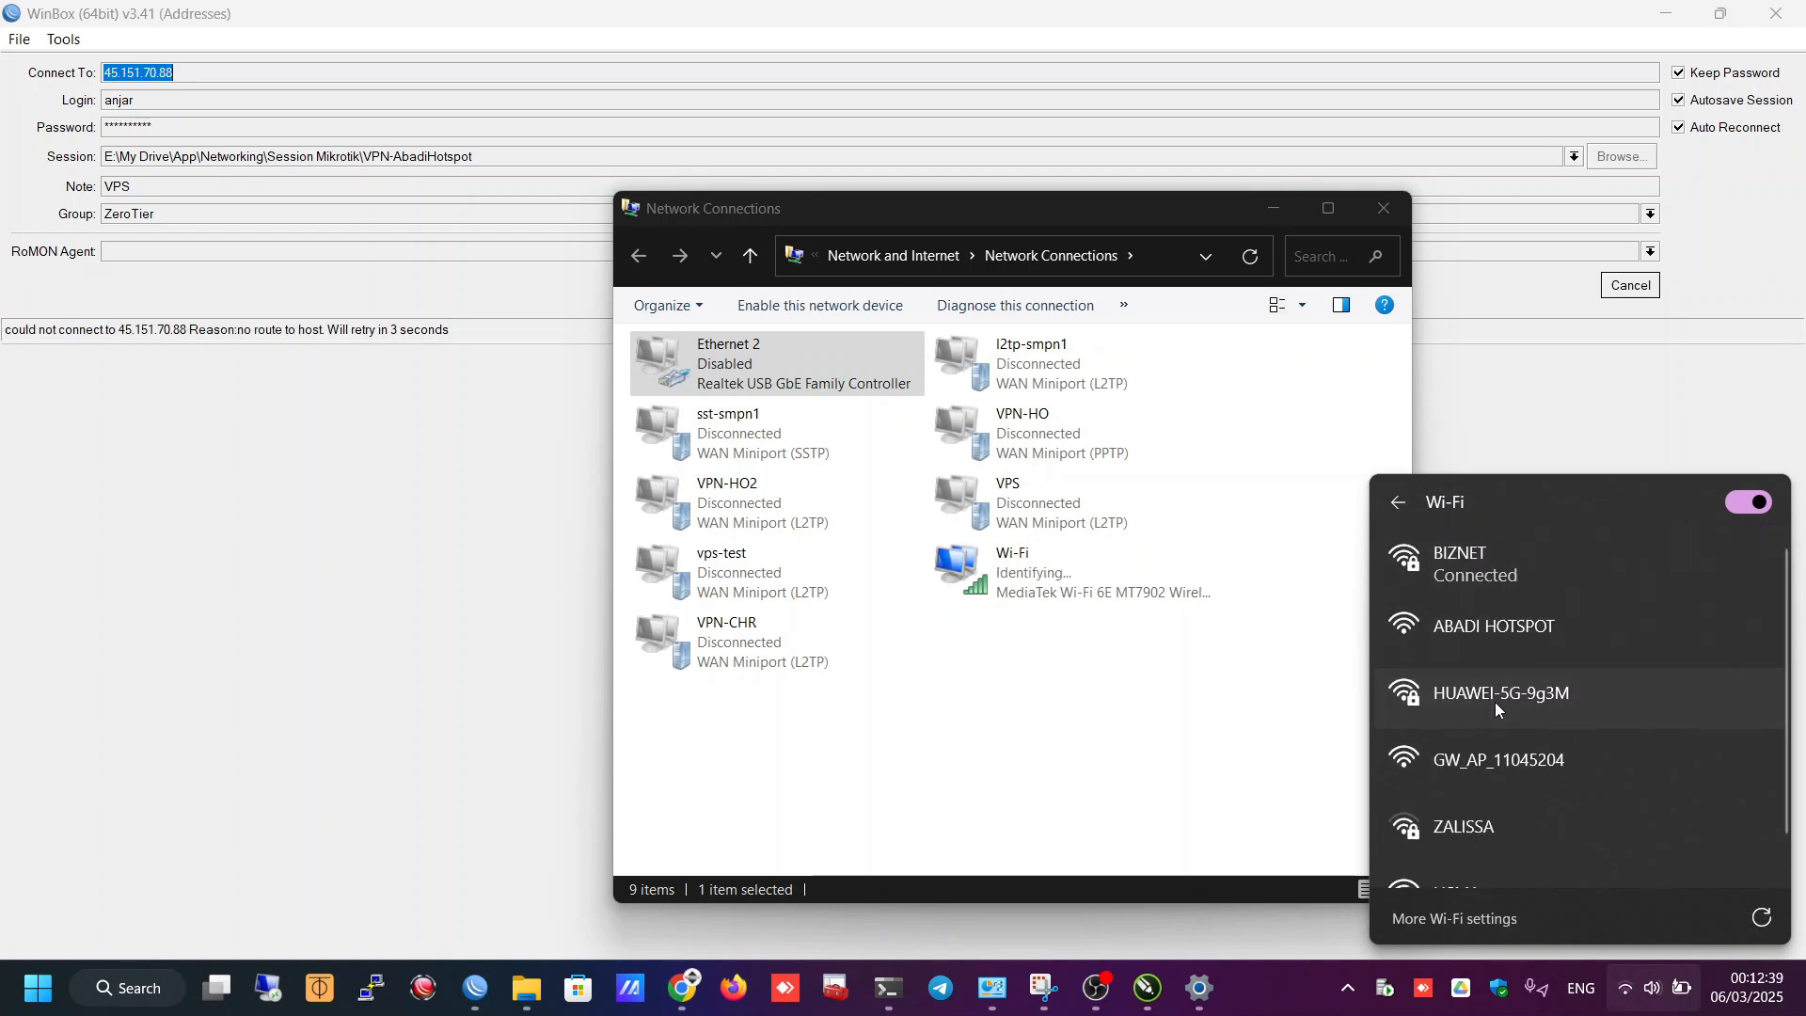
click(1495, 703)
click(1666, 799)
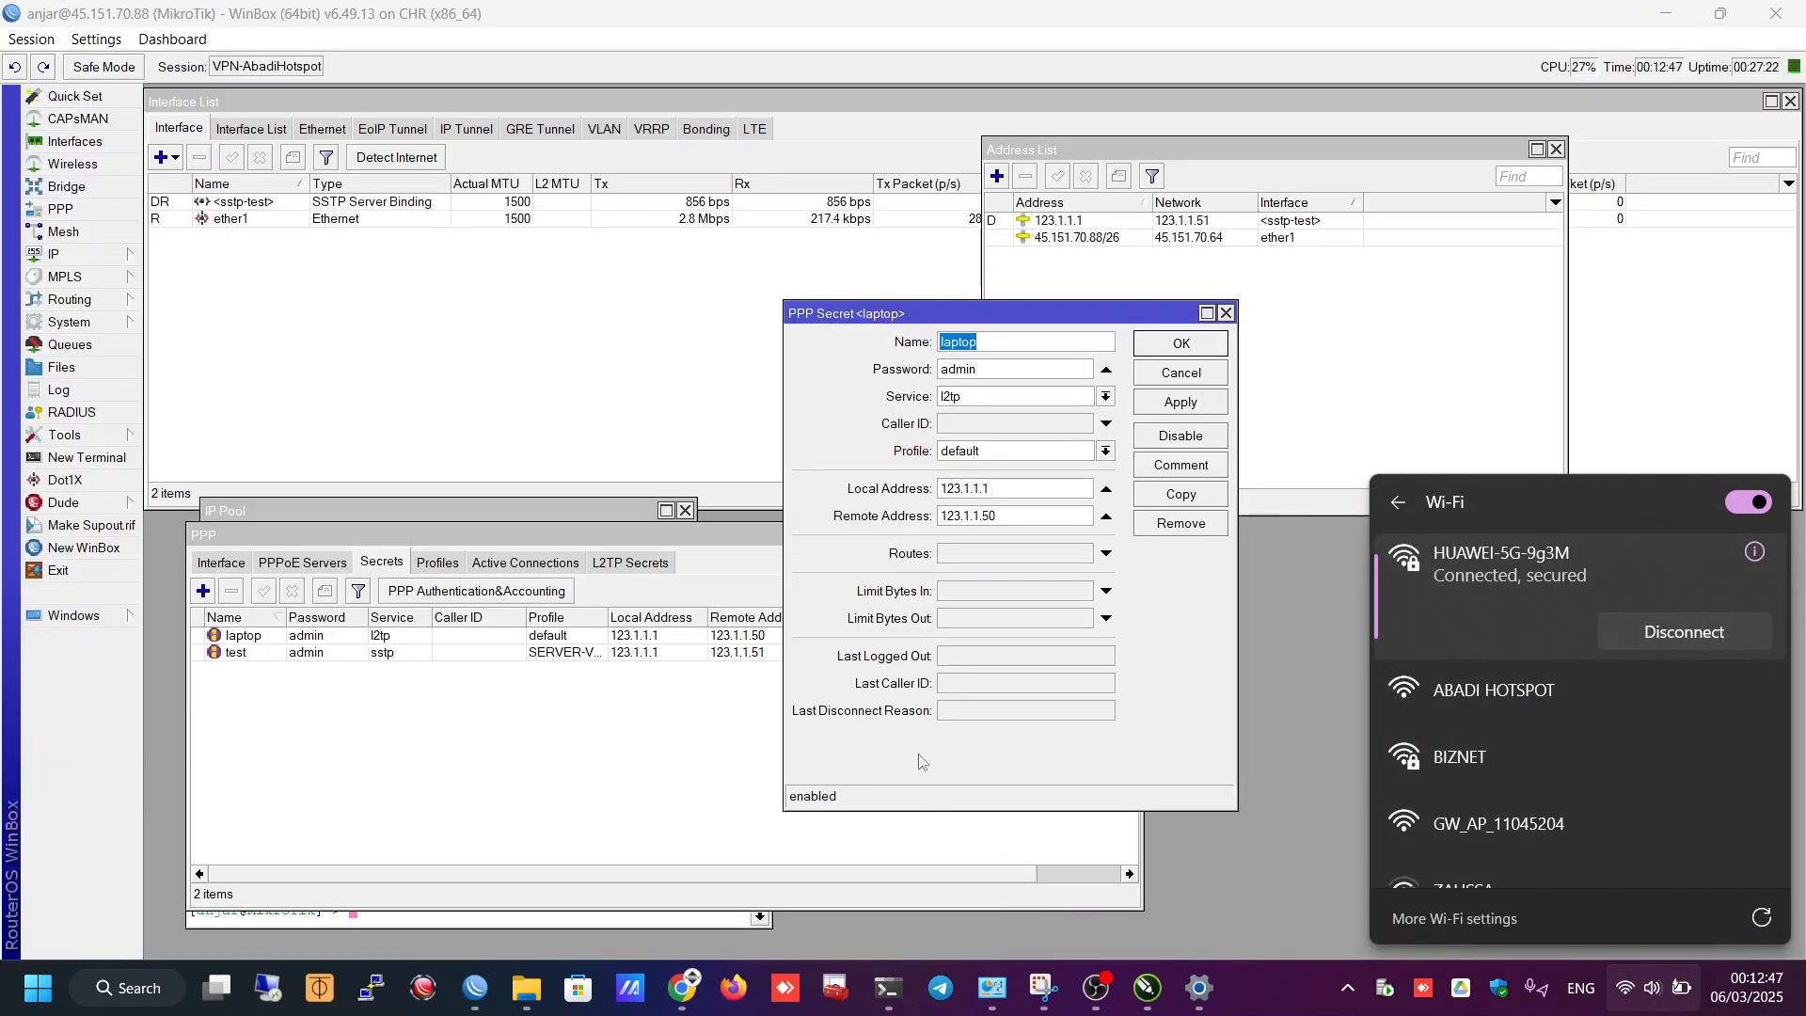
- Rerun the ping to 45.151.70.88 in PowerShell and confirm it replies
click(887, 301)
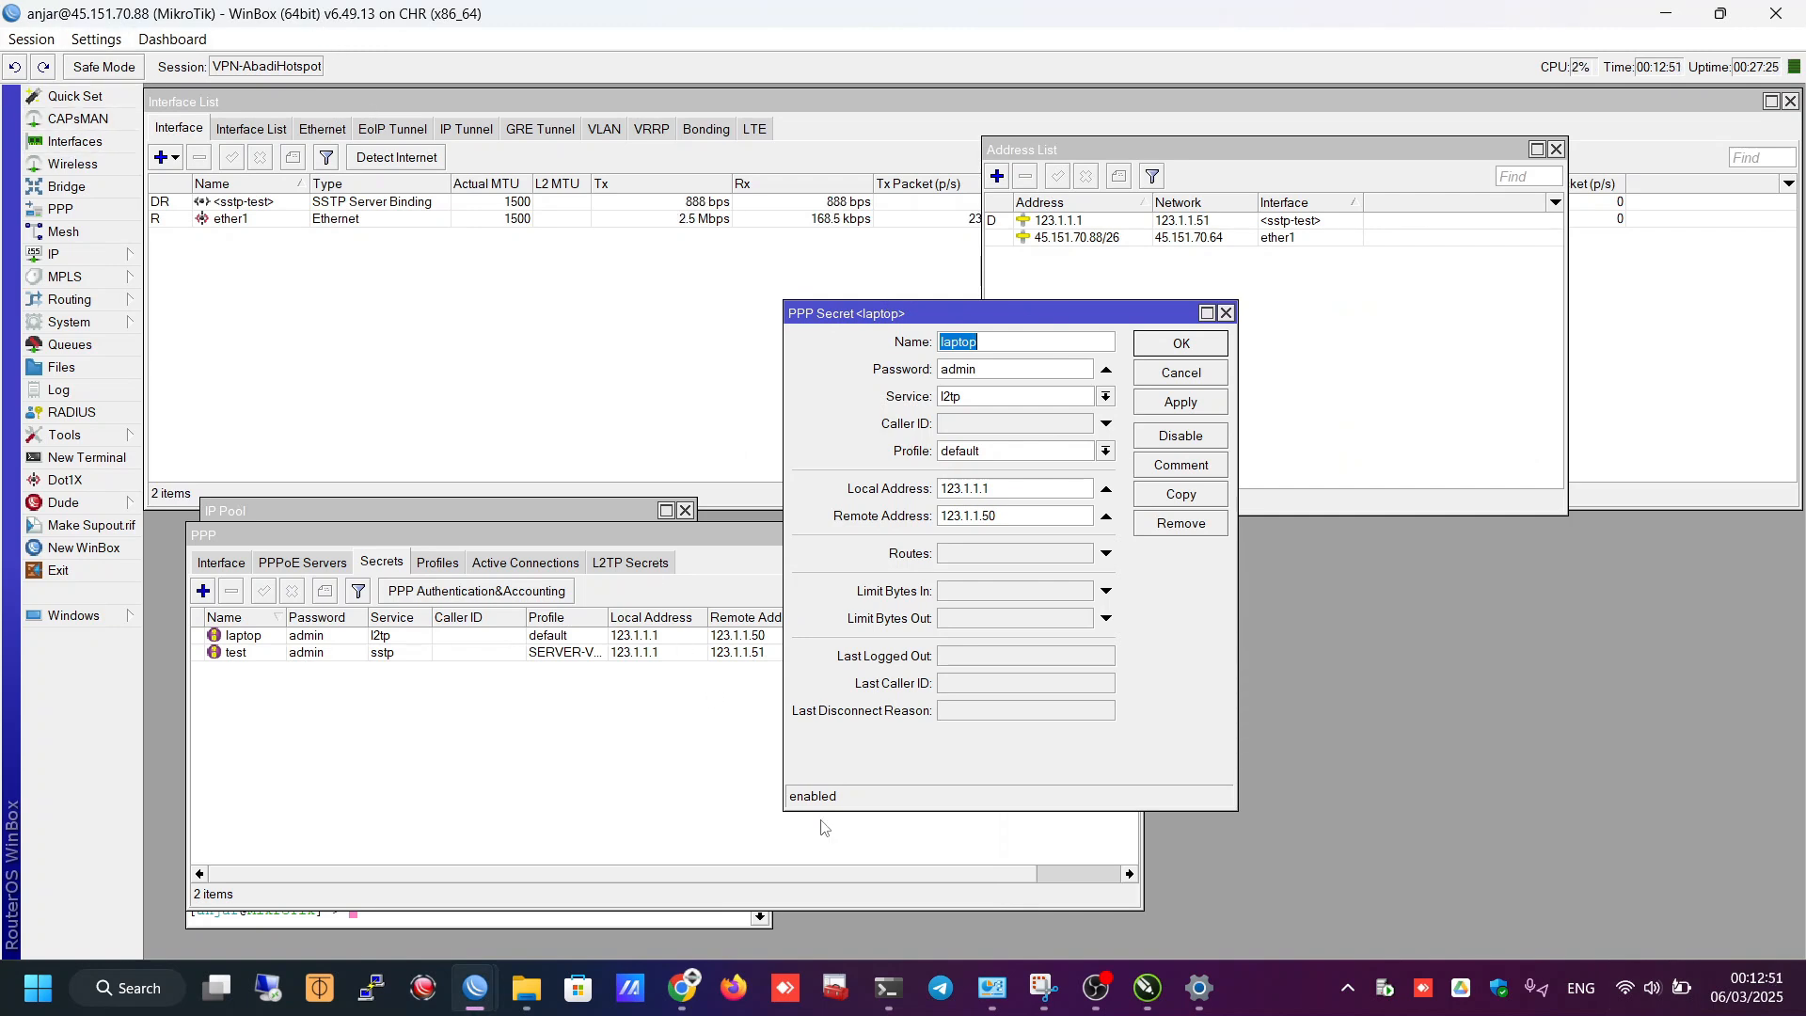
click(901, 965)
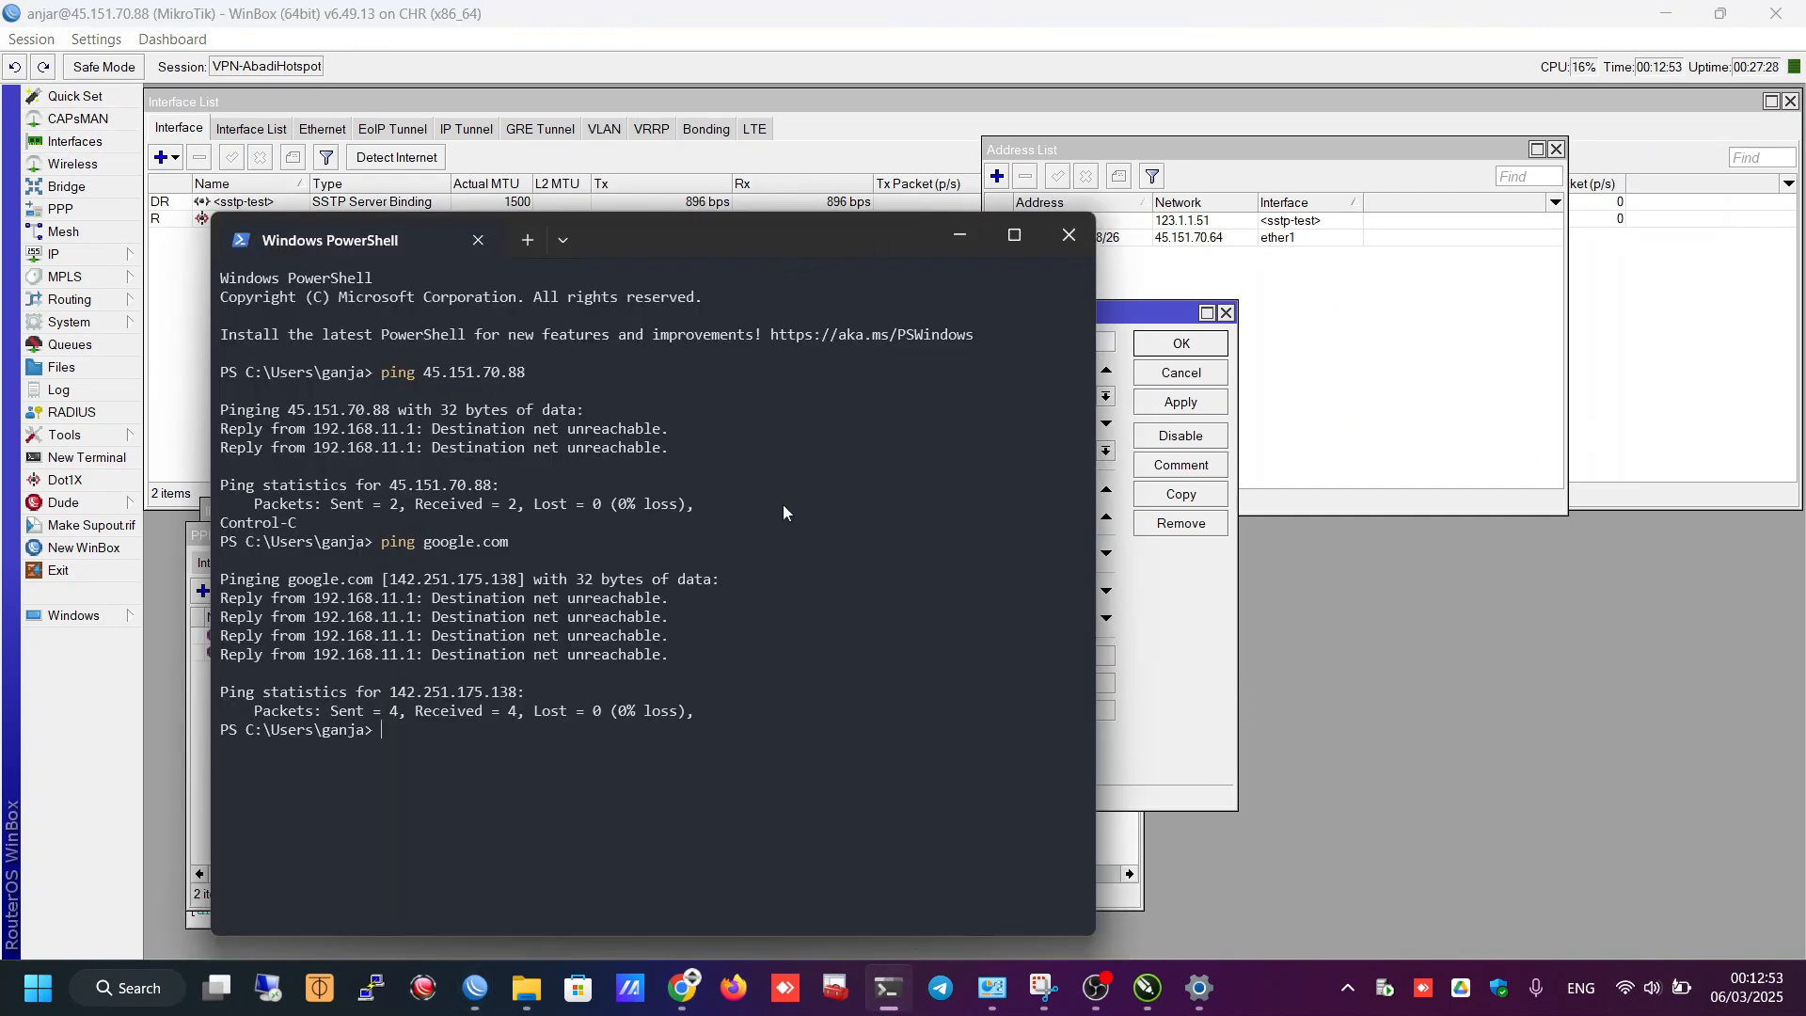
key(Up)
key(Up)
key(Return)
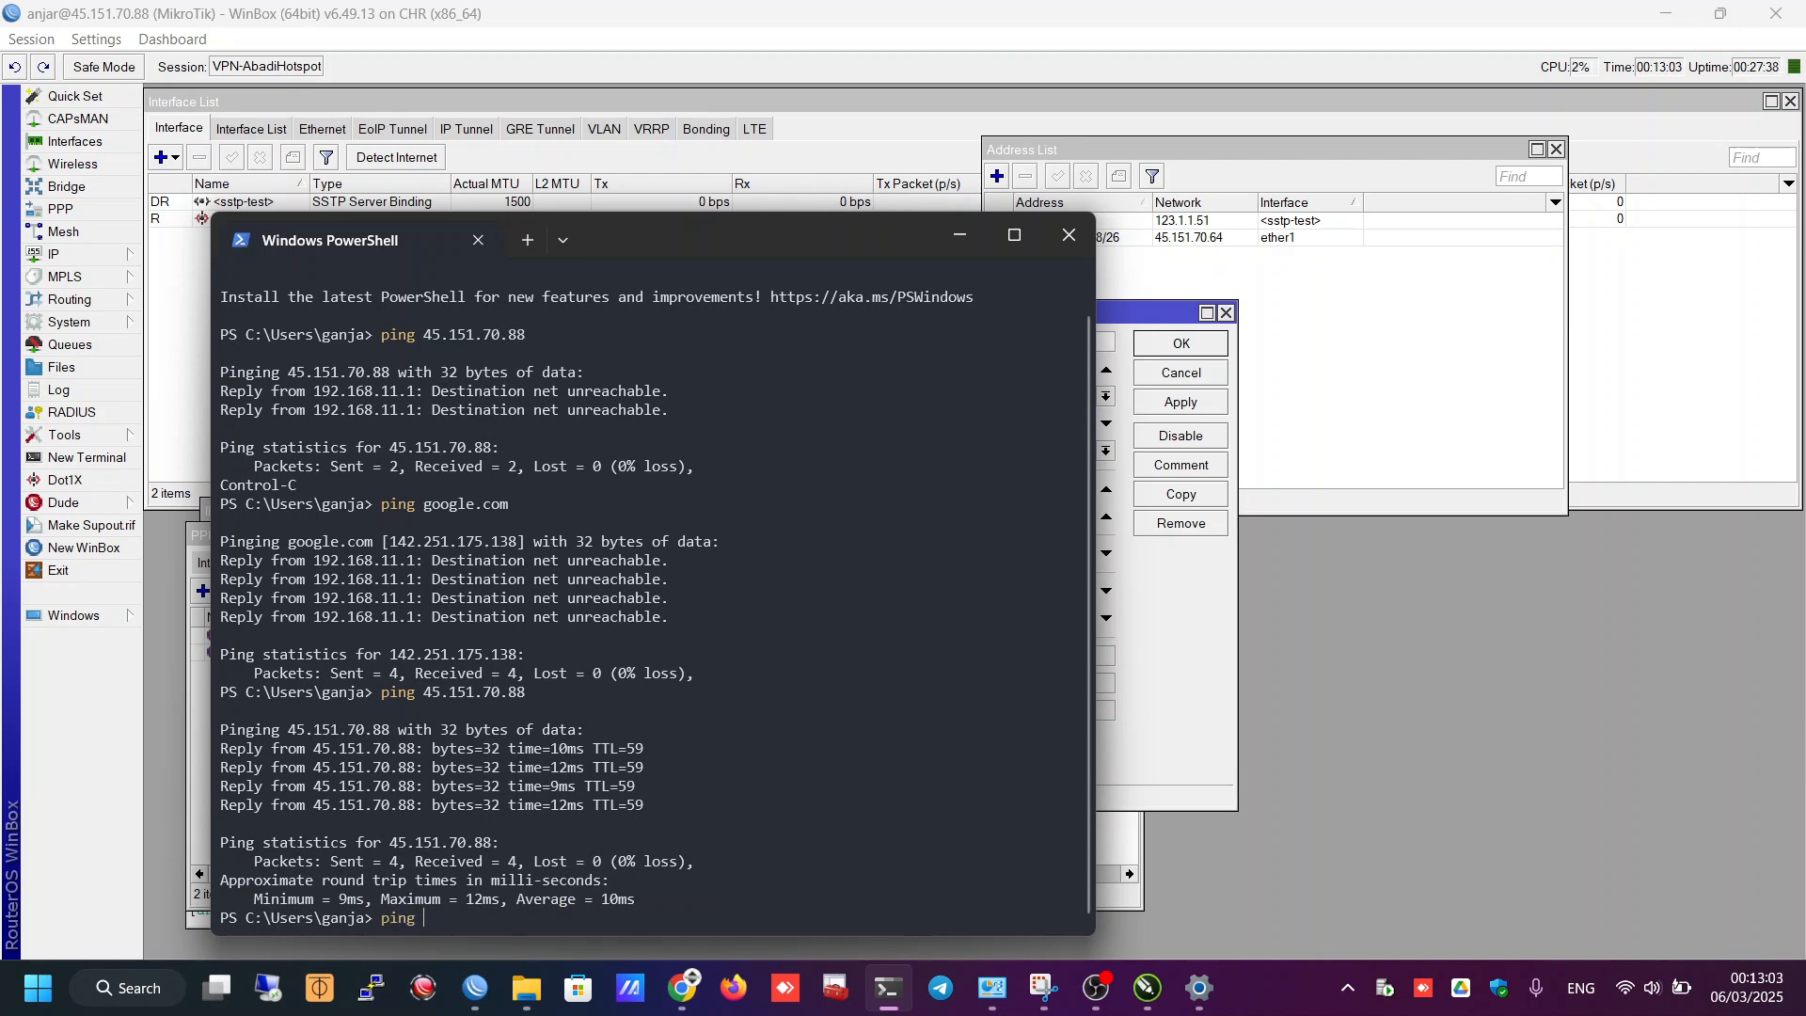
- Ping 123.1.1.1 and 123.1.1.51, both of which time out
text(123.1.1.1)
key(Return)
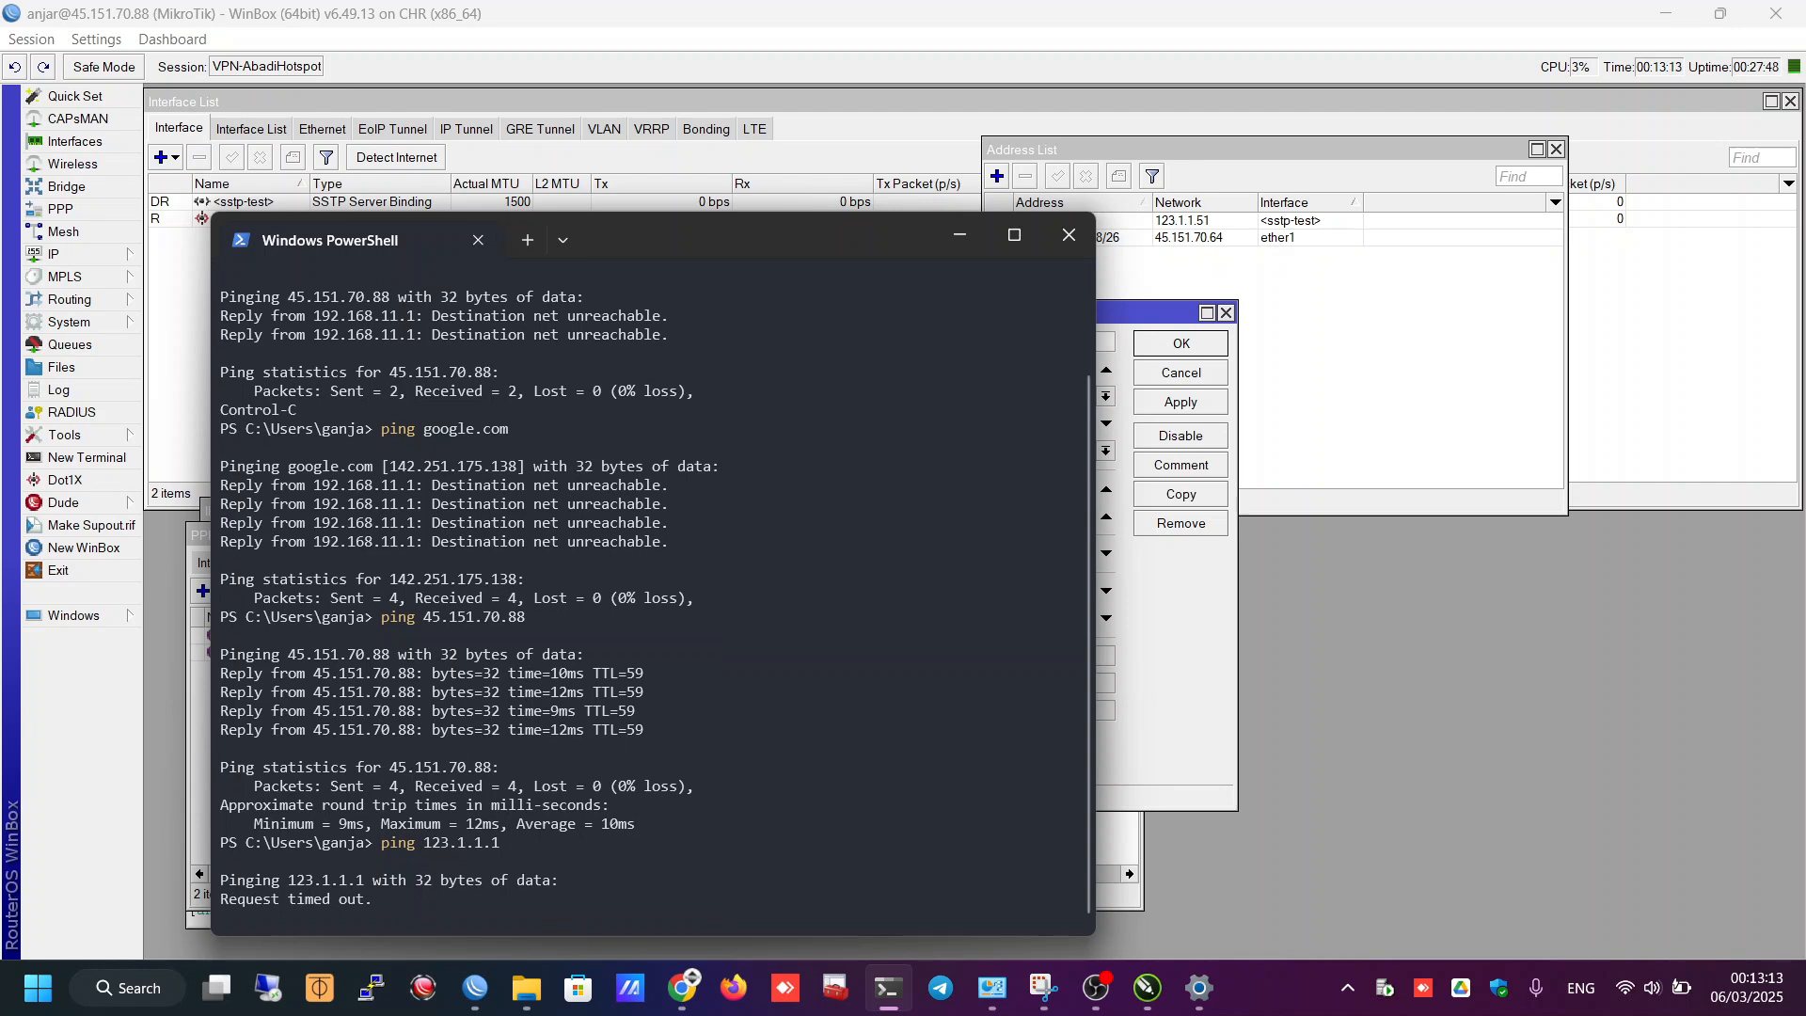
key(ctrl+c)
key(ctrl+c)
key(Up)
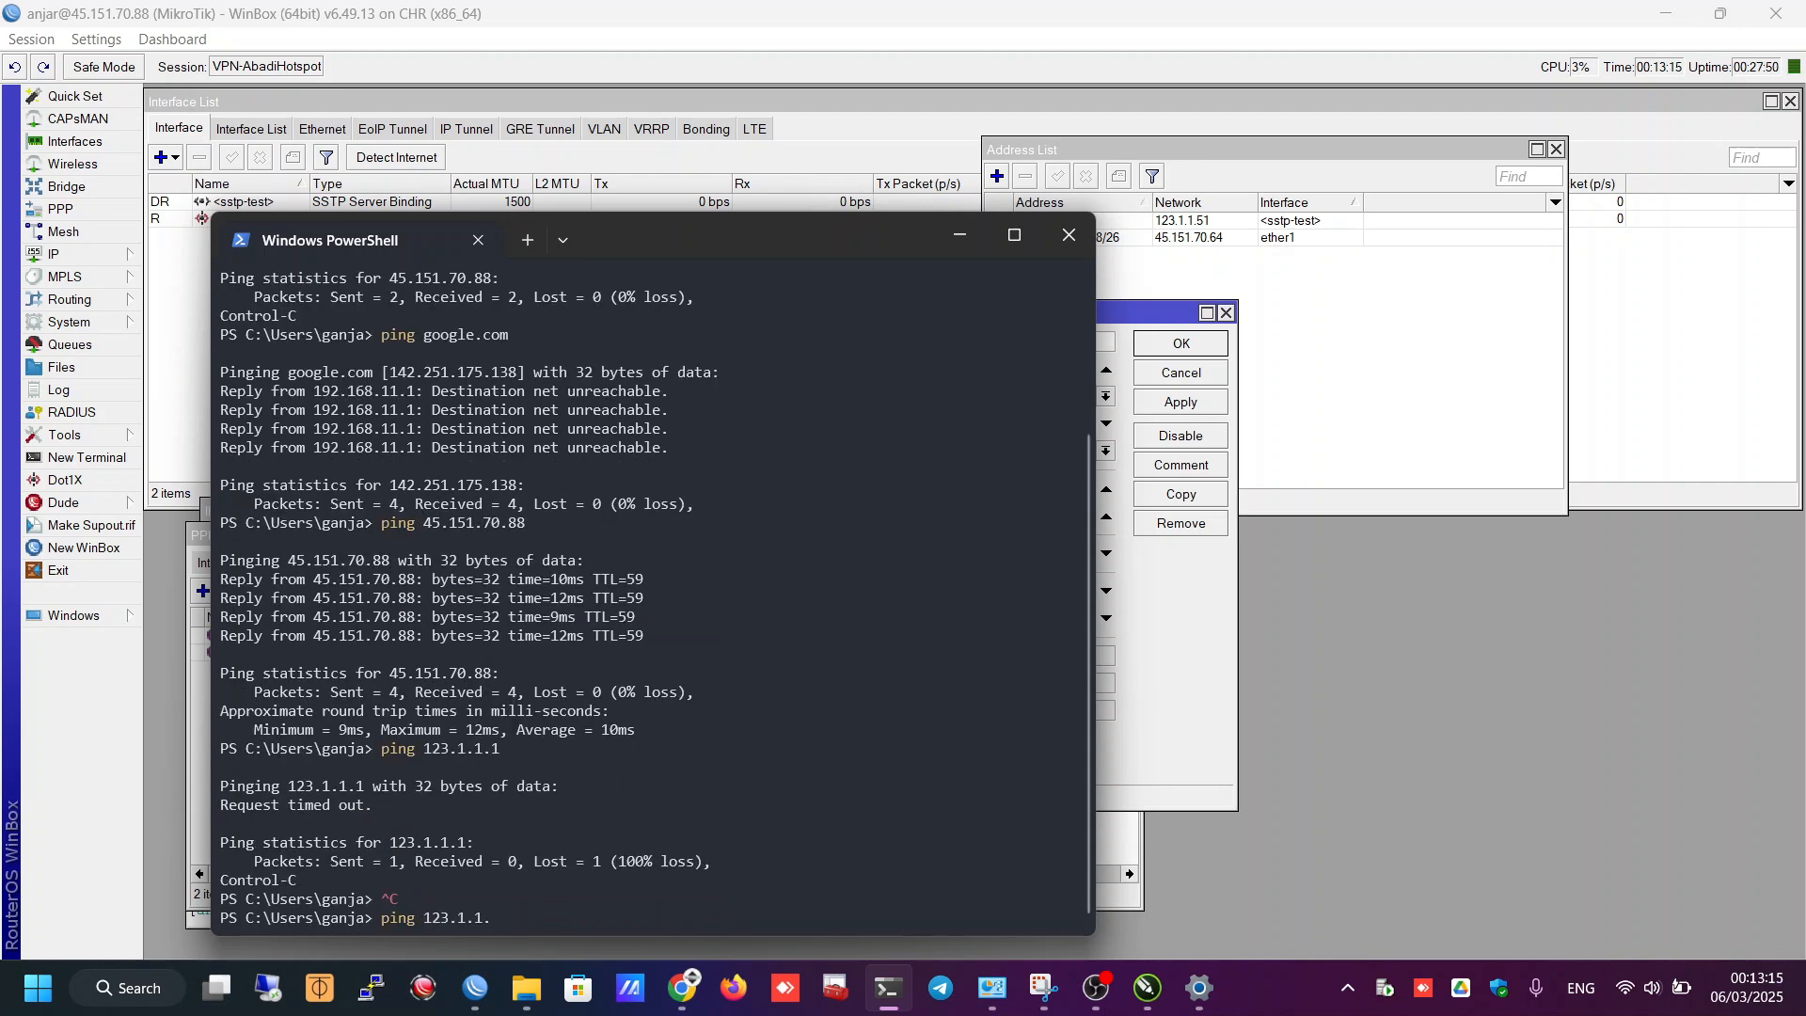
key(Return)
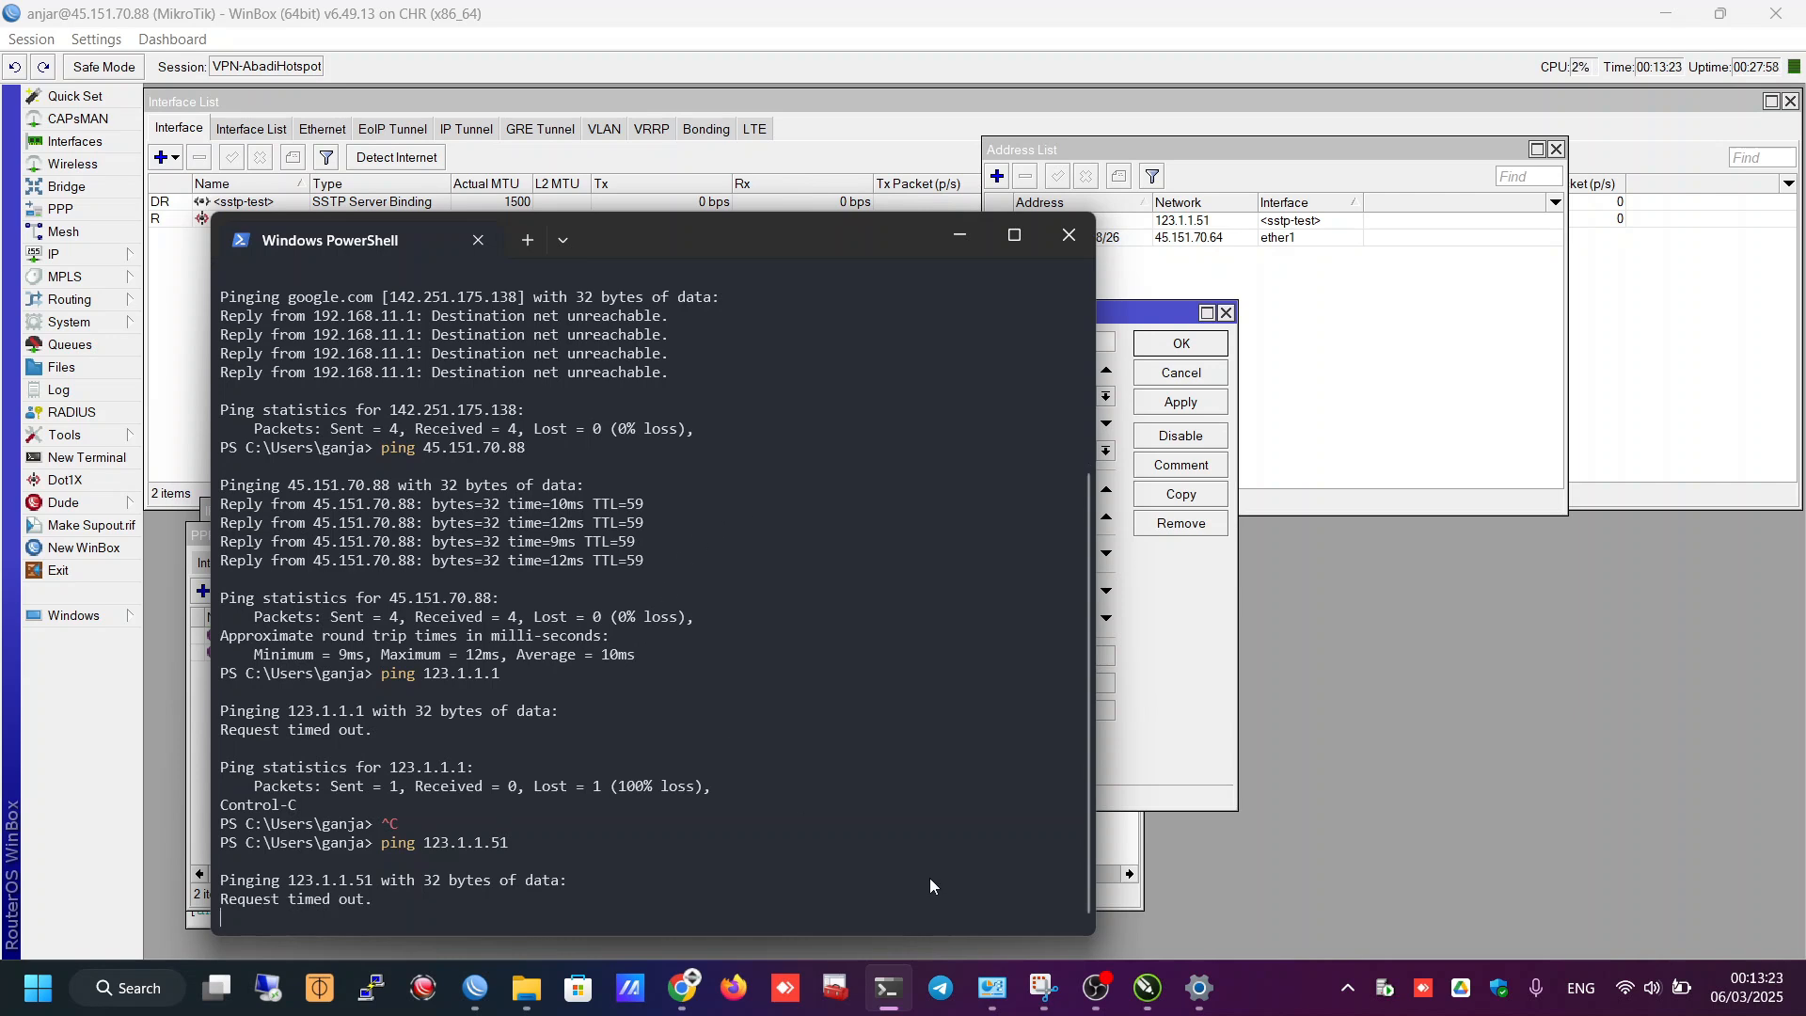
click(1200, 987)
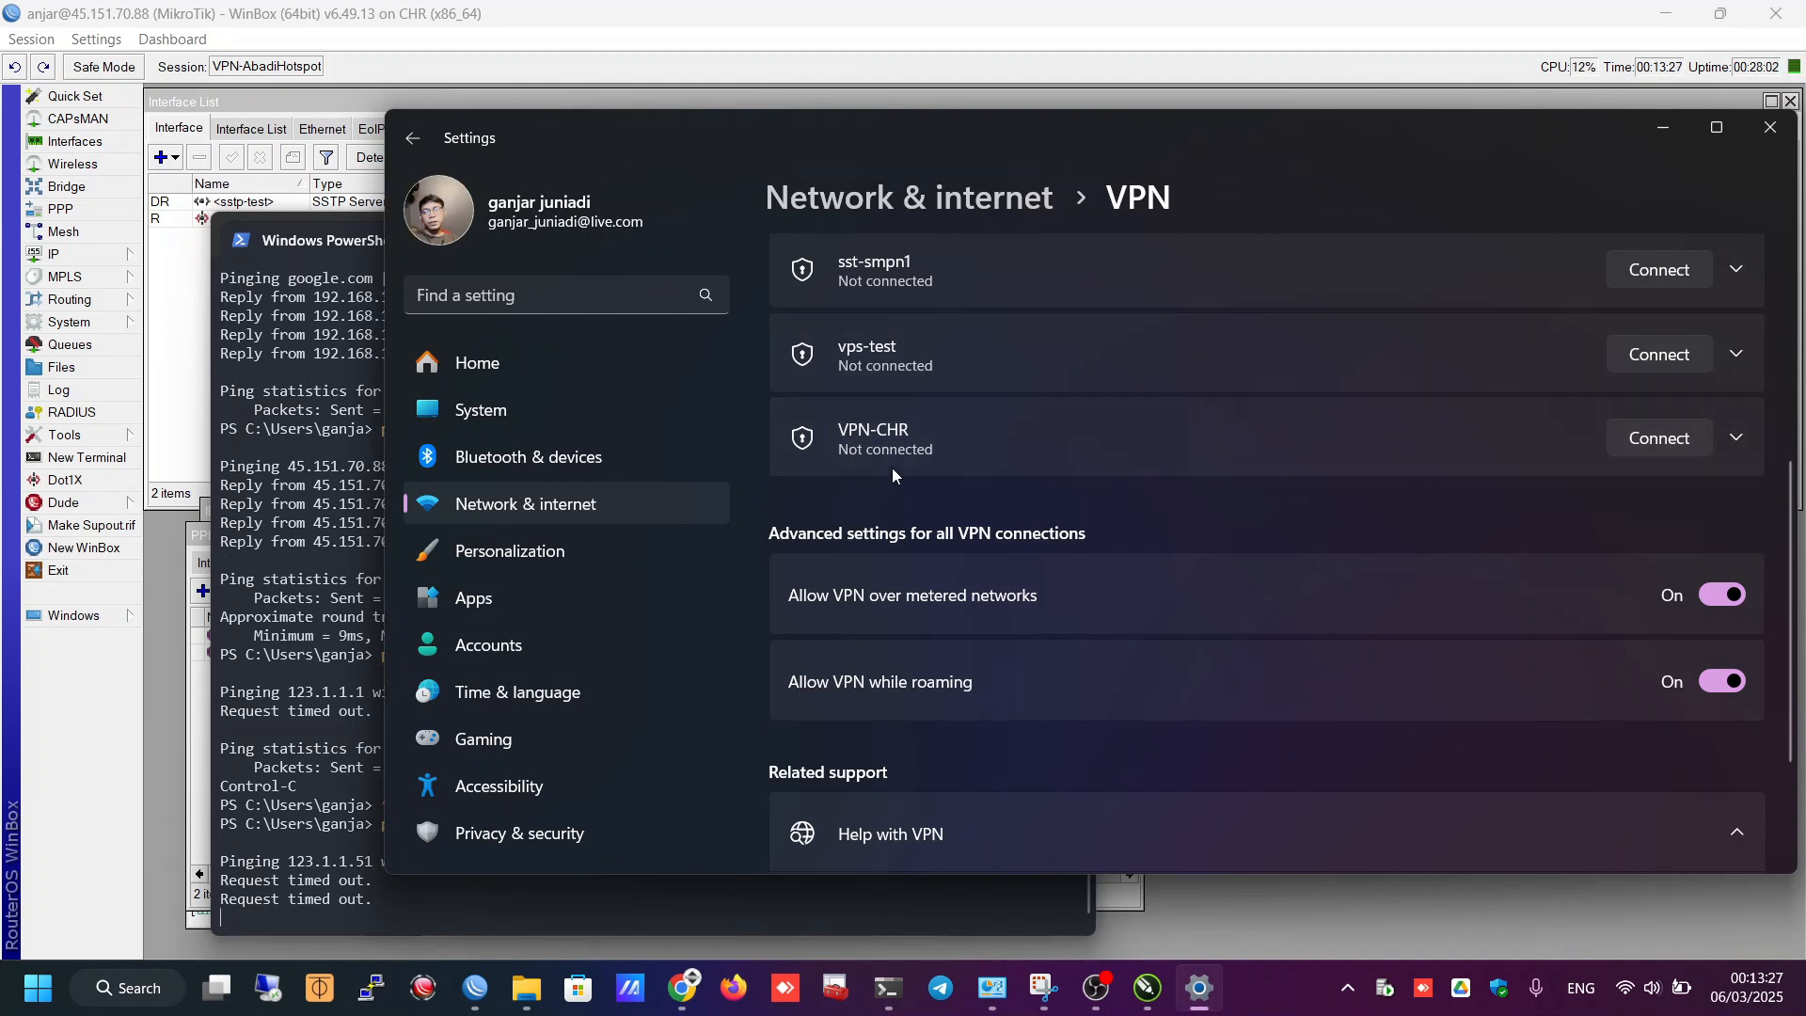
- Connect the VPN-CHR connection and stop the still-running ping
click(1655, 442)
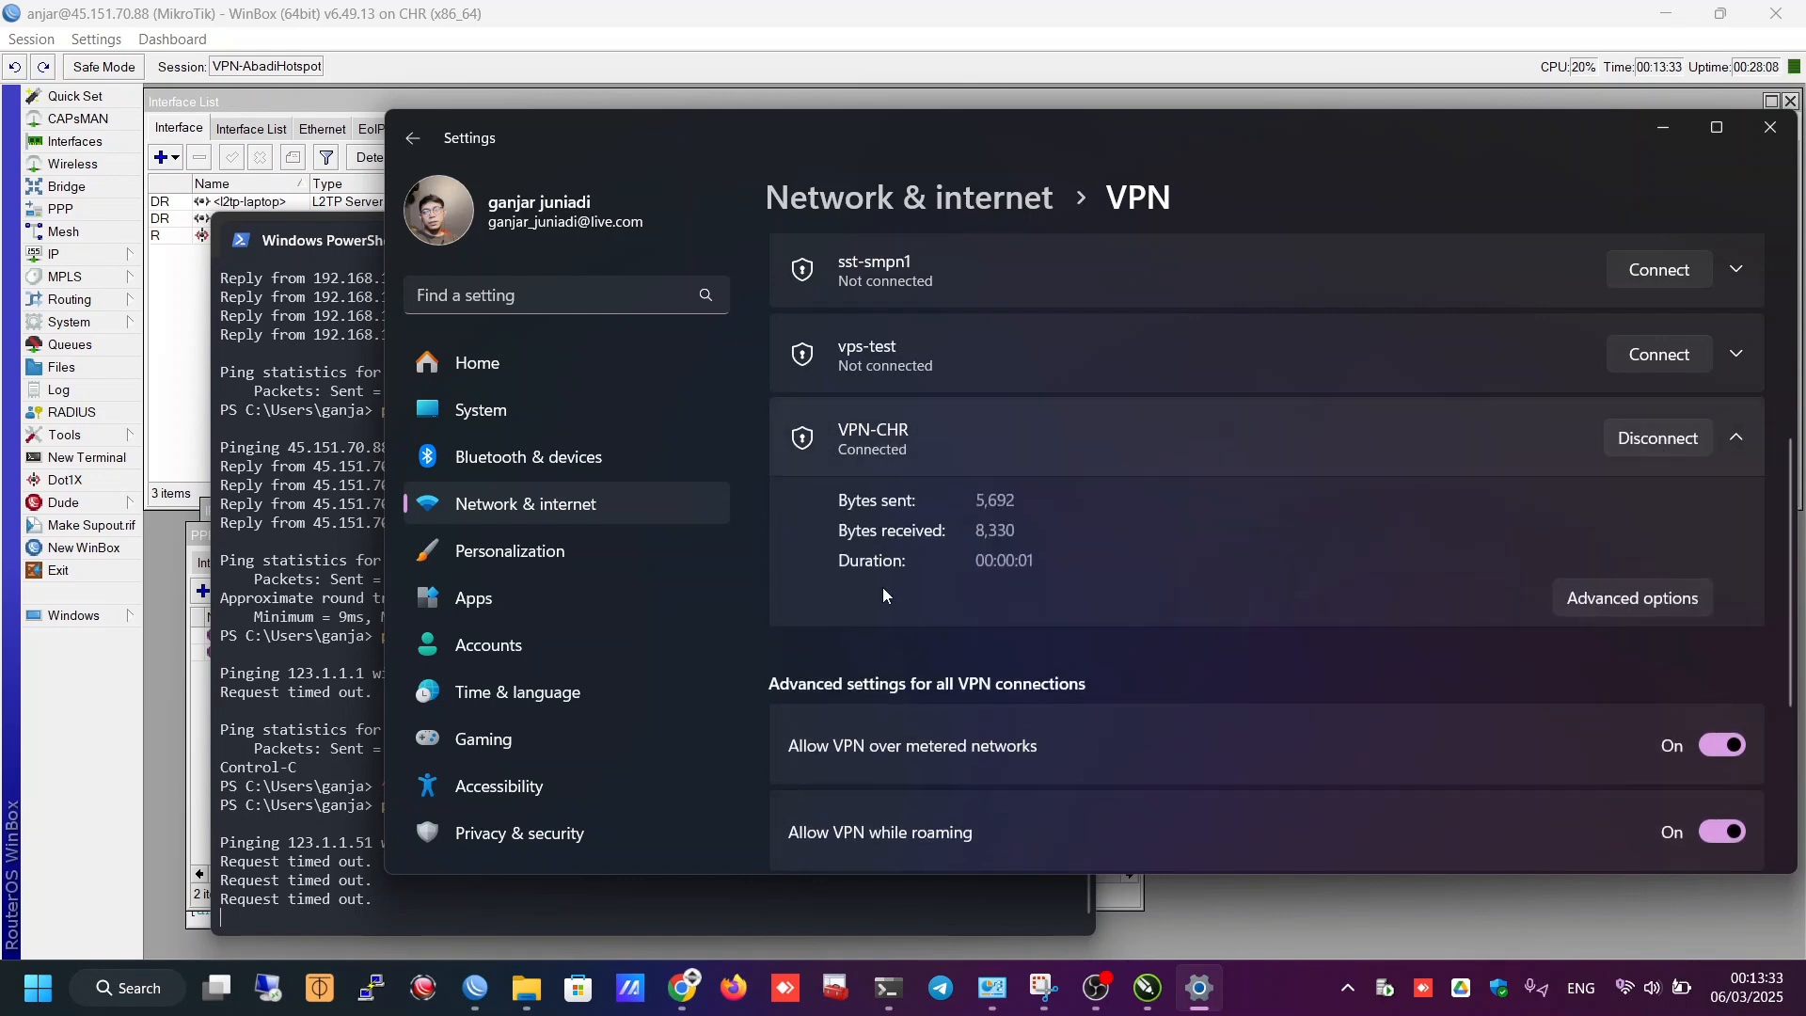
click(887, 988)
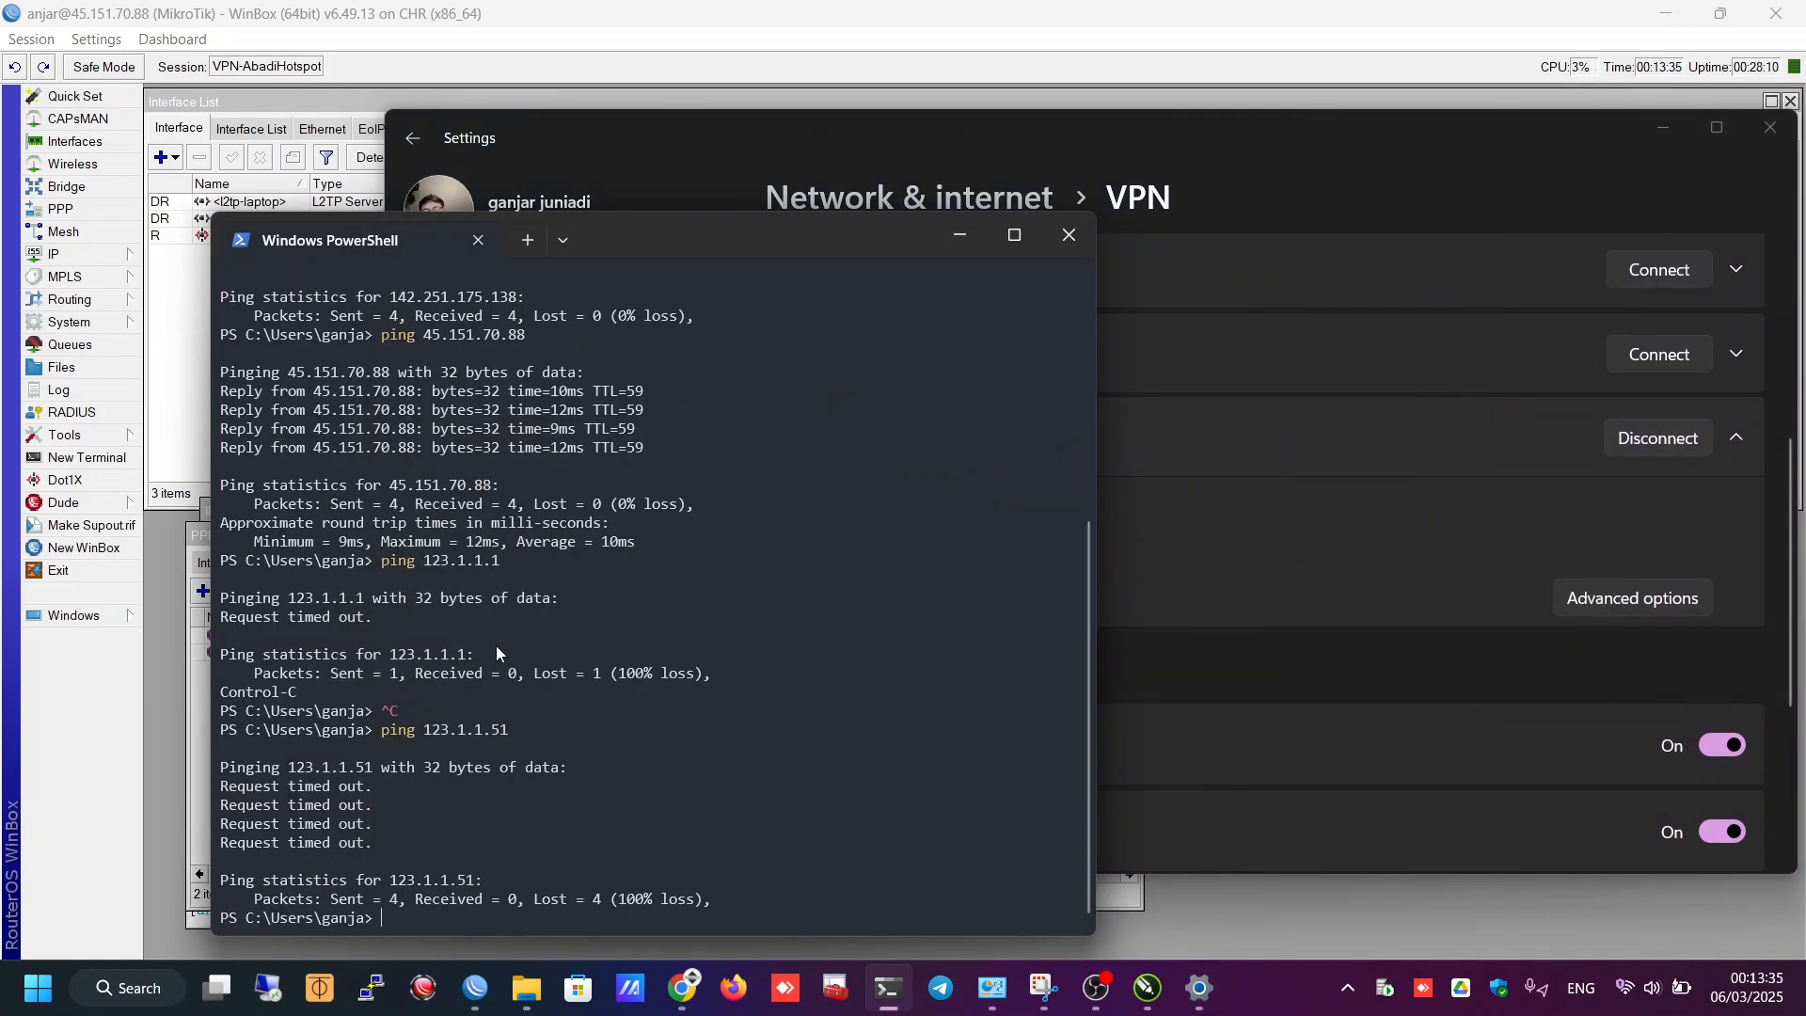
key(ctrl+c)
key(ctrl+c)
- Rerun pings to 123.1.1.1 and 123.1.1.51, now replying over the VPN
key(Up)
key(Up)
key(Up)
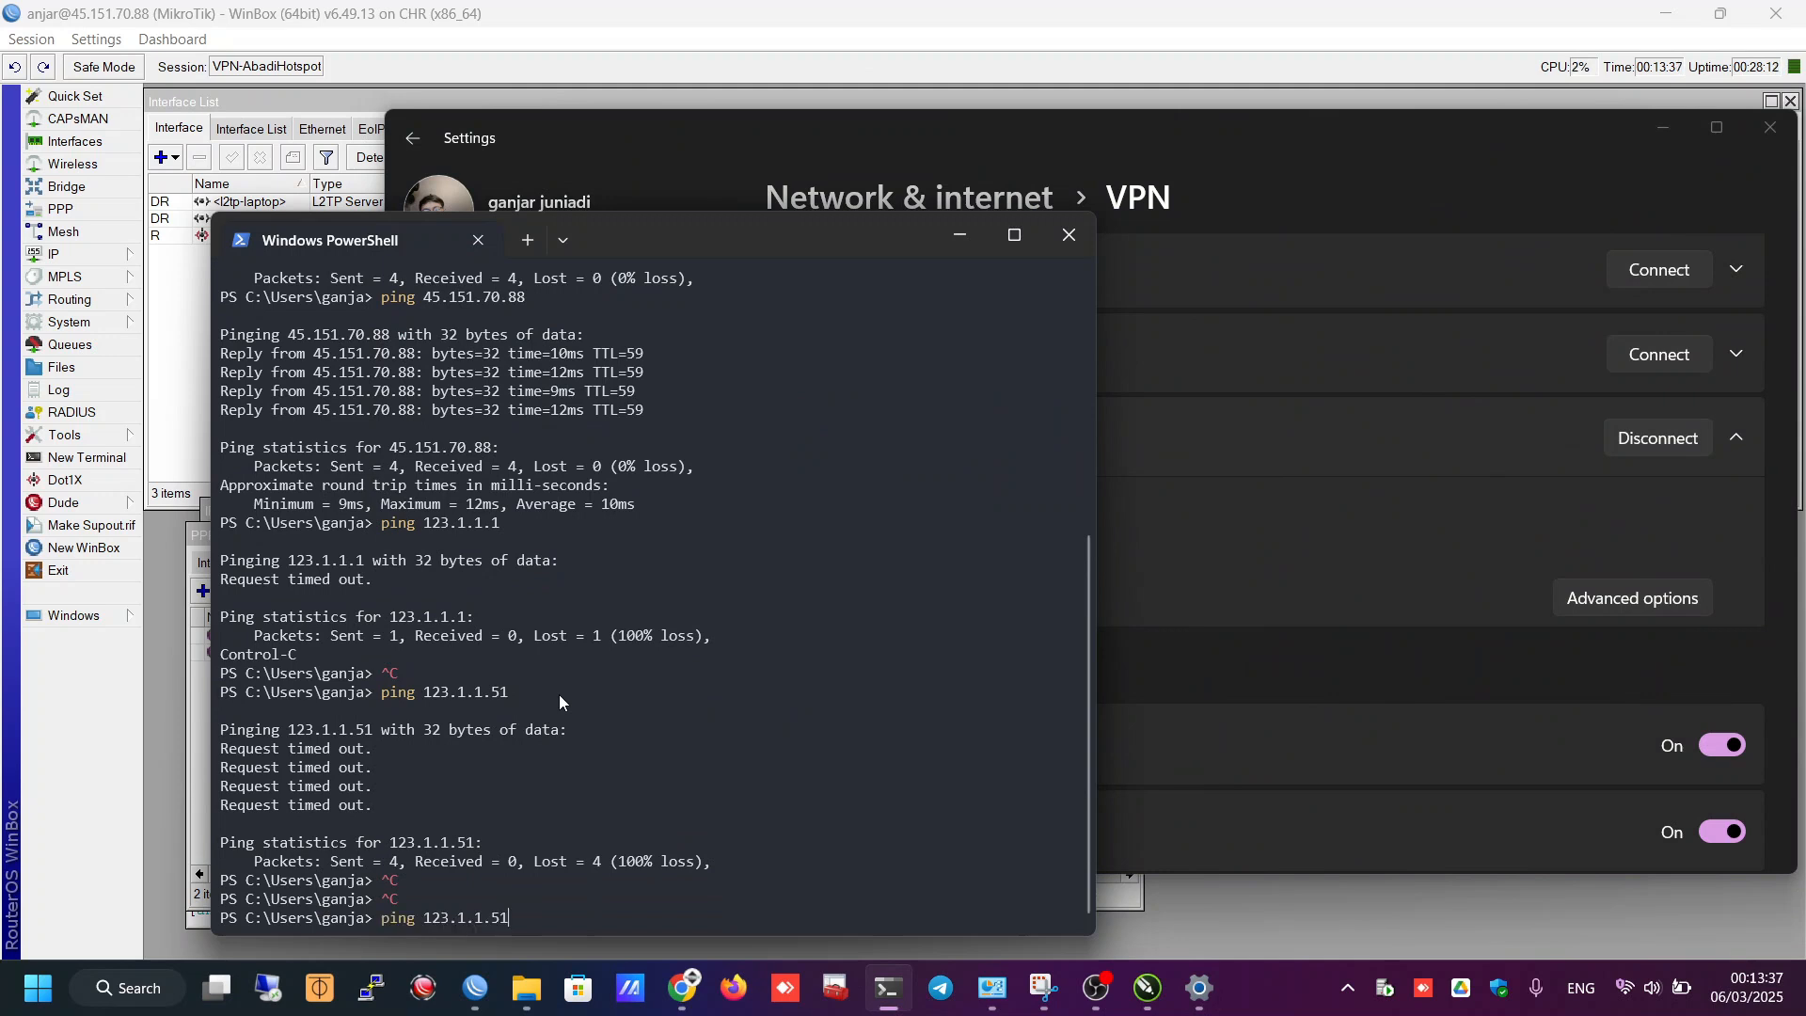
key(Down)
key(Return)
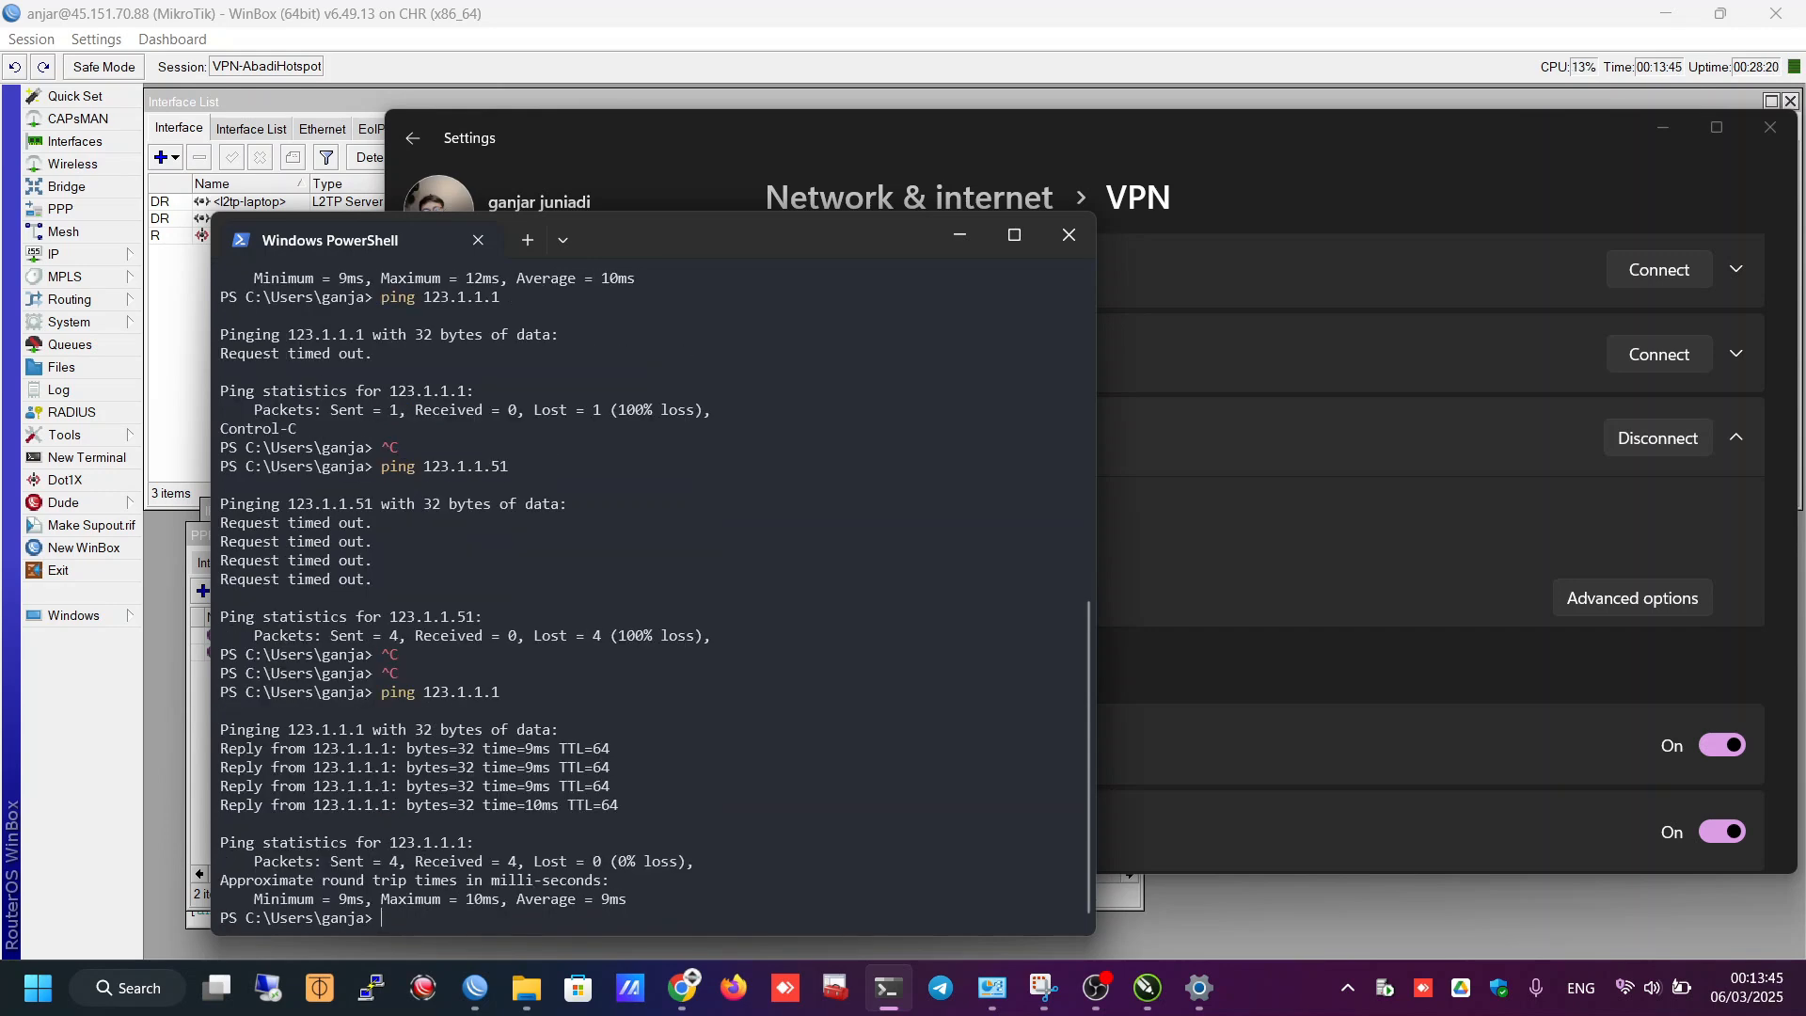
key(Up)
key(Return)
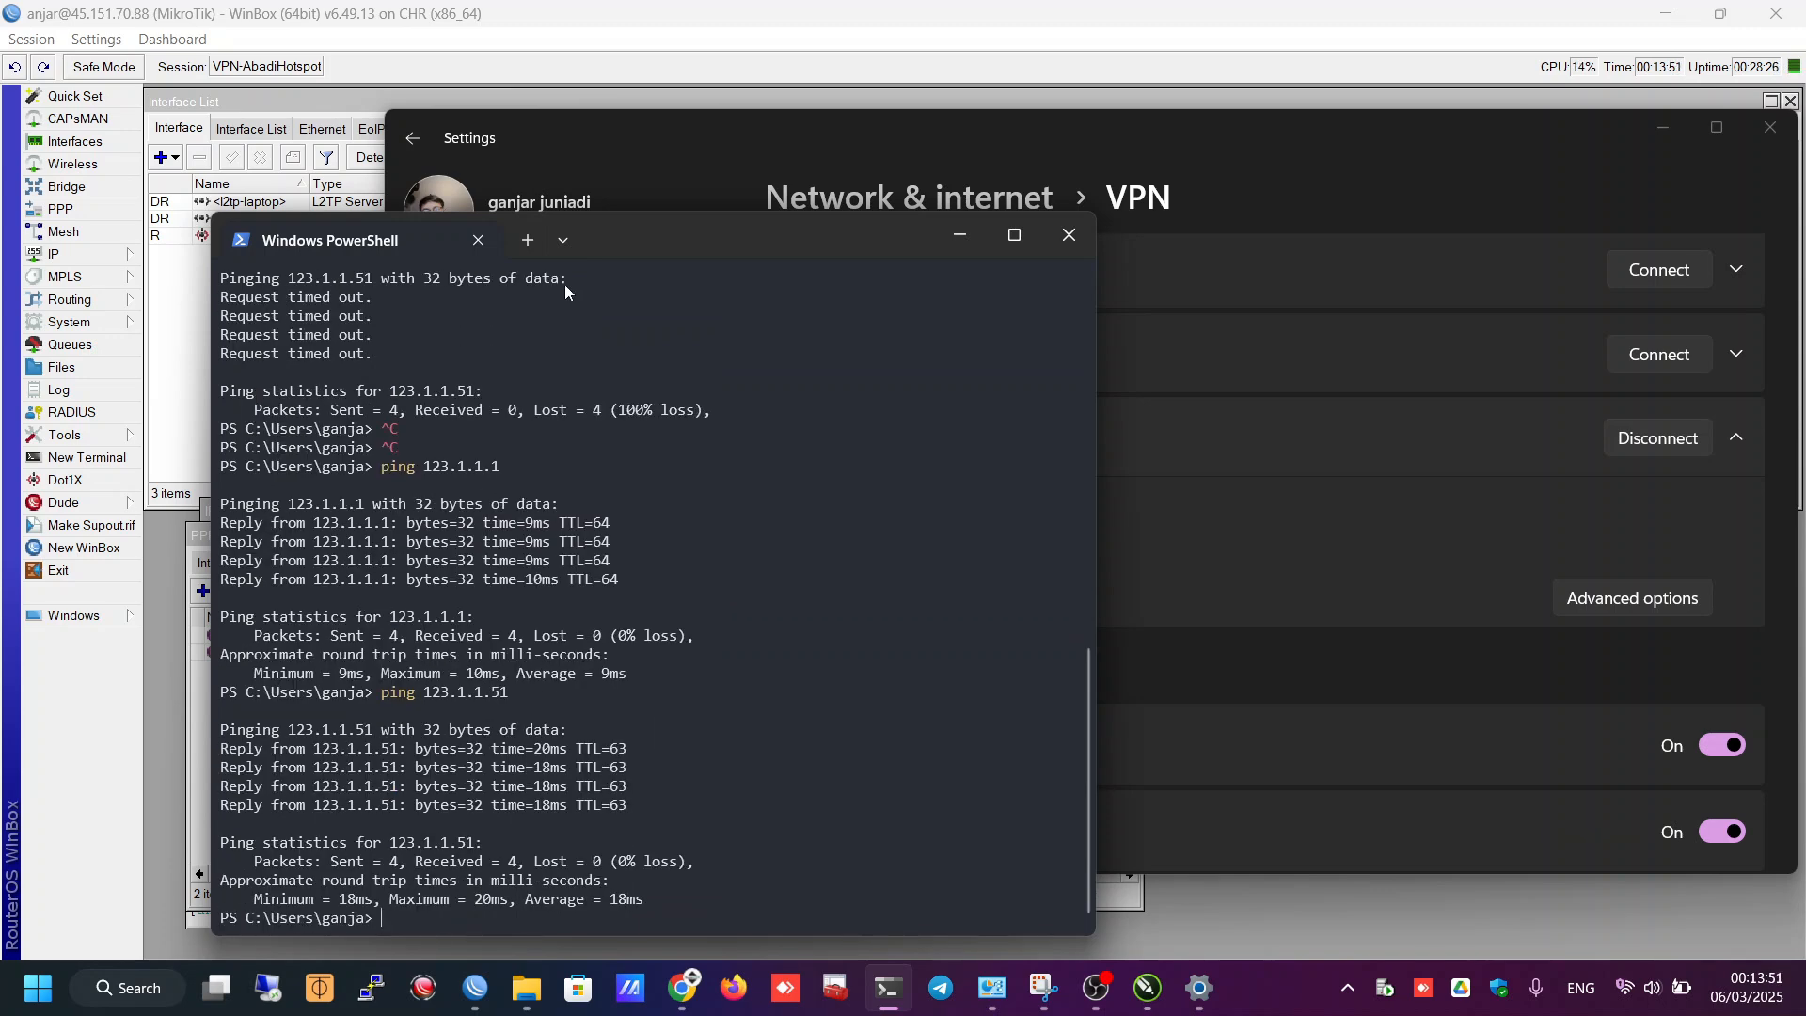
click(83, 547)
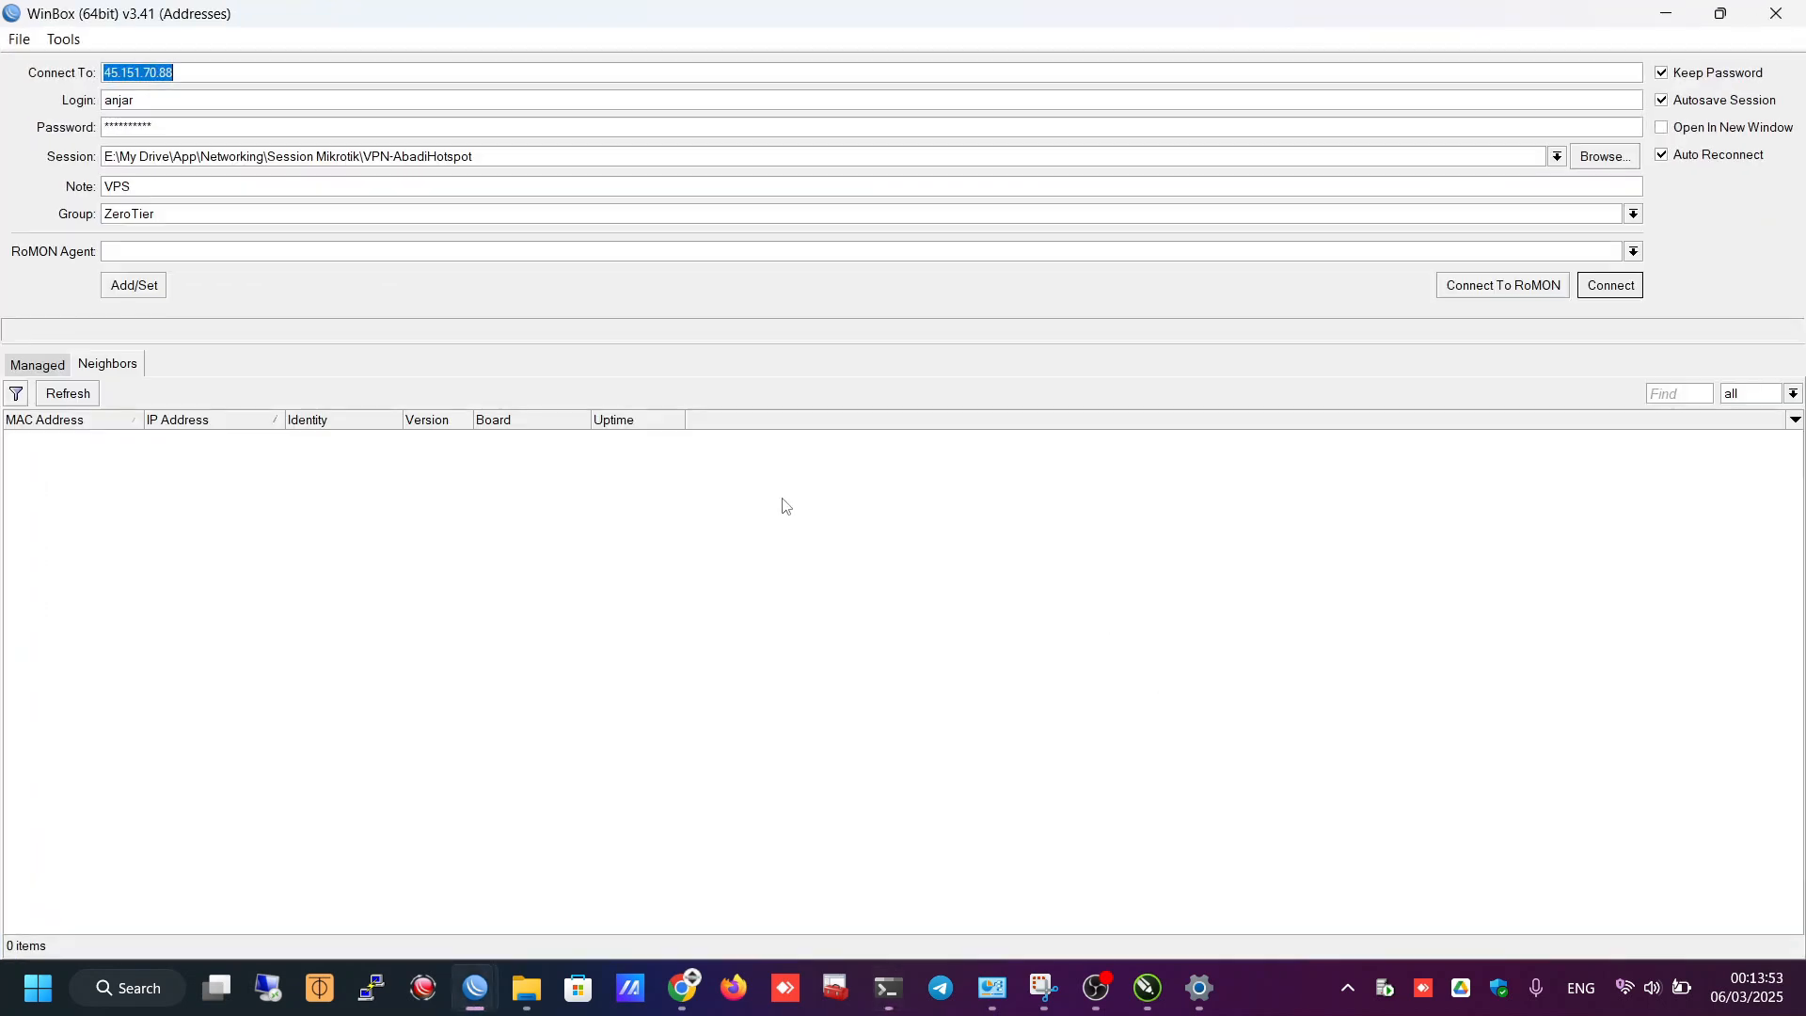
- Connect WinBox to 123.1.1.1, then close that session
text(123.1.1.1)
key(Return)
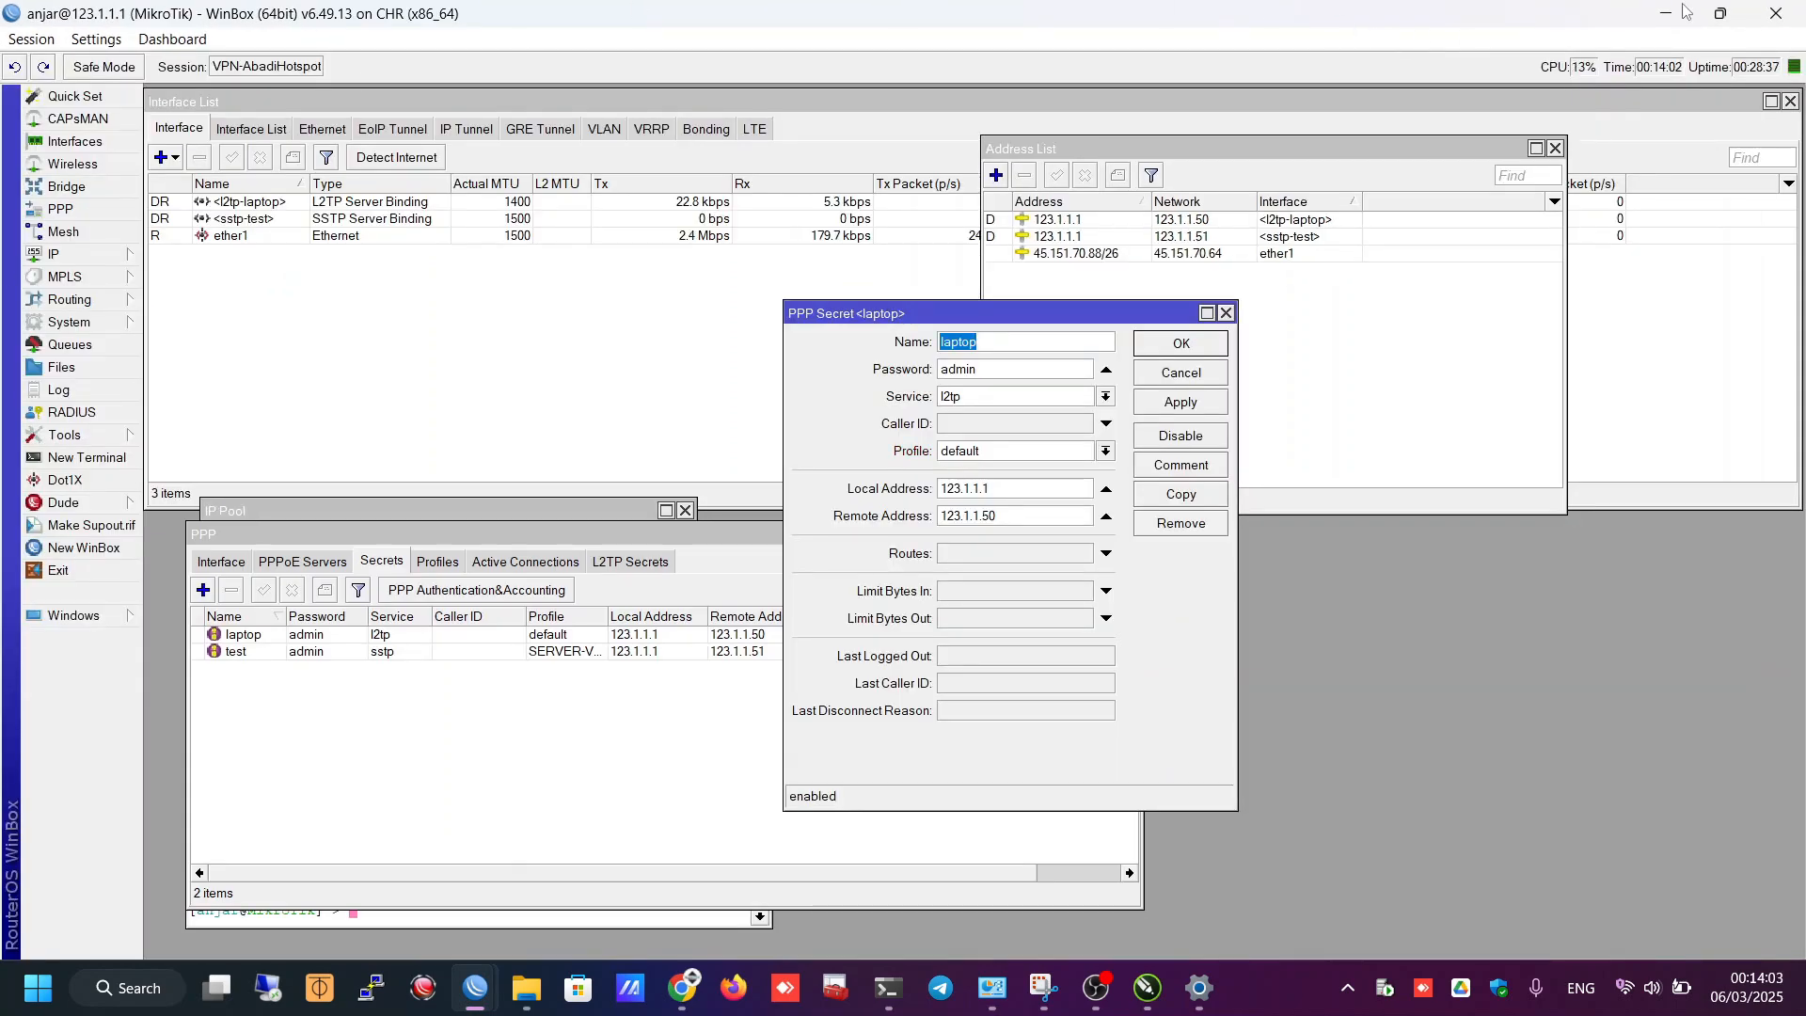
click(1745, 15)
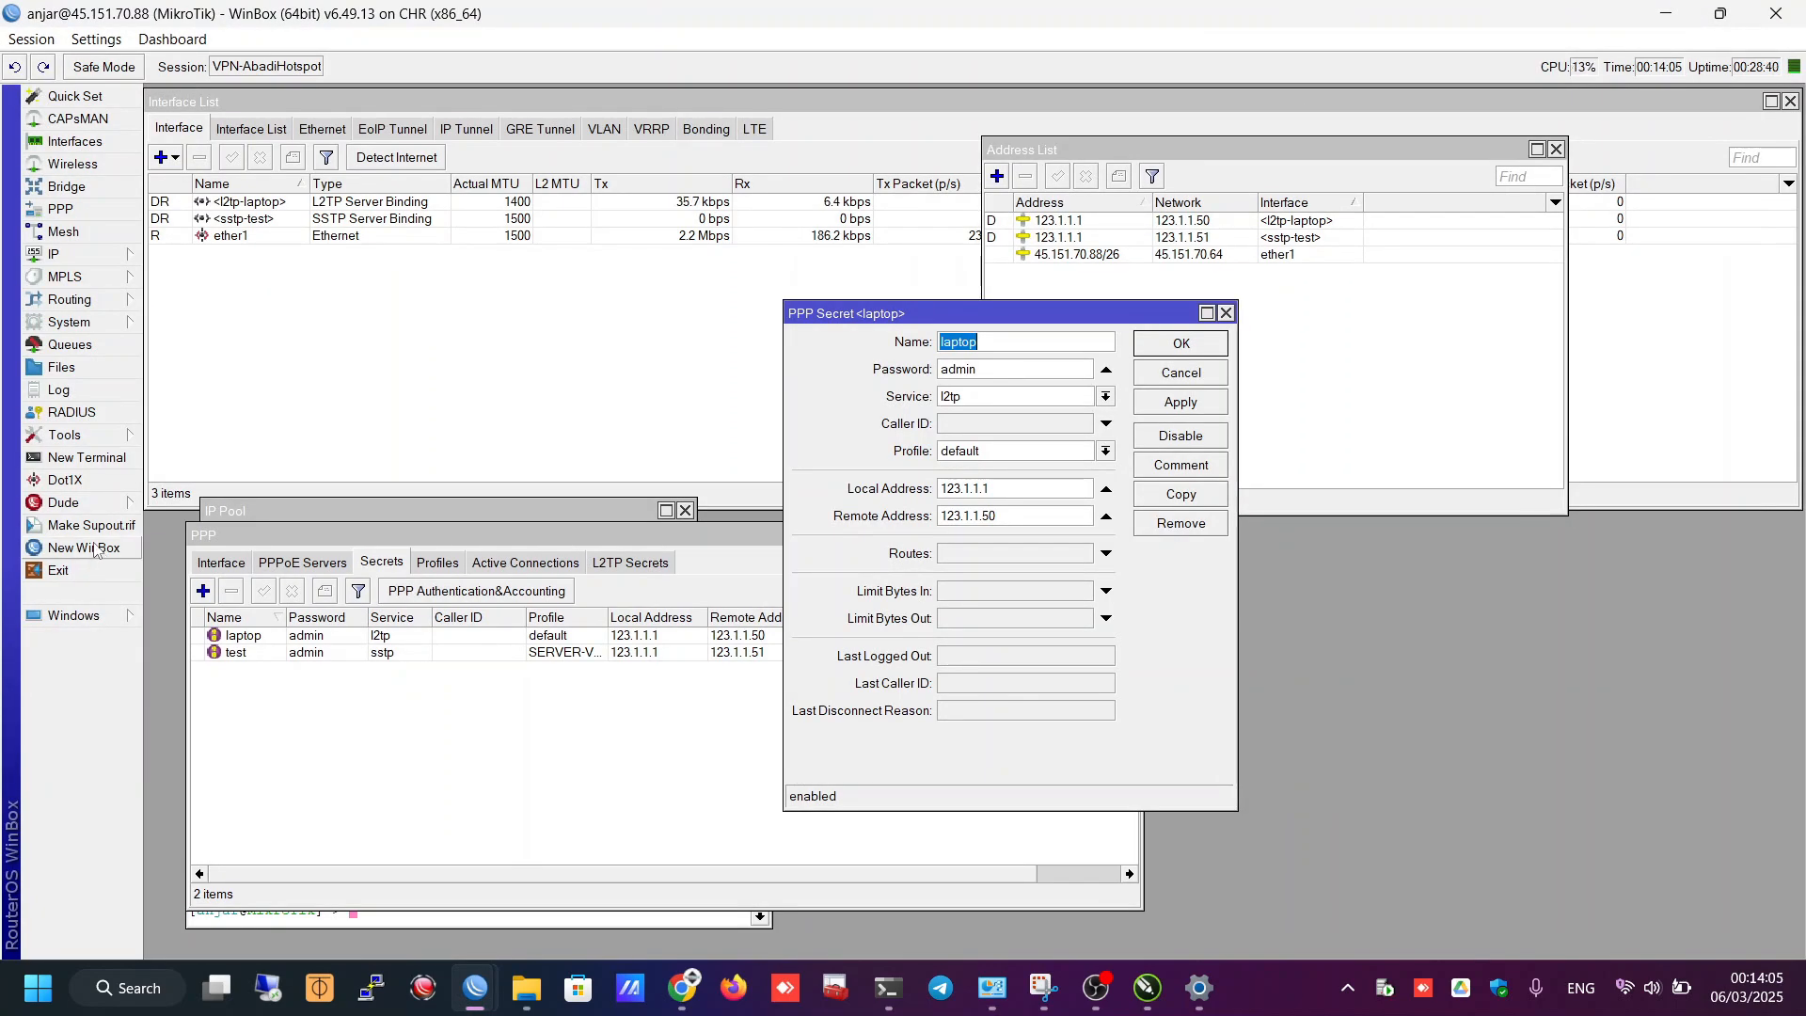
- Log in to the router at 123.1.1.51 with its login name and password
click(95, 547)
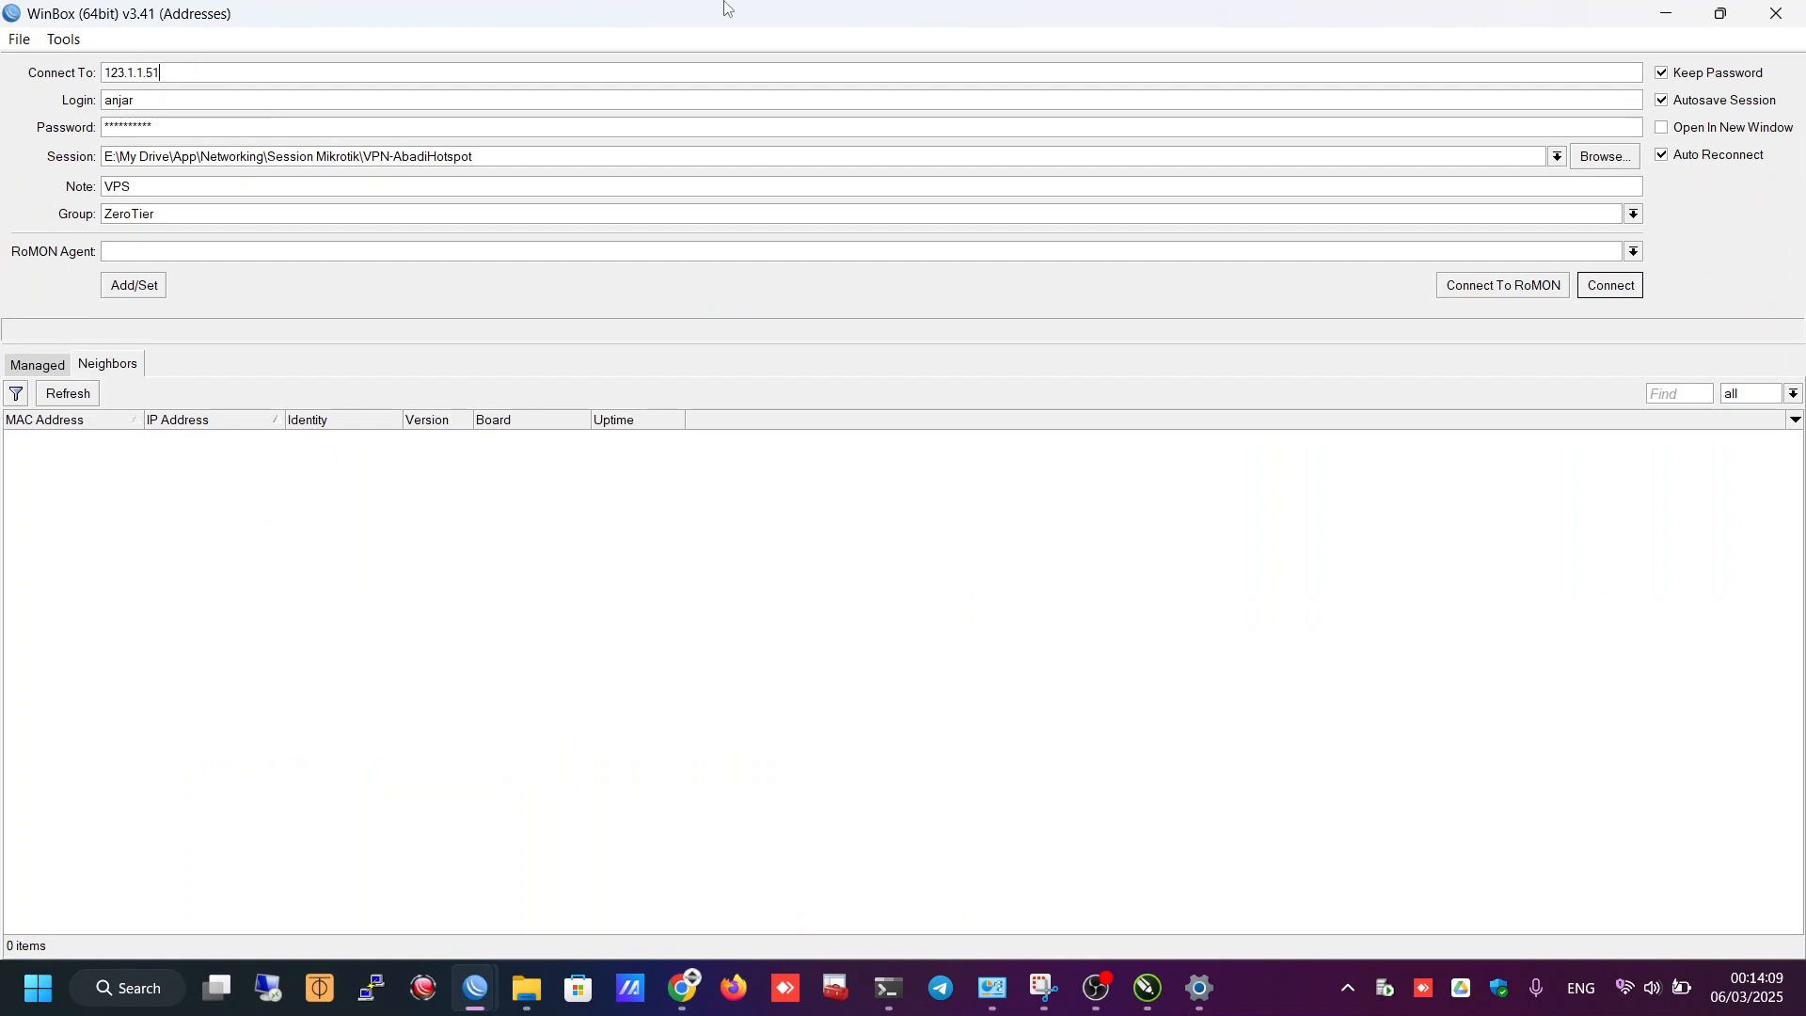
key(Tab)
text(amdi)
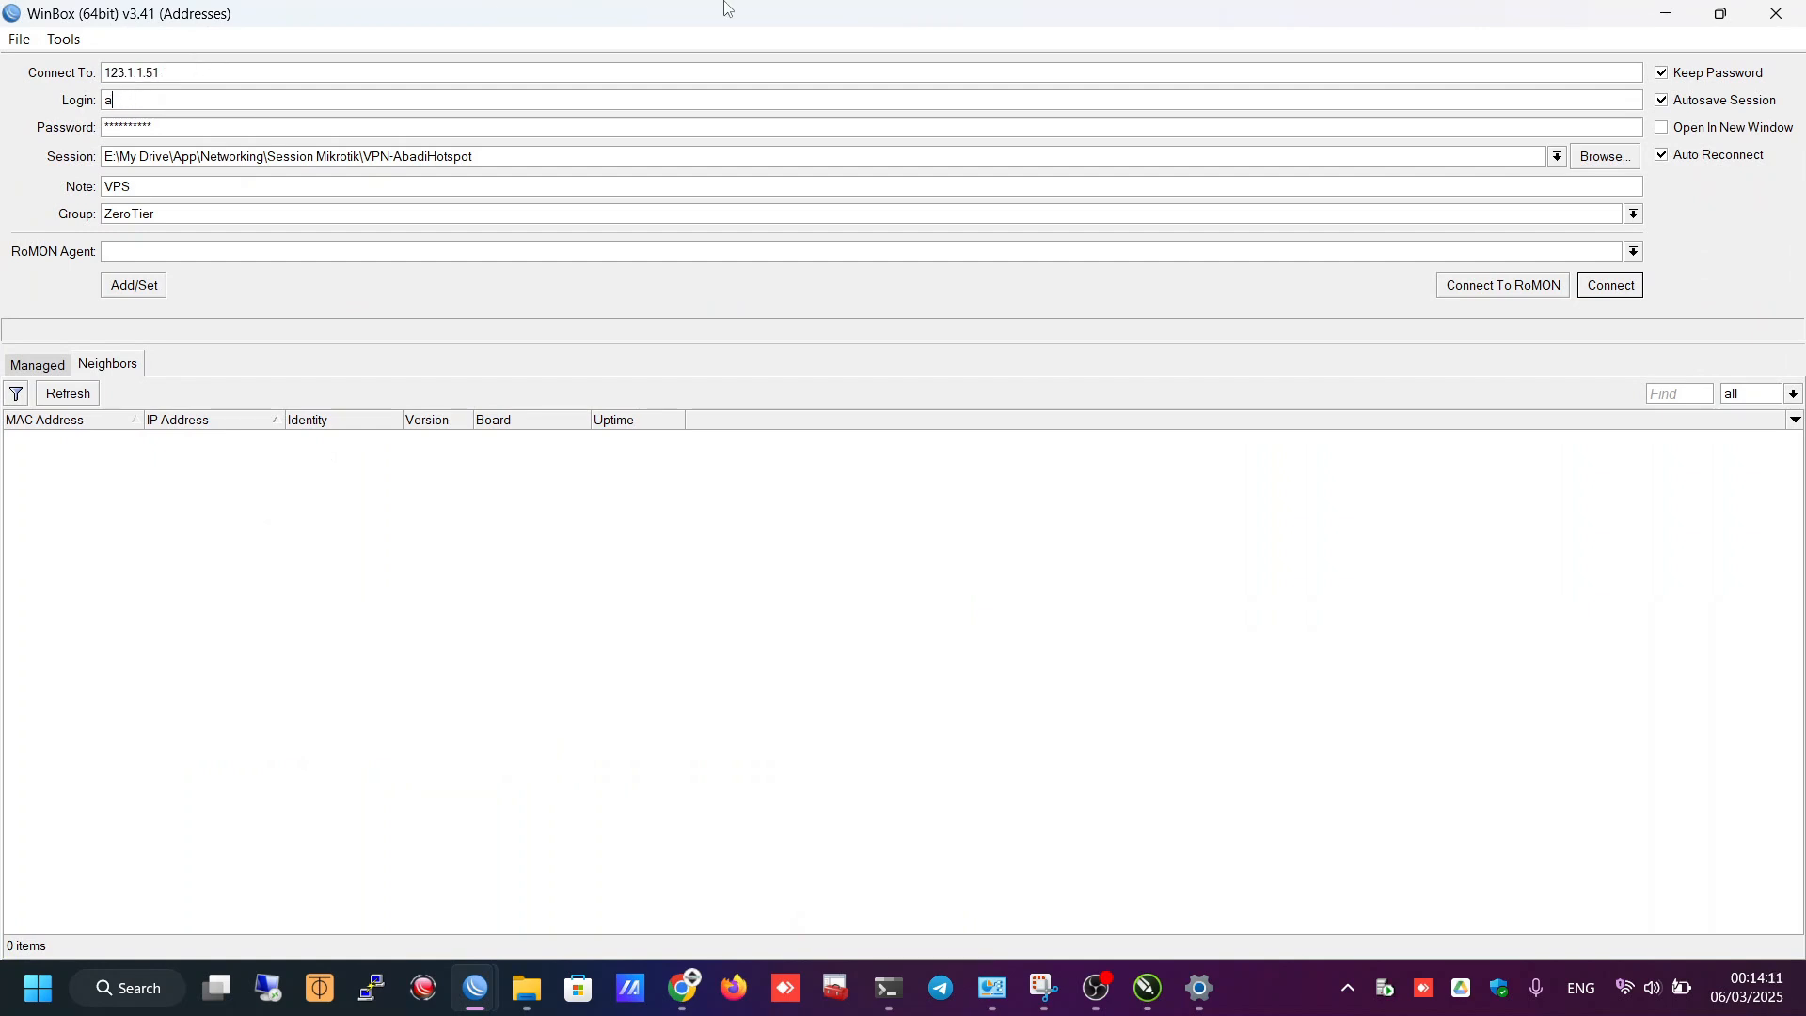
text(in)
key(Tab)
text(*****)
click(1606, 296)
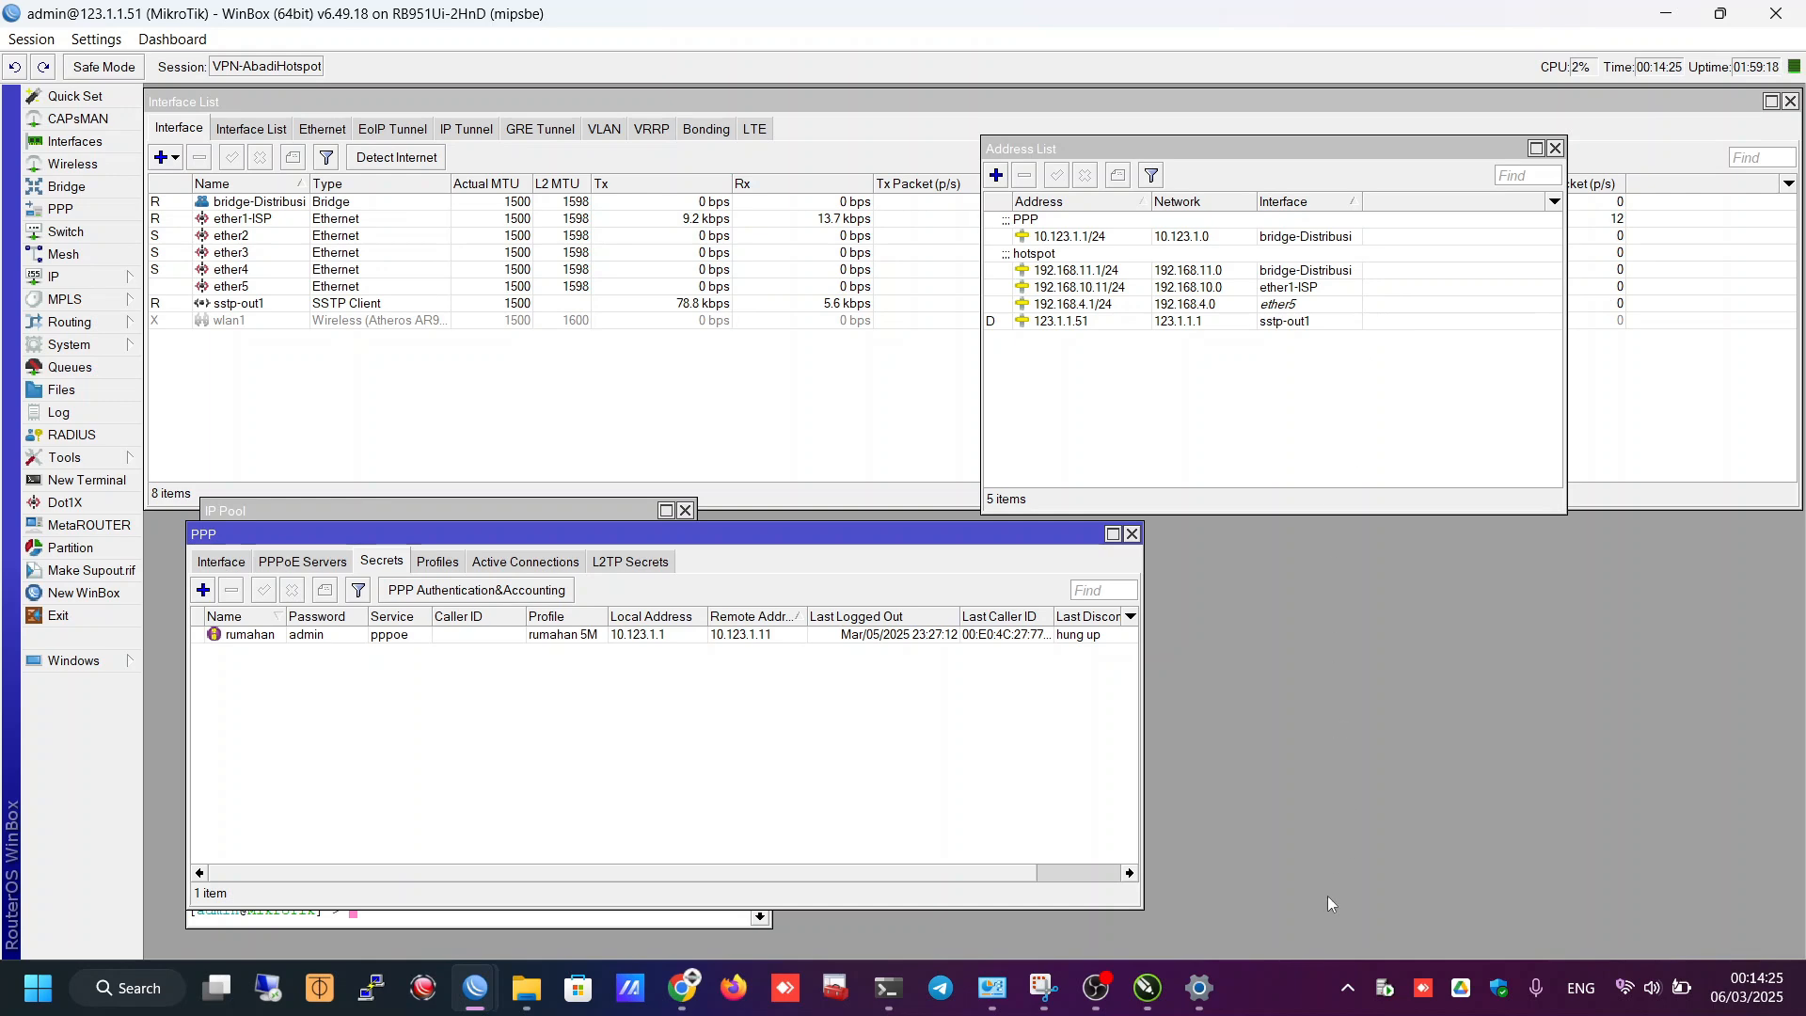
- Return to the CHR session at 45.151.70.88 and show PPP Active Connections
mouse_move(484, 990)
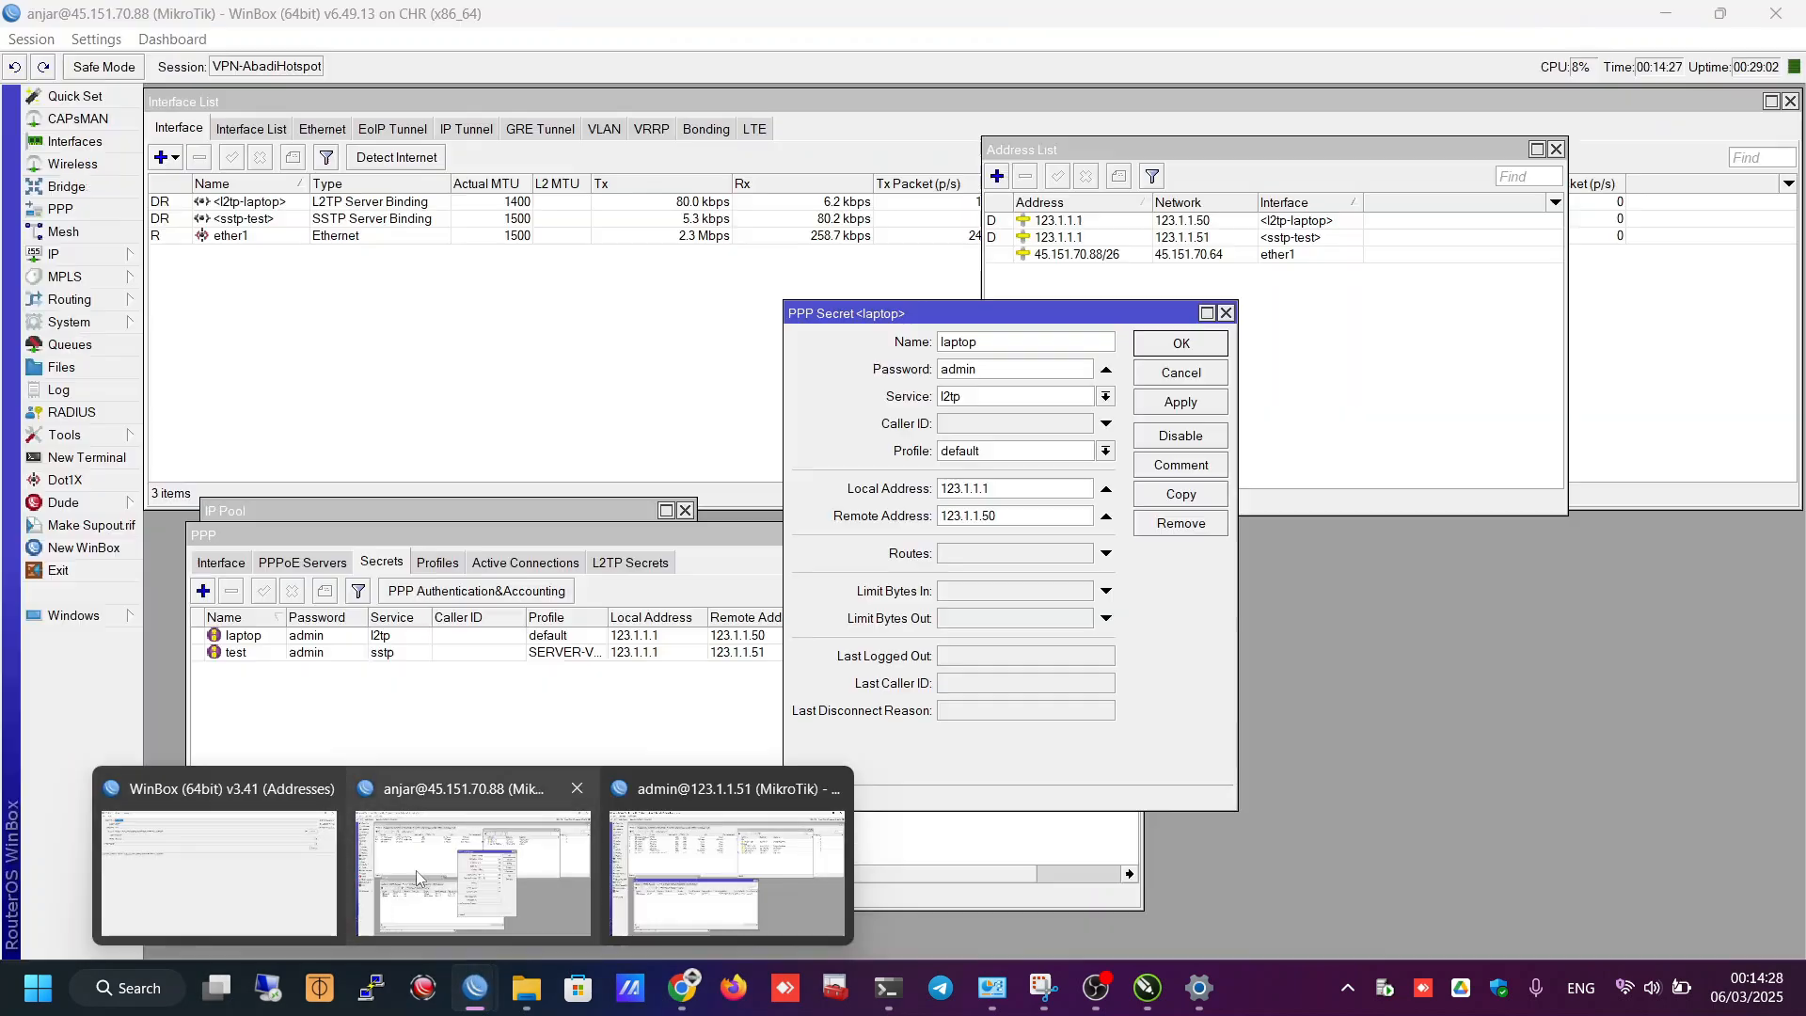
click(416, 871)
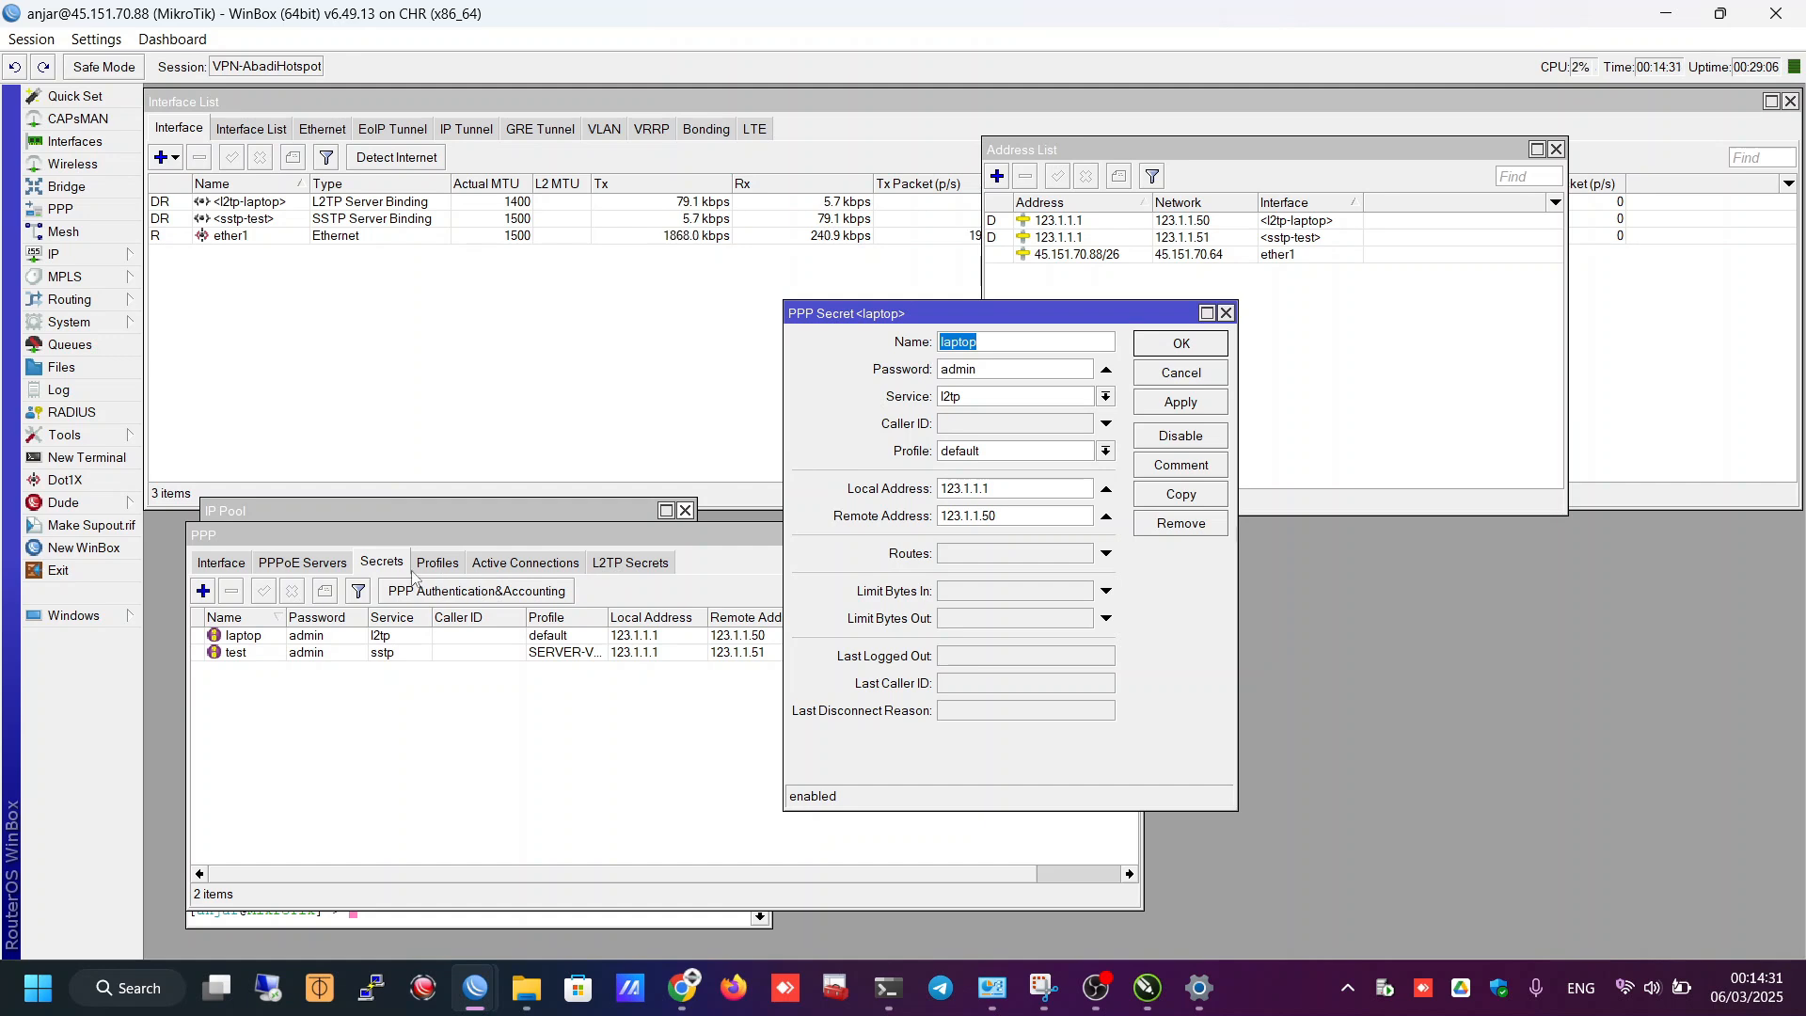
click(341, 751)
click(302, 649)
click(524, 563)
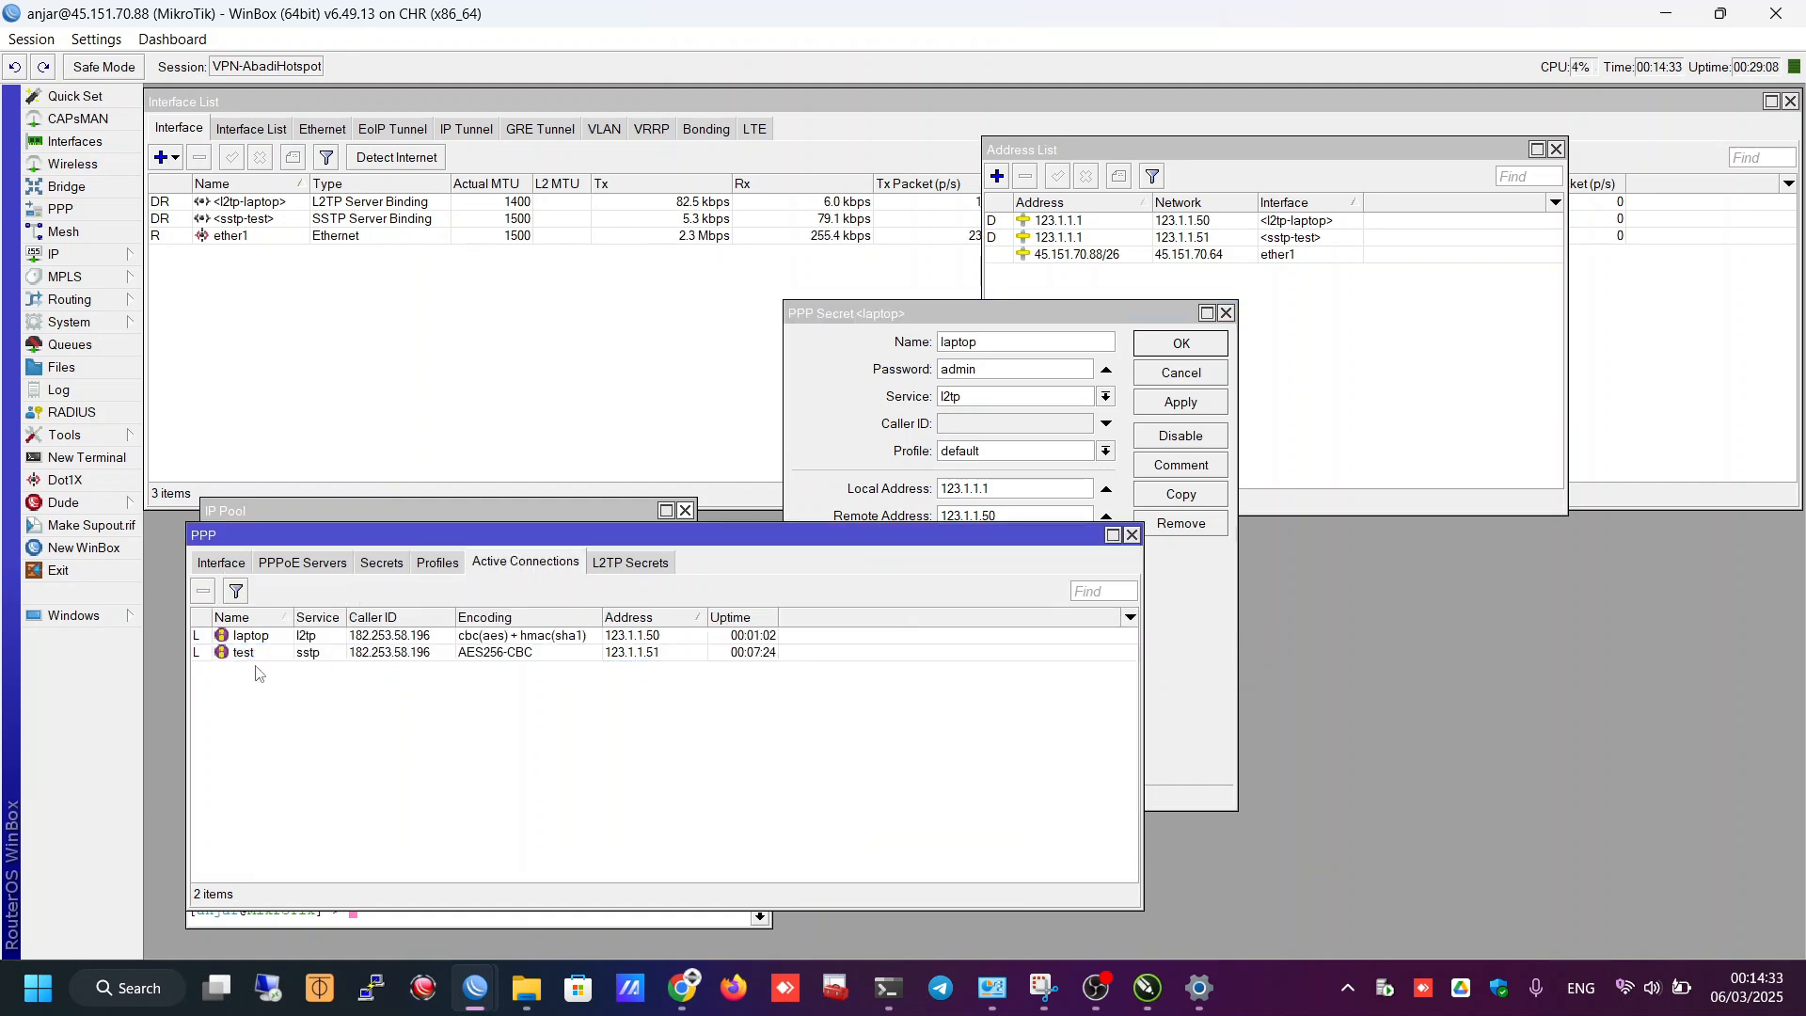
- Inspect the laptop (l2tp, 123.1.1.50) and test (sstp, 123.1.1.51) connections, then move the PPP window
click(651, 640)
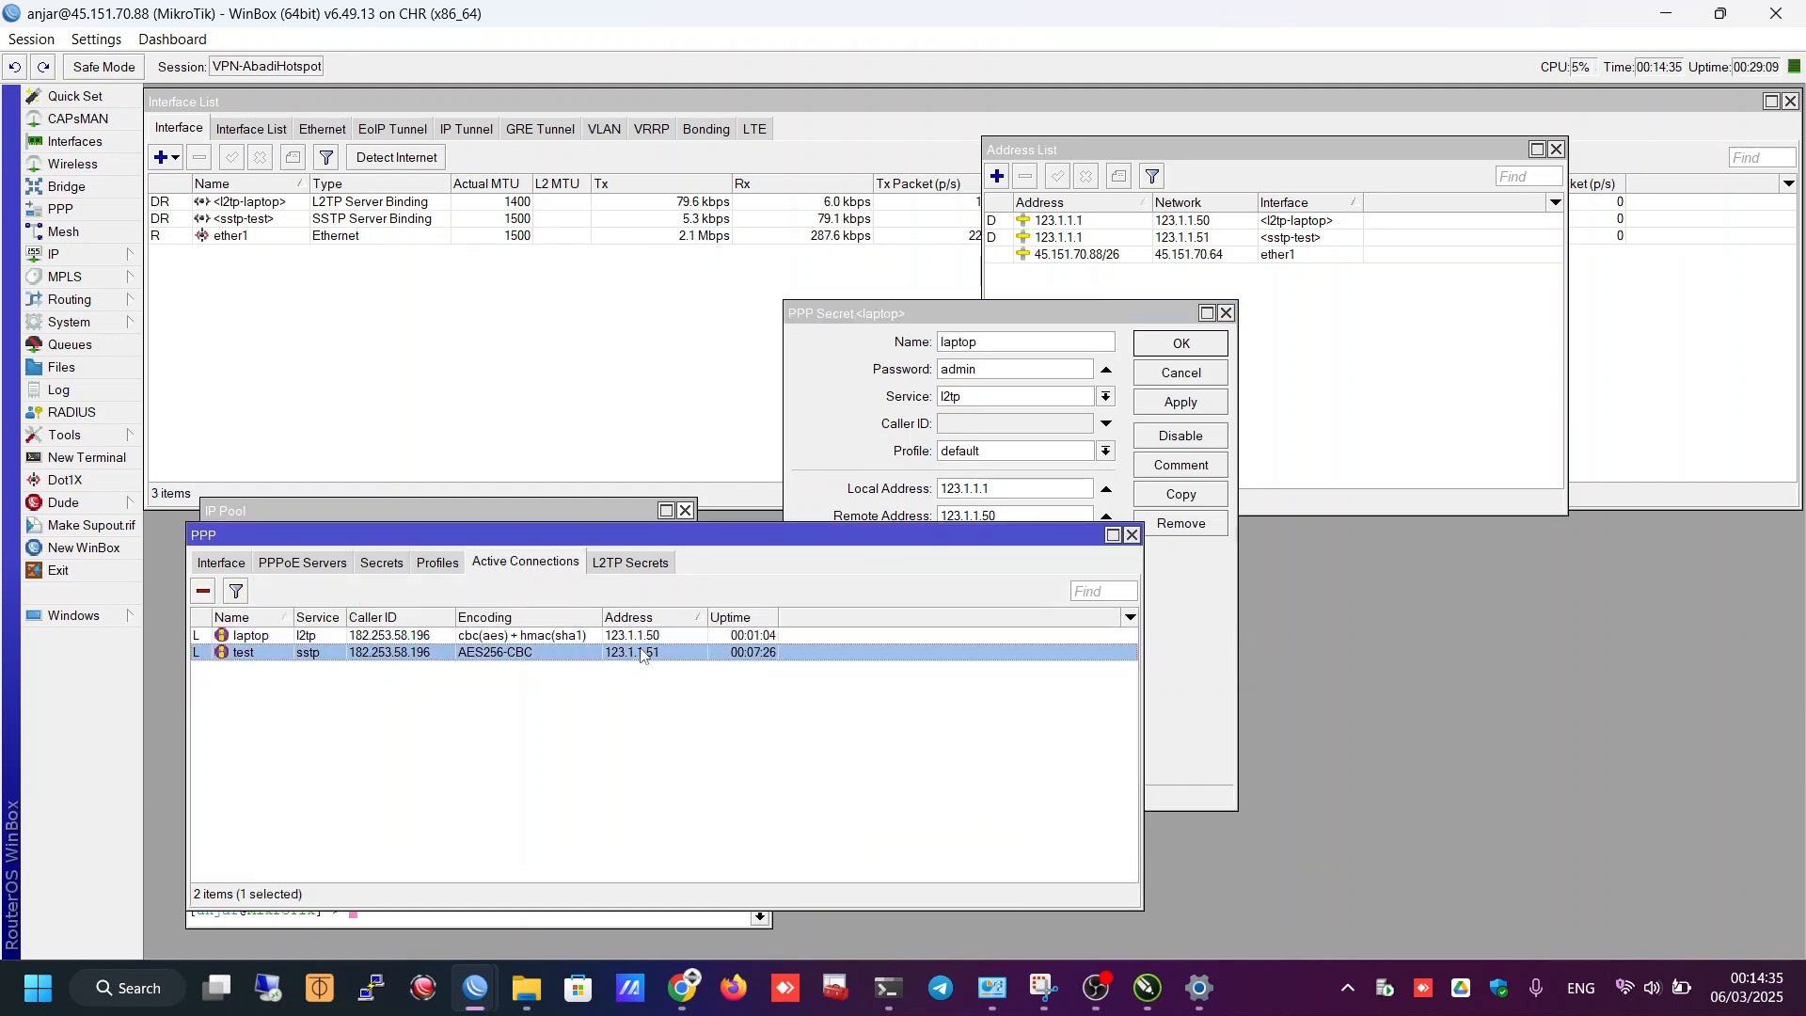
double_click(651, 640)
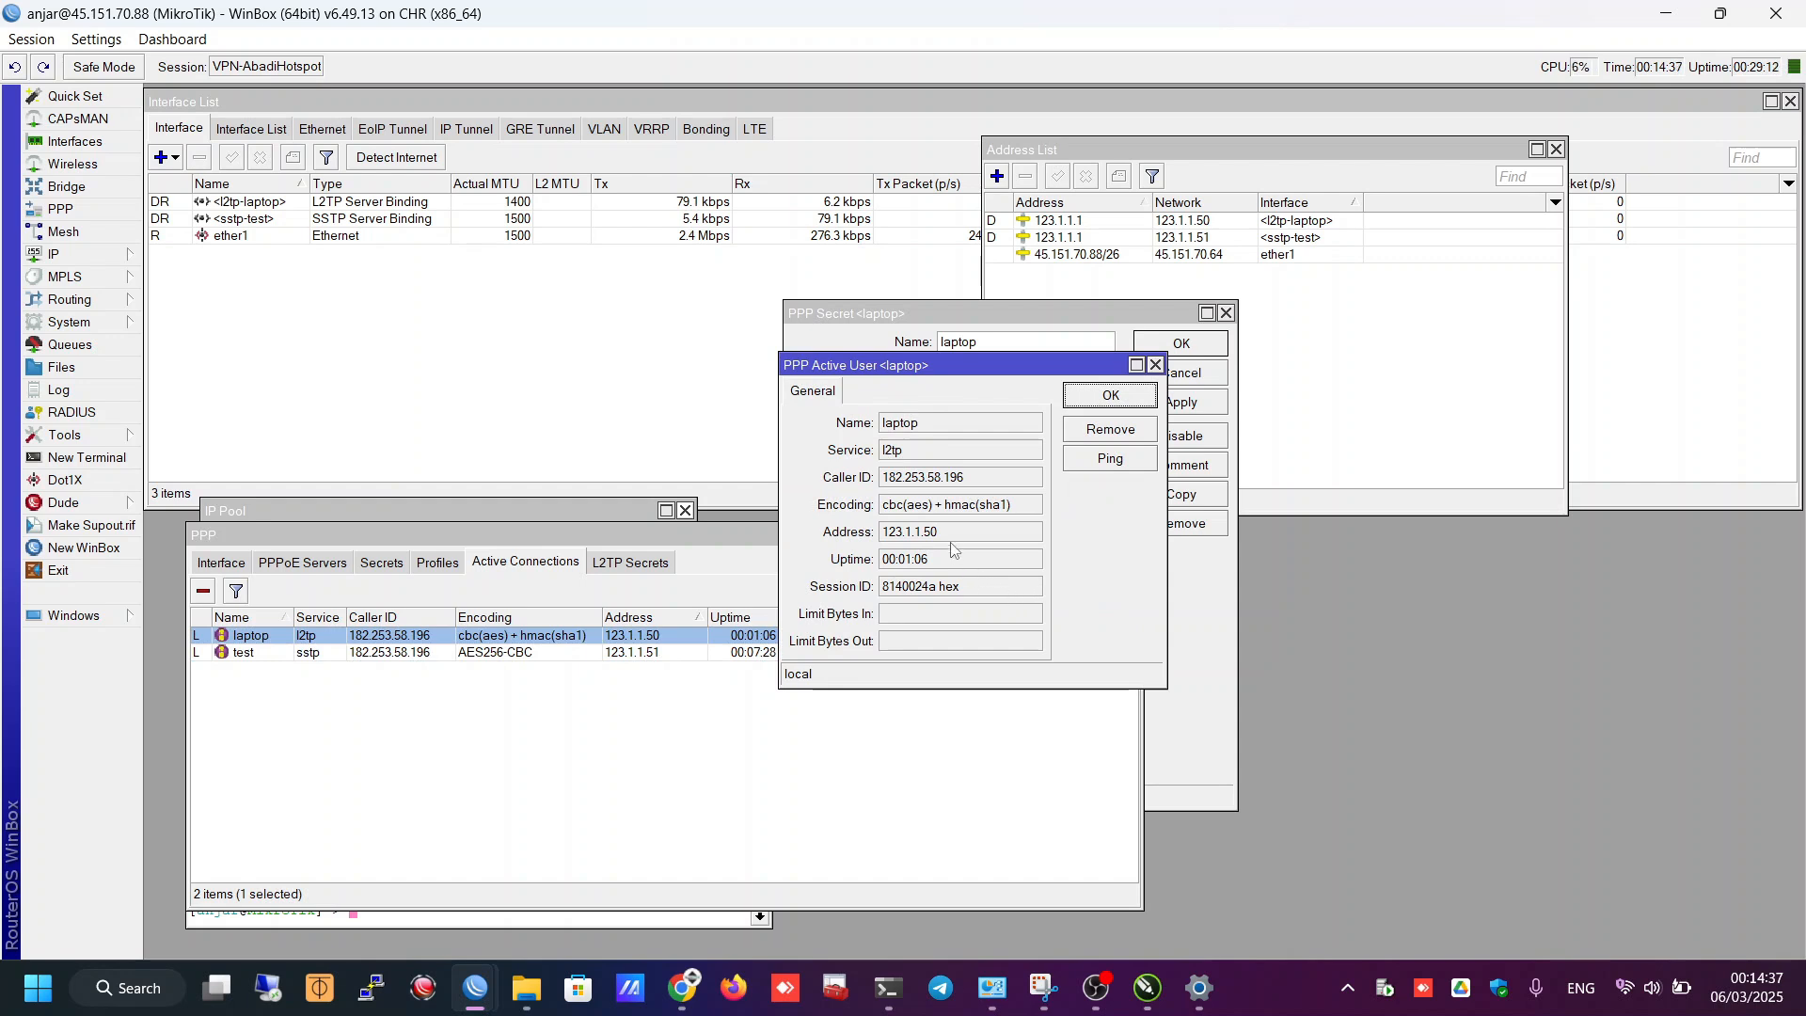
key(Escape)
double_click(647, 652)
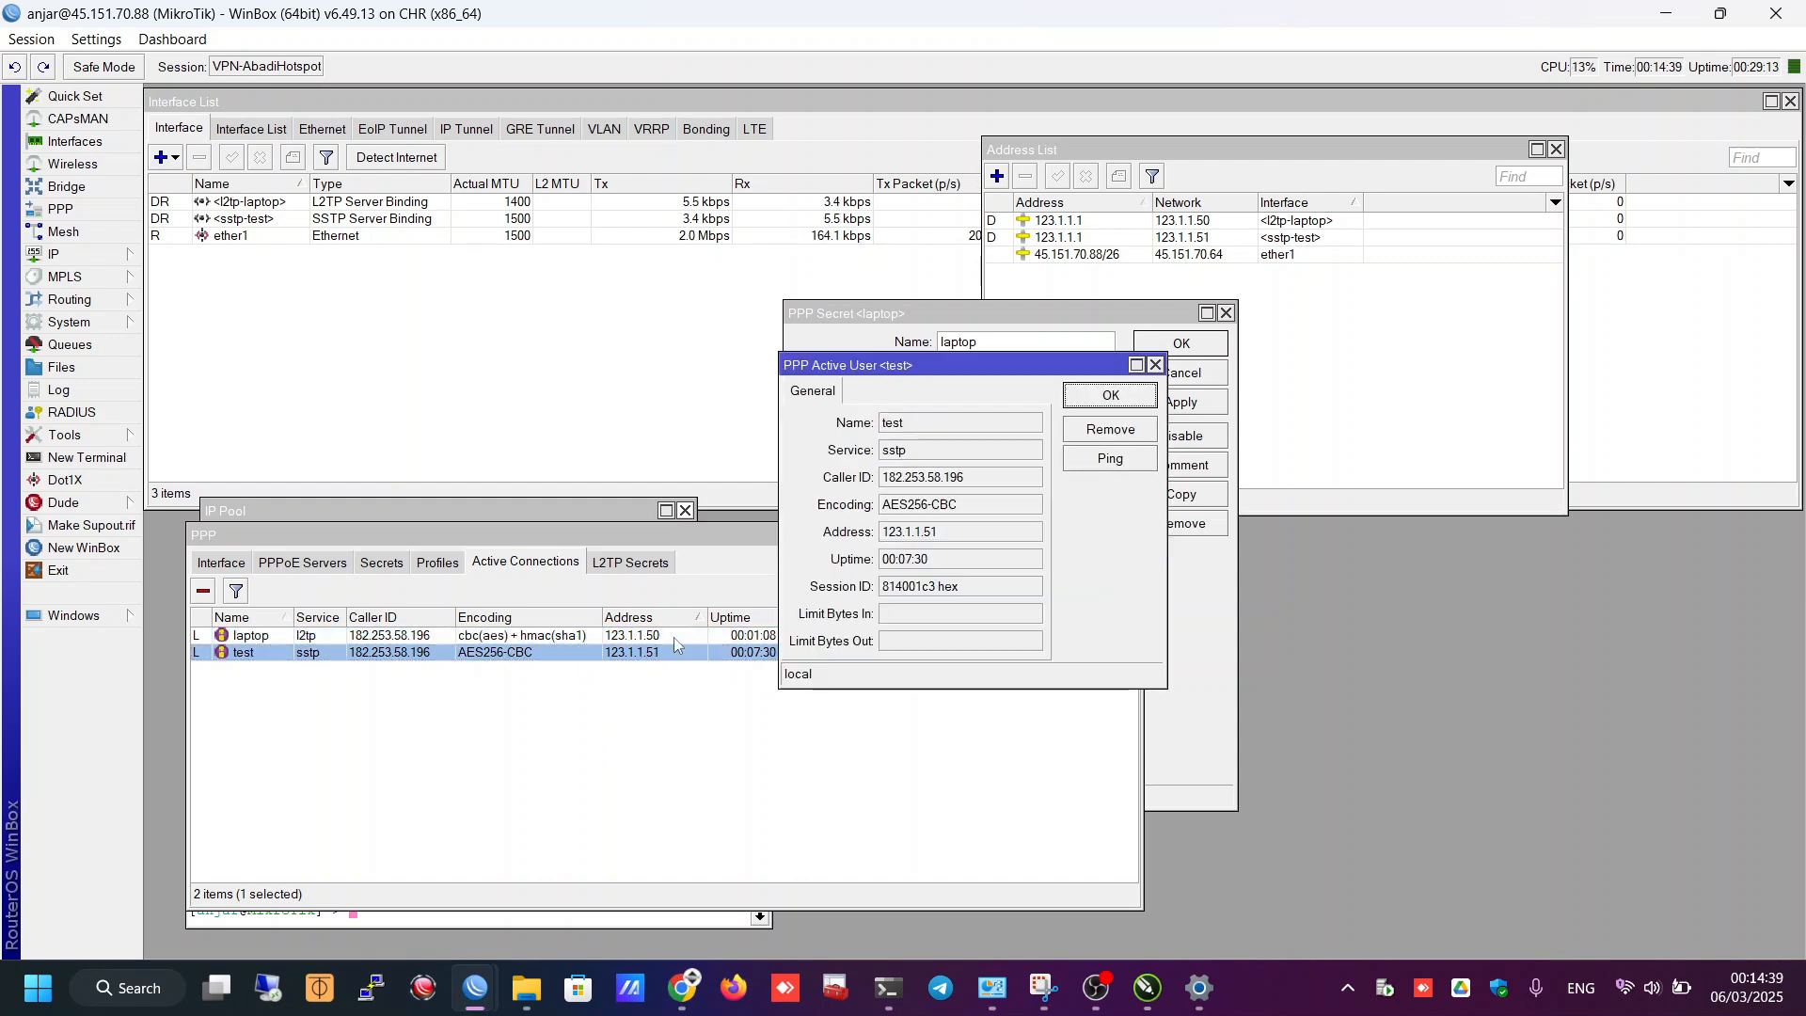
drag(972, 533, 659, 561)
key(Escape)
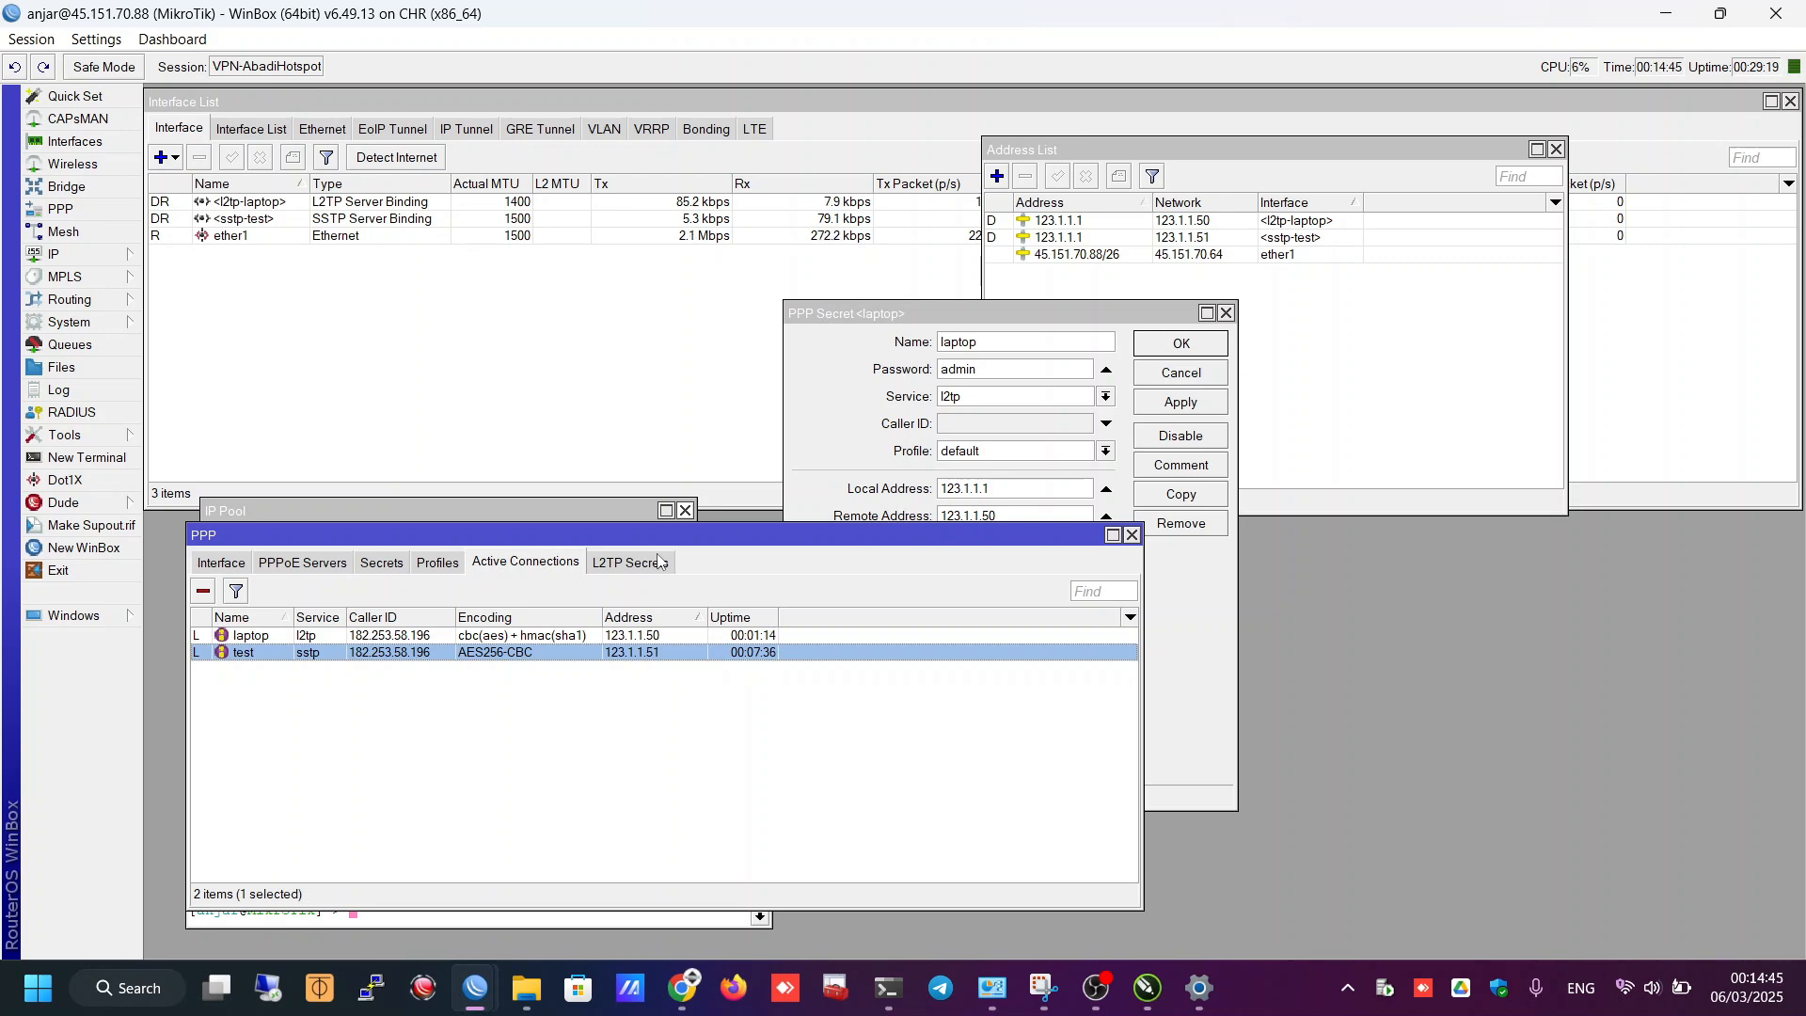
drag(595, 536, 574, 567)
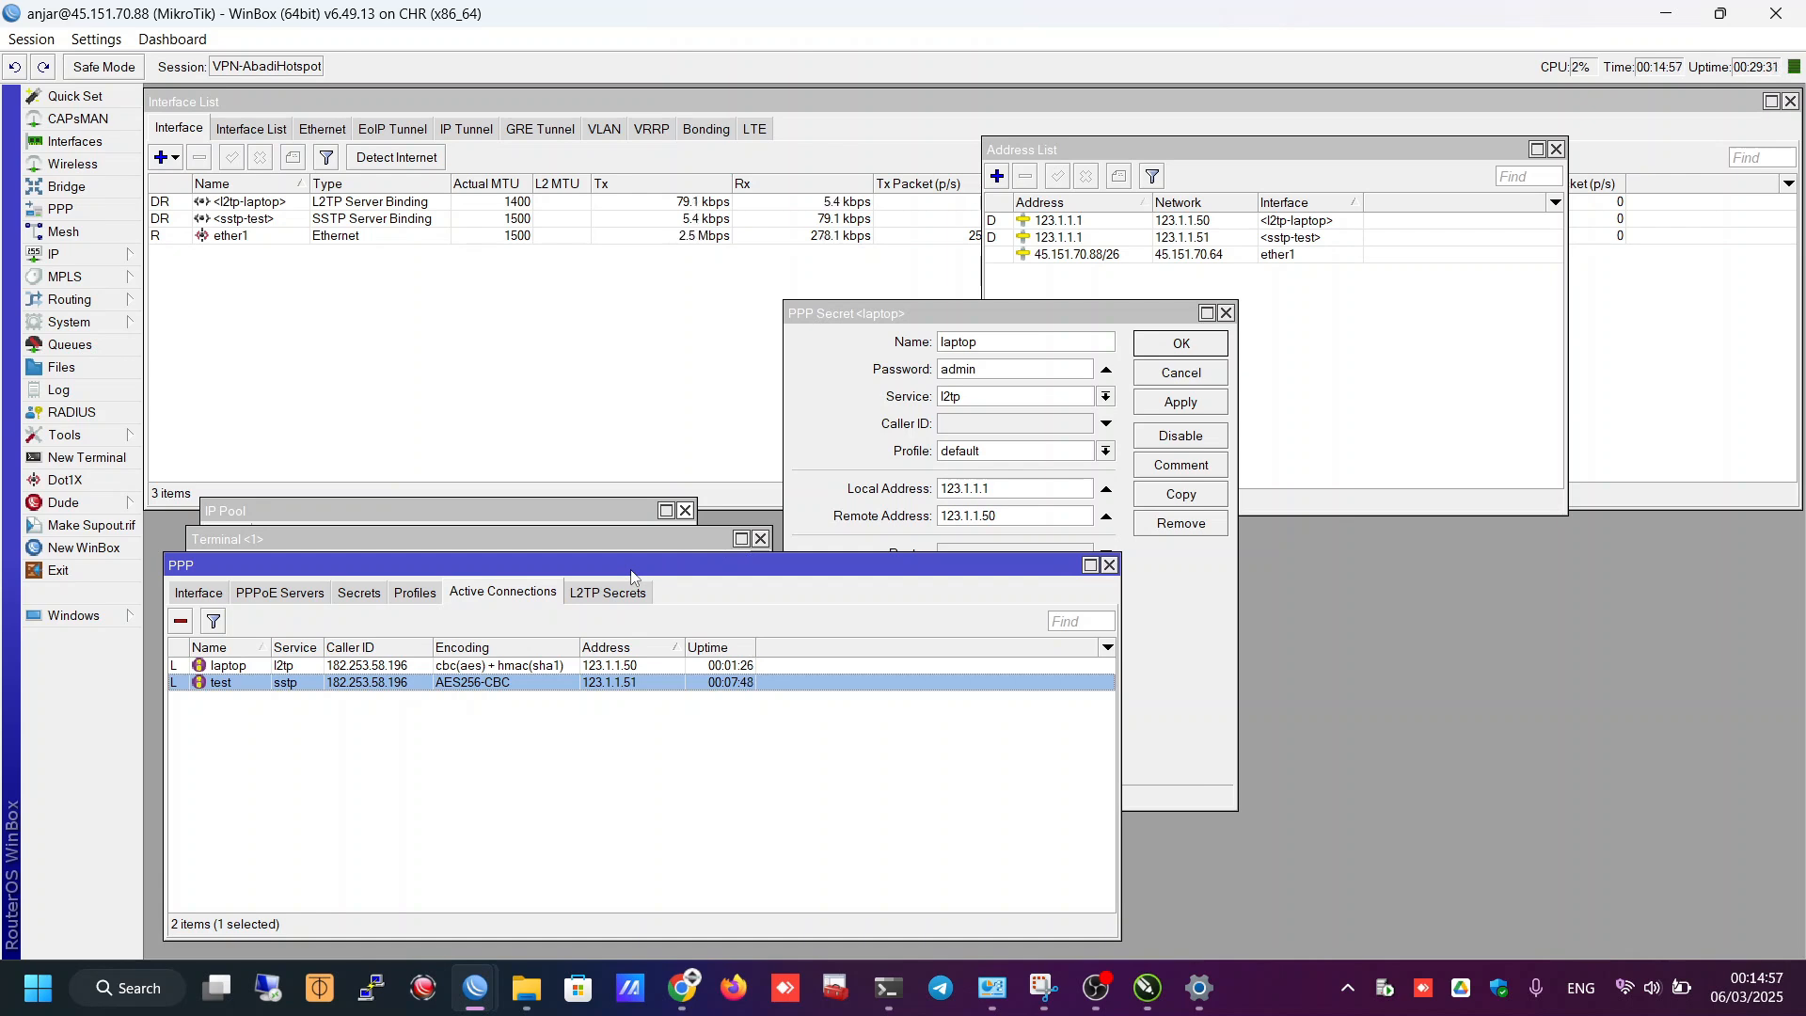
- Check the Windows VPN connections list, then return to WinBox
click(1628, 999)
click(1719, 555)
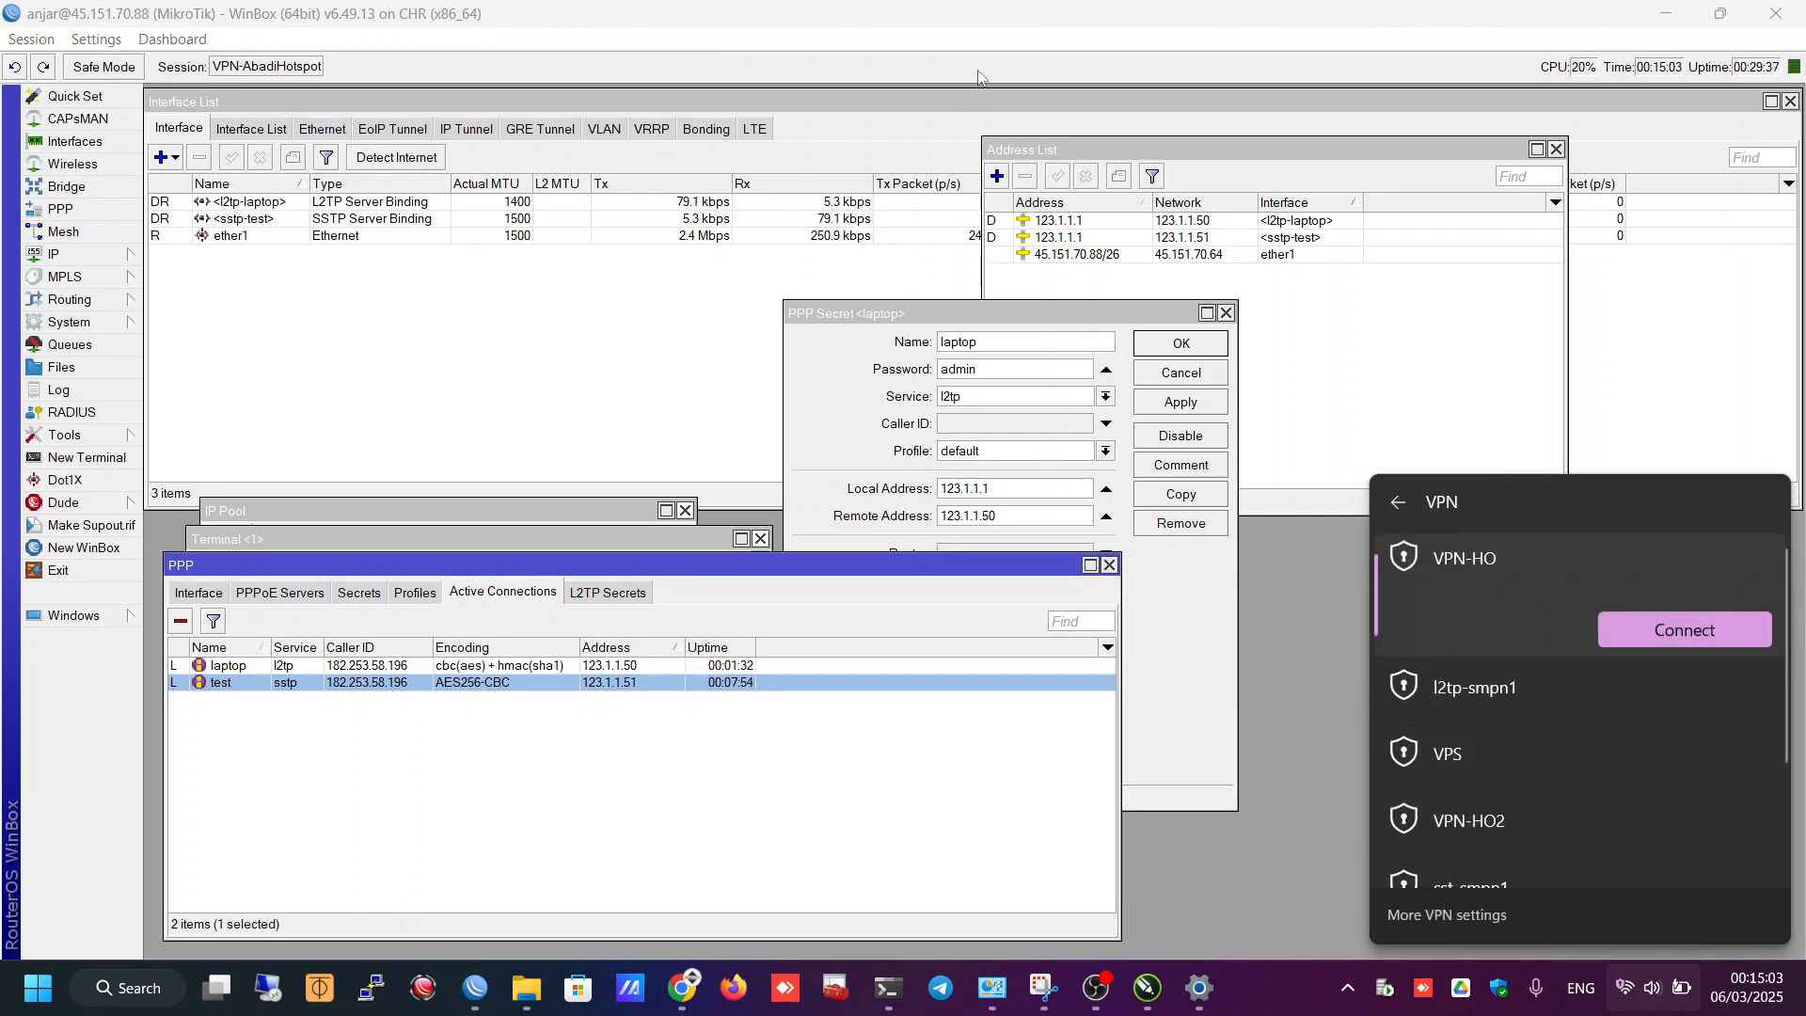
click(990, 42)
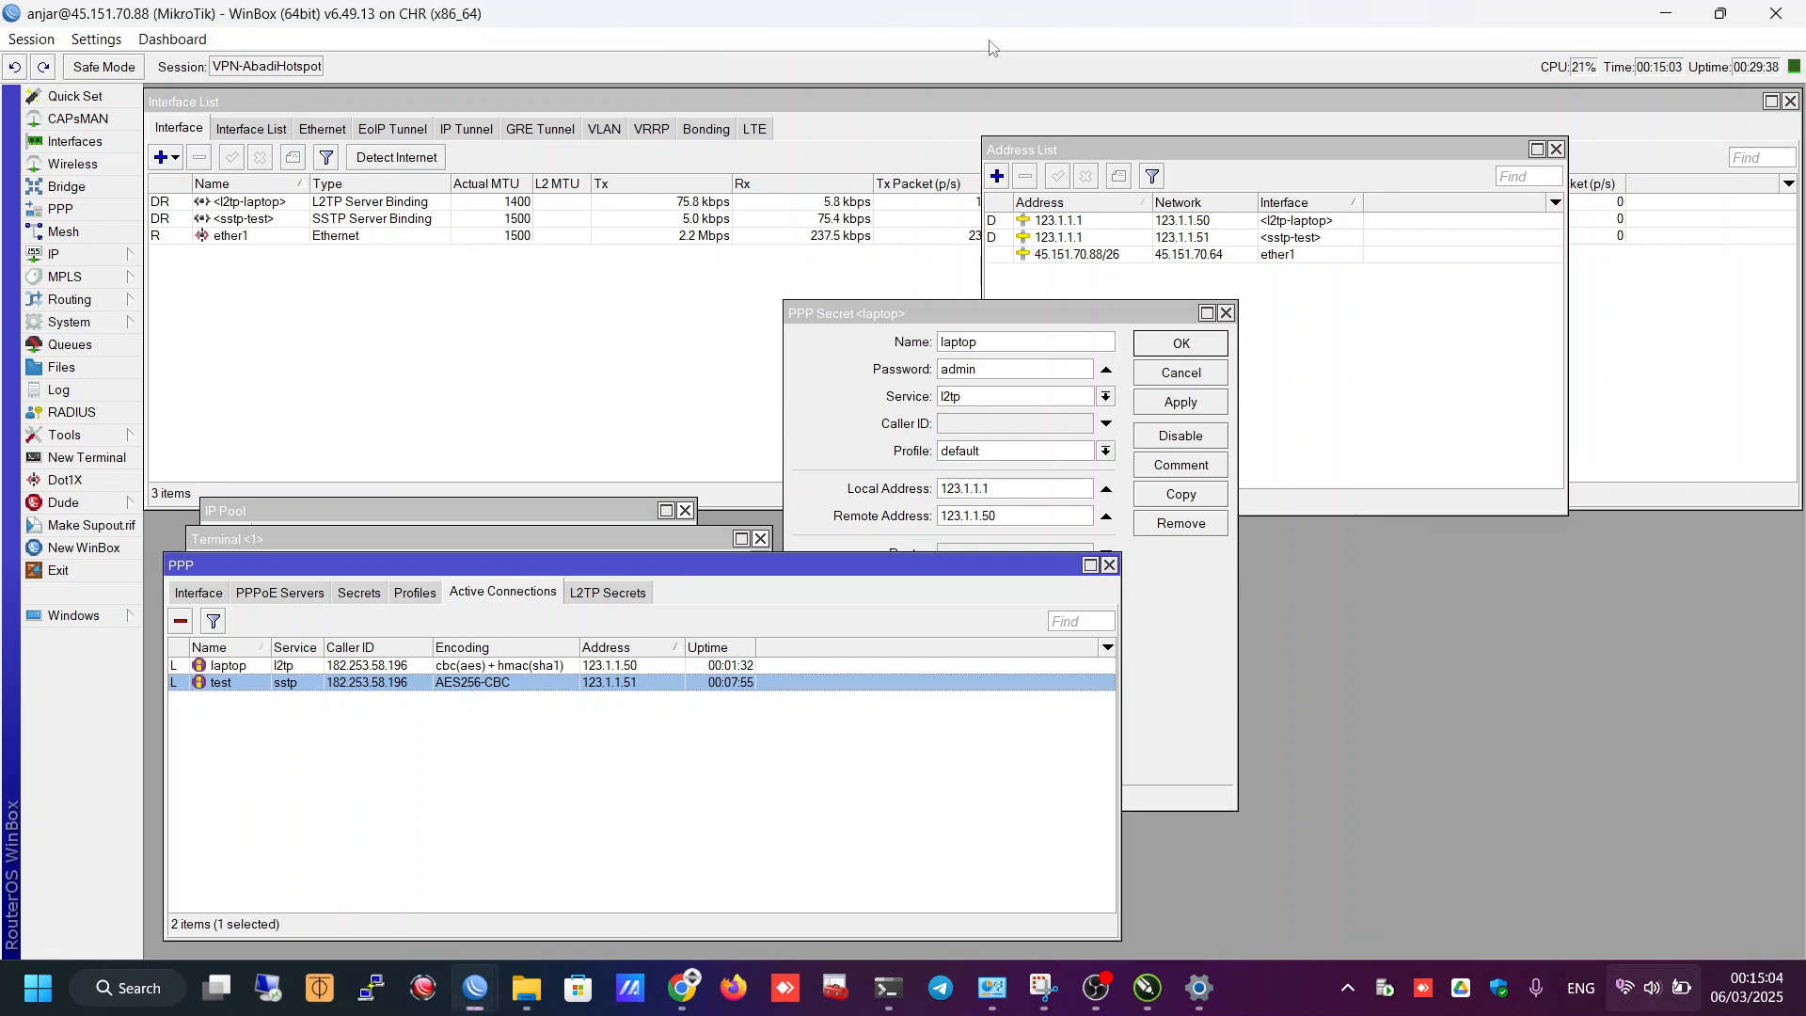
- Add a new firewall NAT rule with chain dstnat
click(125, 256)
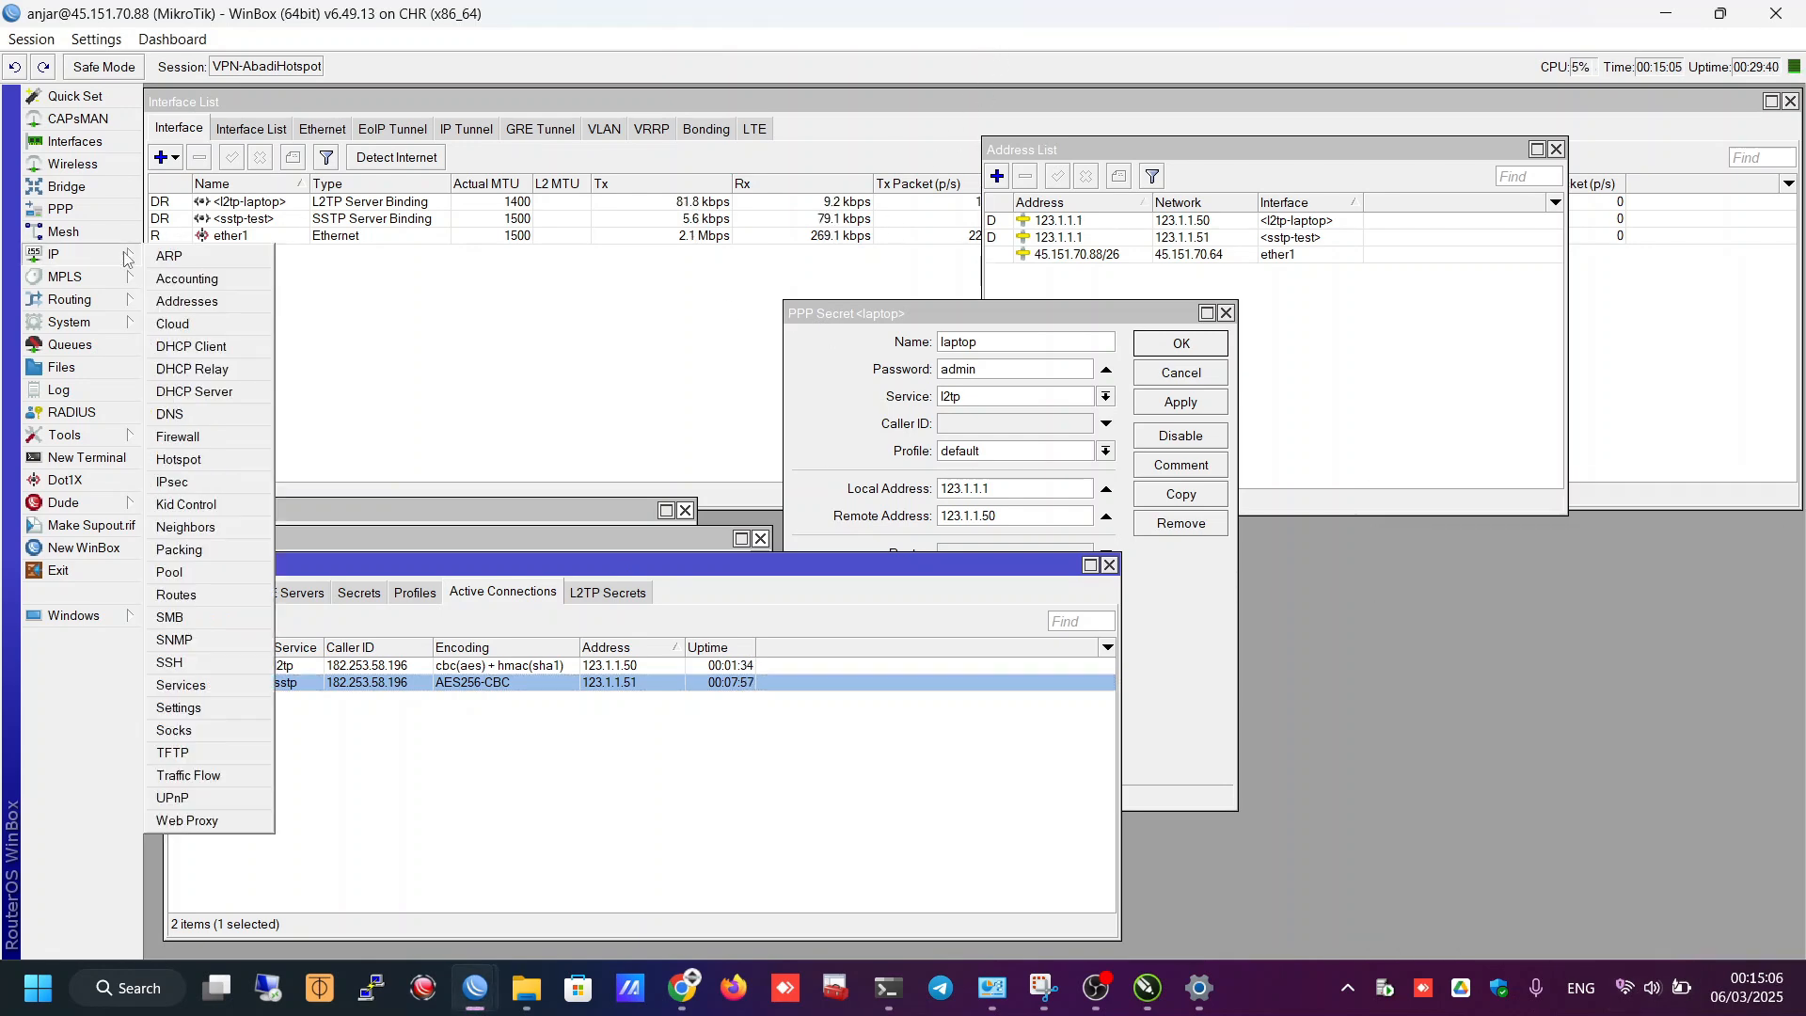
click(179, 438)
drag(592, 226, 1128, 171)
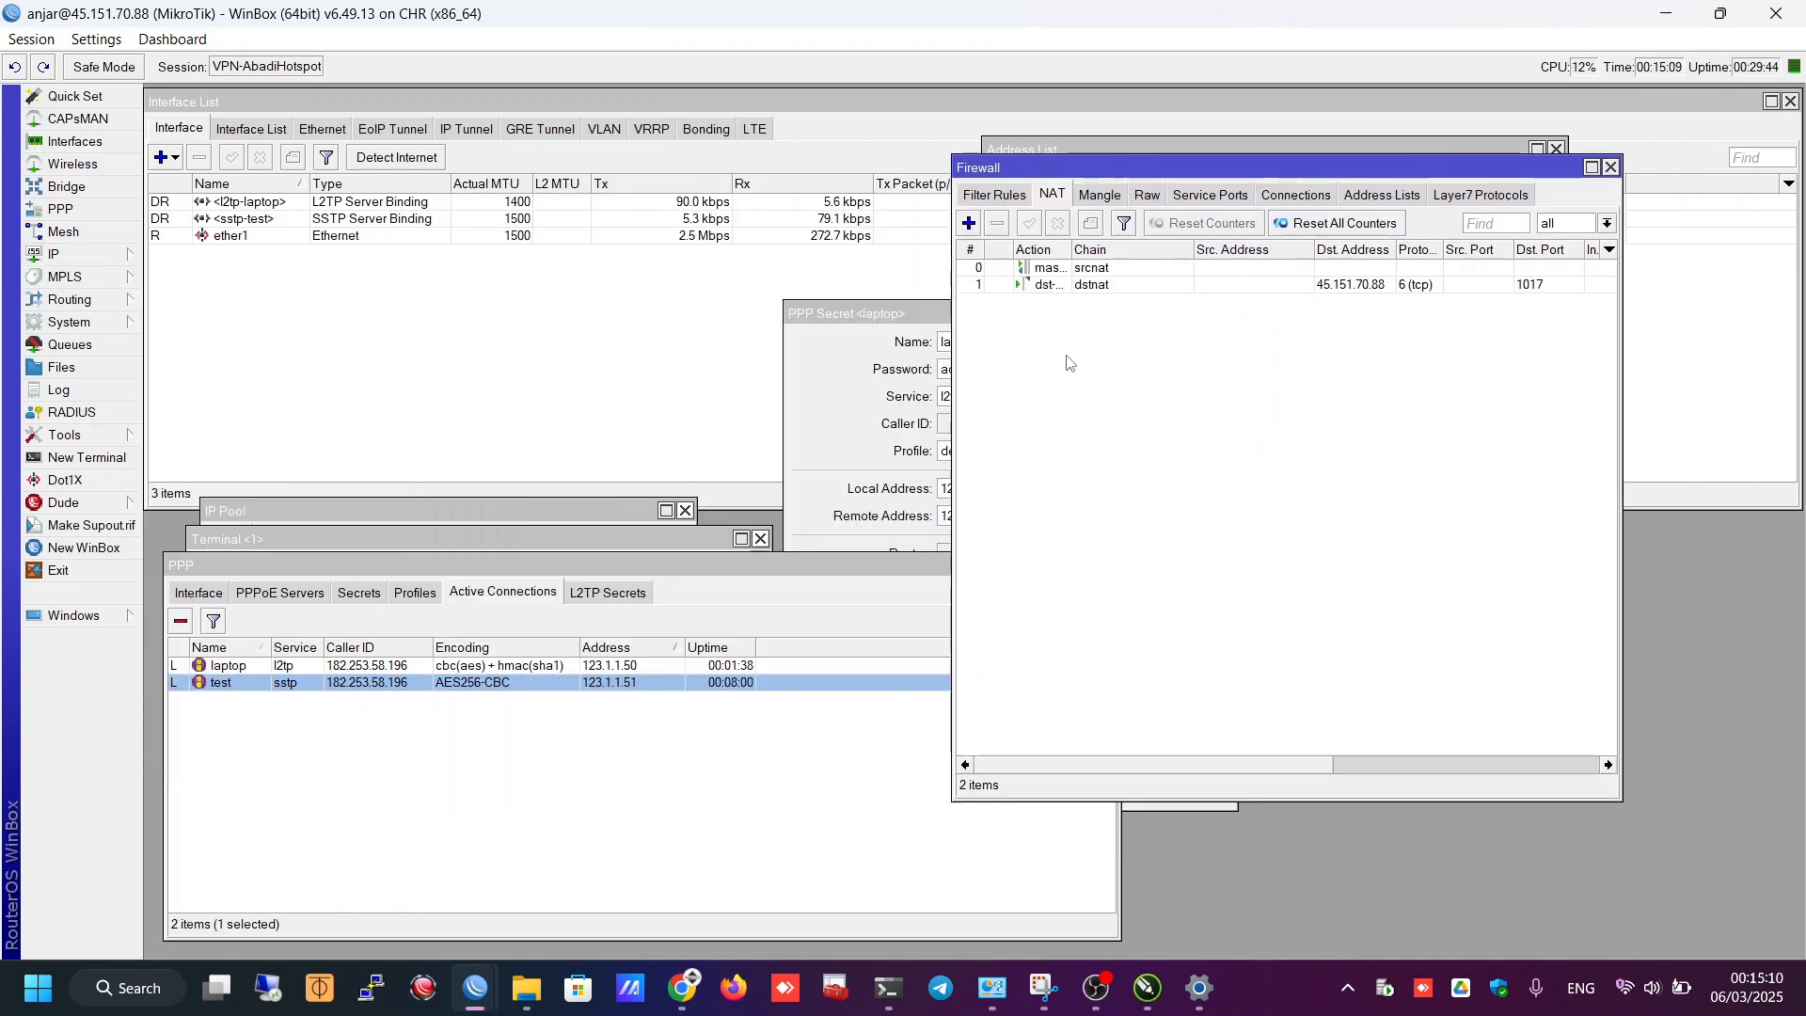
click(969, 224)
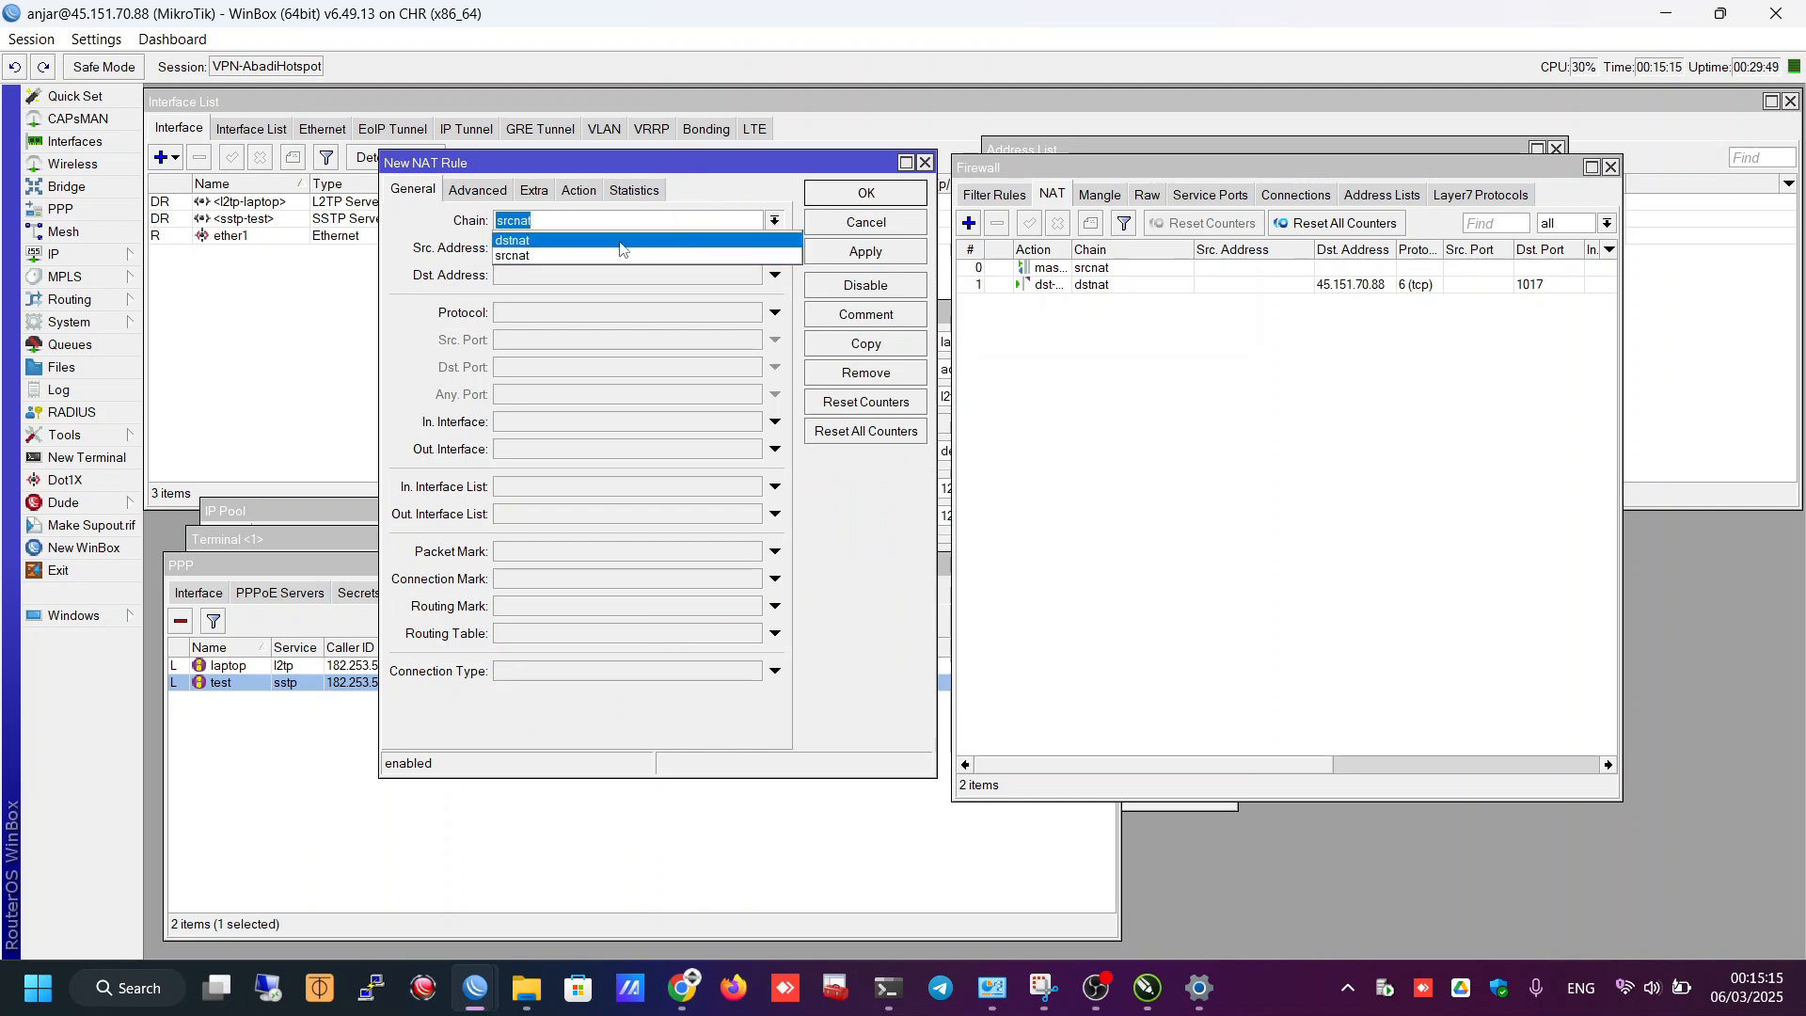
click(620, 247)
drag(639, 163, 1096, 191)
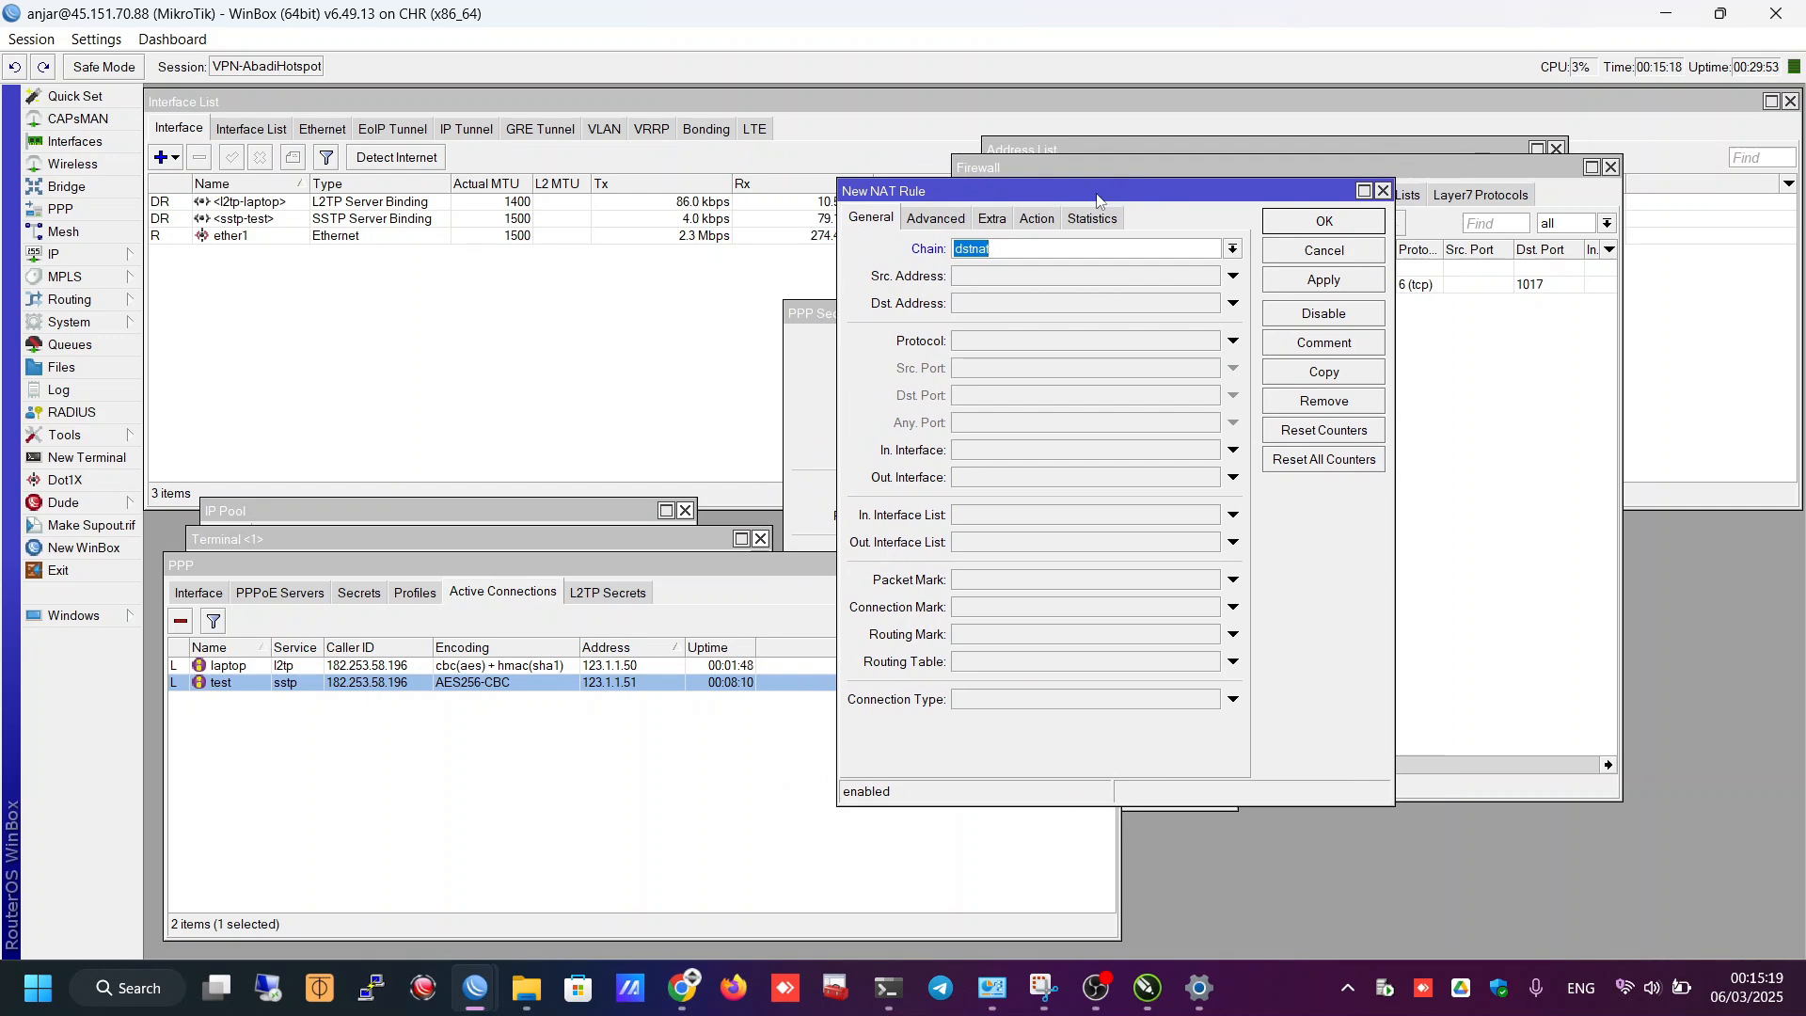
click(985, 303)
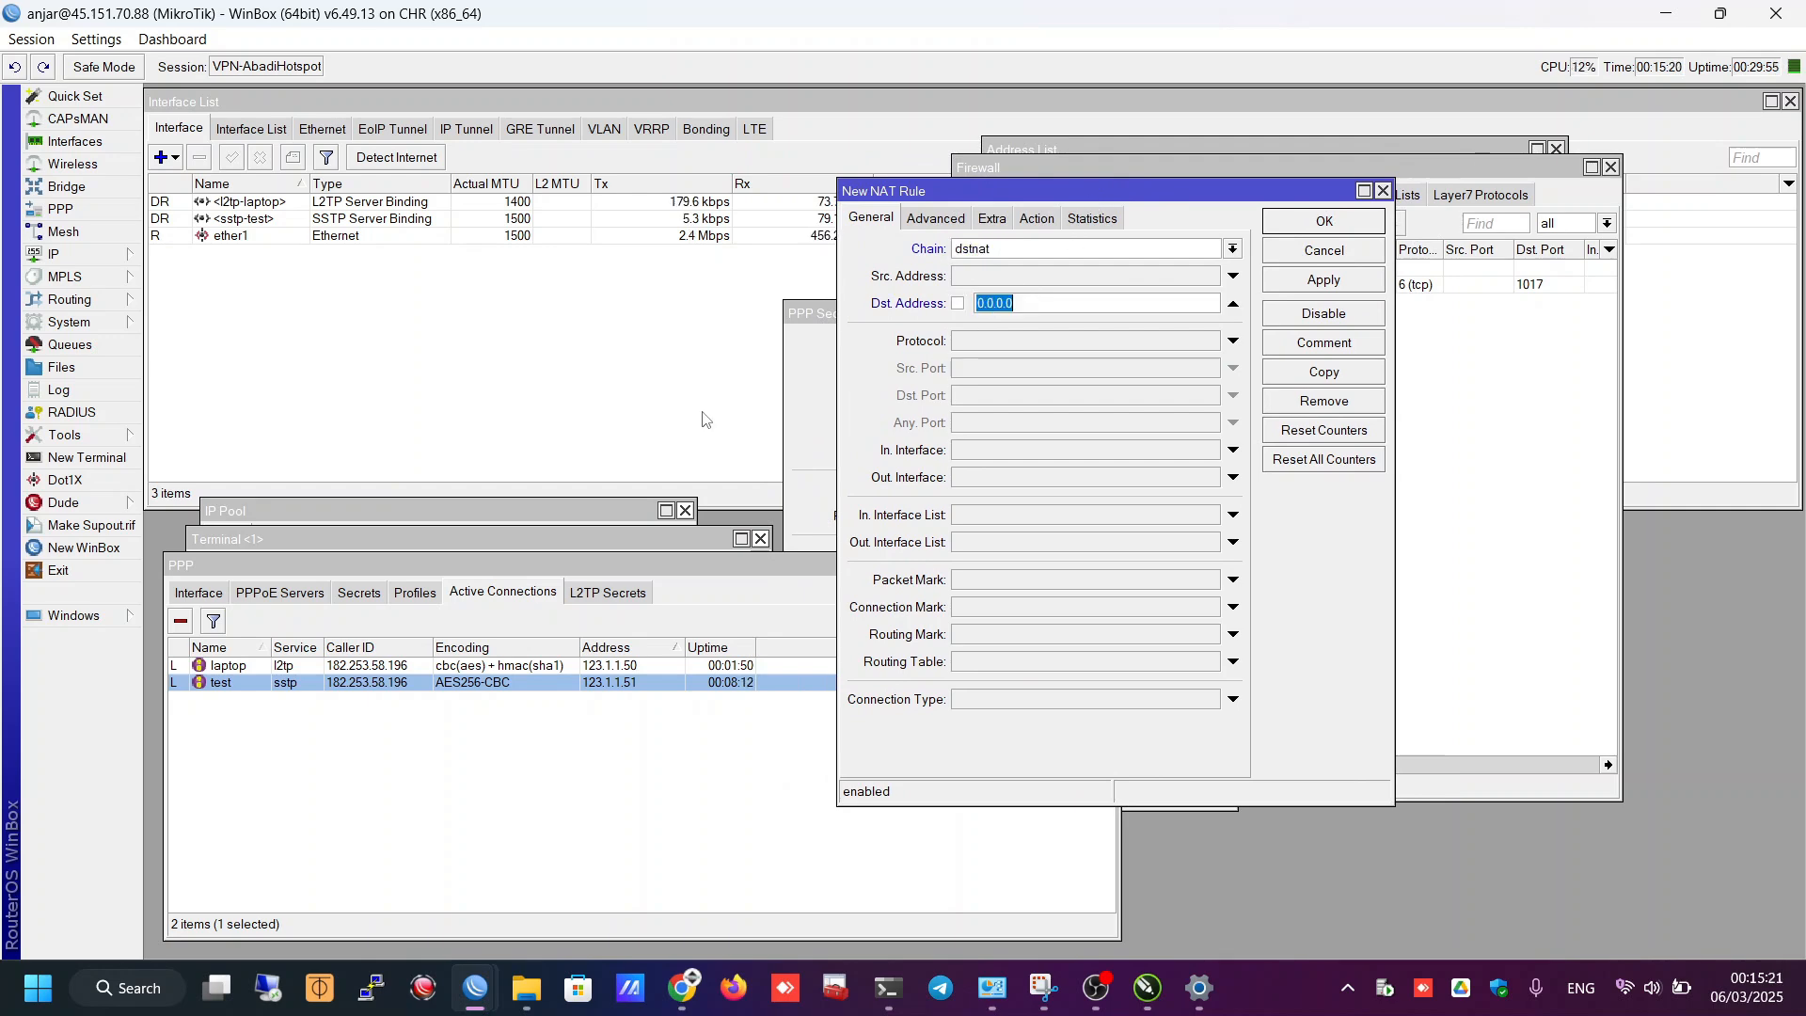
click(94, 255)
click(193, 303)
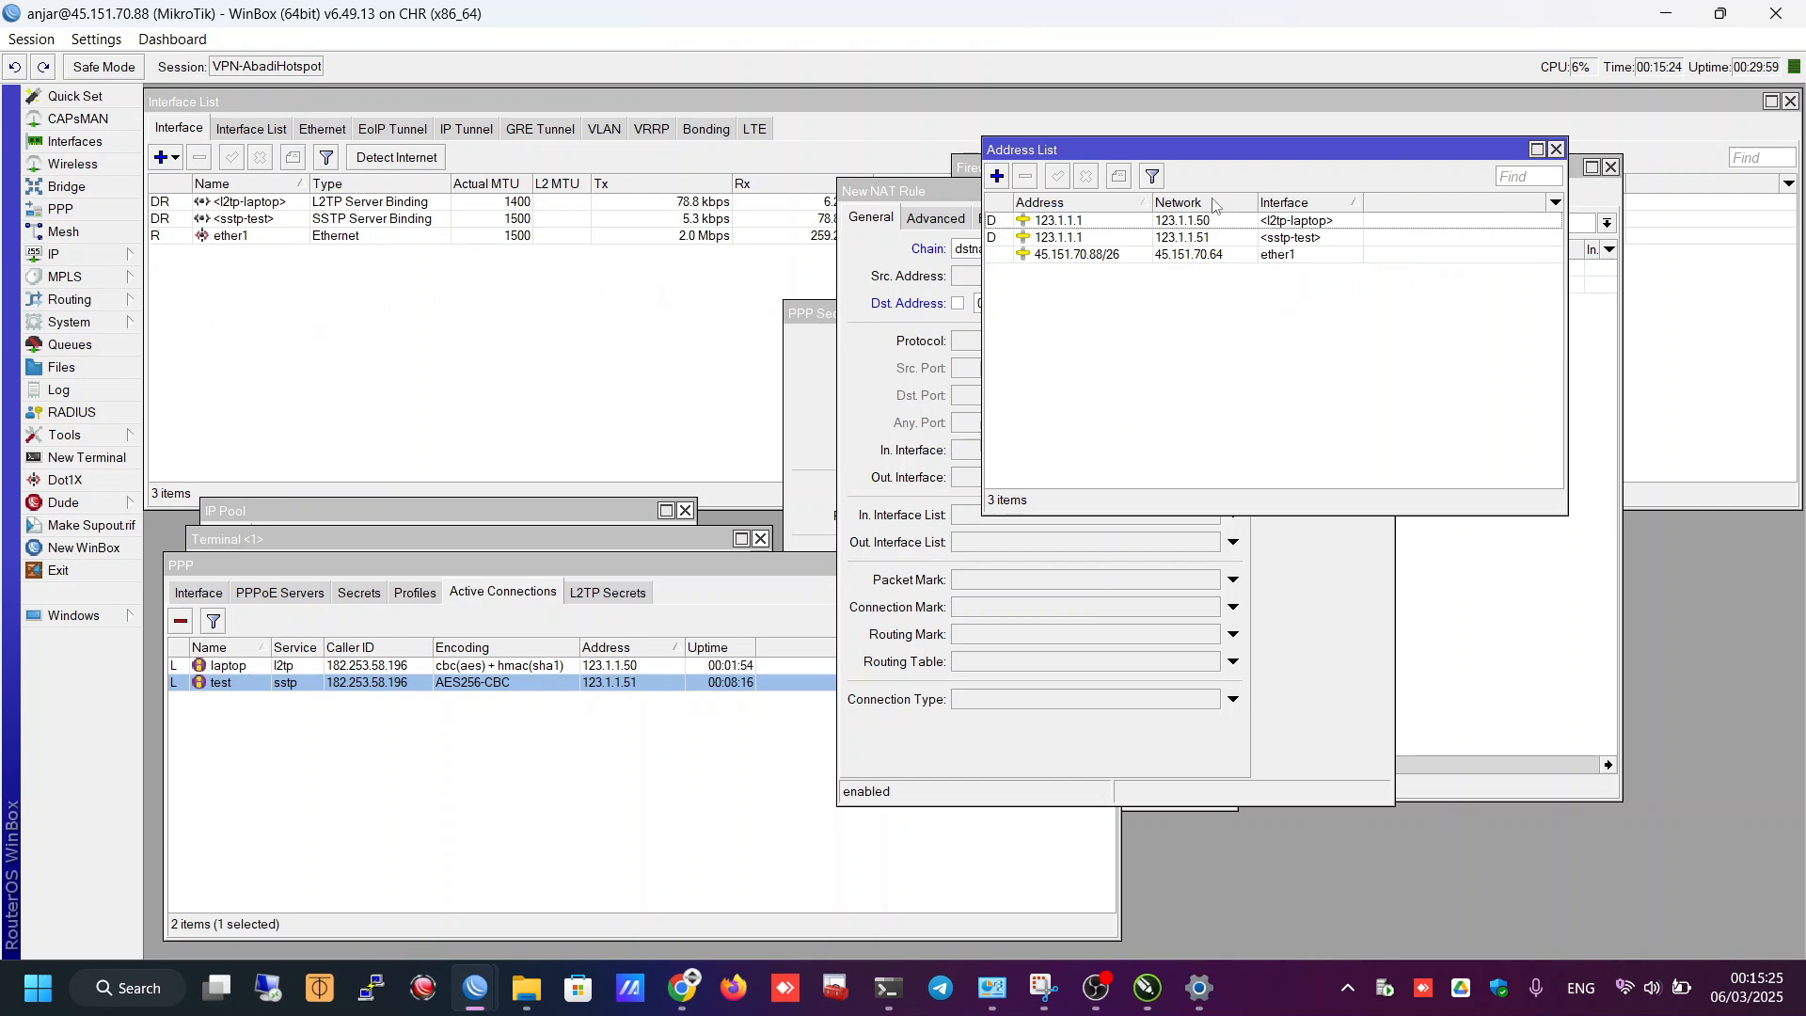
drag(1199, 156, 403, 178)
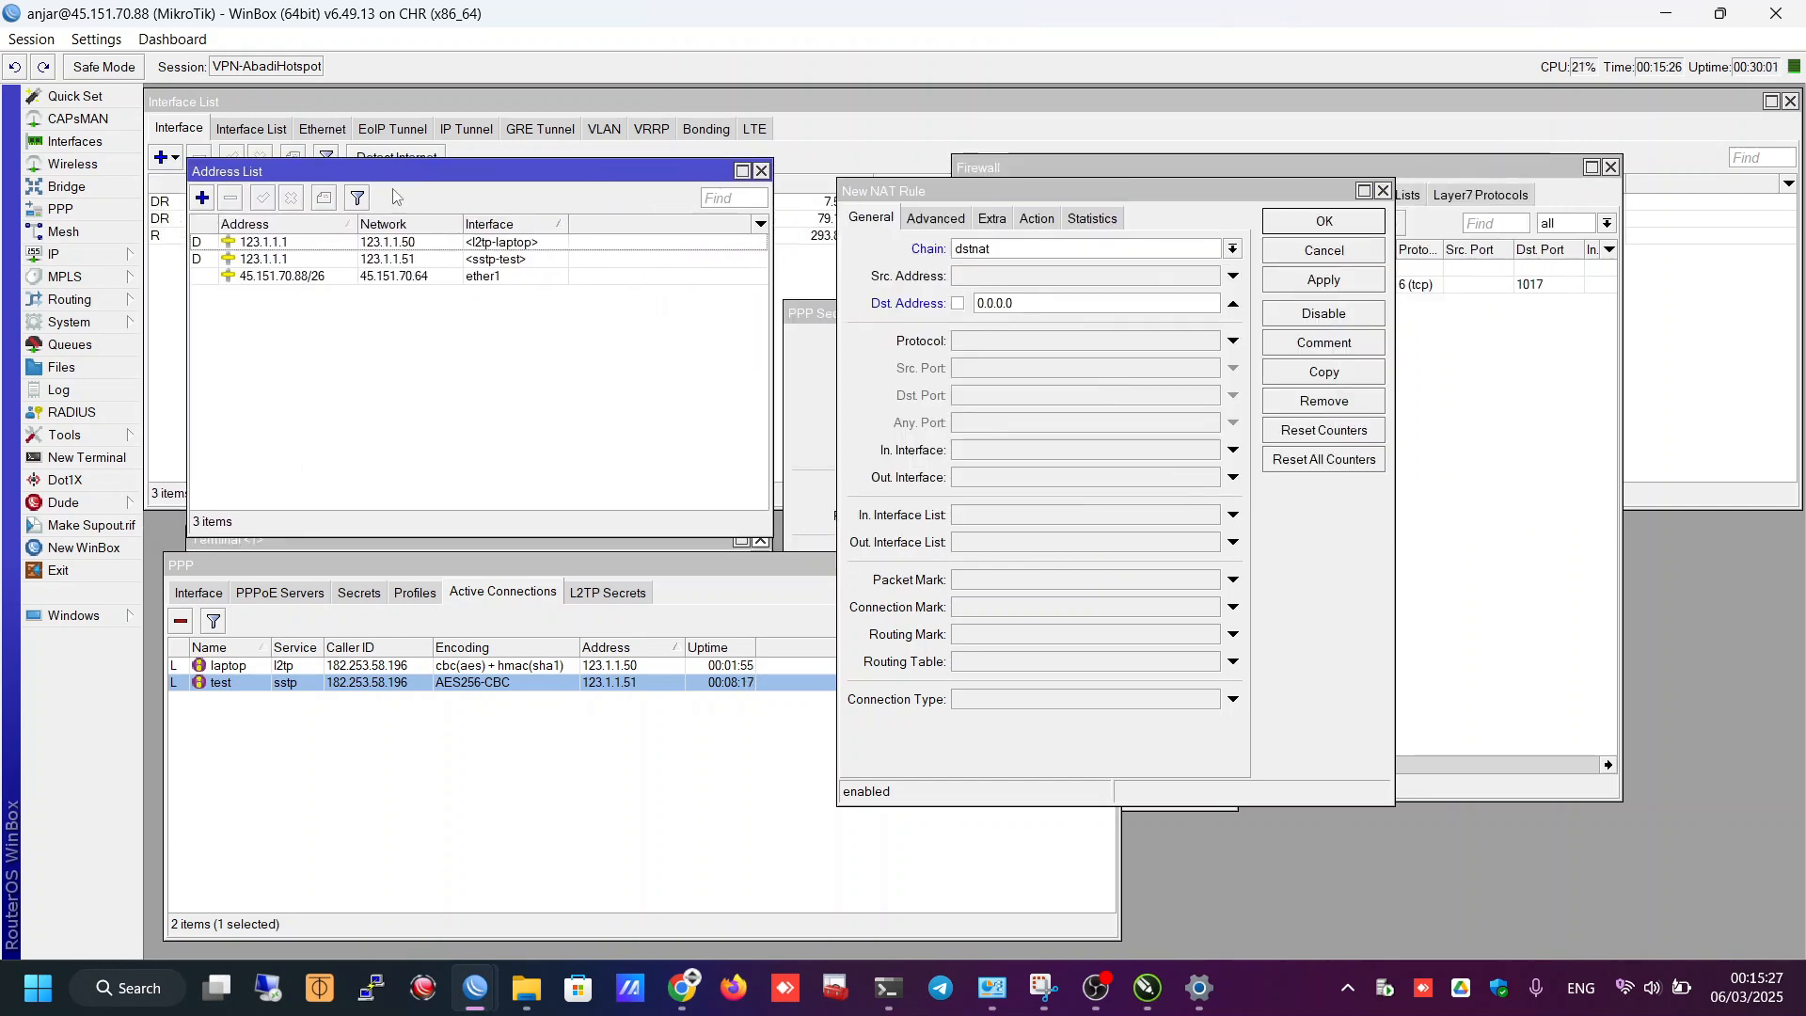
double_click(310, 276)
drag(793, 406, 641, 414)
key(ctrl+c)
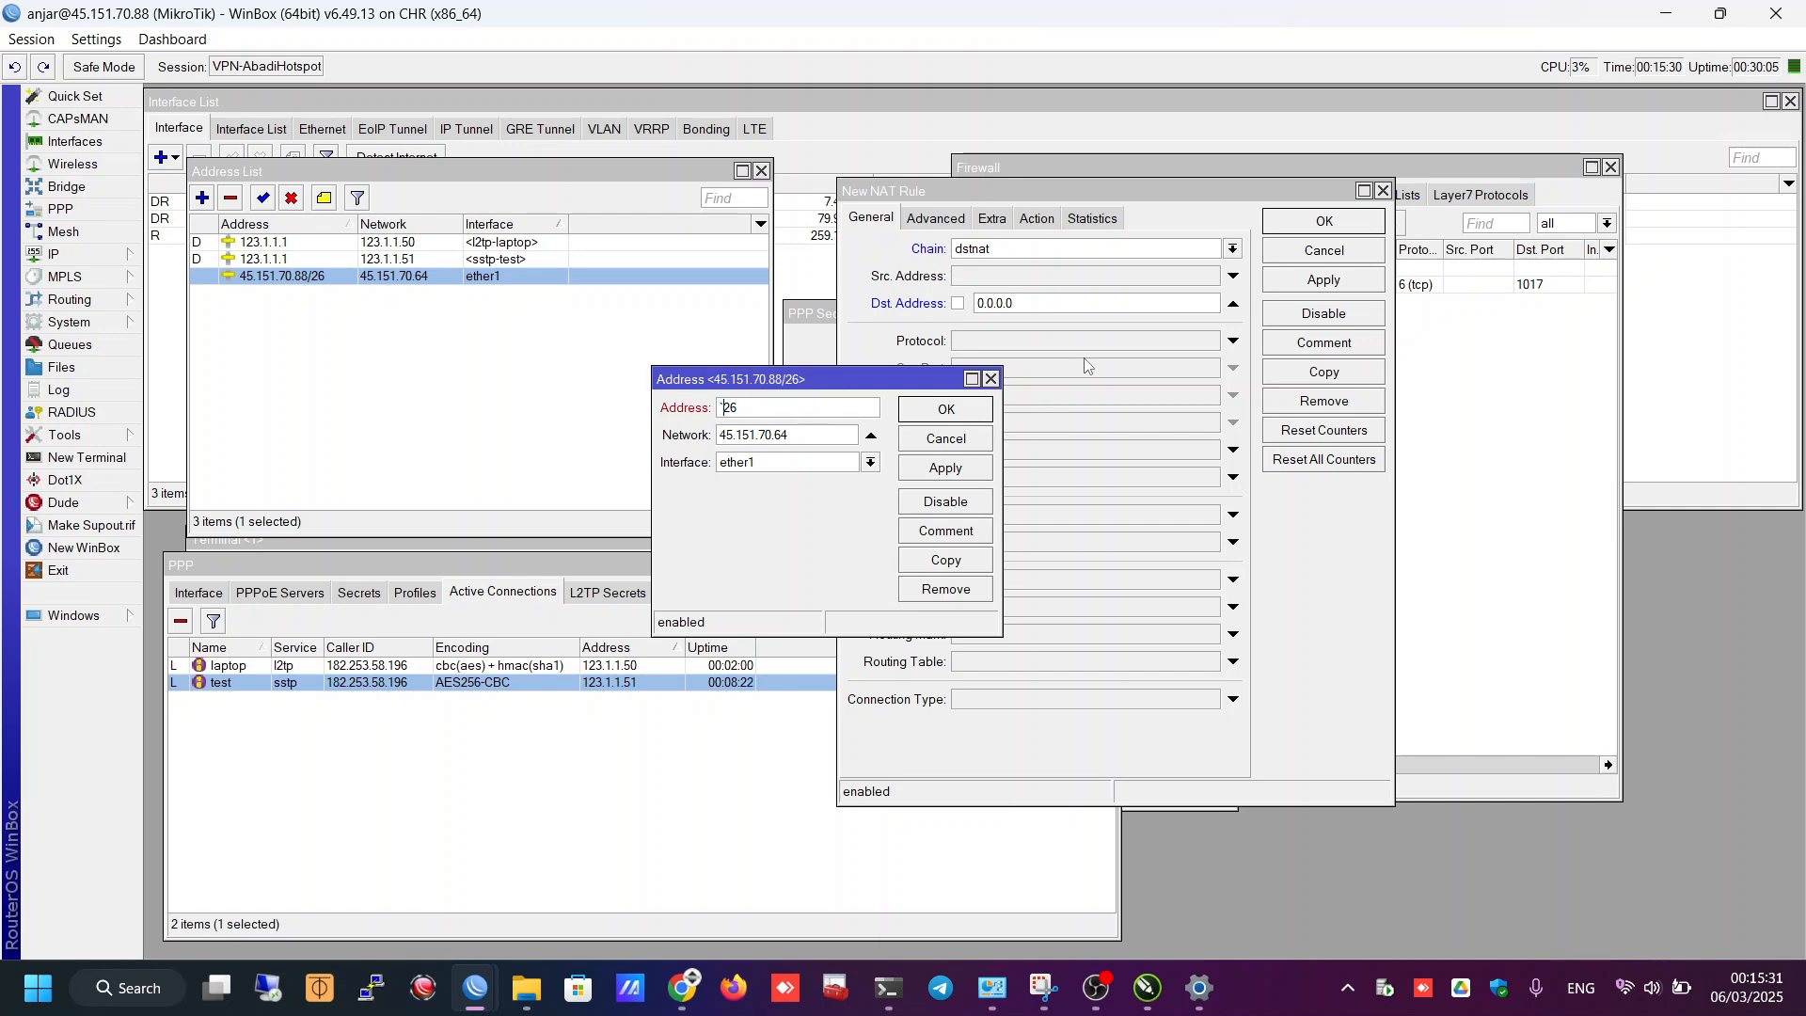
click(991, 378)
- Set Dst. Address to 45.151.70.88, protocol to tcp, and enable the Dst. Port field
click(1039, 303)
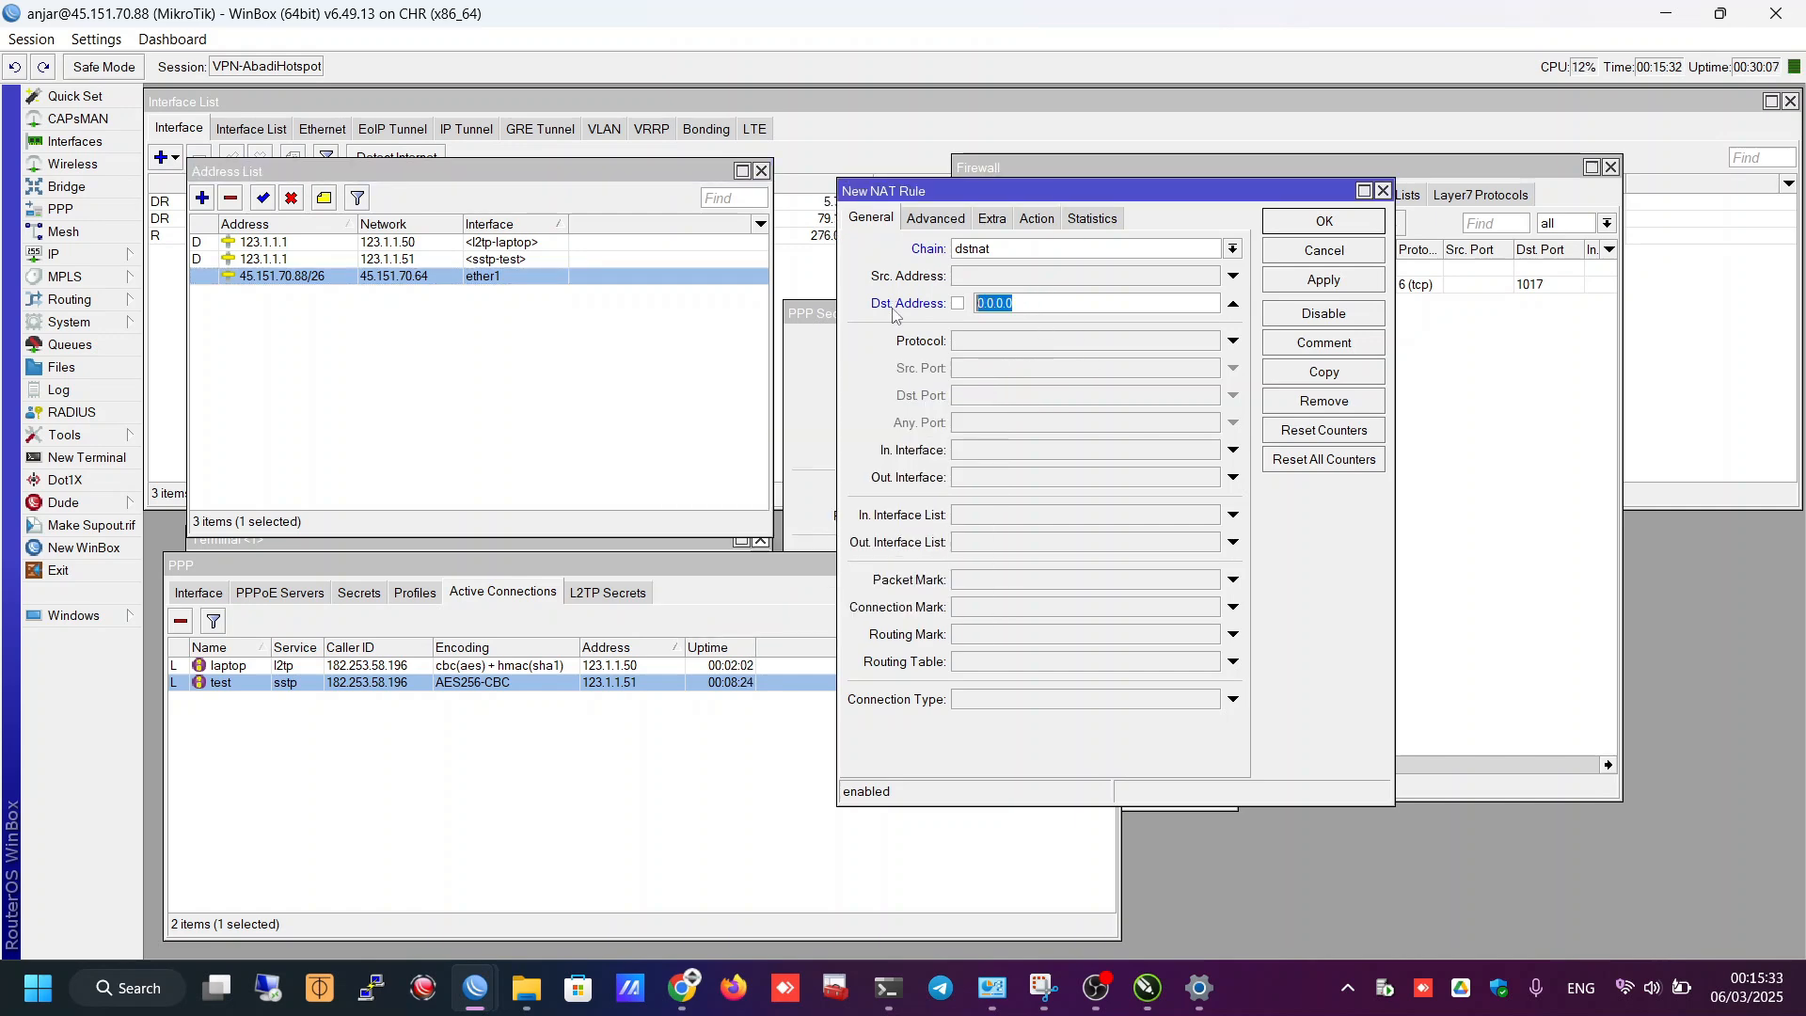
key(ctrl+v)
key(BackSpace)
click(998, 342)
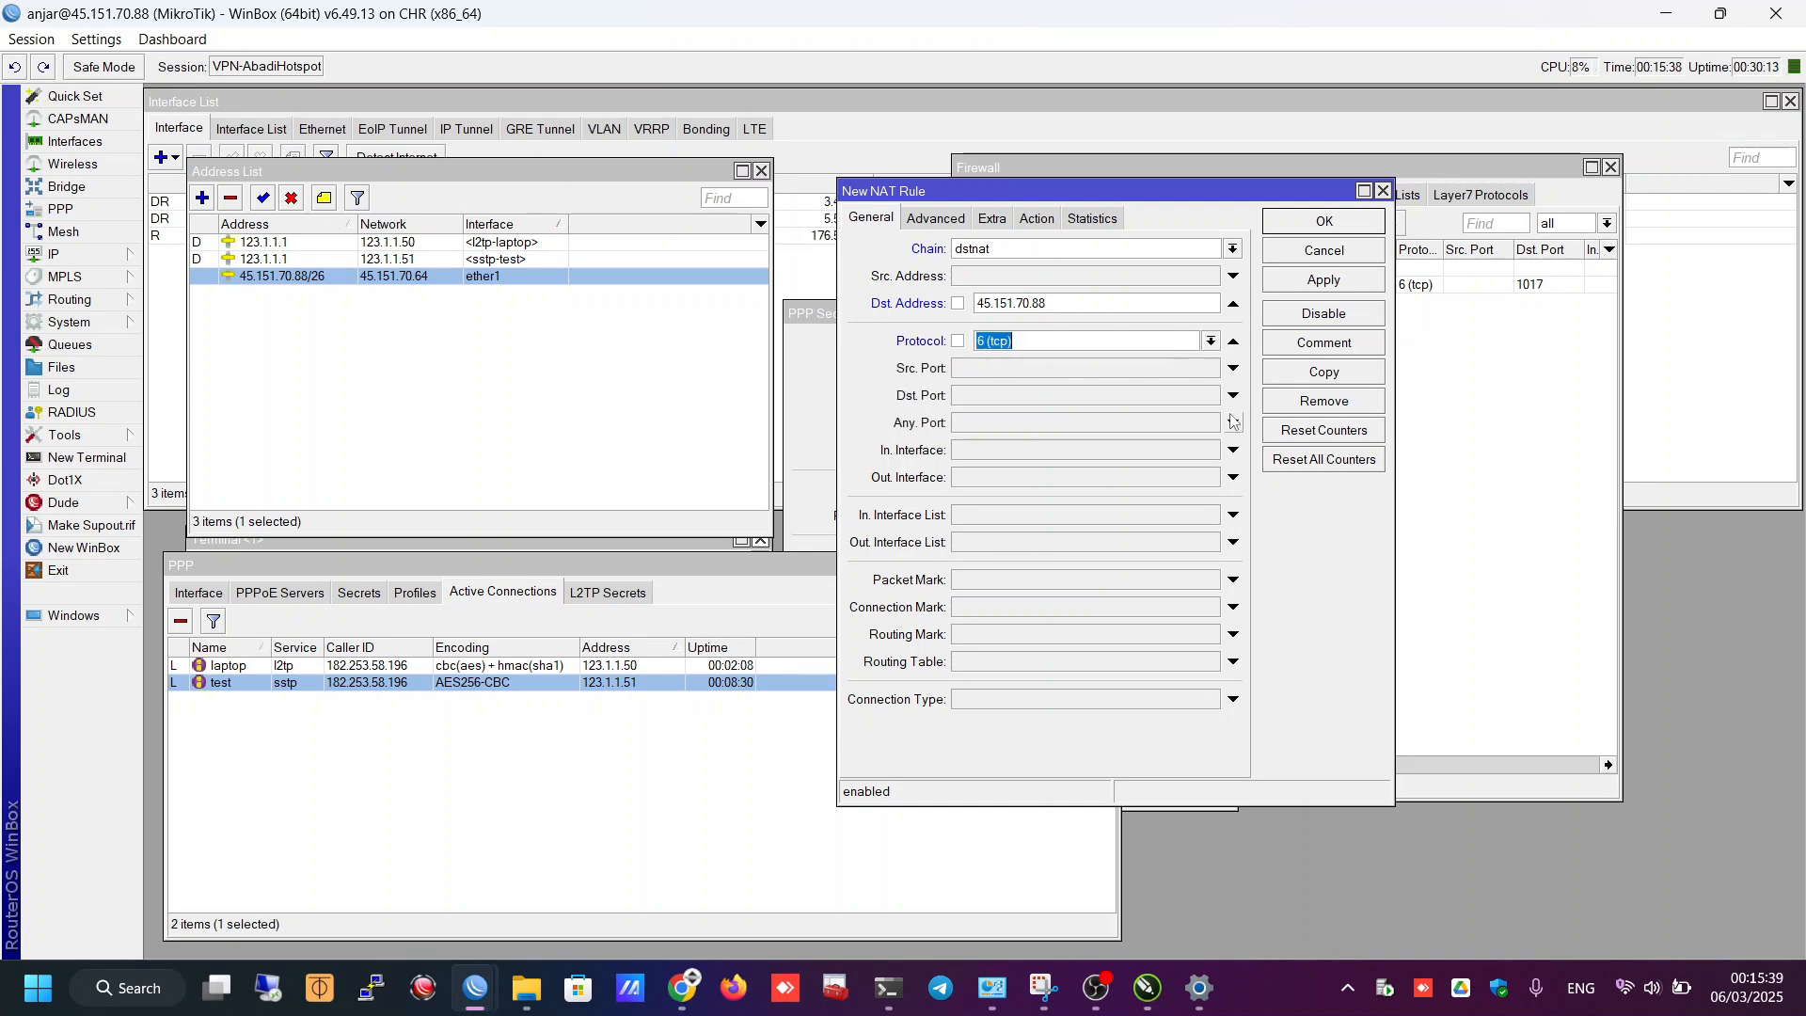
click(982, 402)
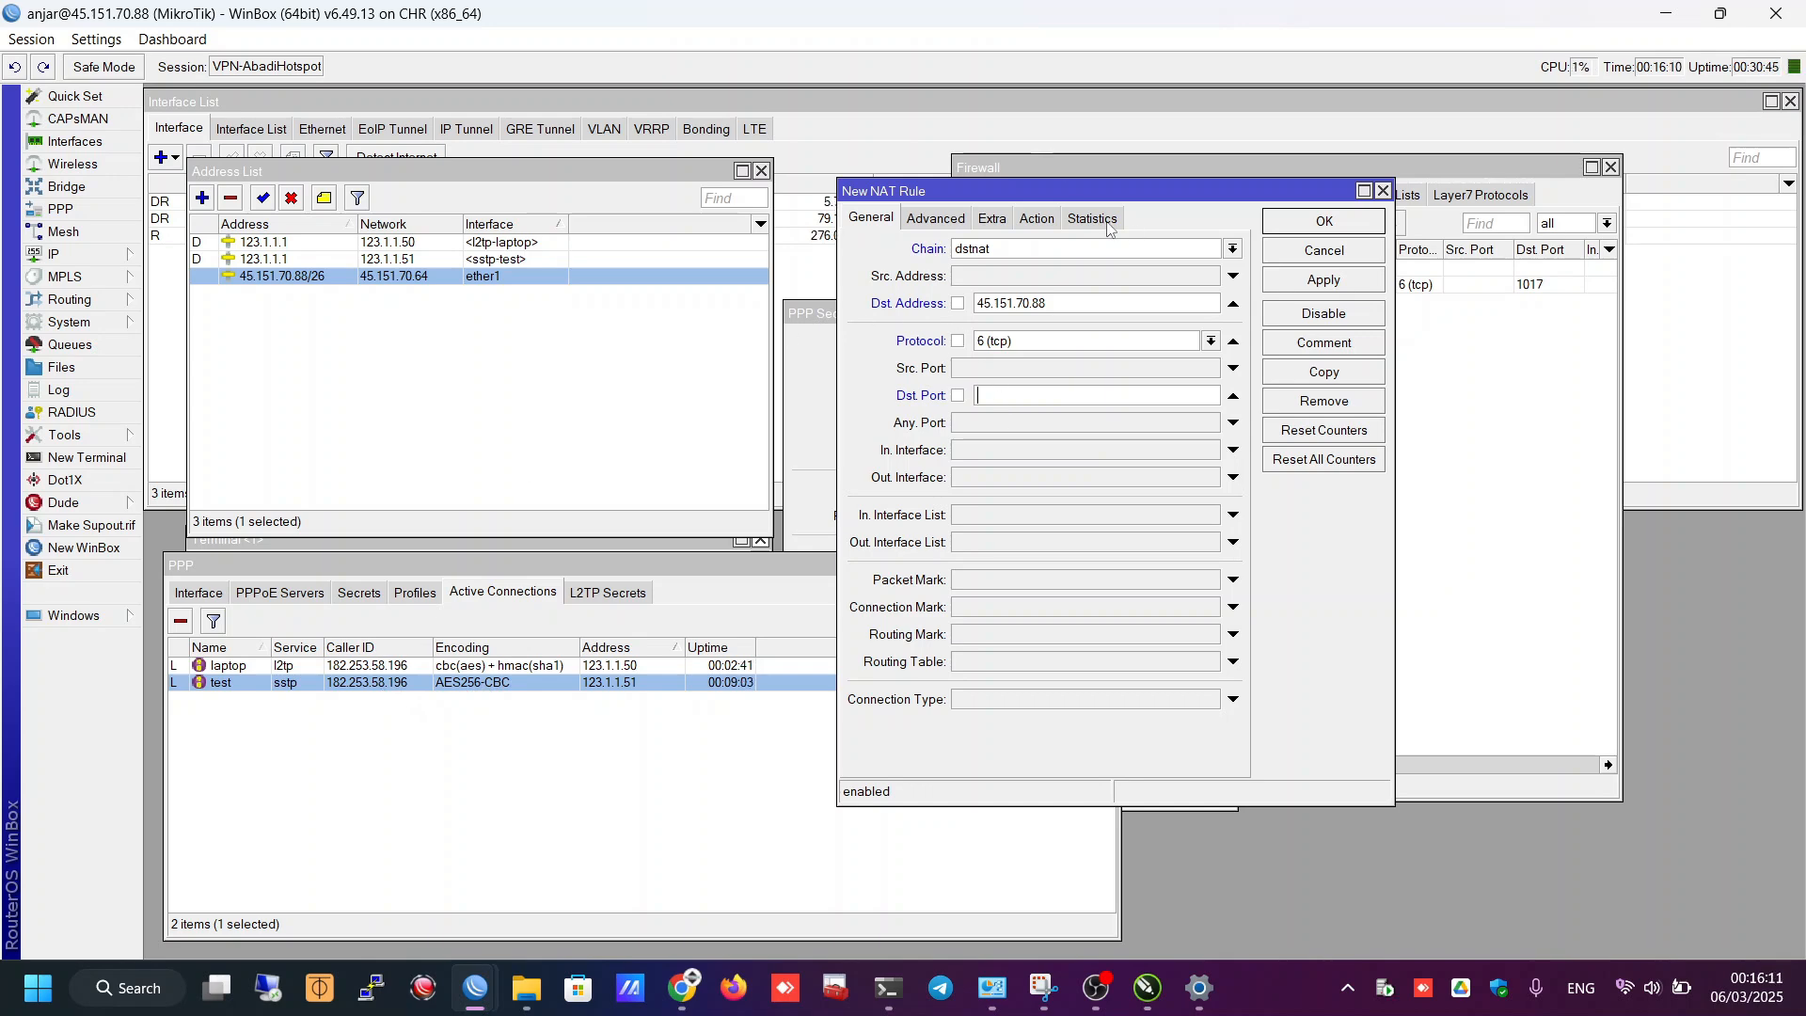
- Set the rule's destination port to 1054, correcting a mistyped digit
drag(1108, 192, 1040, 202)
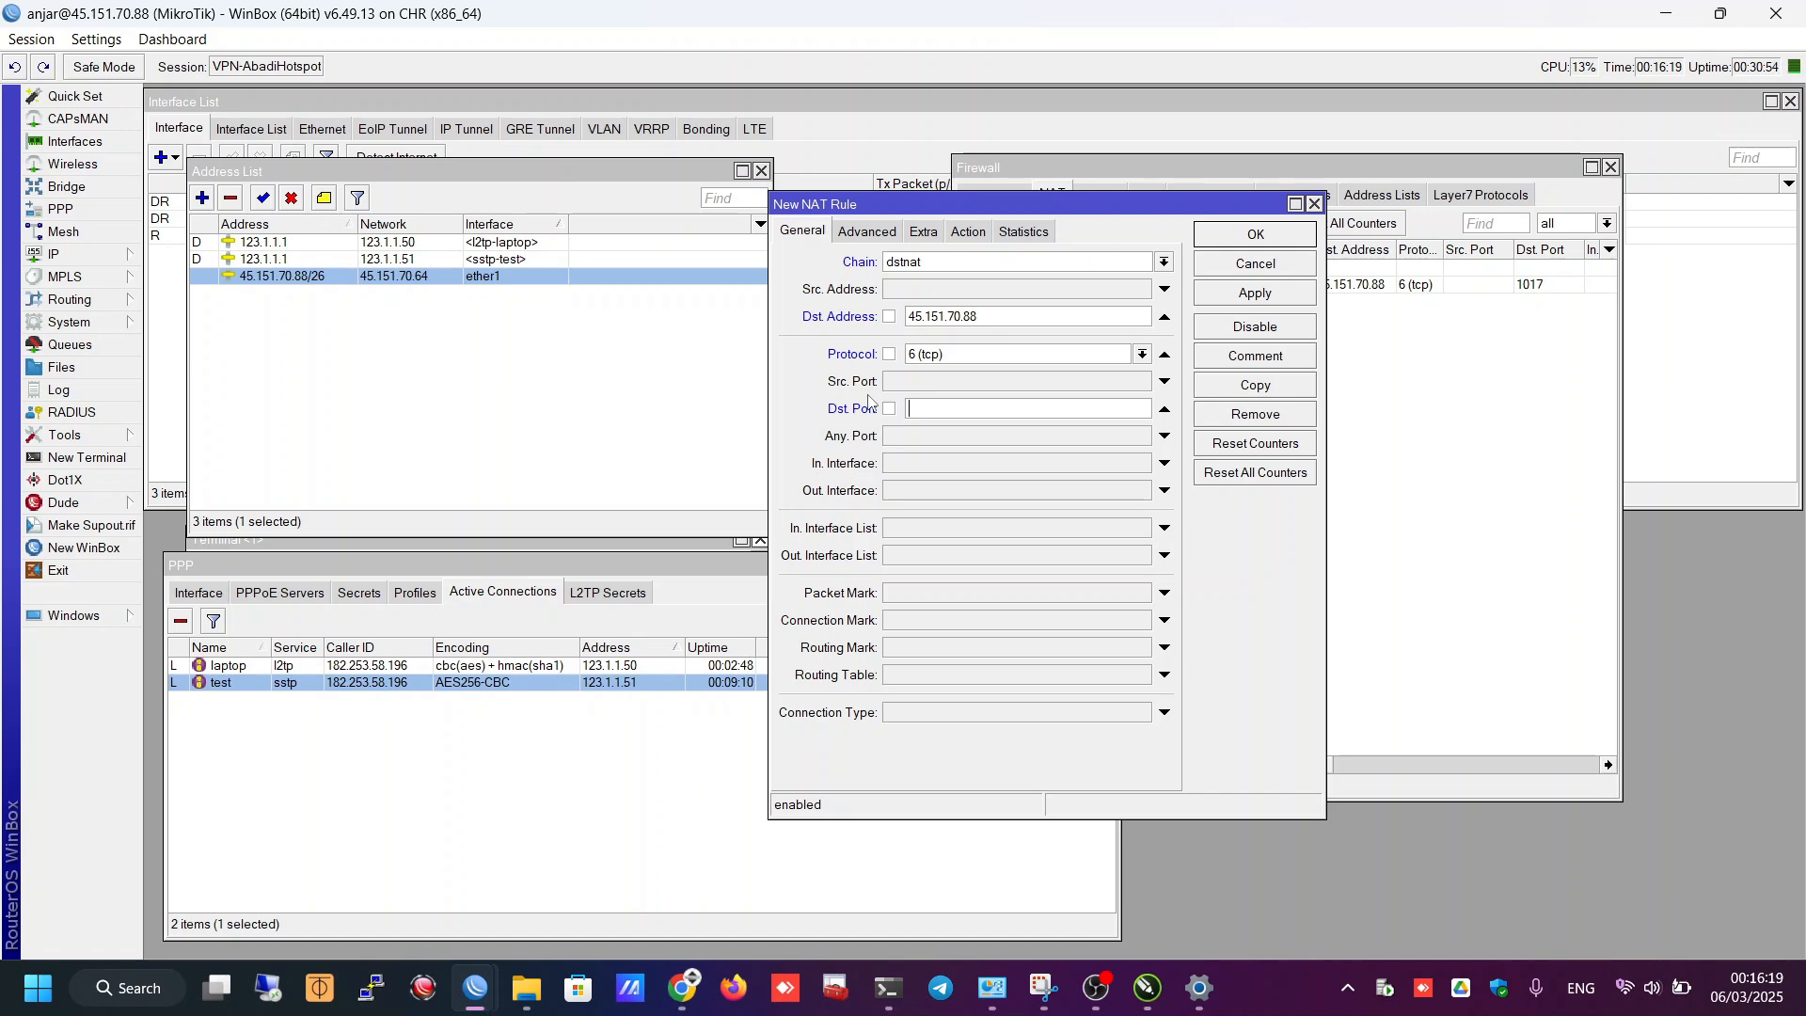
click(869, 402)
text(1012)
key(BackSpace)
text(54)
- Set the NAT rule's action to dst-nat
click(967, 243)
click(919, 265)
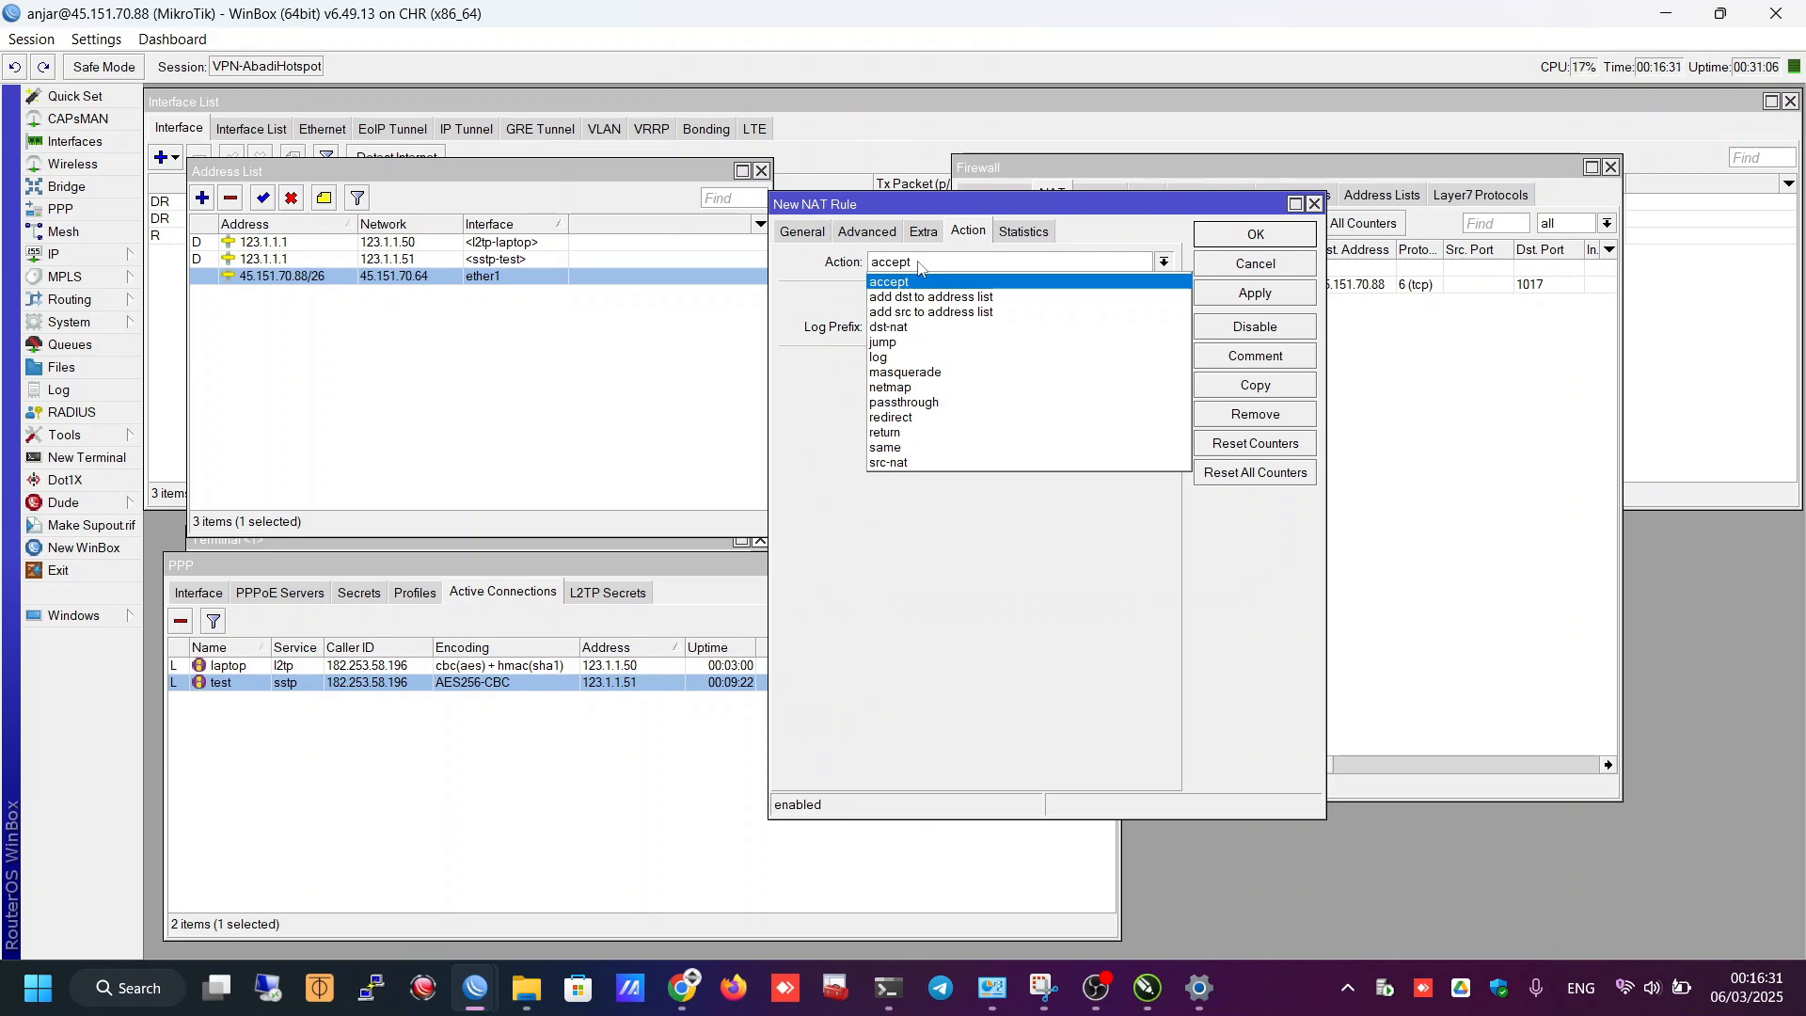
click(933, 326)
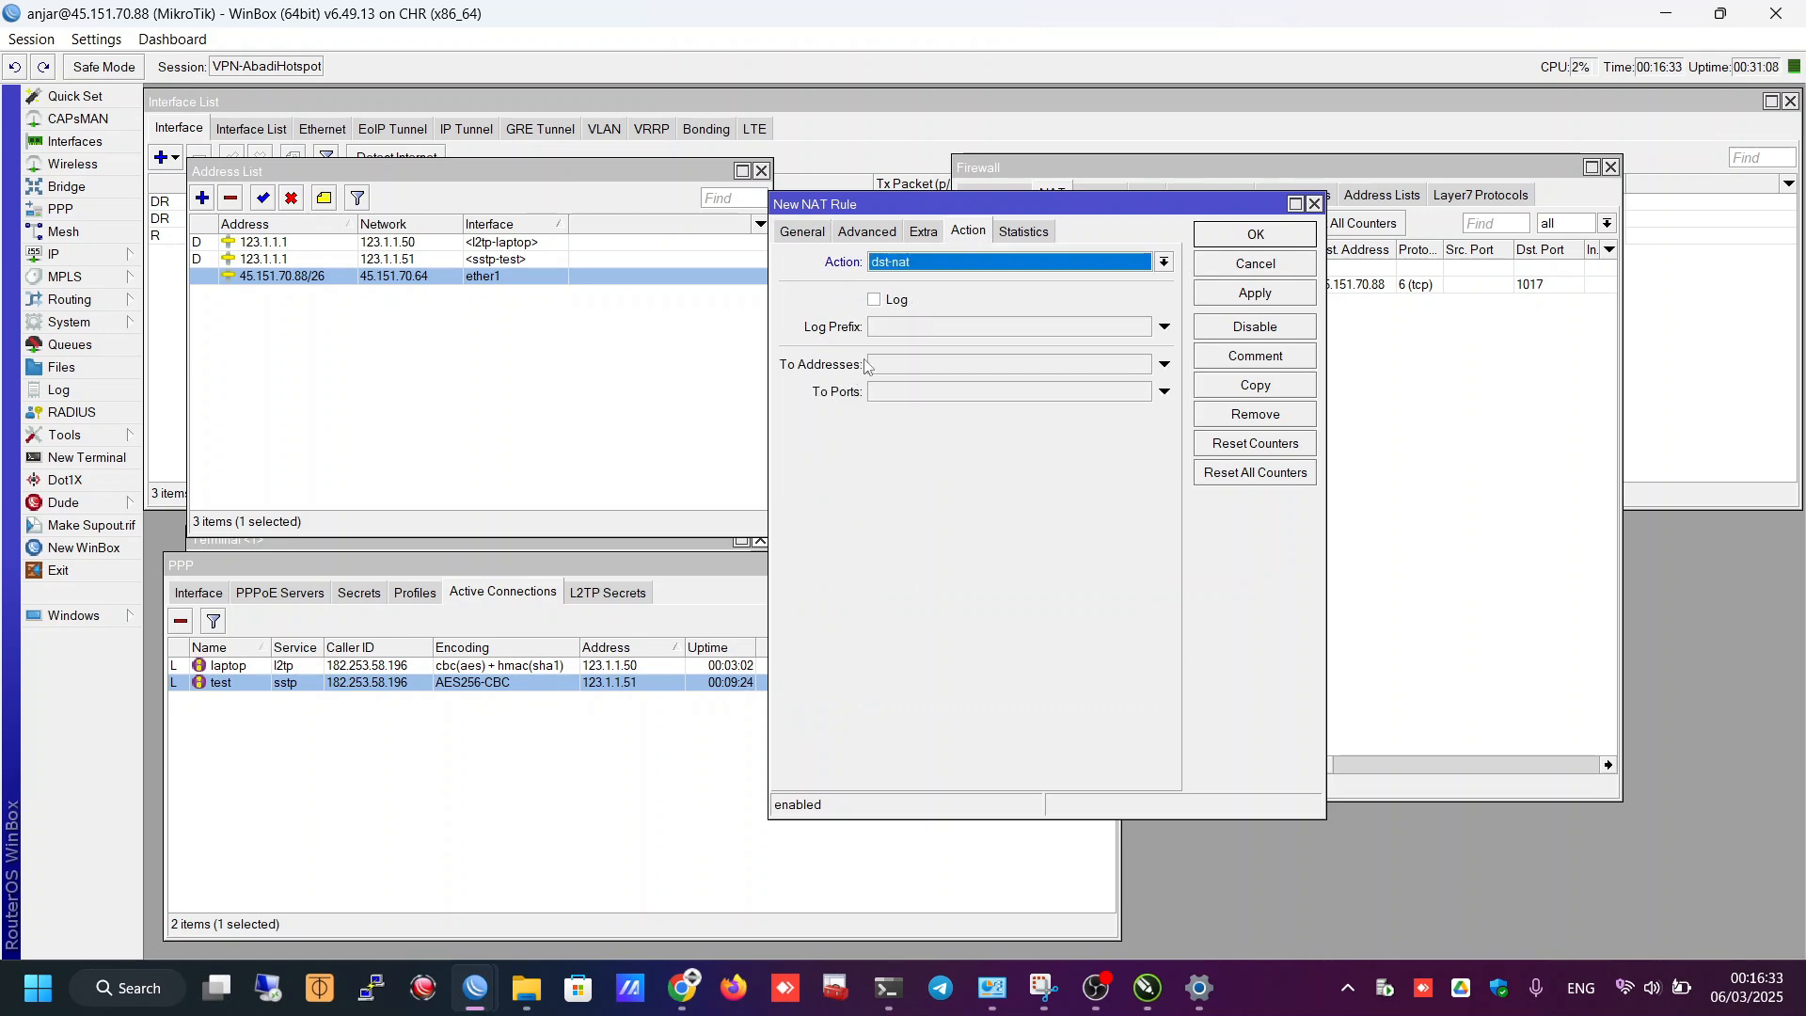
click(910, 369)
drag(995, 206, 1202, 201)
- Copy the test session's address 123.1.1.51 into To Addresses, enable To Ports, and switch to the client router
click(577, 689)
double_click(577, 689)
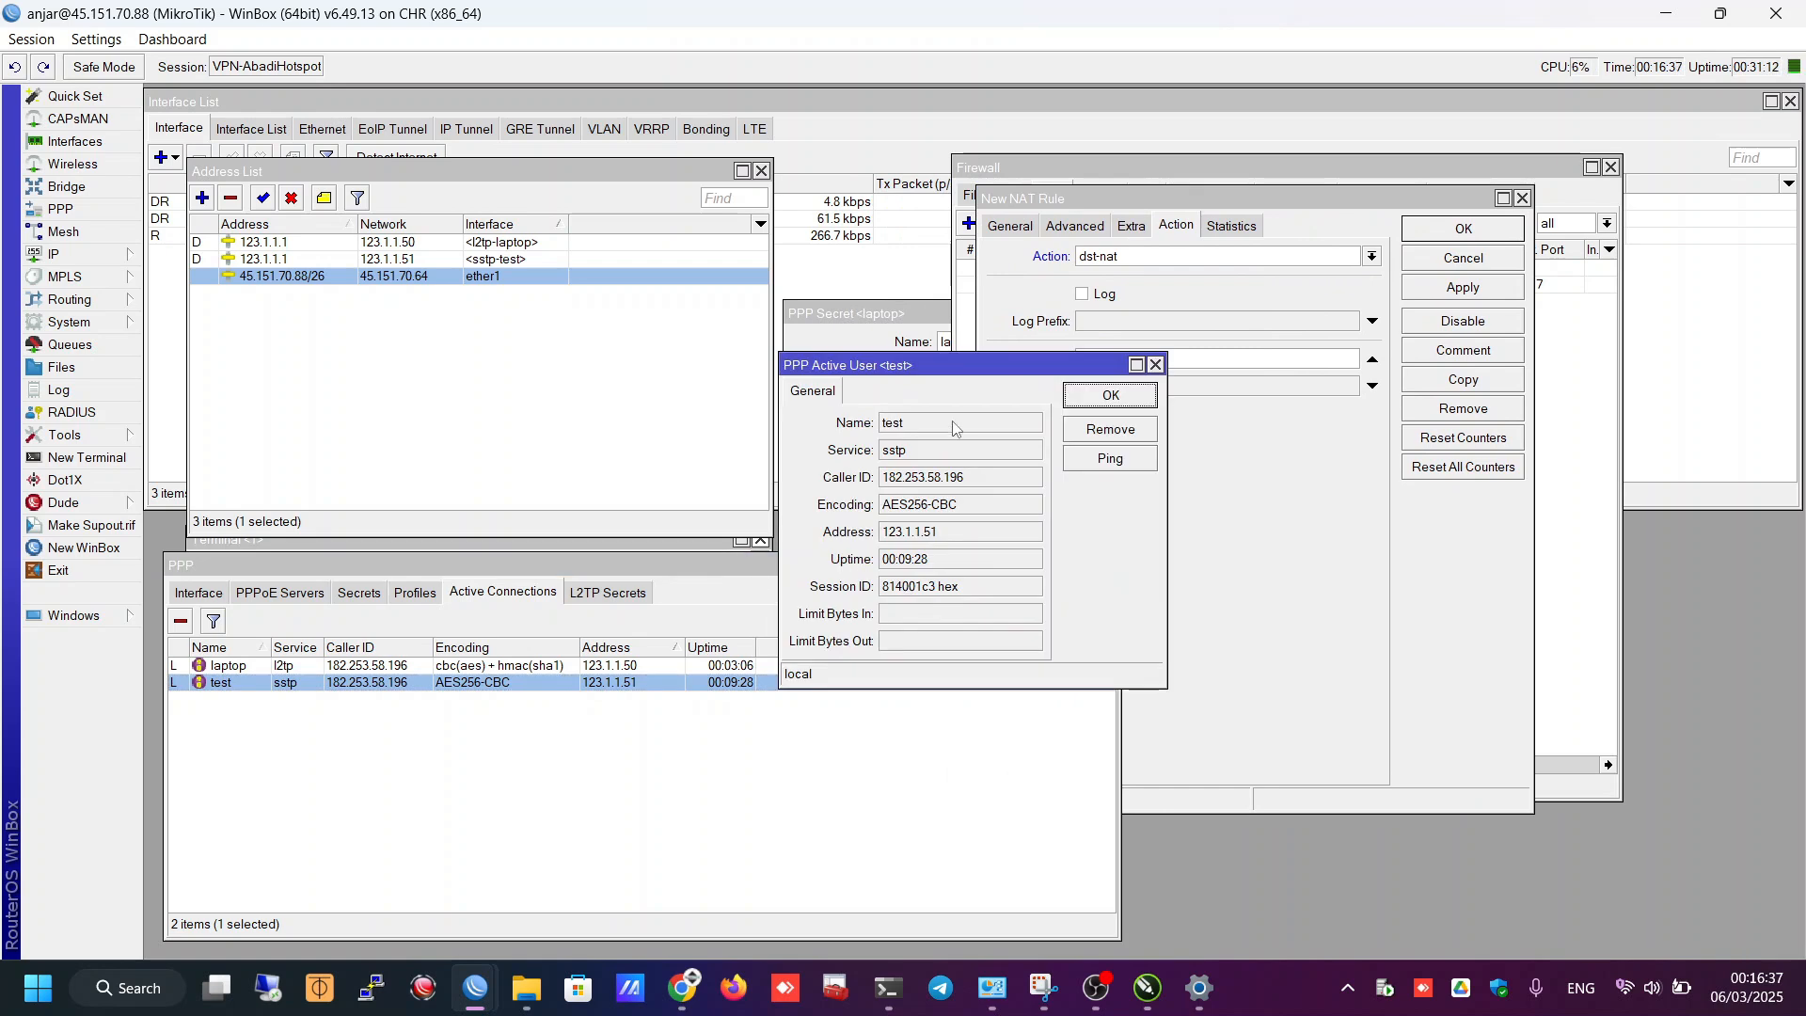
drag(961, 341, 495, 428)
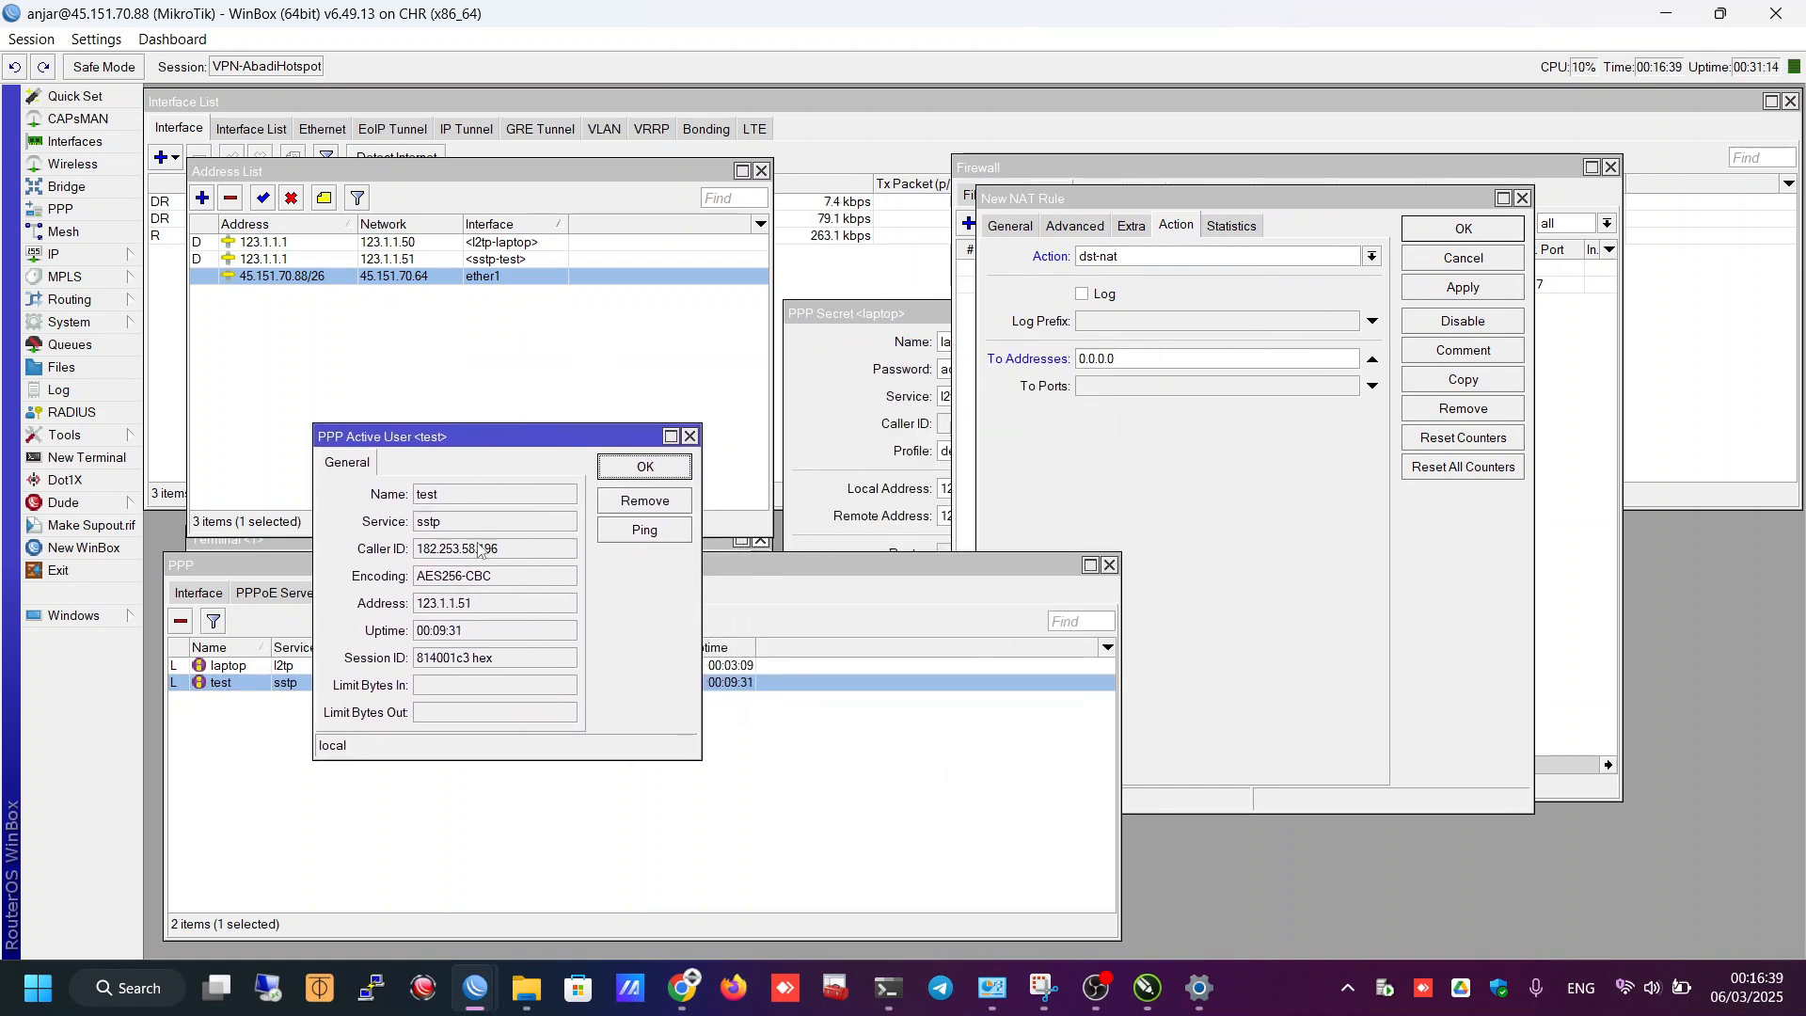
drag(489, 604, 395, 606)
key(ctrl+c)
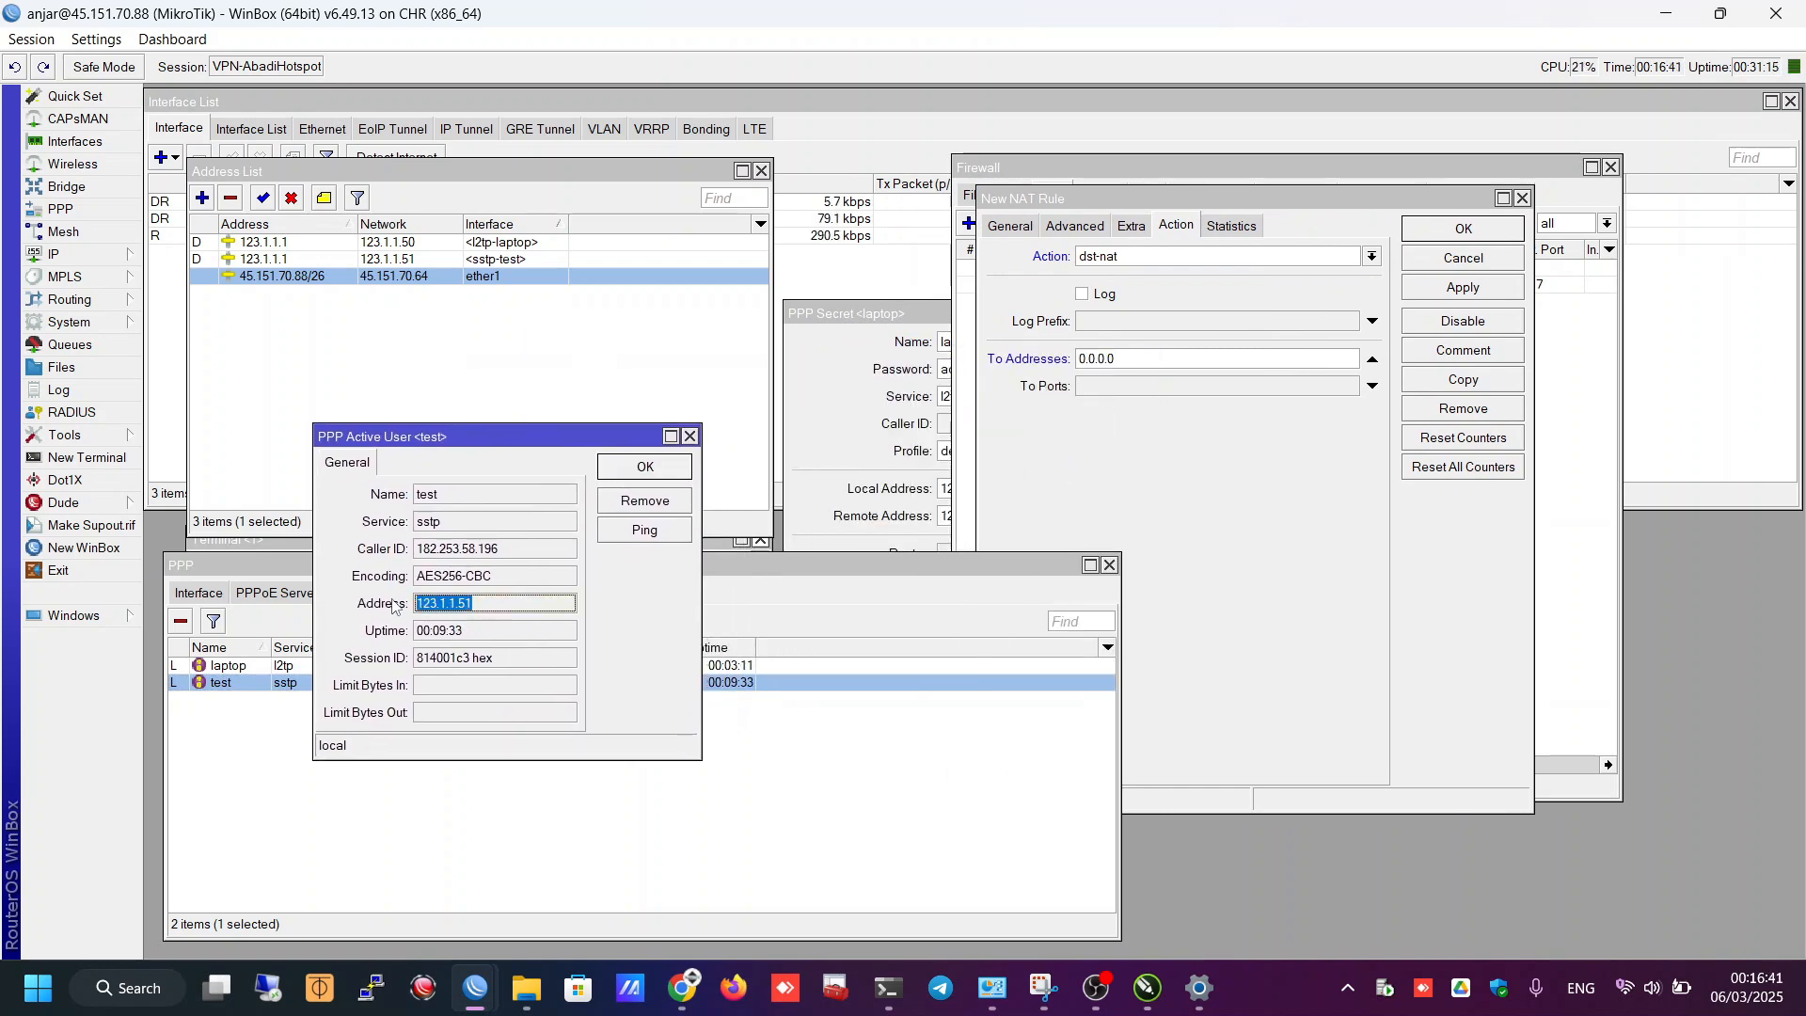
click(1124, 386)
drag(1124, 359, 1003, 361)
key(ctrl+v)
click(1104, 387)
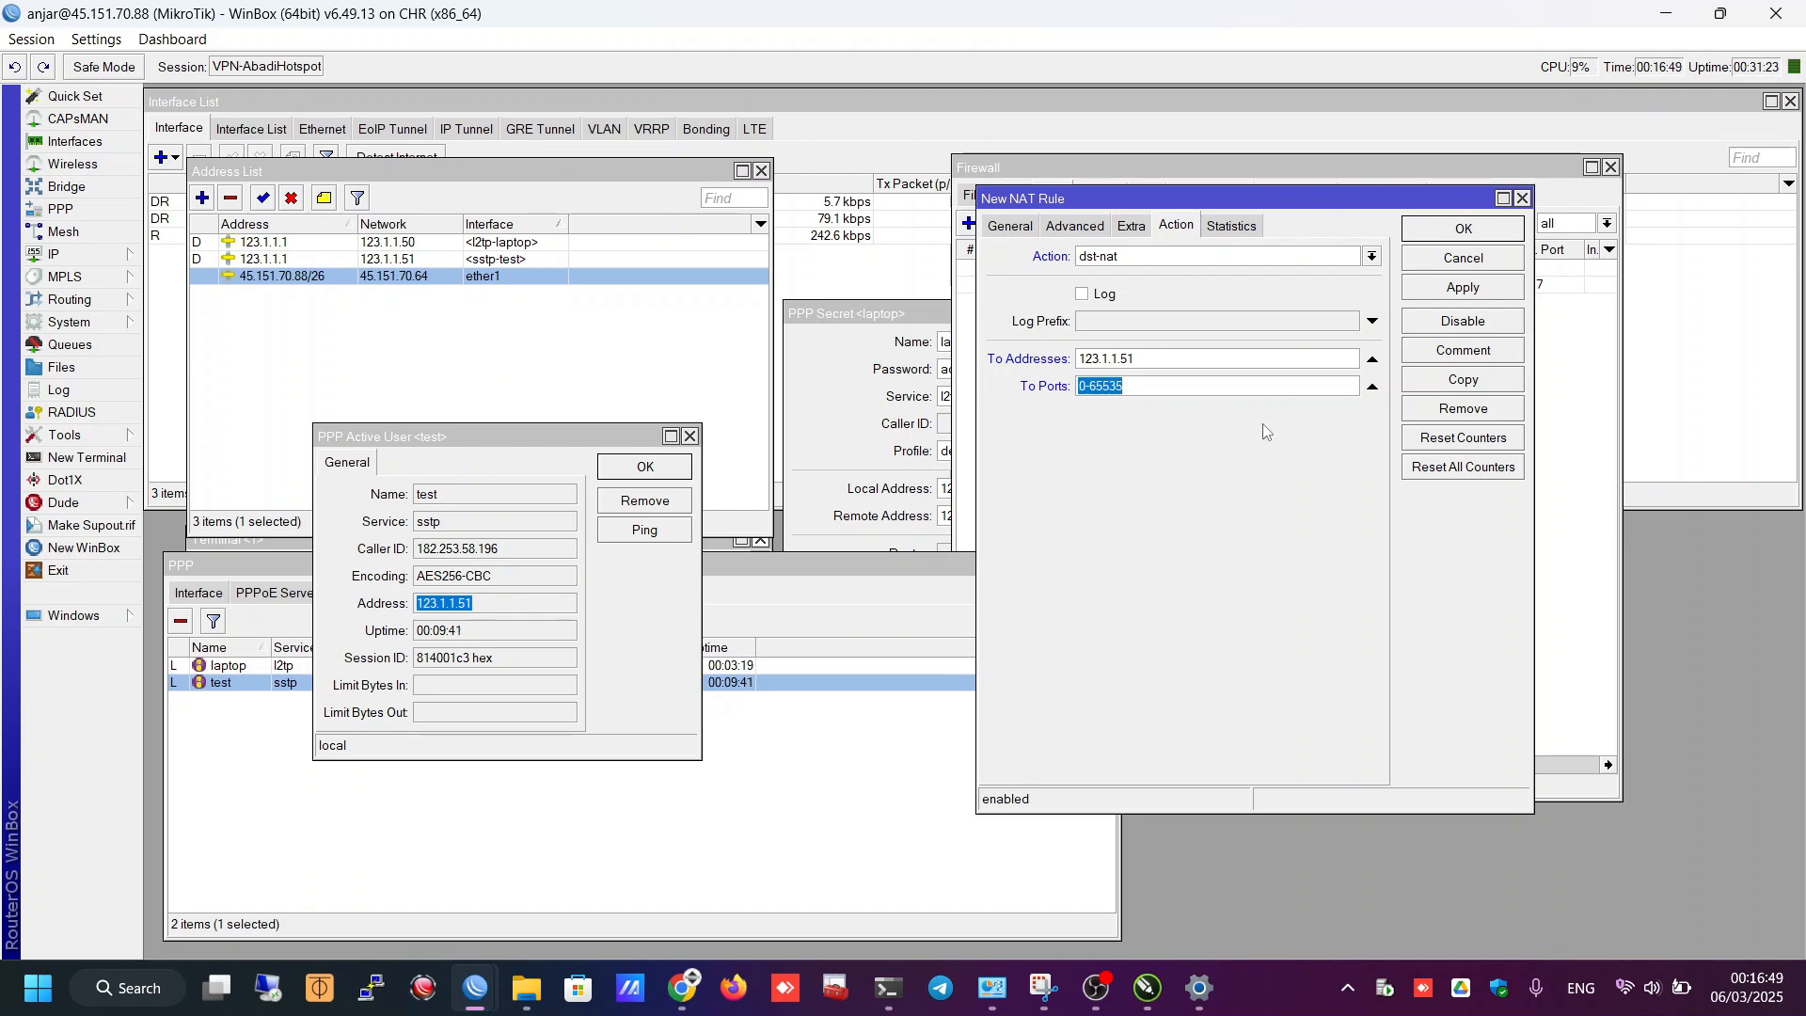
key(alt+Tab)
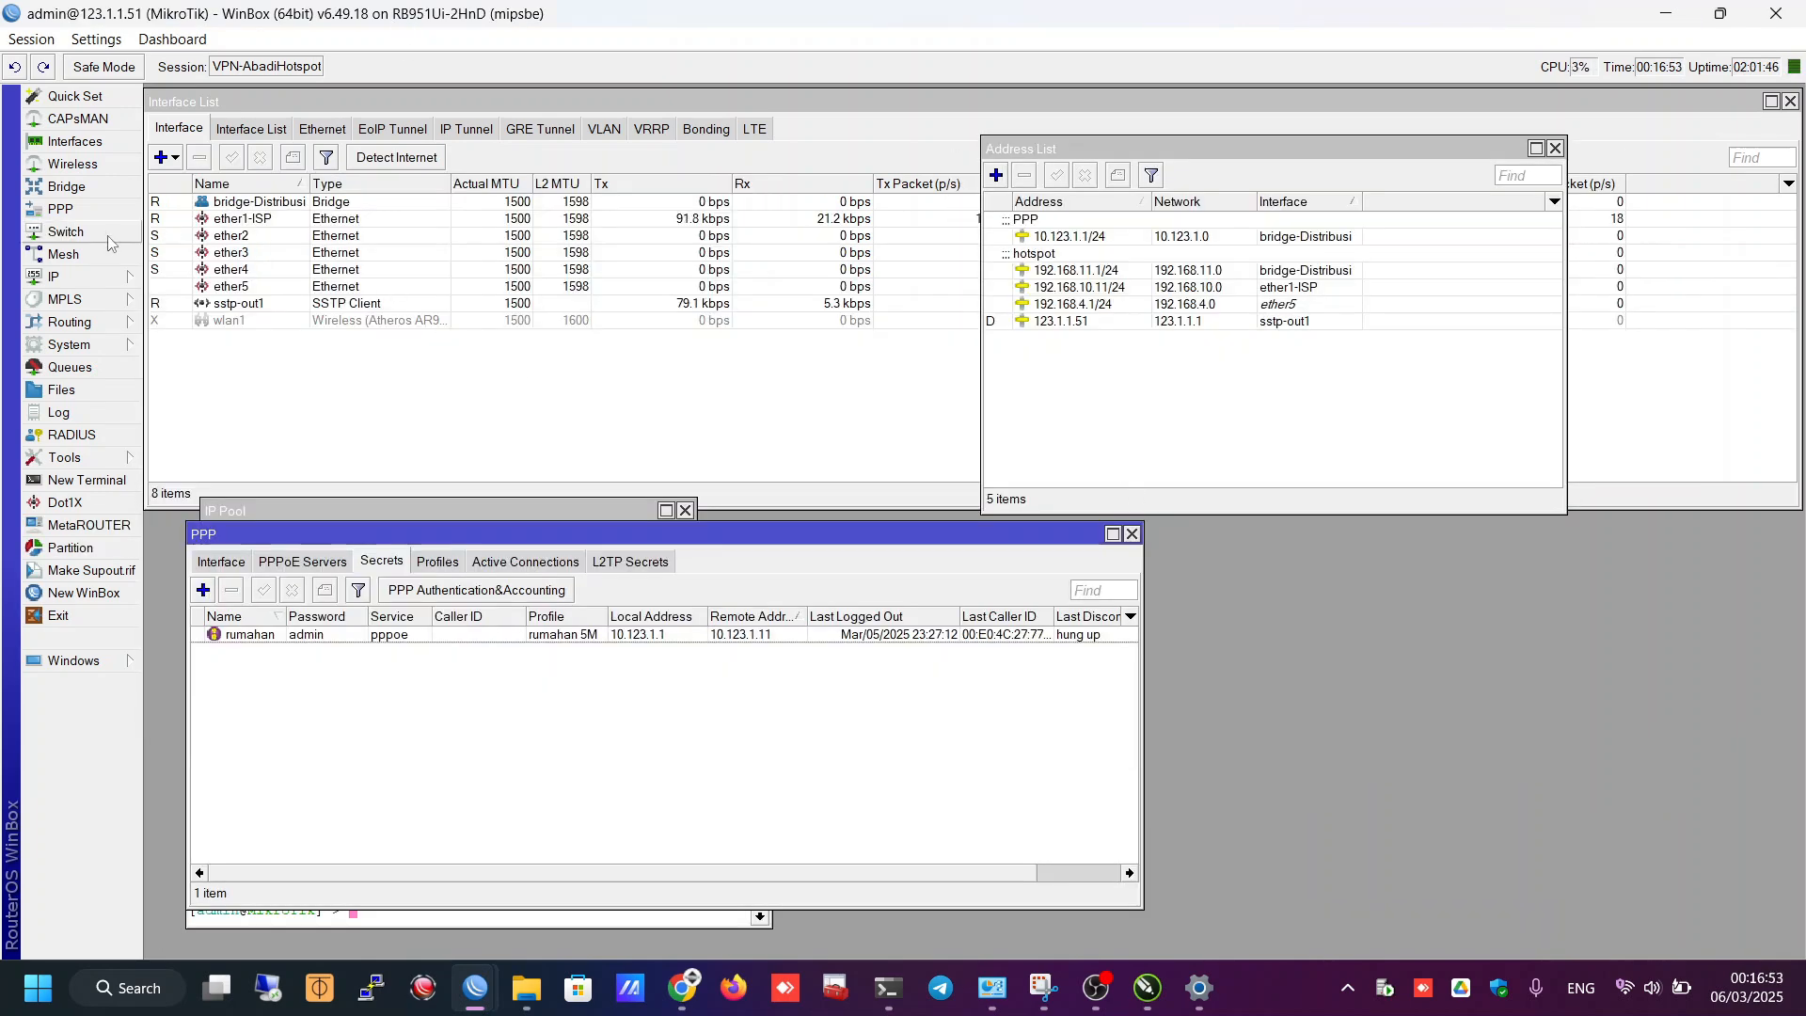
- Confirm the client router's winbox service port is 8291, then select the CHR rule's To Ports range
click(128, 278)
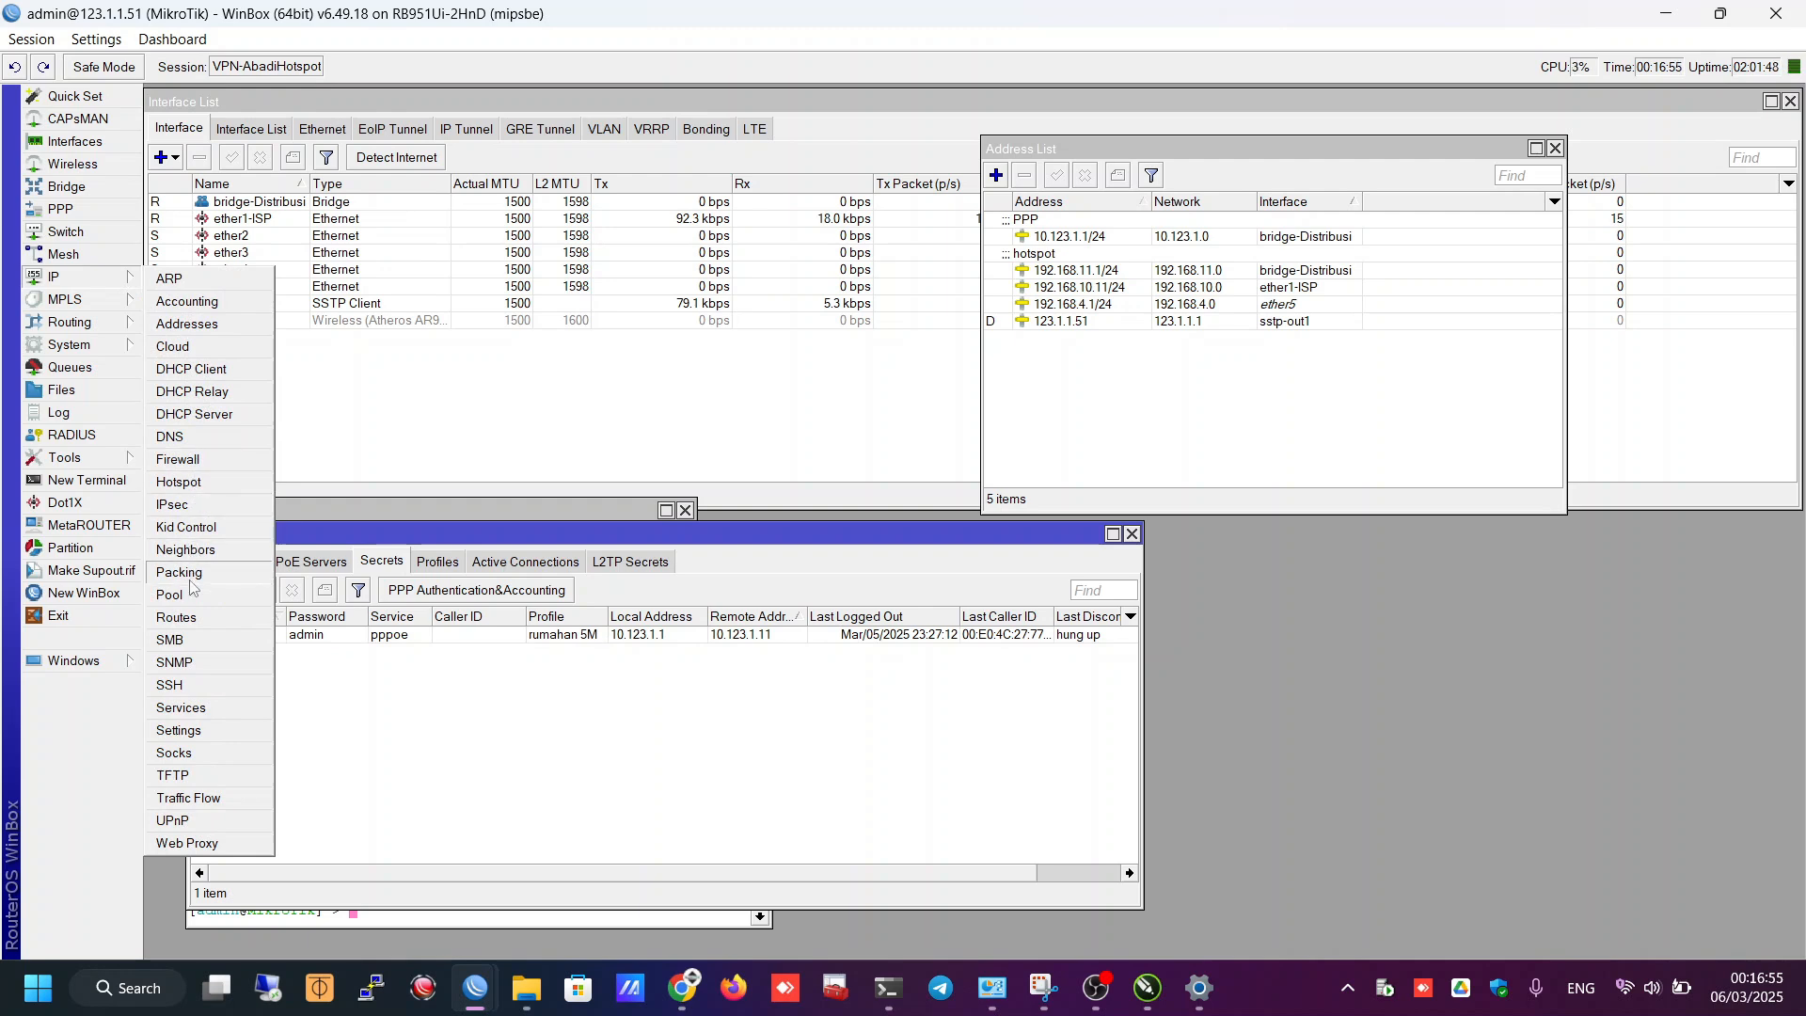
click(184, 708)
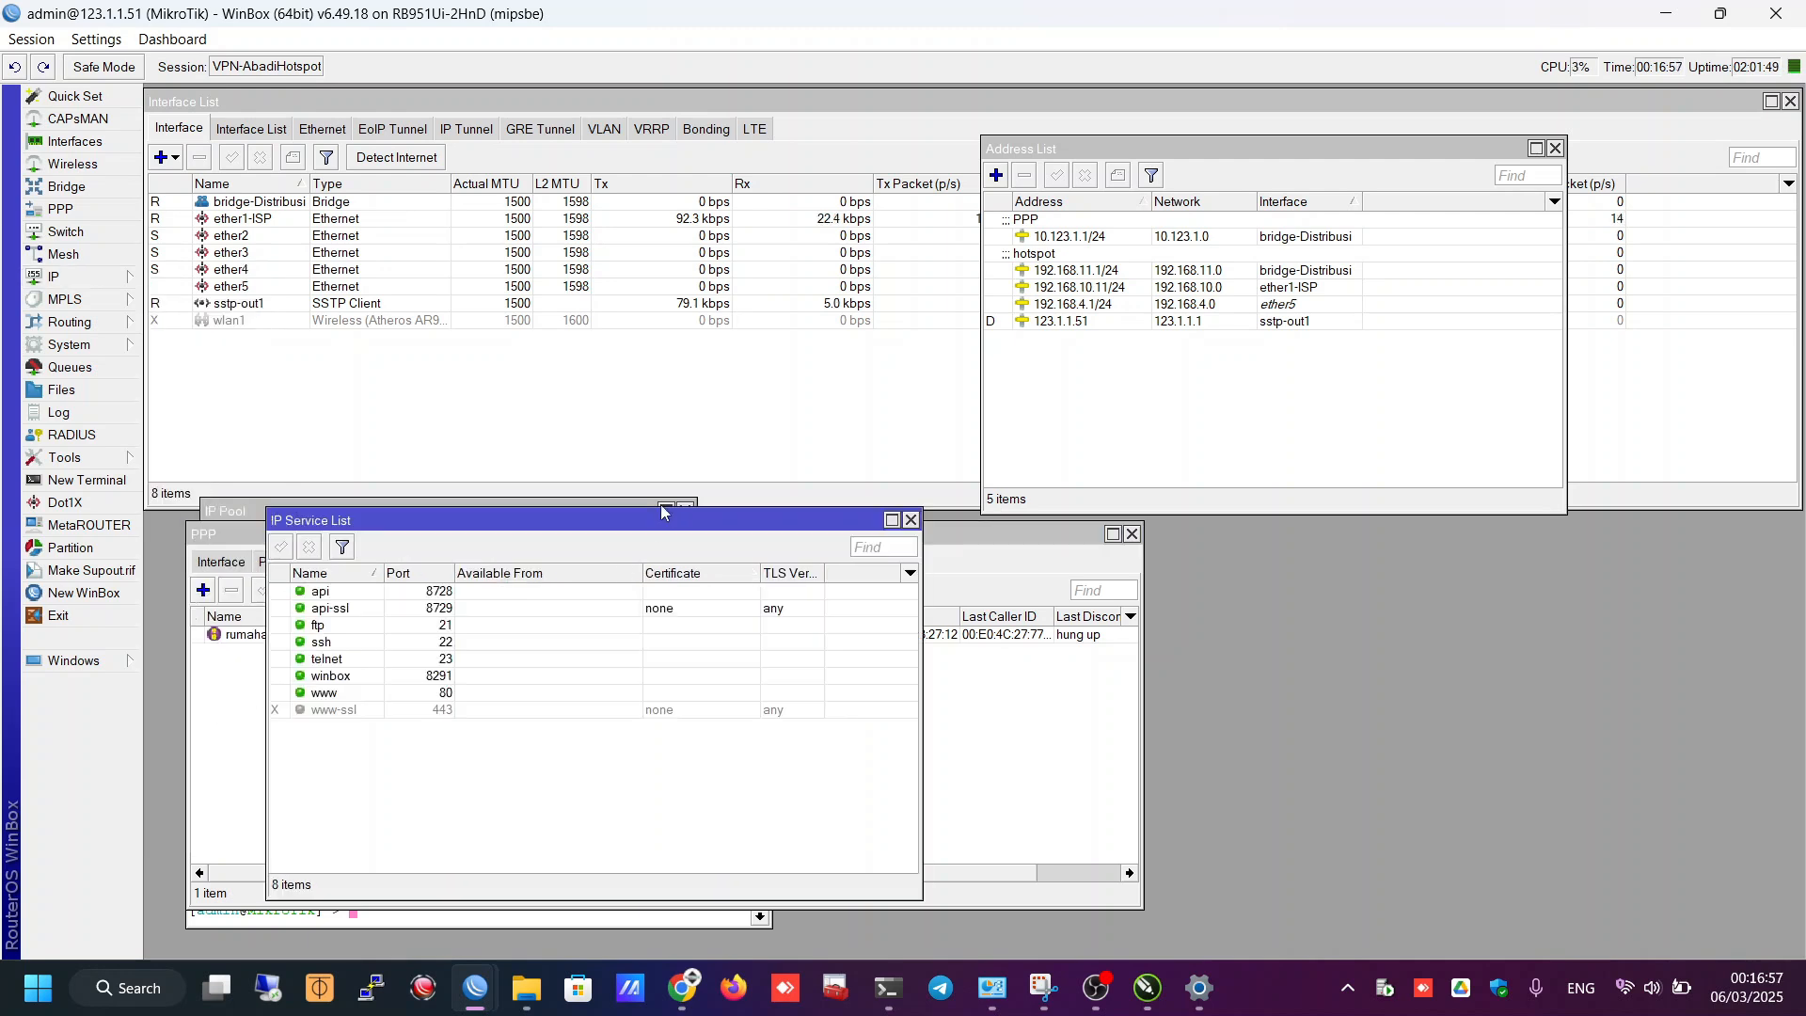
double_click(352, 678)
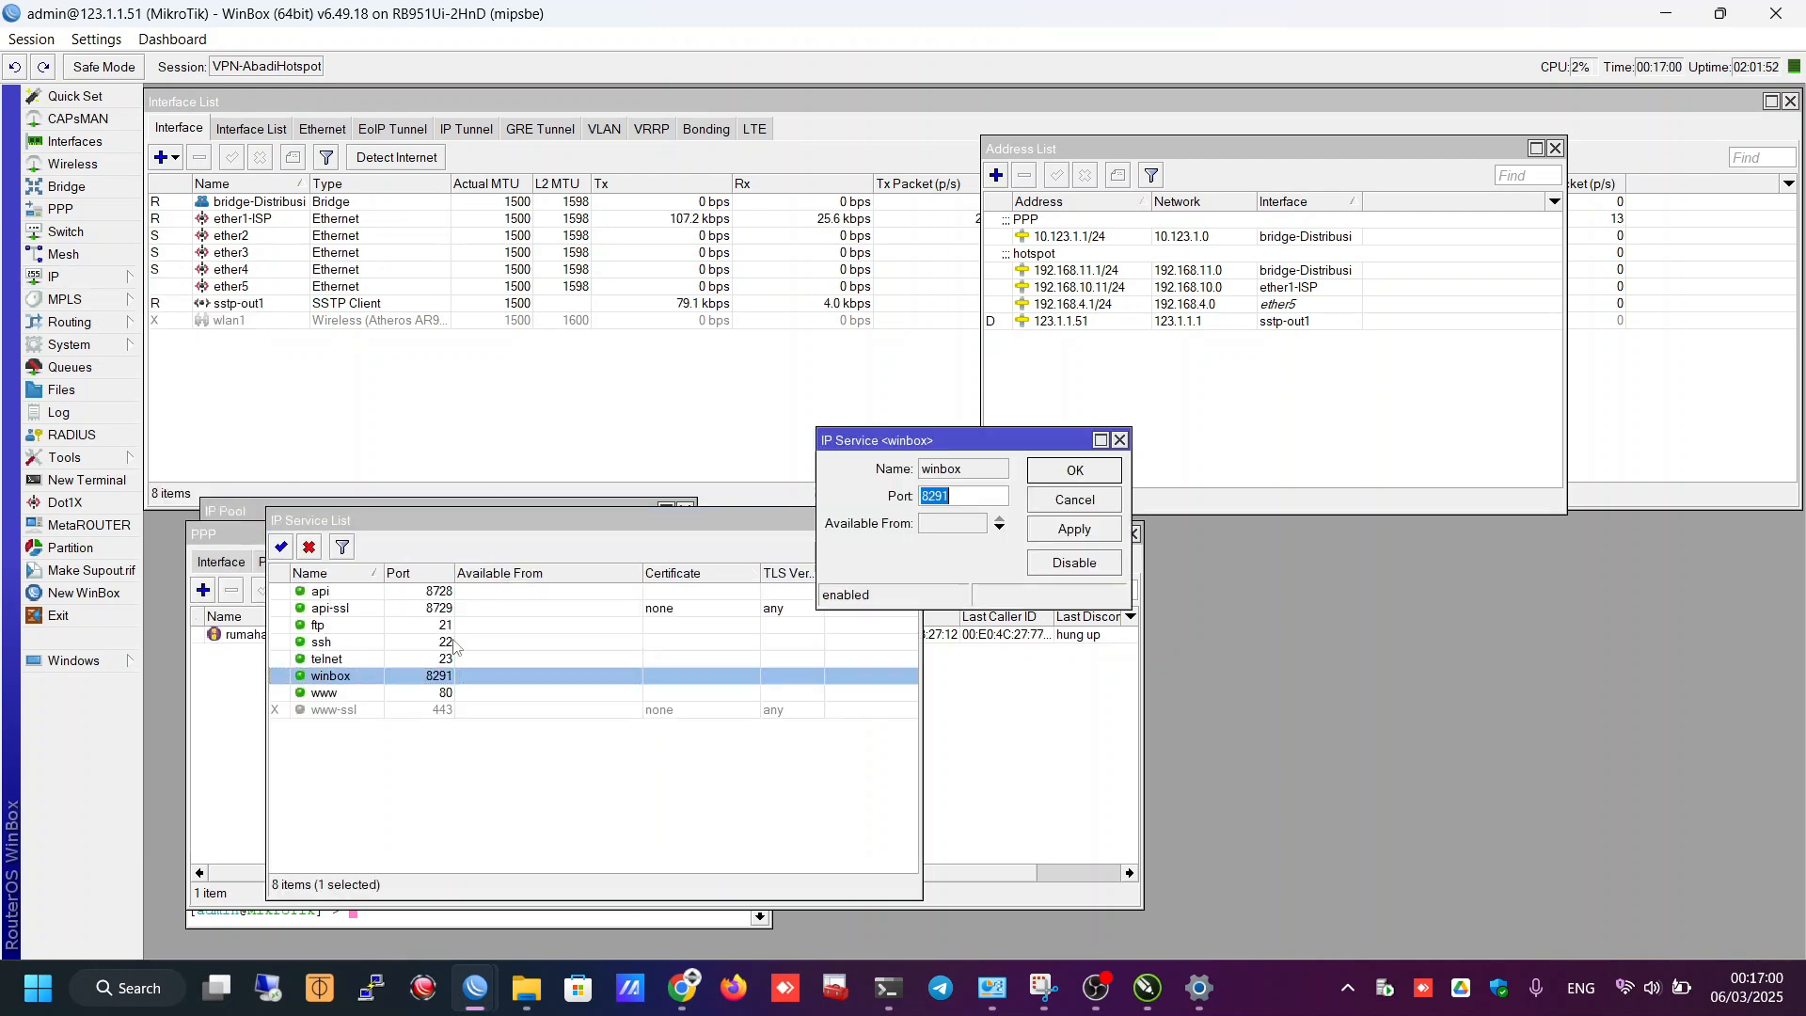
click(958, 499)
key(Return)
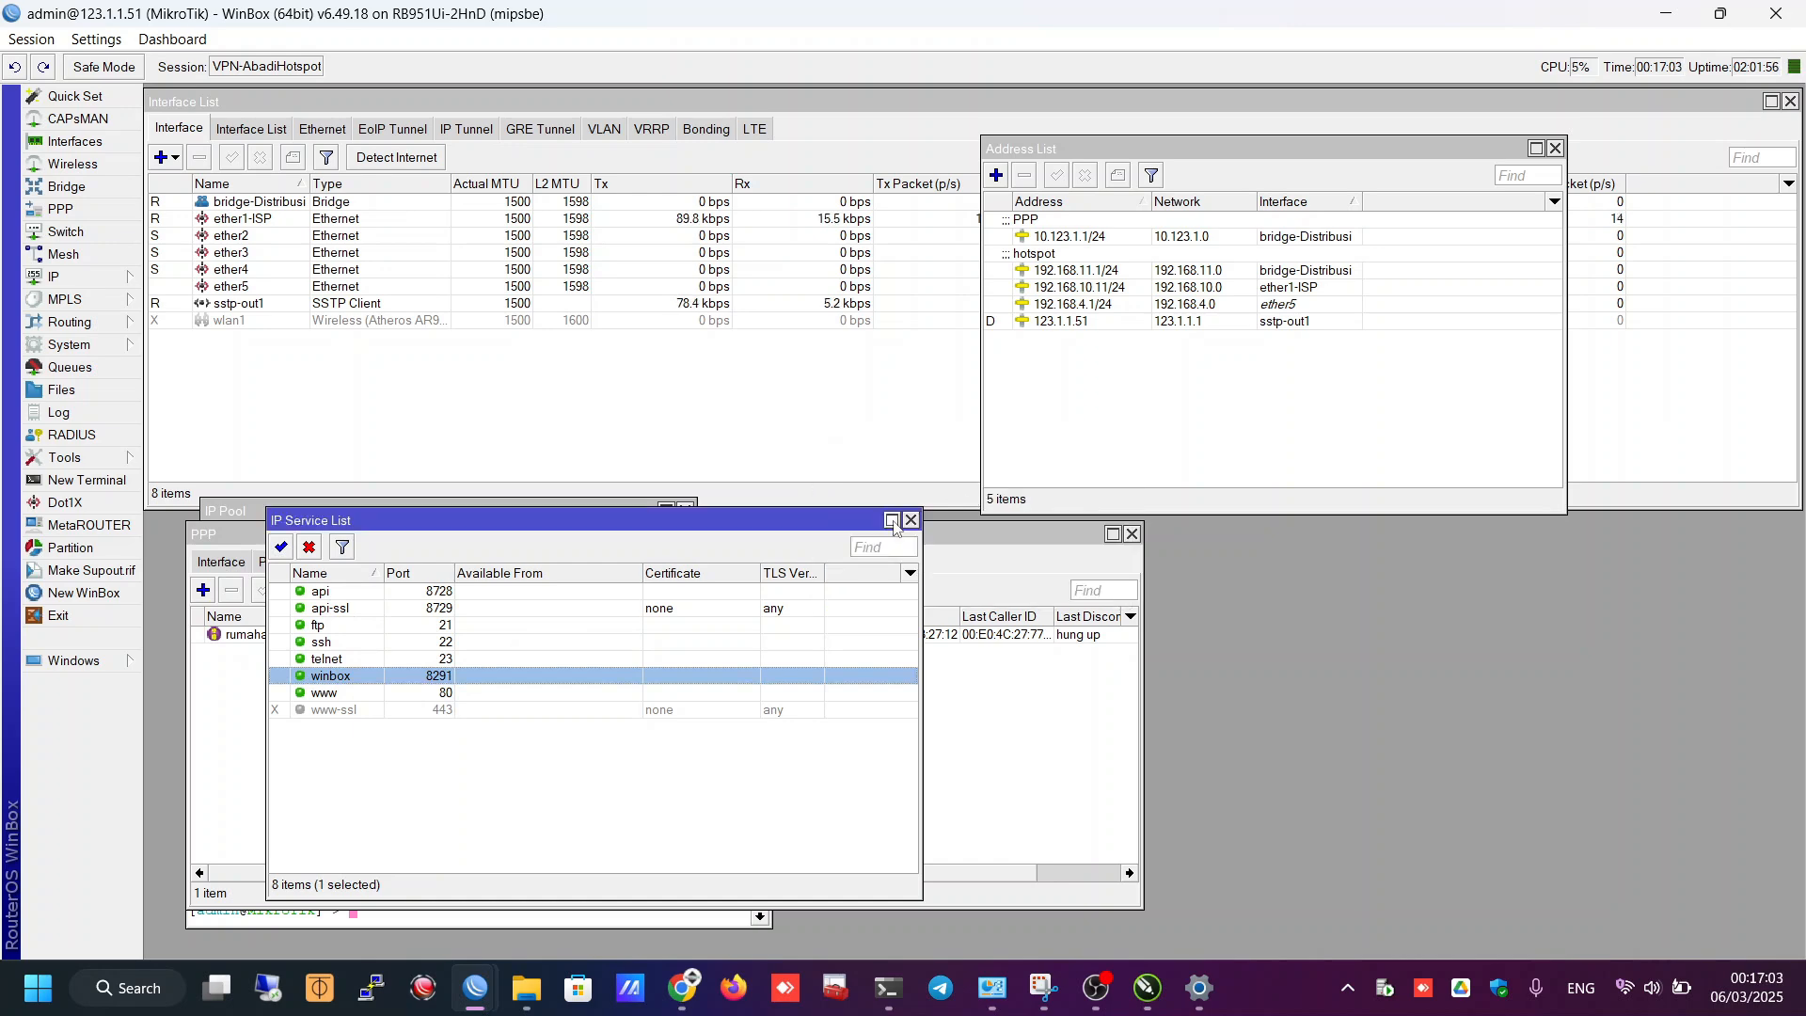
key(alt+Tab)
triple_click(1128, 386)
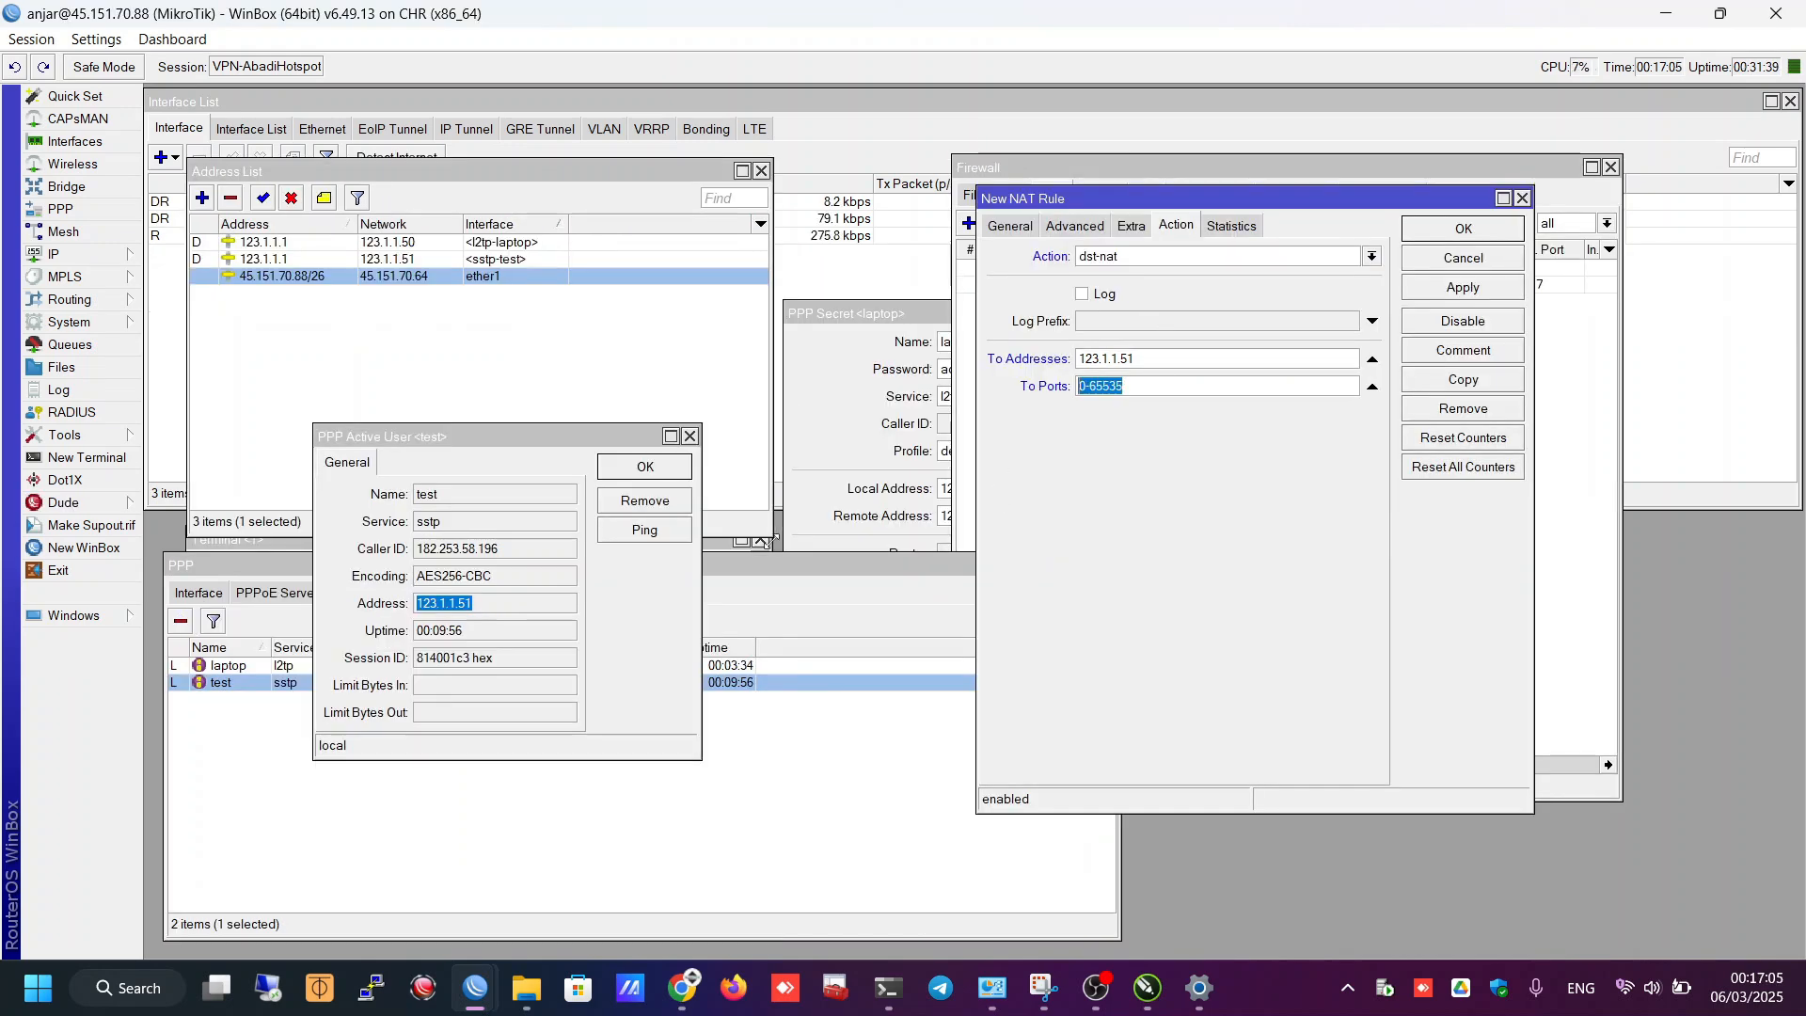
- Set To Ports to 8291 and apply the dst-nat rule
text(8291)
click(1458, 292)
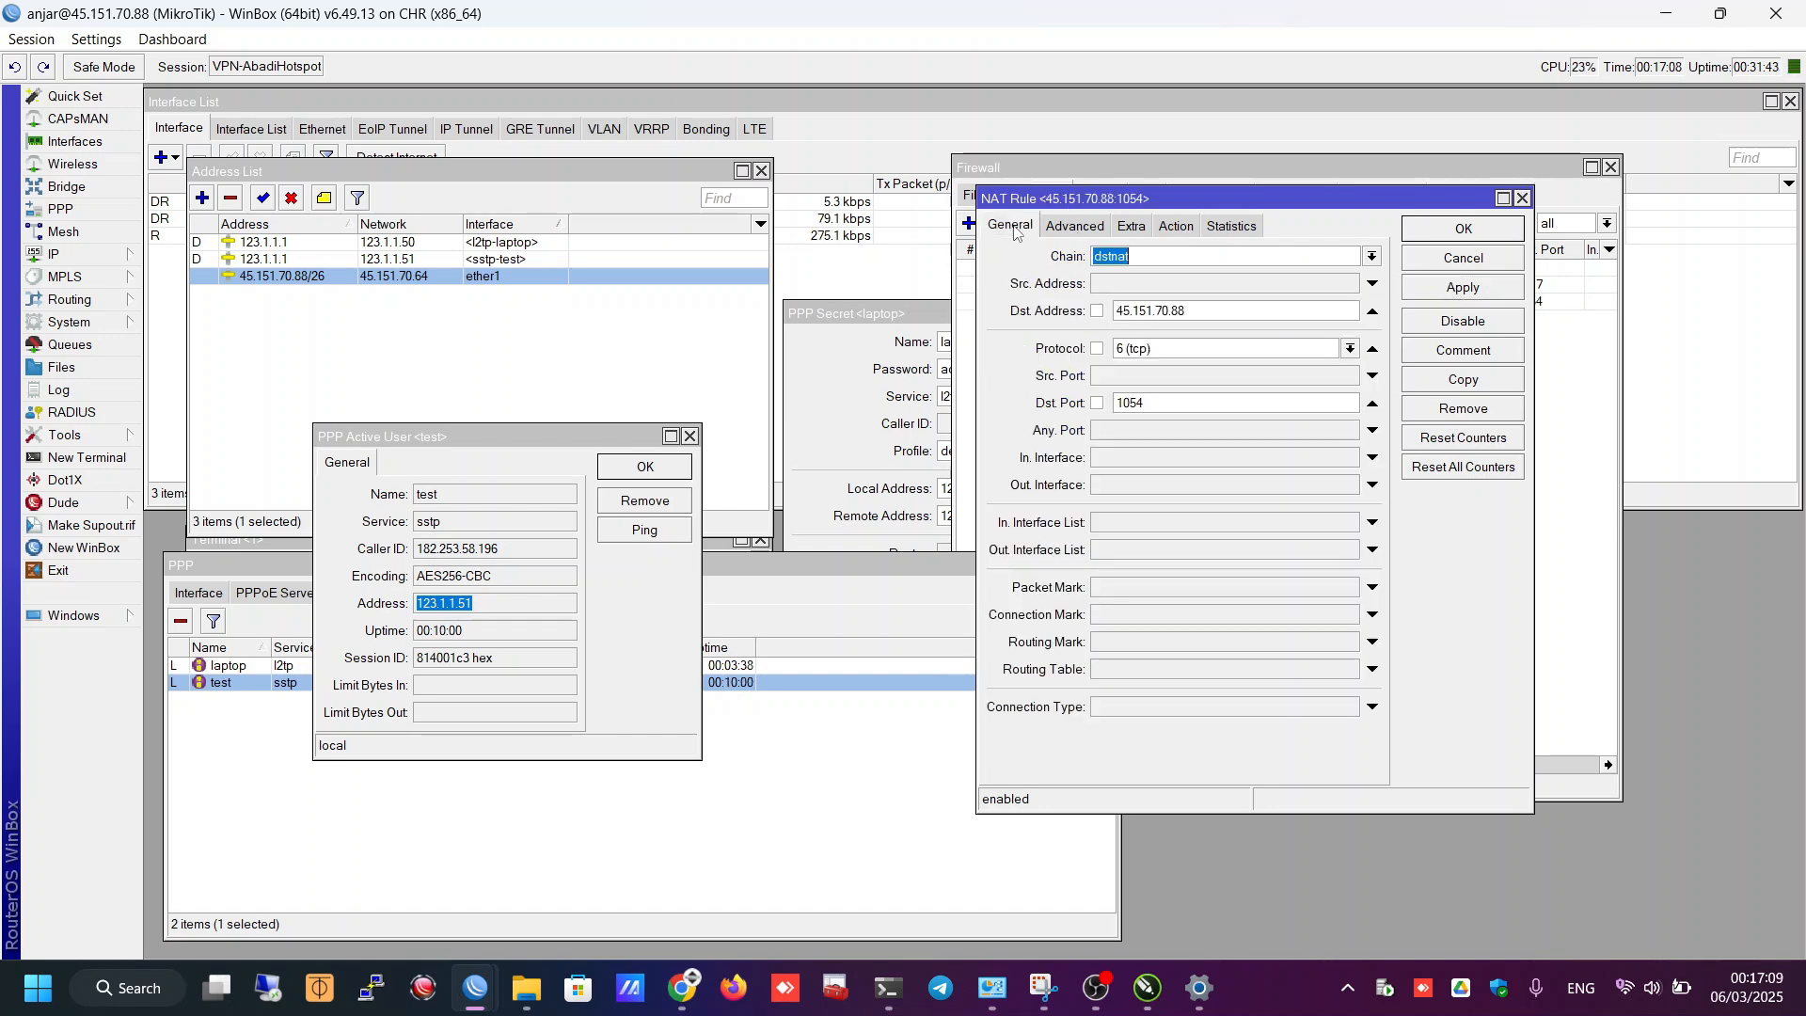
click(1010, 225)
click(1652, 988)
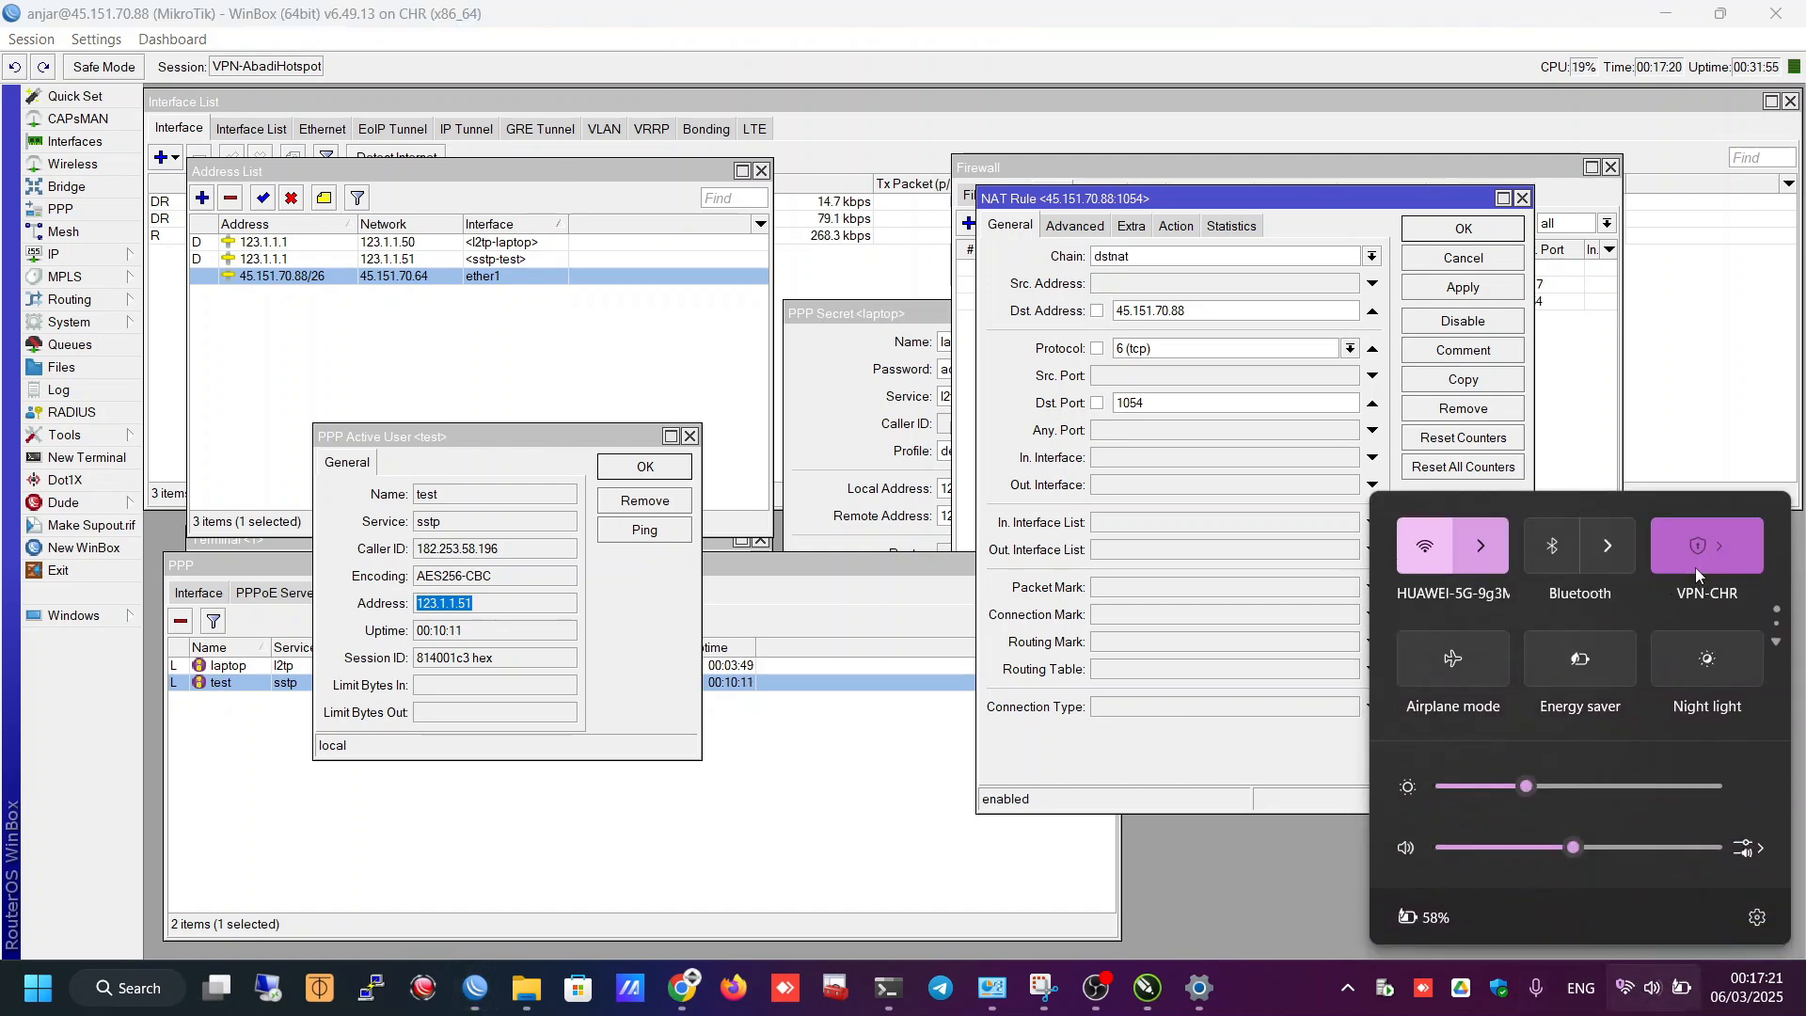
click(1694, 564)
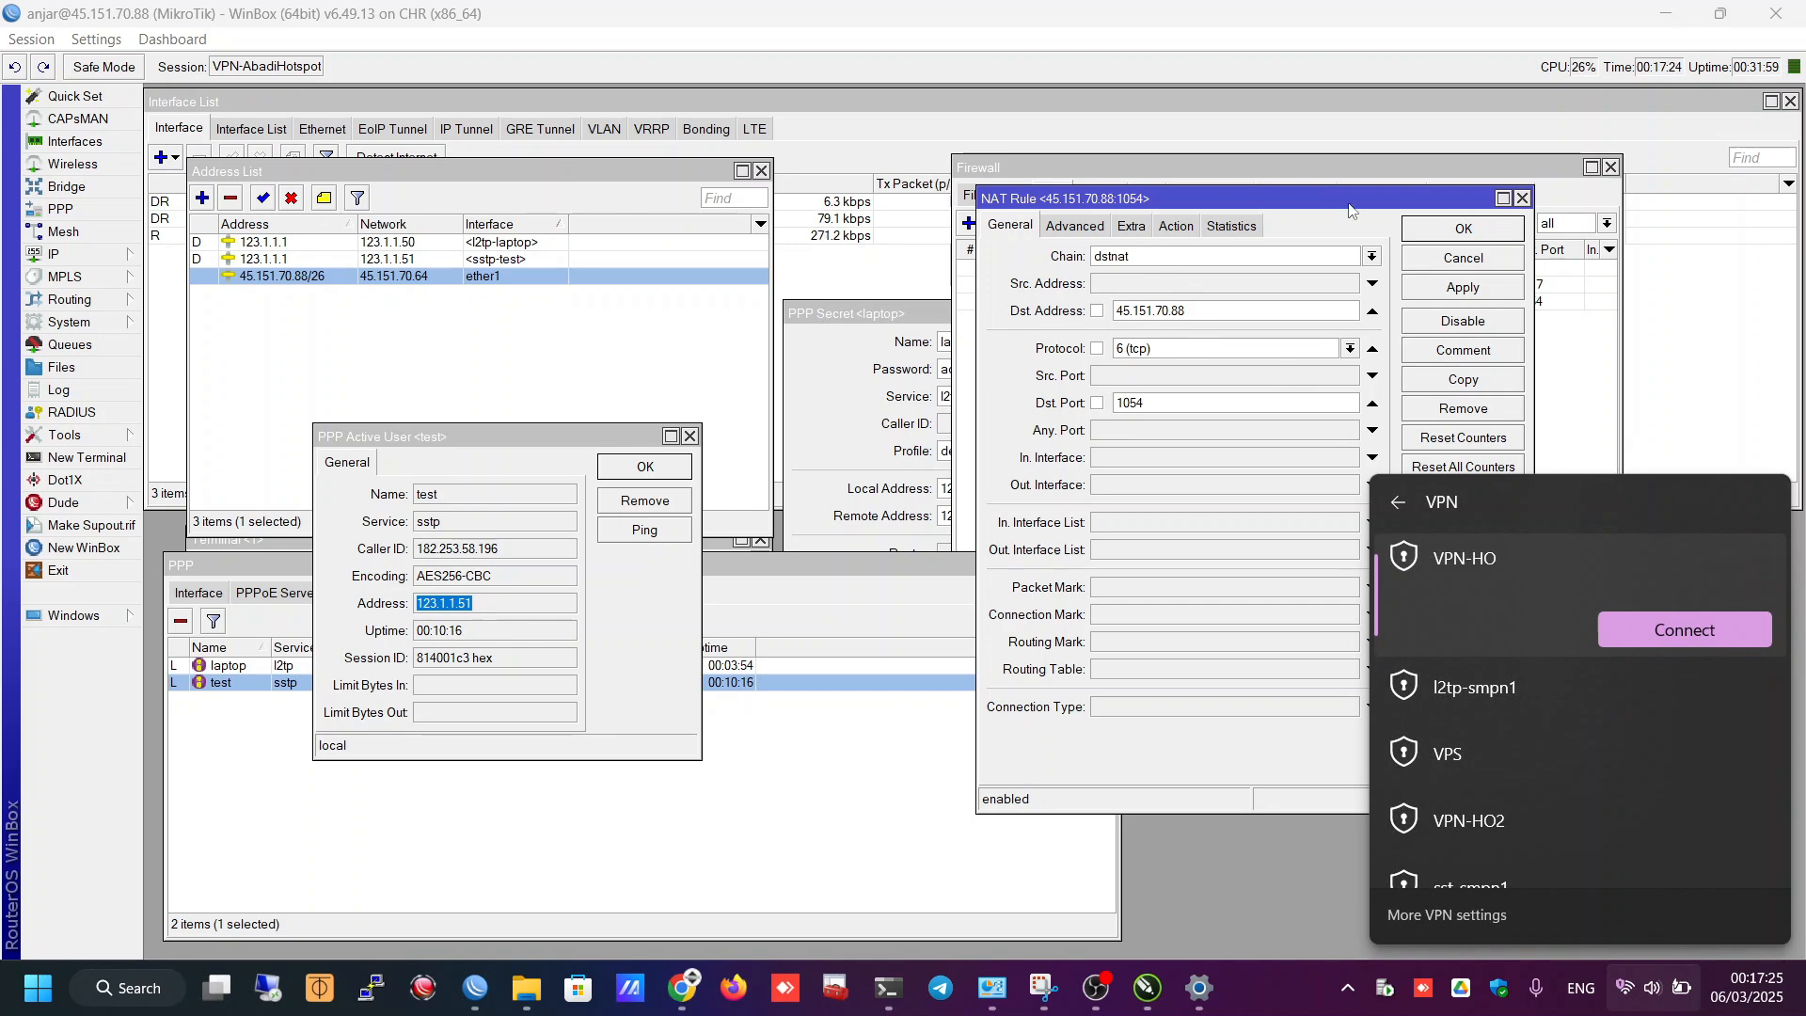
click(817, 455)
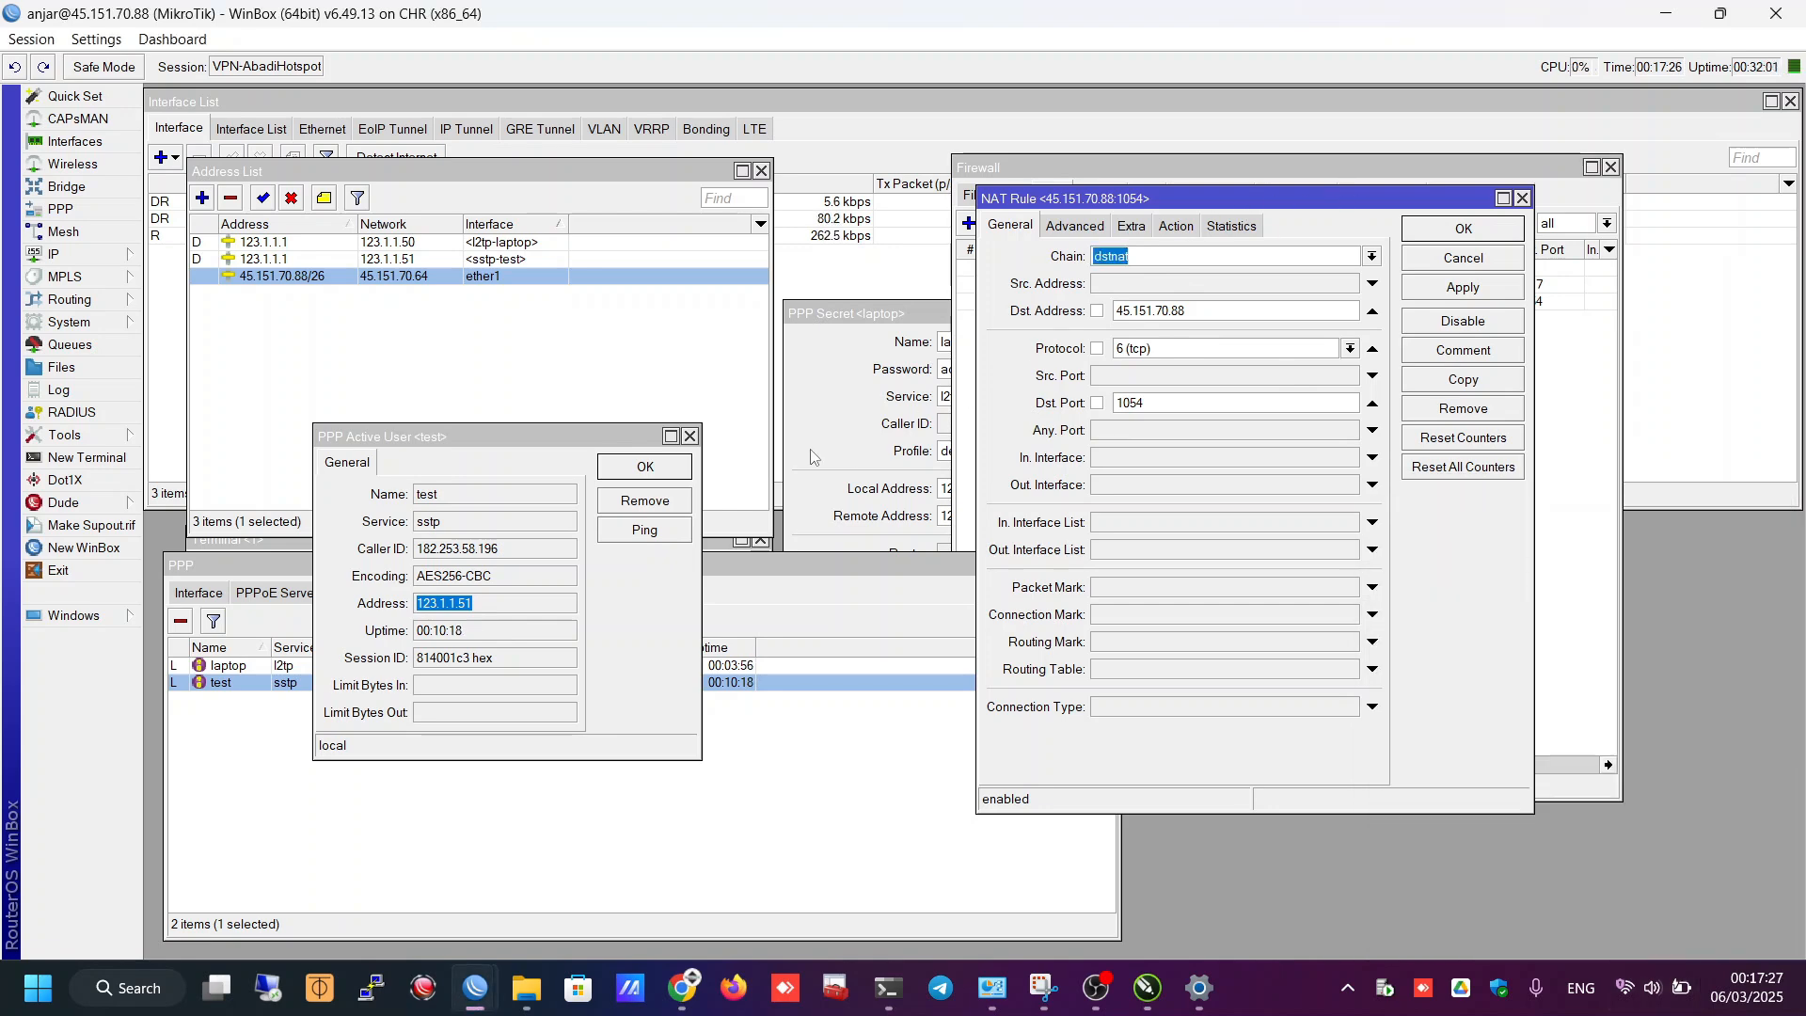
- Compose the address 45.151.70.88:1064 in the Windows Run box
key(super+r)
drag(177, 708, 513, 197)
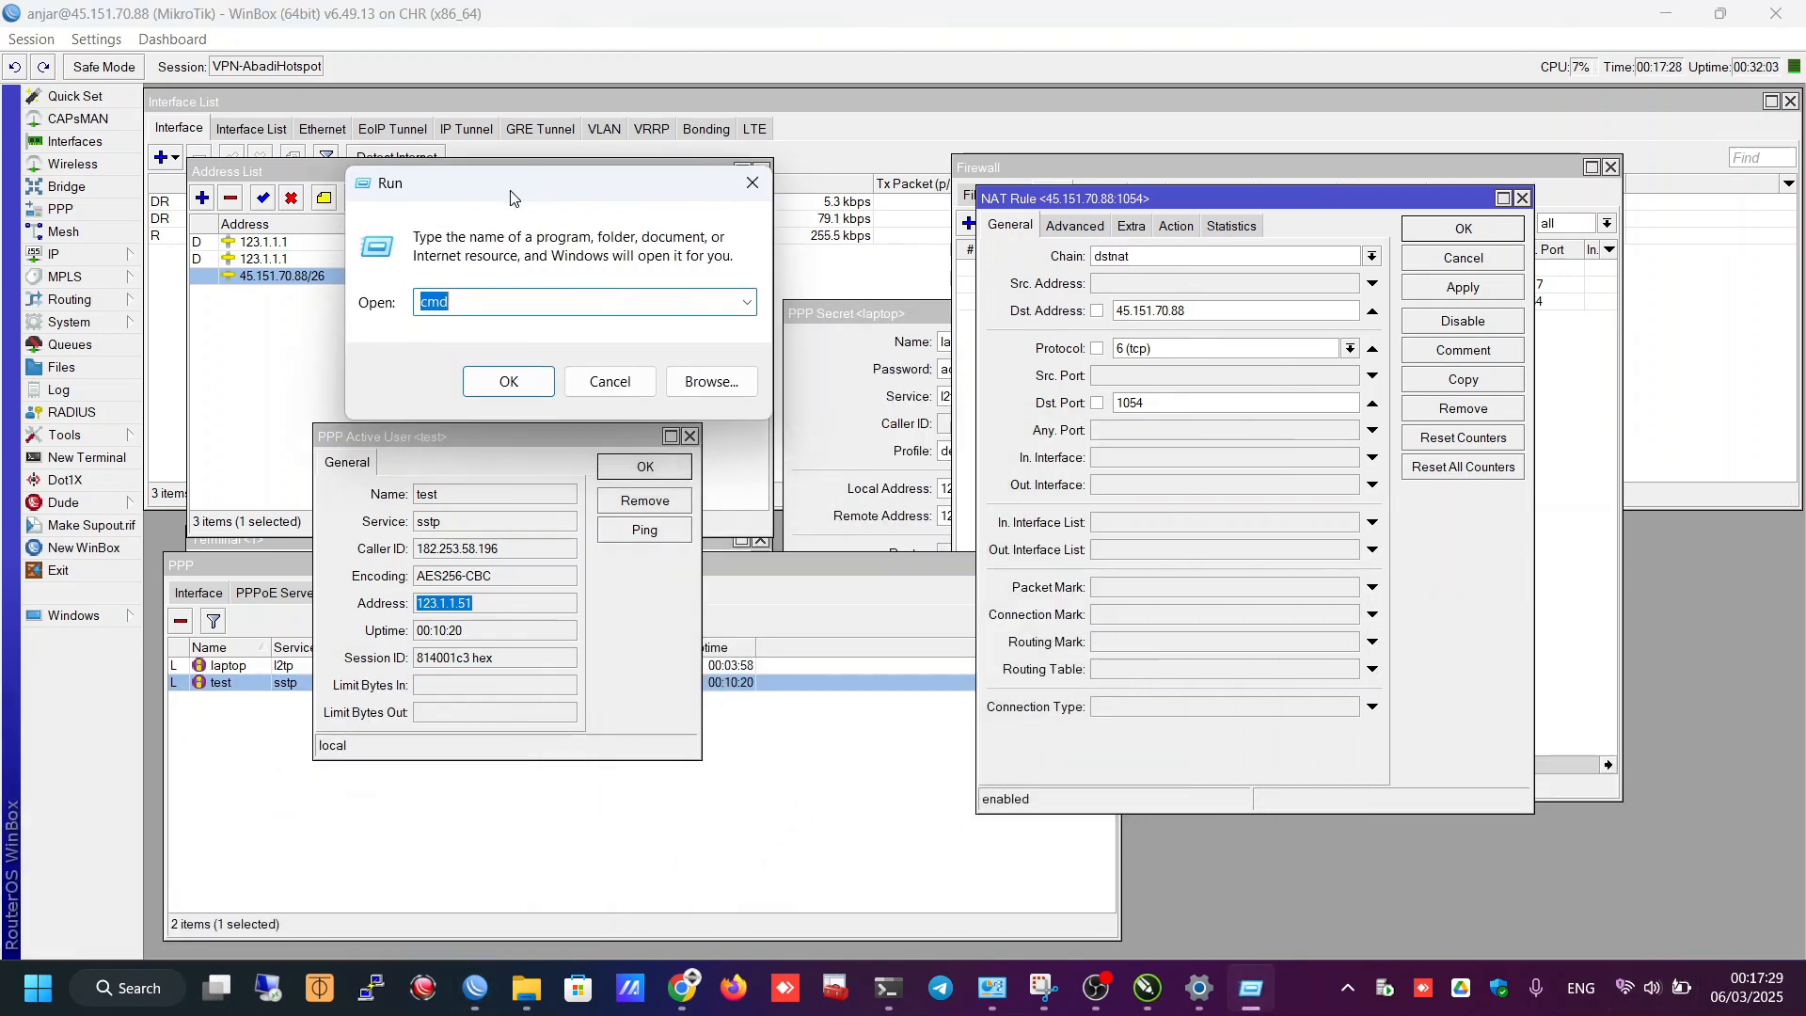
click(1245, 313)
key(ctrl+c)
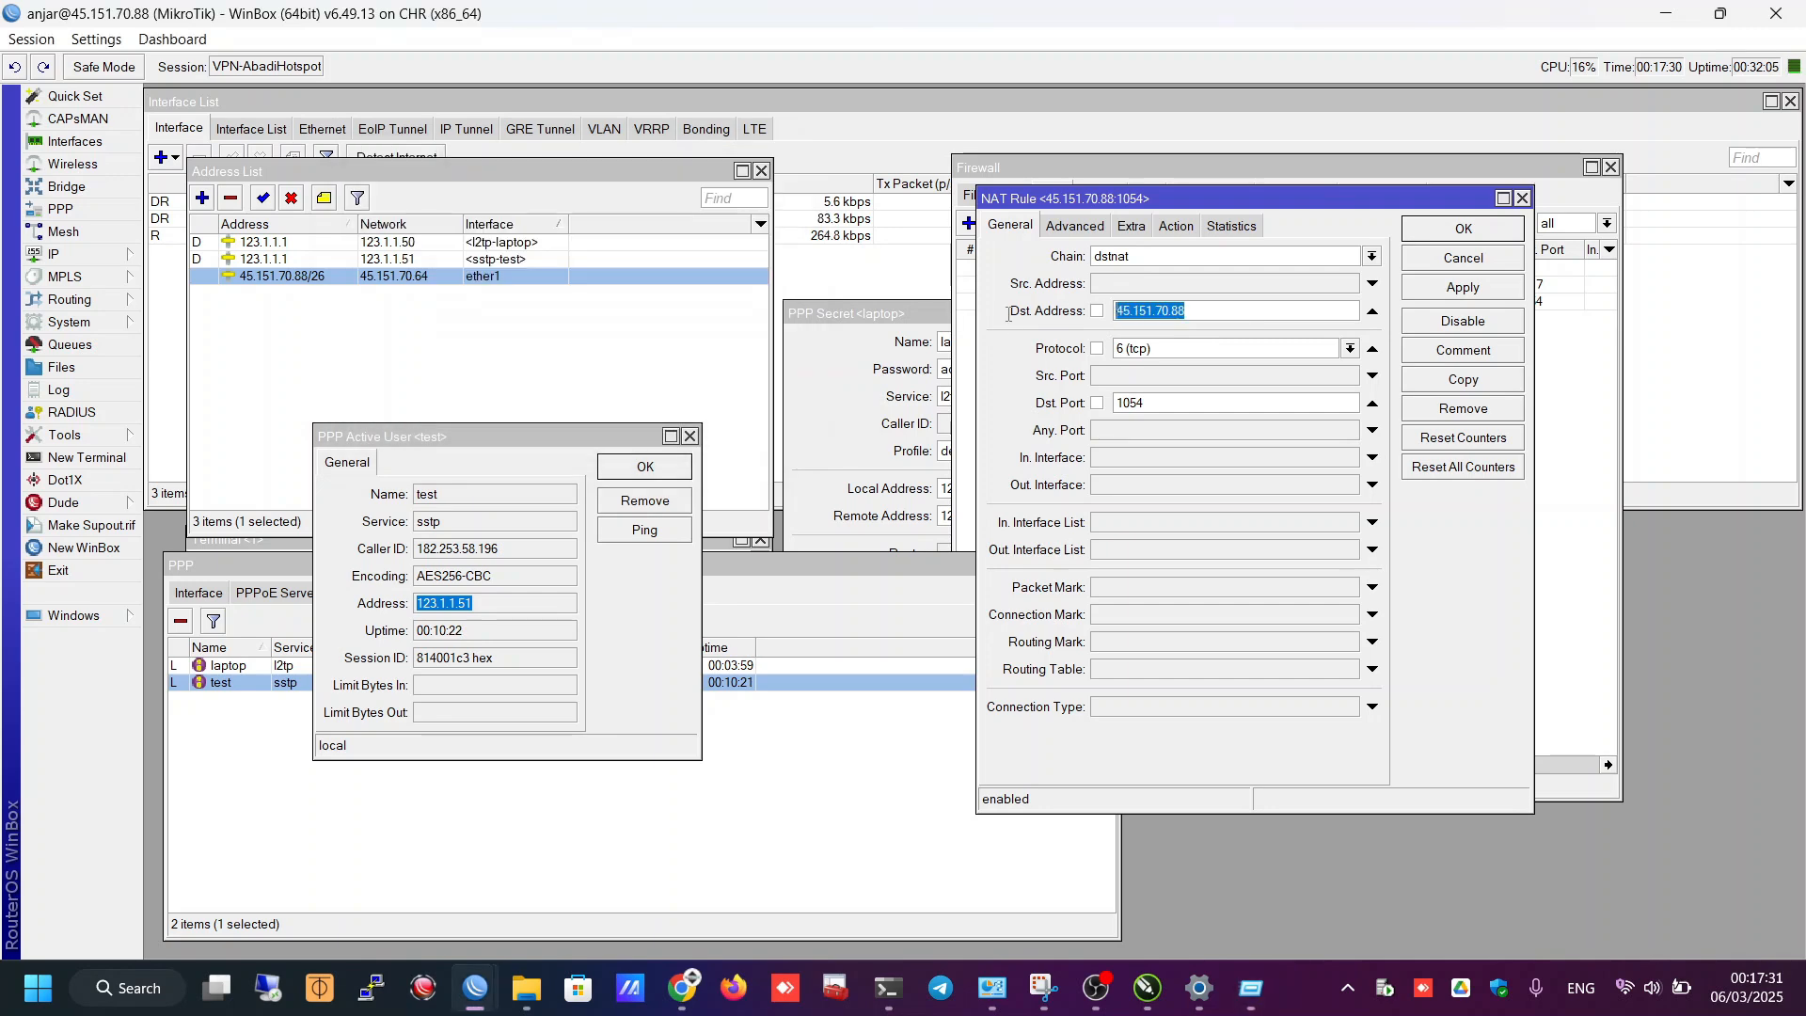
key(alt+Tab)
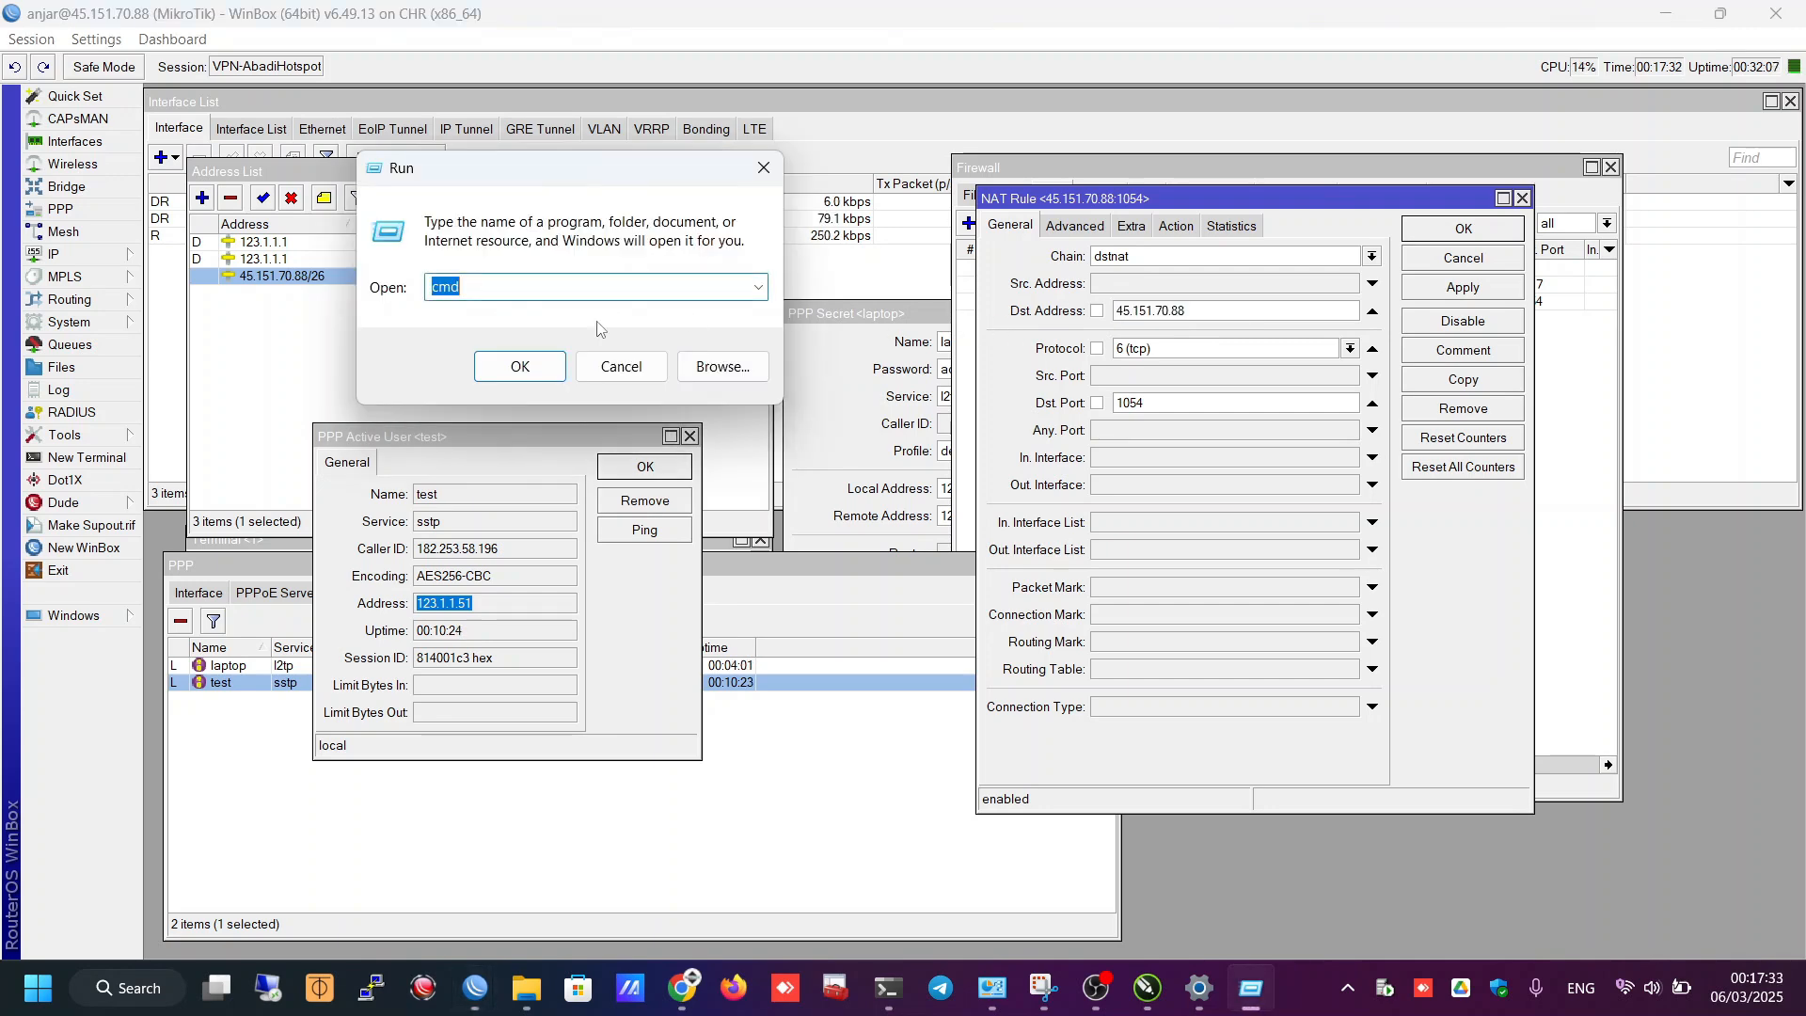
key(ctrl+v)
text(:1064)
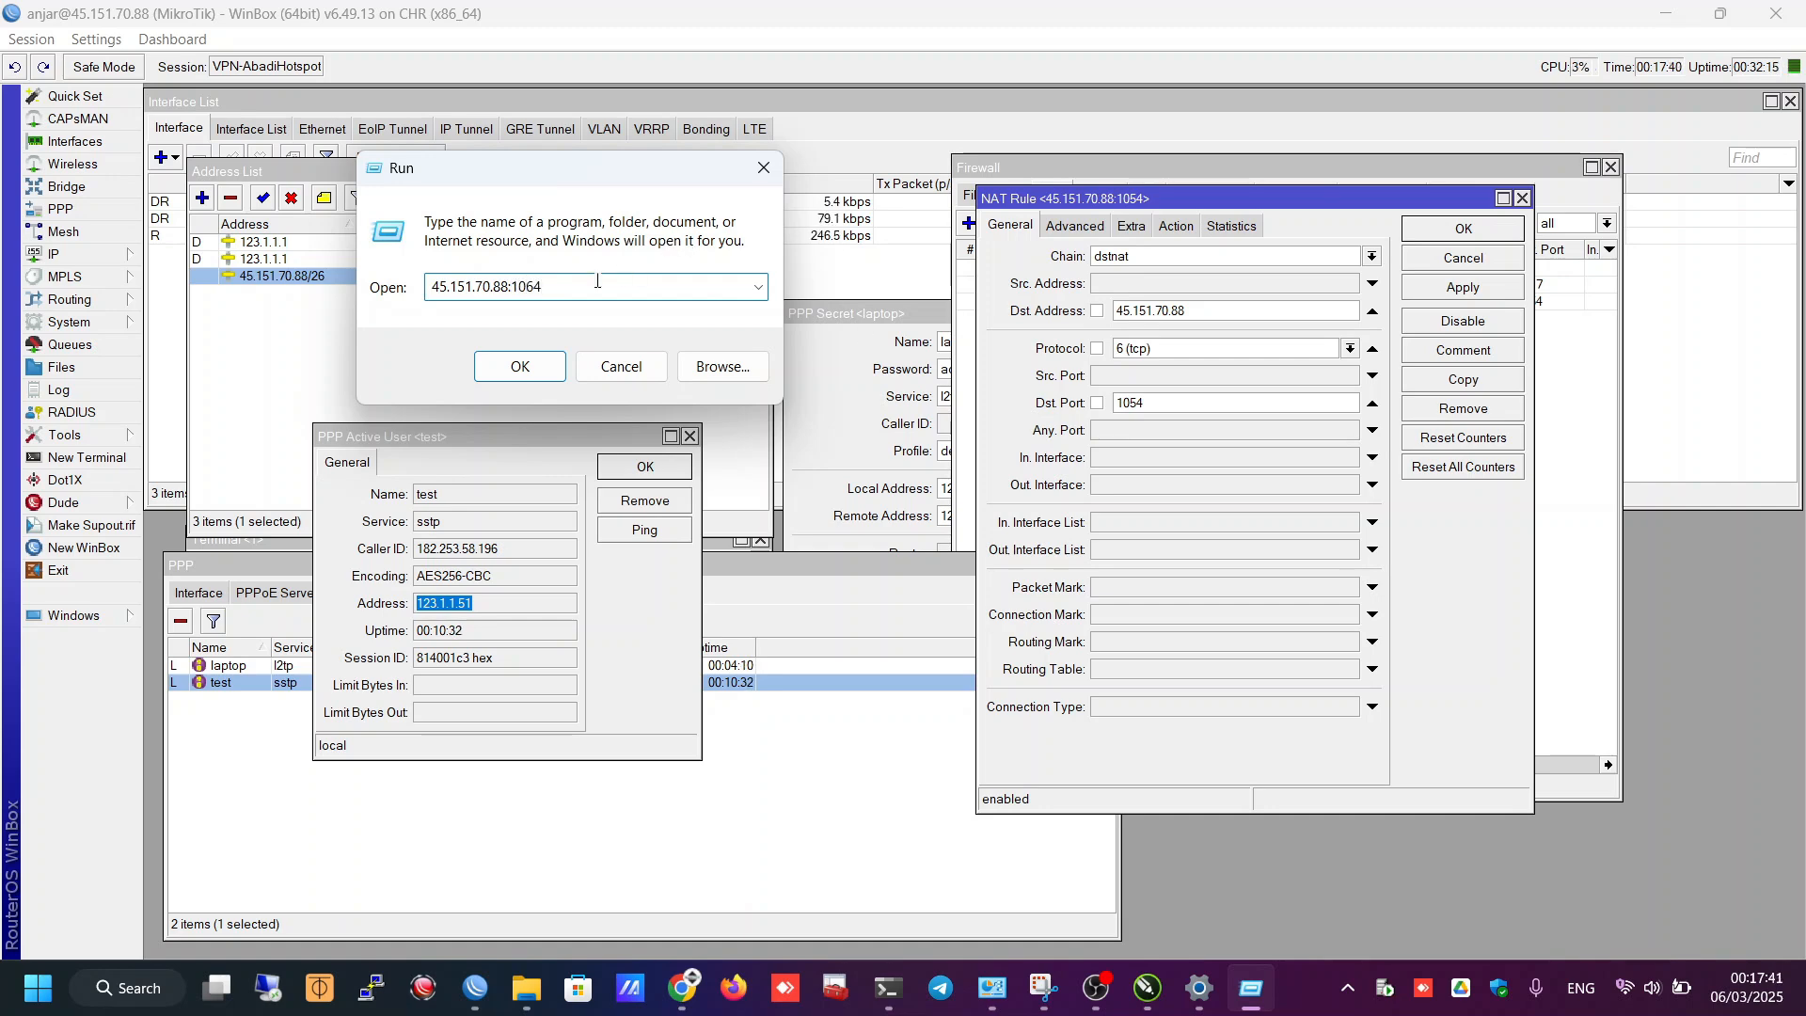
key(ctrl+a)
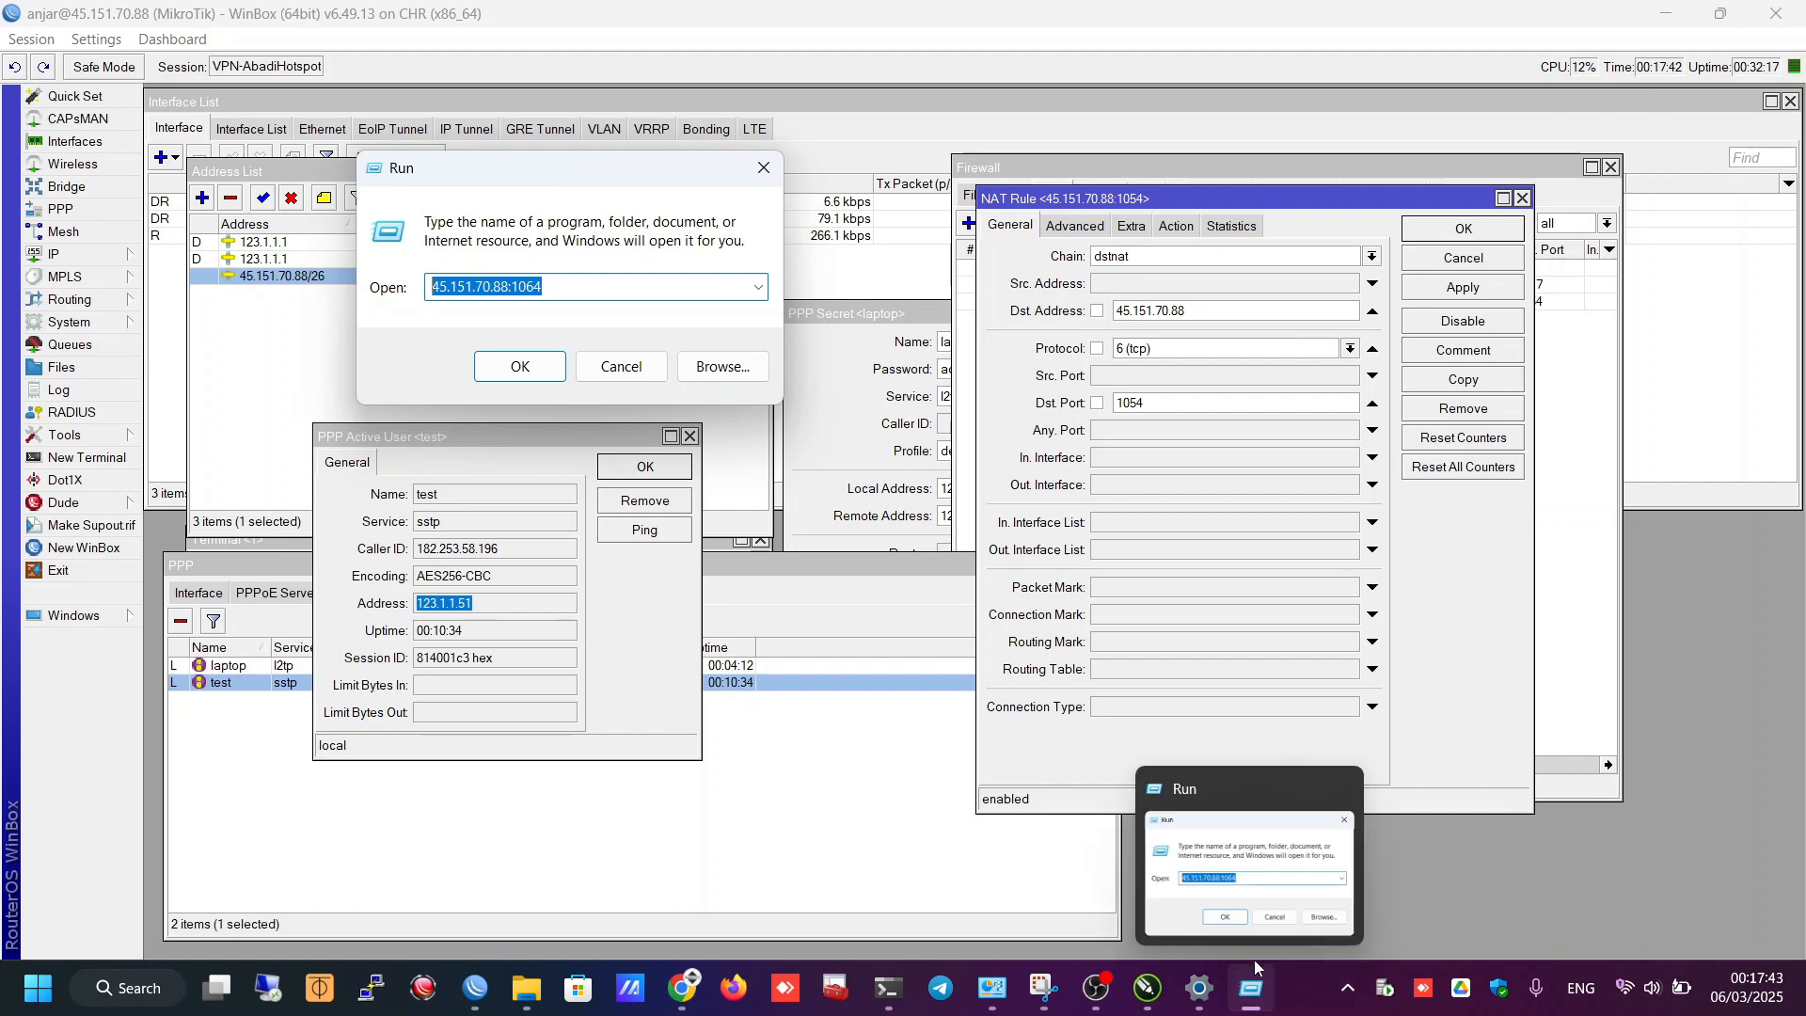
- Disconnect this PC's VPN-CHR connection from Quick Settings
click(1653, 988)
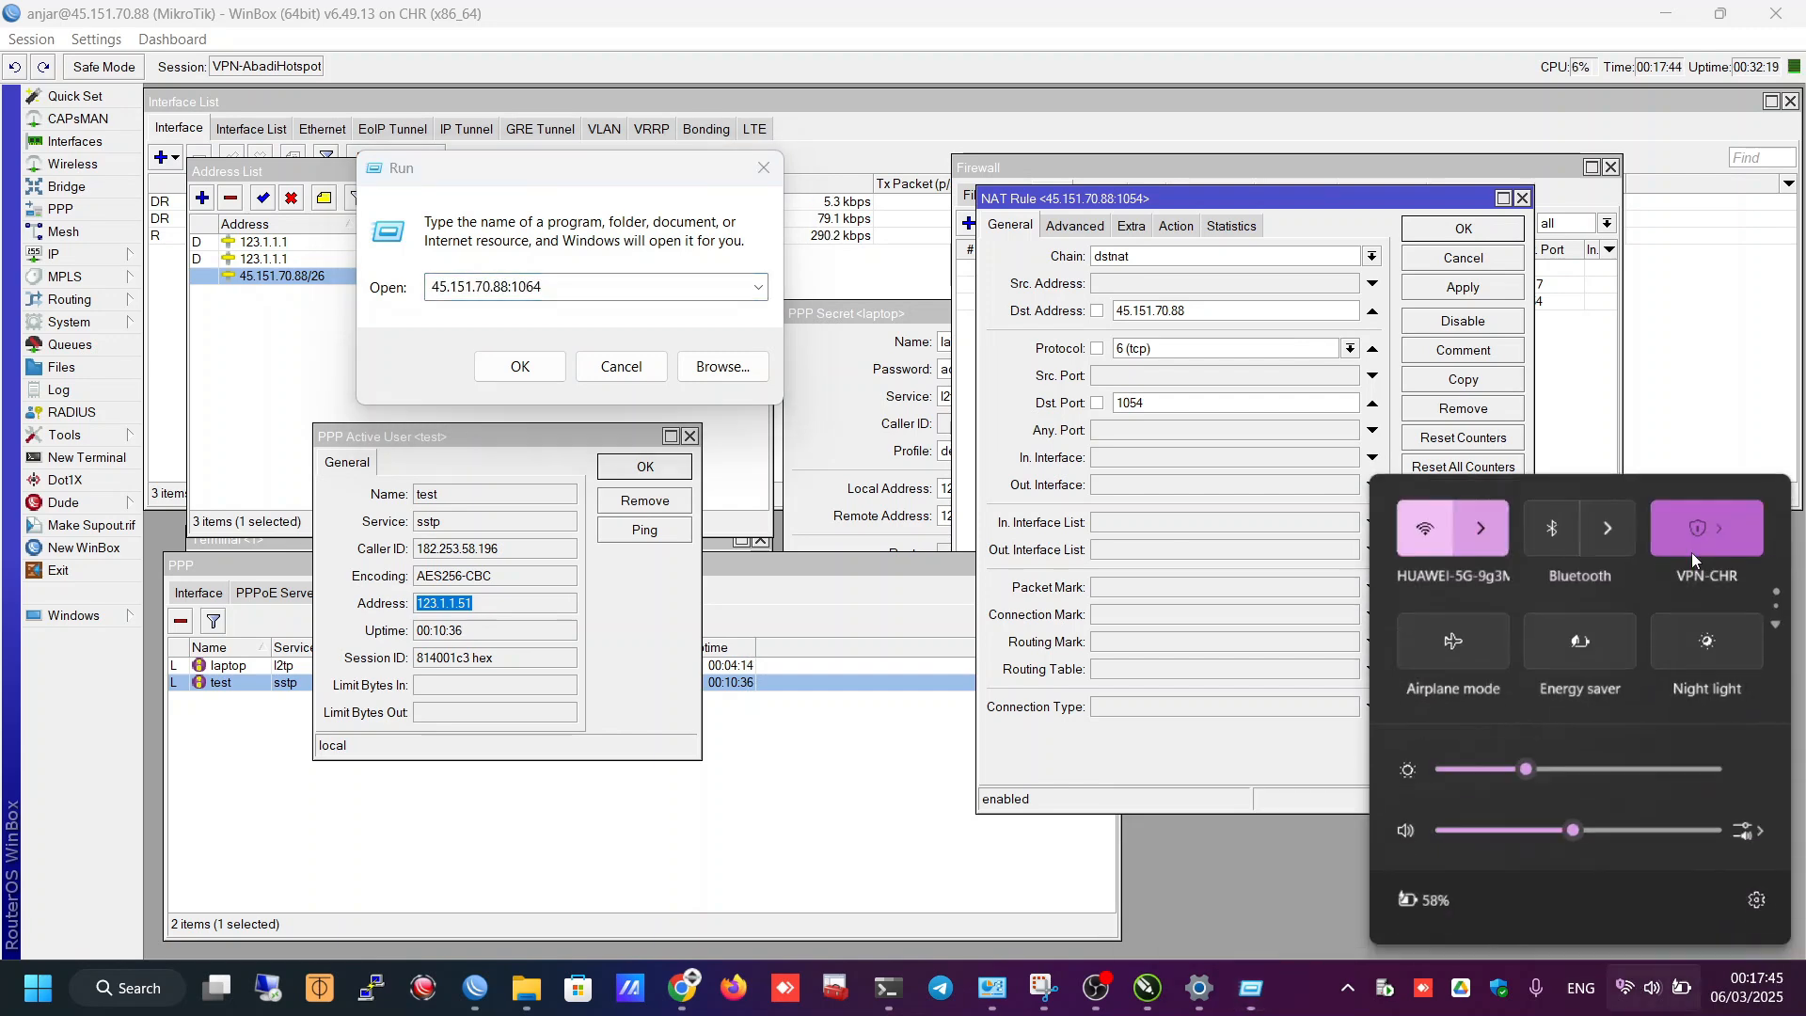
click(1693, 567)
scroll(1555, 758, down, 3)
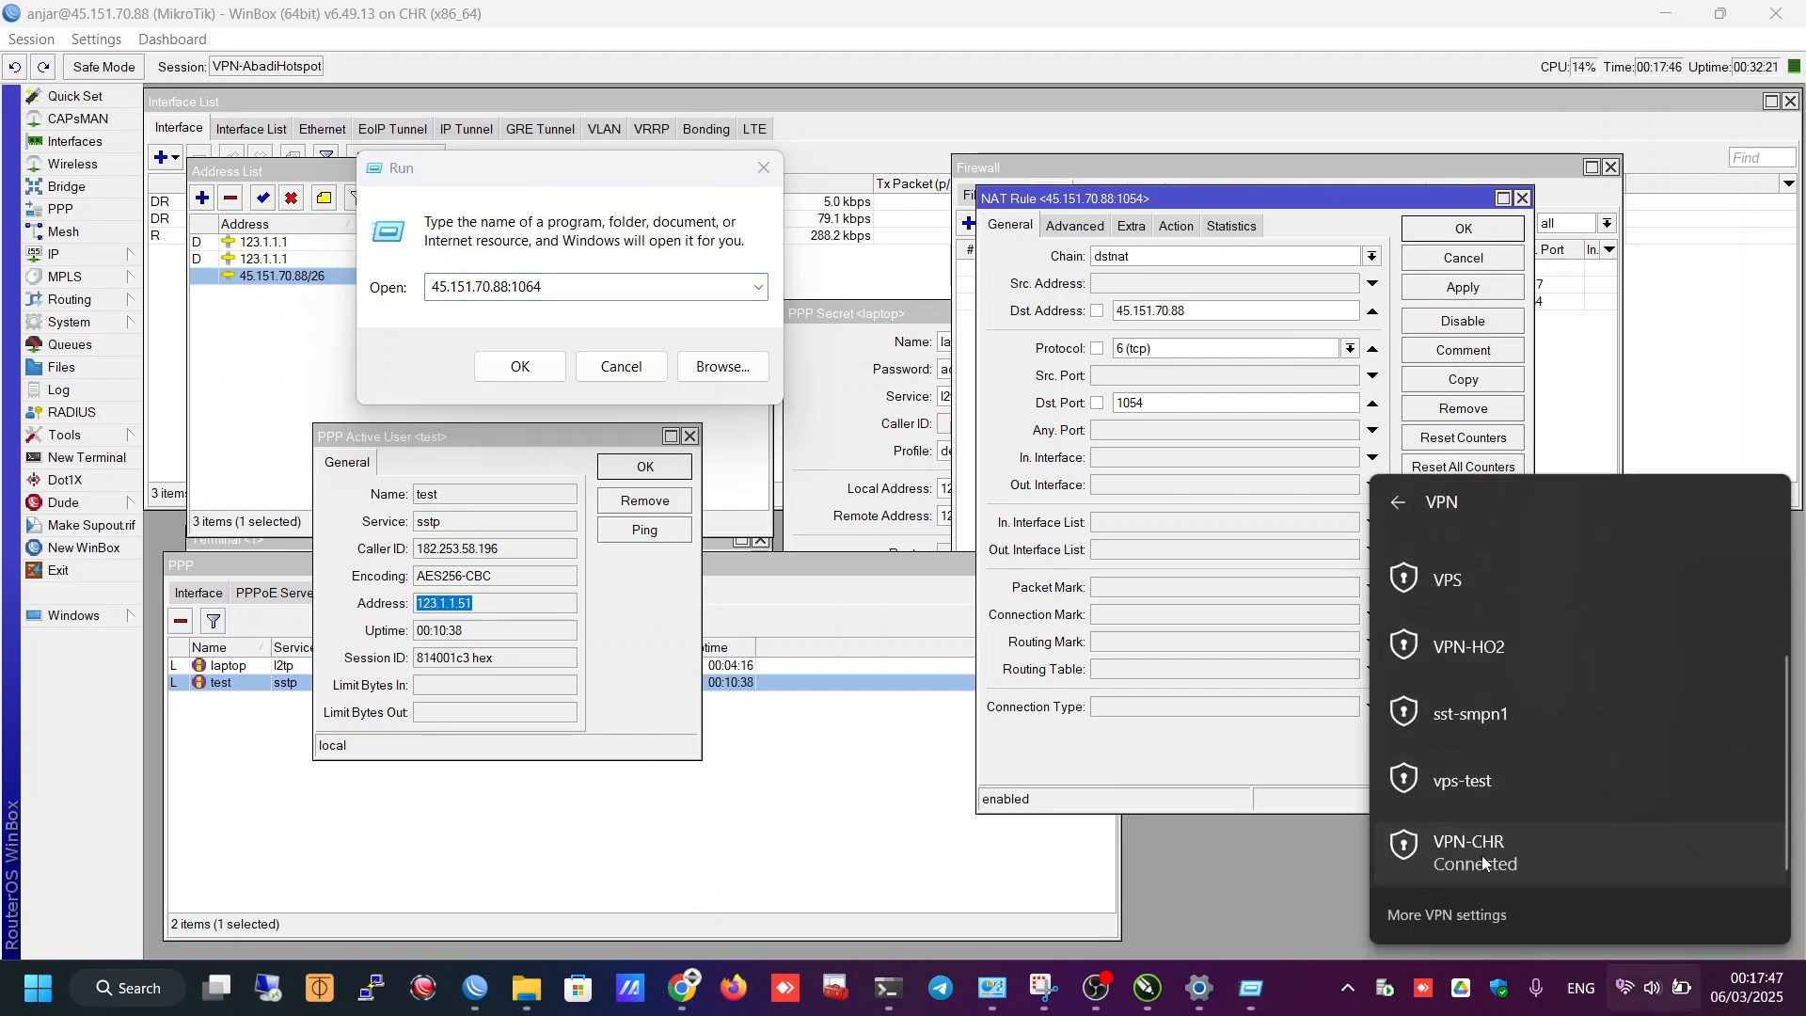
click(1589, 848)
click(1674, 855)
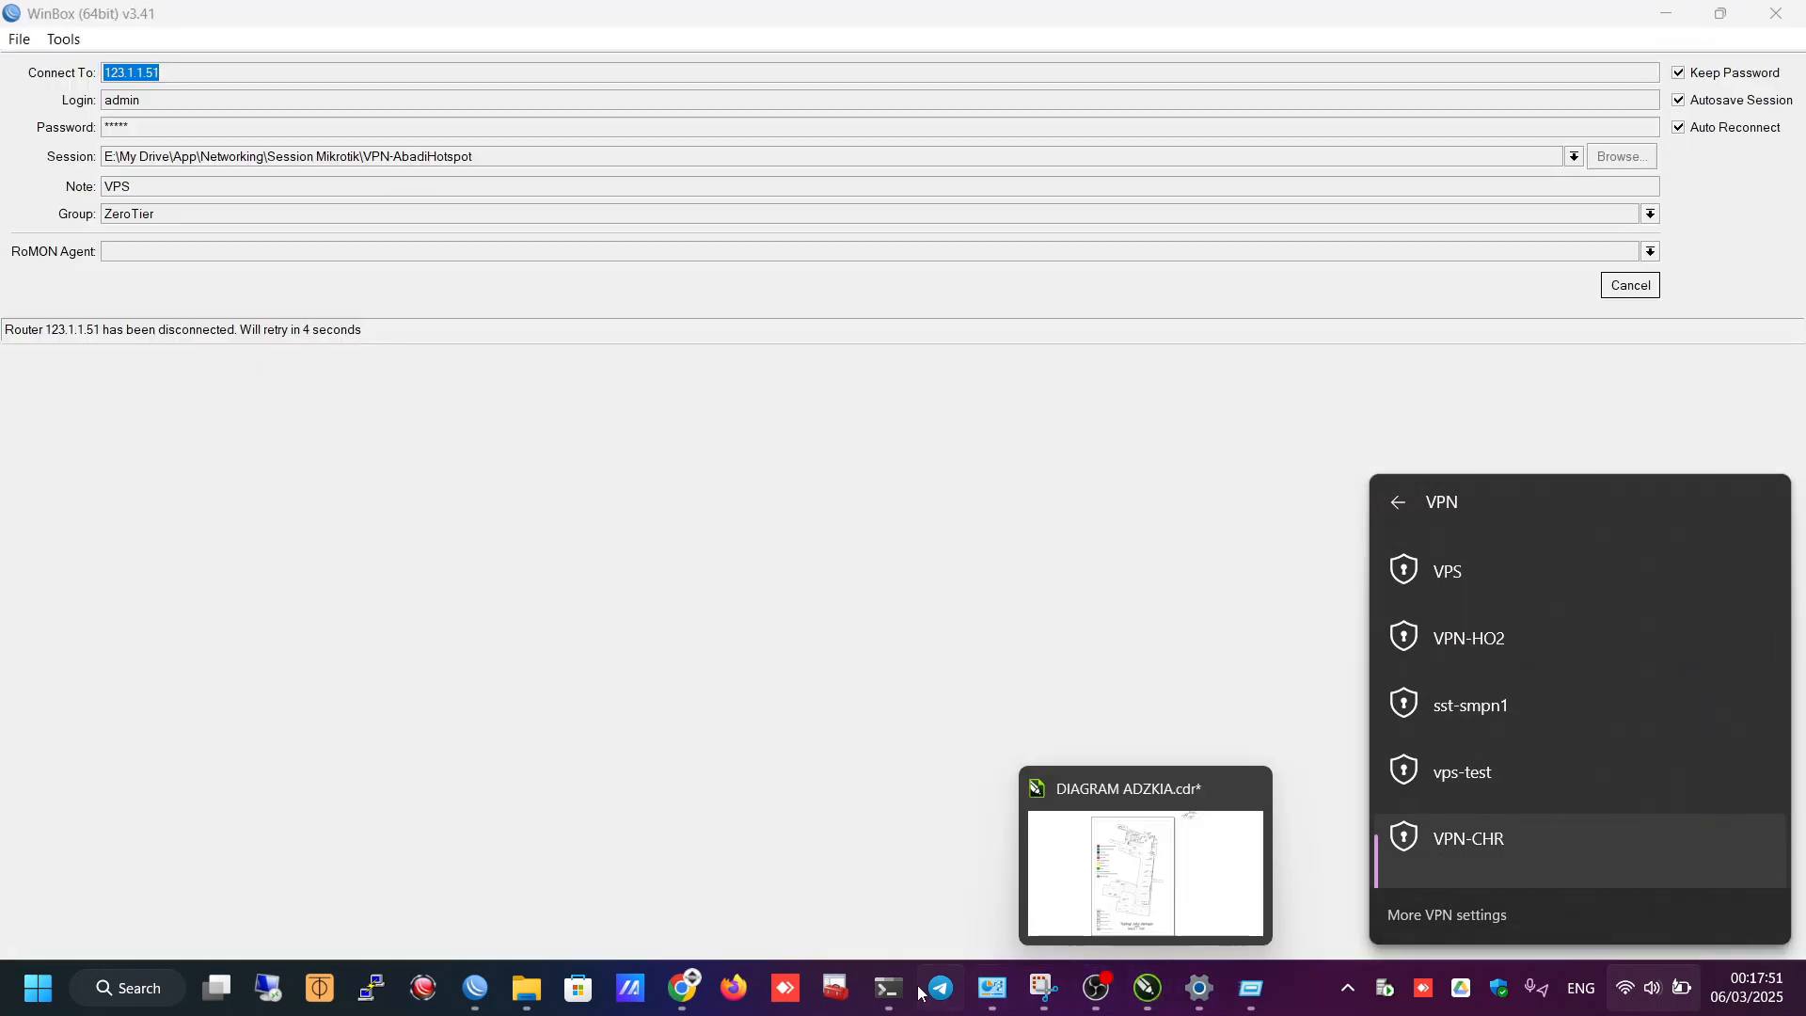
- Cancel the reconnect, enter 45.151.70.88:1064 as the WinBox login address, and connect
mouse_move(912, 994)
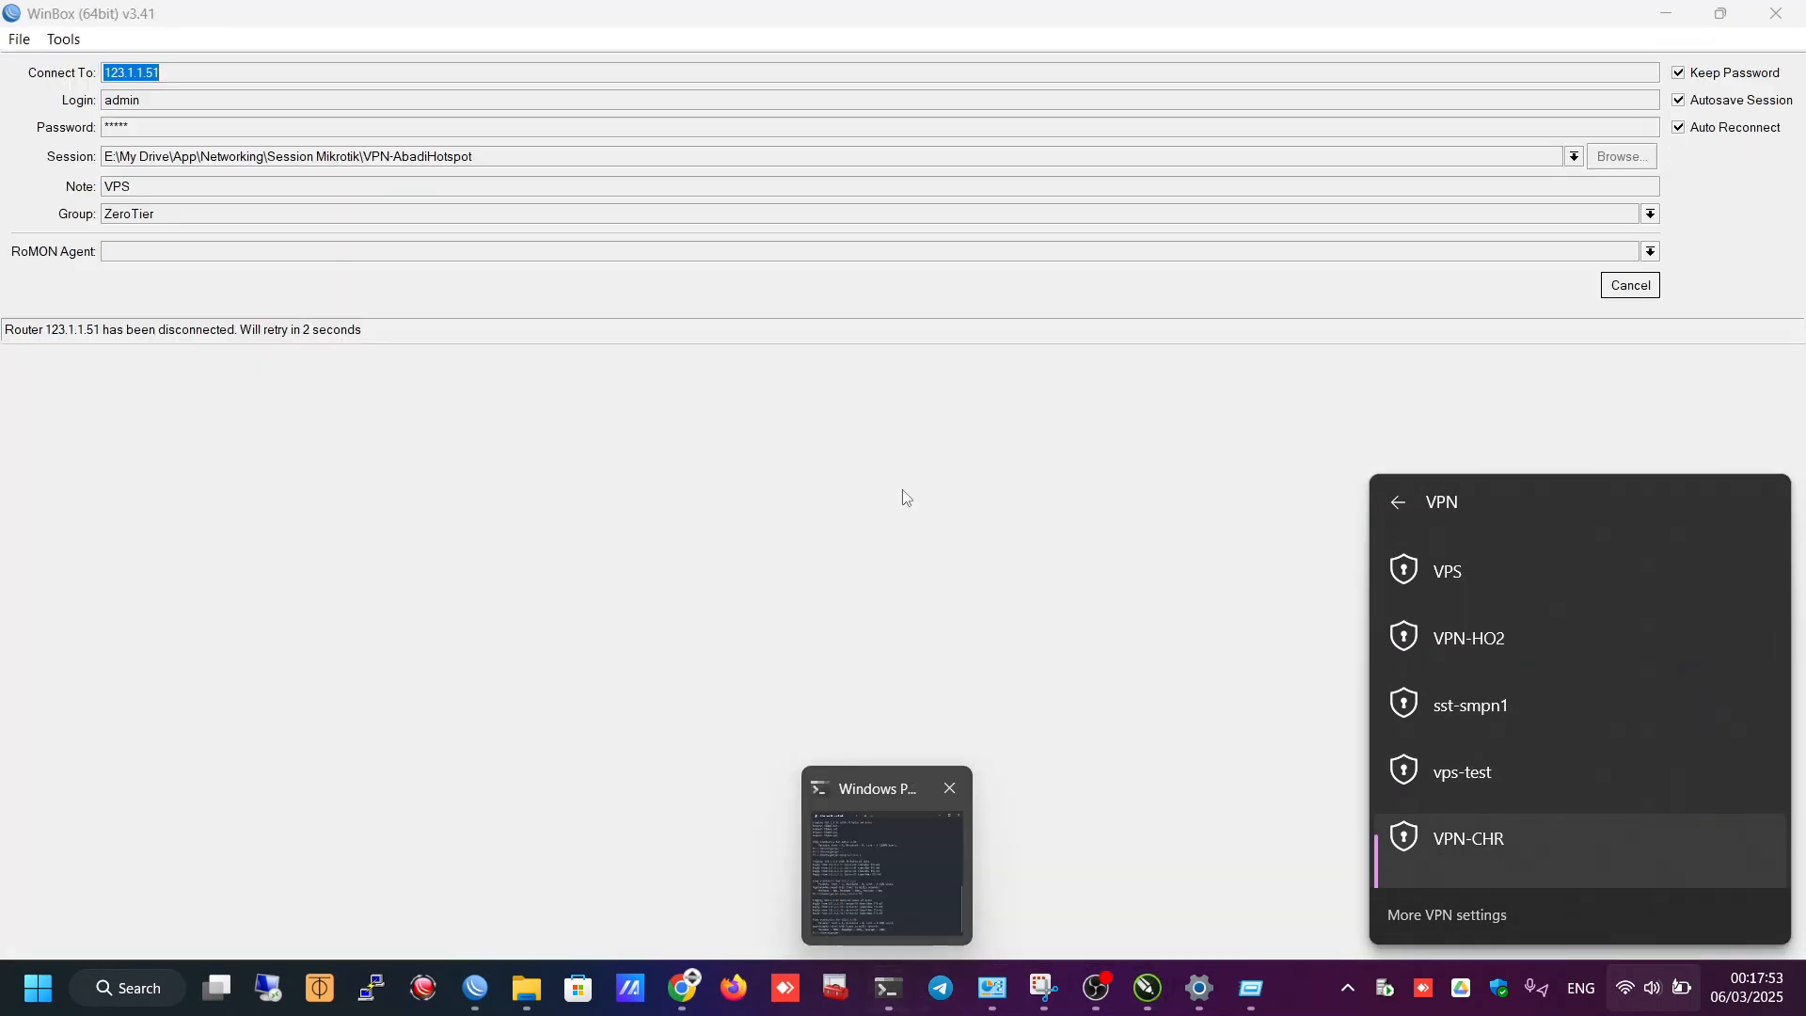
click(1630, 285)
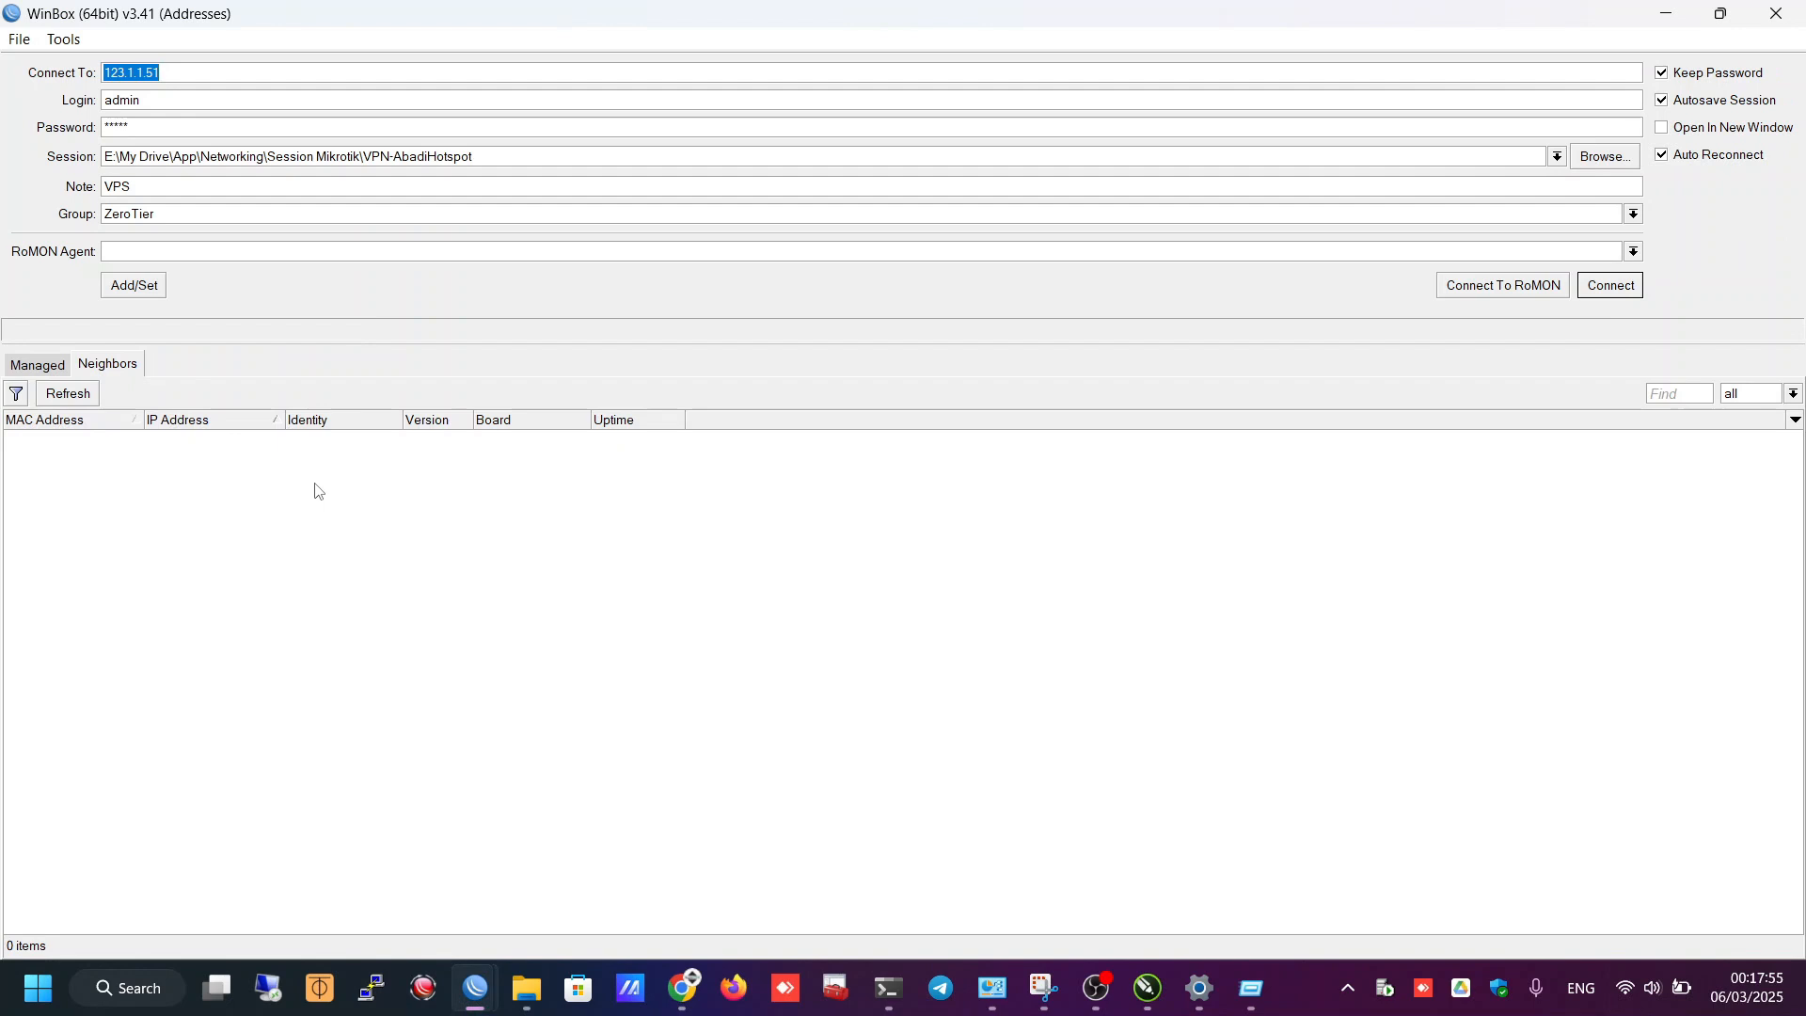
click(217, 71)
click(1251, 988)
key(ctrl+c)
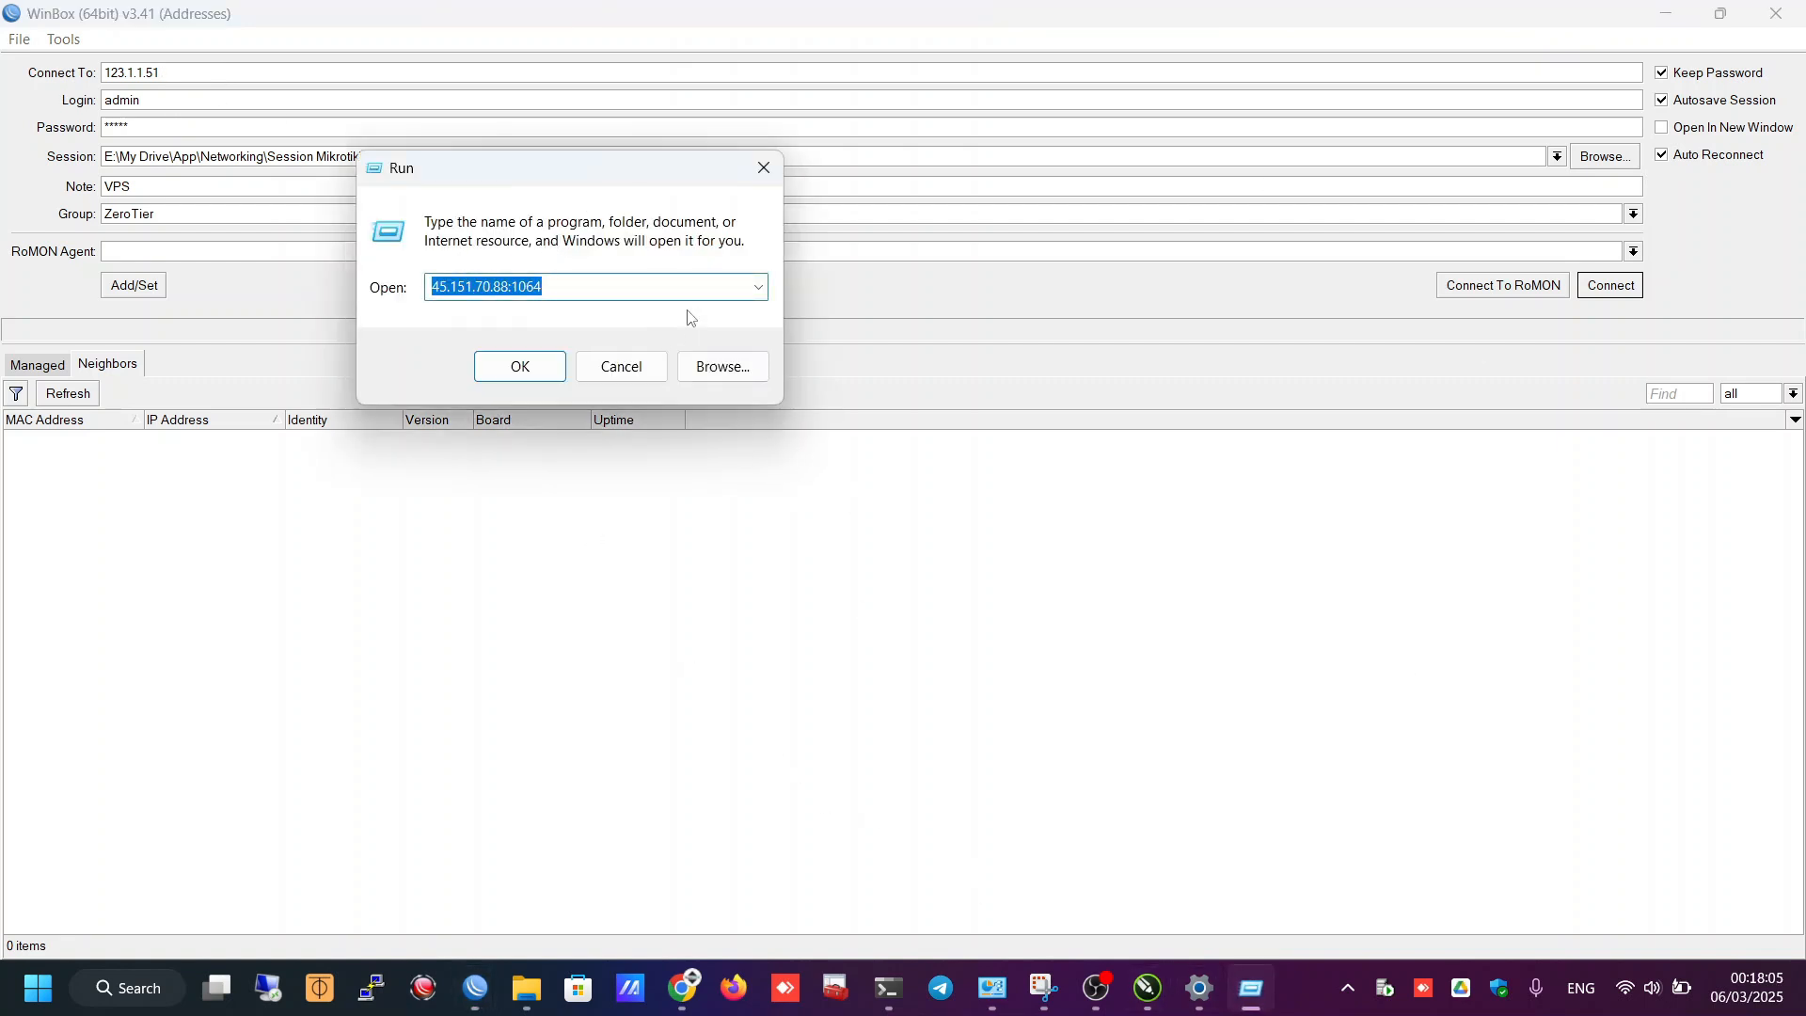
key(Escape)
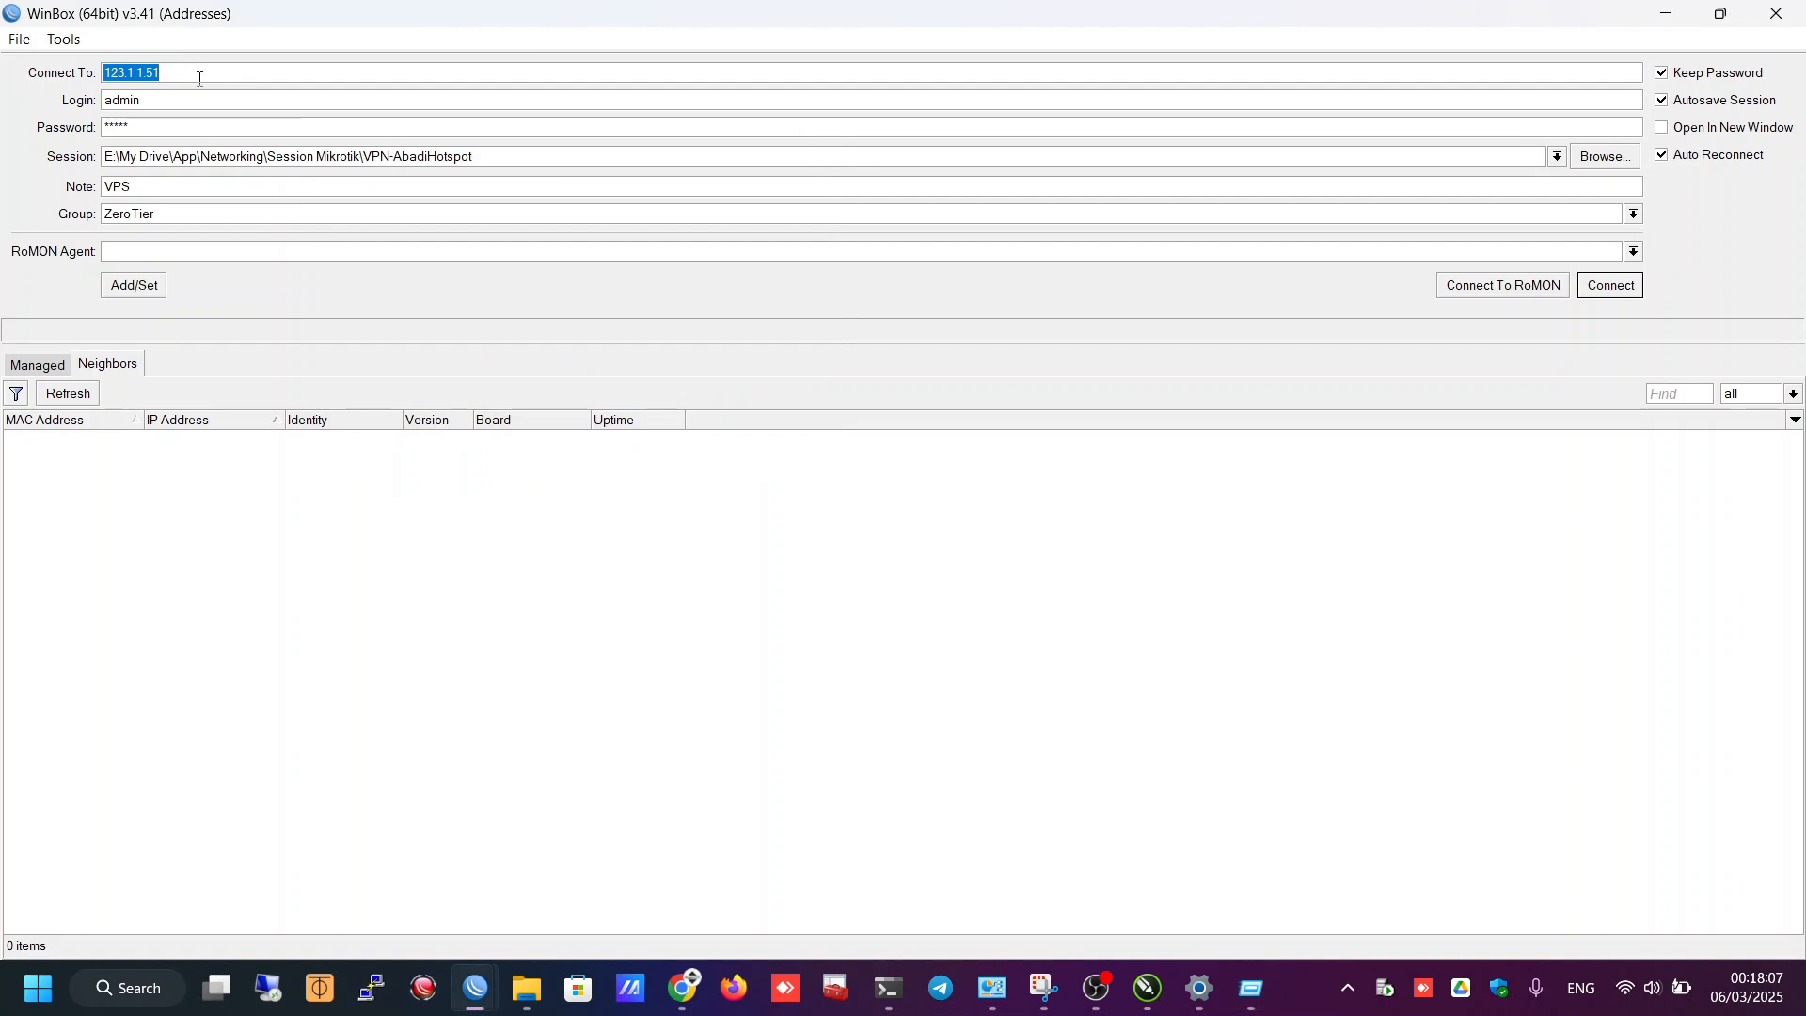
key(ctrl+v)
drag(172, 74, 49, 72)
drag(175, 74, 282, 73)
click(227, 74)
click(1592, 293)
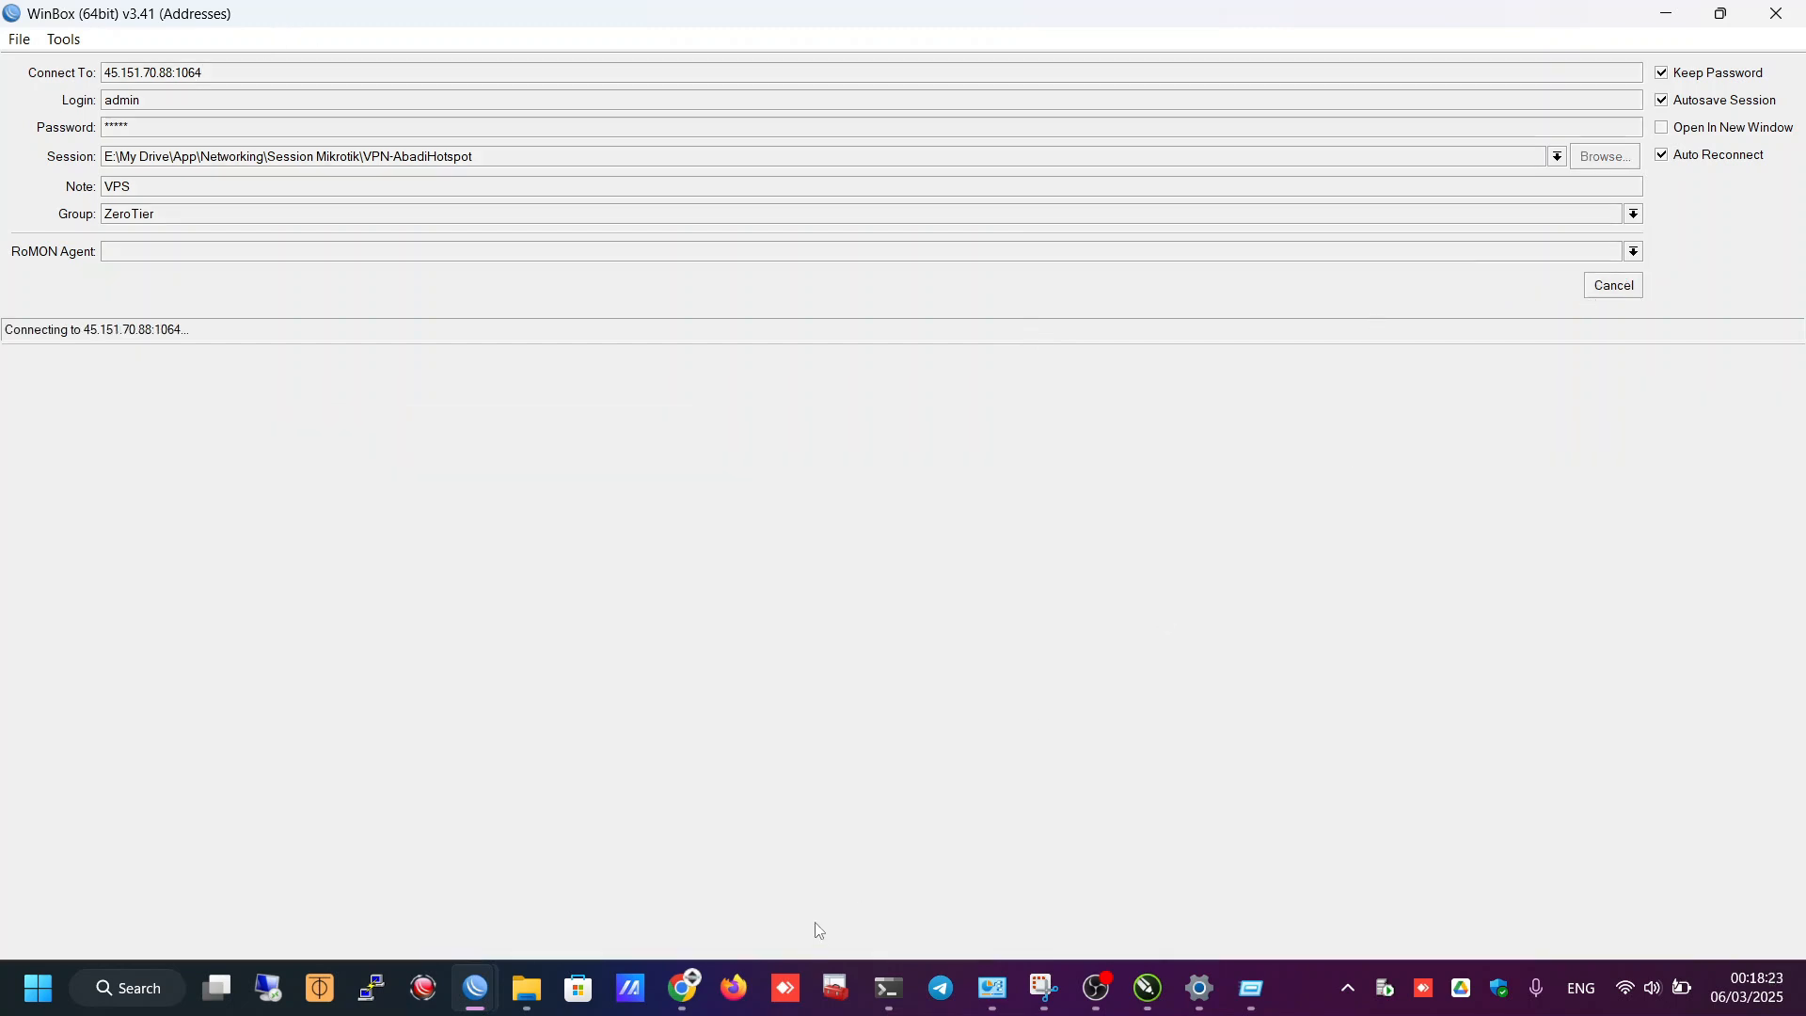
- Apply and close the port-1054 dst-nat rule after checking its forwarding target
mouse_move(483, 988)
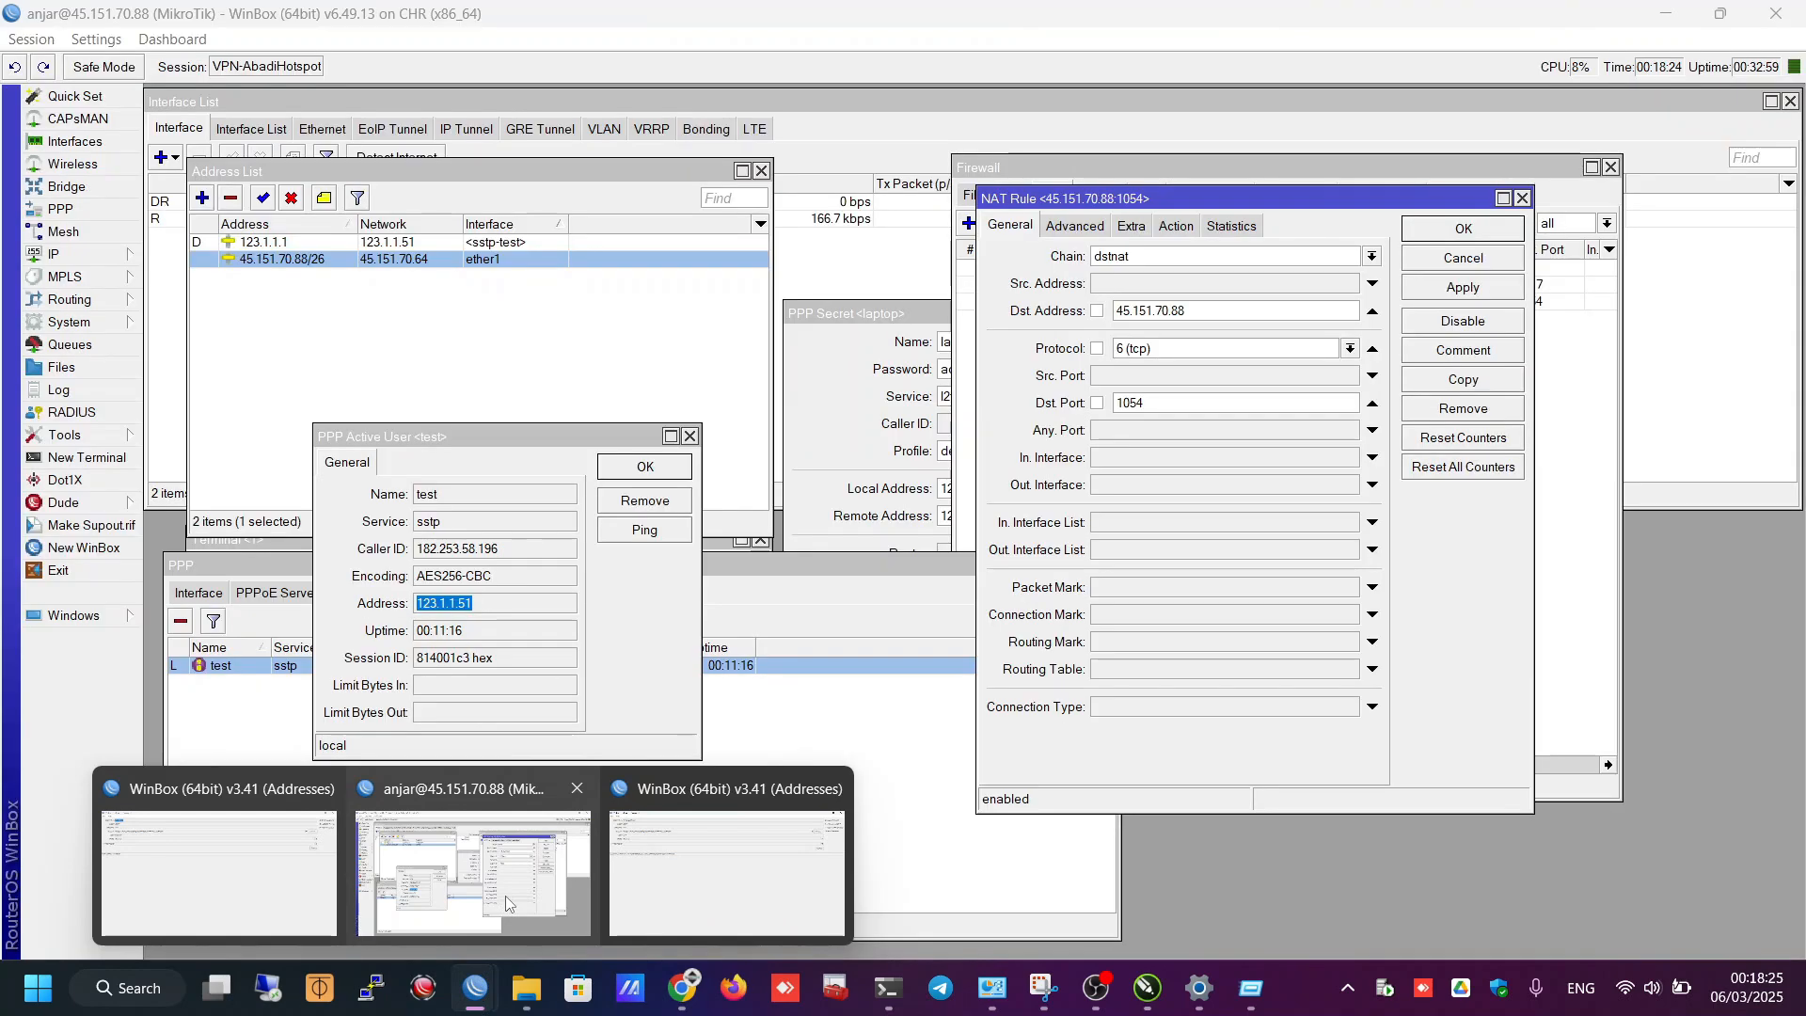
click(505, 895)
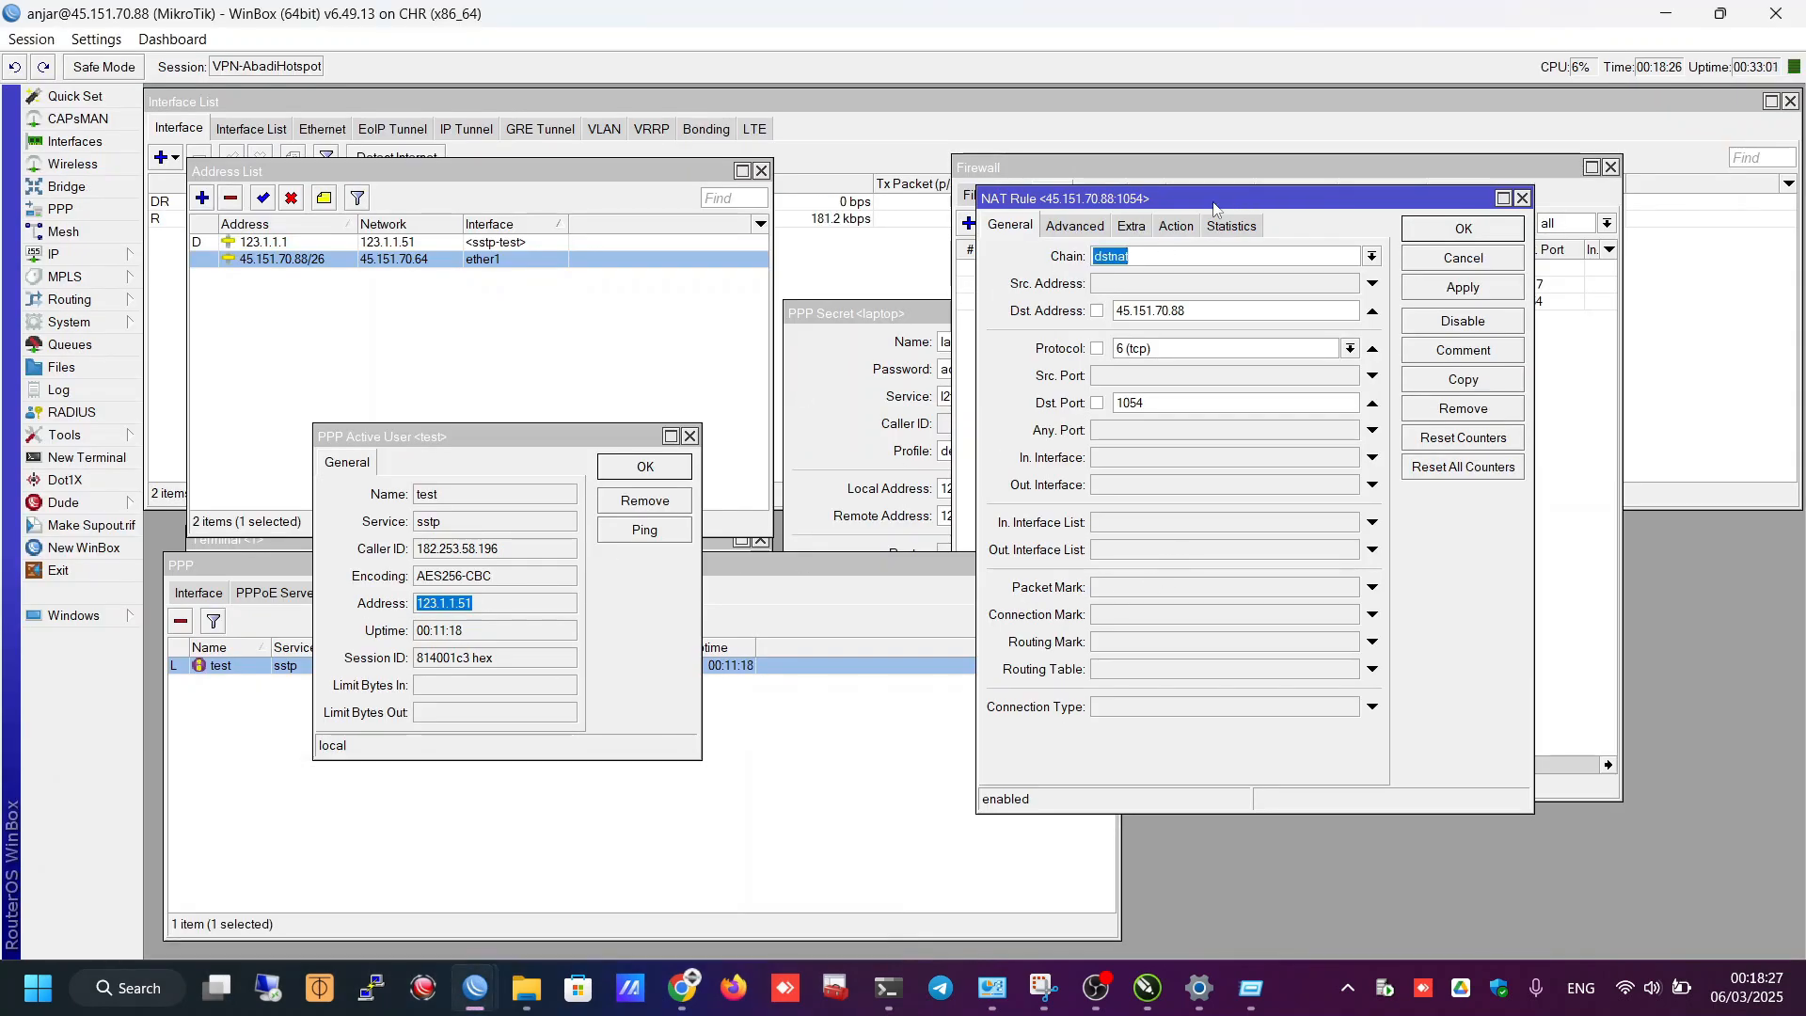
drag(1213, 207, 574, 244)
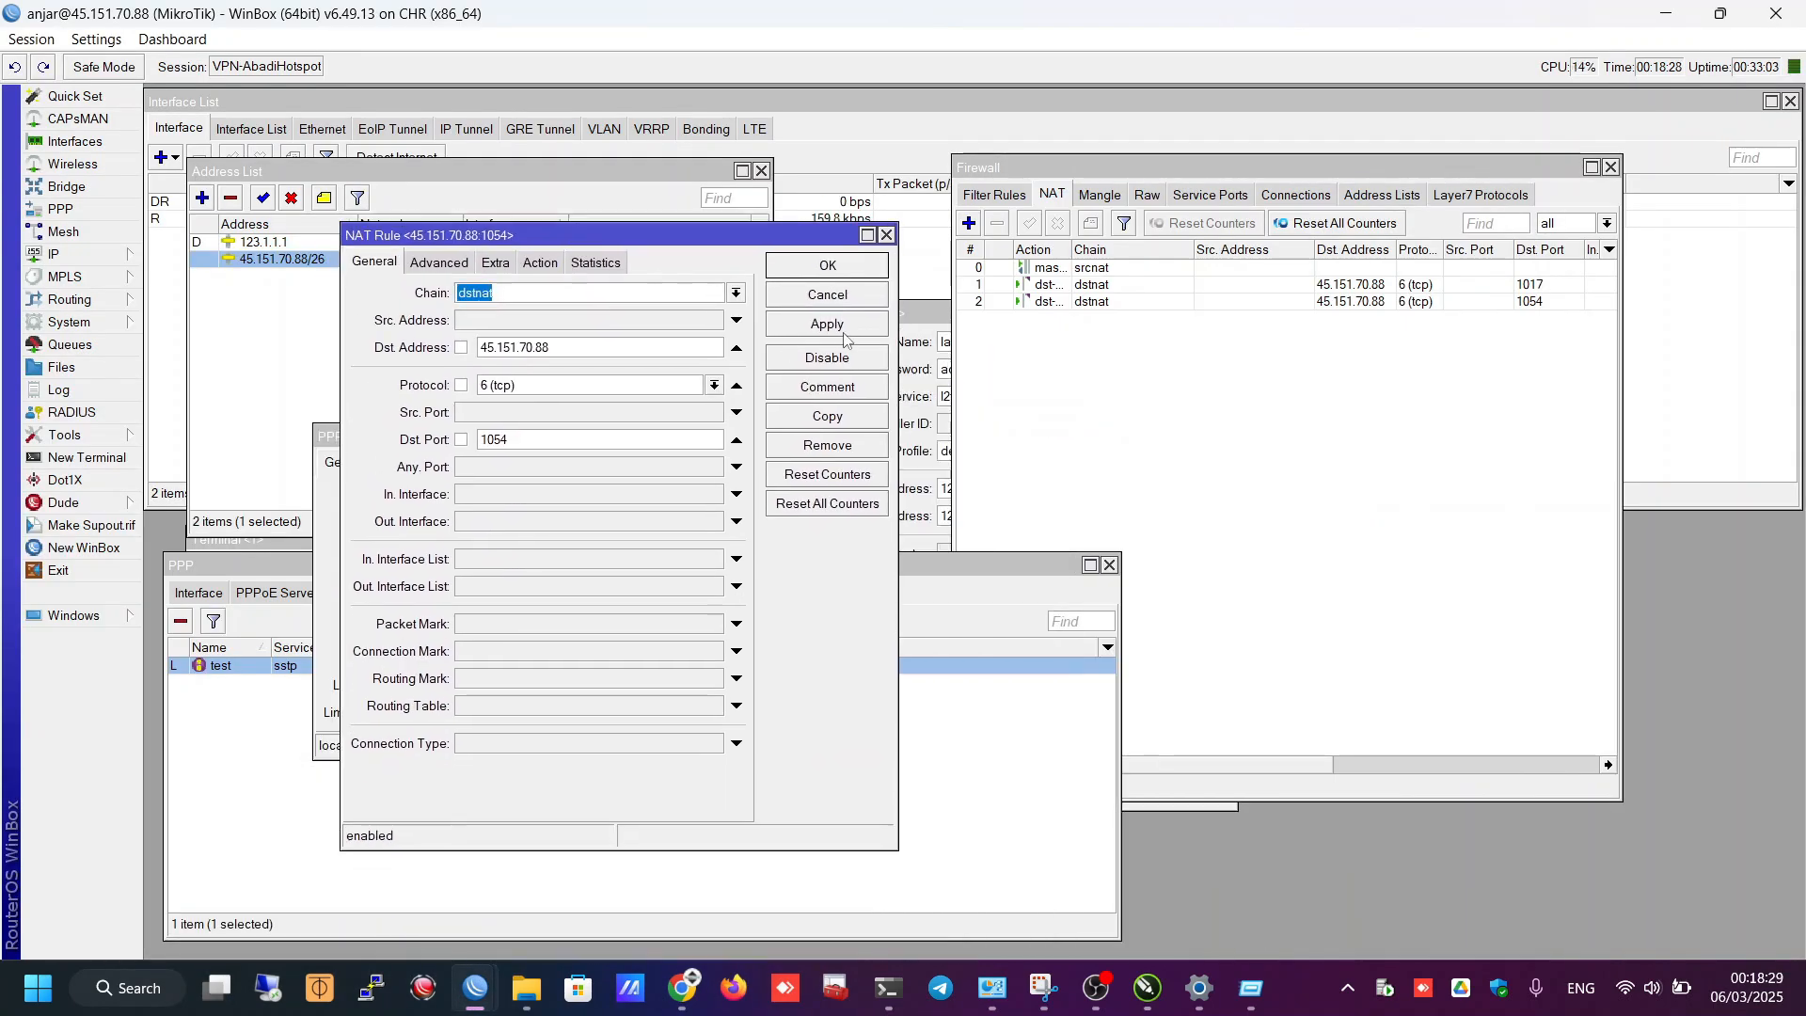
click(843, 331)
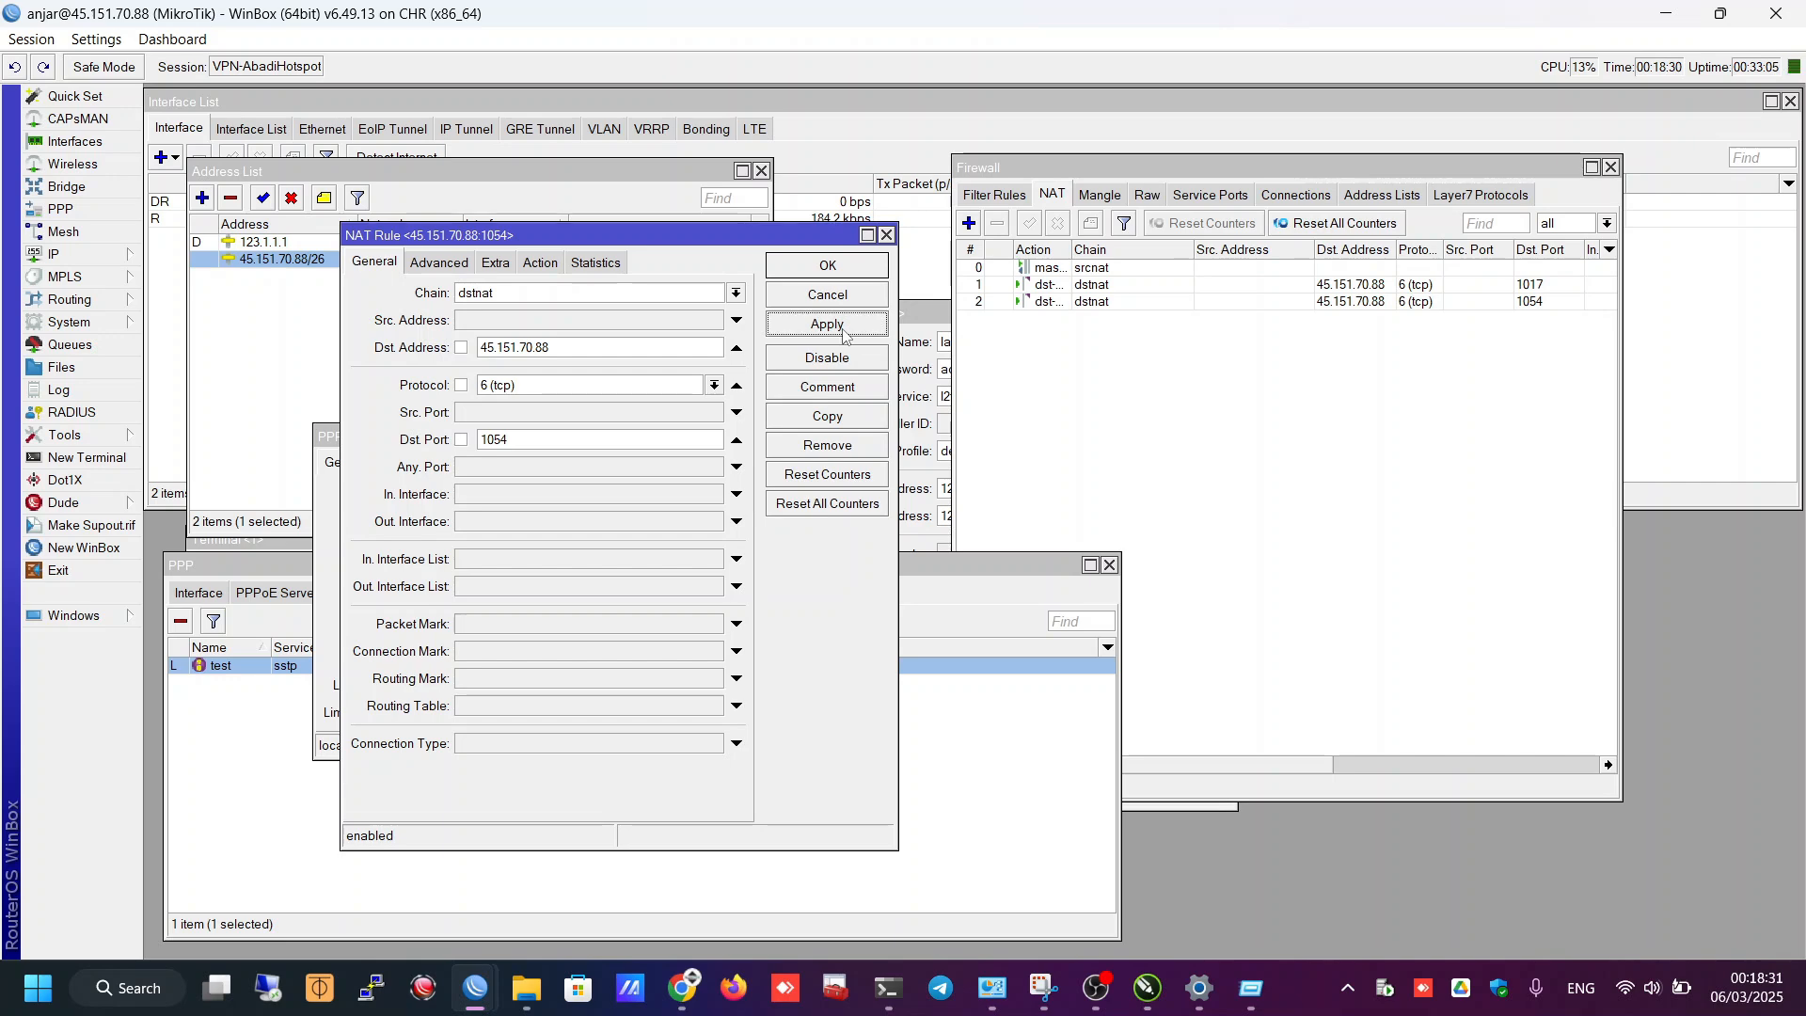
click(531, 267)
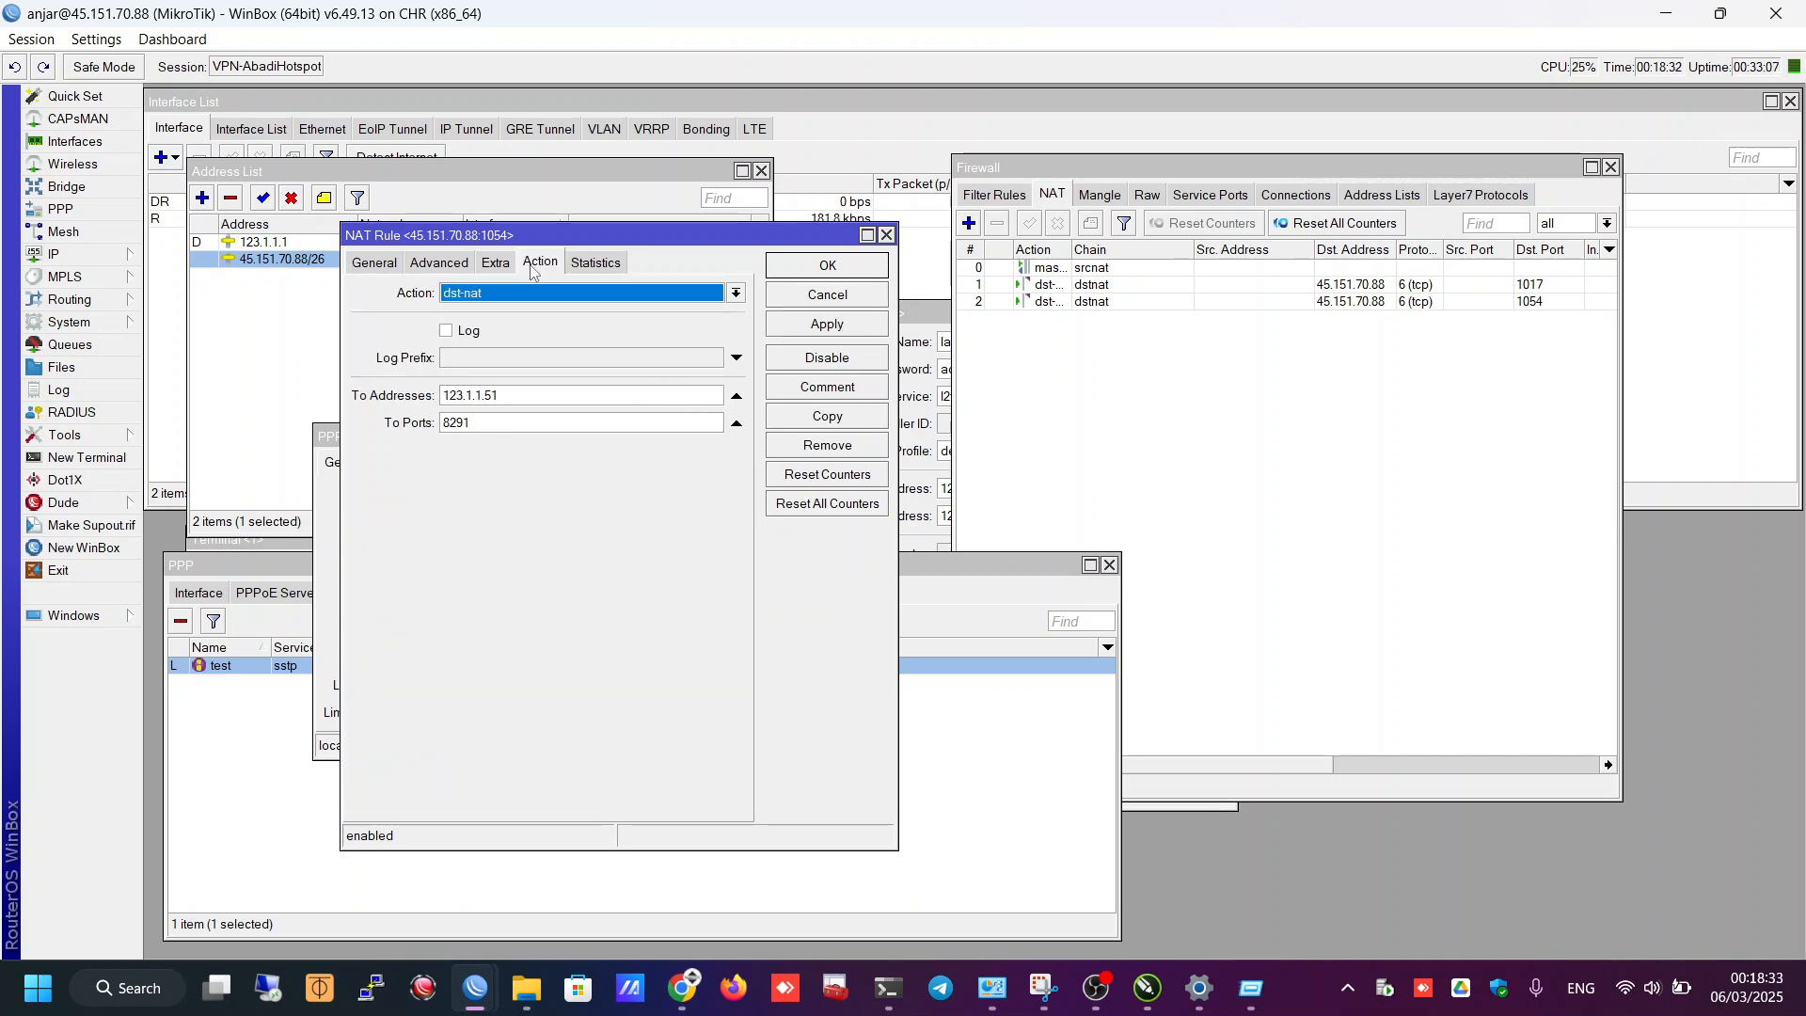
drag(586, 237, 854, 205)
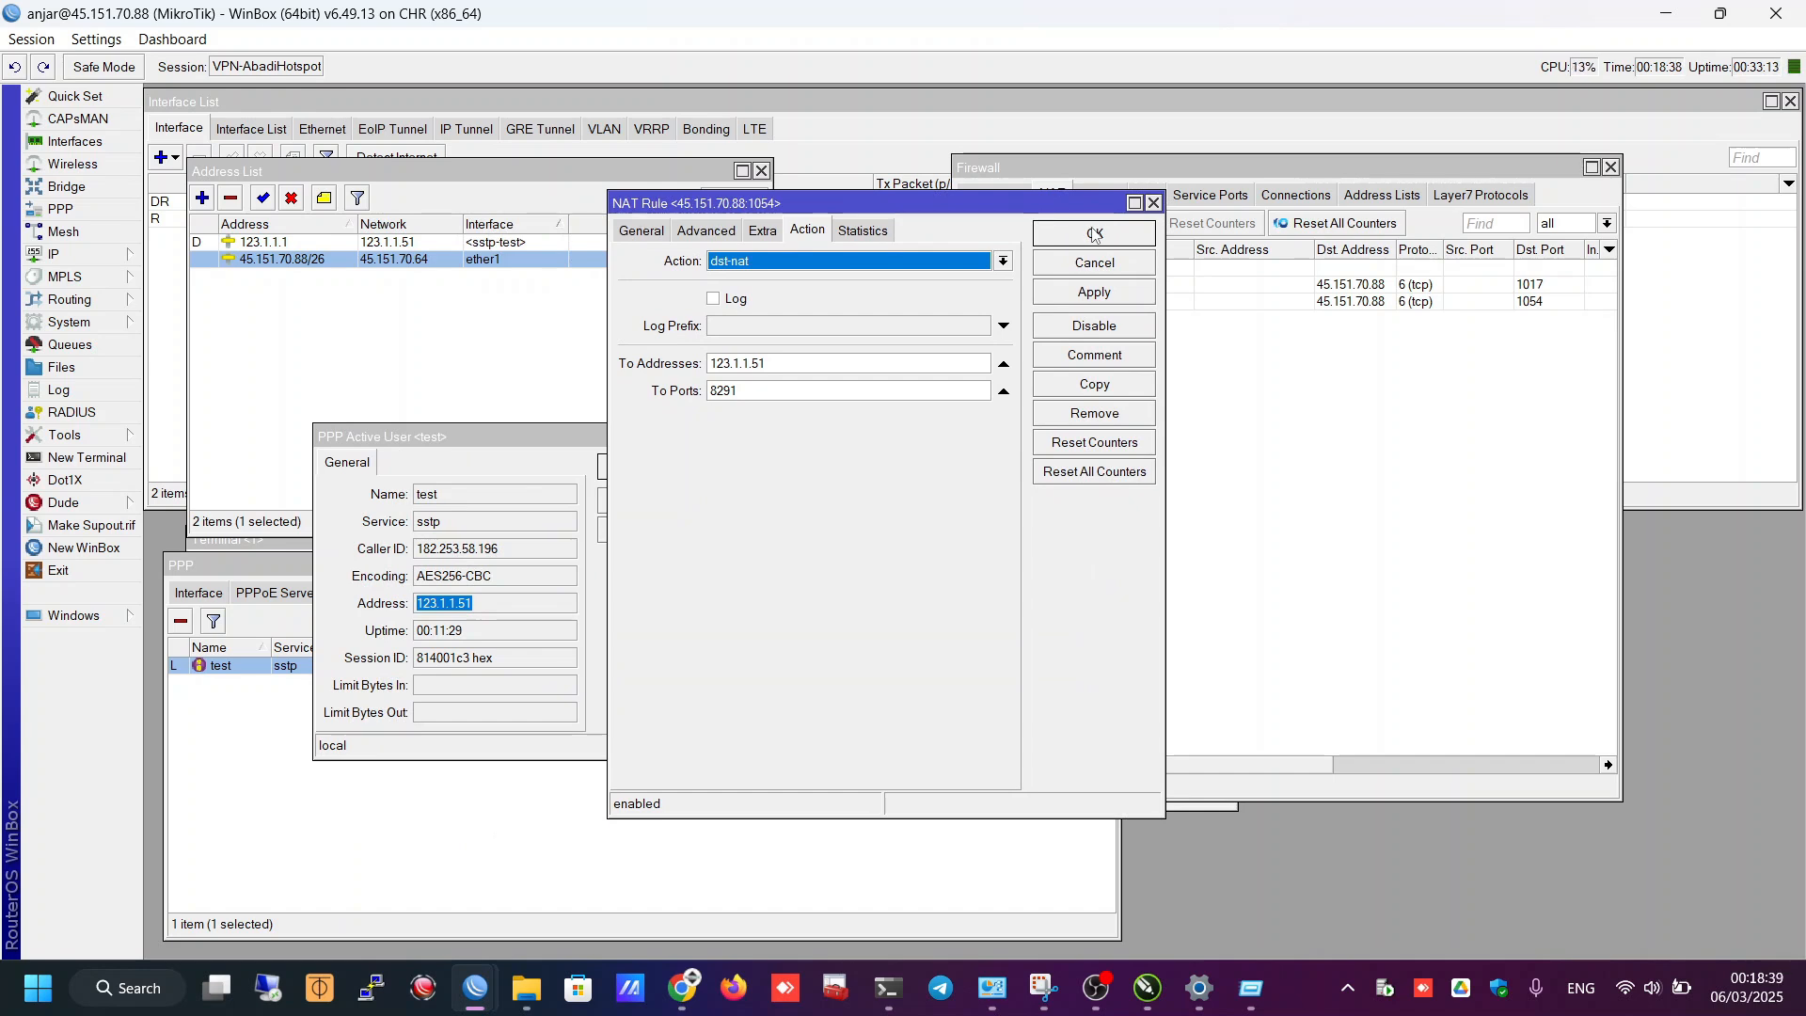
click(1095, 234)
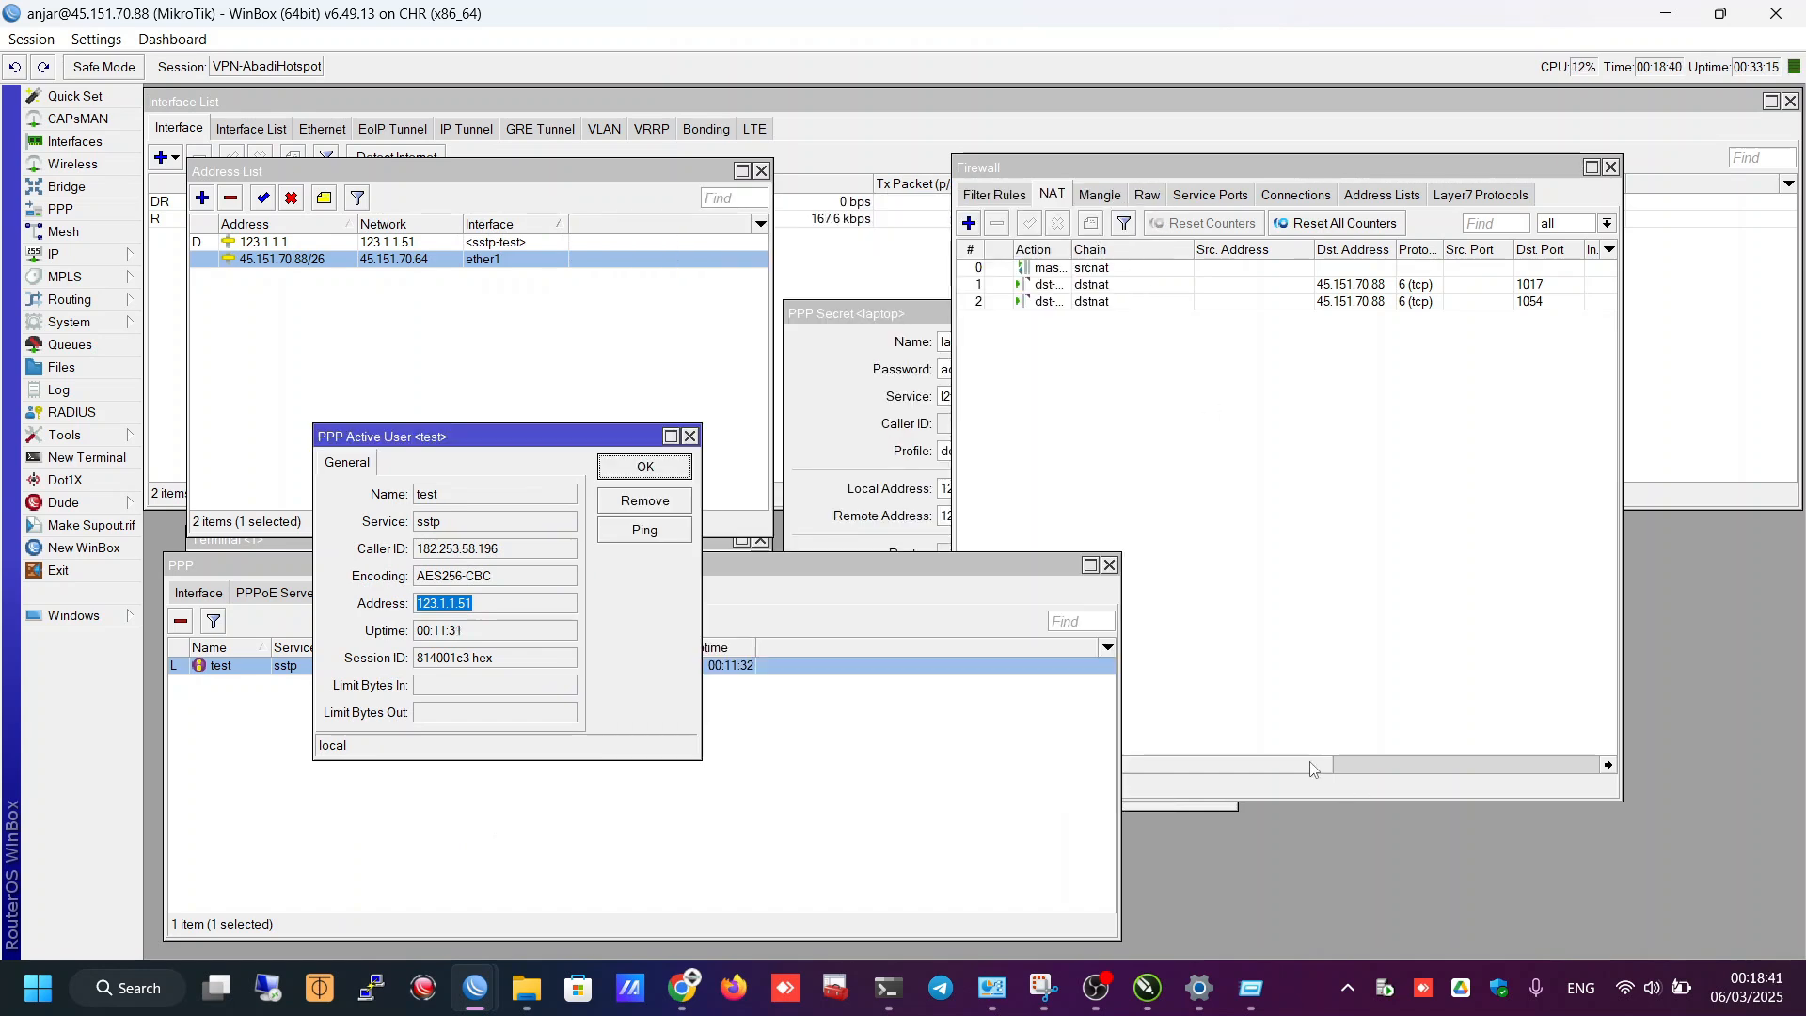
drag(1421, 765, 1152, 764)
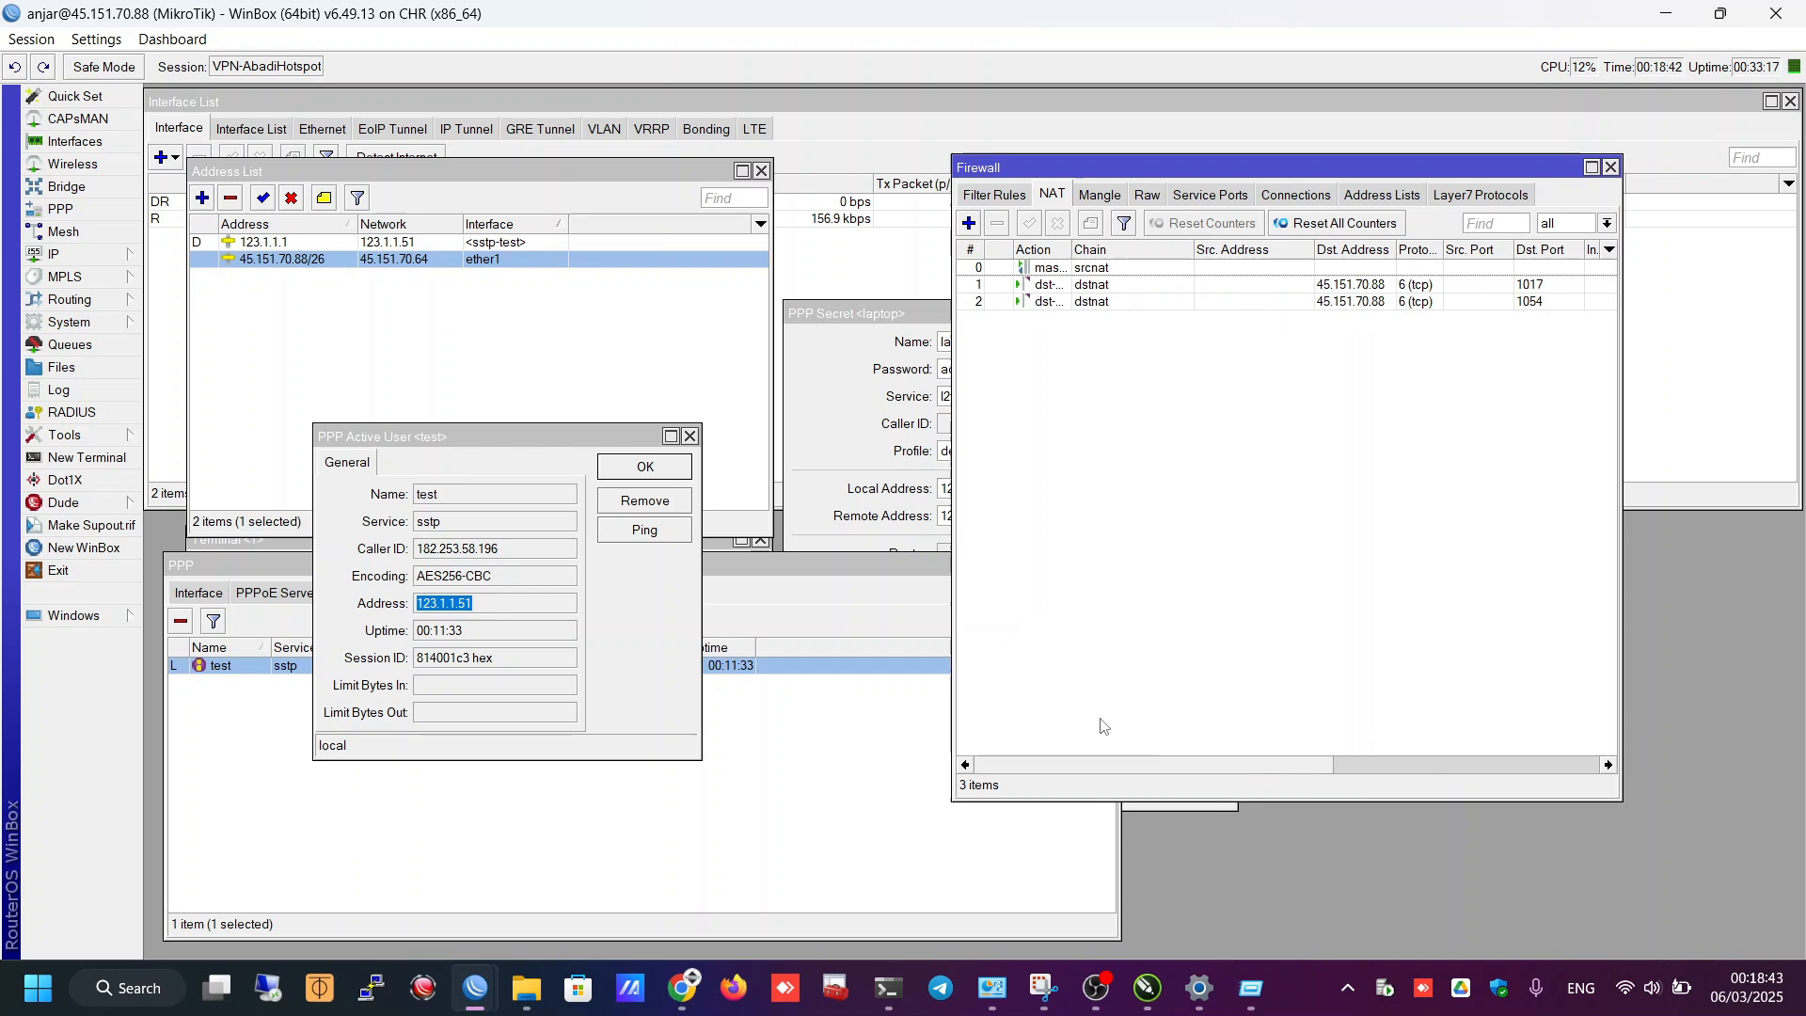
- Review the port-1017 NAT rule and cancel the stalled connection to port 1064
double_click(1082, 285)
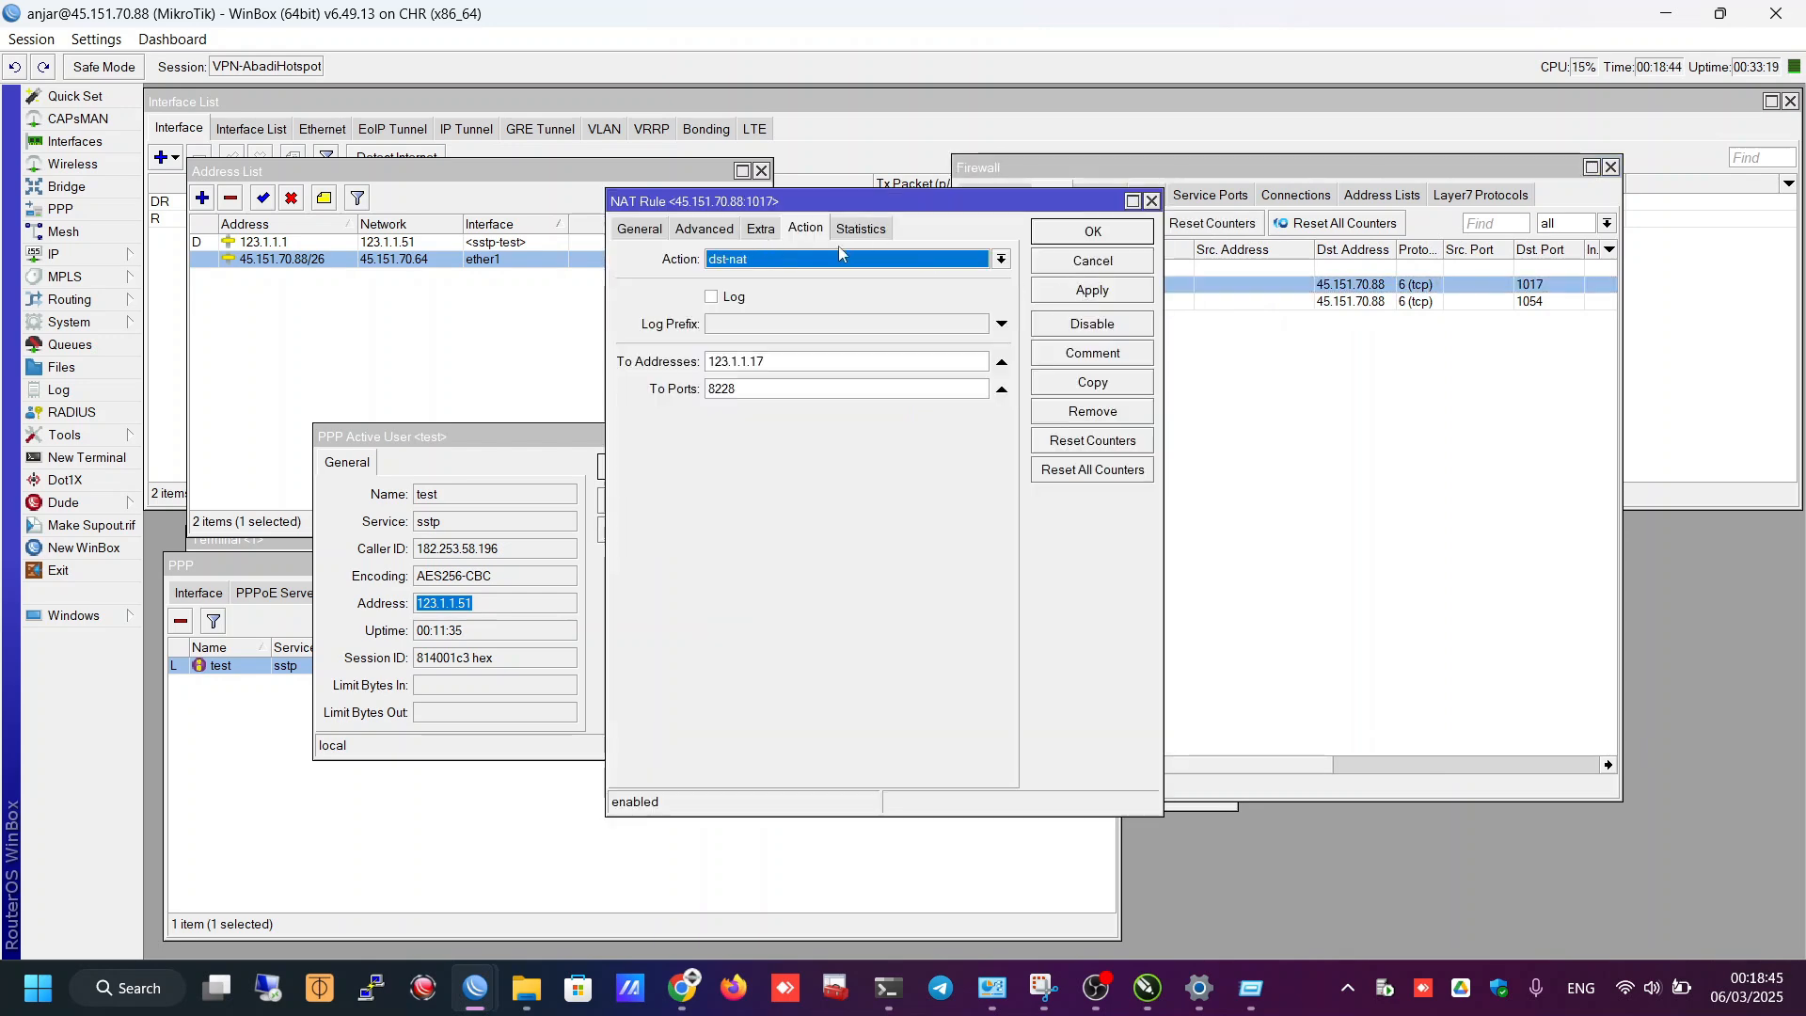
click(758, 230)
click(653, 230)
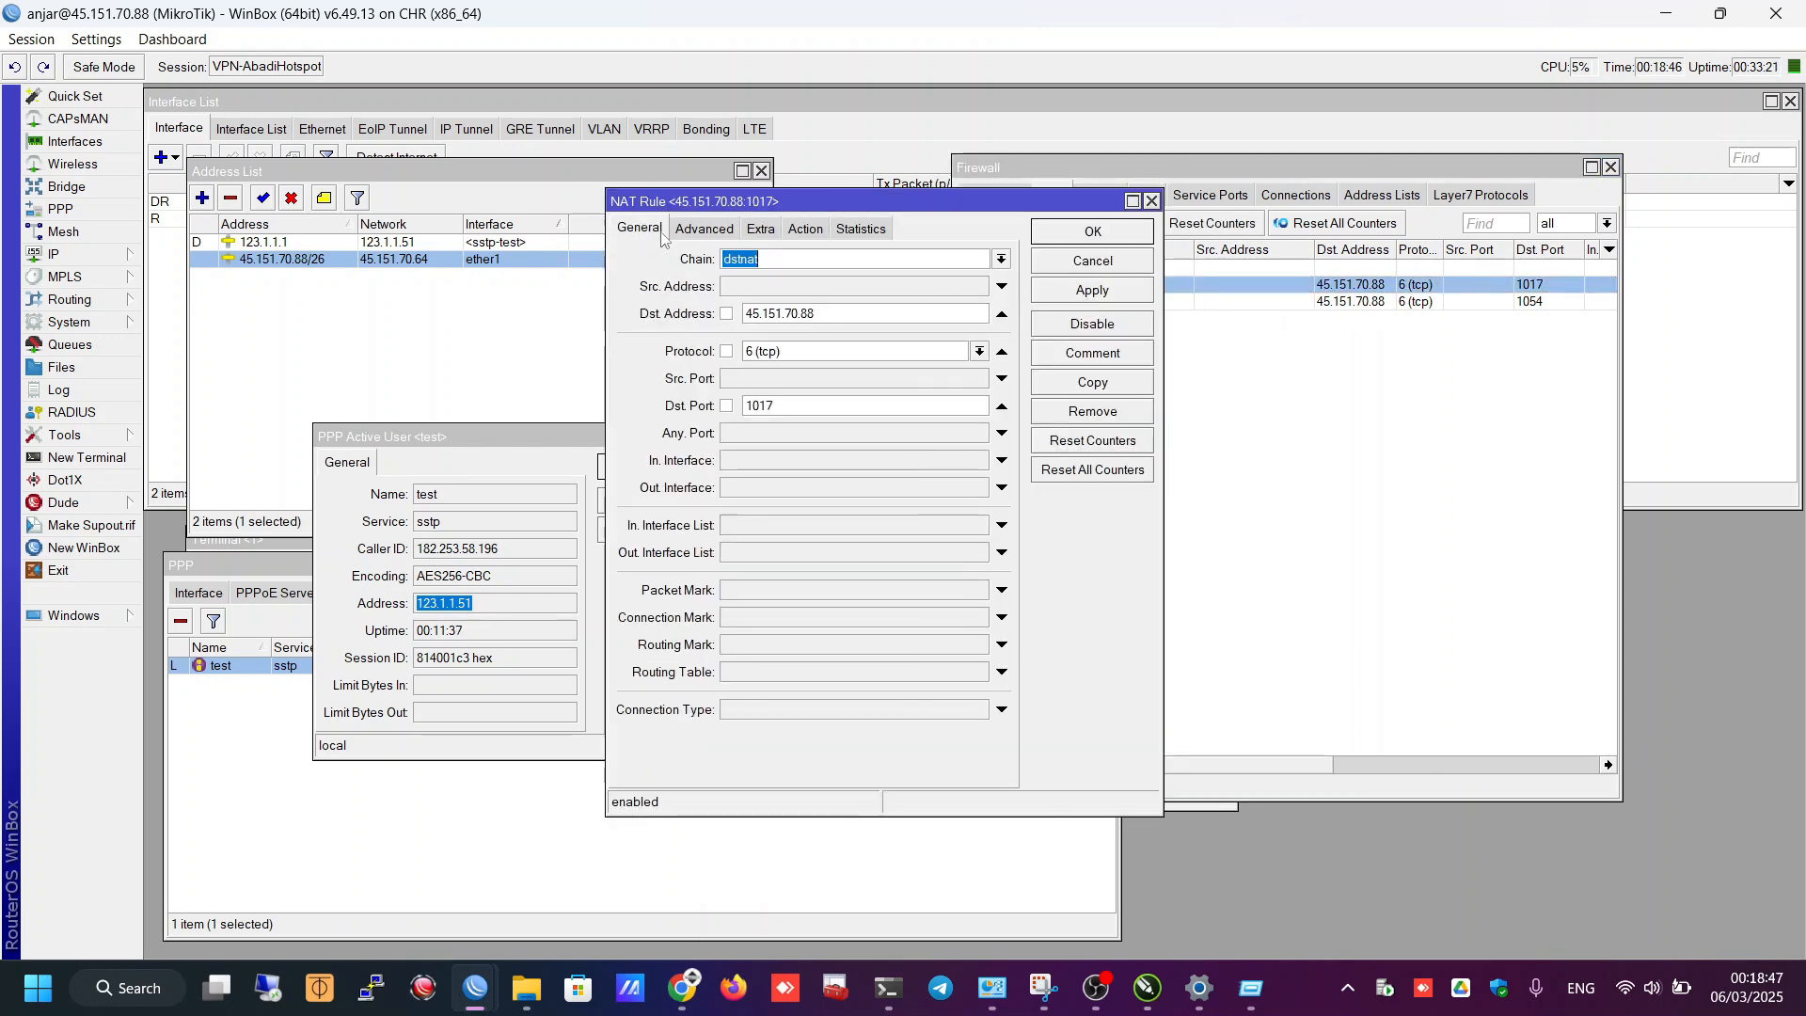
key(Escape)
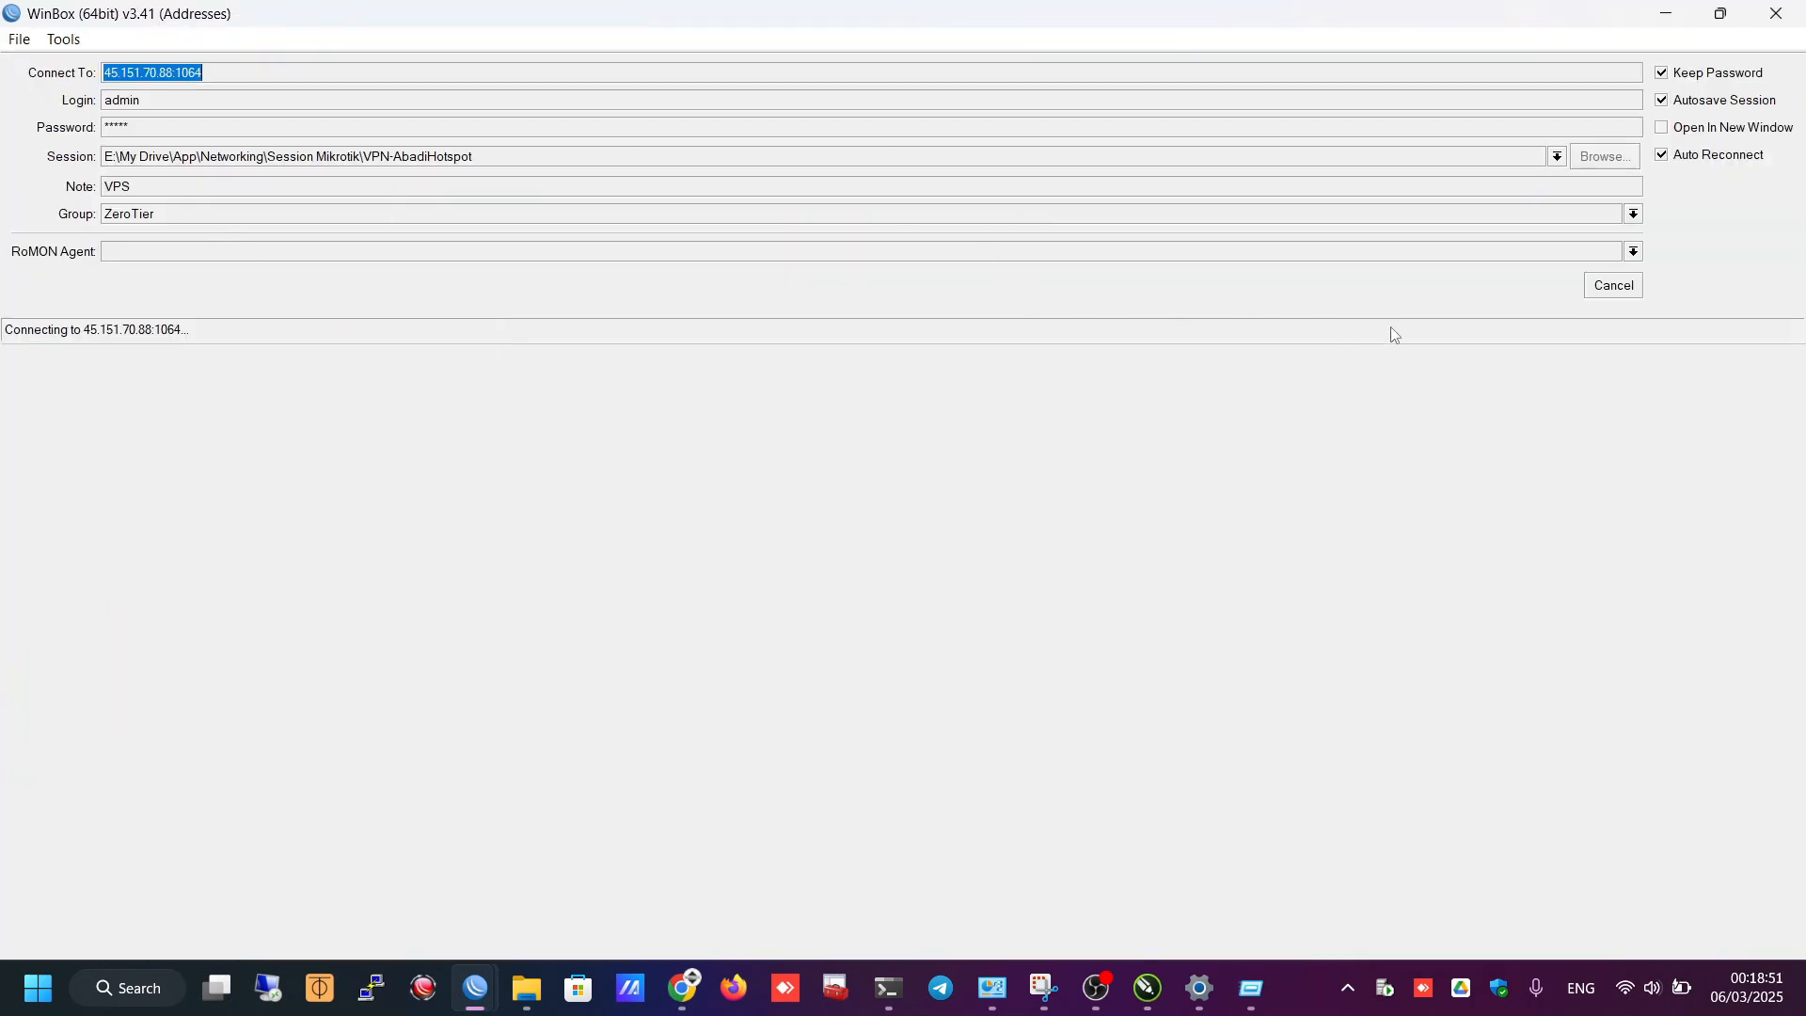
click(1606, 286)
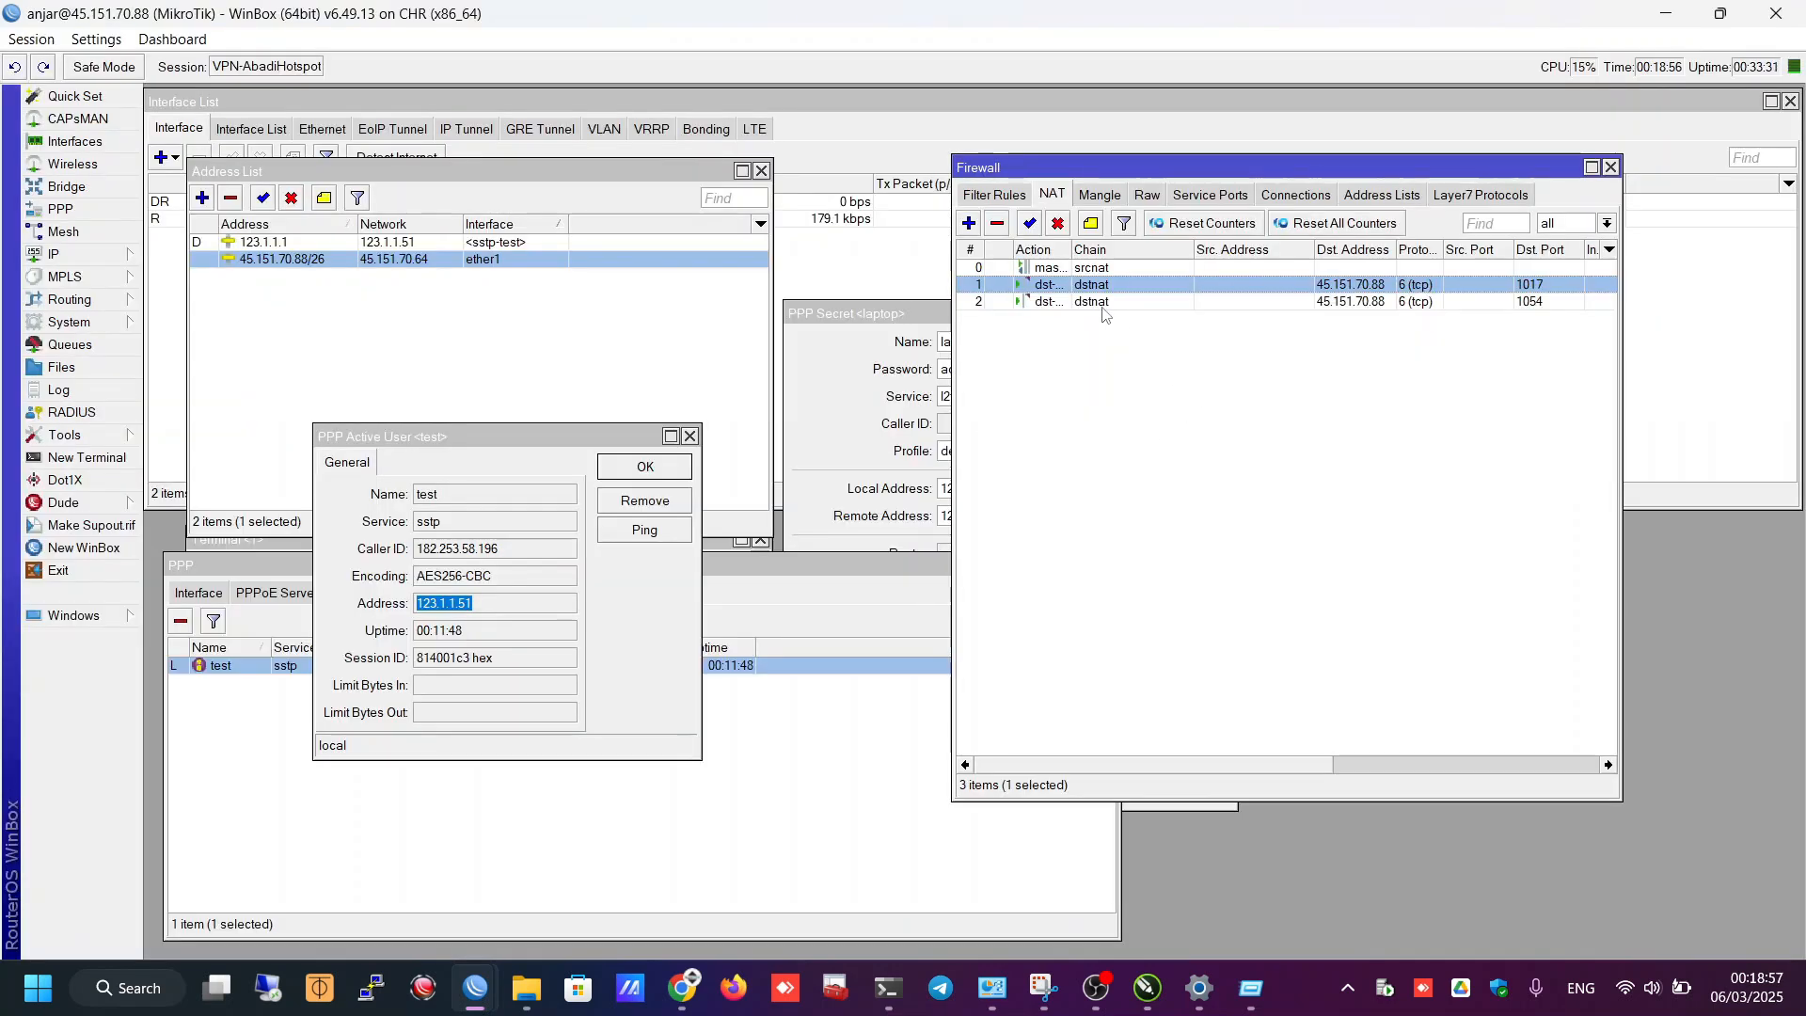
- Copy destination port 1054 from the rule to correct the login address to 45.151.70.88:1054
click(1105, 306)
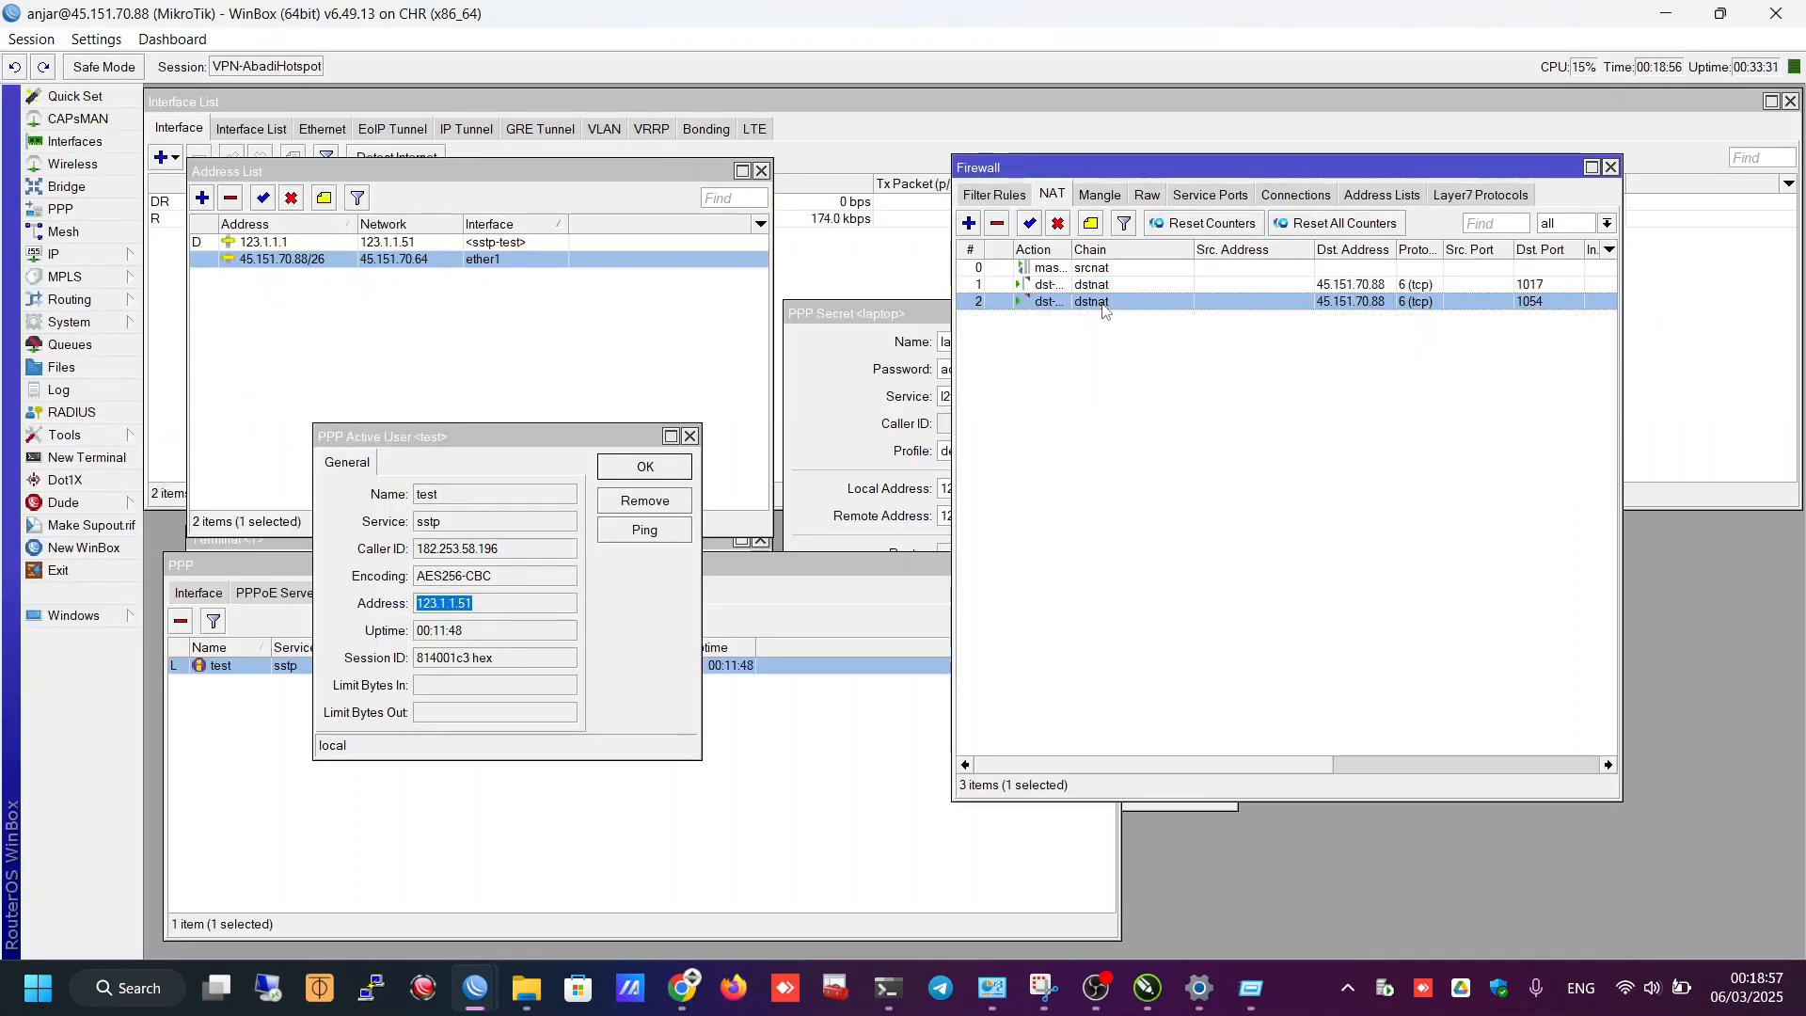
double_click(1106, 307)
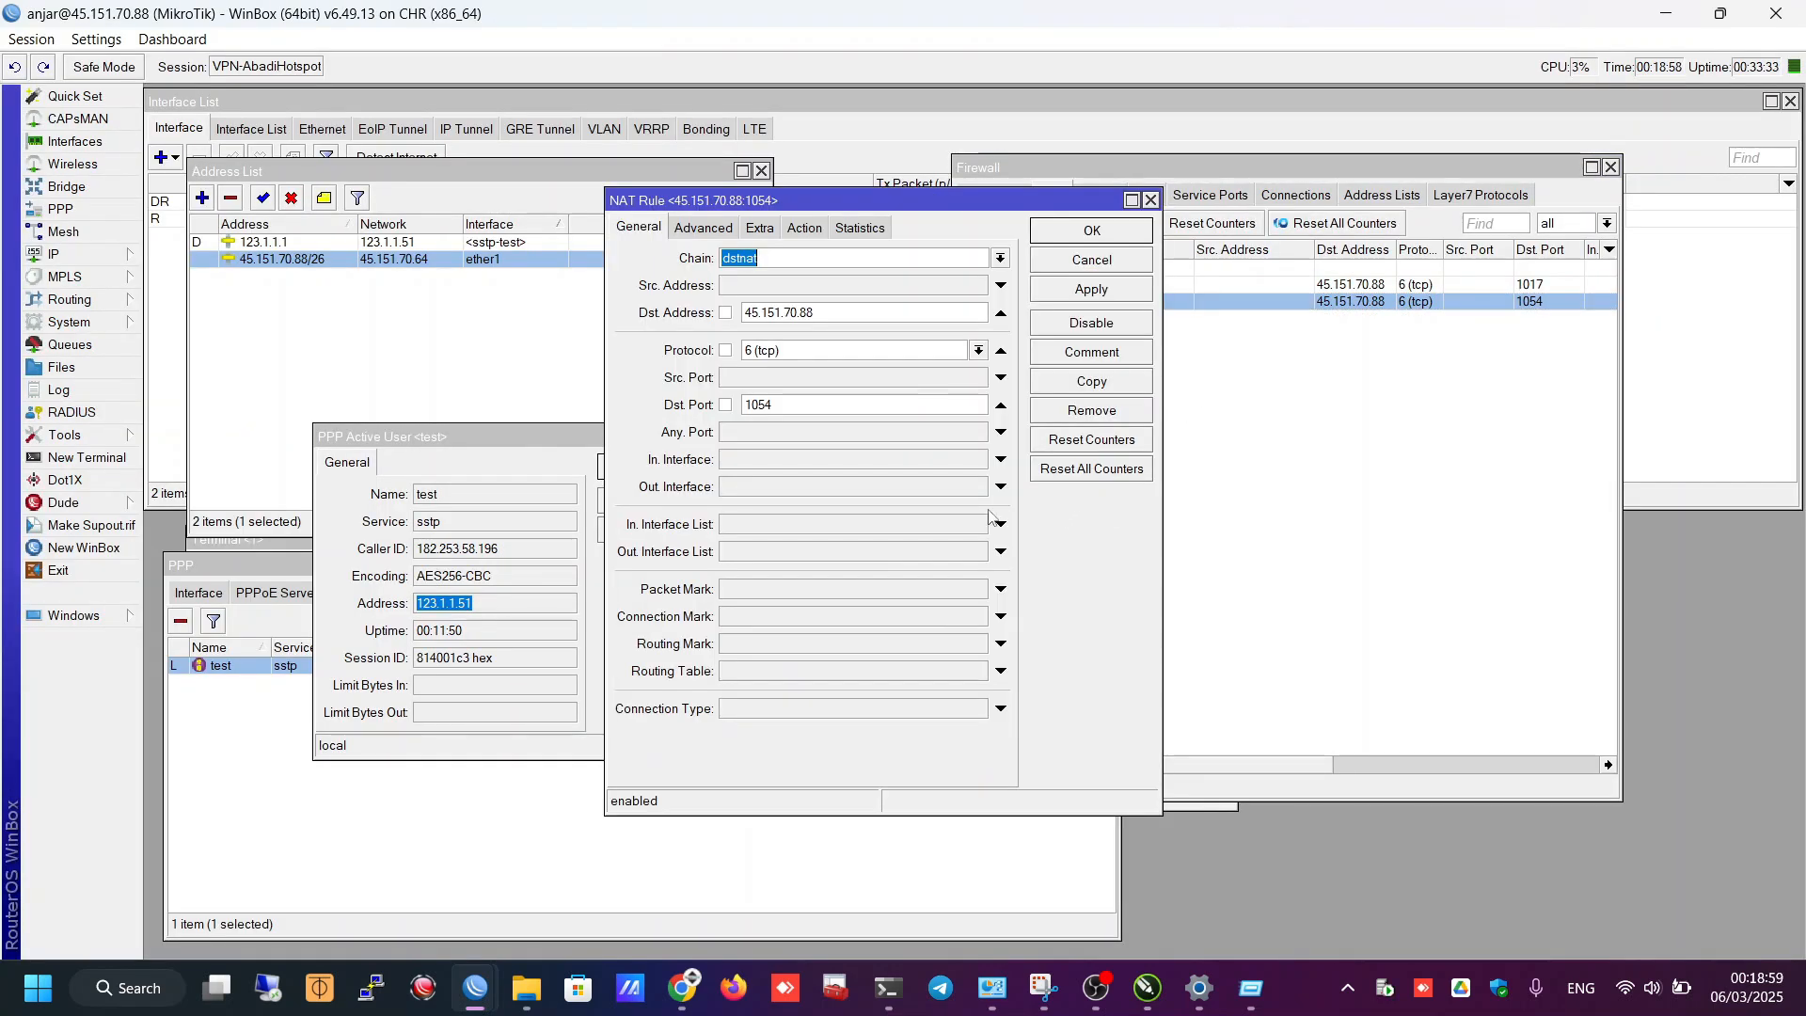
click(780, 405)
double_click(758, 404)
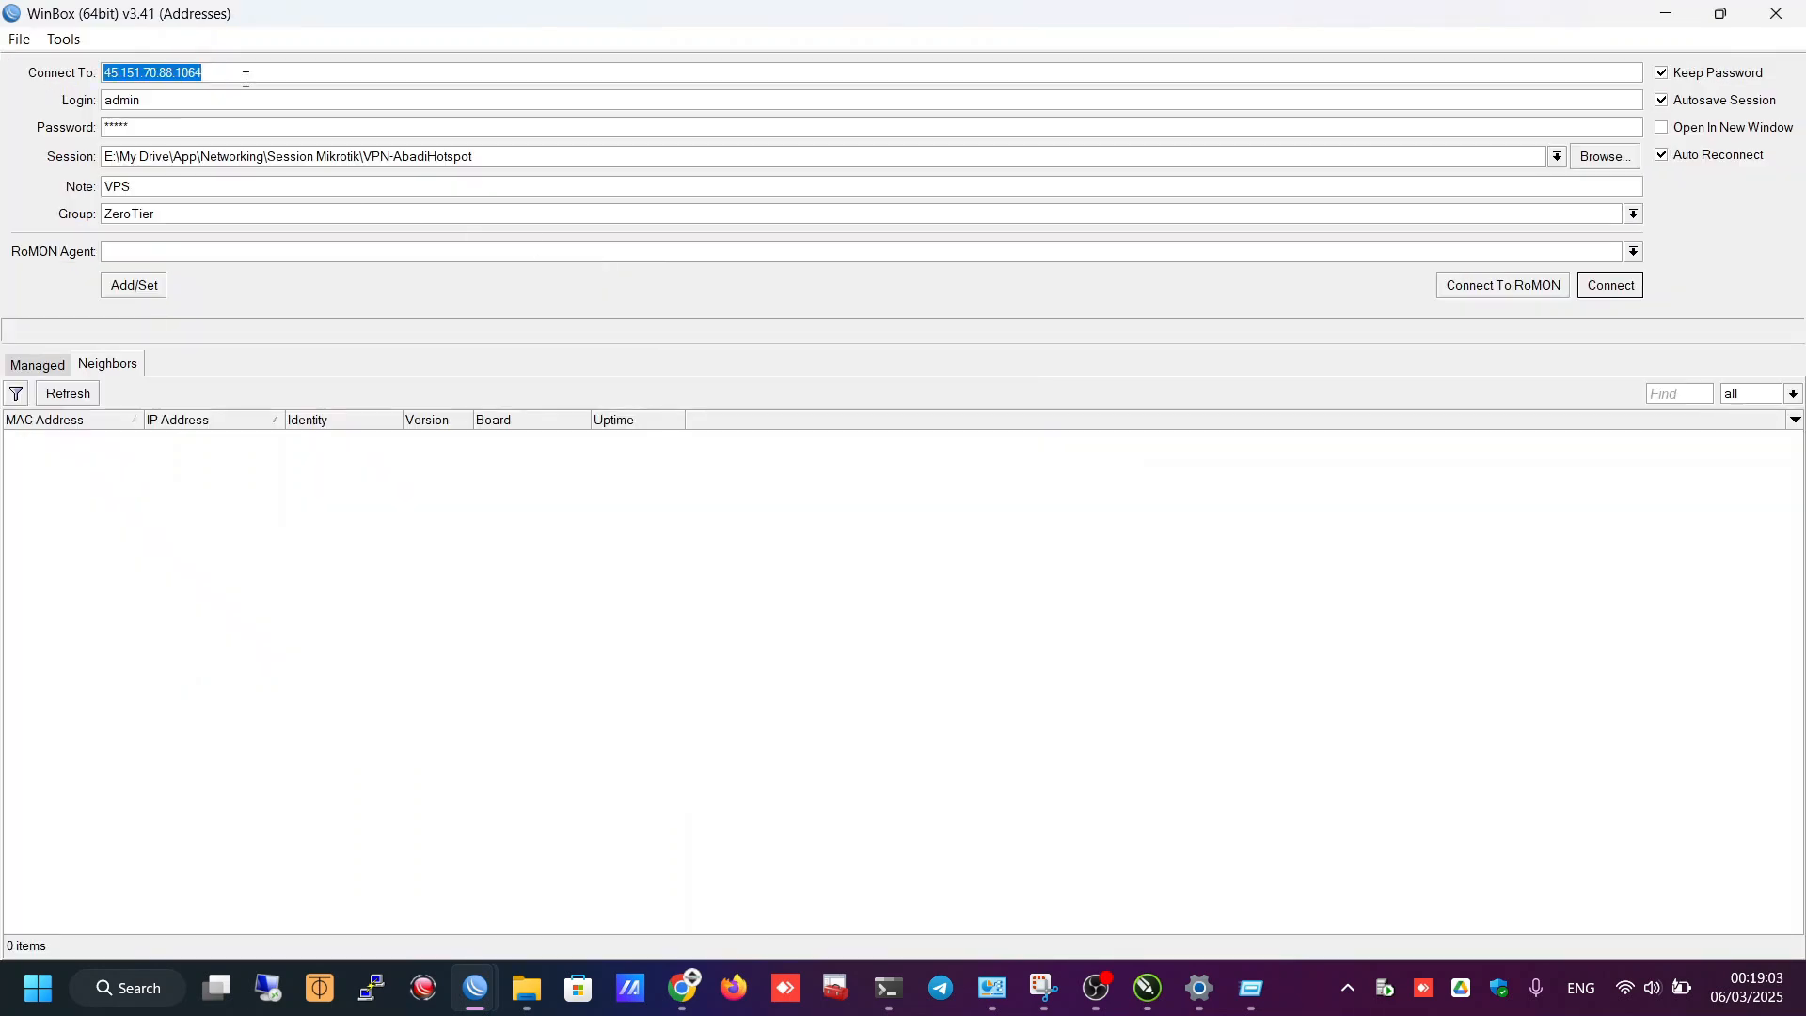
click(246, 78)
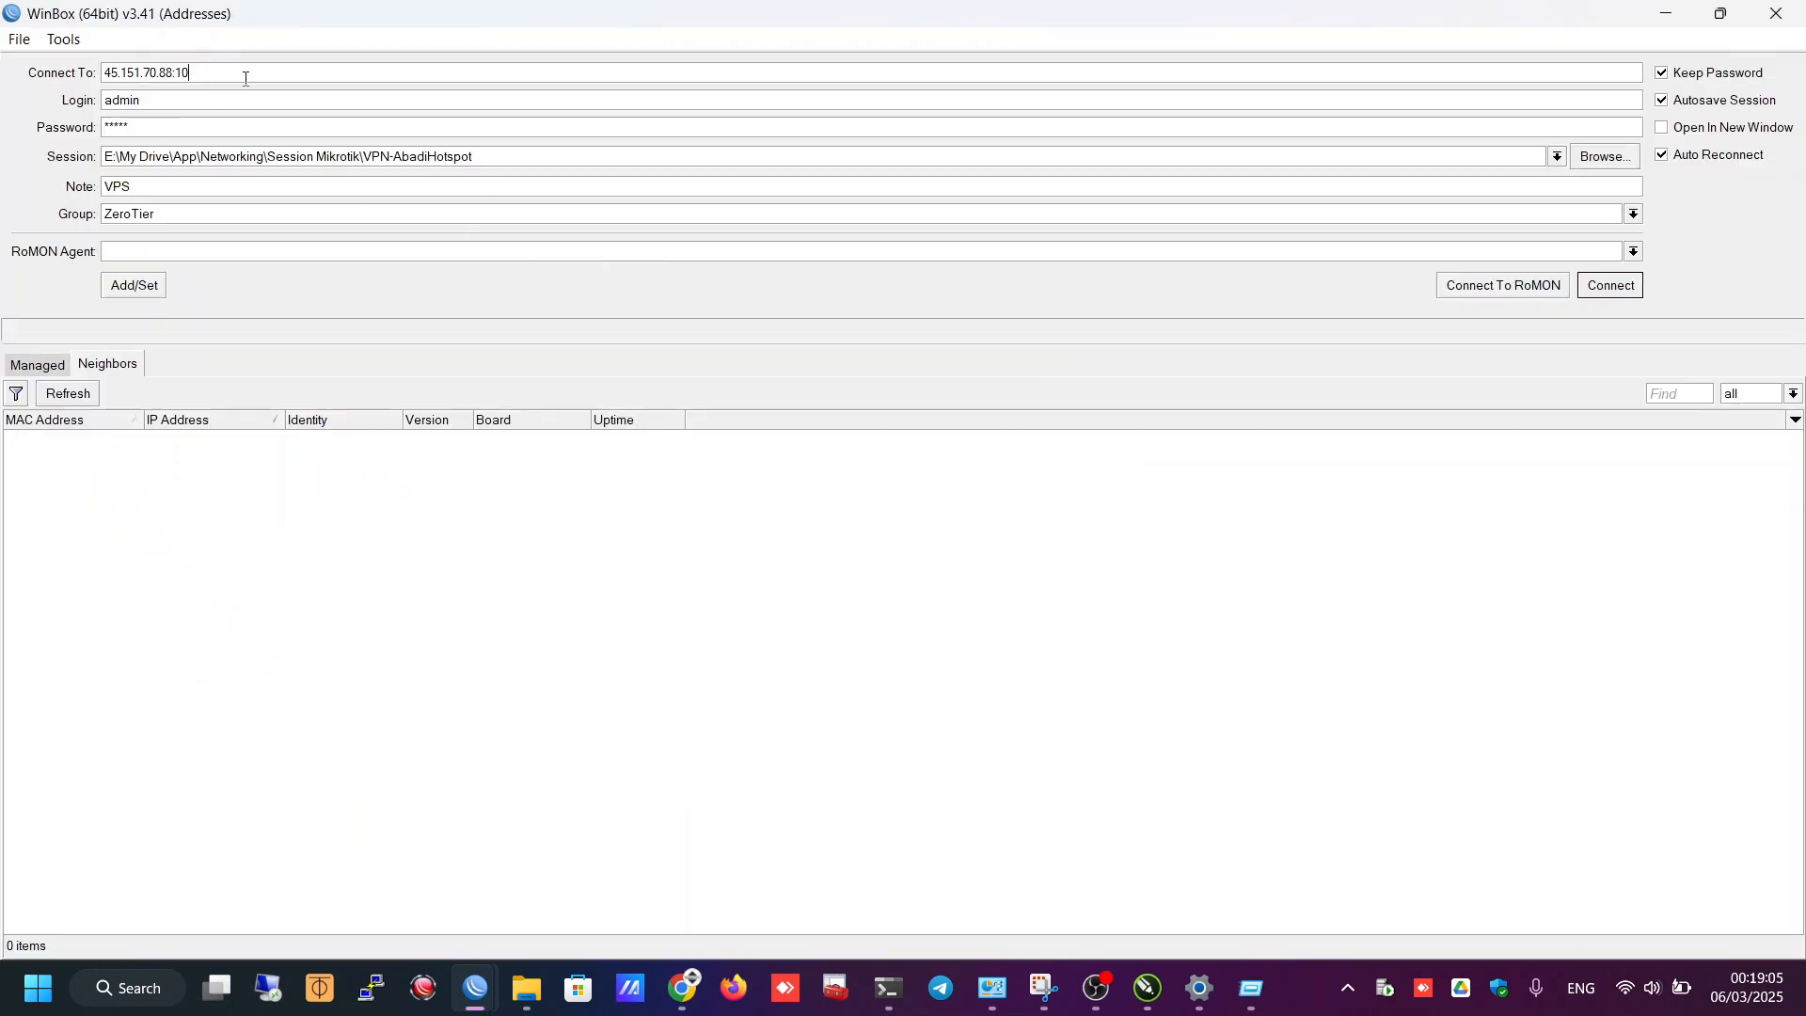
- Connect via 45.151.70.88:1054 and bring up the RB951Ui-2HnD interface list
click(1599, 290)
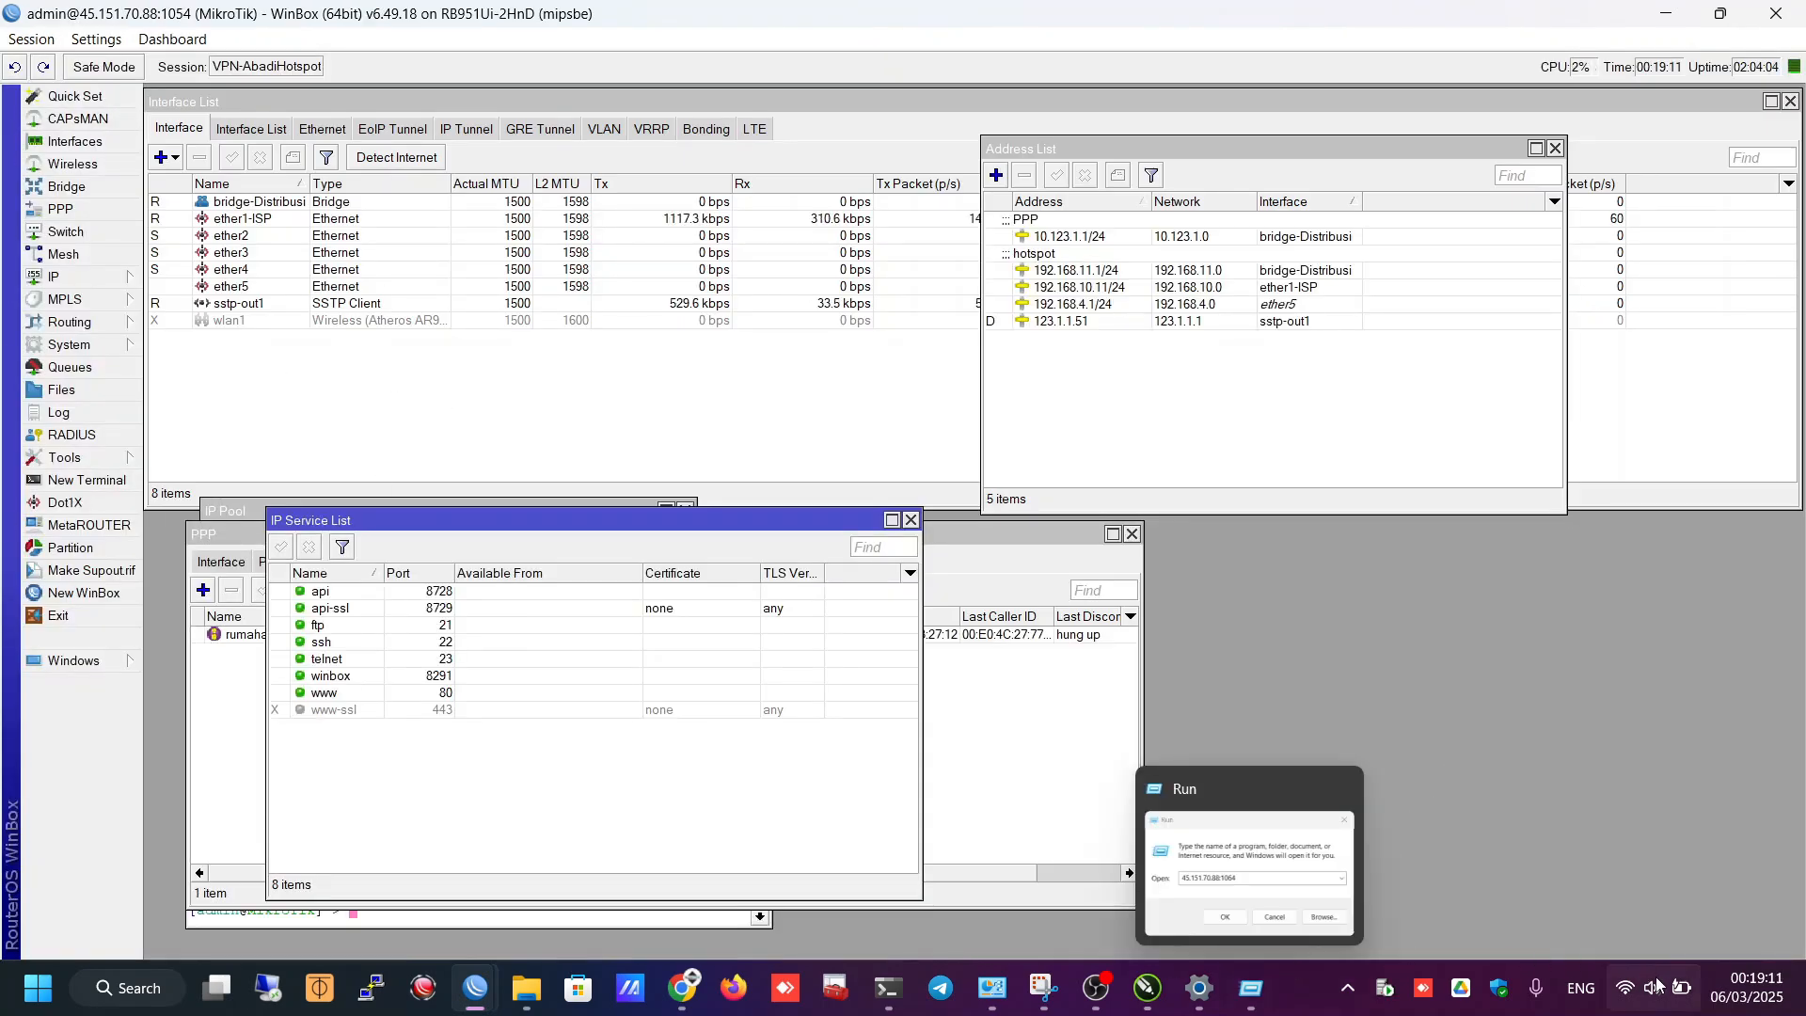
click(1197, 989)
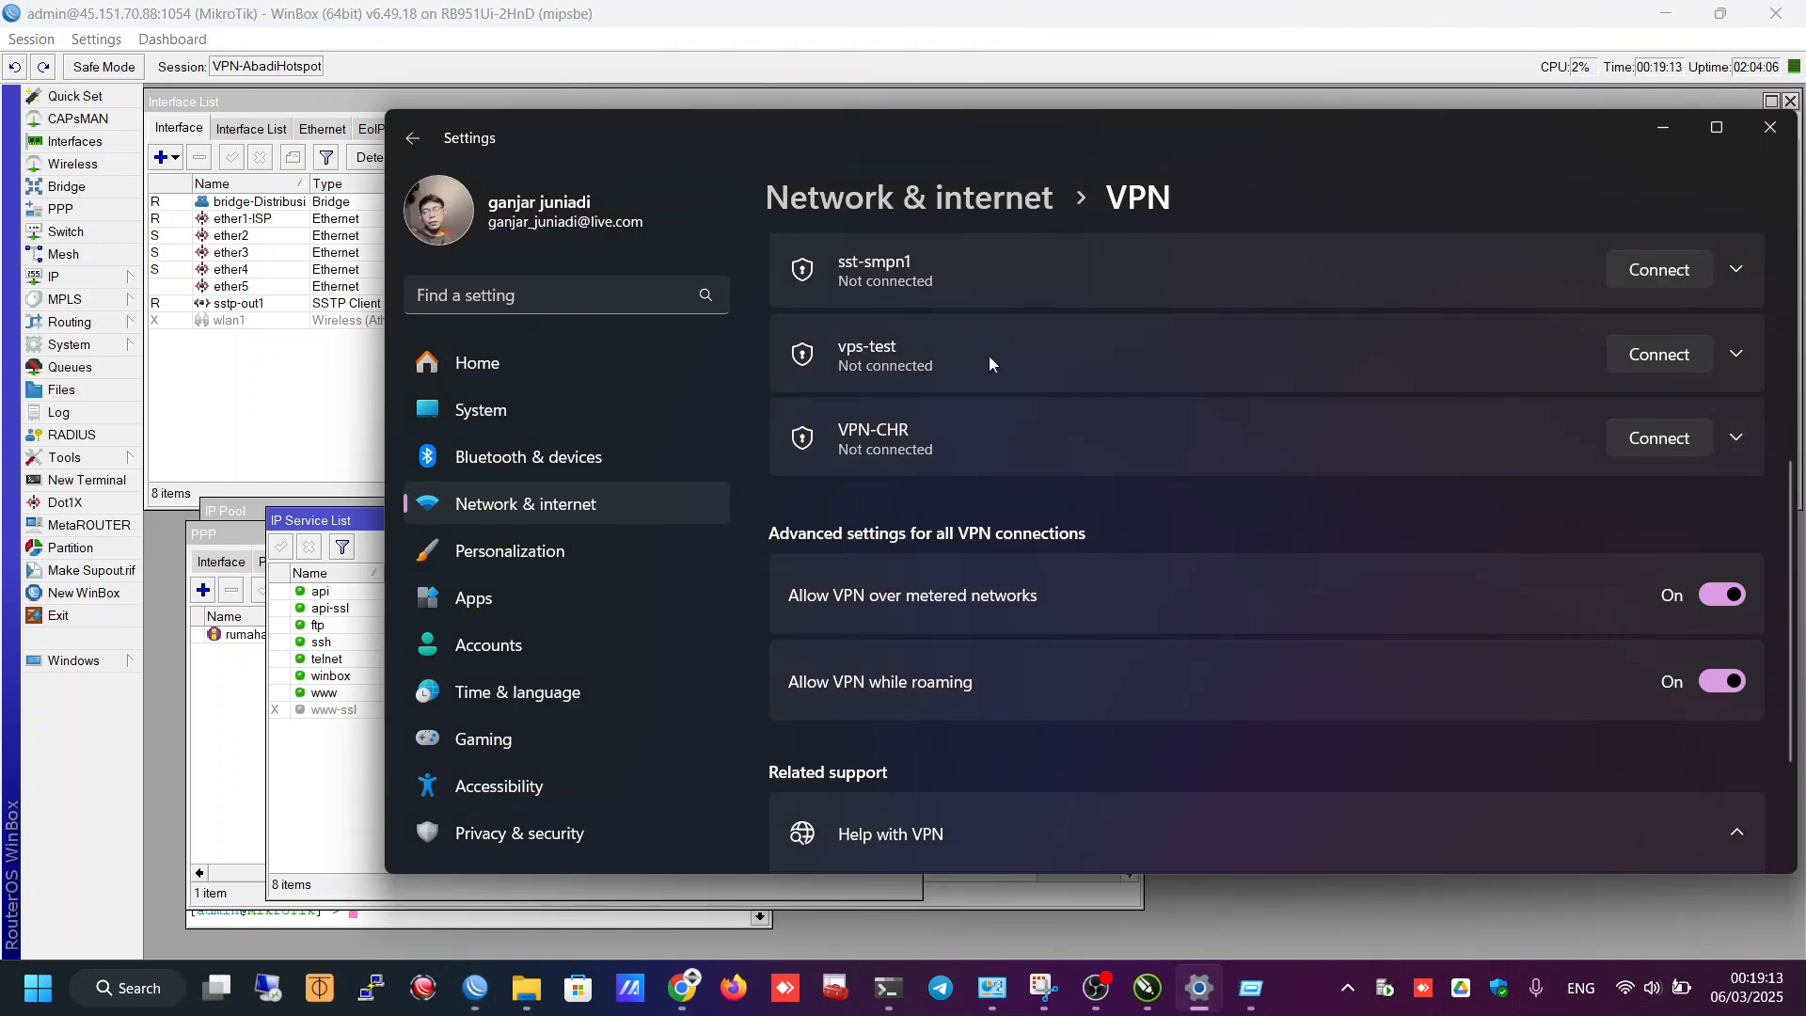
click(1000, 455)
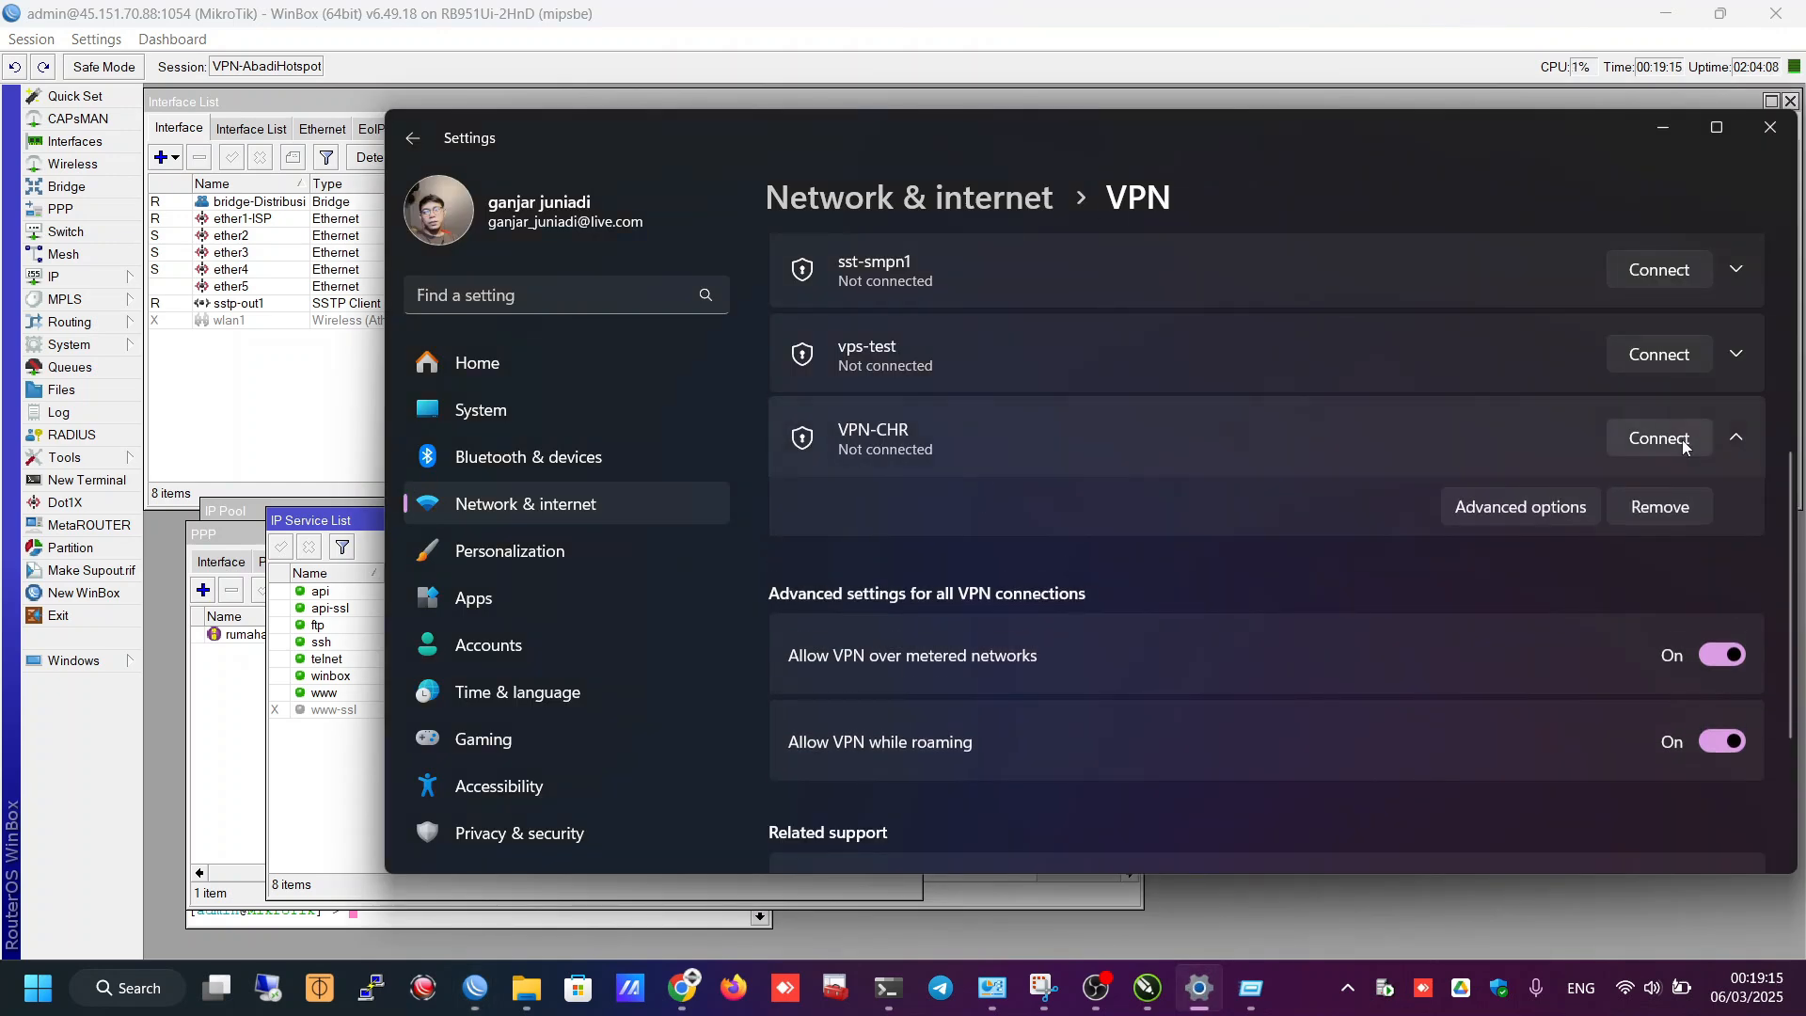
click(1408, 53)
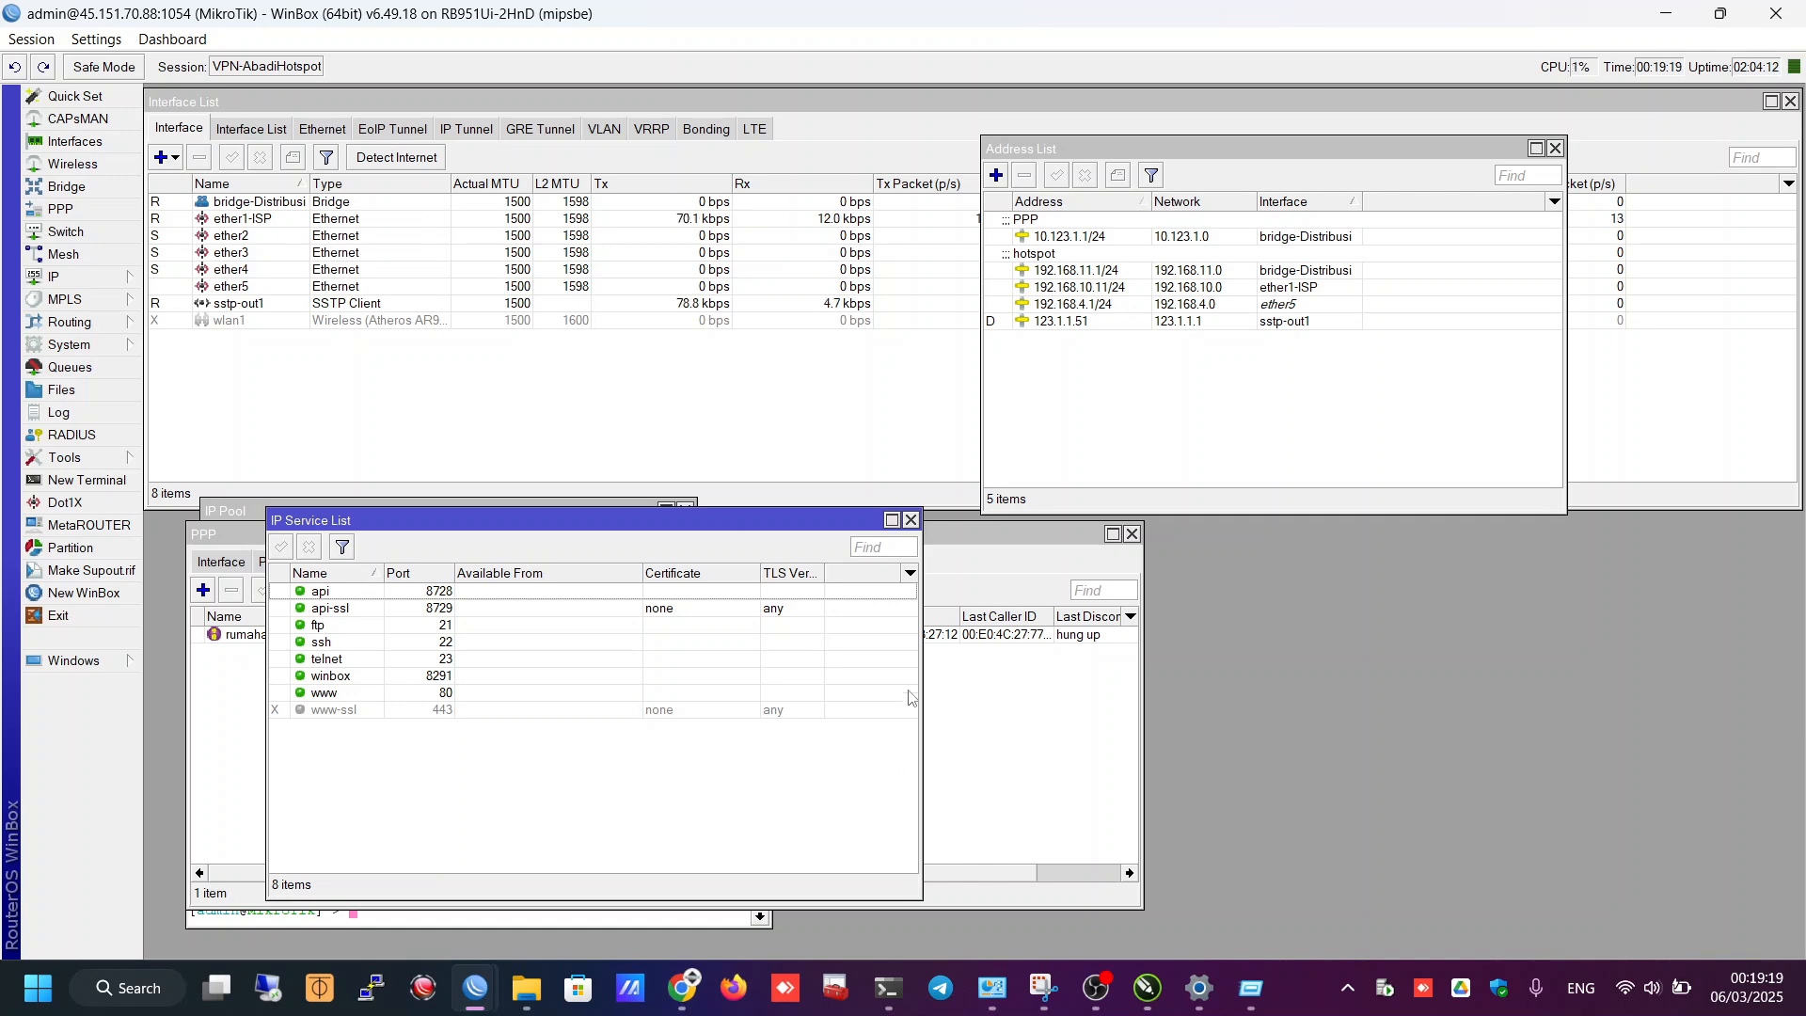
click(406, 406)
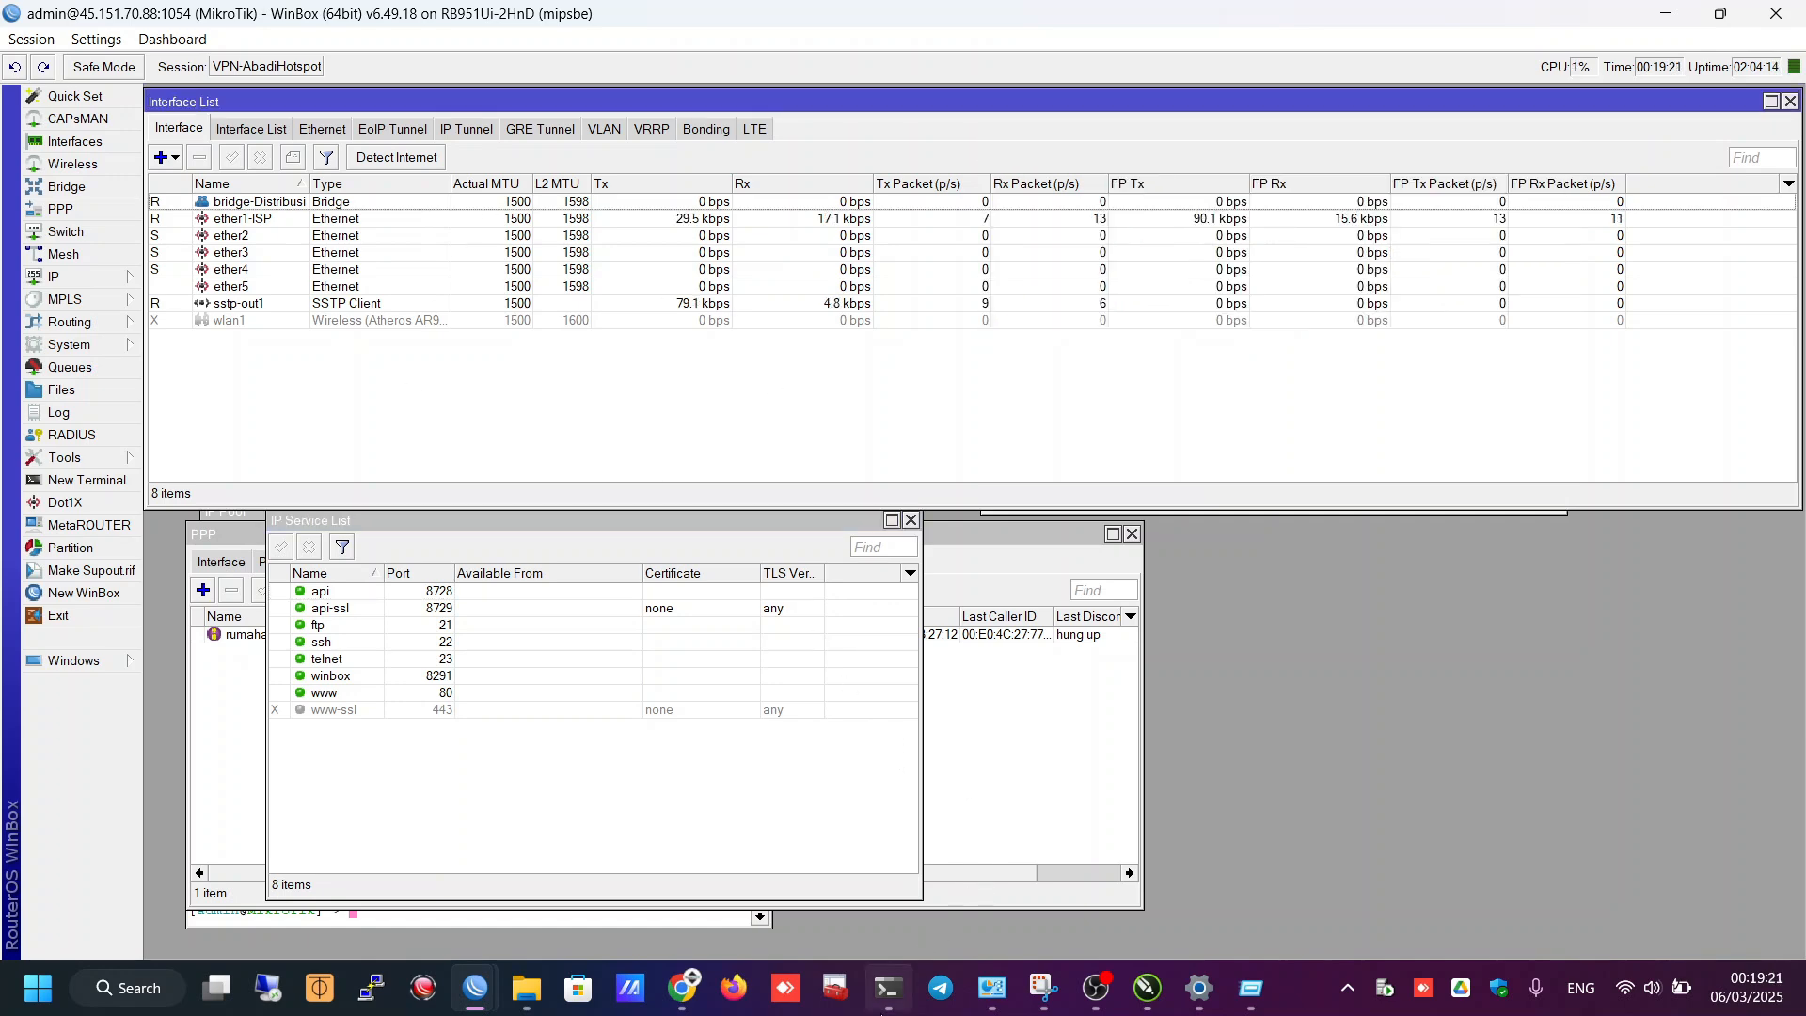
- Re-run the PowerShell pings to 123.1.1.51 and 123.1.1.1, then show the Windows VPN settings
click(888, 987)
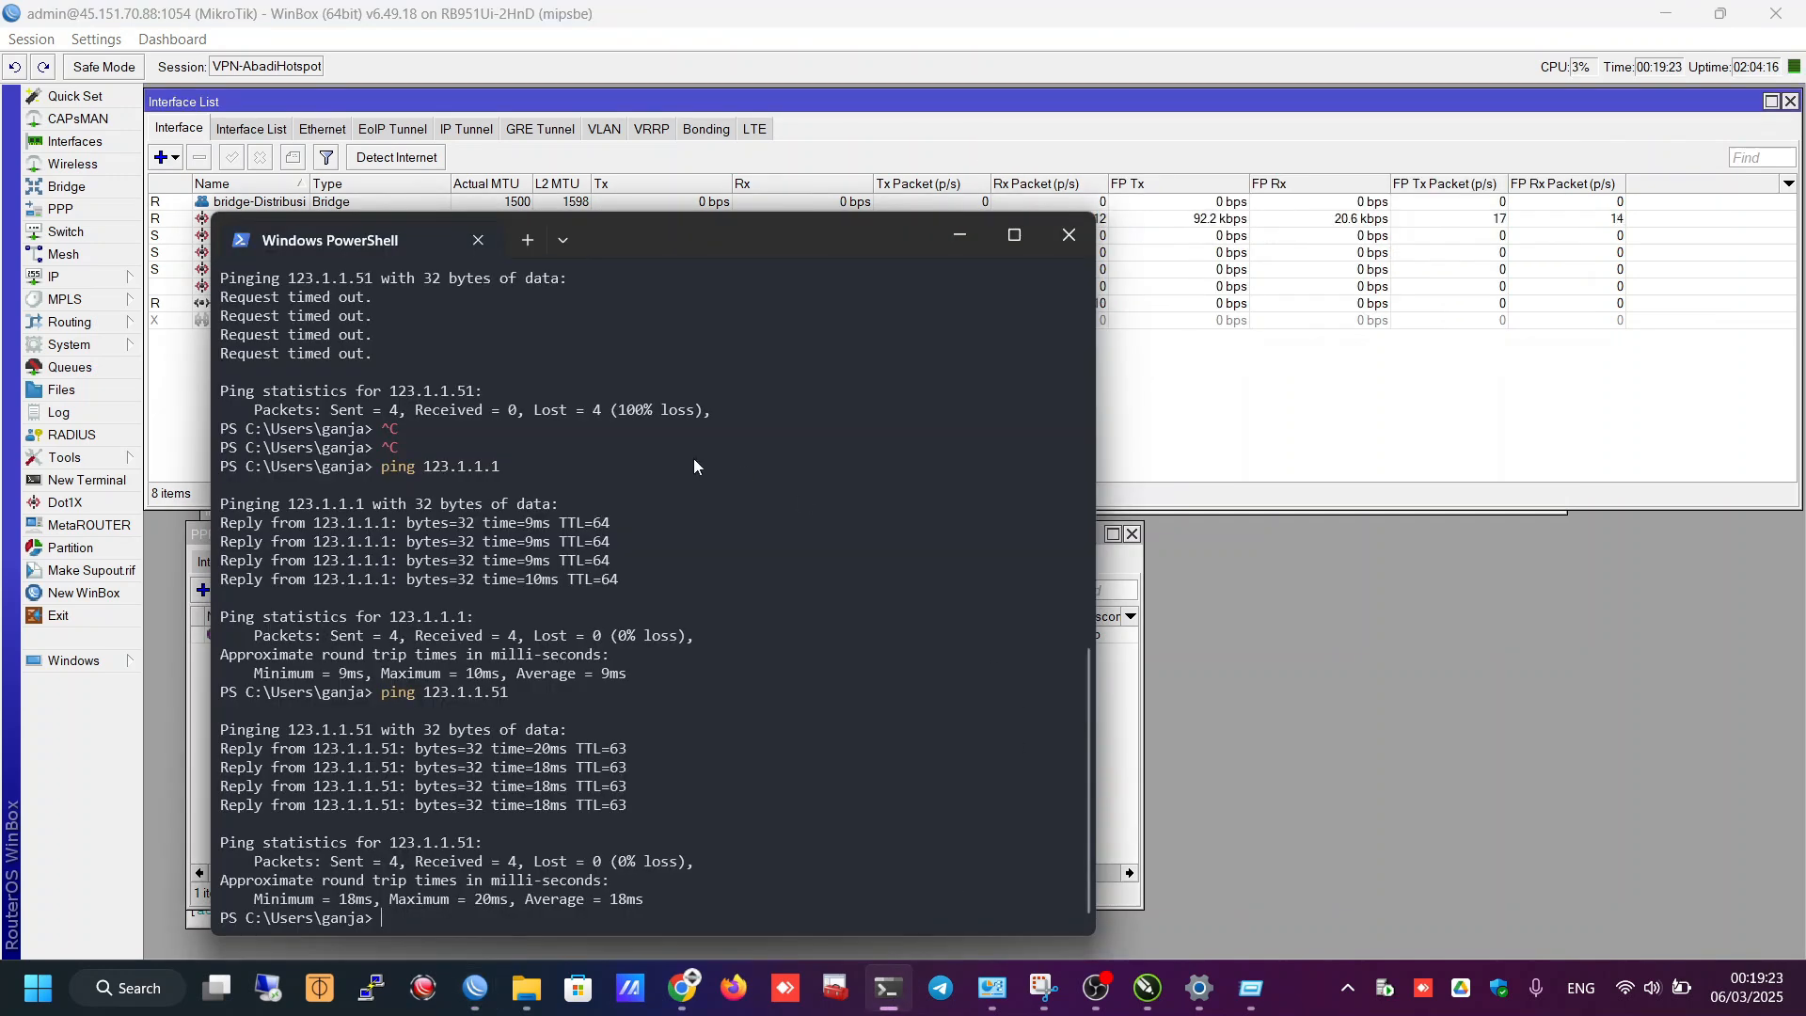
key(Up)
key(Return)
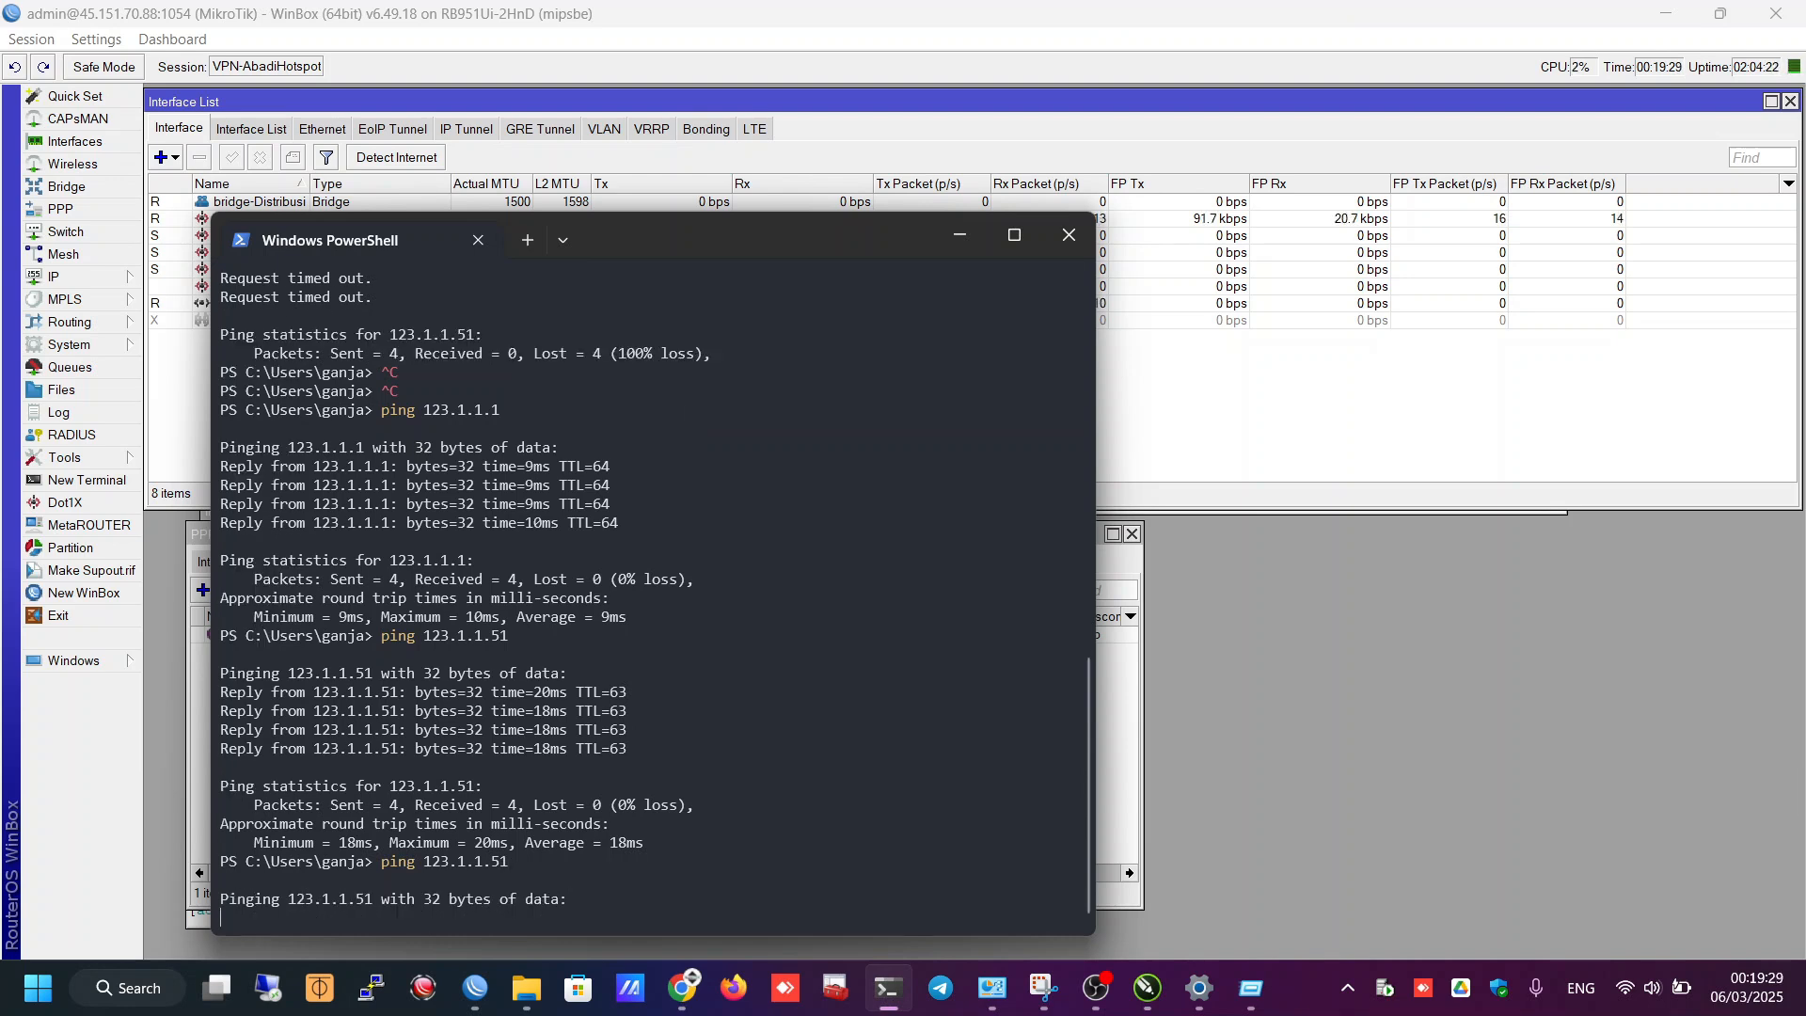
key(ctrl+c)
key(ctrl+c)
key(ctrl+c)
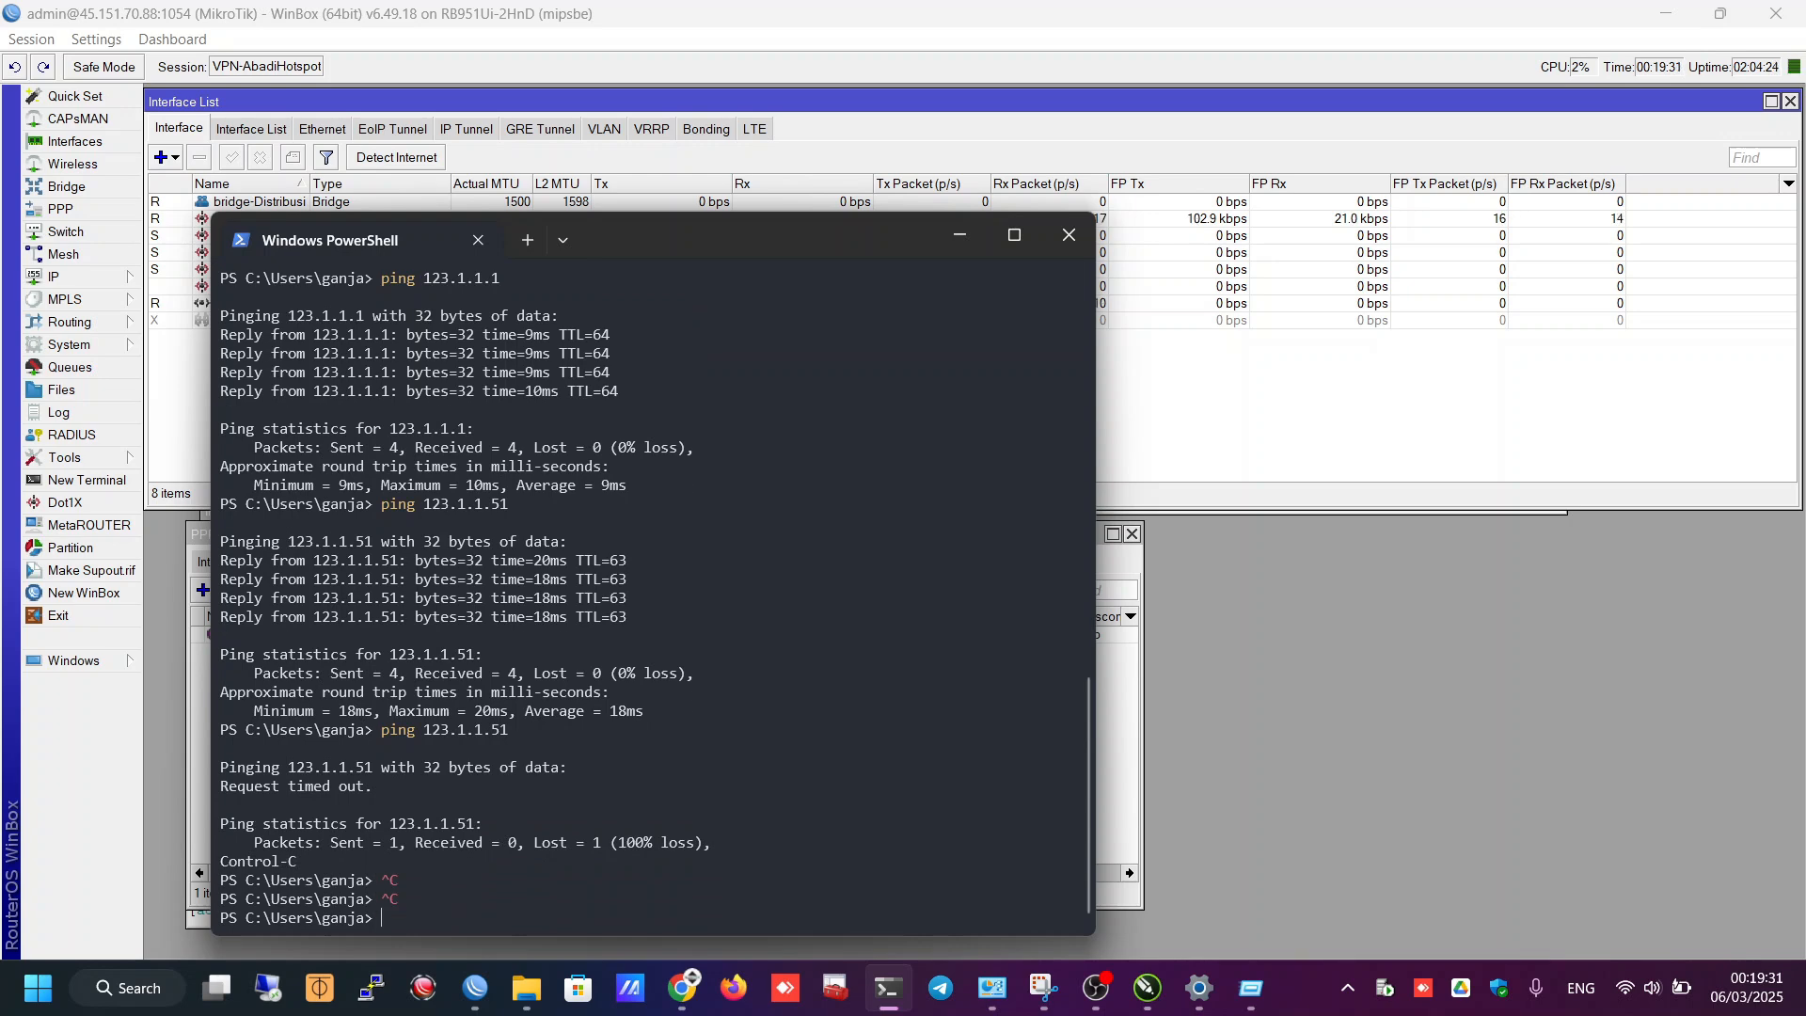
key(Up)
key(Up)
key(Return)
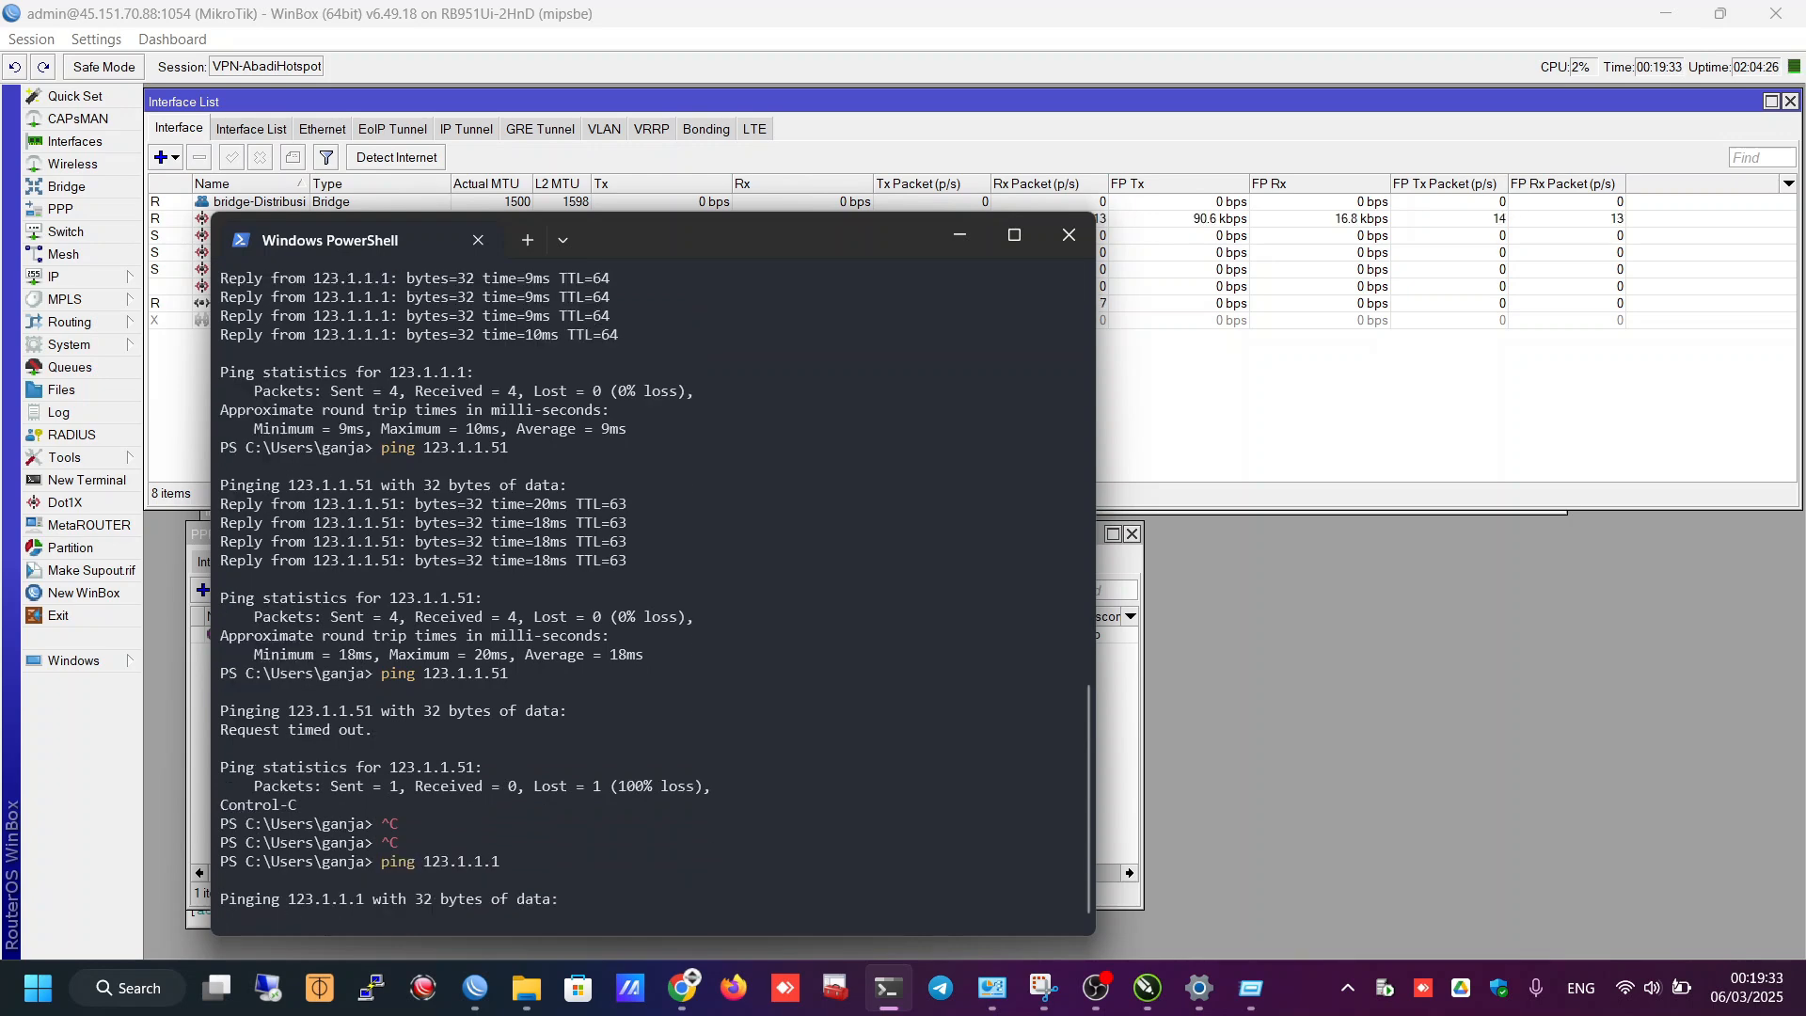
click(889, 988)
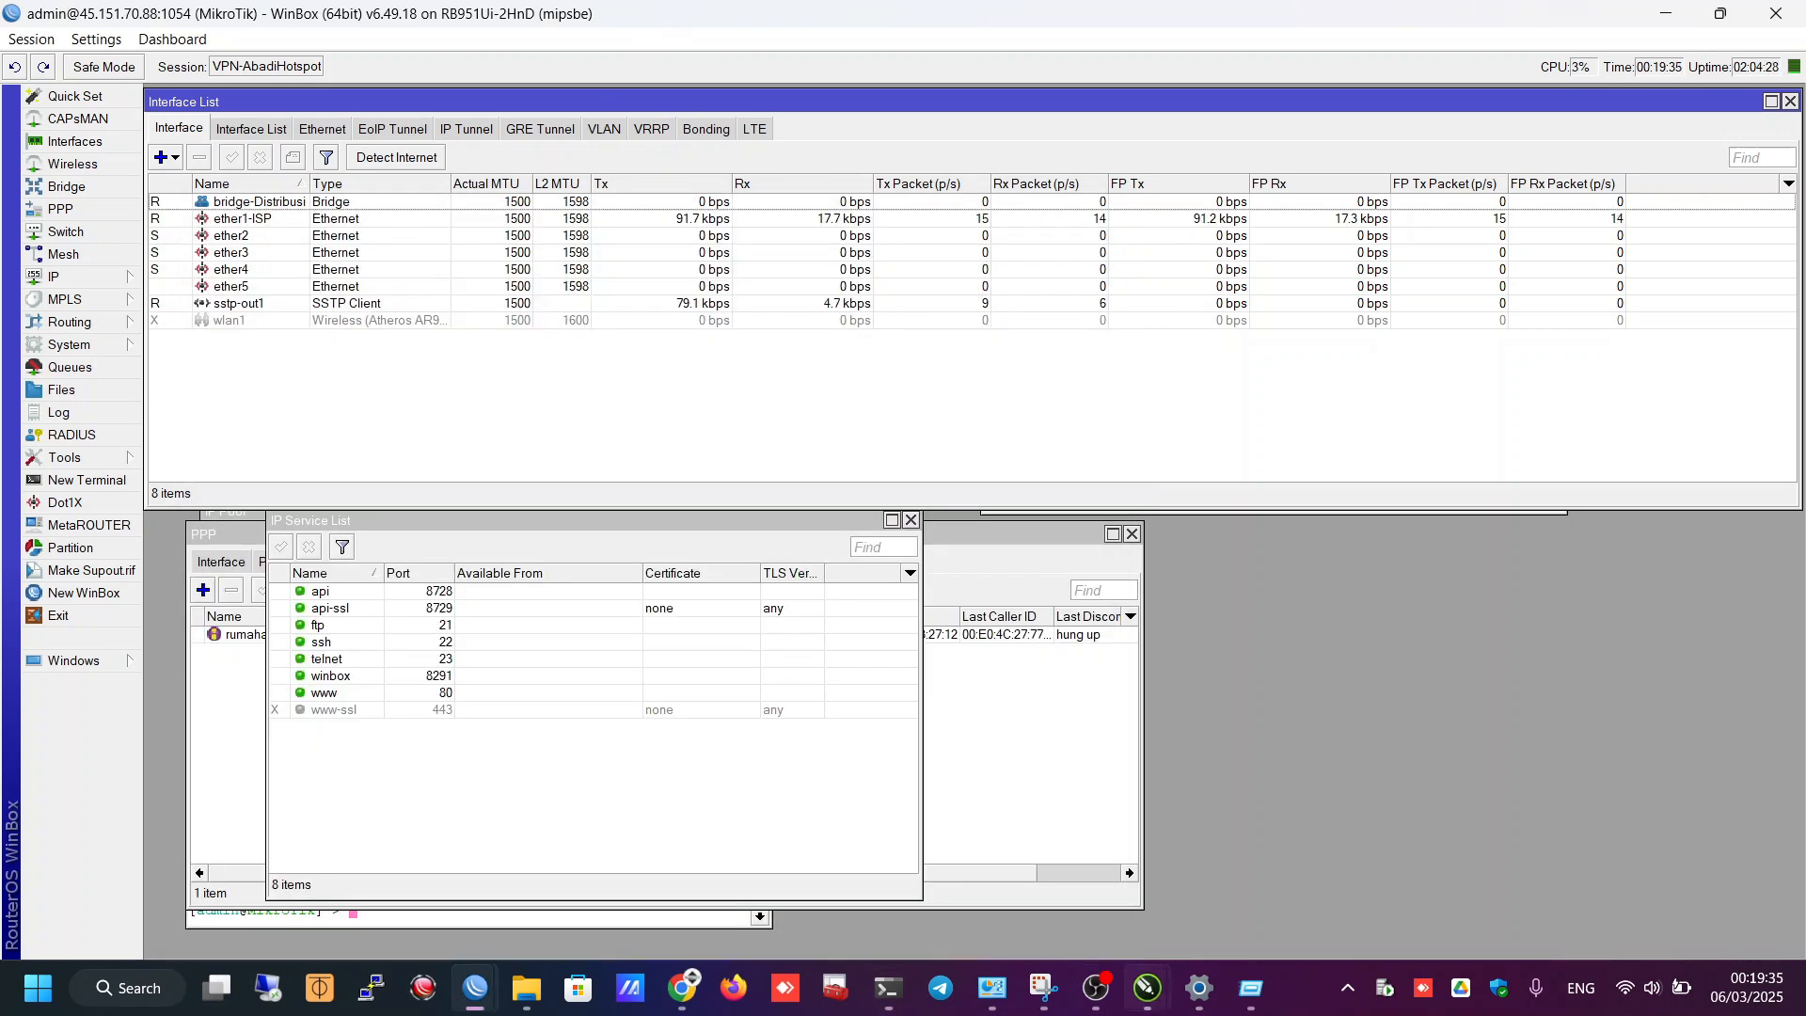
click(1200, 989)
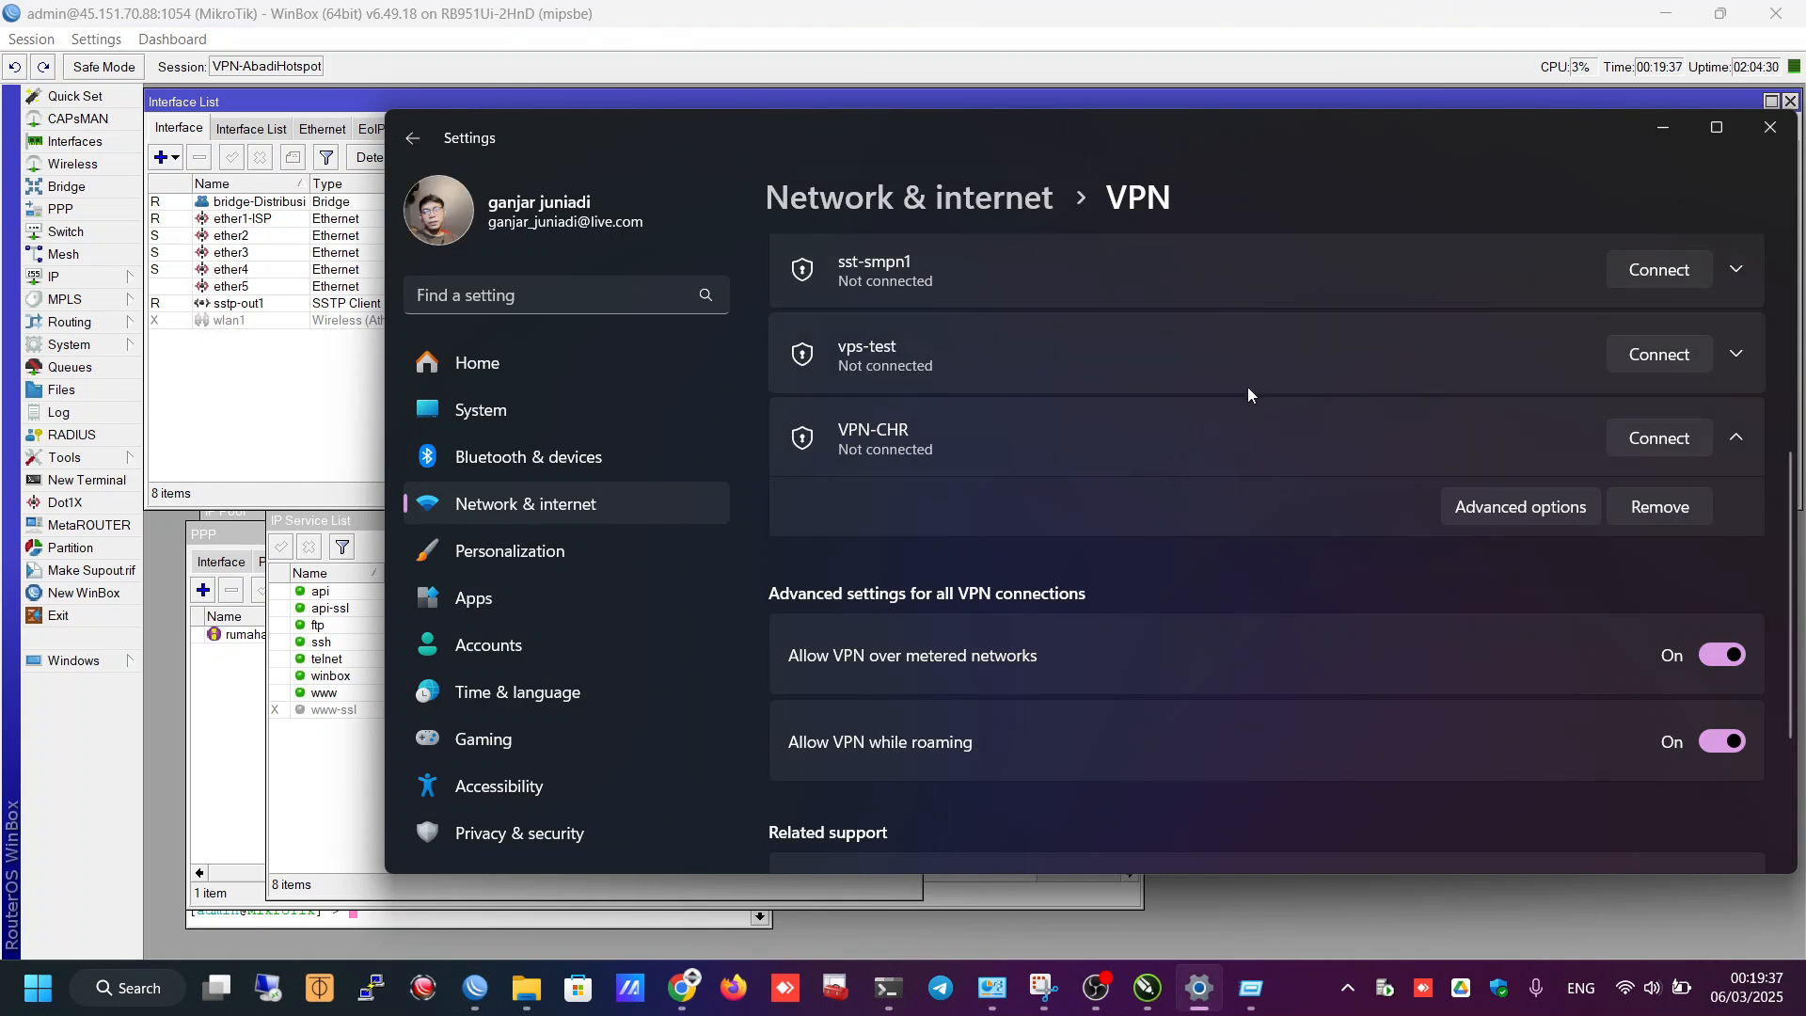
click(1035, 447)
click(1034, 447)
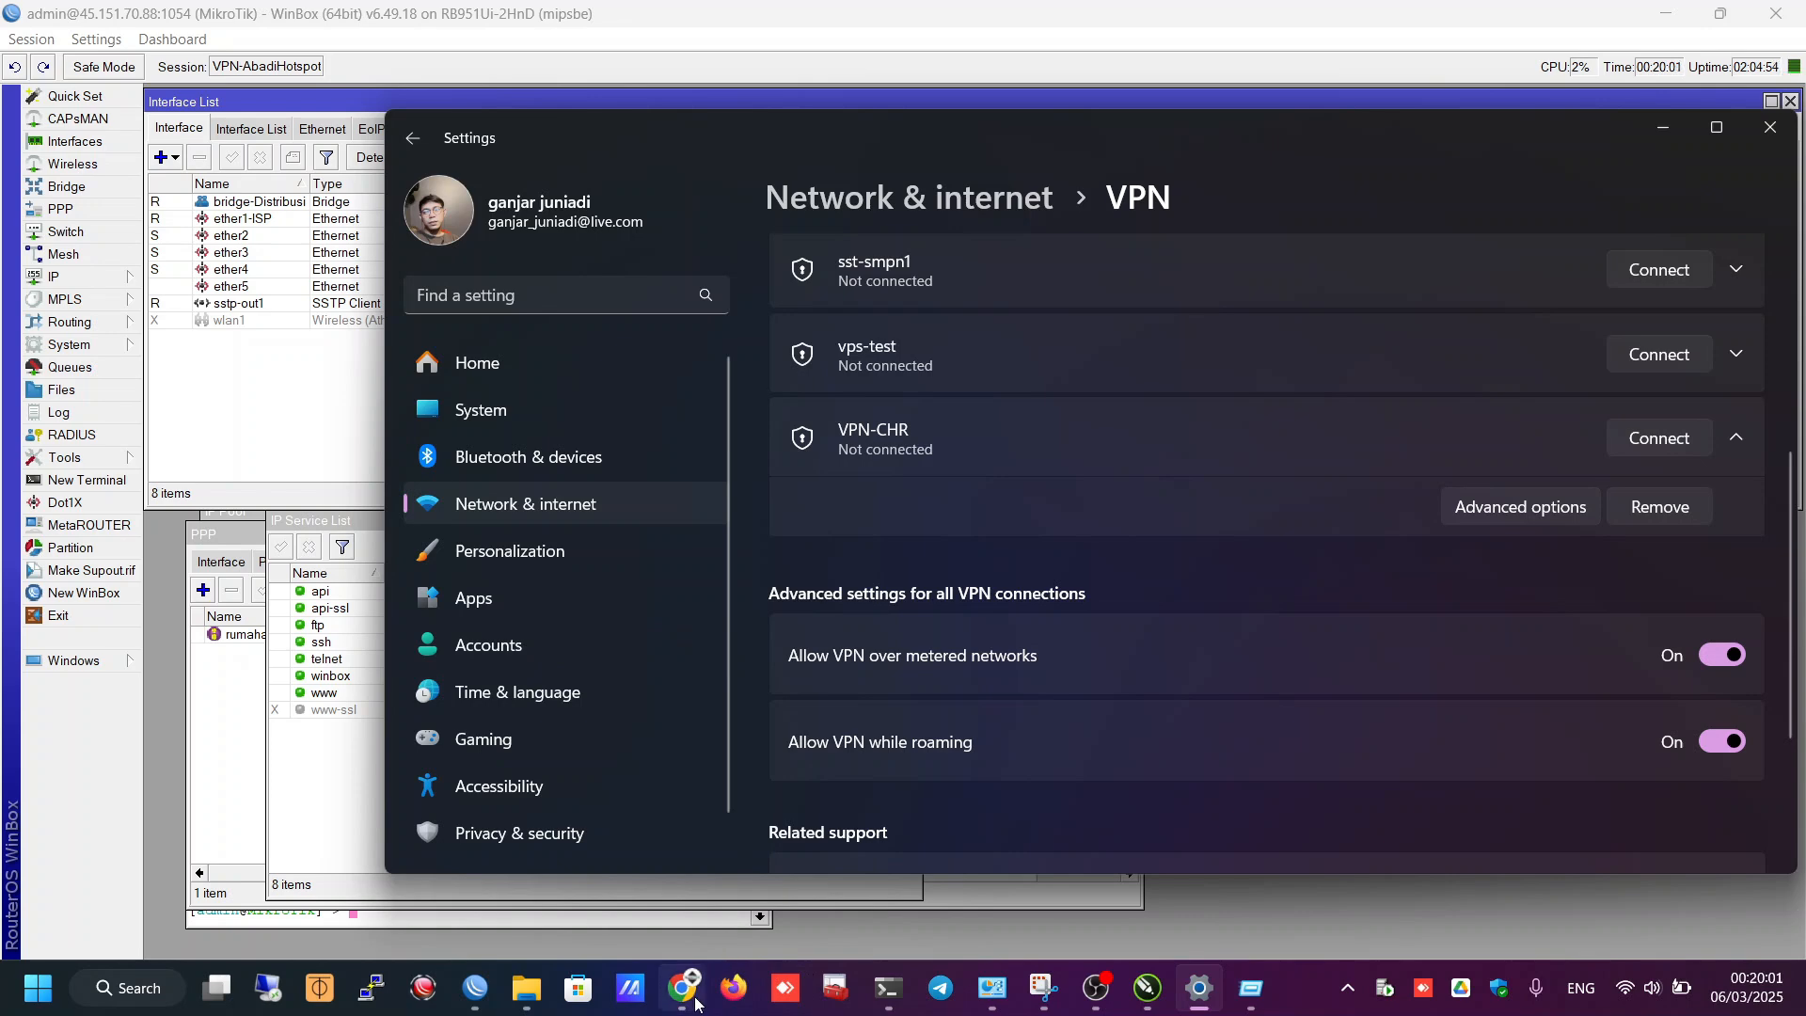
mouse_move(696, 1003)
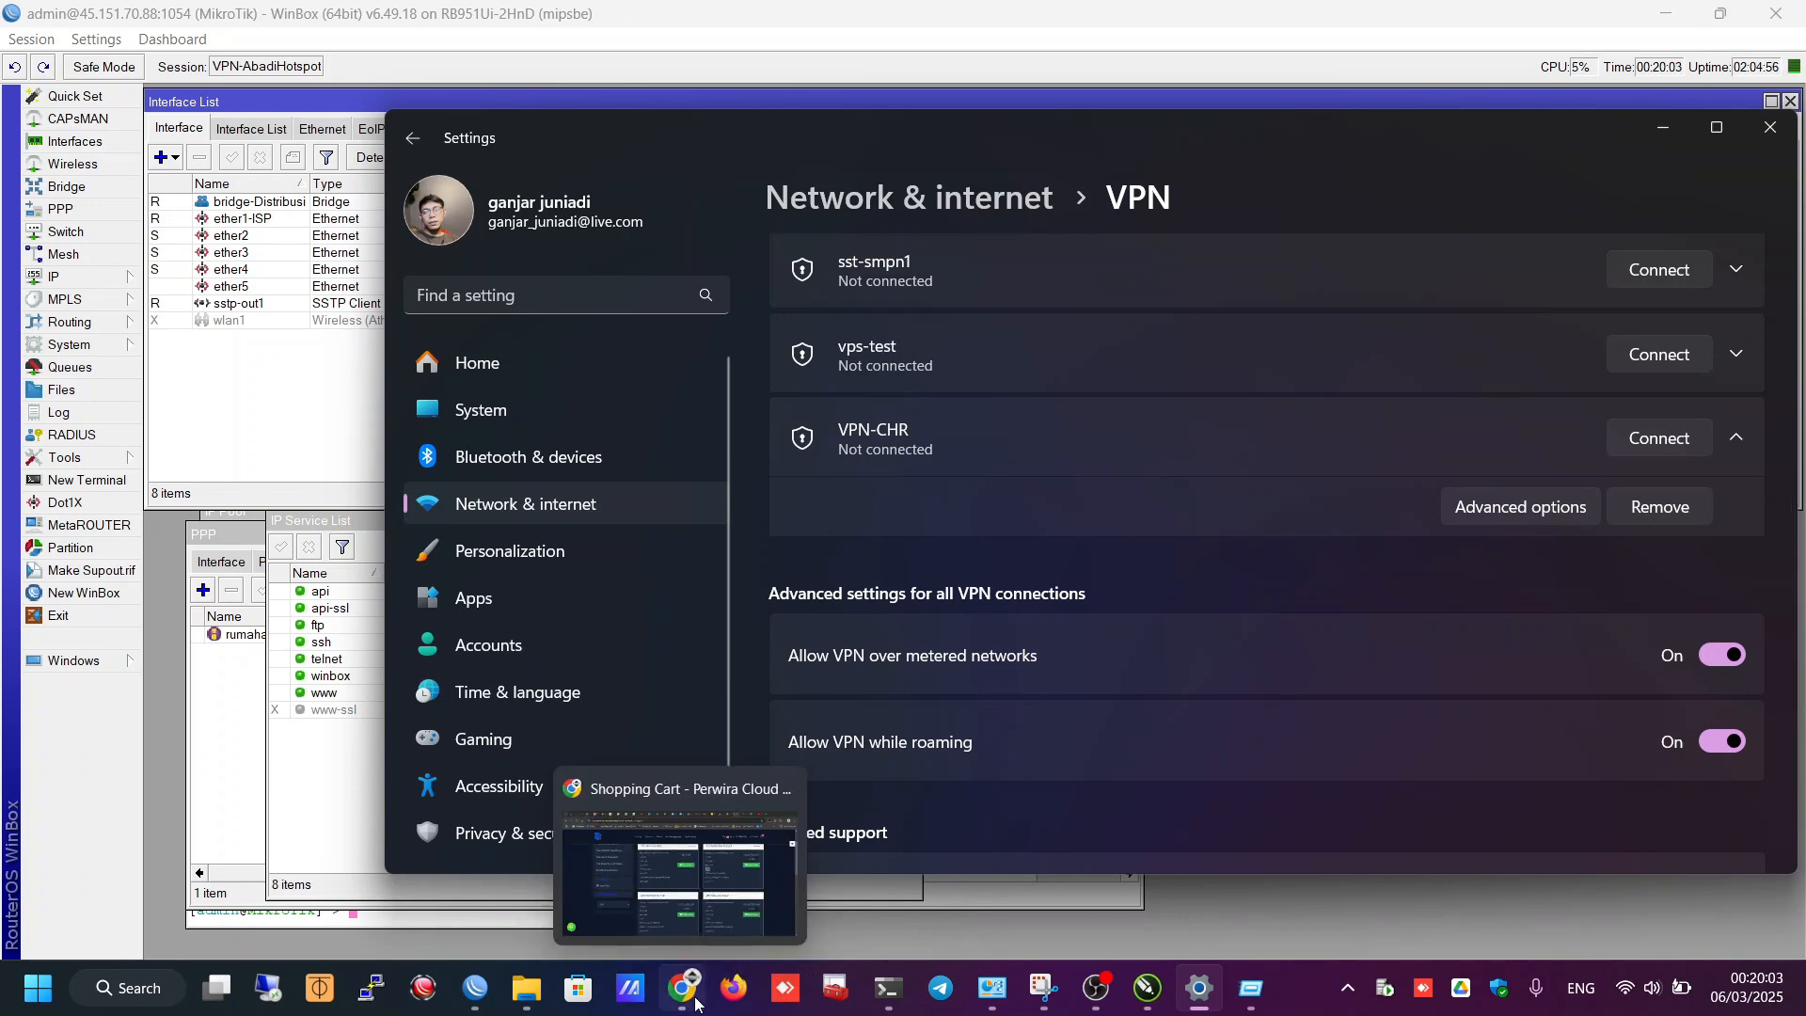
click(696, 1003)
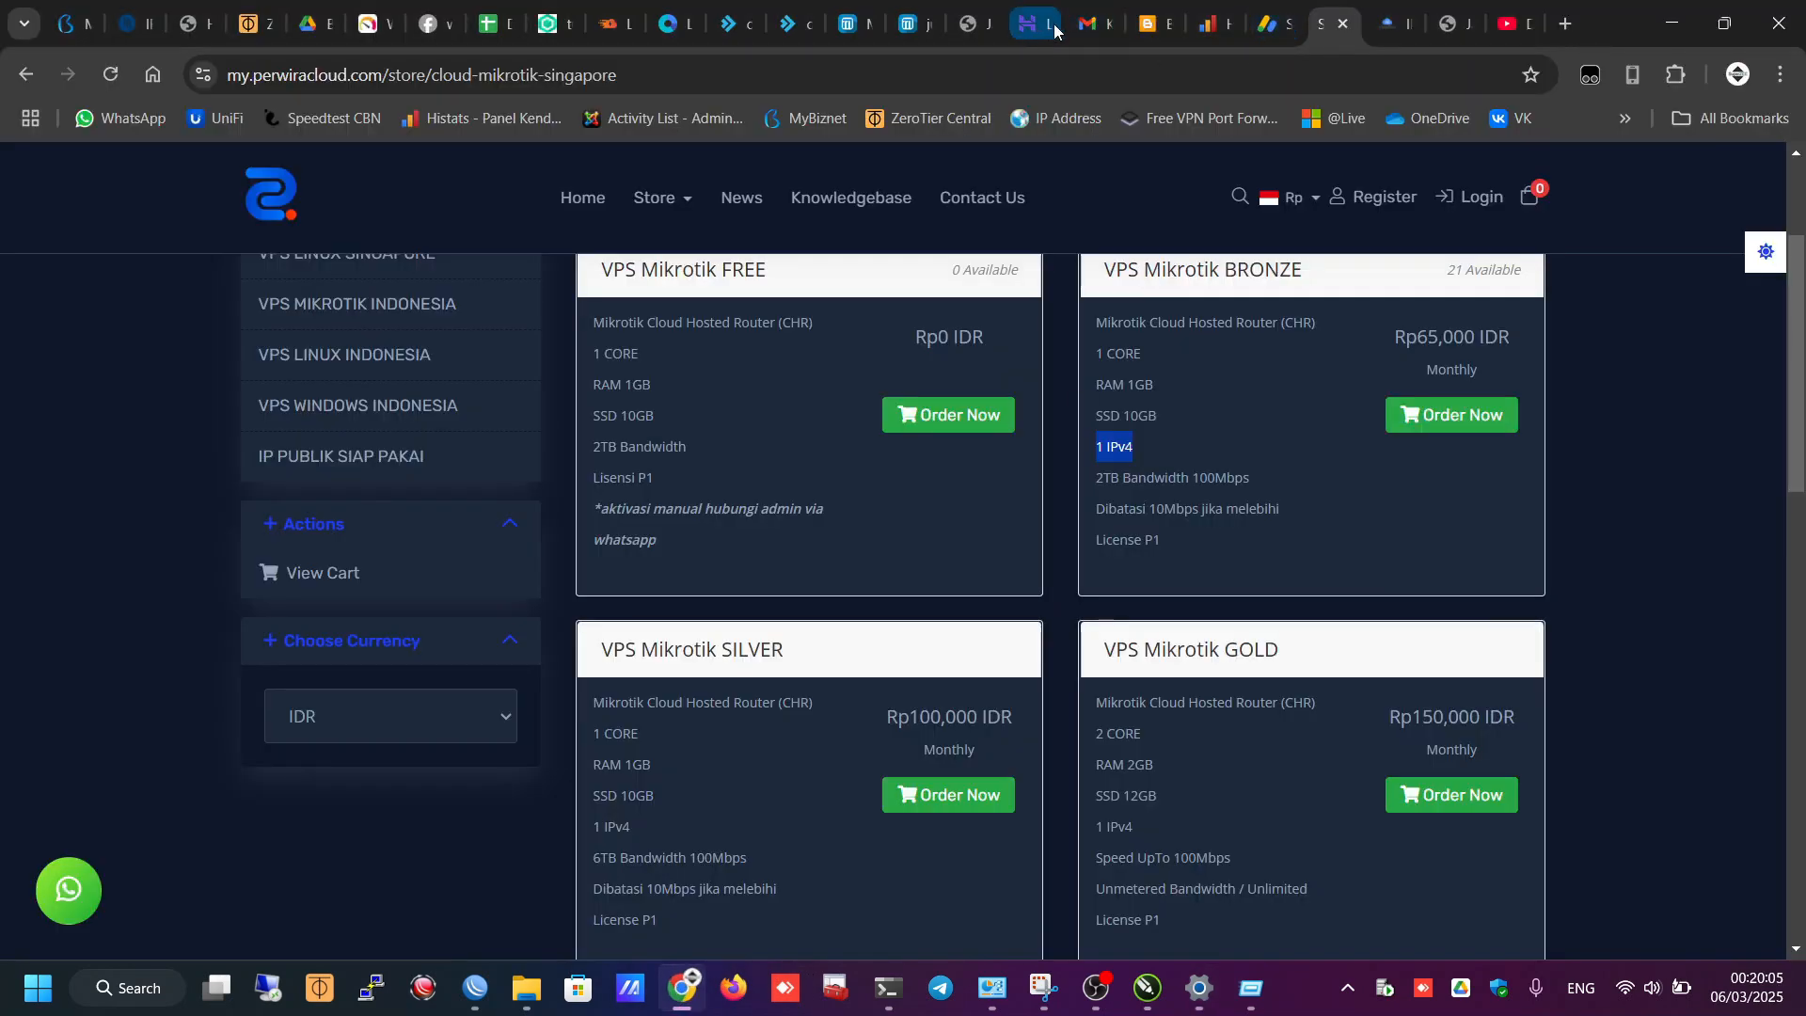
click(607, 23)
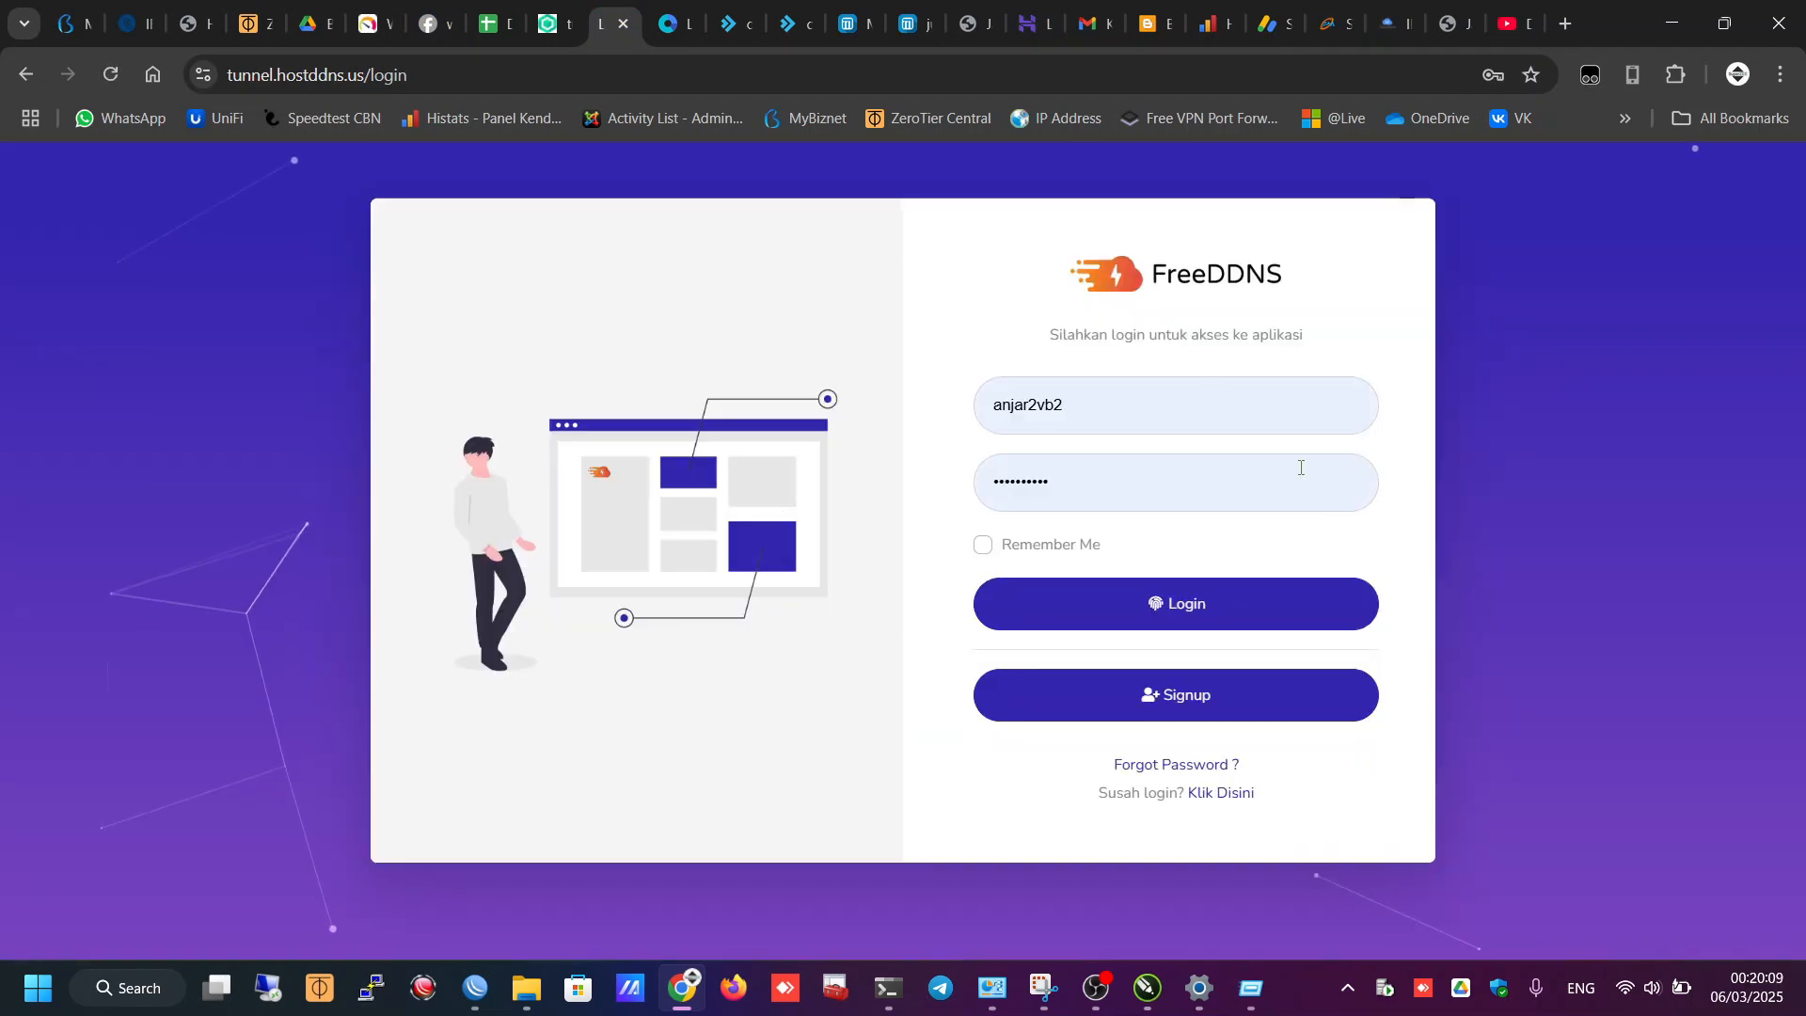
click(1671, 22)
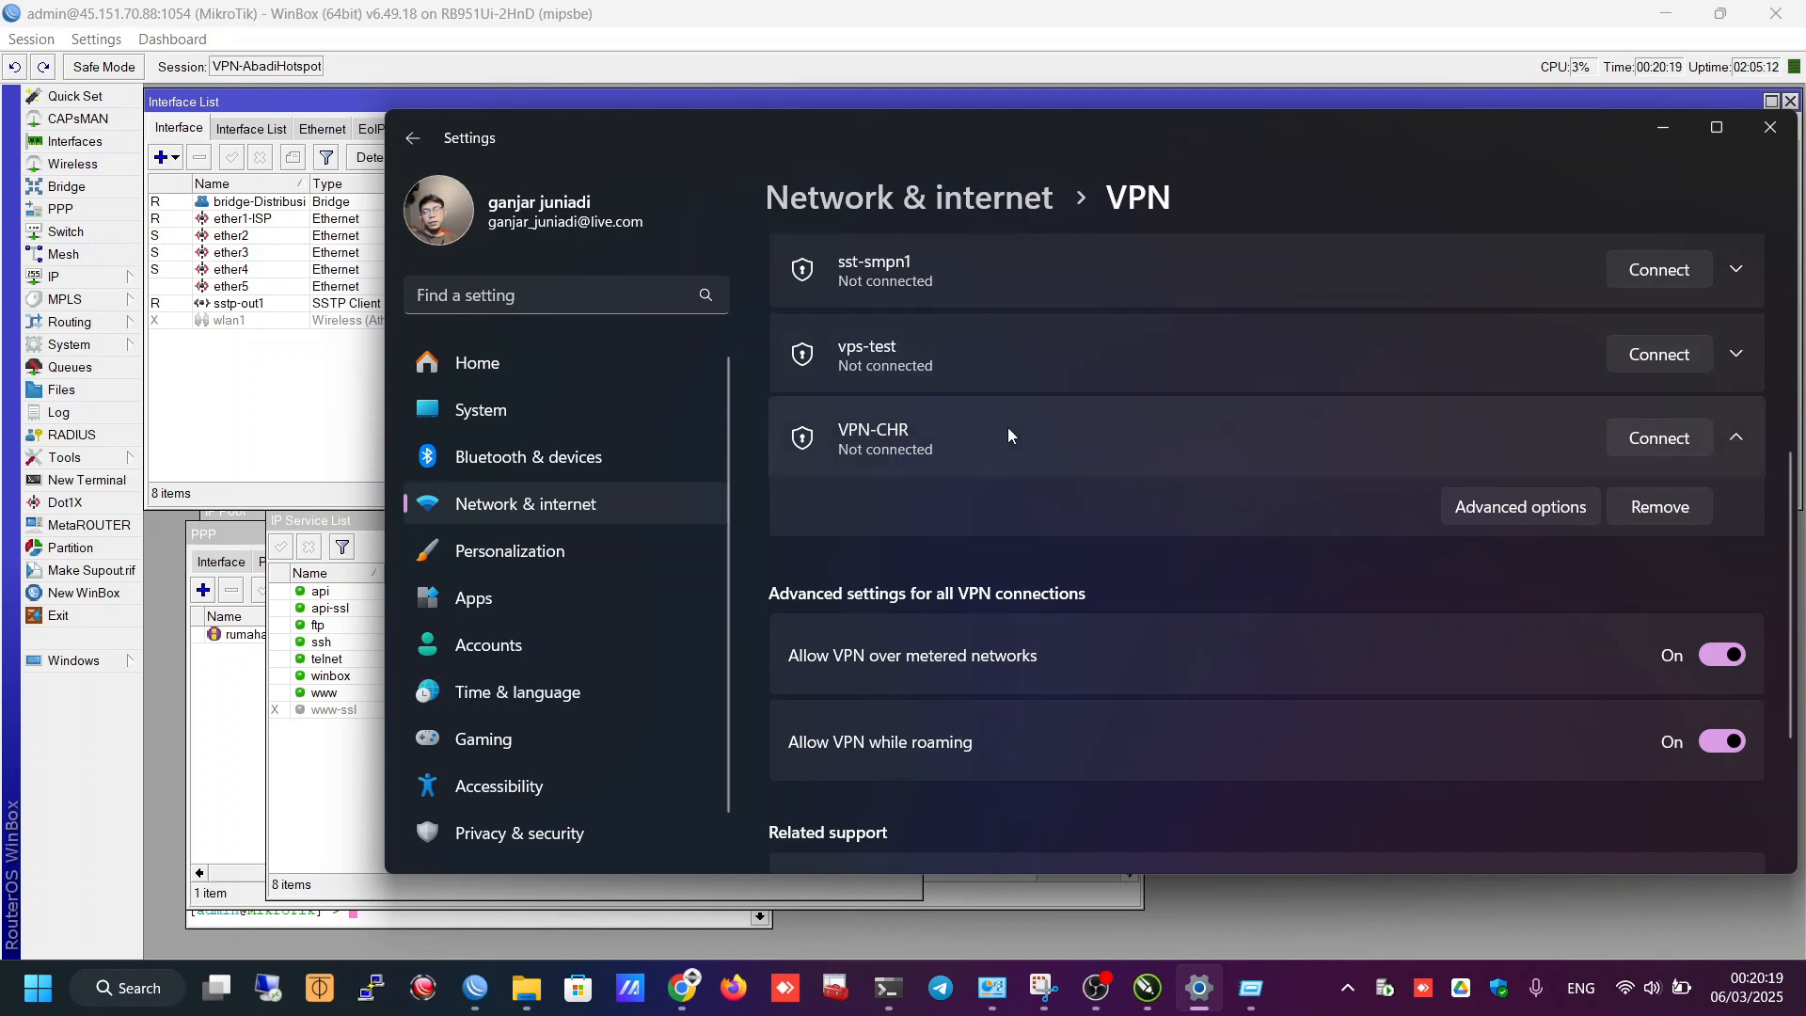
- Close the IP Service List and place the PPP Secrets window beside the terminal
click(984, 432)
click(835, 449)
click(994, 45)
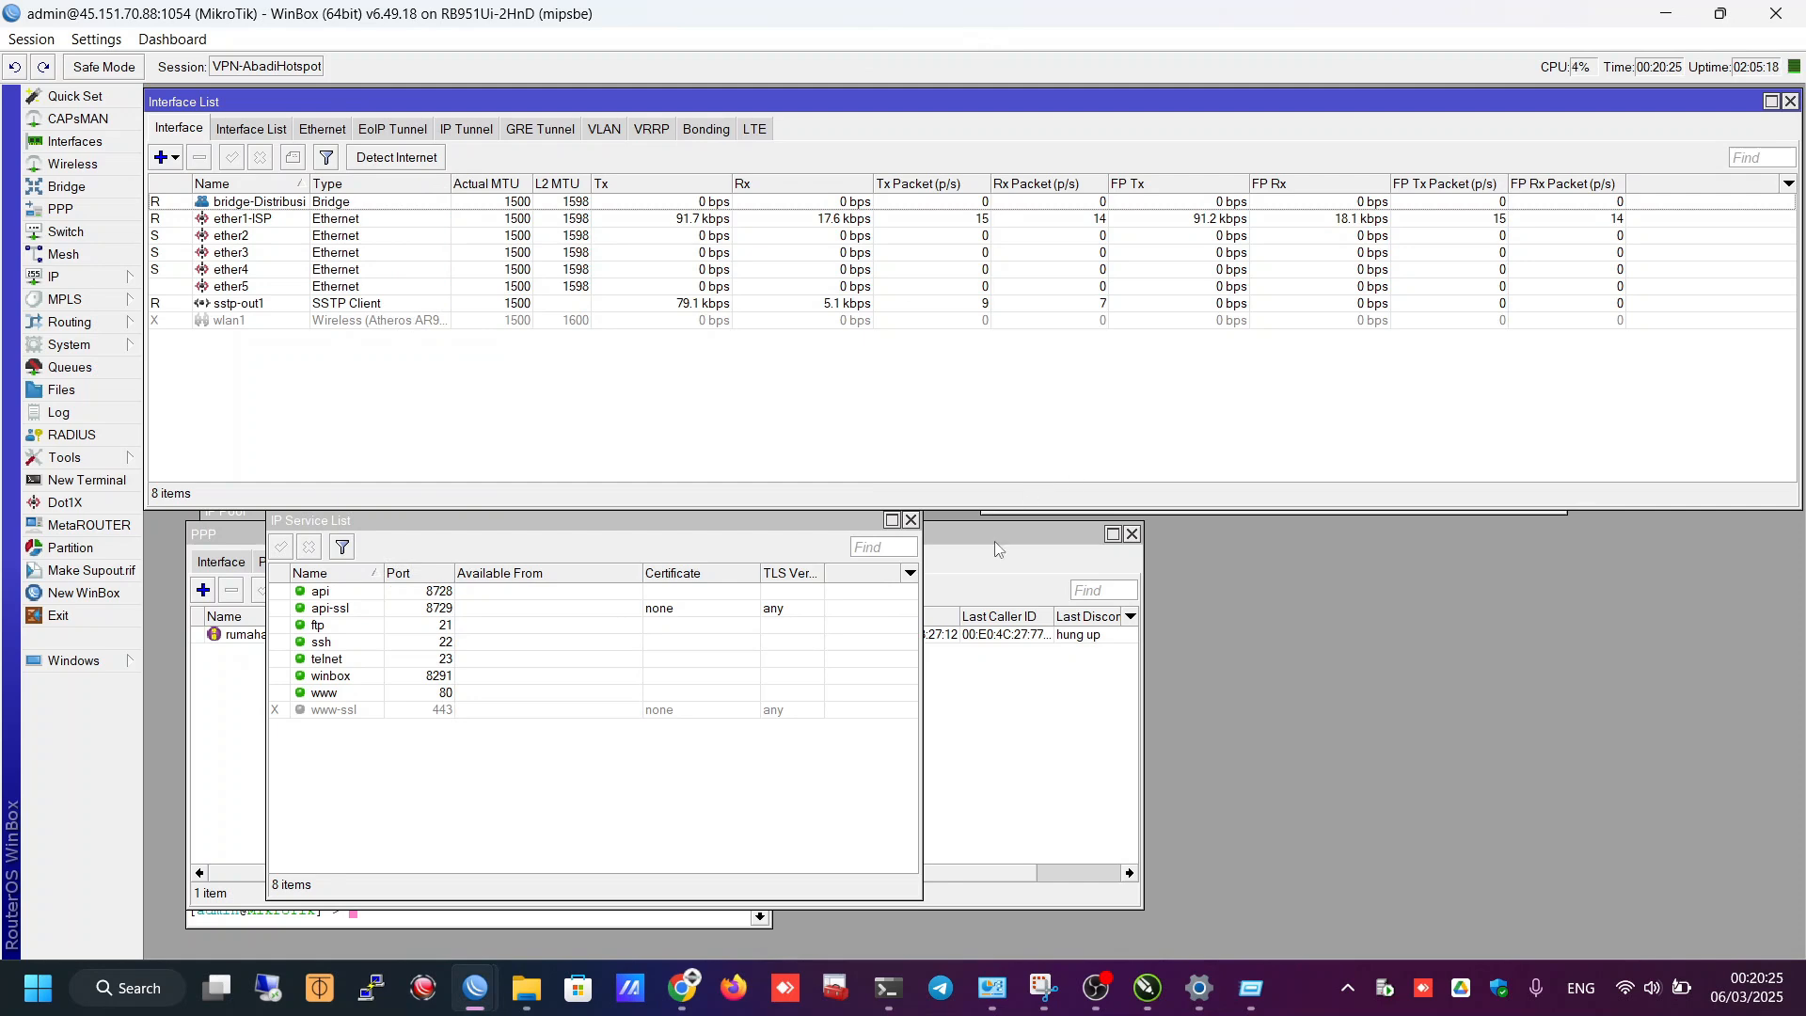
drag(995, 536, 1704, 470)
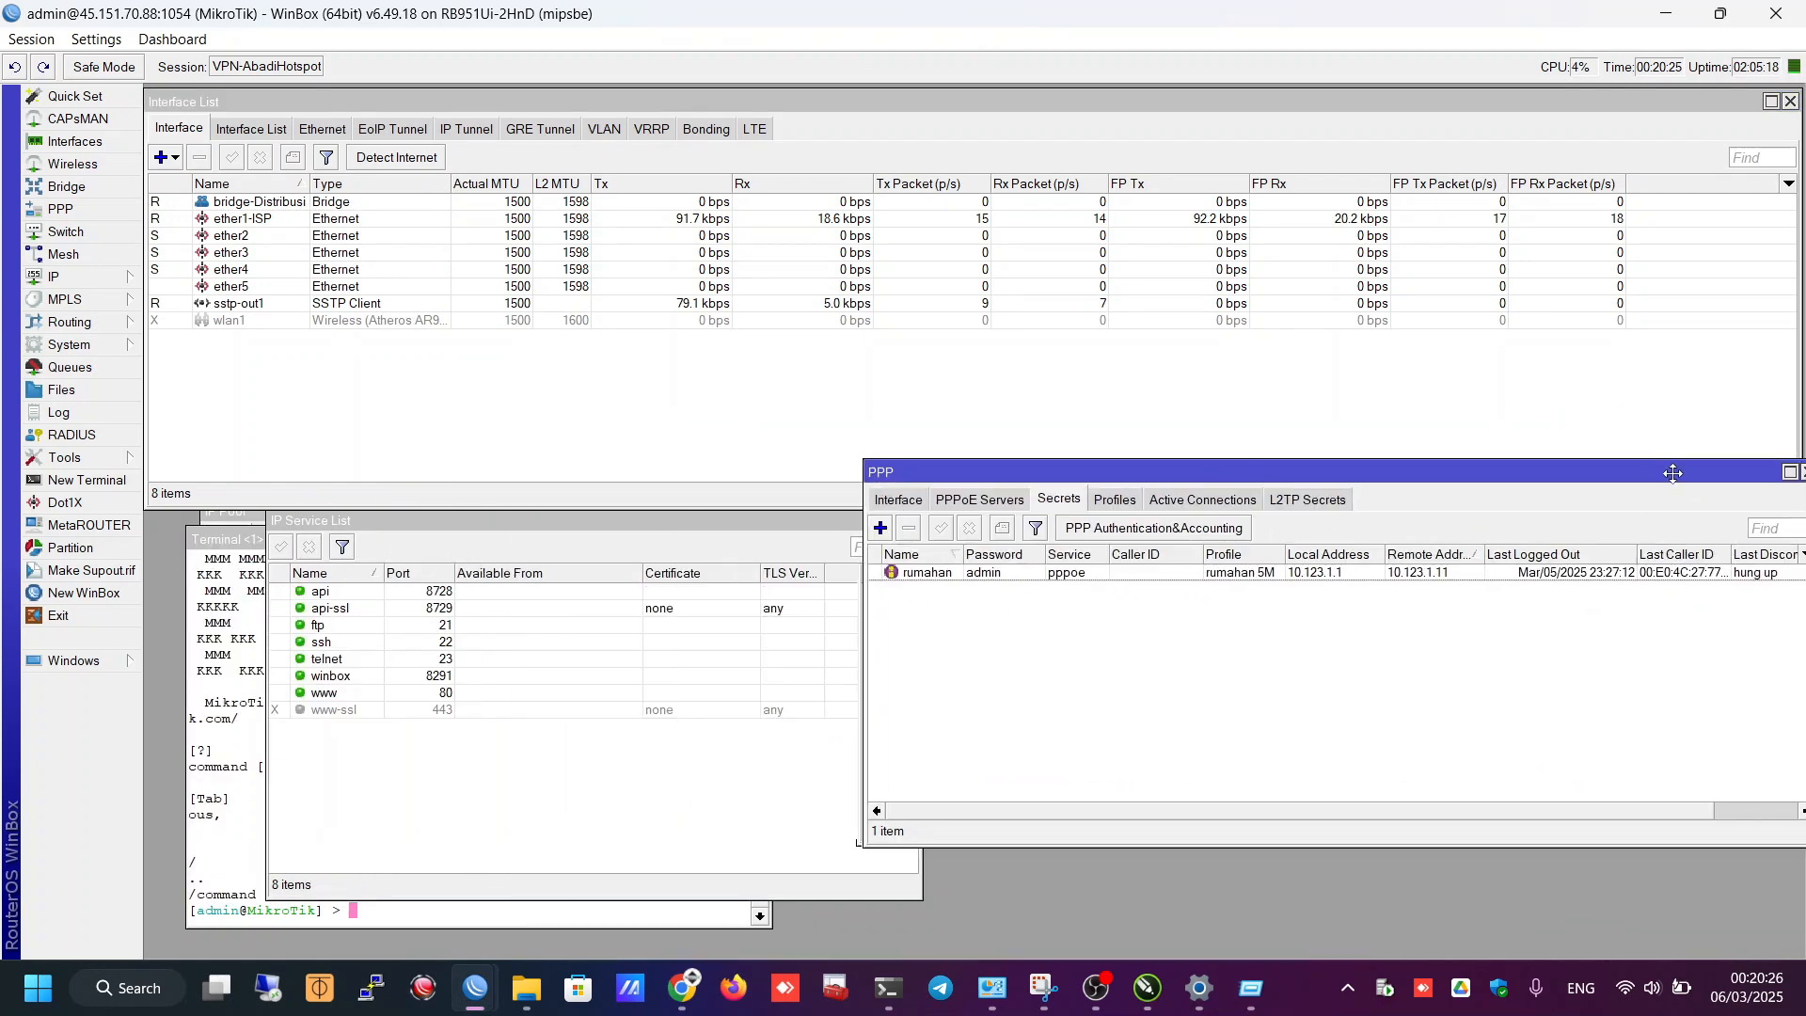
click(590, 528)
drag(591, 528, 552, 536)
click(817, 531)
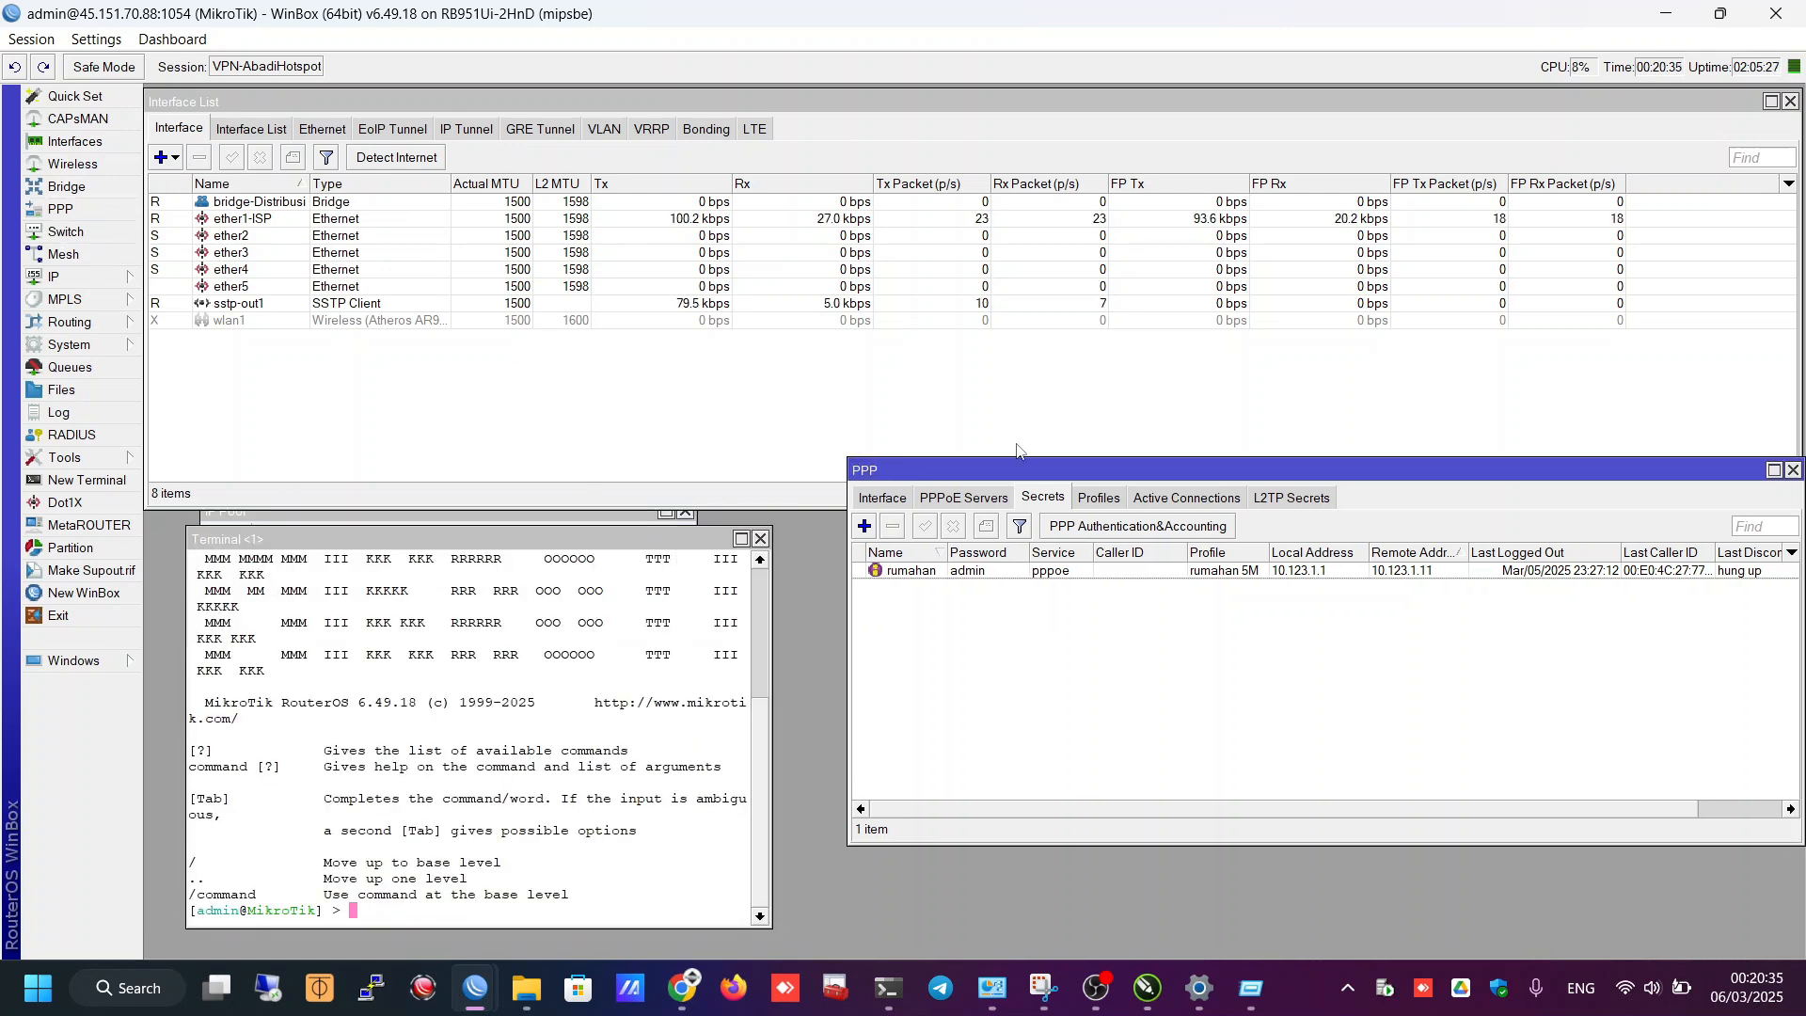
drag(1001, 473, 956, 536)
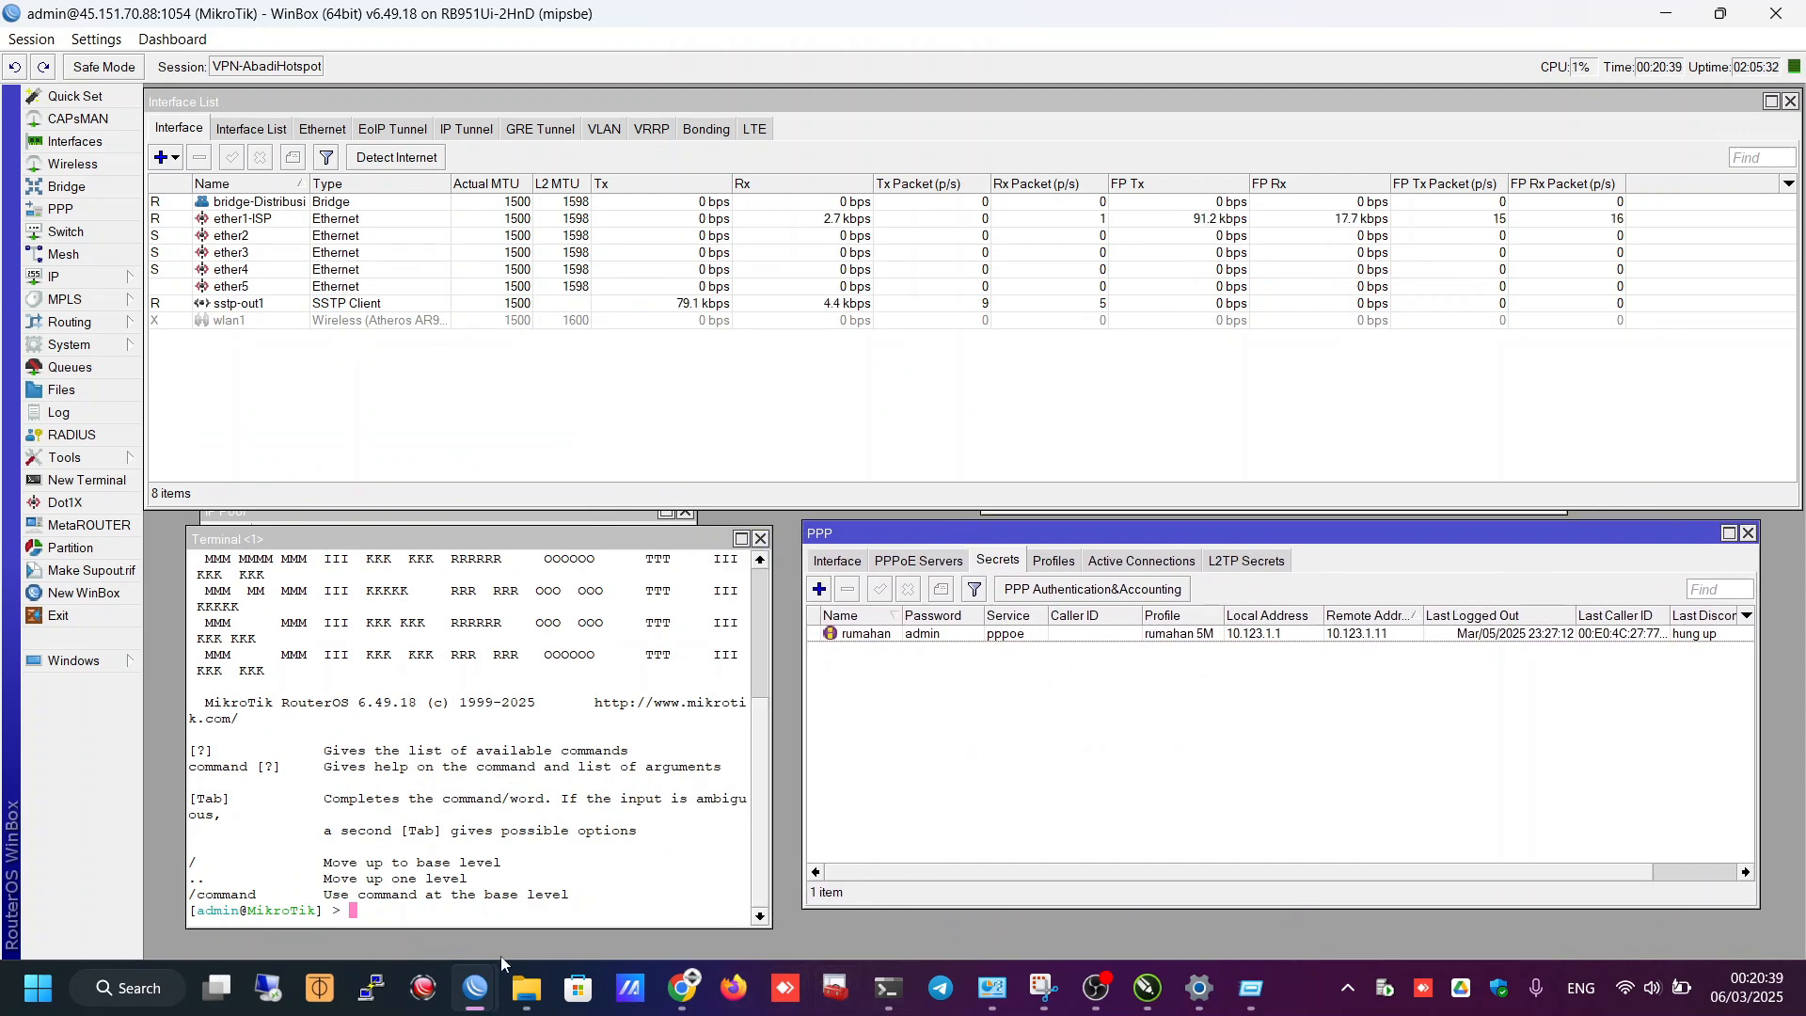
mouse_move(476, 987)
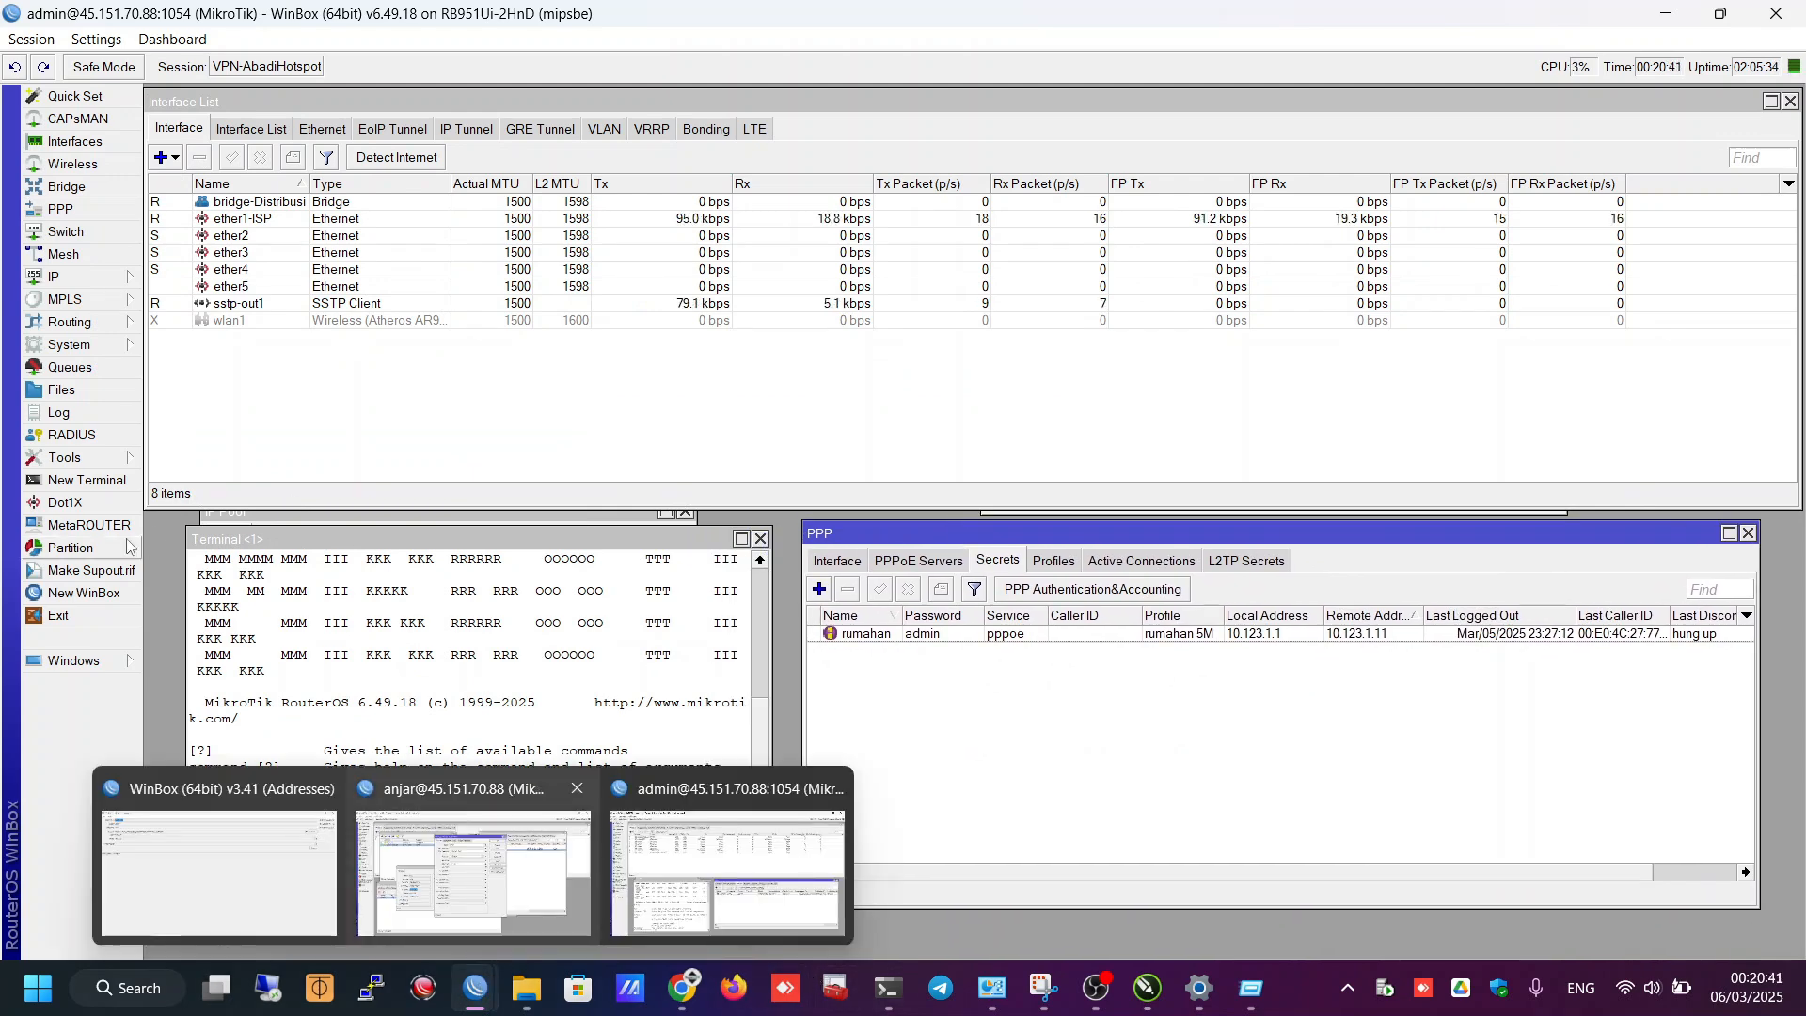
- Run 'ping 123.1.1.1' in a new router terminal
click(108, 487)
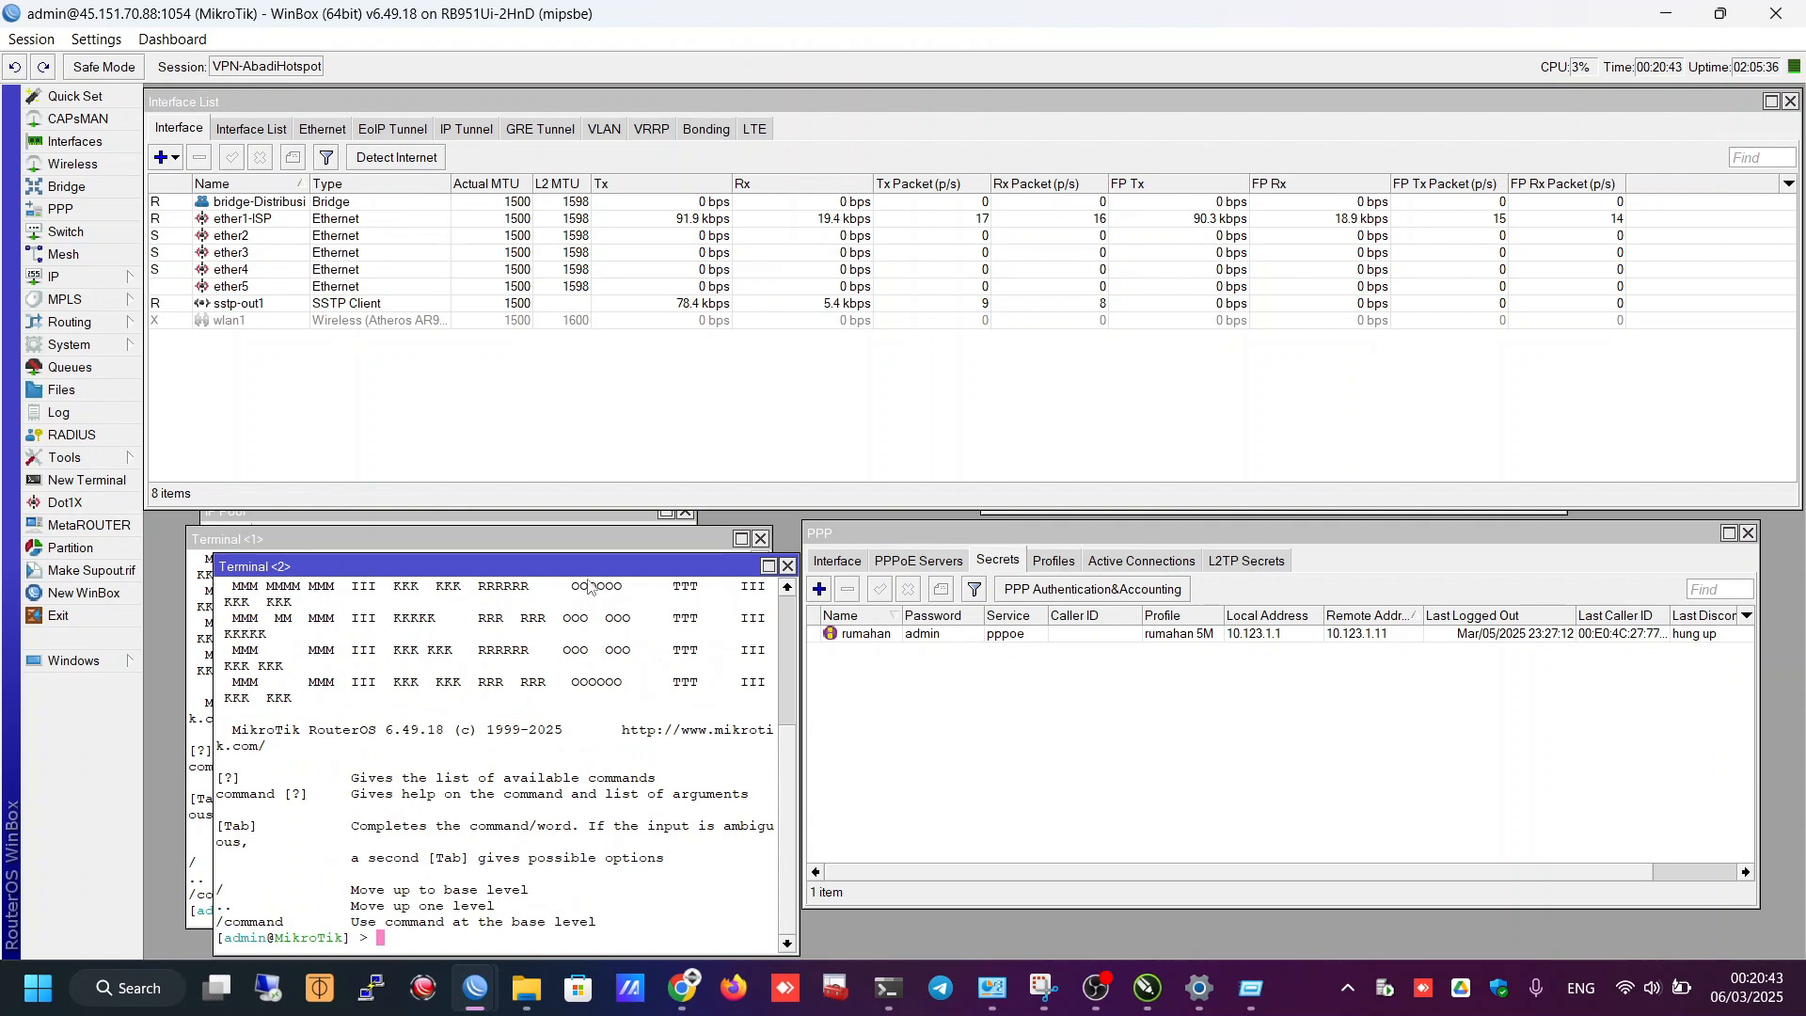
drag(615, 539, 1424, 299)
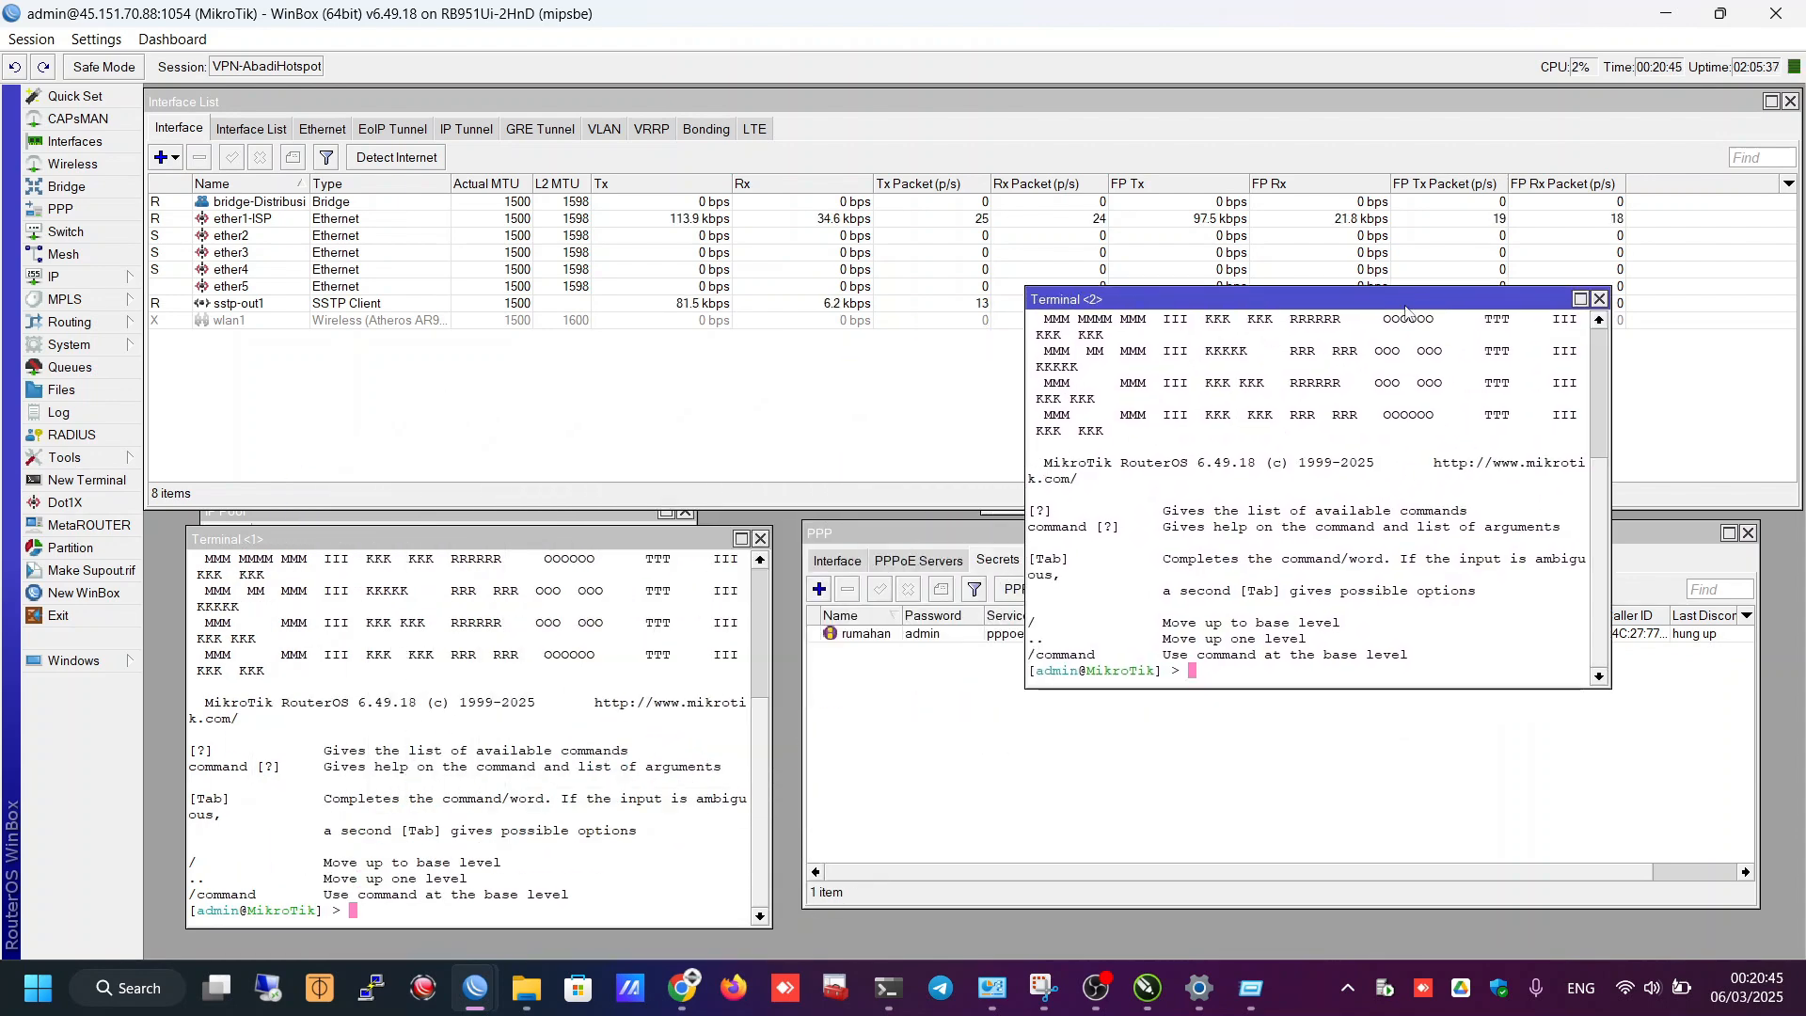
text(ping )
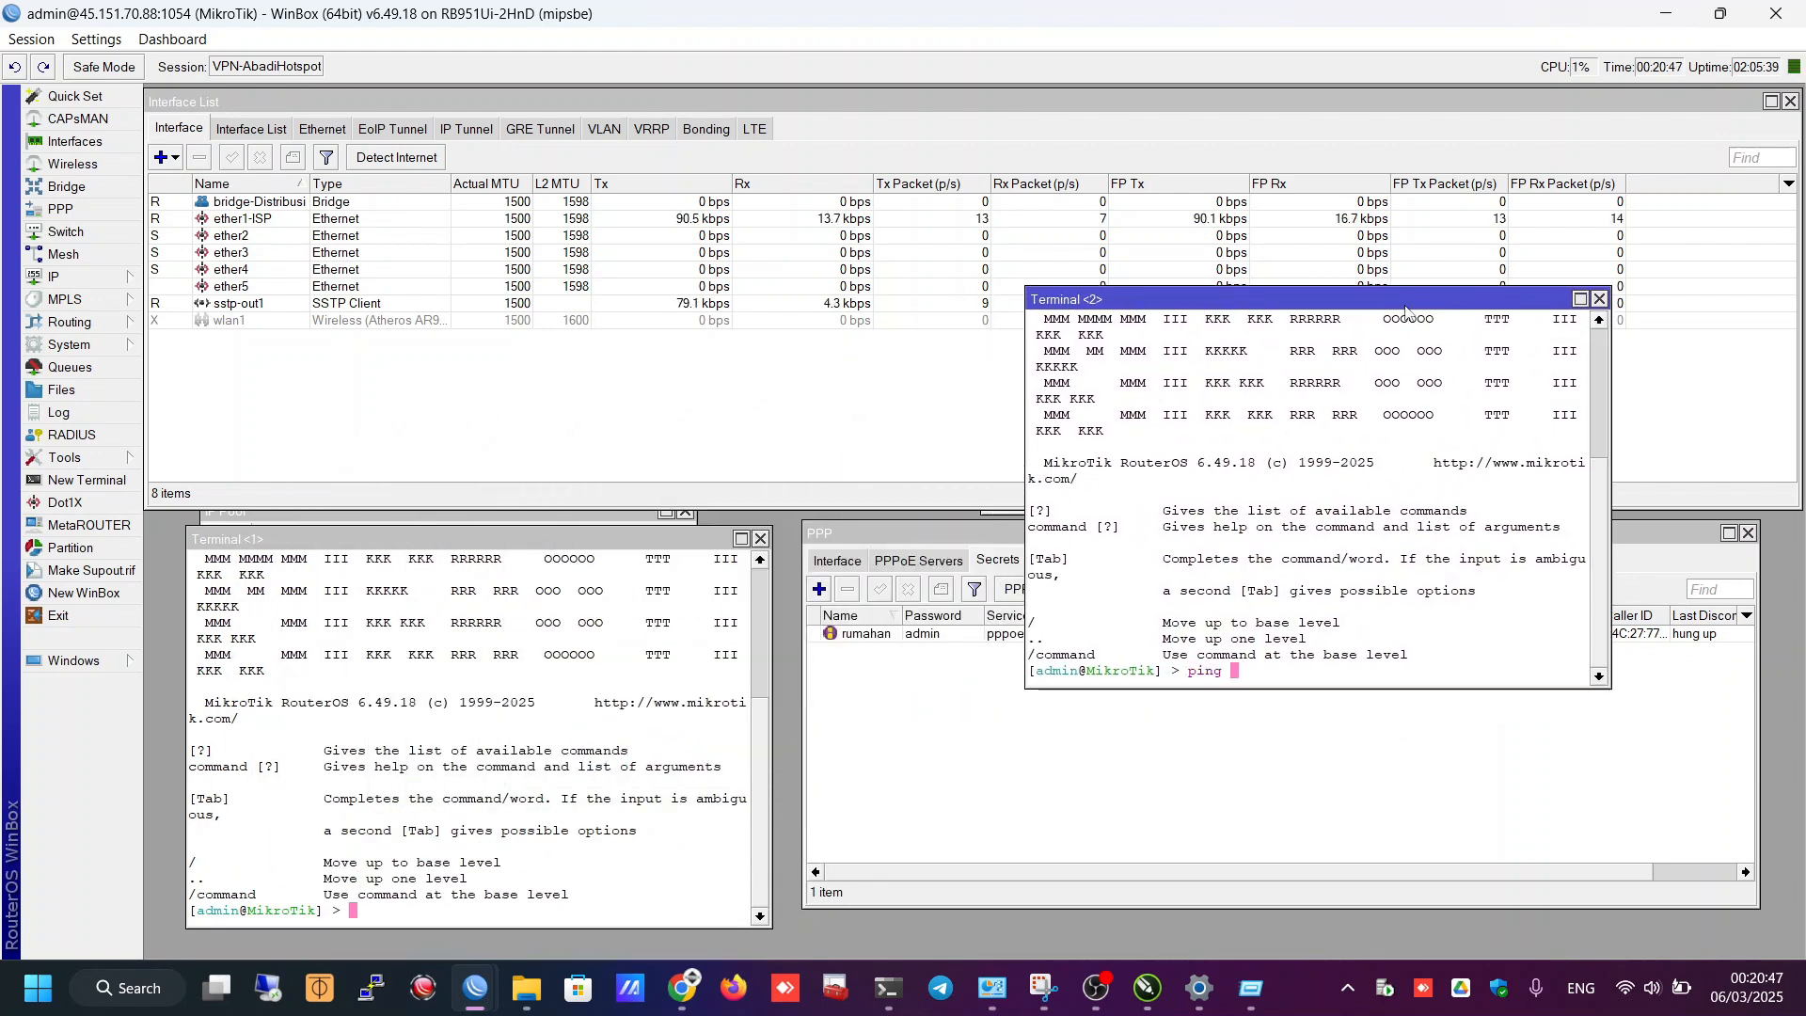
text(123.1.1.1)
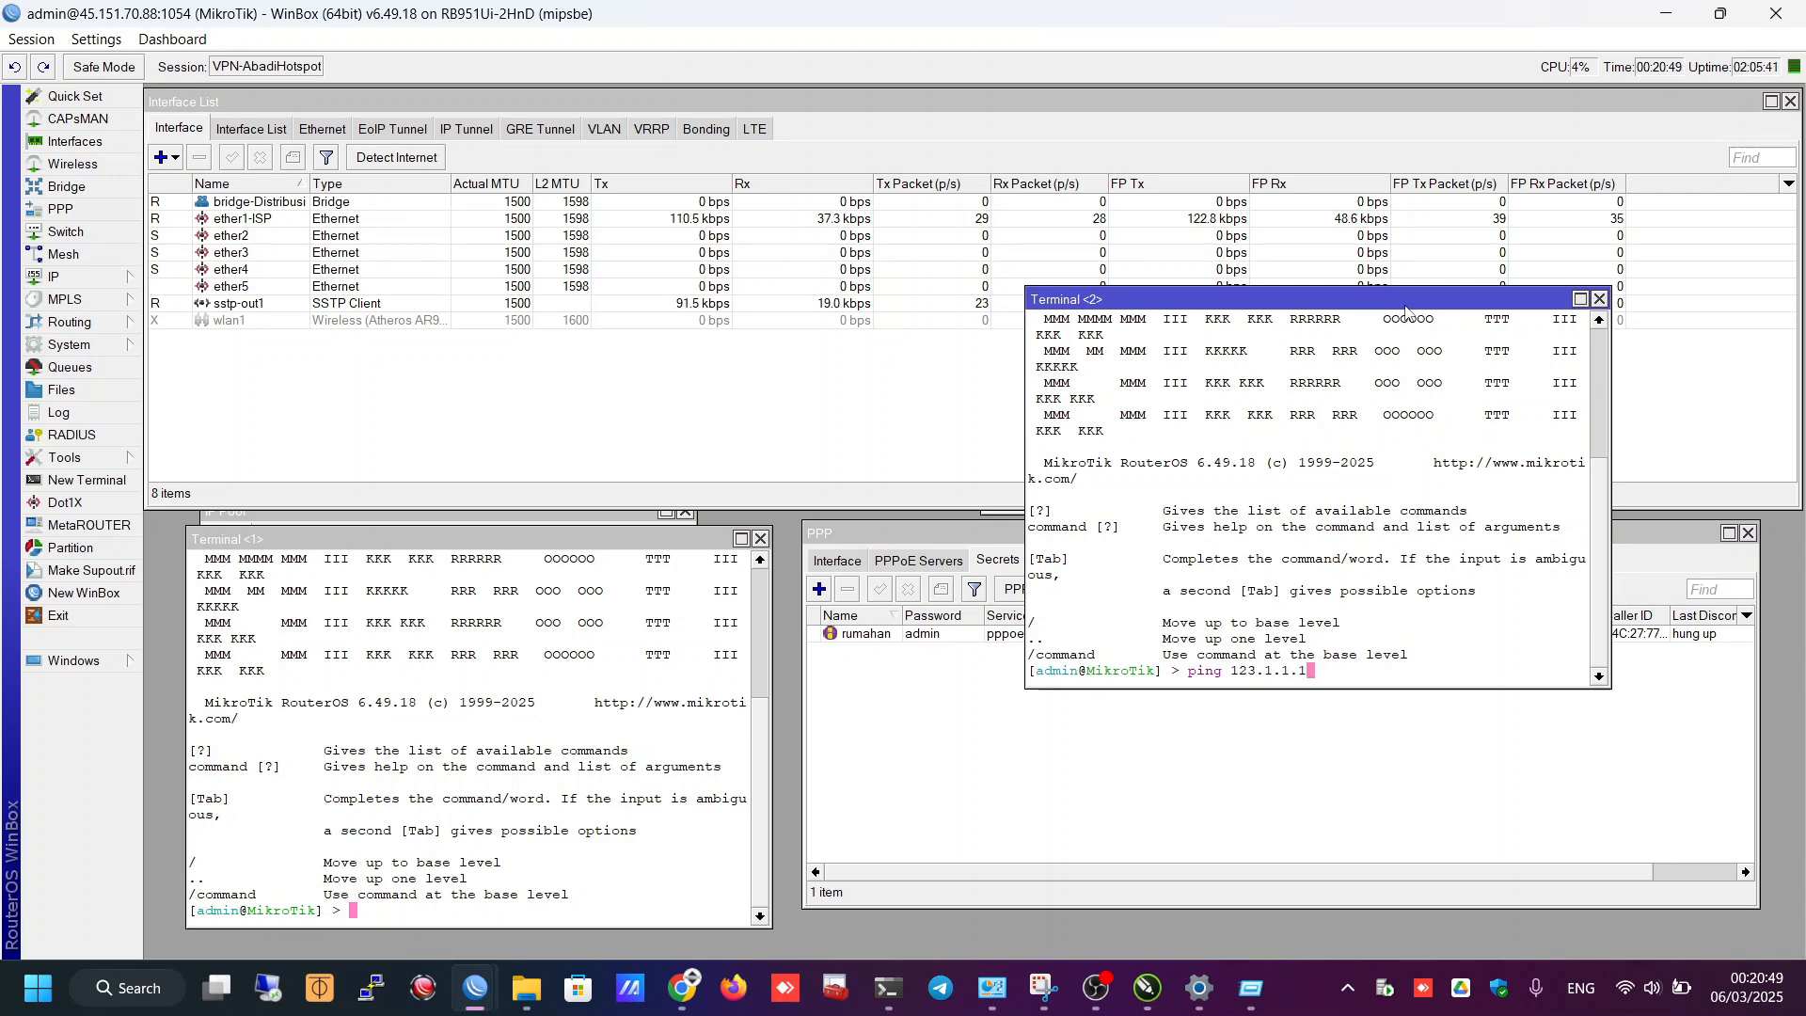
key(Return)
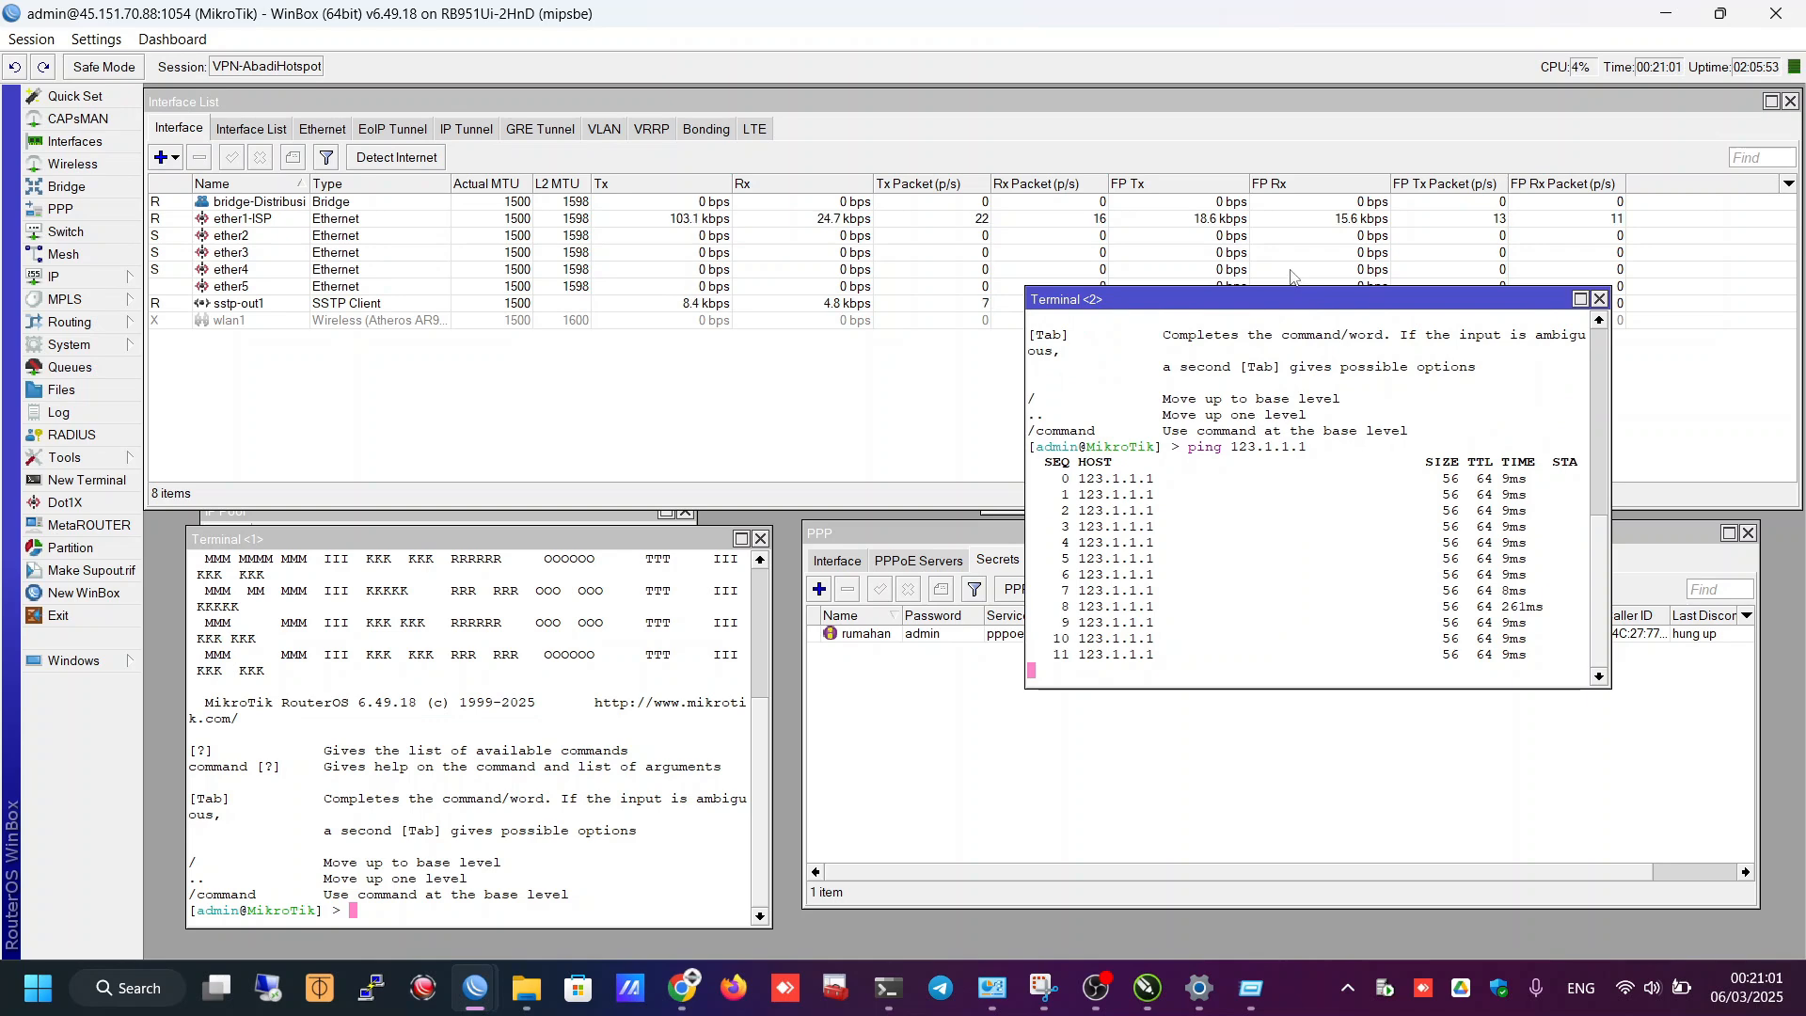
- Close the first terminal and the IP Pool window, and move PPP Secrets left
click(730, 564)
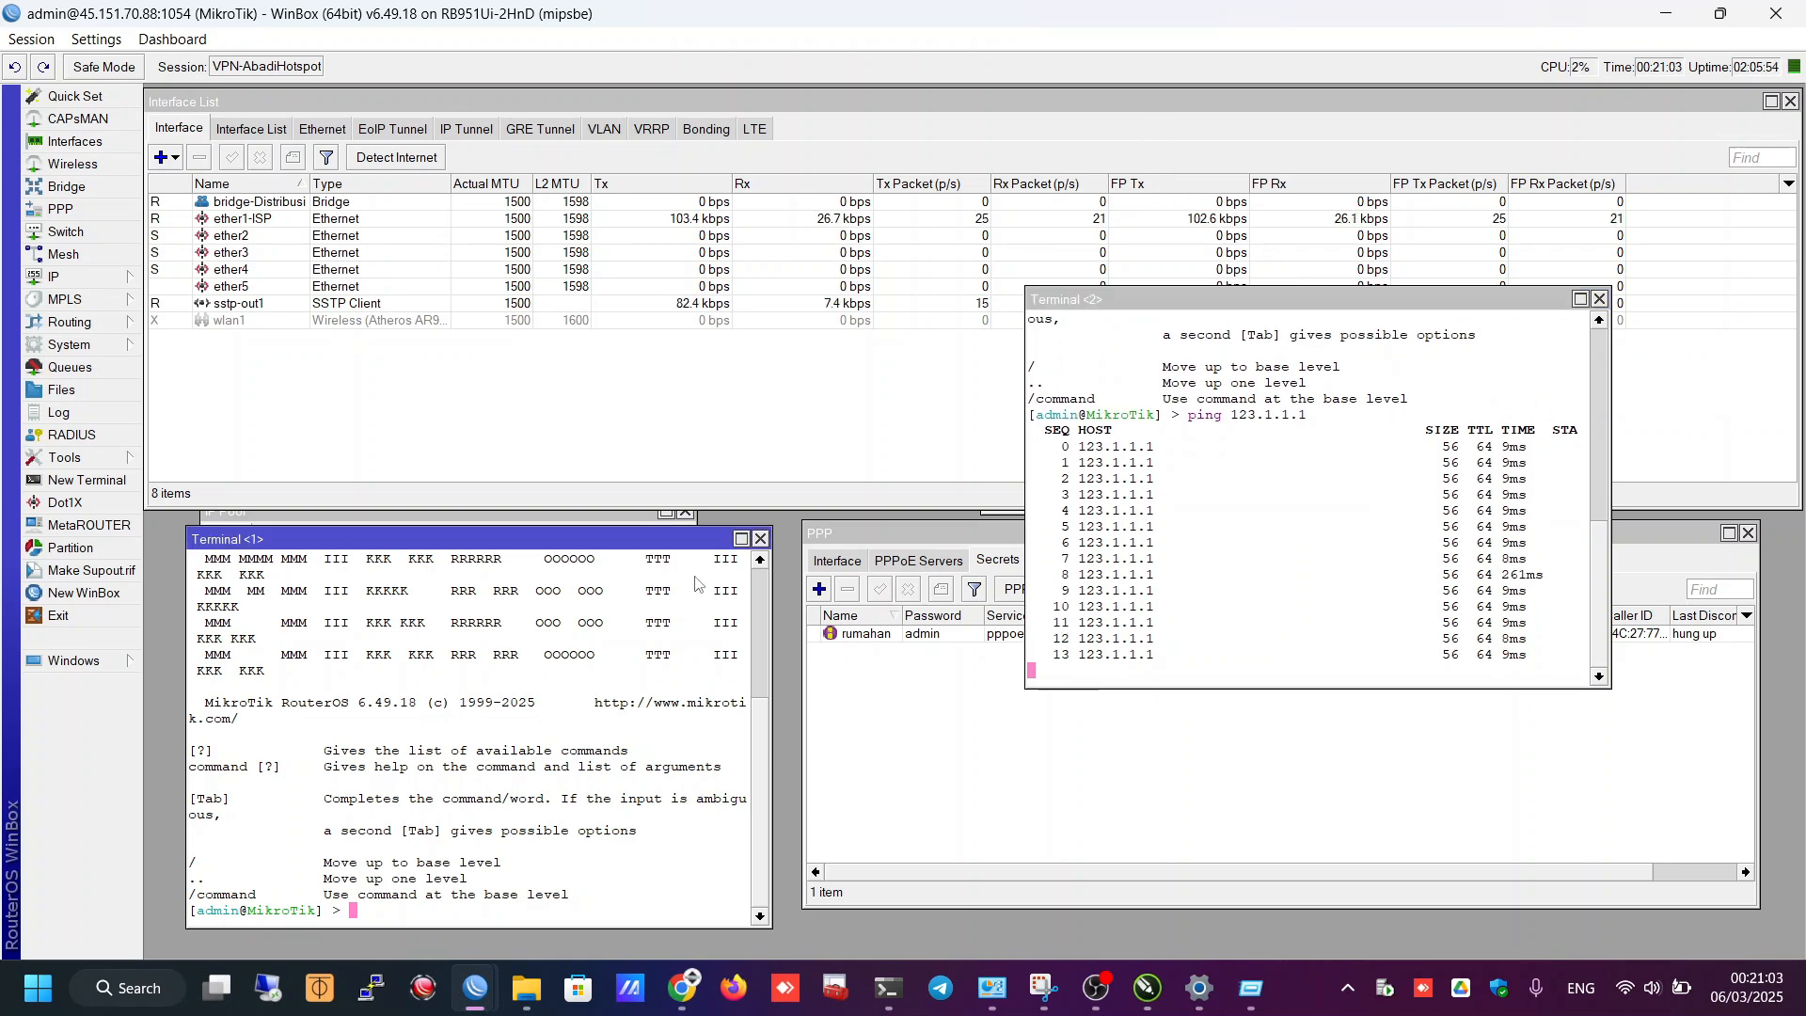
click(760, 539)
click(688, 509)
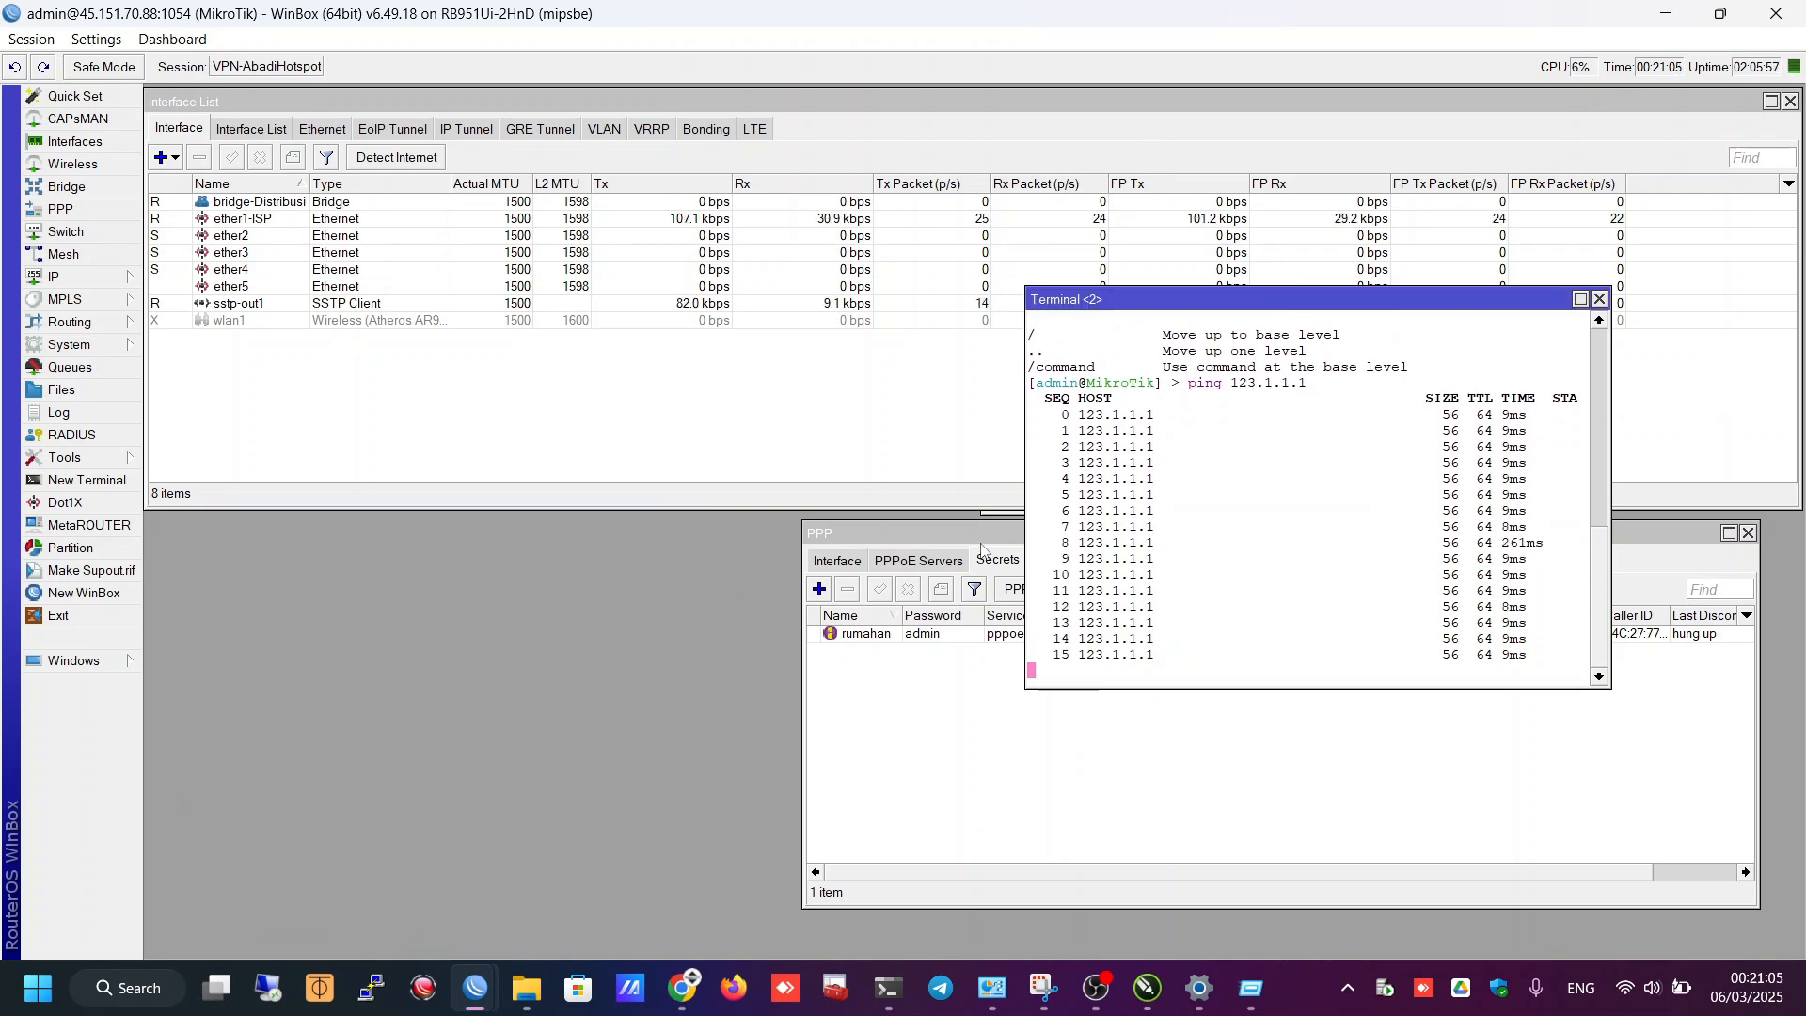
drag(981, 548, 339, 547)
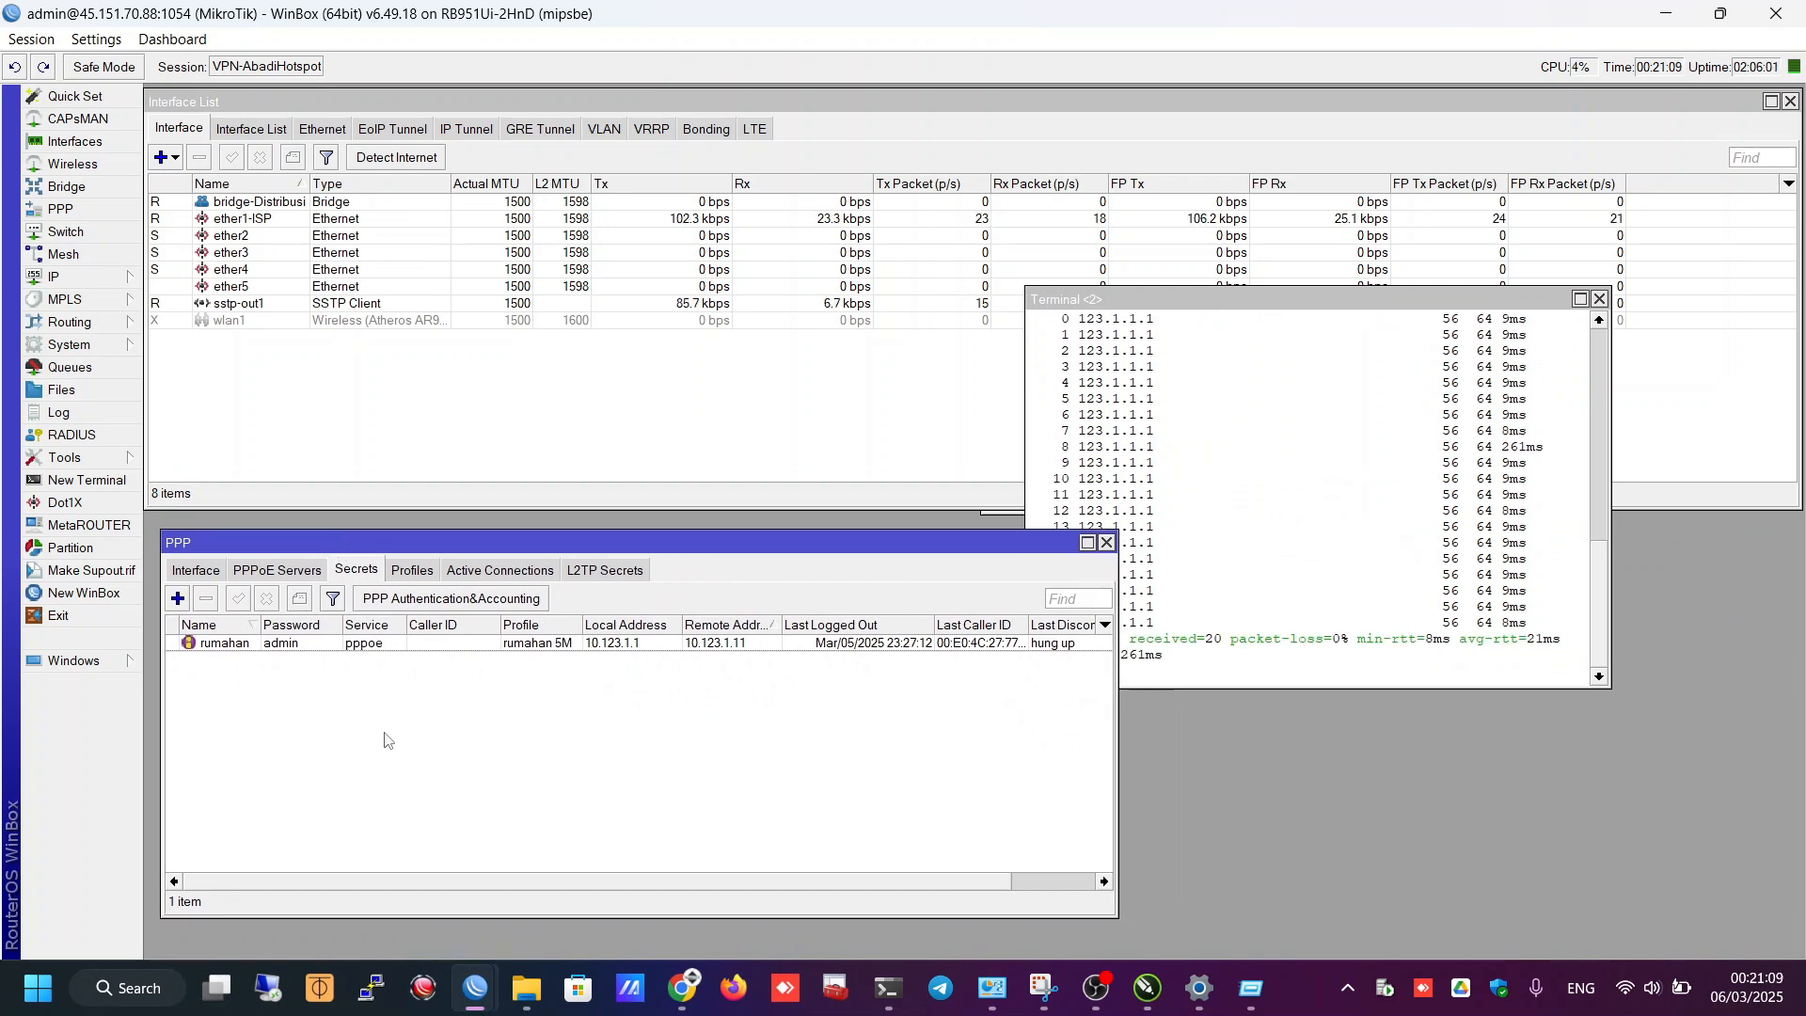
- Check the PPP Interface, PPPoE Servers, Secrets and Active Connections lists, ending on Profiles showing rumahan 5M (5M/5M)
click(412, 570)
click(265, 679)
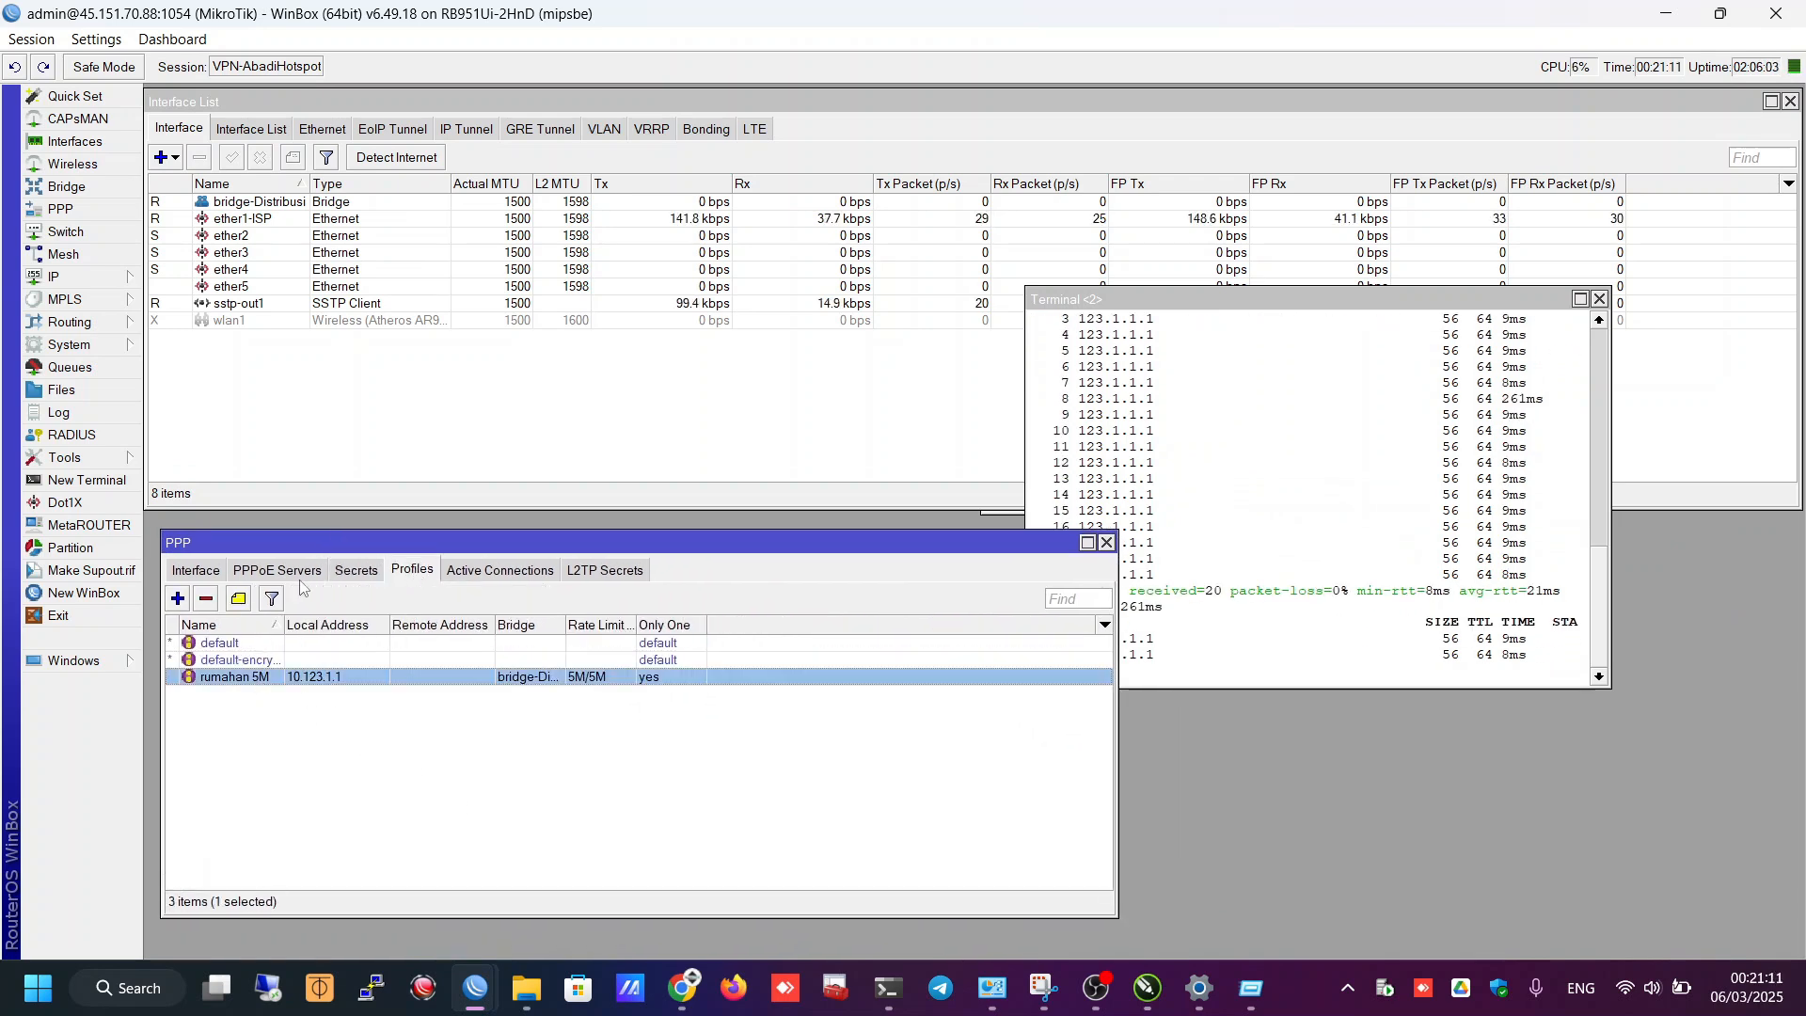
click(199, 570)
click(282, 570)
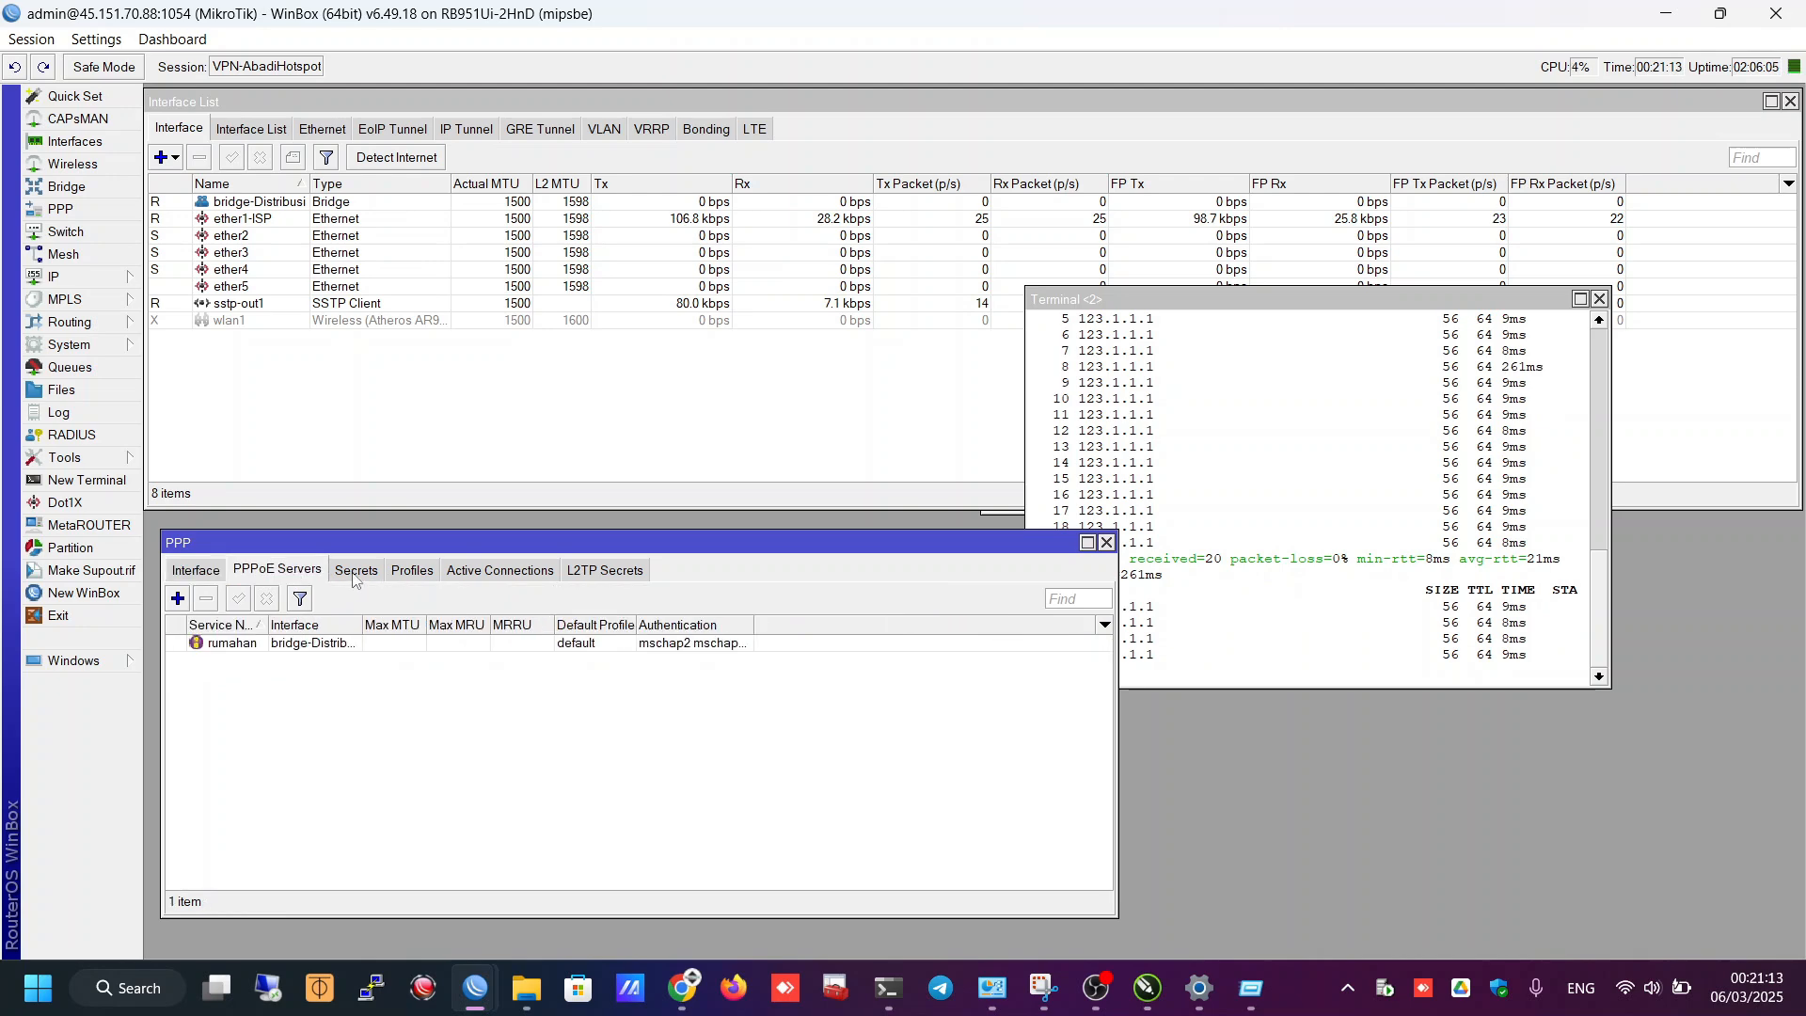
click(355, 572)
click(425, 574)
click(494, 574)
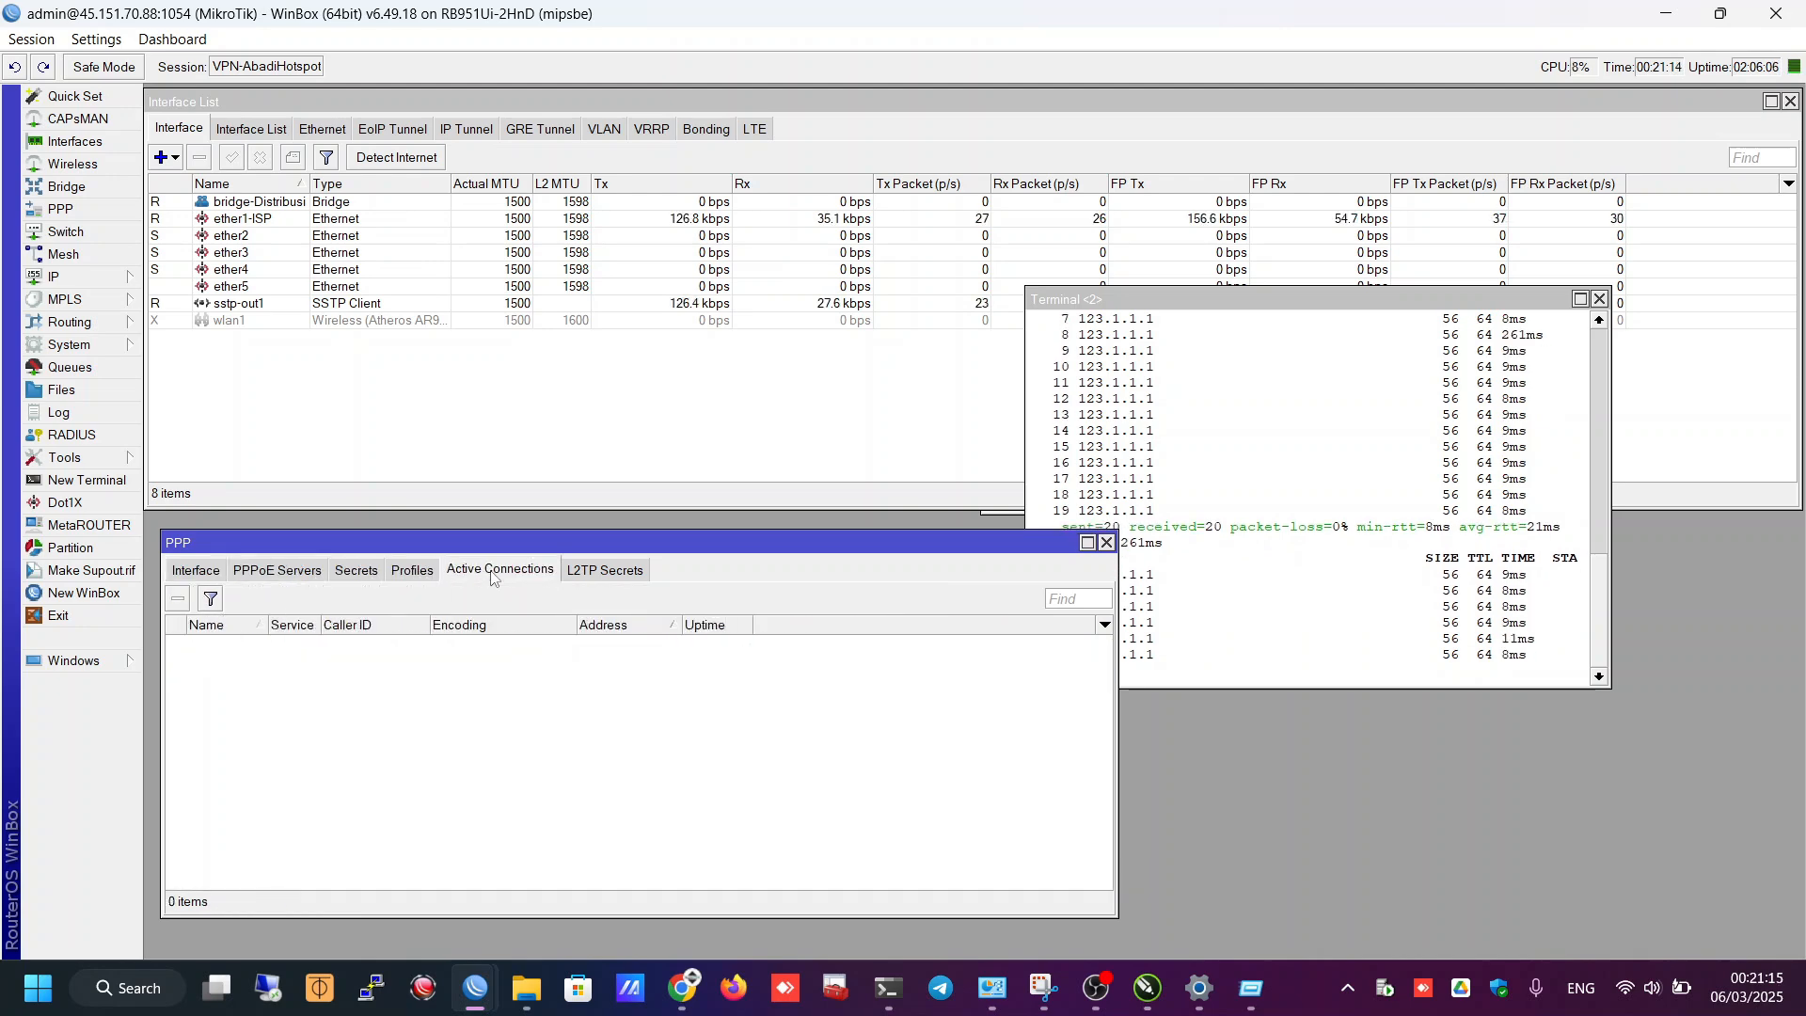
click(410, 574)
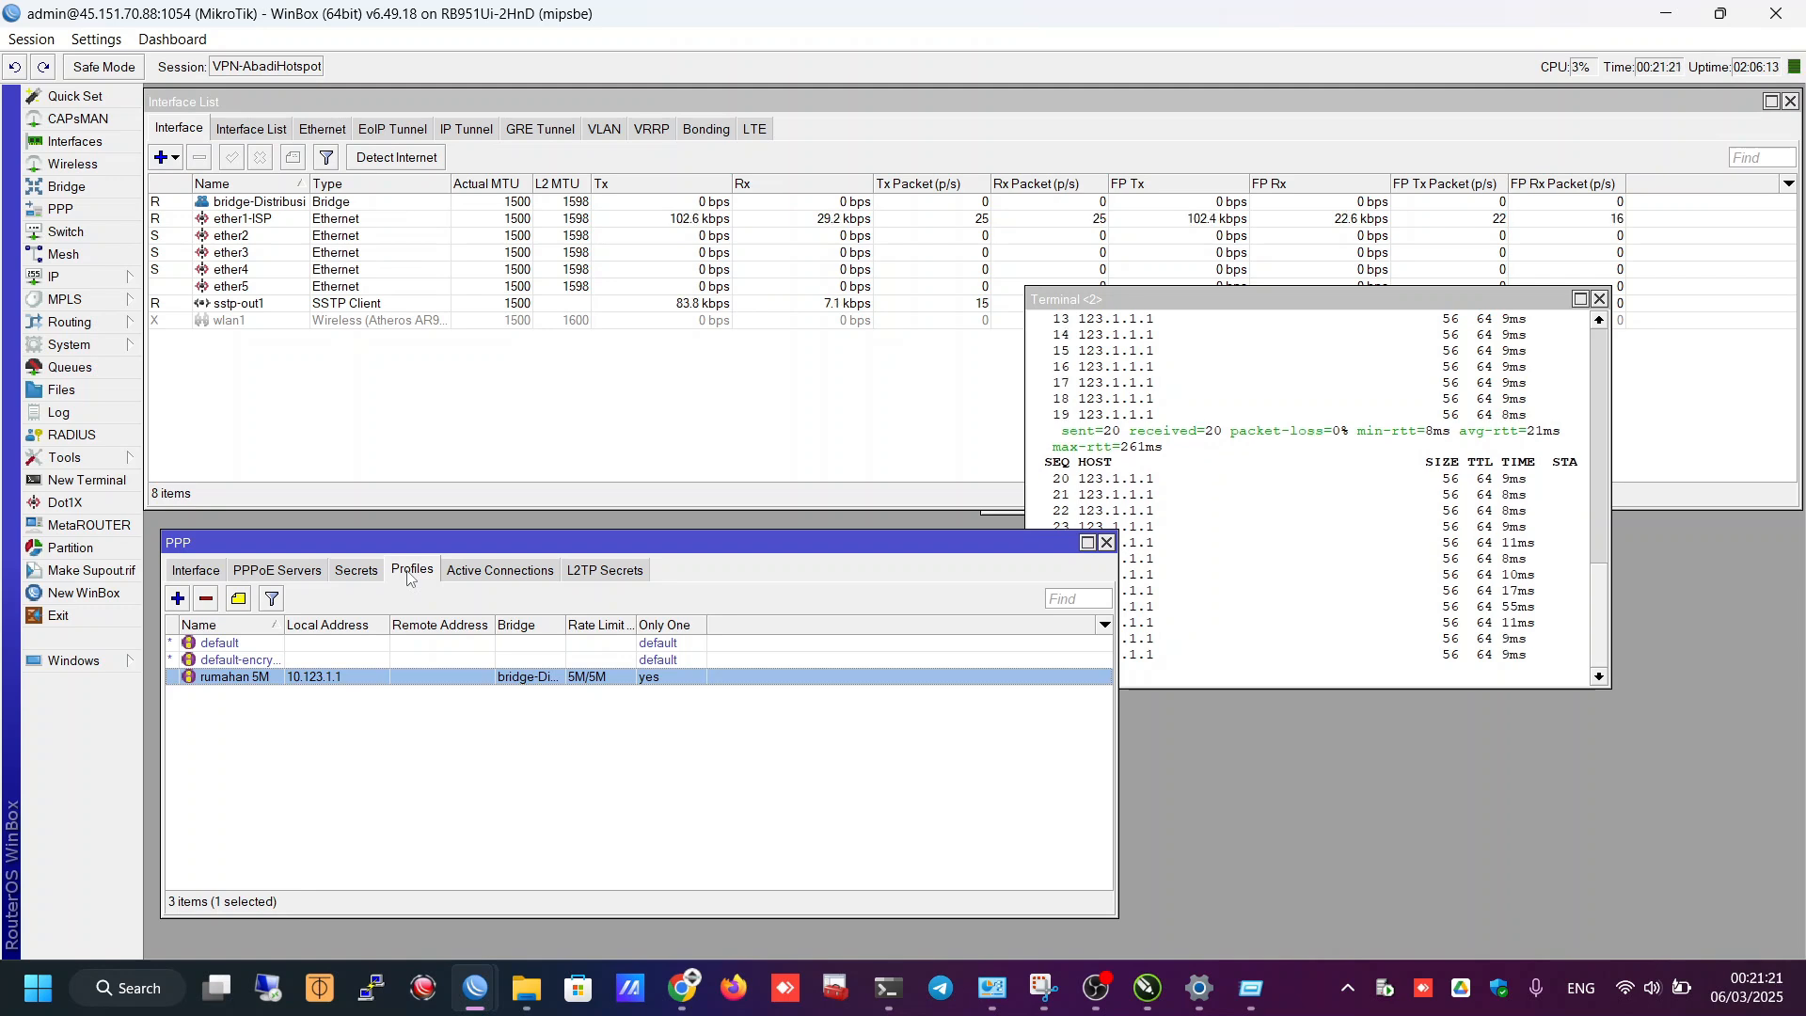
drag(1263, 314, 1370, 542)
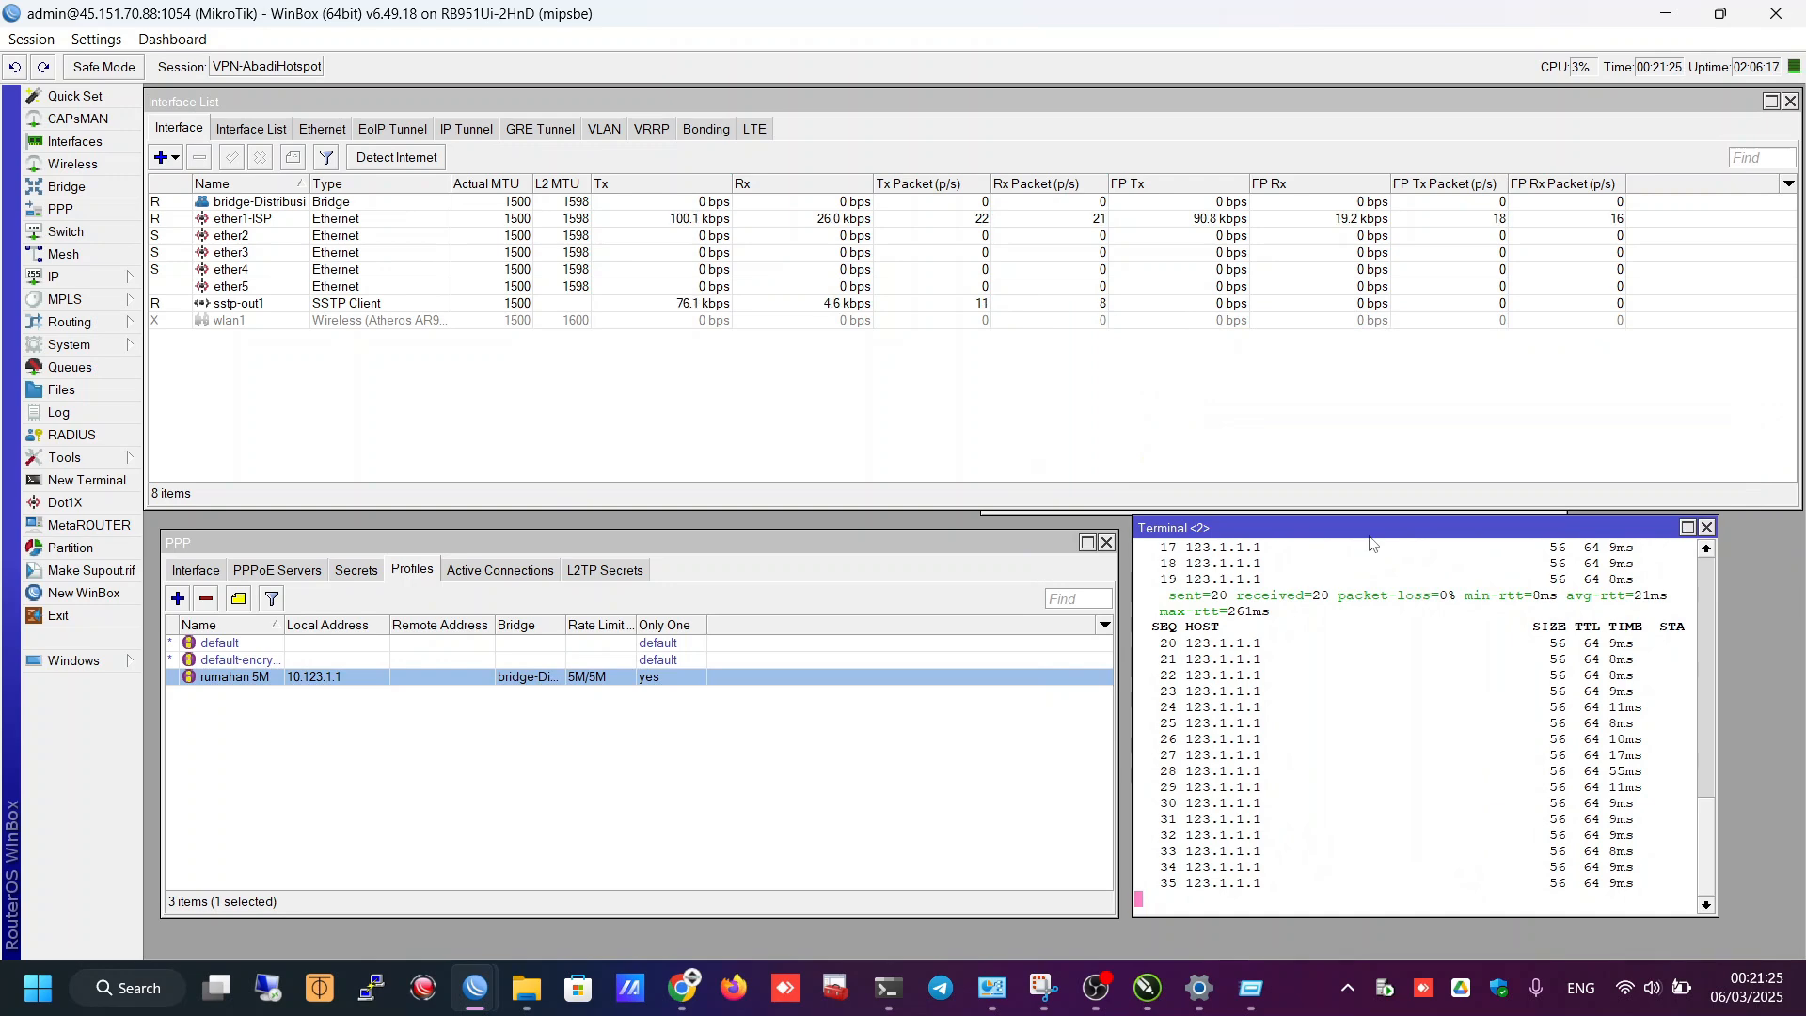